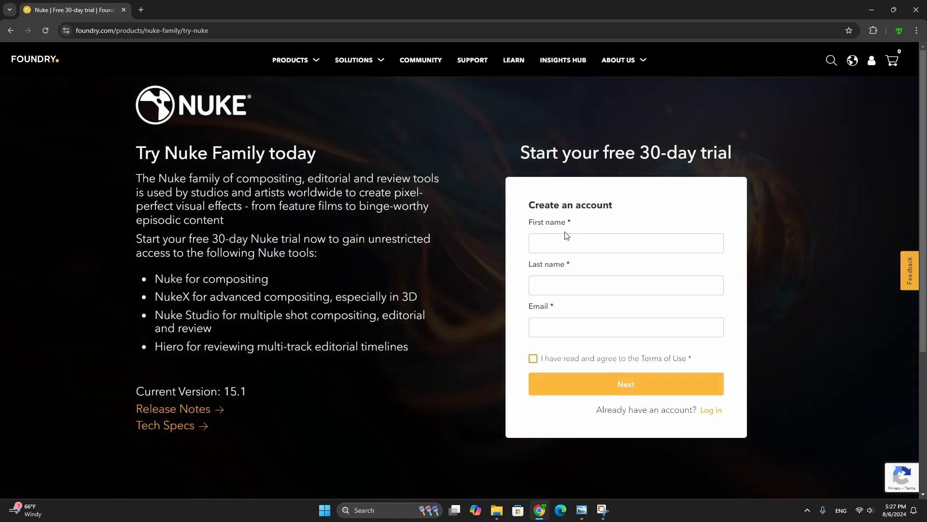
Fill in and submit the Foundry account form to request the free 30-day Nuke trial
{"action": "left_click", "coordinate": [558, 249]}
{"action": "scroll", "coordinate": [474, 176], "scroll_direction": "down", "scroll_amount": 2}
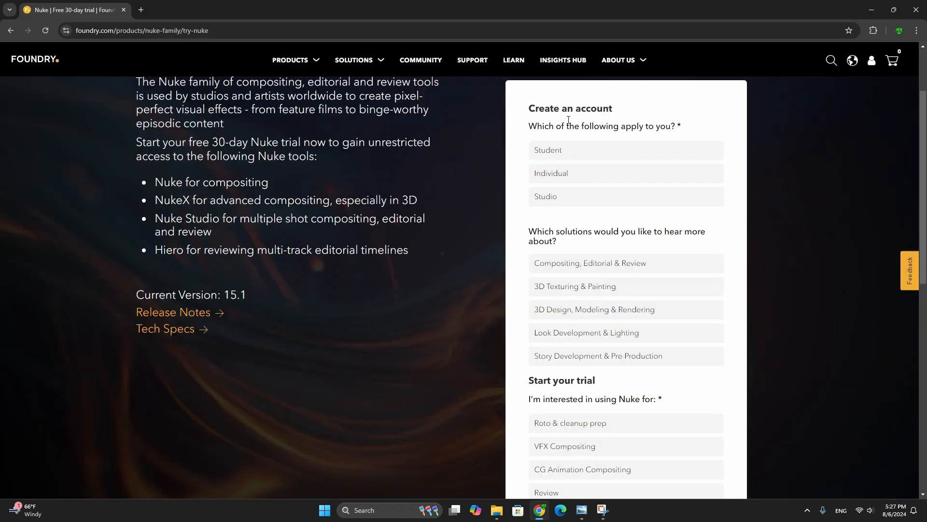
{"action": "scroll", "coordinate": [598, 305], "scroll_direction": "down", "scroll_amount": 3}
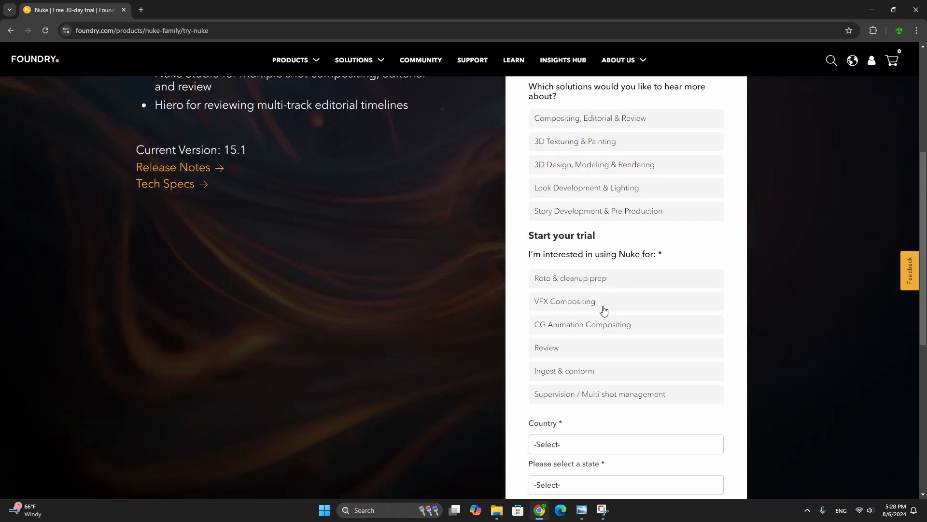
{"action": "scroll", "coordinate": [604, 309], "scroll_direction": "up", "scroll_amount": 4}
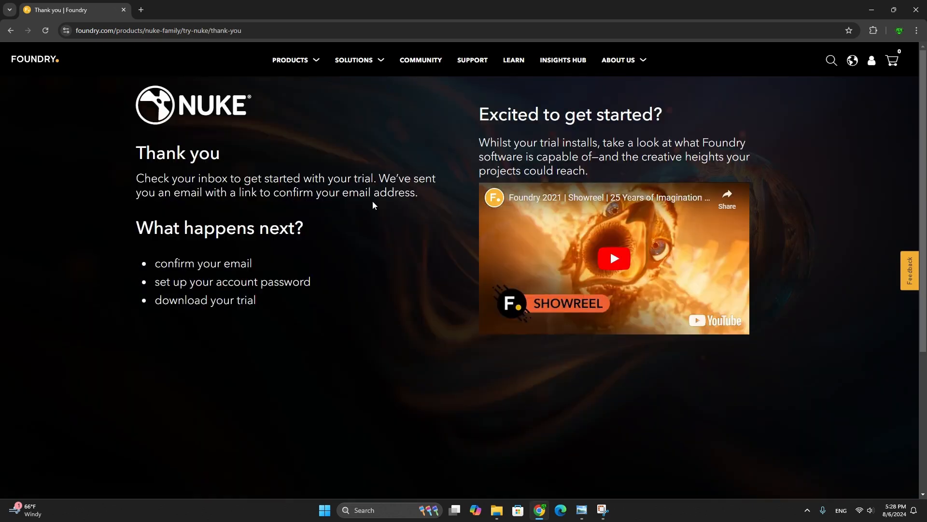
Open Foundry's invitation email in a new Gmail tab and validate the email address from it
{"action": "left_click", "coordinate": [141, 10]}
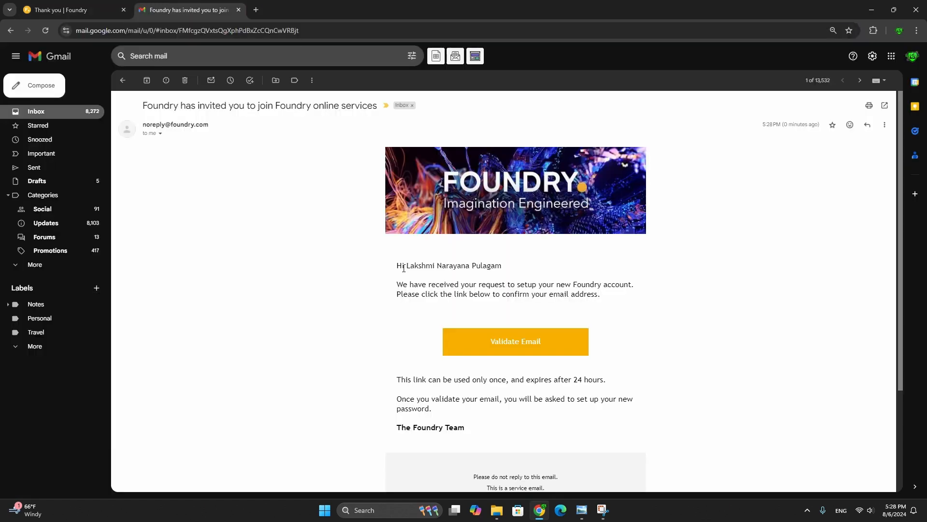
{"action": "left_click", "coordinate": [510, 347]}
Enter and confirm the Foundry account password to complete the registration, and continue to the site
{"action": "scroll", "coordinate": [450, 276], "scroll_direction": "down", "scroll_amount": 4}
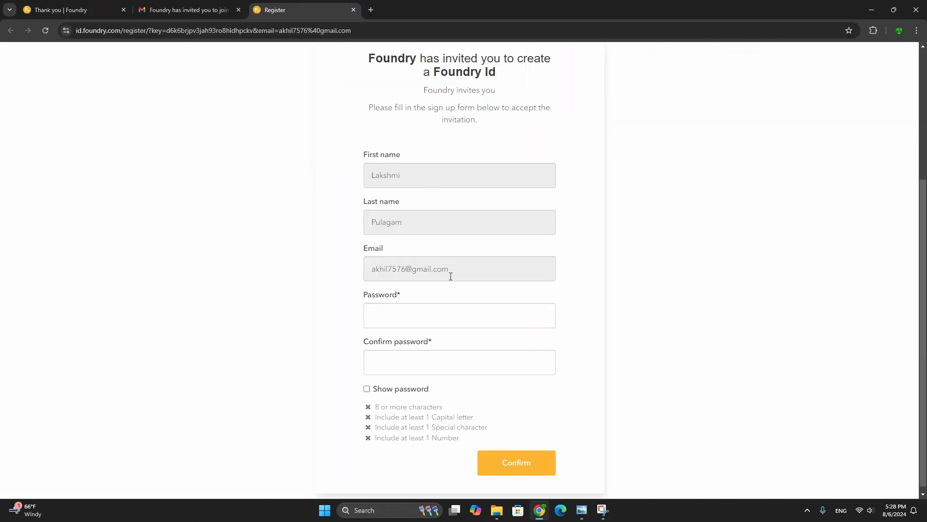
{"action": "left_click", "coordinate": [412, 304]}
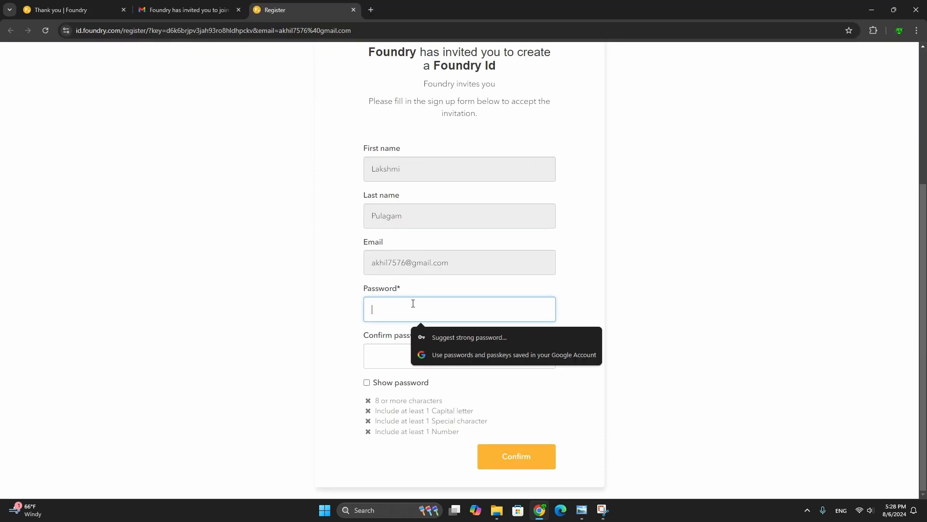
{"action": "type", "text": "•••••"}
{"action": "key", "text": "BackSpace"}
{"action": "key", "text": "BackSpace"}
{"action": "key", "text": "BackSpace"}
{"action": "key", "text": "BackSpace"}
{"action": "key", "text": "BackSpace"}
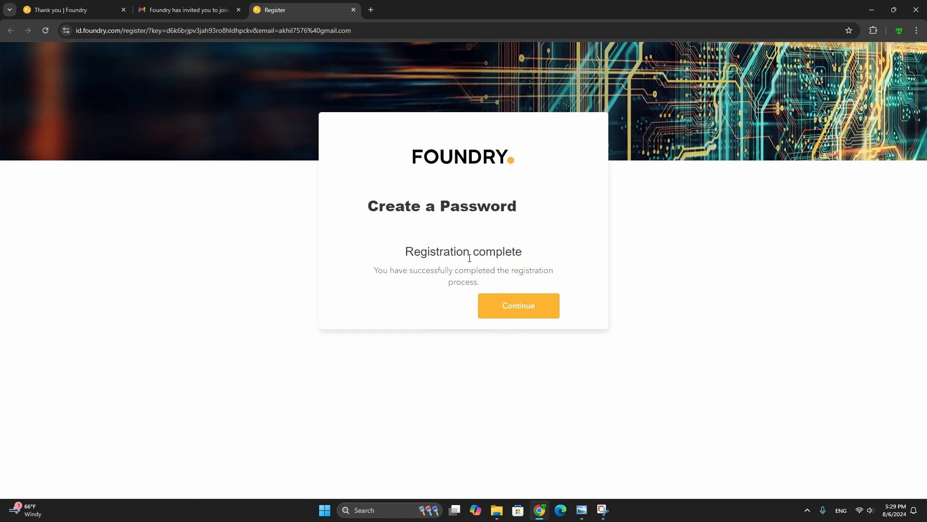
{"action": "left_click", "coordinate": [513, 307]}
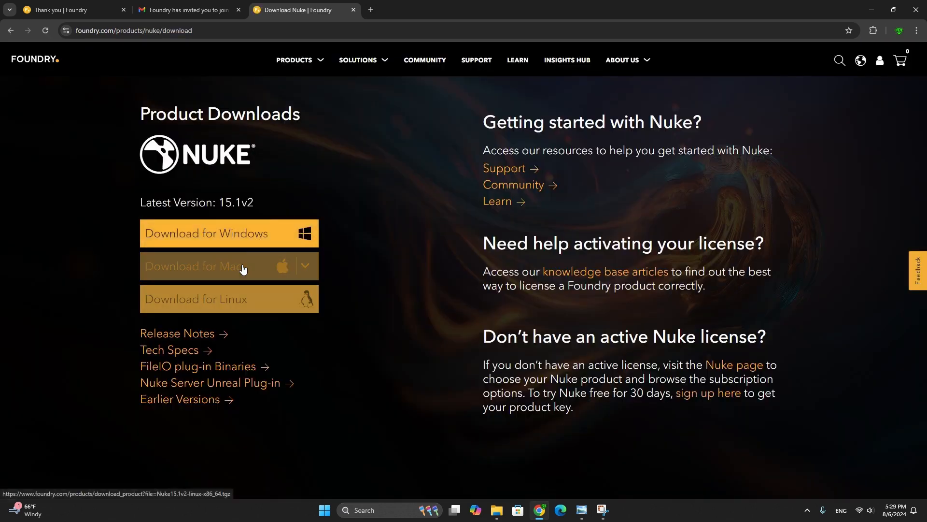
Download Nuke 15.1v2 for Windows and extract Nuke15.1v2-win-x86_64.zip into its own folder
{"action": "left_click", "coordinate": [242, 236]}
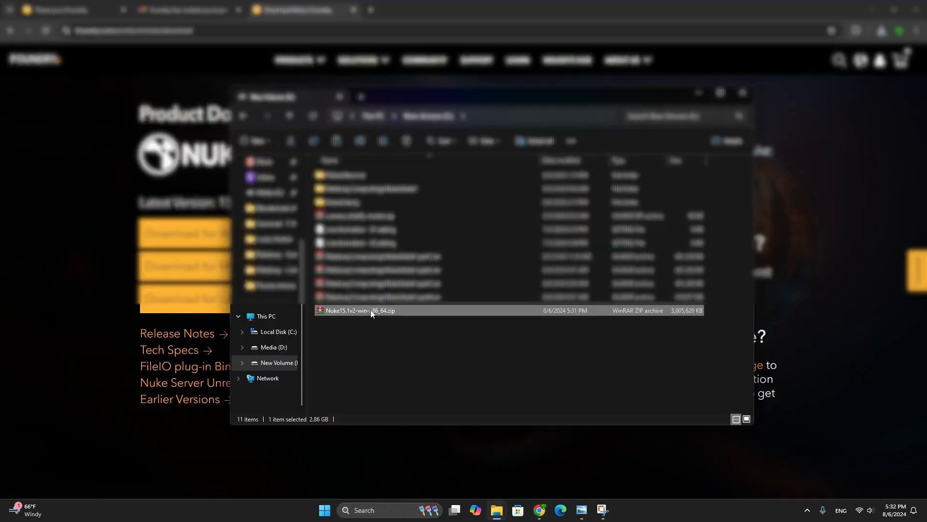
{"action": "right_click", "coordinate": [370, 310]}
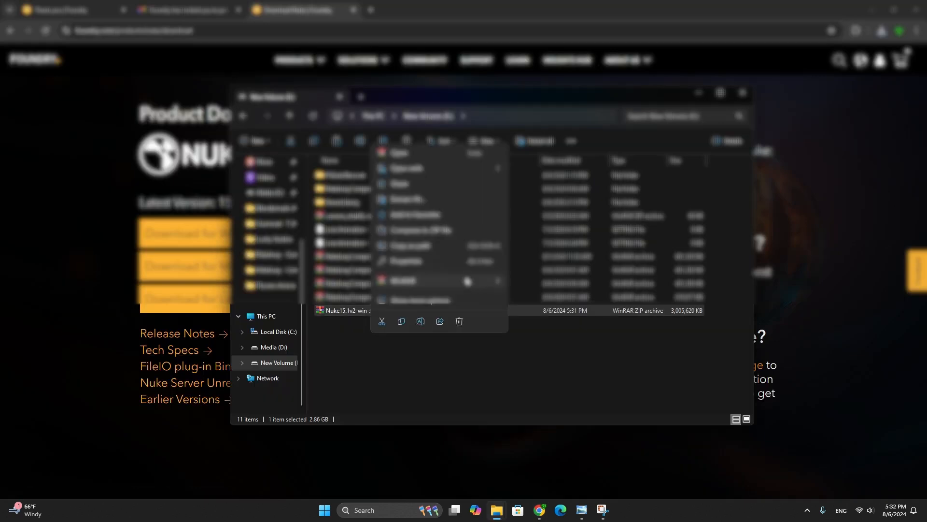
{"action": "mouse_move", "coordinate": [472, 277]}
{"action": "left_click", "coordinate": [531, 287]}
{"action": "left_click_drag", "start_coordinate": [554, 294], "coordinate": [344, 162]}
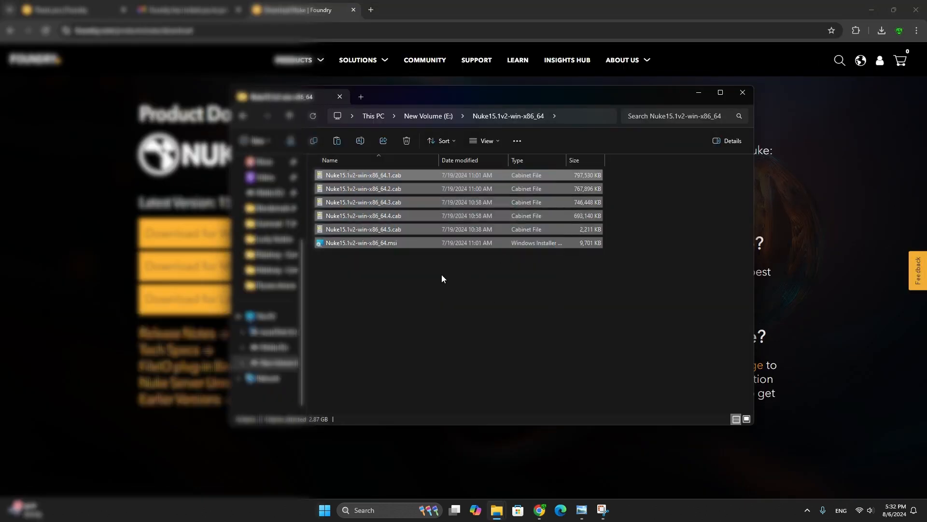
Start the Nuke15.1v2-win-x86_64.msi installer and let it run despite the Windows SmartScreen block
{"action": "left_click", "coordinate": [381, 242]}
{"action": "double_click", "coordinate": [381, 242]}
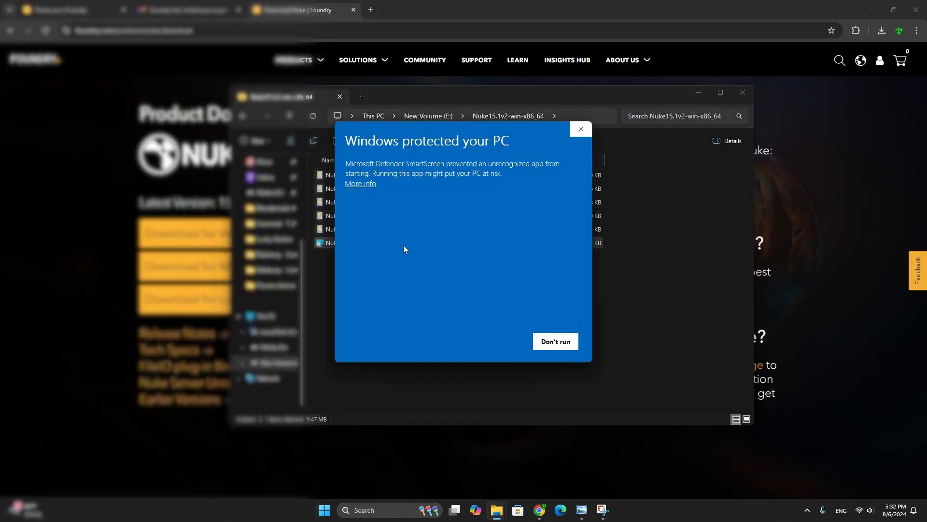
{"action": "left_click", "coordinate": [363, 188]}
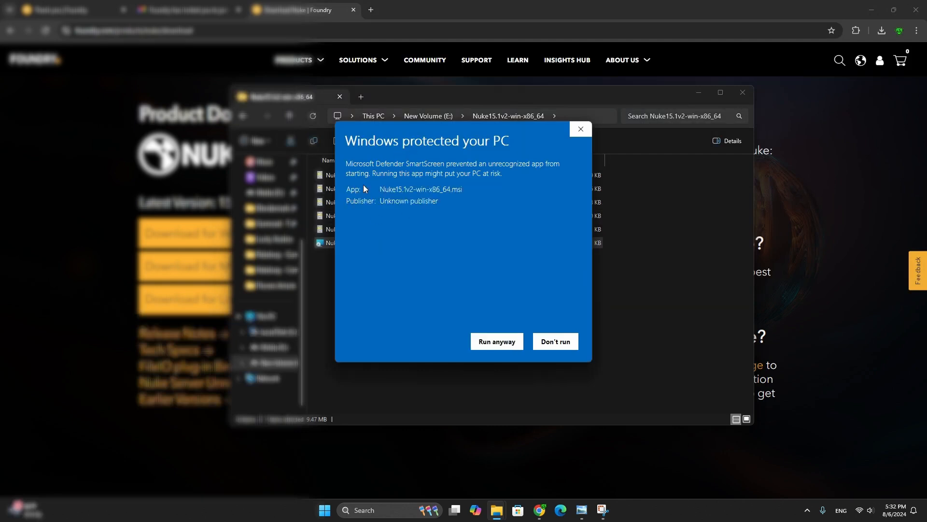
{"action": "left_click", "coordinate": [491, 340]}
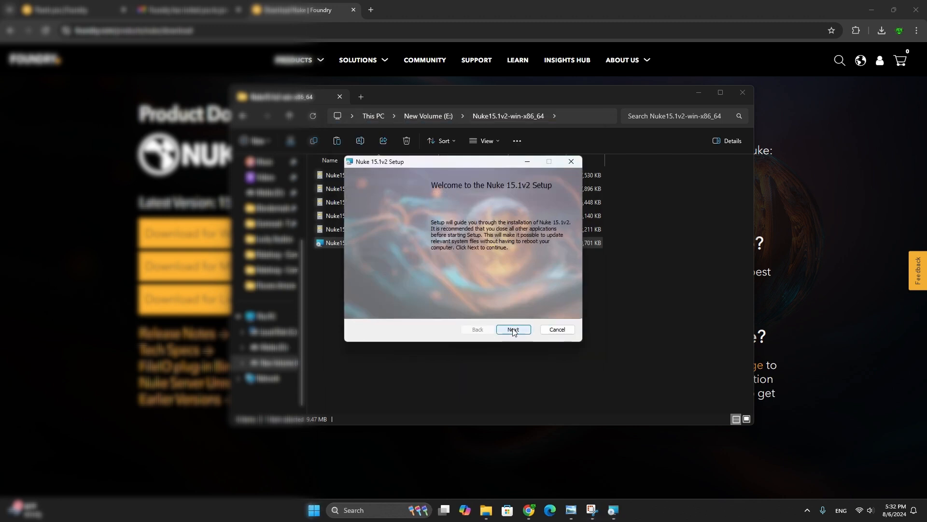
Accept the license agreement and install Nuke 15.1v2 in the default location with its shortcuts, then exit the setup wizard
{"action": "left_click", "coordinate": [513, 329]}
{"action": "left_click", "coordinate": [360, 306]}
{"action": "left_click", "coordinate": [513, 329]}
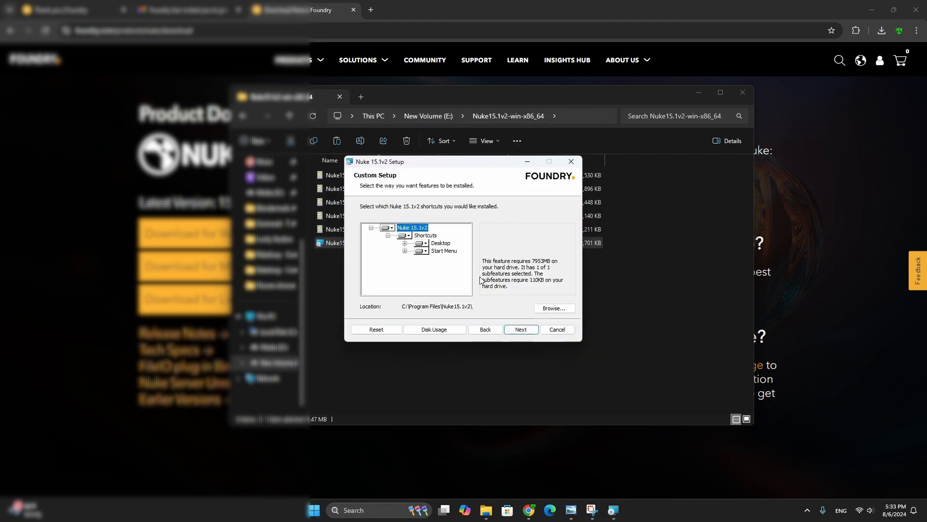
{"action": "left_click", "coordinate": [514, 331]}
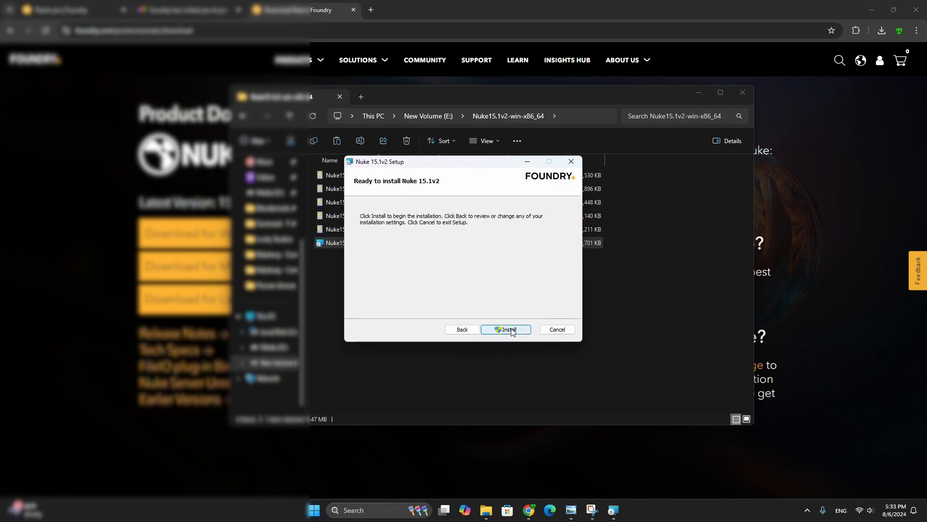
{"action": "left_click", "coordinate": [507, 331]}
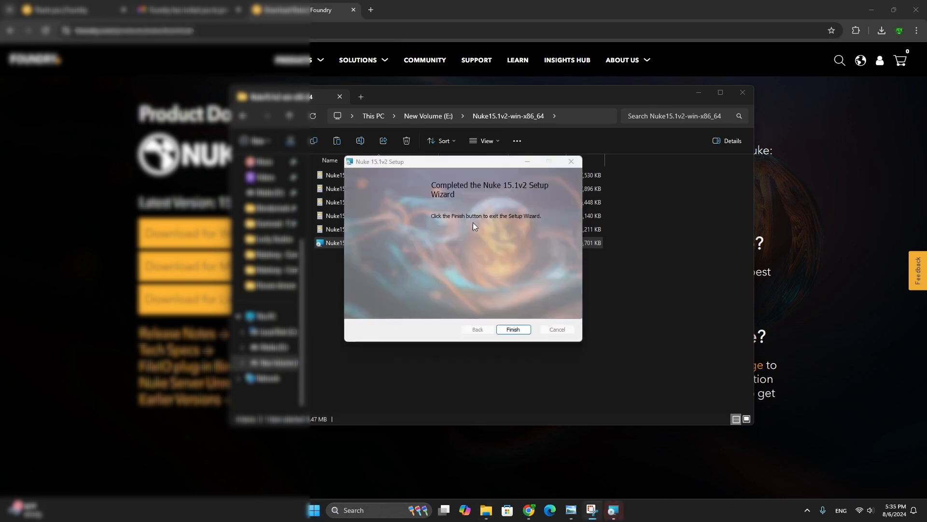
{"action": "left_click", "coordinate": [514, 330]}
Move the NukeX 15.1v2 shortcut to the middle of the desktop and launch NukeX from it
{"action": "key", "text": "super+d"}
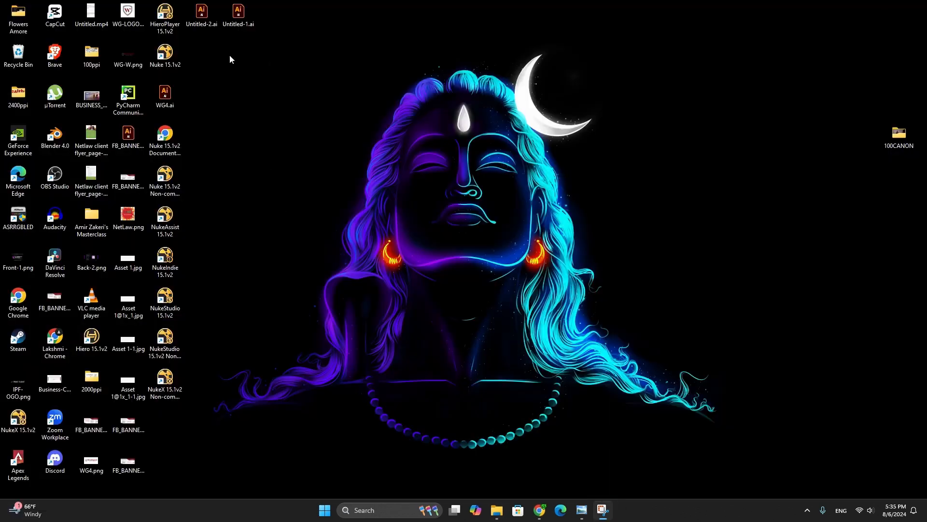
{"action": "left_click_drag", "start_coordinate": [231, 137], "coordinate": [155, 415]}
{"action": "left_click", "coordinate": [259, 329]}
{"action": "left_click_drag", "start_coordinate": [18, 417], "coordinate": [458, 299]}
{"action": "left_click_drag", "start_coordinate": [394, 239], "coordinate": [522, 358]}
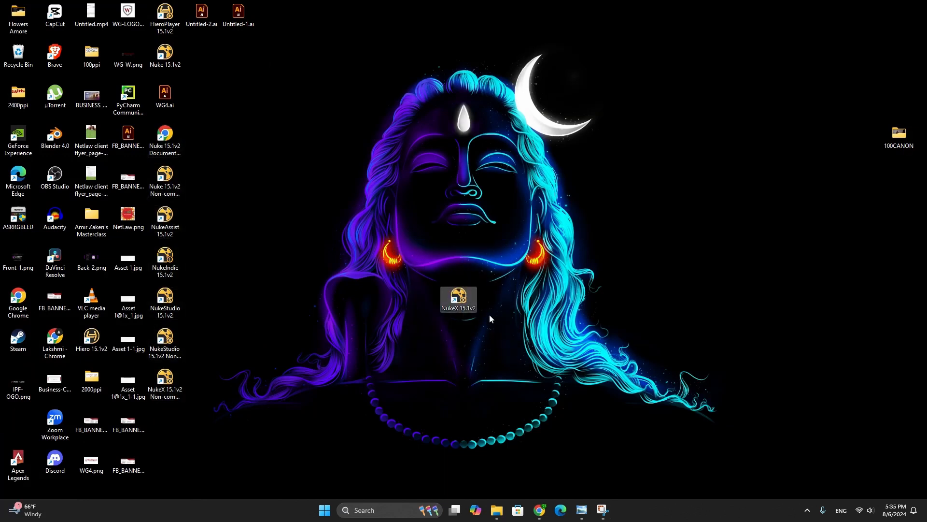
{"action": "double_click", "coordinate": [458, 297]}
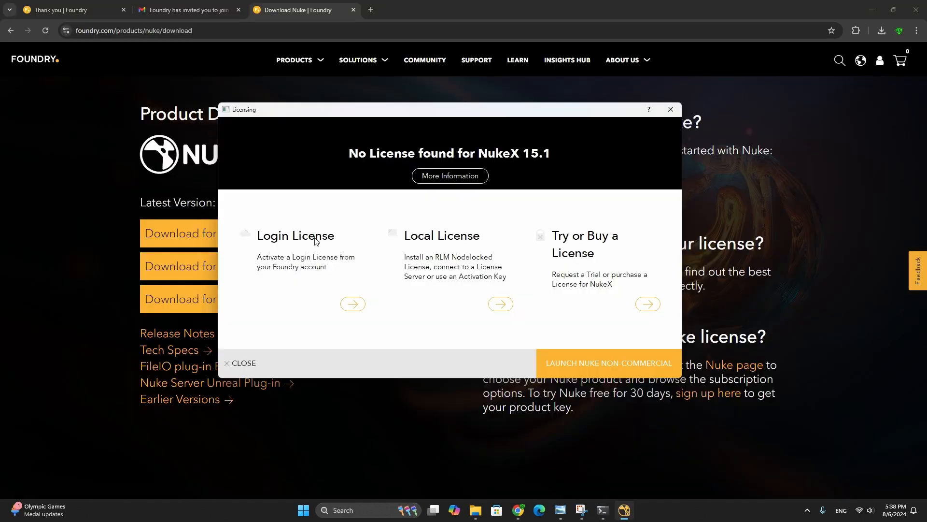
Choose the Login License option, compare the activation code in the browser and the Licensing window, and activate the device
{"action": "left_click", "coordinate": [352, 304]}
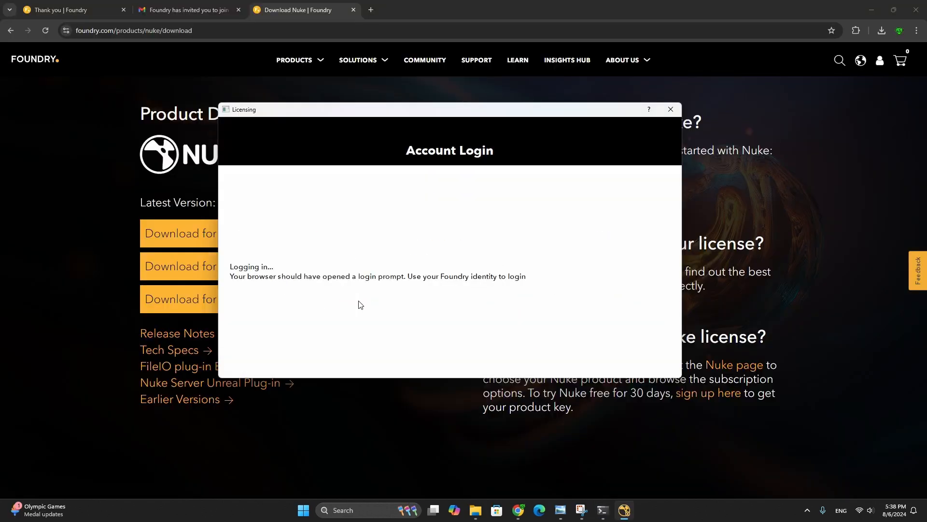
{"action": "left_click_drag", "start_coordinate": [426, 326], "coordinate": [325, 328]}
{"action": "left_click", "coordinate": [364, 325]}
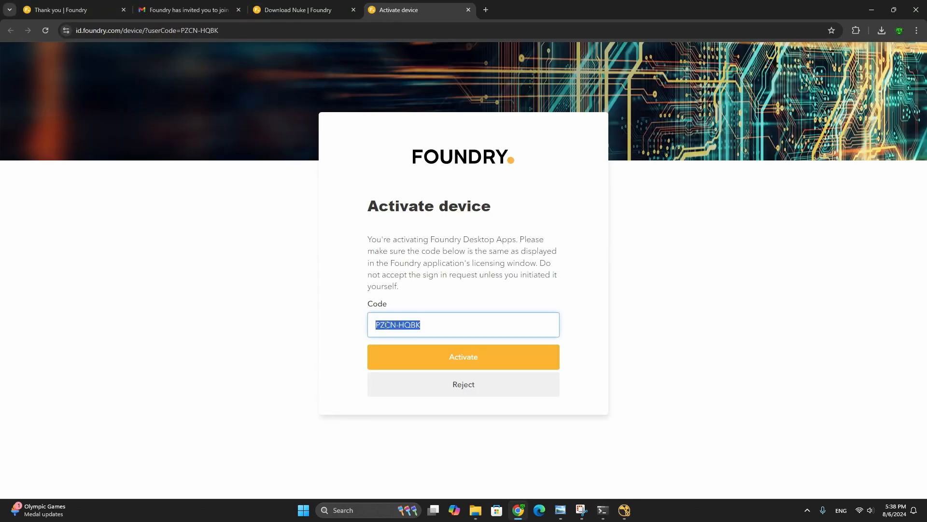
{"action": "left_click", "coordinate": [621, 512]}
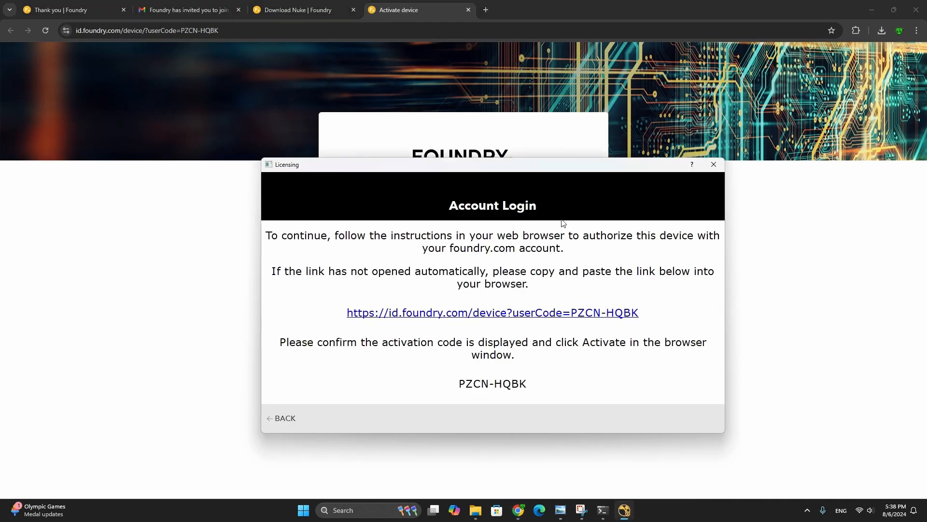
{"action": "left_click_drag", "start_coordinate": [509, 163], "coordinate": [470, 32]}
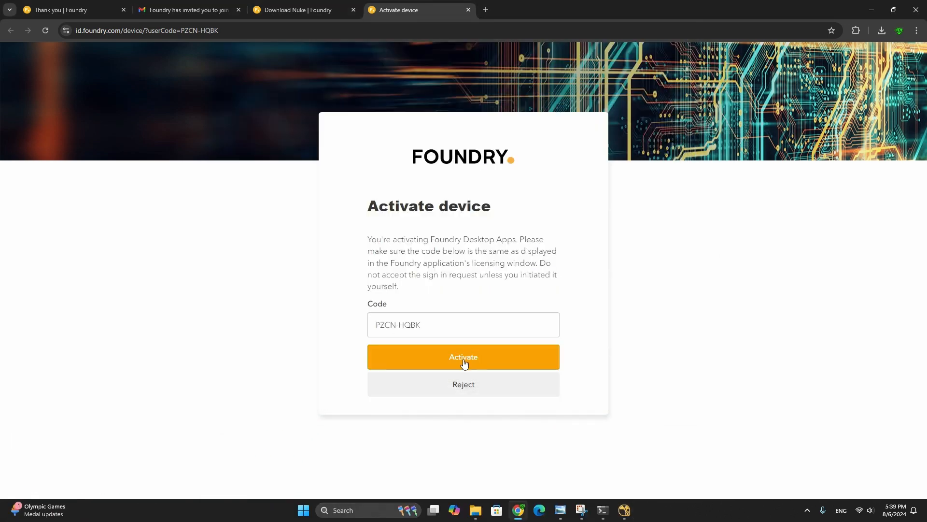
{"action": "left_click", "coordinate": [463, 361]}
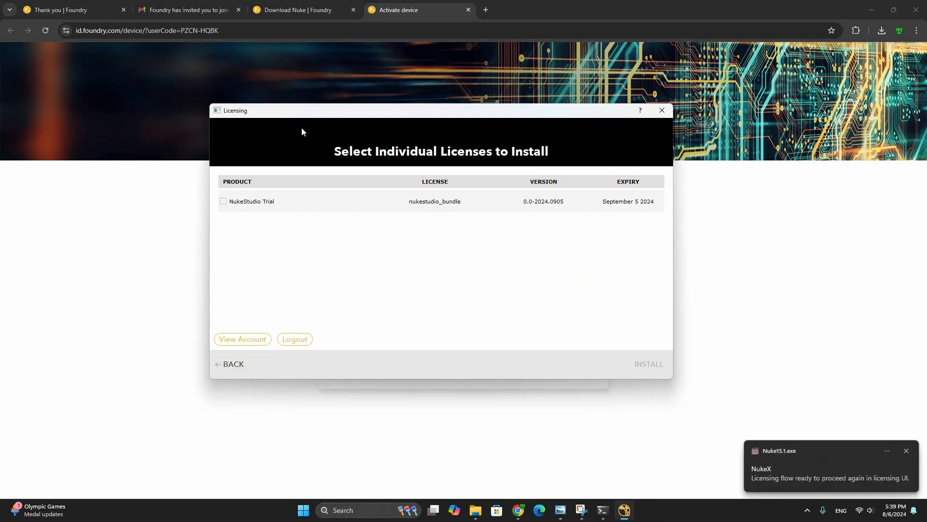
Install the NukeStudio Trial license and finish licensing
{"action": "left_click", "coordinate": [224, 202]}
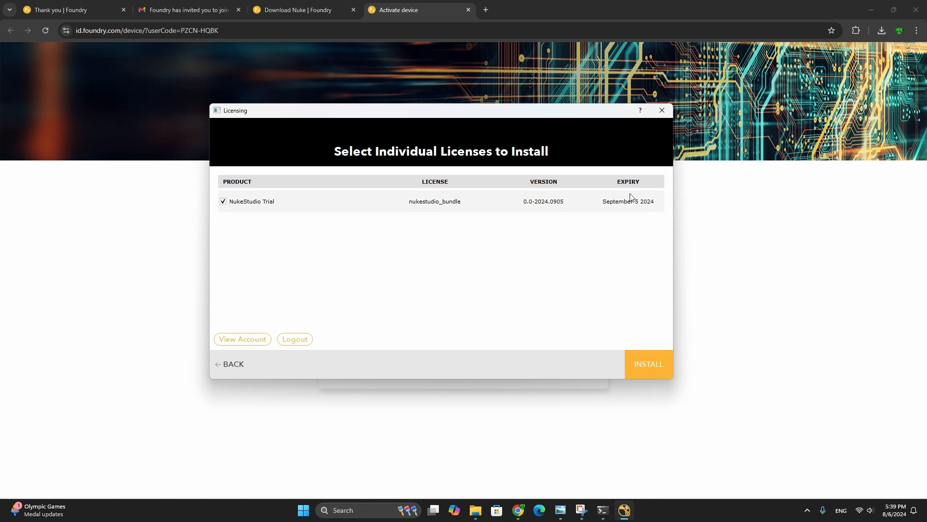
{"action": "left_click", "coordinate": [644, 363]}
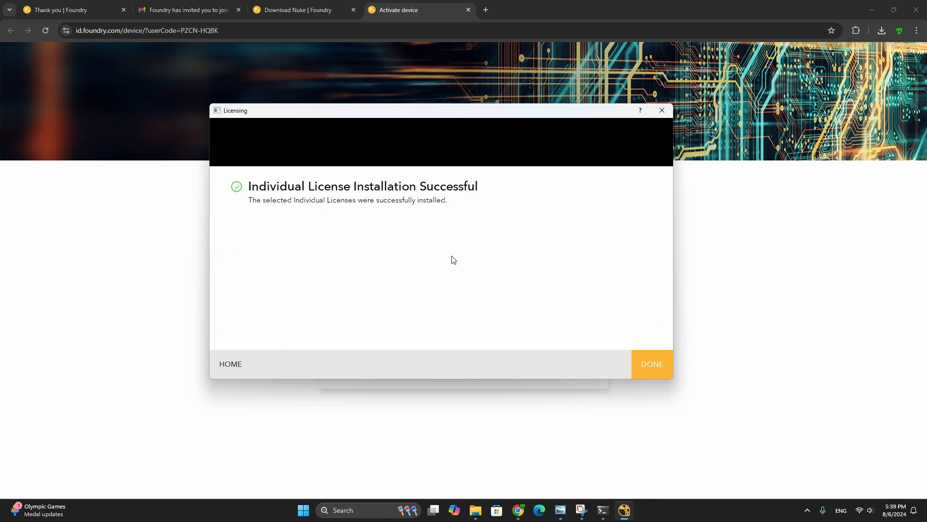
{"action": "left_click", "coordinate": [652, 365]}
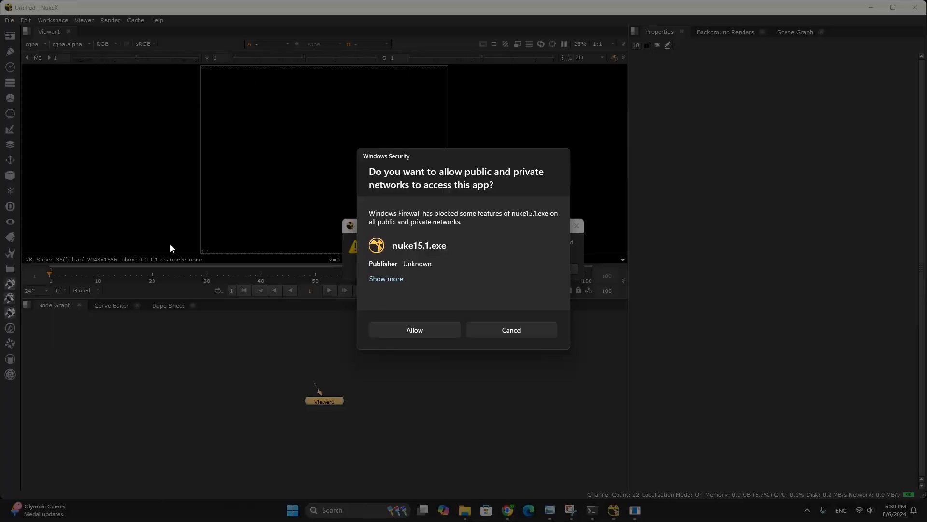
Allow nuke15.1.exe and Python through Windows Firewall and agree to submit usage statistics
{"action": "left_click", "coordinate": [413, 331]}
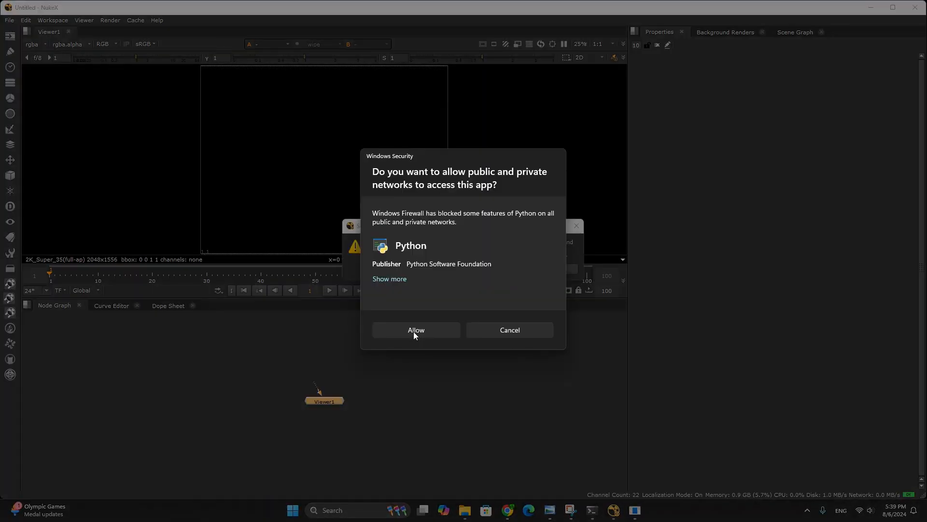
{"action": "left_click", "coordinate": [414, 331]}
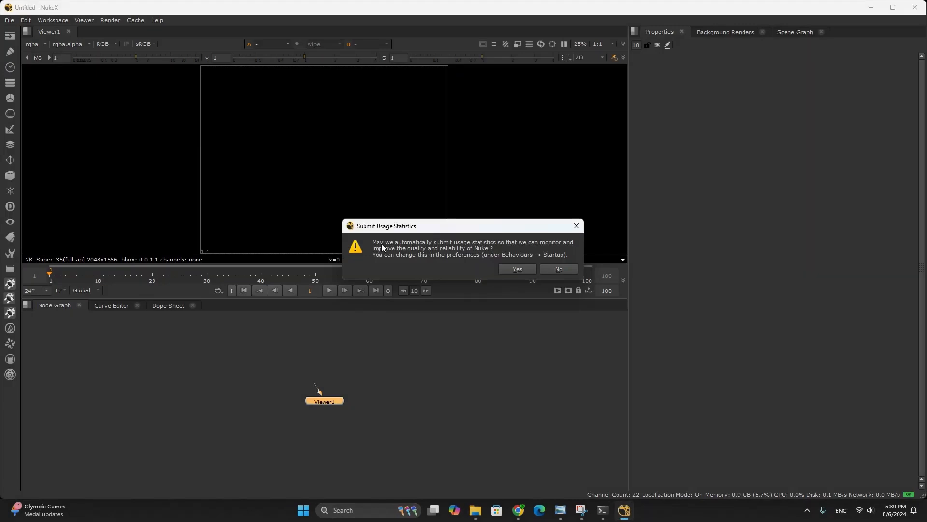
{"action": "left_click", "coordinate": [514, 269]}
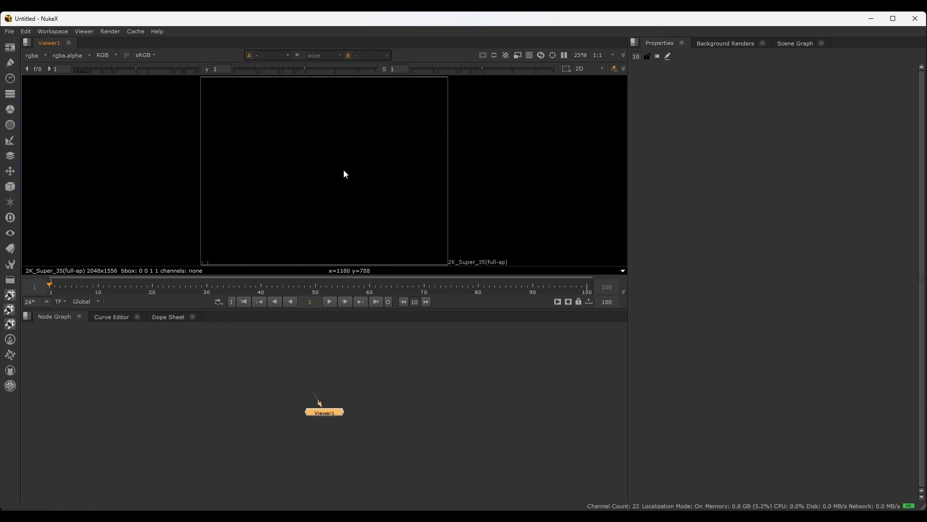
Scrub through the Viewer timeline and leave the playhead at frame 23
{"action": "key", "text": "Left"}
{"action": "key", "text": "Left"}
{"action": "key", "text": "Left"}
{"action": "key", "text": "Left"}
{"action": "key", "text": "Left"}
{"action": "key", "text": "Left"}
{"action": "left_click_drag", "start_coordinate": [52, 287], "coordinate": [105, 288]}
{"action": "mouse_move", "coordinate": [251, 285]}
{"action": "left_mouse_down"}
{"action": "mouse_move", "coordinate": [427, 287]}
{"action": "mouse_move", "coordinate": [258, 287]}
{"action": "left_mouse_up"}
{"action": "left_click_drag", "start_coordinate": [402, 369], "coordinate": [325, 418]}
{"action": "left_click", "coordinate": [9, 31]}
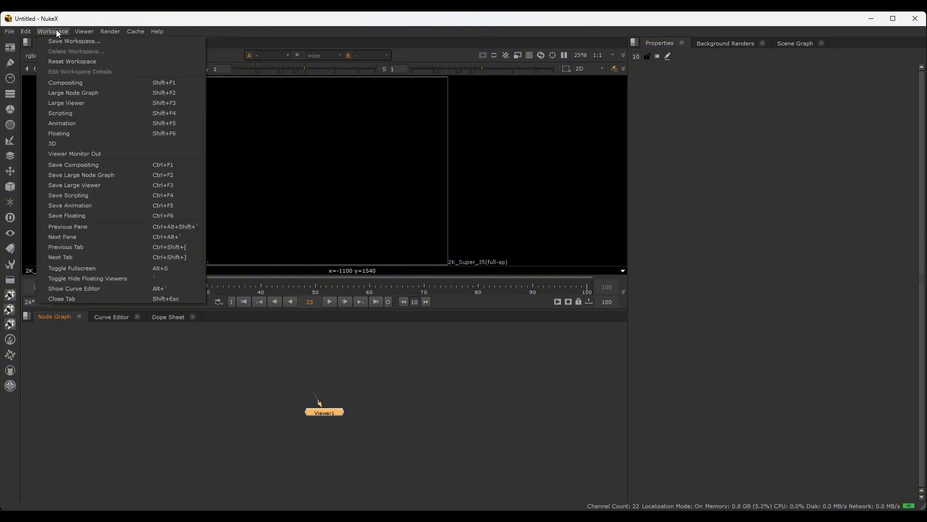
{"action": "mouse_move", "coordinate": [92, 32]}
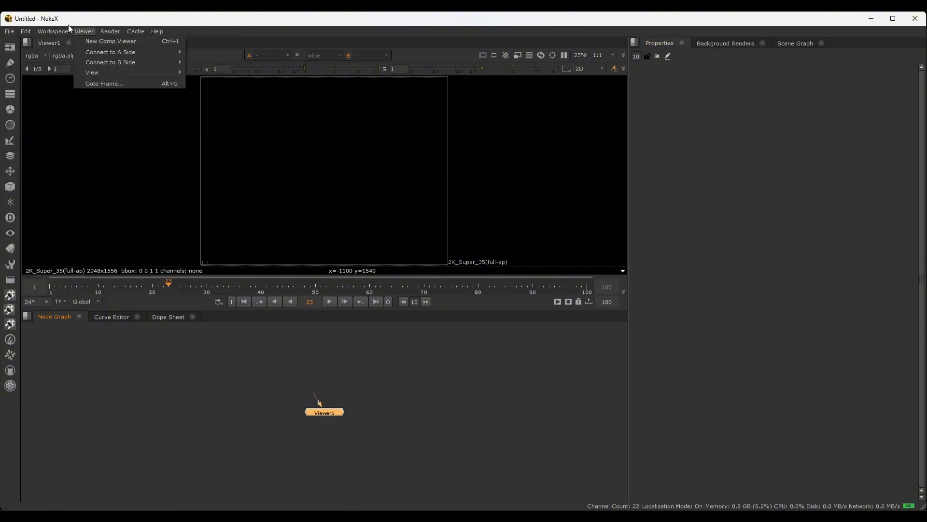
{"action": "mouse_move", "coordinate": [9, 32]}
{"action": "left_click", "coordinate": [191, 36]}
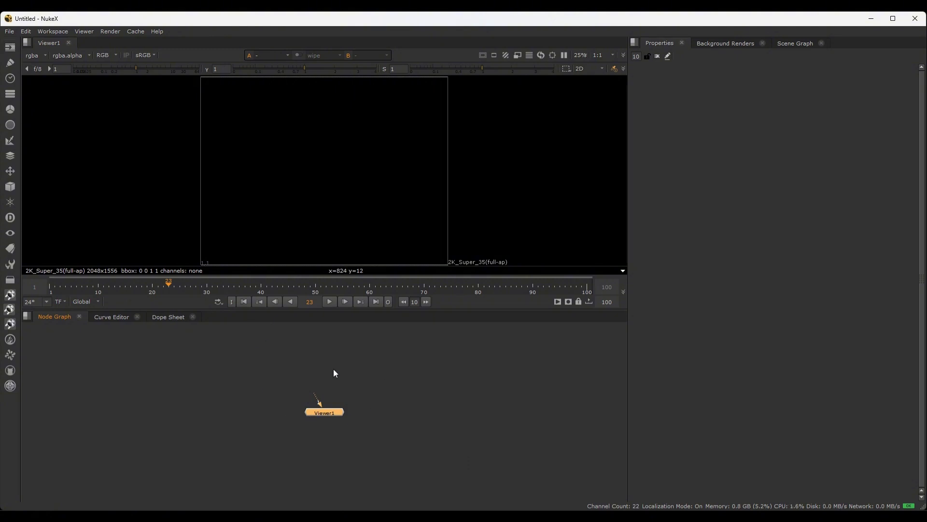
{"action": "left_click", "coordinate": [11, 49]}
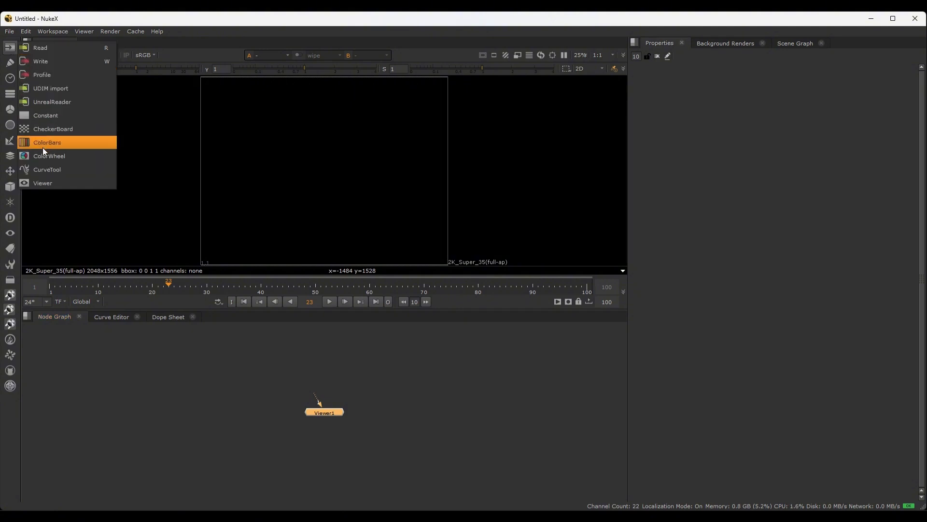
{"action": "left_click", "coordinate": [9, 63]}
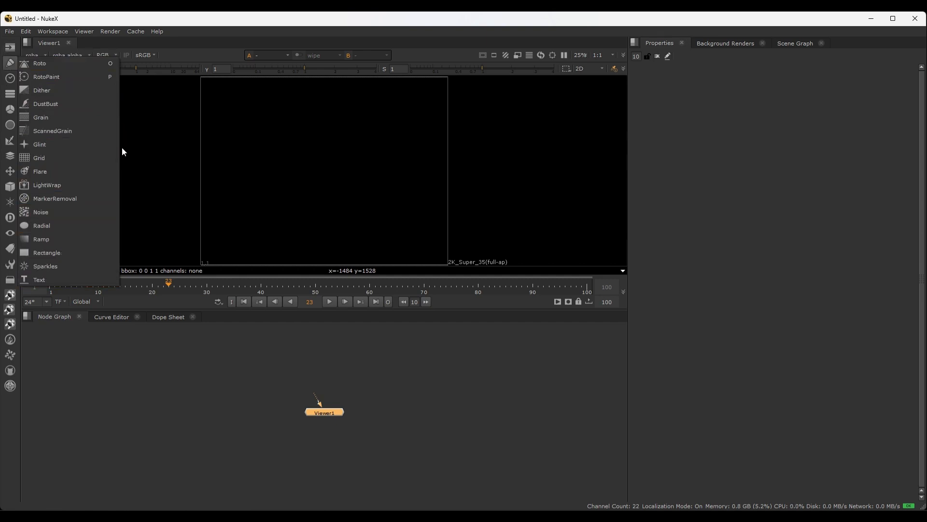
{"action": "left_click", "coordinate": [243, 367]}
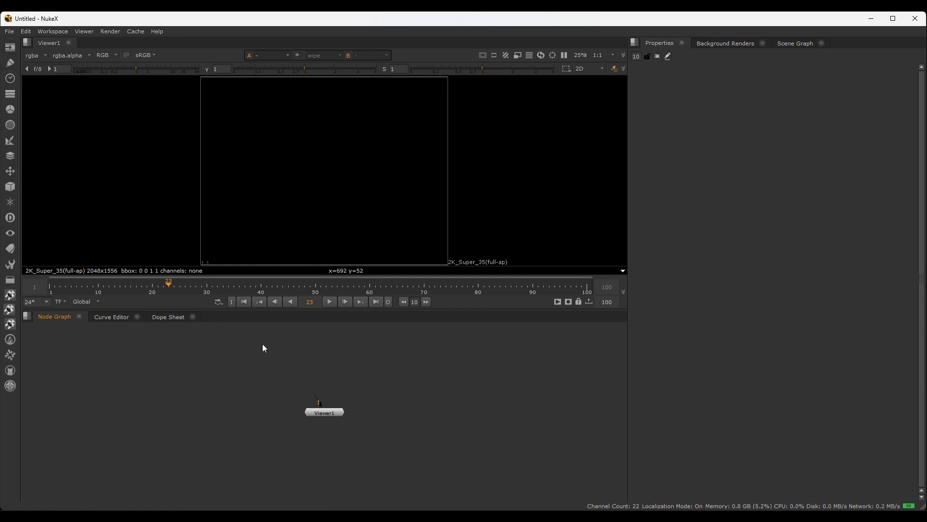
Add a CheckerBoard node by searching the node list for "ch", and delete it again
{"action": "key", "text": "Tab"}
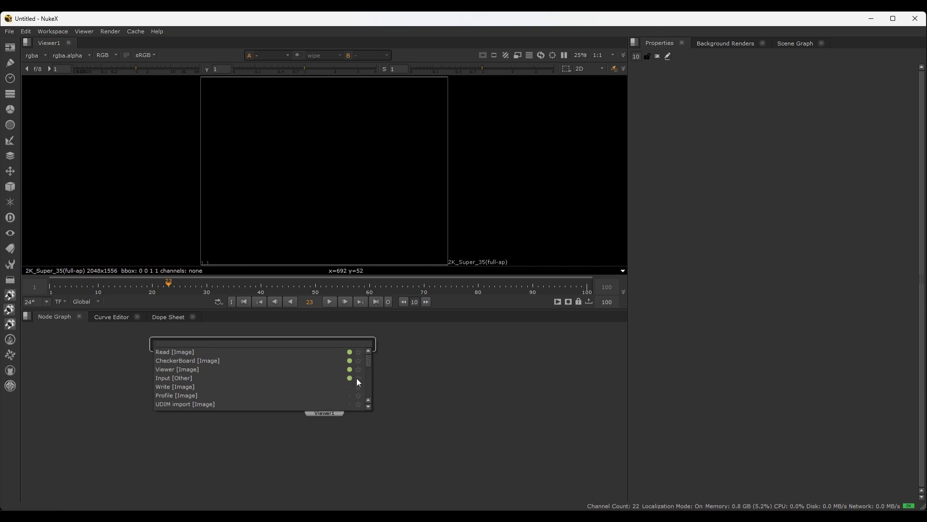
{"action": "type", "text": "asd"}
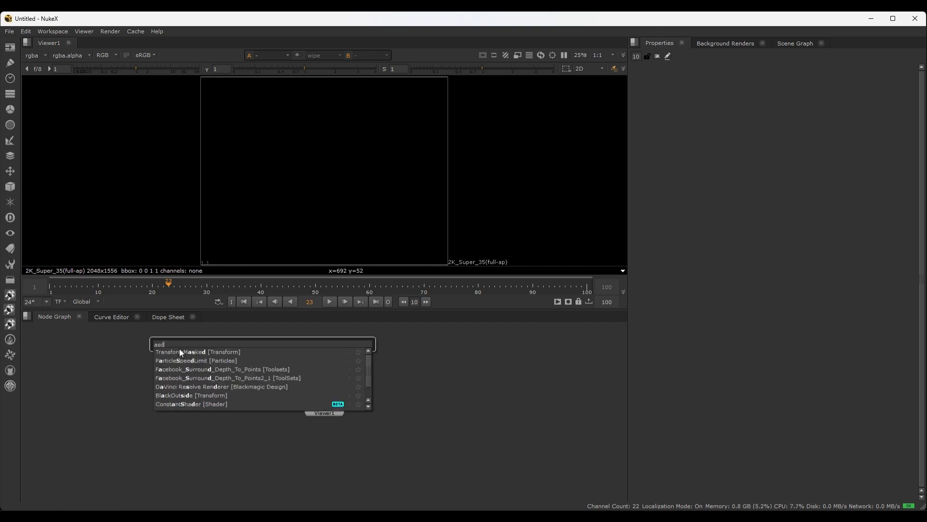
{"action": "key", "text": "BackSpace"}
{"action": "key", "text": "BackSpace"}
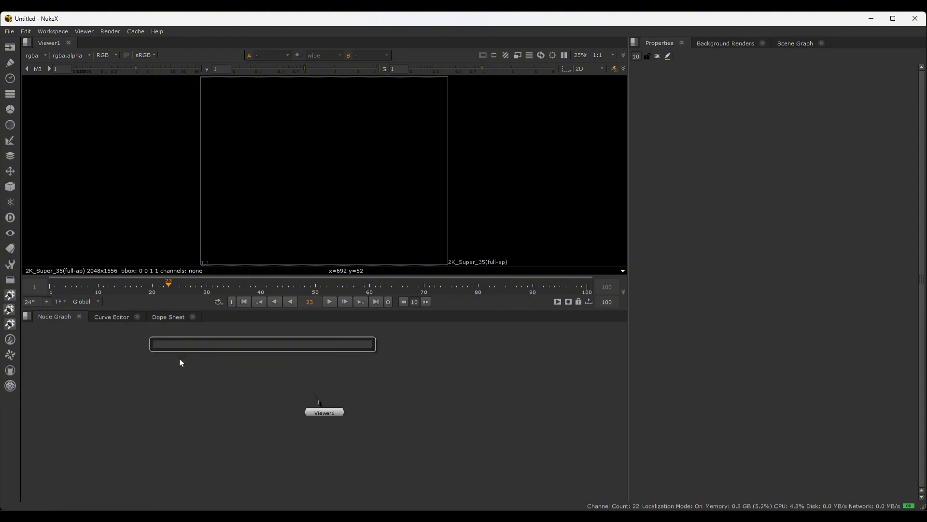
{"action": "type", "text": "ch"}
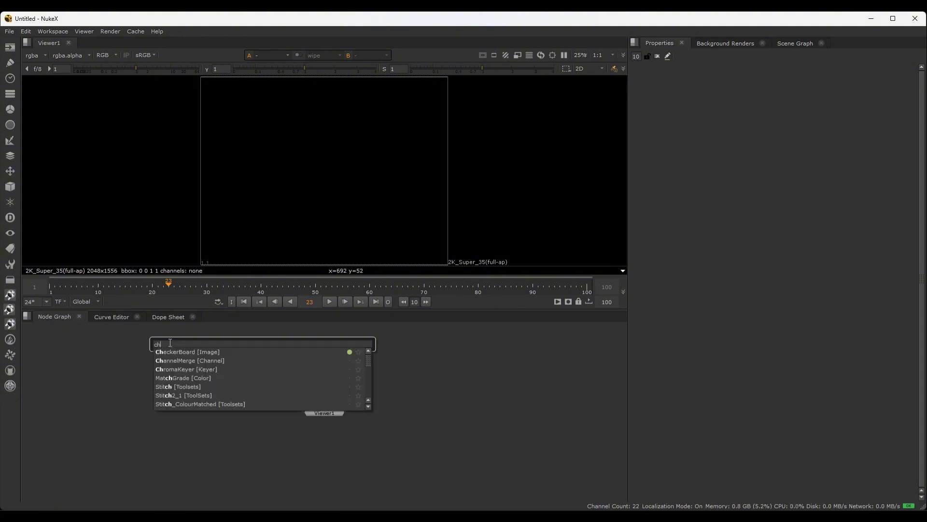
{"action": "left_click", "coordinate": [171, 353]}
{"action": "left_click_drag", "start_coordinate": [239, 367], "coordinate": [317, 364]}
{"action": "key", "text": "Delete"}
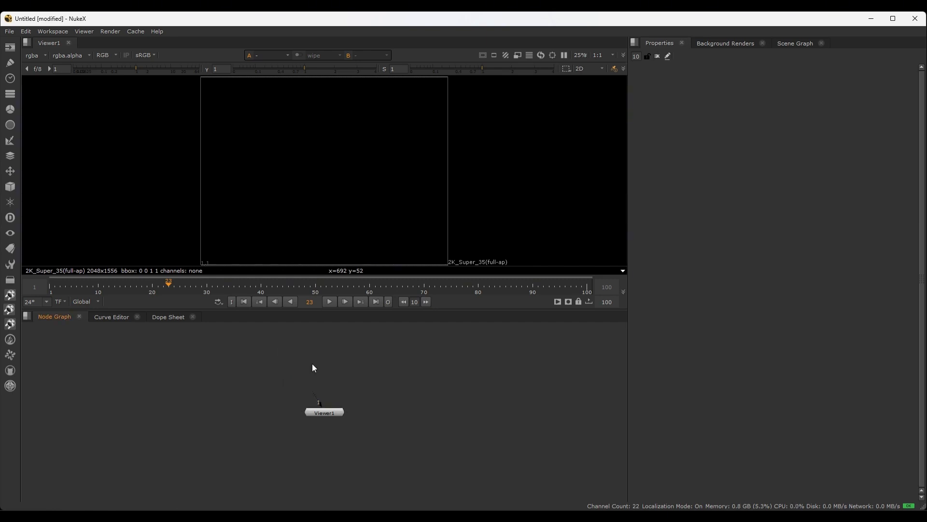
{"action": "left_click", "coordinate": [10, 48]}
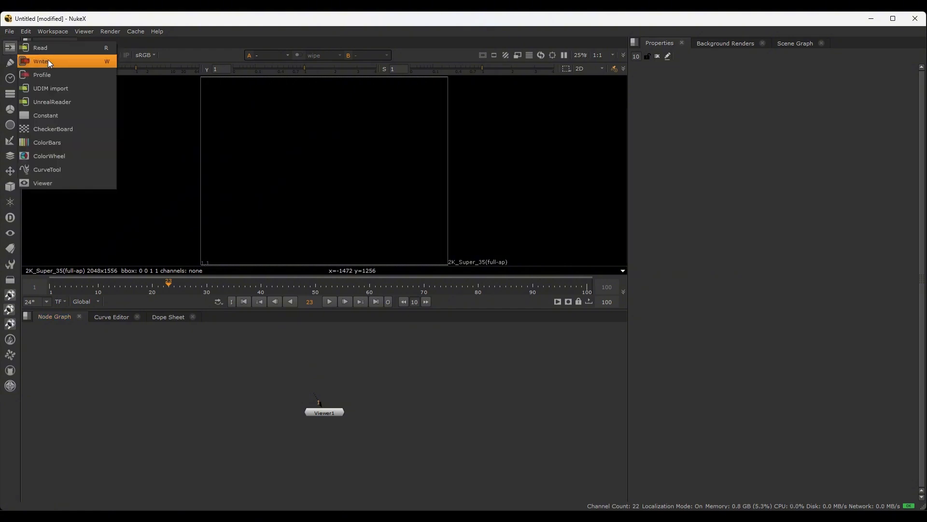
{"action": "left_click", "coordinate": [114, 355]}
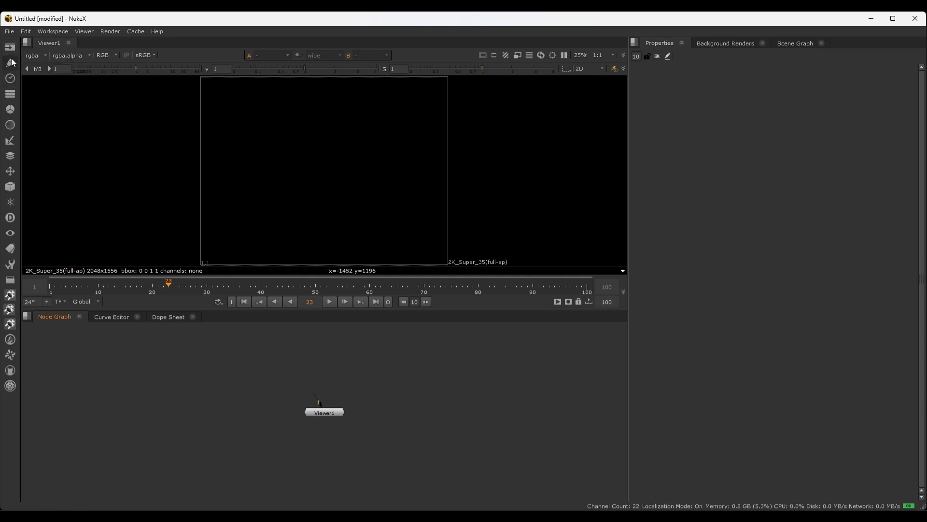
{"action": "left_click", "coordinate": [10, 62]}
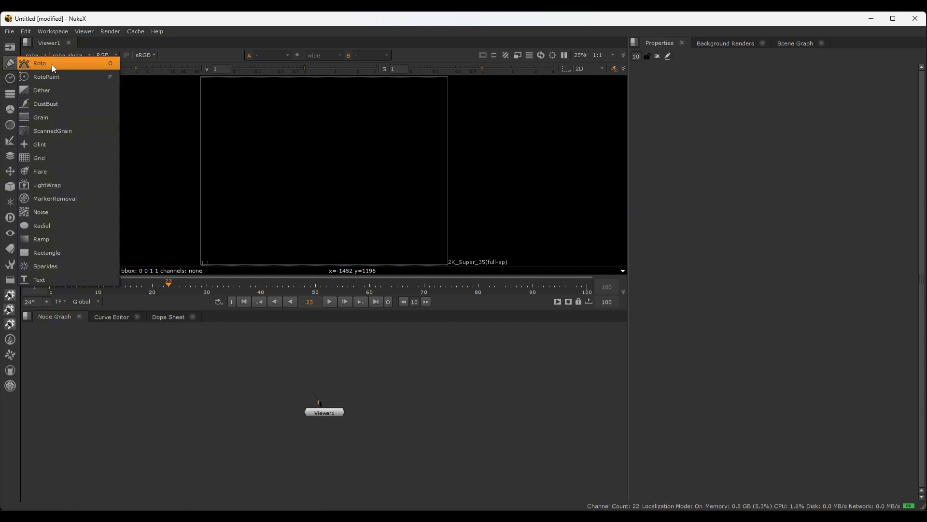
{"action": "left_click", "coordinate": [77, 360]}
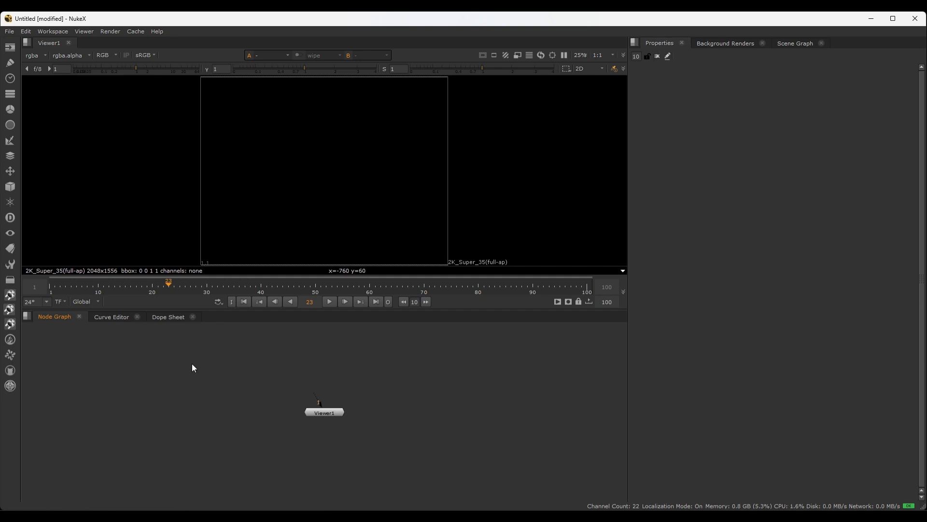
Add a CheckerBoard node from the Image category and place it above Viewer1 in the Node Graph
{"action": "left_click", "coordinate": [9, 47]}
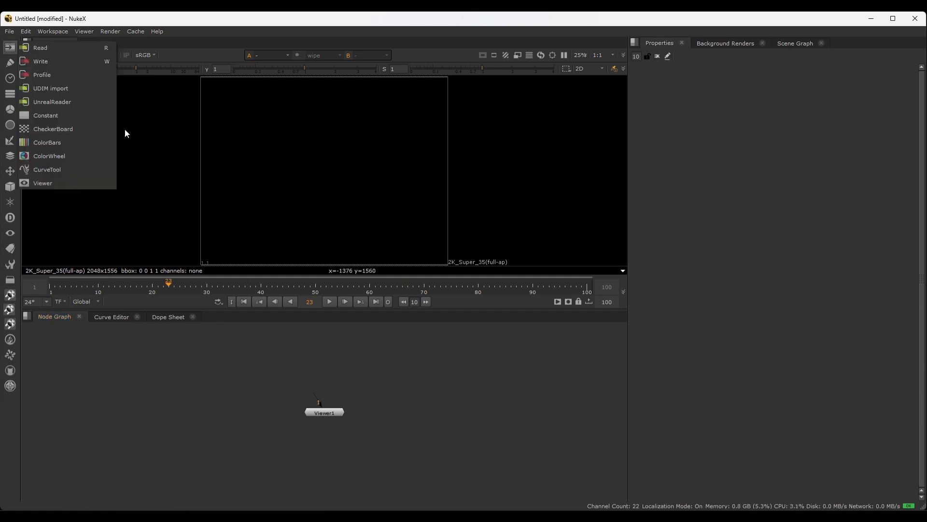
{"action": "left_click", "coordinate": [80, 130]}
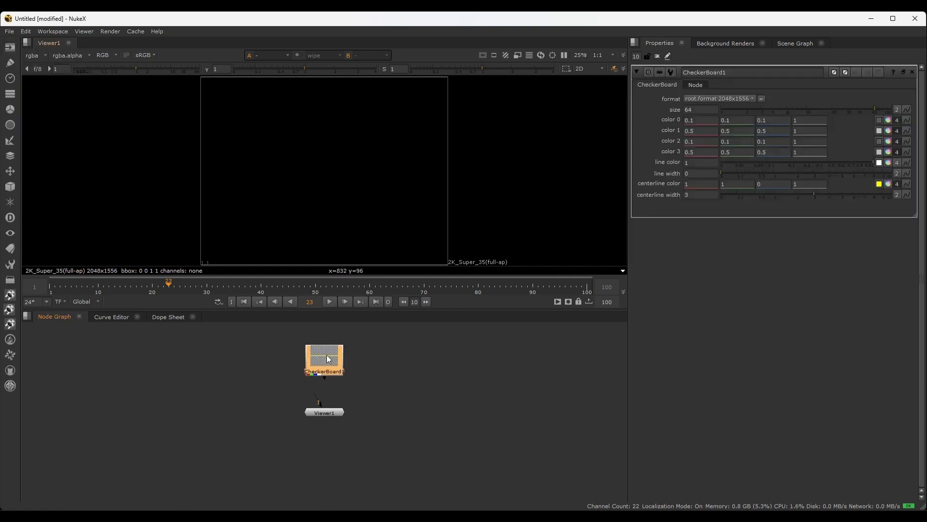
{"action": "left_click_drag", "start_coordinate": [321, 356], "coordinate": [323, 355]}
{"action": "scroll", "coordinate": [343, 395], "scroll_direction": "up", "scroll_amount": 3}
{"action": "scroll", "coordinate": [343, 395], "scroll_direction": "down", "scroll_amount": 5}
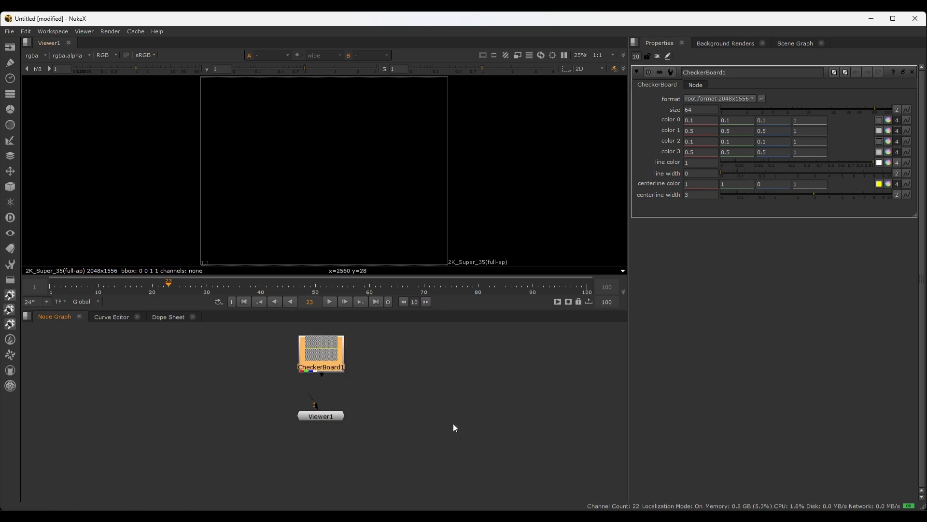
Delete the Viewer1 node from the Node Graph and undo the deletion
{"action": "scroll", "coordinate": [338, 446], "scroll_direction": "up", "scroll_amount": 1}
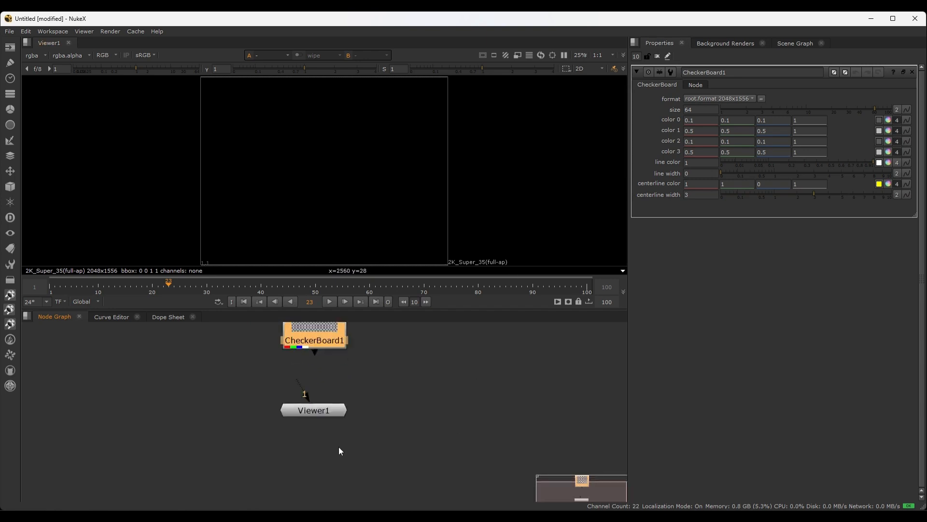
{"action": "left_click", "coordinate": [317, 414]}
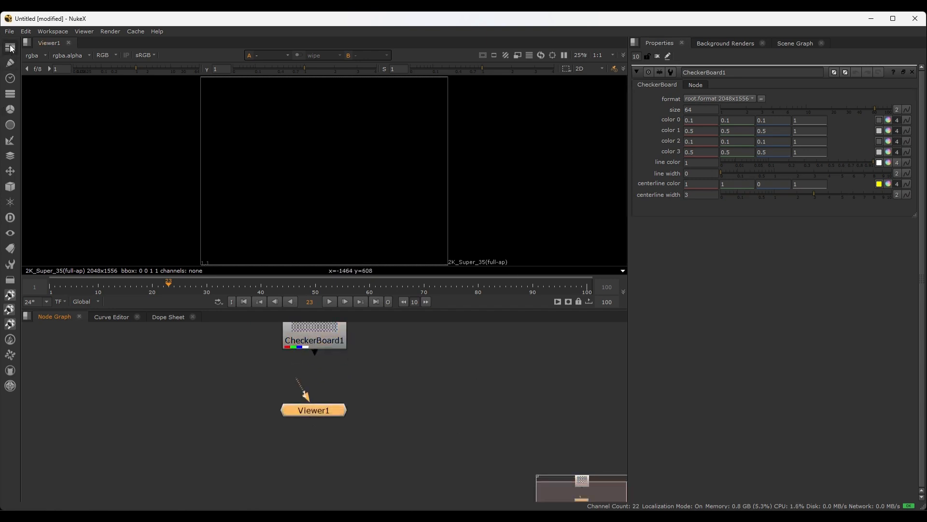
{"action": "left_click_drag", "start_coordinate": [366, 385], "coordinate": [247, 442]}
{"action": "left_click_drag", "start_coordinate": [395, 368], "coordinate": [213, 450]}
{"action": "key", "text": "Delete"}
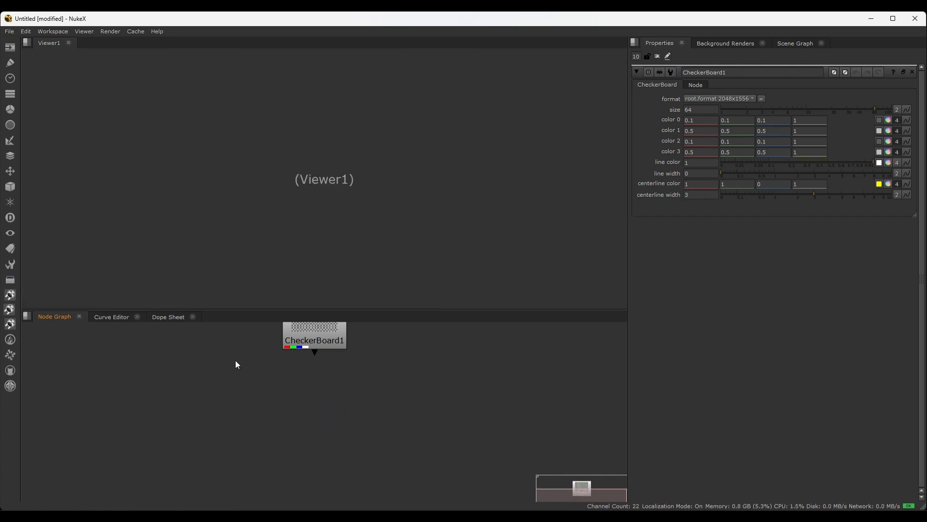
{"action": "key", "text": "ctrl+z"}
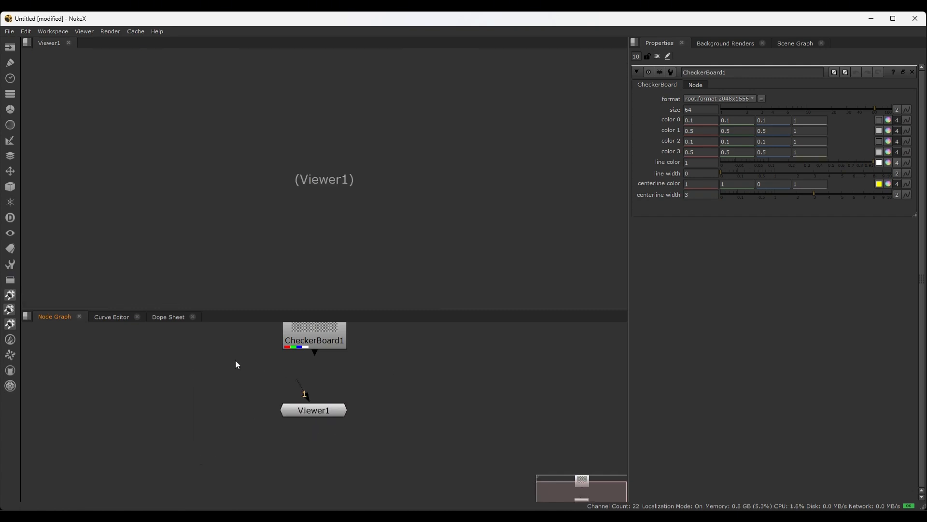
Connect the Viewer1 node's input to the CheckerBoard1 node
{"action": "left_click", "coordinate": [331, 410]}
{"action": "scroll", "coordinate": [357, 389], "scroll_direction": "up", "scroll_amount": 1}
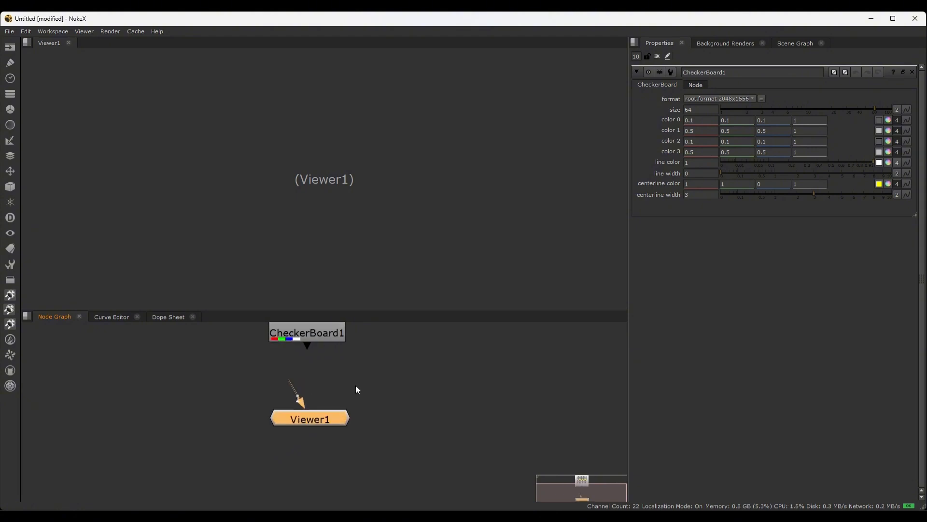
{"action": "scroll", "coordinate": [355, 386], "scroll_direction": "down", "scroll_amount": 2}
{"action": "middle_click_drag", "start_coordinate": [387, 358], "coordinate": [359, 400]}
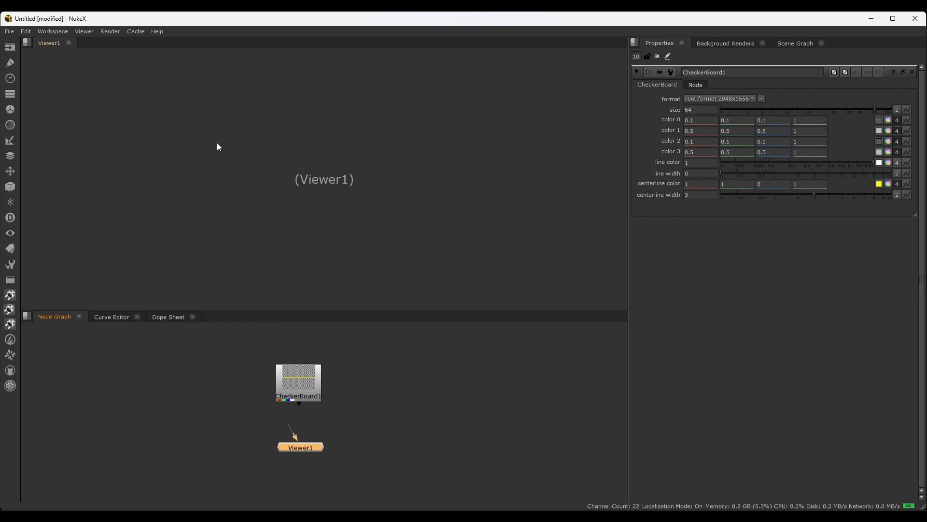
{"action": "scroll", "coordinate": [303, 459], "scroll_direction": "up", "scroll_amount": 3}
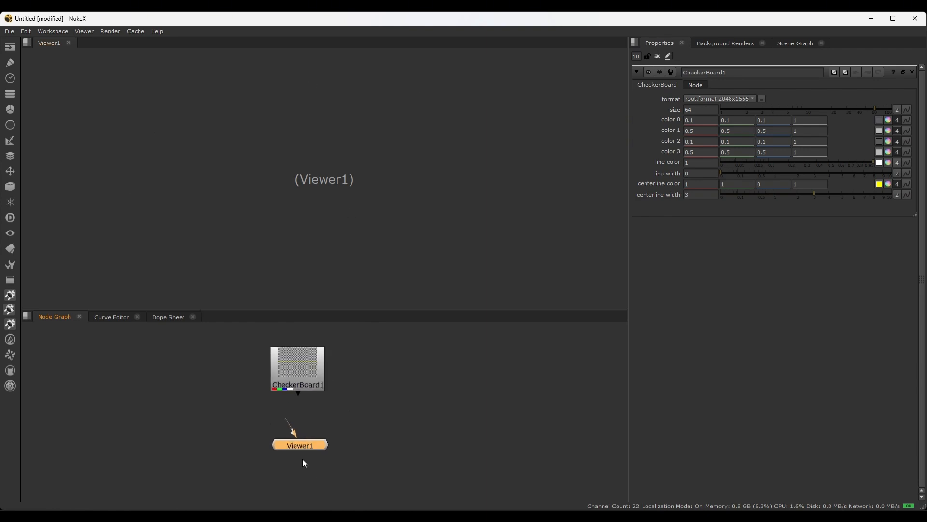
{"action": "middle_click_drag", "start_coordinate": [340, 426], "coordinate": [334, 470]}
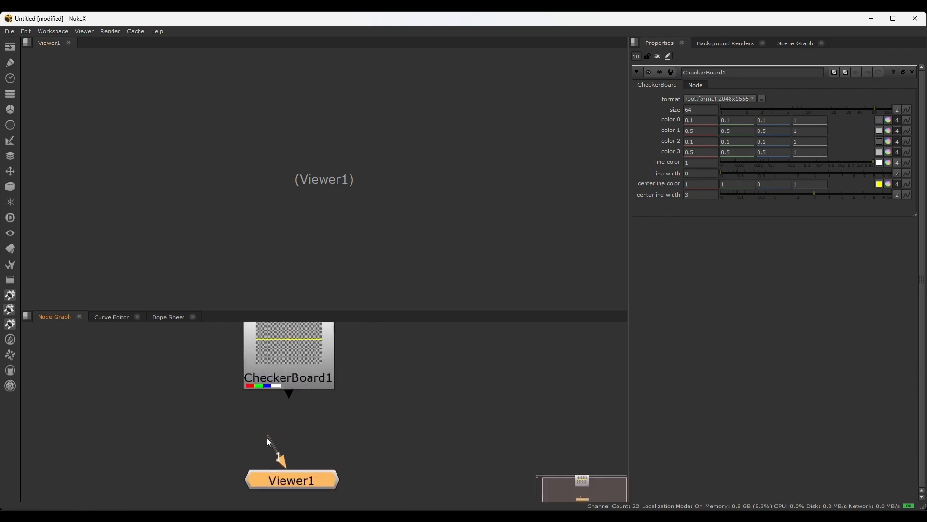
{"action": "left_click_drag", "start_coordinate": [267, 438], "coordinate": [291, 369]}
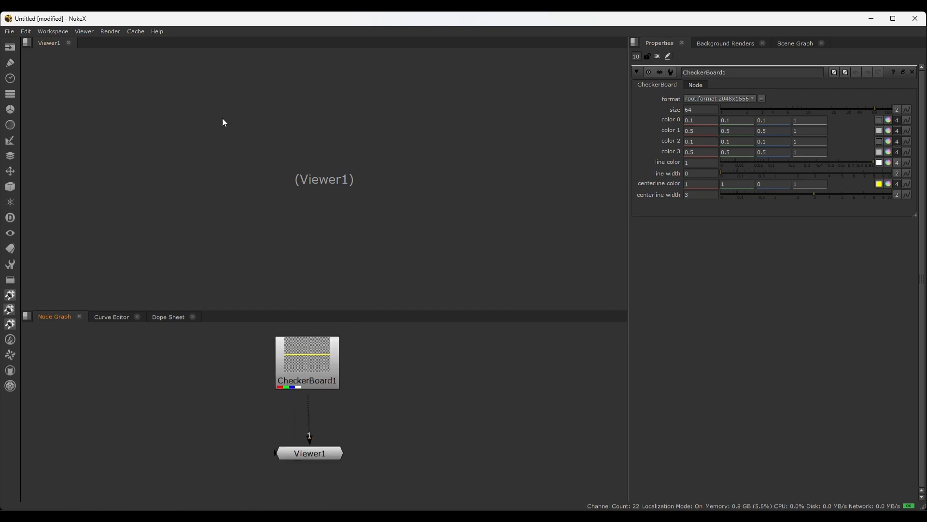
Reopen Viewer1 from its node so the Viewer displays the checkerboard image
{"action": "left_click", "coordinate": [318, 457]}
{"action": "double_click", "coordinate": [320, 451]}
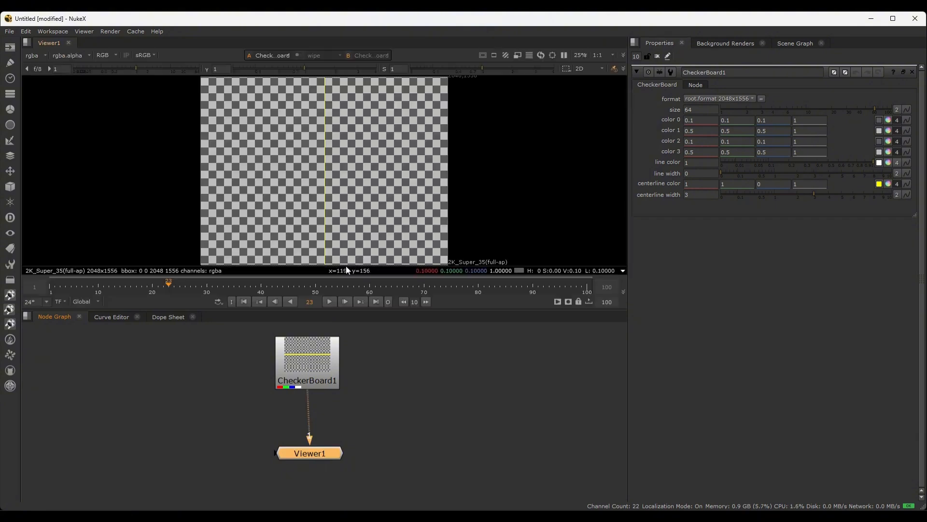
{"action": "scroll", "coordinate": [309, 449], "scroll_direction": "up", "scroll_amount": 5}
{"action": "scroll", "coordinate": [309, 446], "scroll_direction": "down", "scroll_amount": 2}
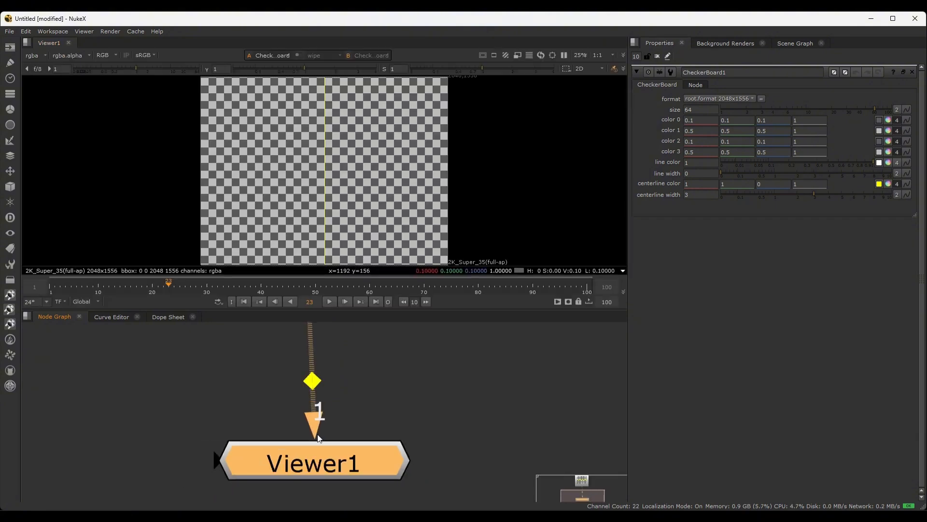
Disconnect Viewer1's input from the CheckerBoard1 node
{"action": "scroll", "coordinate": [336, 425], "scroll_direction": "down", "scroll_amount": 3}
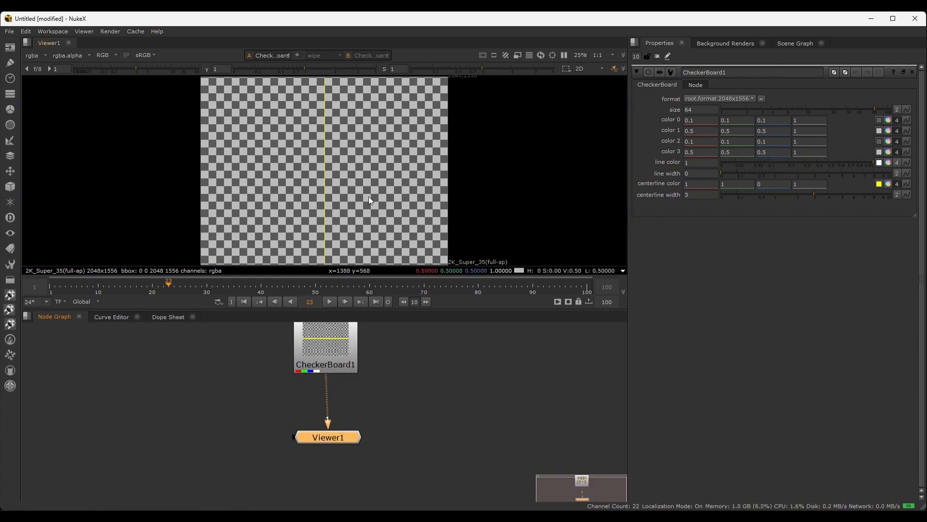
{"action": "scroll", "coordinate": [319, 433], "scroll_direction": "down", "scroll_amount": 2}
{"action": "left_click", "coordinate": [339, 410]}
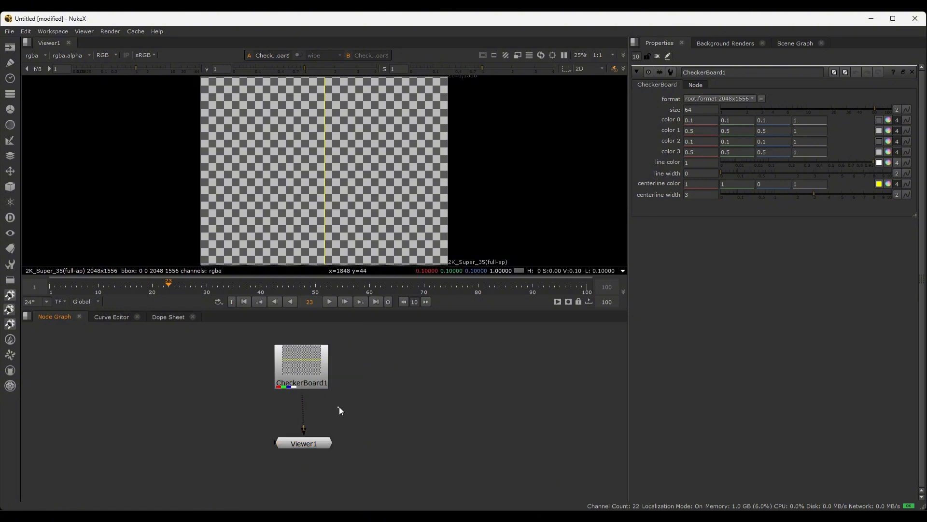
{"action": "left_click_drag", "start_coordinate": [304, 425], "coordinate": [258, 416]}
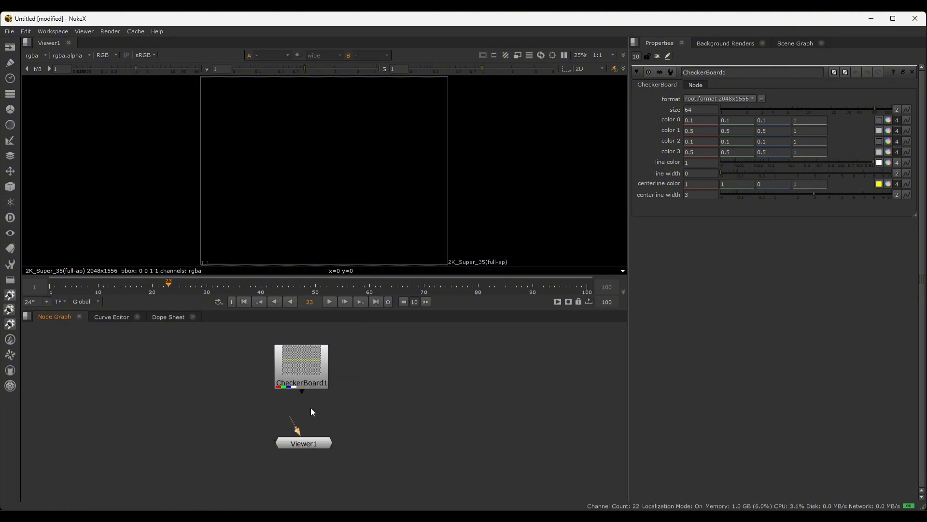
Try to pull a connection from CheckerBoard1's output to the Viewer1 node
{"action": "scroll", "coordinate": [311, 407], "scroll_direction": "up", "scroll_amount": 2}
{"action": "left_click", "coordinate": [325, 374]}
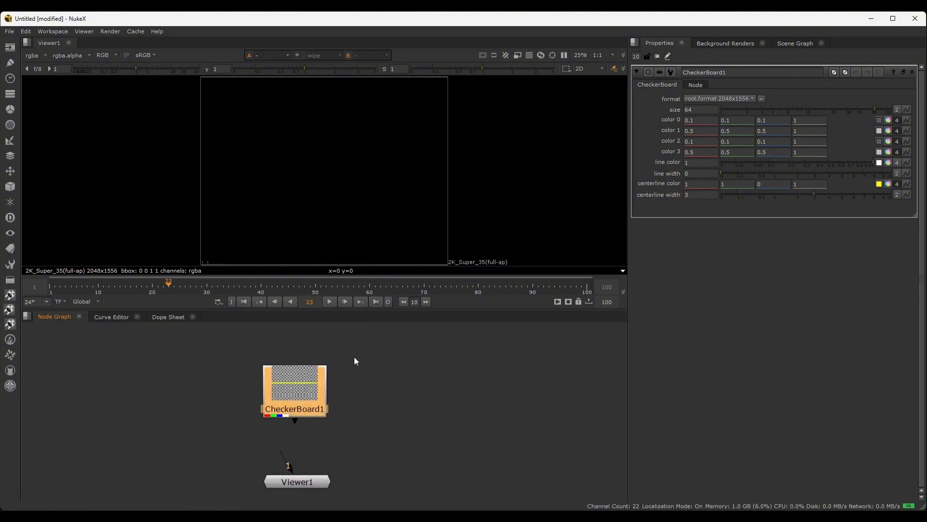
{"action": "scroll", "coordinate": [284, 408], "scroll_direction": "up", "scroll_amount": 3}
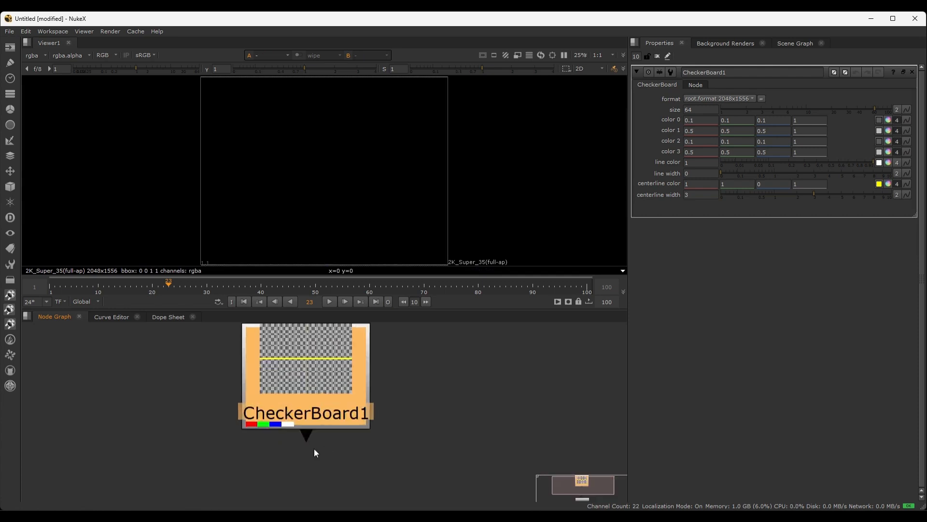
{"action": "left_click_drag", "start_coordinate": [305, 435], "coordinate": [319, 473]}
{"action": "scroll", "coordinate": [332, 463], "scroll_direction": "down", "scroll_amount": 5}
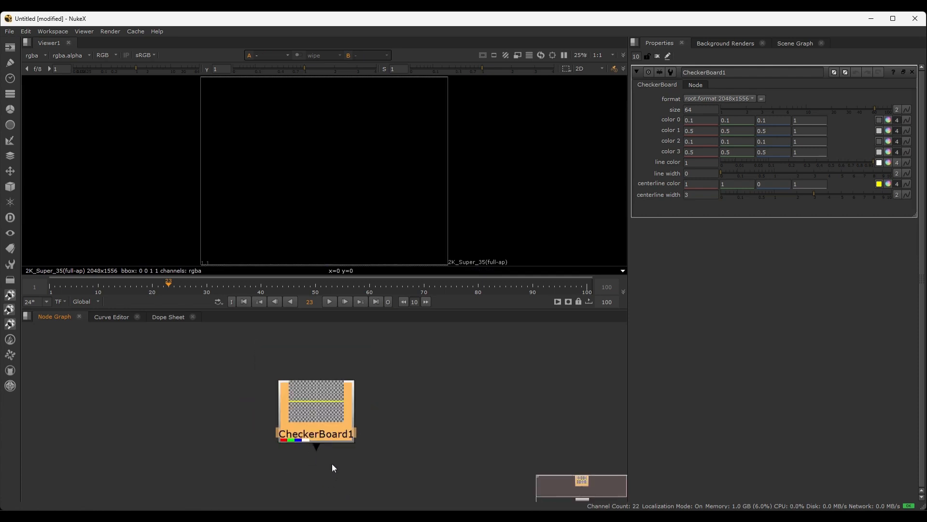
{"action": "middle_click_drag", "start_coordinate": [335, 469], "coordinate": [308, 428]}
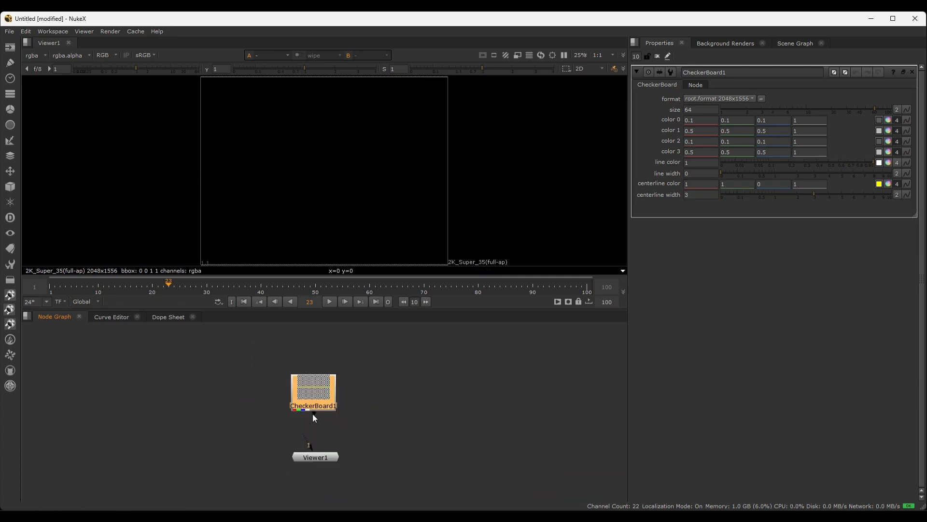
{"action": "left_click_drag", "start_coordinate": [316, 461], "coordinate": [274, 432]}
Connect the CheckerBoard1 node to Viewer1's input 1 so its checkerboard displays in the Viewer
{"action": "left_click", "coordinate": [405, 420]}
{"action": "scroll", "coordinate": [377, 456], "scroll_direction": "up", "scroll_amount": 1}
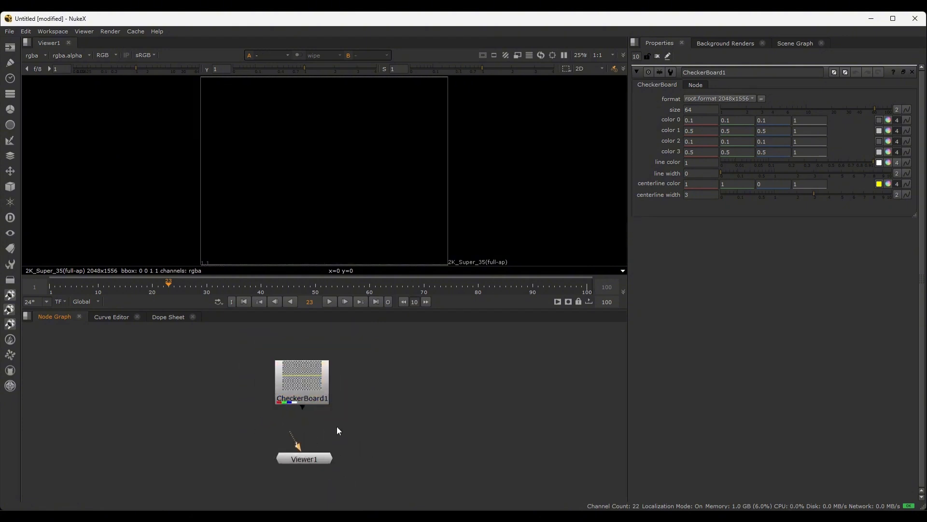
{"action": "scroll", "coordinate": [303, 390], "scroll_direction": "down", "scroll_amount": 2}
{"action": "left_click_drag", "start_coordinate": [400, 364], "coordinate": [261, 392]}
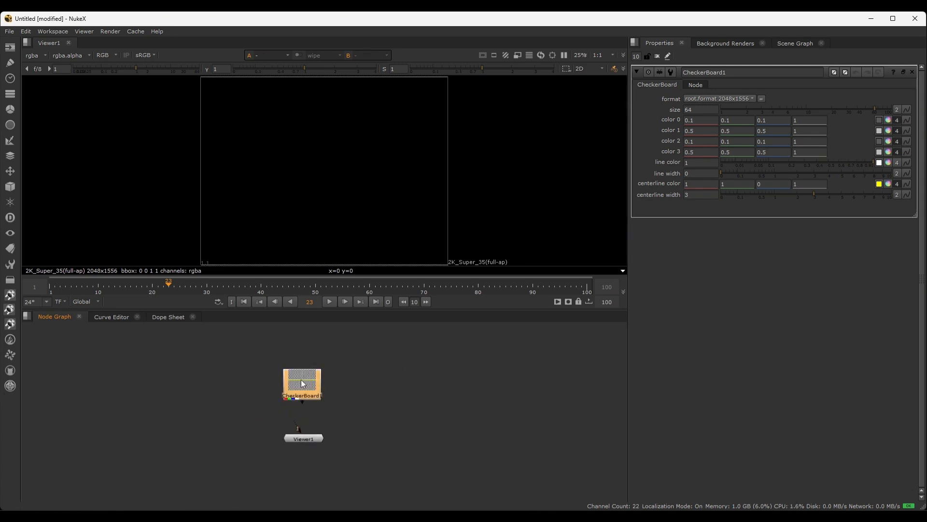
{"action": "key", "text": "1"}
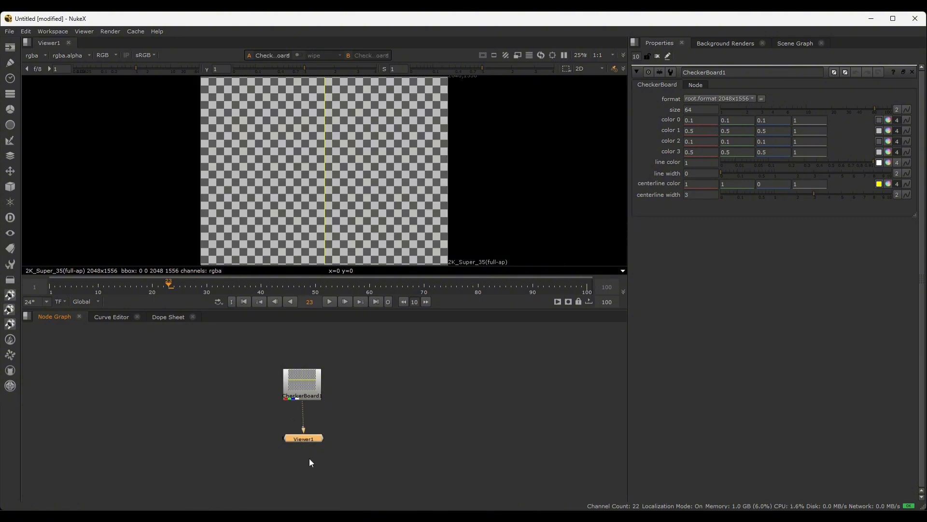
Add a second CheckerBoard node and place it just to the right of CheckerBoard1 in the node graph
{"action": "left_click", "coordinate": [240, 382]}
{"action": "key", "text": "Tab"}
{"action": "left_click", "coordinate": [302, 390]}
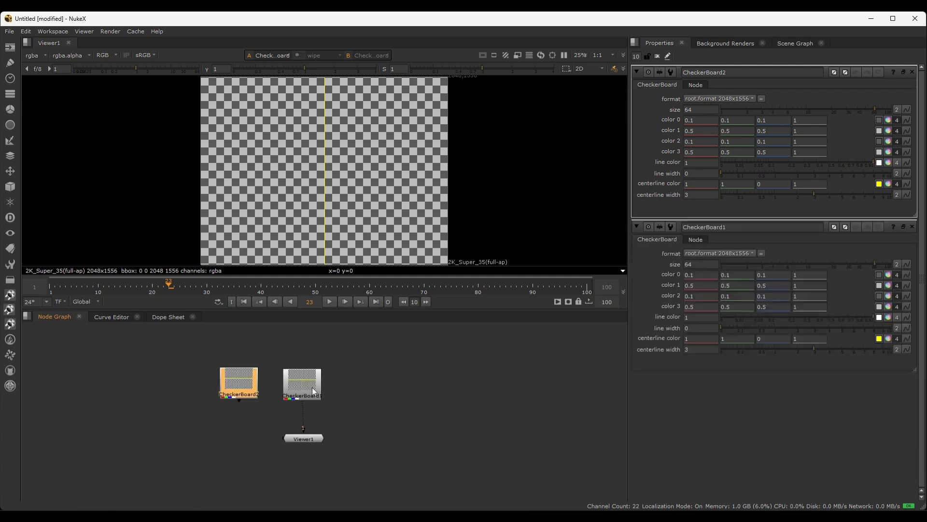
{"action": "left_click_drag", "start_coordinate": [239, 388], "coordinate": [359, 392]}
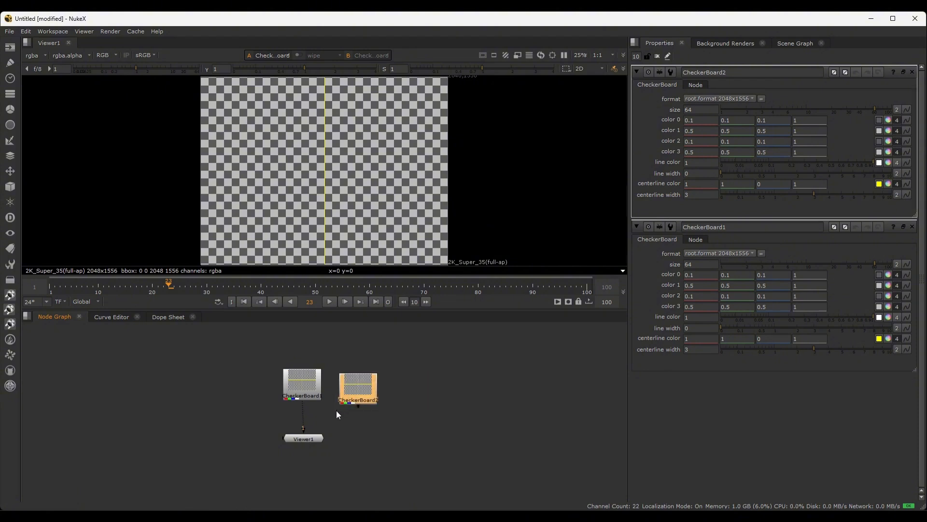
Connect the second checkerboard to Viewer1's input 2 and space the two CheckerBoard nodes apart above the Viewer node
{"action": "key", "text": "2"}
{"action": "scroll", "coordinate": [330, 454], "scroll_direction": "up", "scroll_amount": 2}
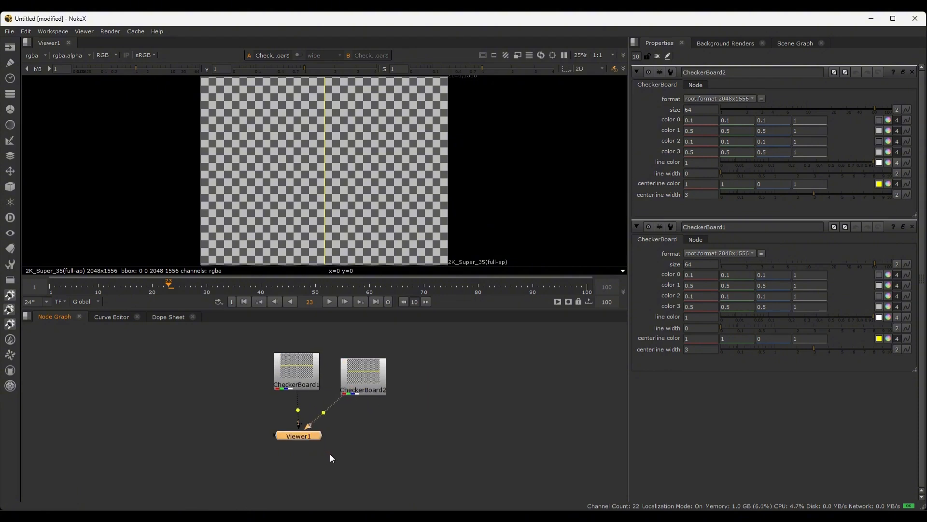
{"action": "scroll", "coordinate": [331, 454], "scroll_direction": "up", "scroll_amount": 2}
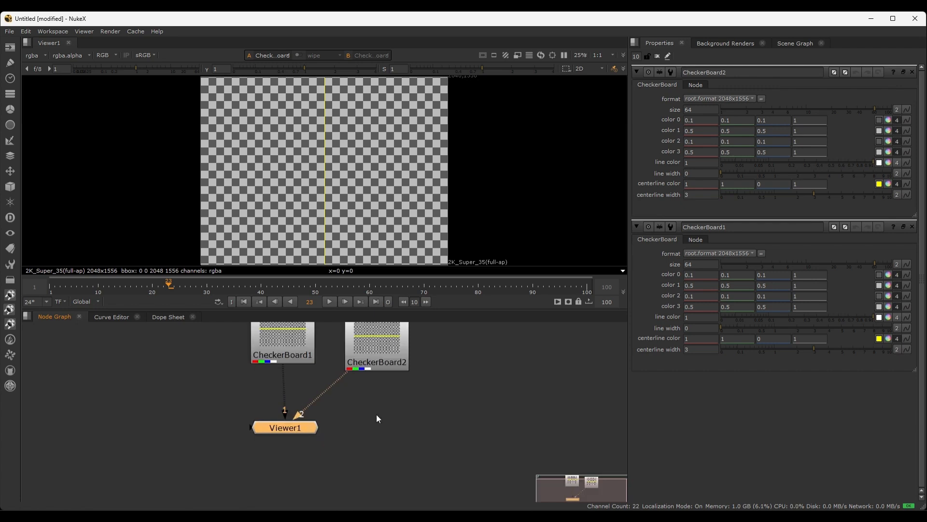
{"action": "middle_click_drag", "start_coordinate": [375, 414], "coordinate": [360, 462]}
{"action": "left_click_drag", "start_coordinate": [279, 383], "coordinate": [213, 392]}
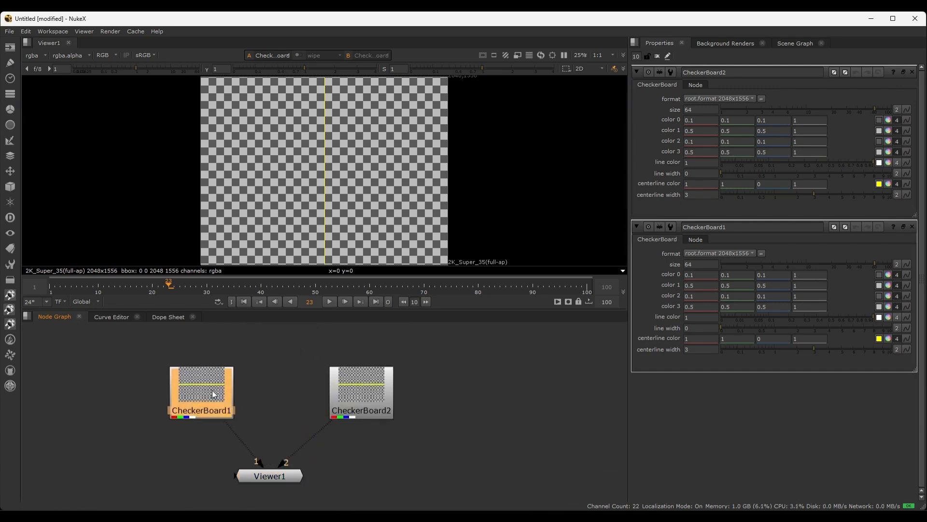
Set the checker size of CheckerBoard2 to 12.6
{"action": "scroll", "coordinate": [165, 434], "scroll_direction": "down", "scroll_amount": 2}
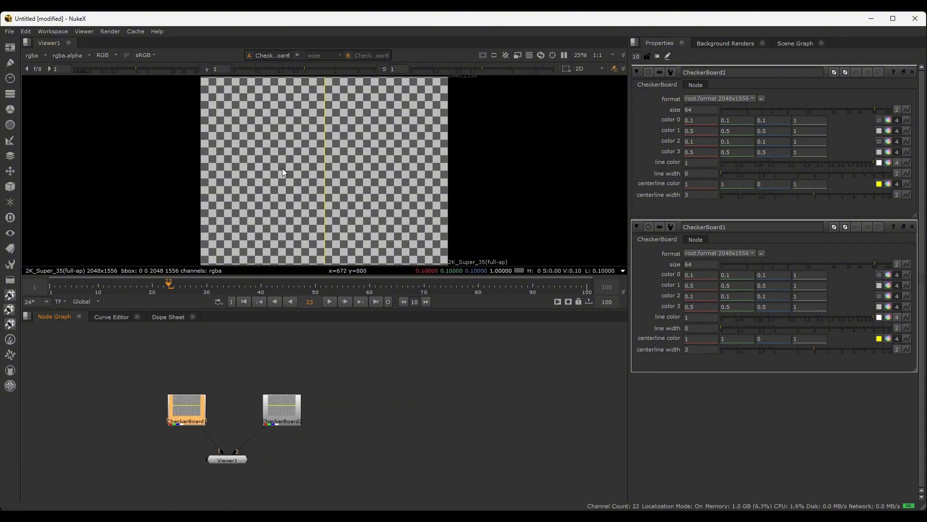
{"action": "left_click", "coordinate": [283, 415]}
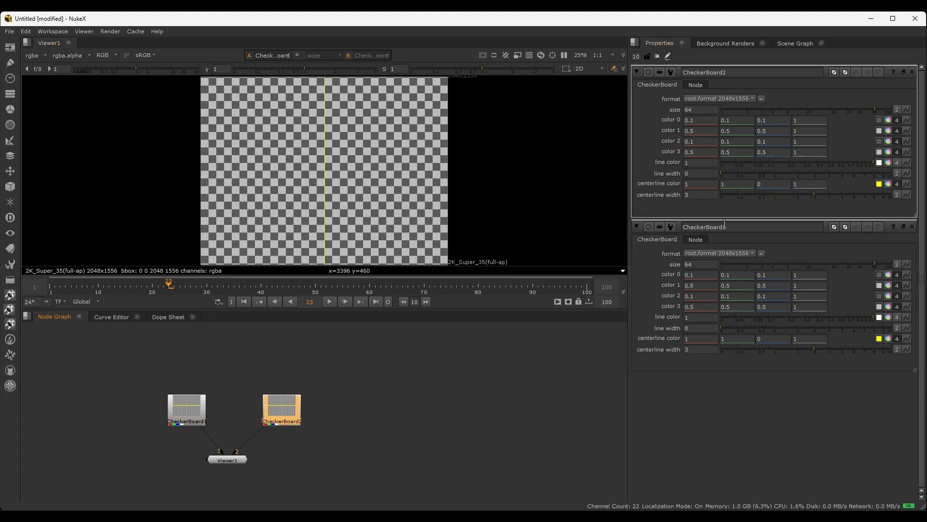
{"action": "left_click_drag", "start_coordinate": [870, 108], "coordinate": [815, 115]}
{"action": "left_click_drag", "start_coordinate": [822, 111], "coordinate": [807, 111]}
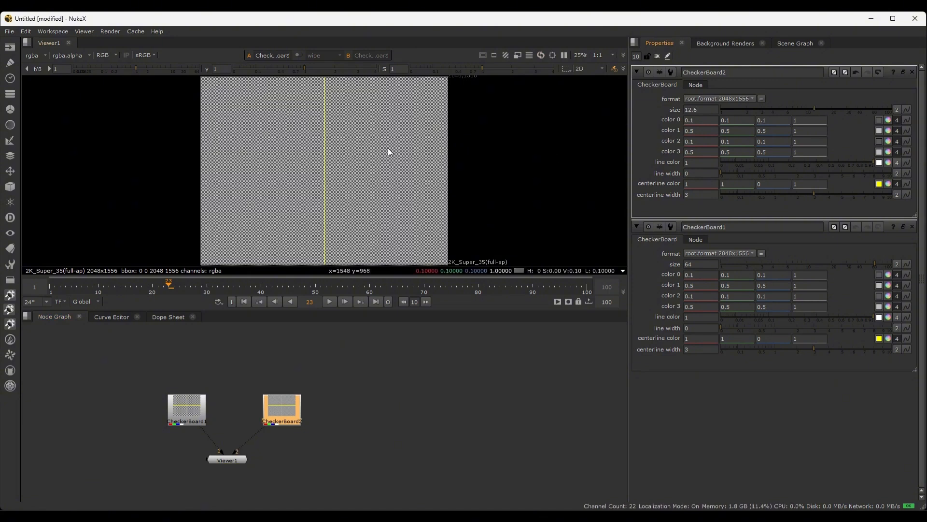
Switch the Viewer between input 1 and input 2 to compare the two checkerboards
{"action": "left_click", "coordinate": [226, 398]}
{"action": "key", "text": "1"}
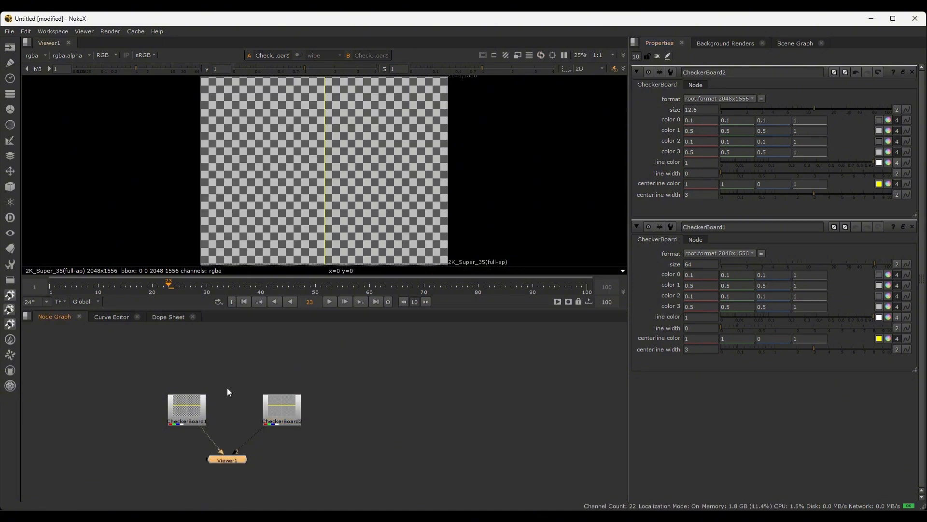
{"action": "scroll", "coordinate": [220, 458], "scroll_direction": "up", "scroll_amount": 3}
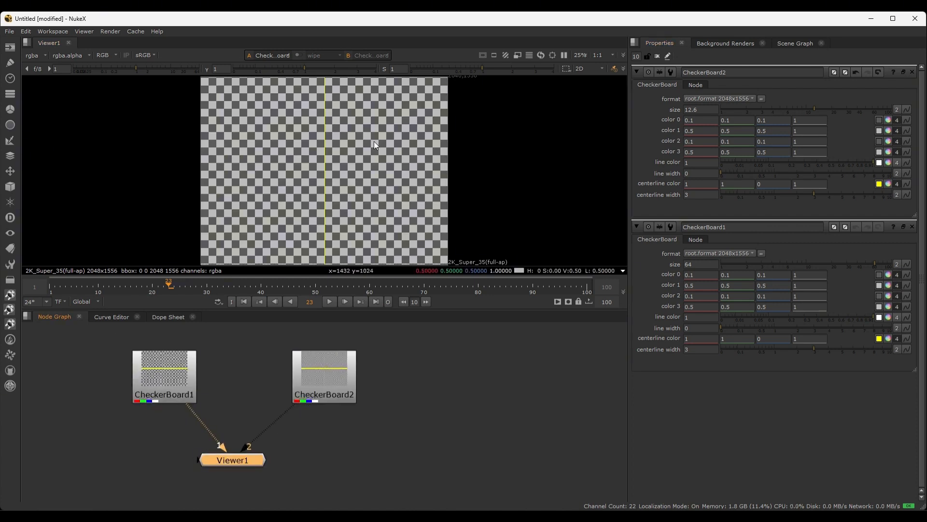
{"action": "key", "text": "2"}
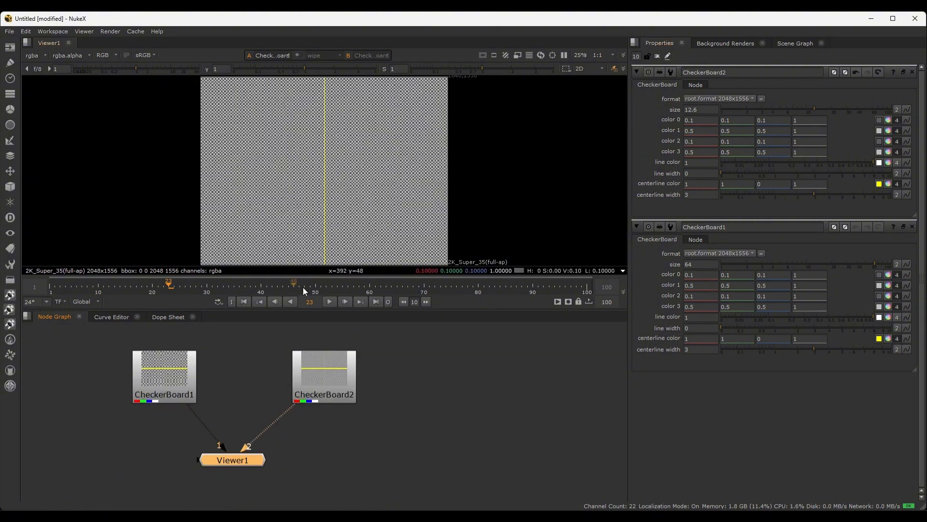
{"action": "scroll", "coordinate": [311, 438], "scroll_direction": "down", "scroll_amount": 2}
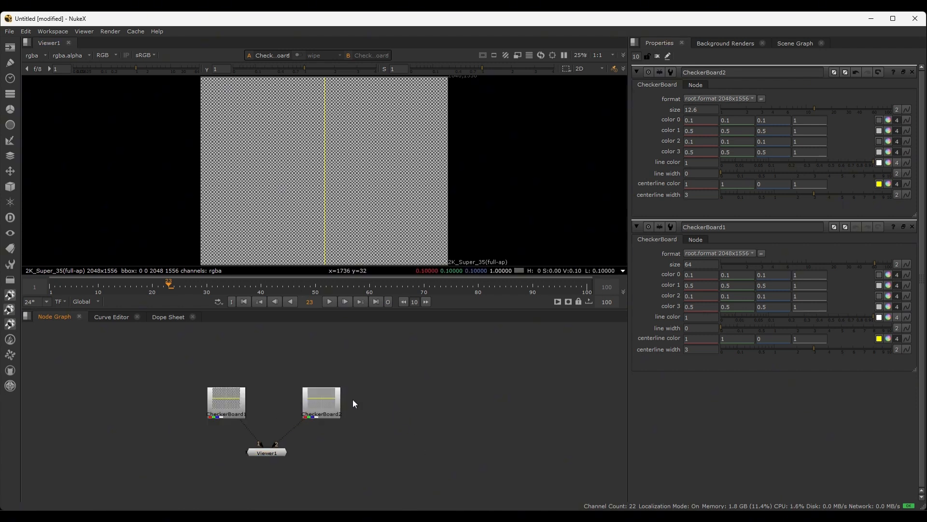
{"action": "scroll", "coordinate": [388, 372], "scroll_direction": "down", "scroll_amount": 2}
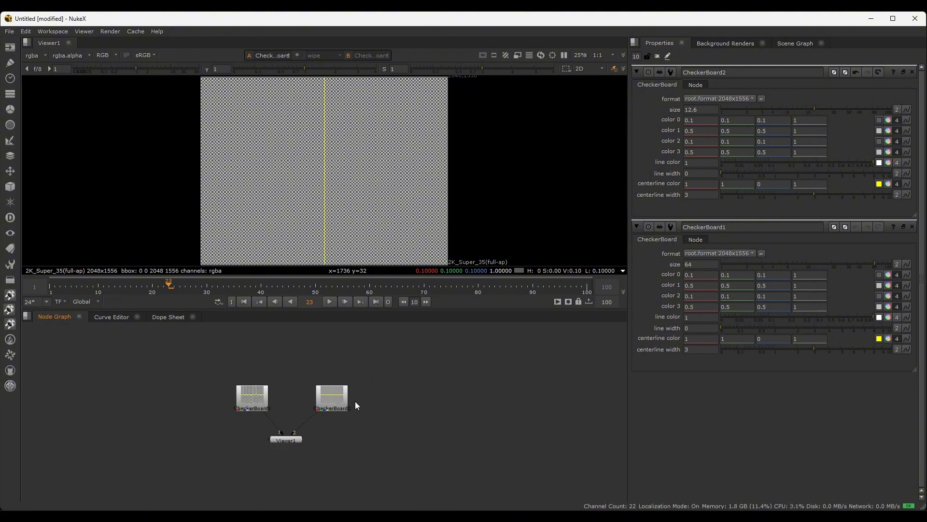
Delete the CheckerBoard2 node and arrange CheckerBoard1 directly above Viewer1
{"action": "left_click", "coordinate": [334, 402]}
{"action": "key", "text": "Delete"}
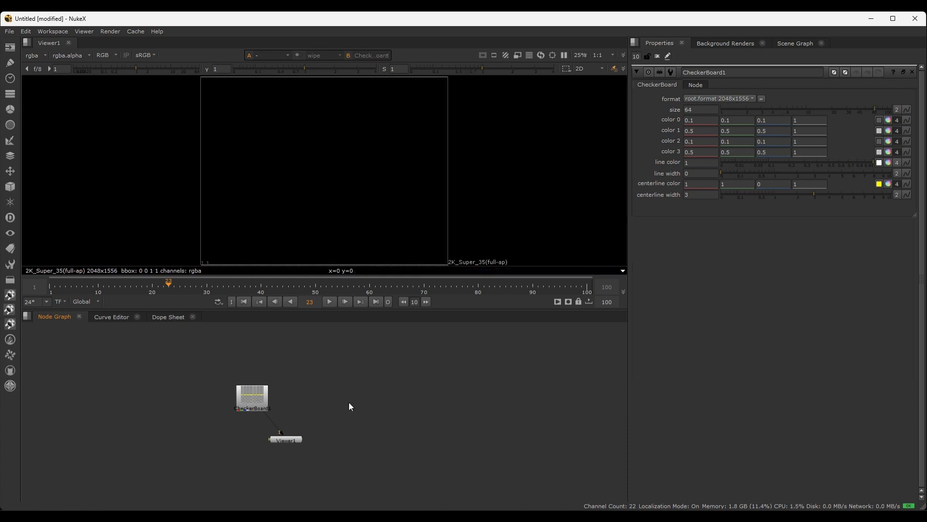
{"action": "left_click_drag", "start_coordinate": [256, 399], "coordinate": [290, 348]}
{"action": "left_click", "coordinate": [293, 441]}
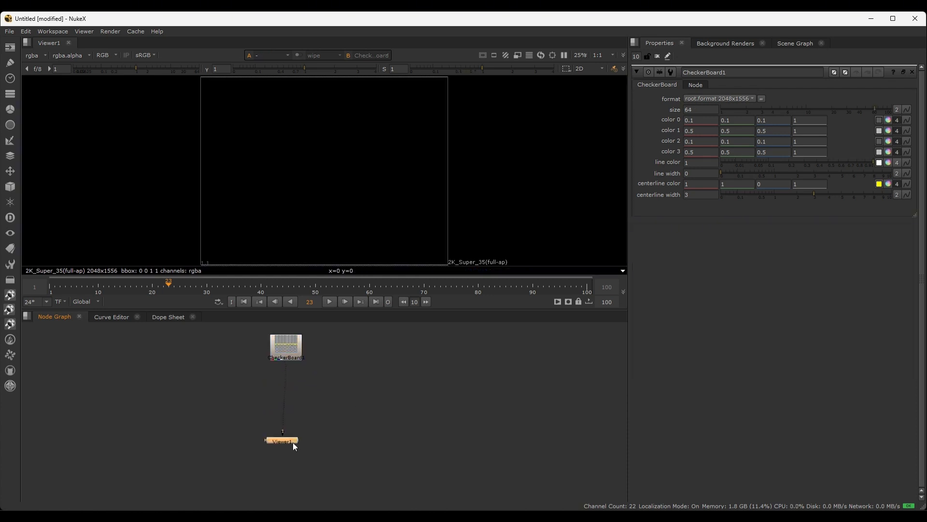
Insert a Blur node with size 18.5 between CheckerBoard1 and Viewer1, view its result, and align the nodes vertically
{"action": "key", "text": "b"}
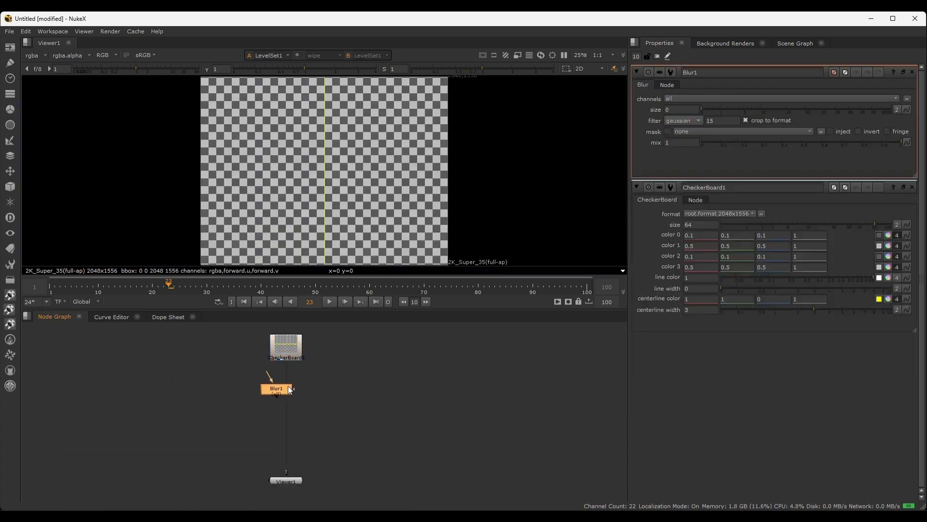
{"action": "left_click_drag", "start_coordinate": [287, 388], "coordinate": [300, 386]}
{"action": "key", "text": "1"}
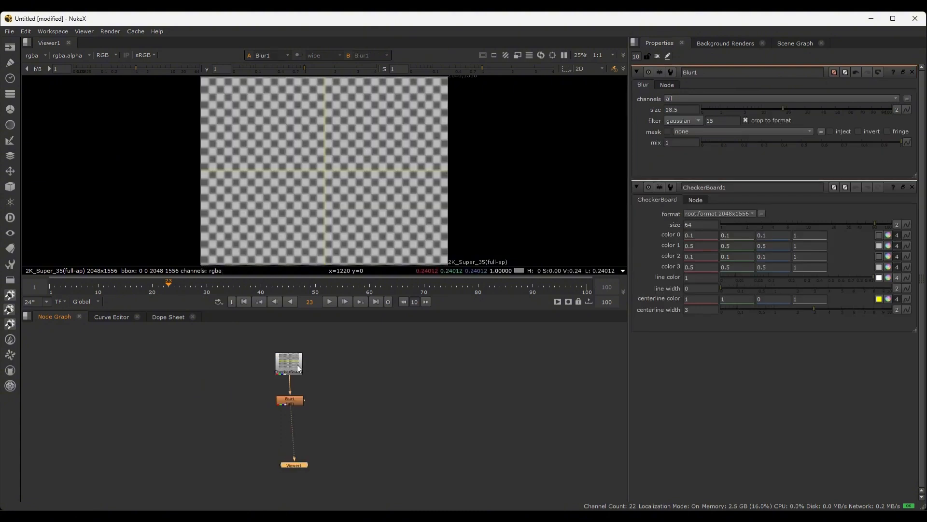
{"action": "left_click_drag", "start_coordinate": [296, 467], "coordinate": [293, 467]}
{"action": "left_click", "coordinate": [289, 401]}
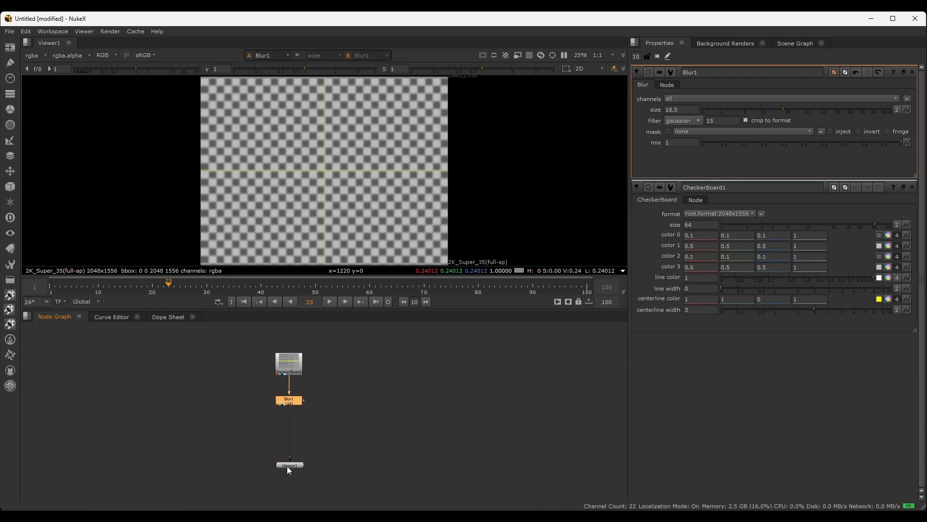
Try placing the Blur1 node above CheckerBoard1 in the graph, and return it to its place between CheckerBoard1 and Viewer1
{"action": "scroll", "coordinate": [312, 401], "scroll_direction": "up", "scroll_amount": 3}
{"action": "middle_click_drag", "start_coordinate": [312, 402], "coordinate": [320, 464]}
{"action": "scroll", "coordinate": [320, 465], "scroll_direction": "down", "scroll_amount": 5}
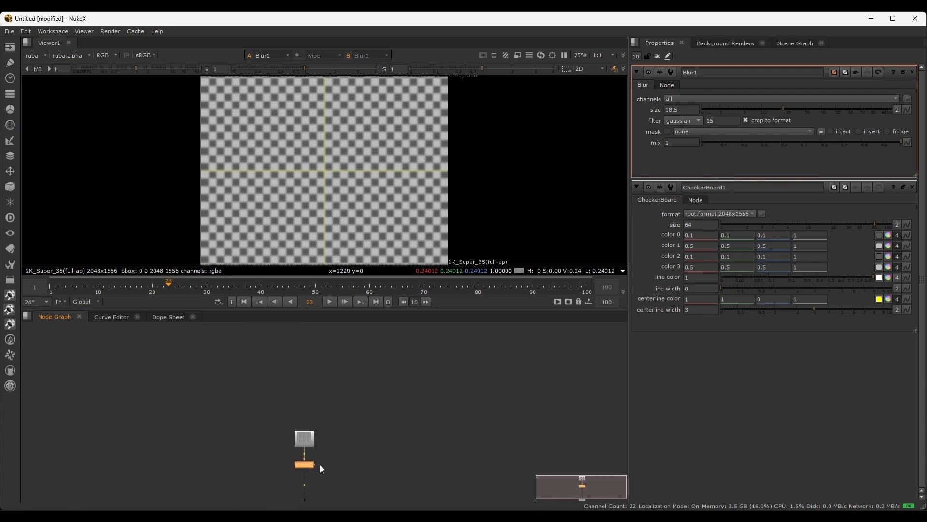
{"action": "left_click_drag", "start_coordinate": [305, 462], "coordinate": [308, 389]}
{"action": "scroll", "coordinate": [327, 448], "scroll_direction": "up", "scroll_amount": 4}
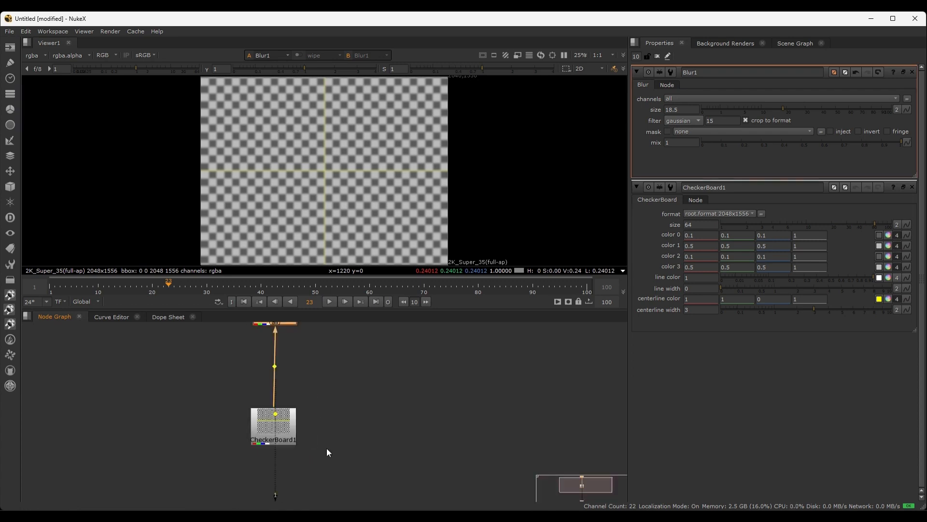
{"action": "scroll", "coordinate": [326, 448], "scroll_direction": "down", "scroll_amount": 7}
{"action": "middle_click_drag", "start_coordinate": [337, 456], "coordinate": [334, 420]}
{"action": "scroll", "coordinate": [334, 420], "scroll_direction": "up", "scroll_amount": 3}
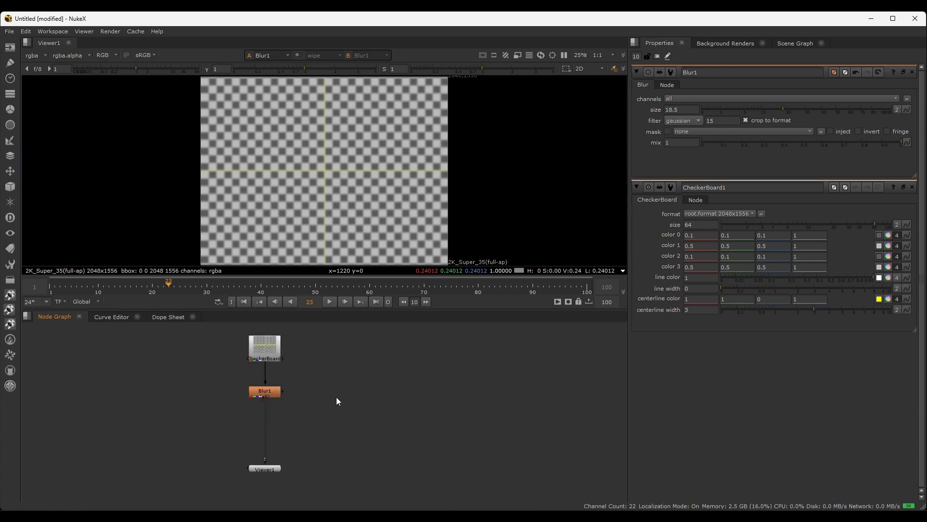
{"action": "scroll", "coordinate": [337, 401], "scroll_direction": "down", "scroll_amount": 3}
Add another CheckerBoard node and place it to the right of the Blur1 and Viewer1 column
{"action": "left_click", "coordinate": [301, 393]}
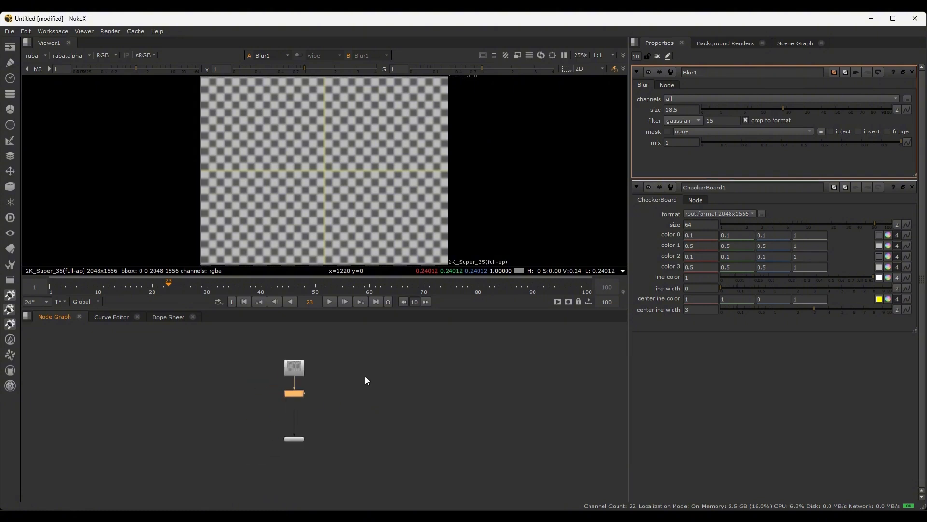
{"action": "key", "text": "Tab"}
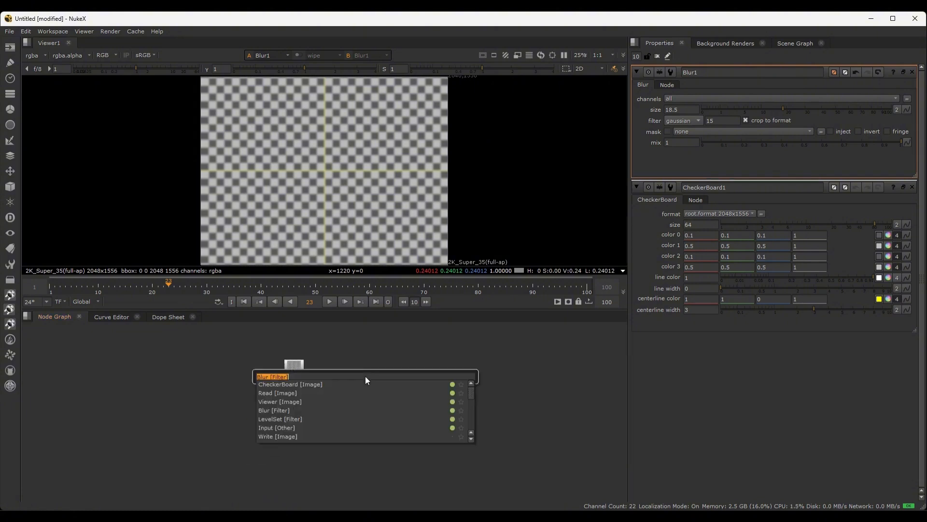
{"action": "left_click", "coordinate": [304, 385]}
{"action": "left_click_drag", "start_coordinate": [300, 398], "coordinate": [345, 406]}
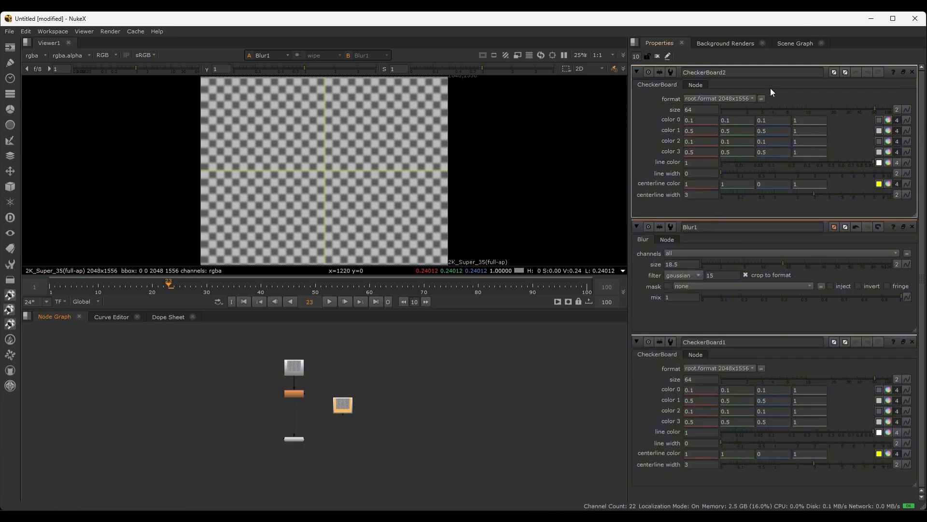
Connect the new checkerboard to Viewer1's second input and set its checker size to 9.2
{"action": "left_click_drag", "start_coordinate": [839, 110], "coordinate": [776, 111]}
{"action": "key", "text": "1"}
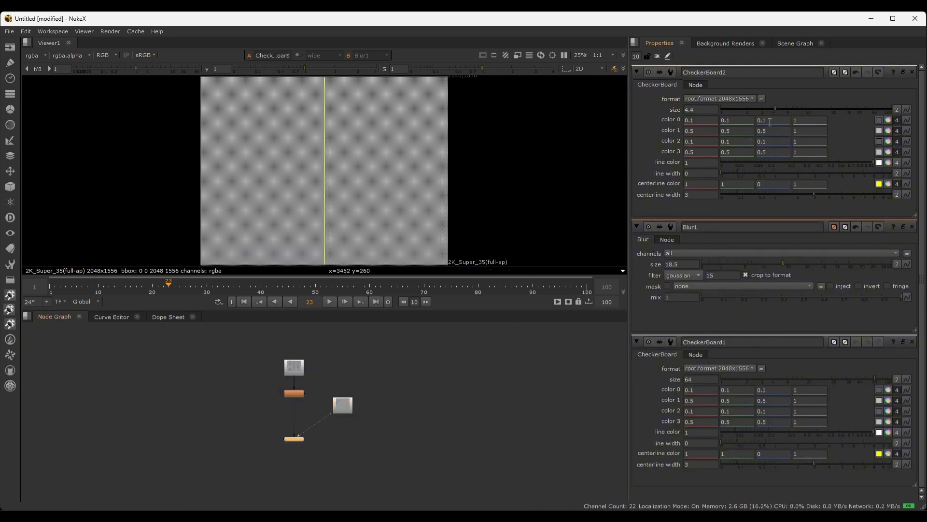
{"action": "left_click_drag", "start_coordinate": [775, 108], "coordinate": [802, 109]}
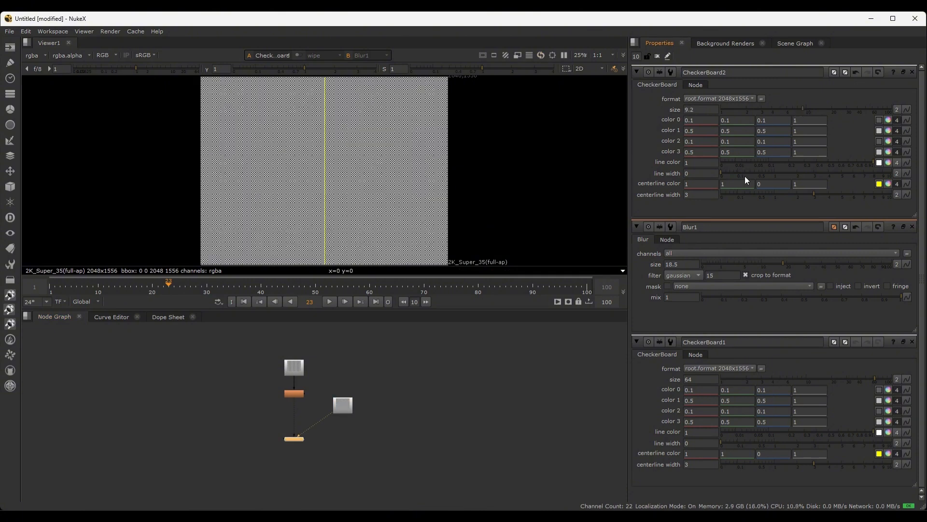
{"action": "scroll", "coordinate": [320, 384], "scroll_direction": "up", "scroll_amount": 3}
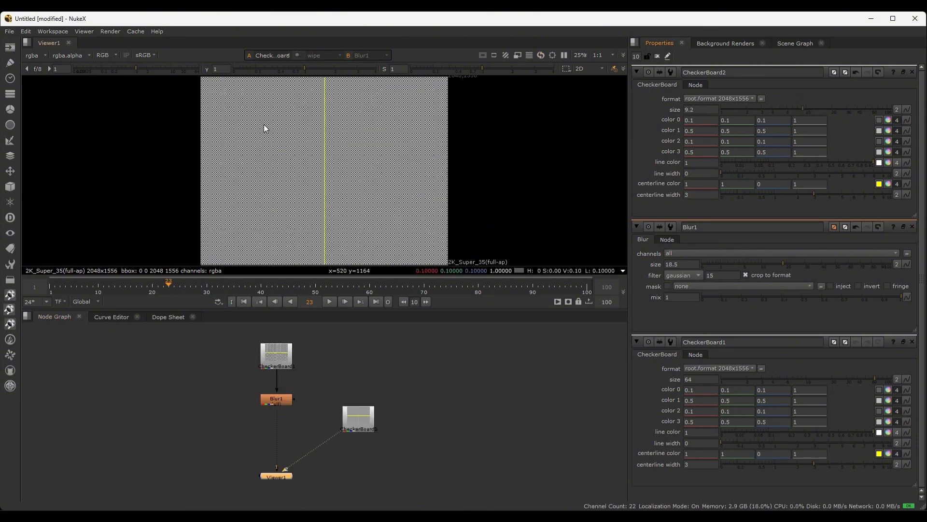
Enable the wipe comparison in Viewer1, with Blur1 as the A image and CheckerBoard2 as the B image
{"action": "left_click_drag", "start_coordinate": [423, 339], "coordinate": [197, 480]}
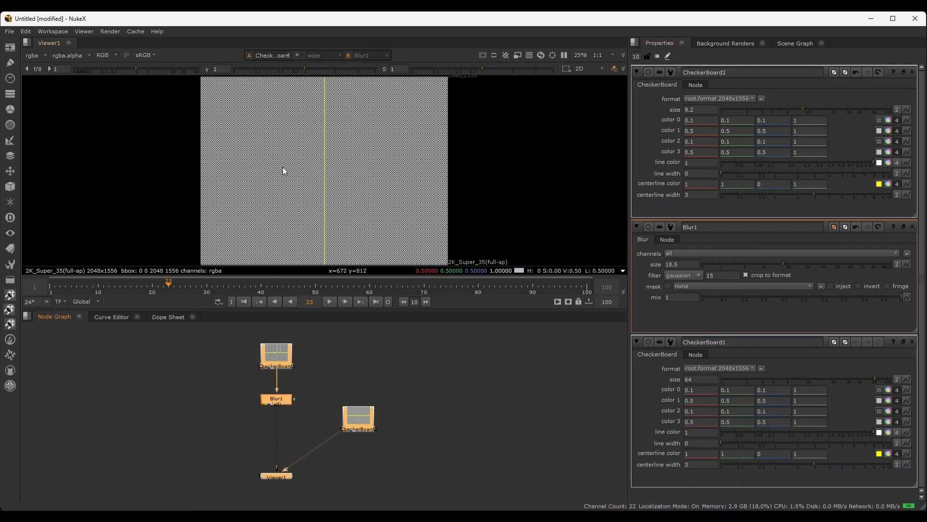
{"action": "left_click", "coordinate": [299, 55]}
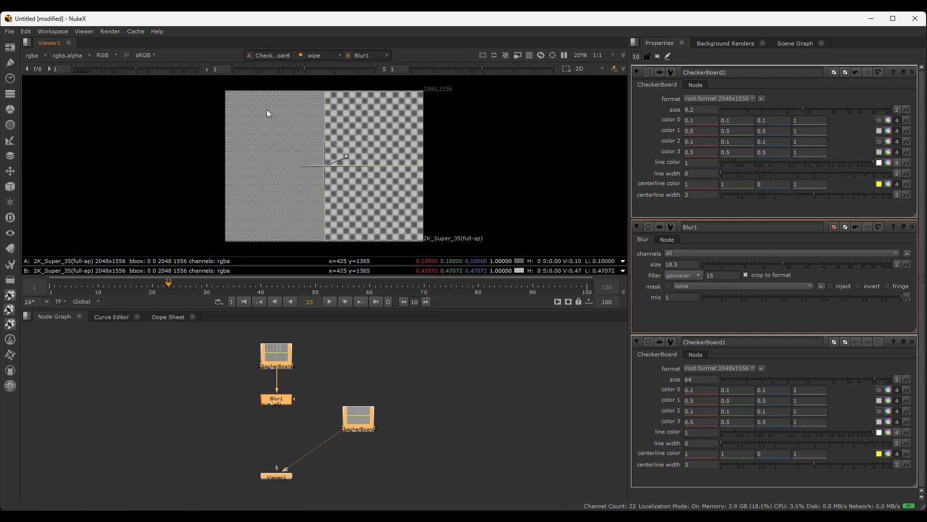
{"action": "left_click", "coordinate": [356, 415]}
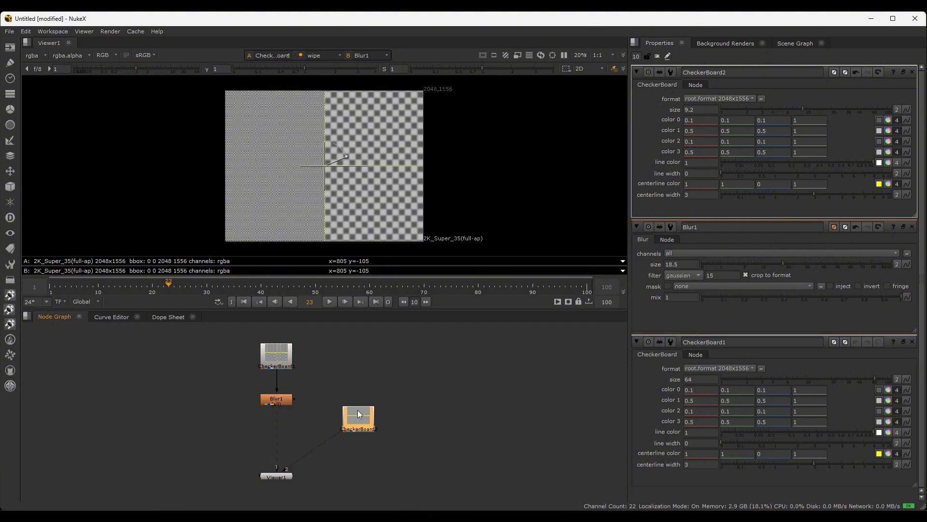
{"action": "left_click", "coordinate": [264, 55]}
{"action": "left_click", "coordinate": [271, 65]}
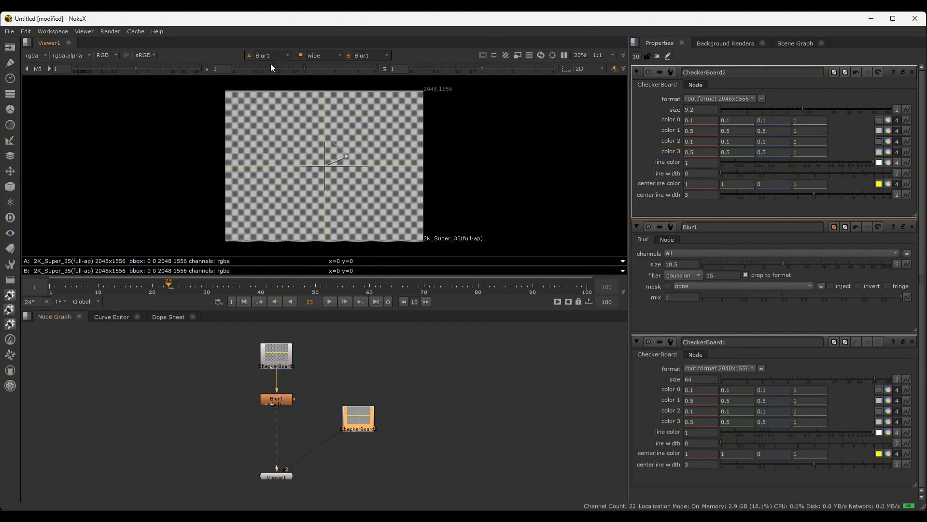
{"action": "left_click", "coordinate": [369, 55]}
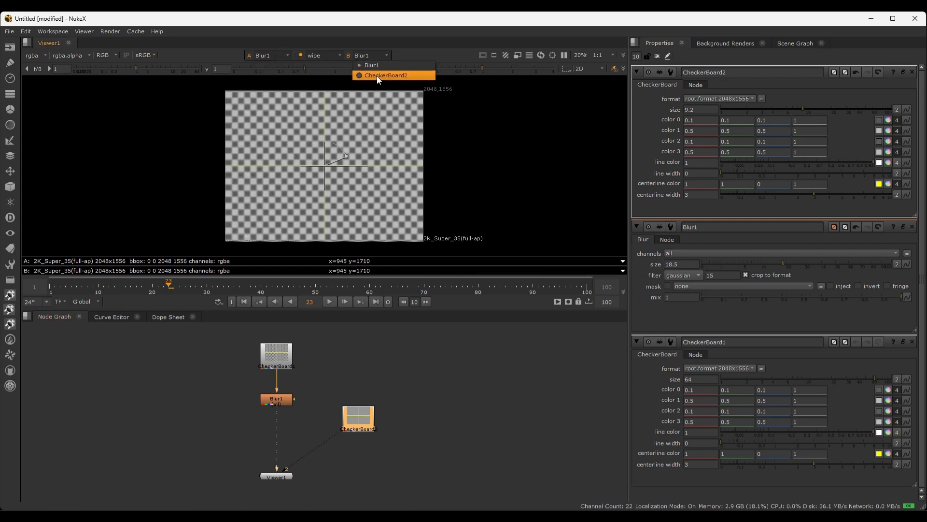
{"action": "left_click", "coordinate": [377, 76]}
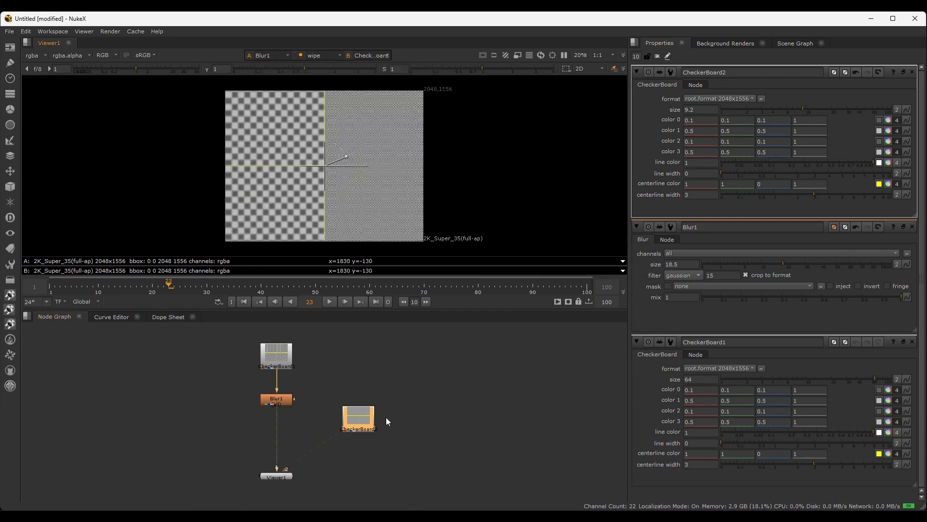
Partly blend the wiped images and rotate the wipe split to horizontal, with its centre on the image centre
{"action": "scroll", "coordinate": [356, 158], "scroll_direction": "up", "scroll_amount": 3}
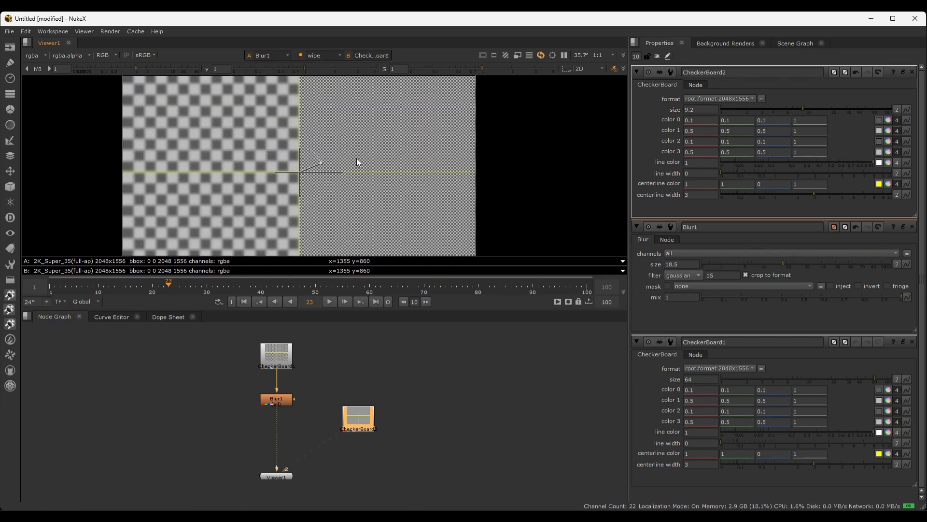
{"action": "scroll", "coordinate": [356, 158], "scroll_direction": "up", "scroll_amount": 2}
{"action": "scroll", "coordinate": [356, 159], "scroll_direction": "down", "scroll_amount": 3}
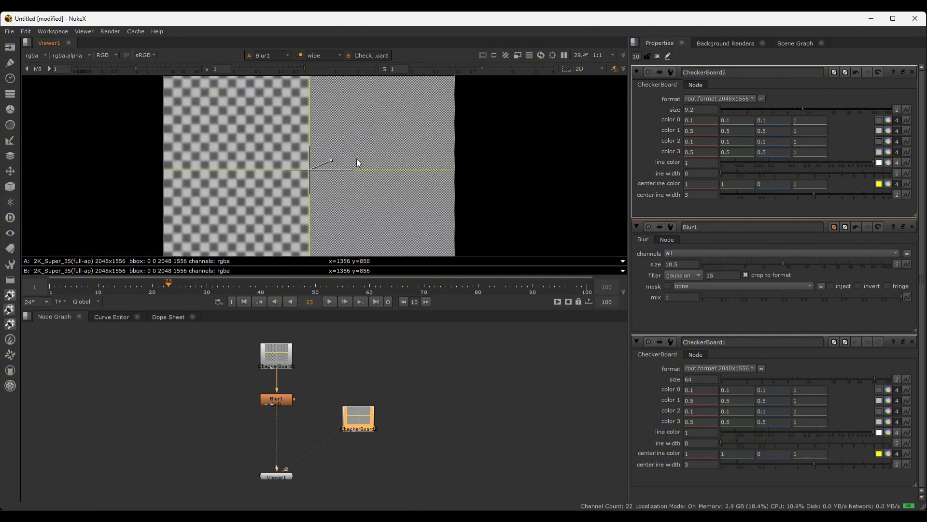
{"action": "scroll", "coordinate": [311, 164], "scroll_direction": "down", "scroll_amount": 1}
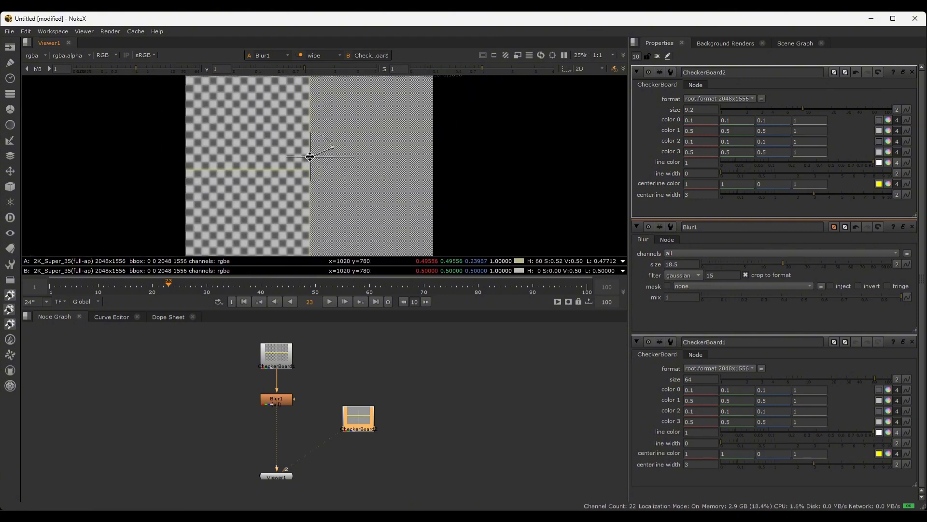
{"action": "mouse_move", "coordinate": [308, 153]}
{"action": "left_mouse_down"}
{"action": "mouse_move", "coordinate": [193, 155]}
{"action": "mouse_move", "coordinate": [415, 165]}
{"action": "mouse_move", "coordinate": [159, 170]}
{"action": "mouse_move", "coordinate": [405, 166]}
{"action": "mouse_move", "coordinate": [248, 168]}
{"action": "mouse_move", "coordinate": [310, 168]}
{"action": "left_mouse_up"}
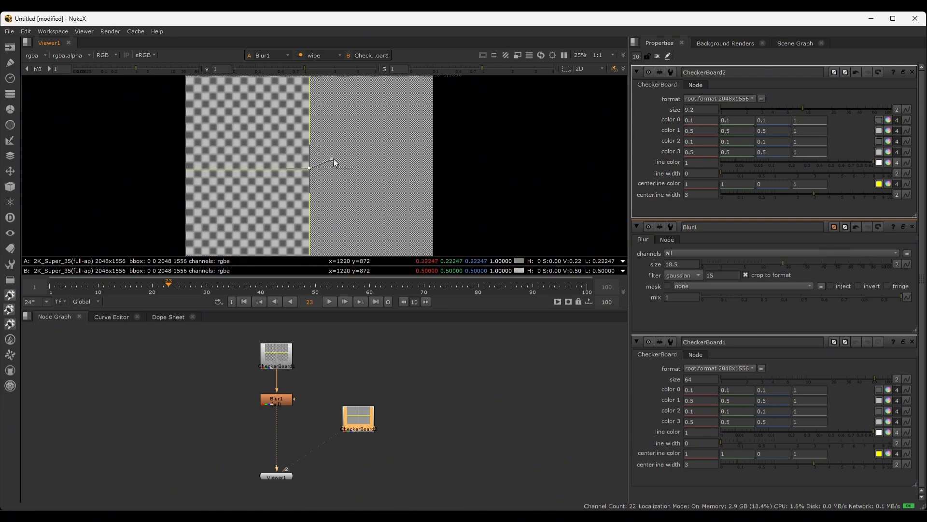
{"action": "left_click_drag", "start_coordinate": [331, 158], "coordinate": [309, 129]}
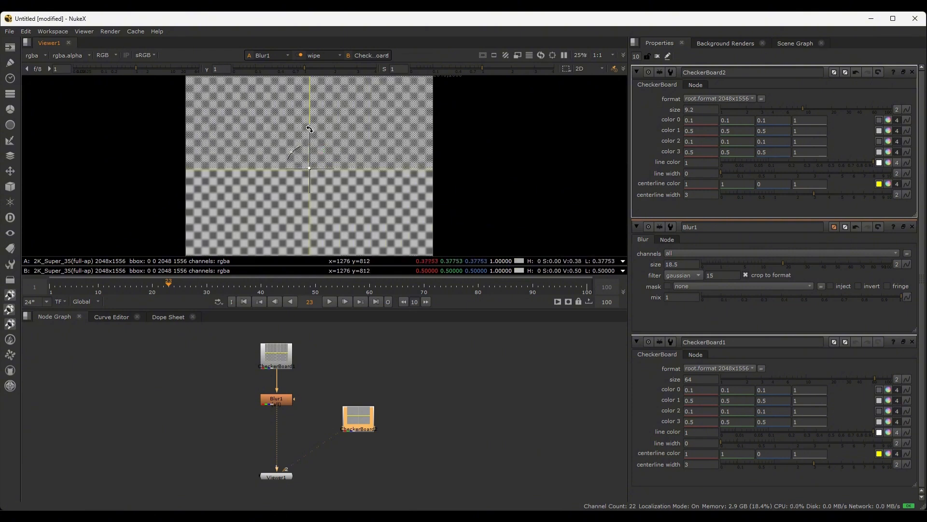
{"action": "mouse_move", "coordinate": [310, 167]}
{"action": "left_mouse_down"}
{"action": "mouse_move", "coordinate": [312, 119]}
{"action": "mouse_move", "coordinate": [309, 213]}
{"action": "mouse_move", "coordinate": [308, 169]}
{"action": "left_mouse_up"}
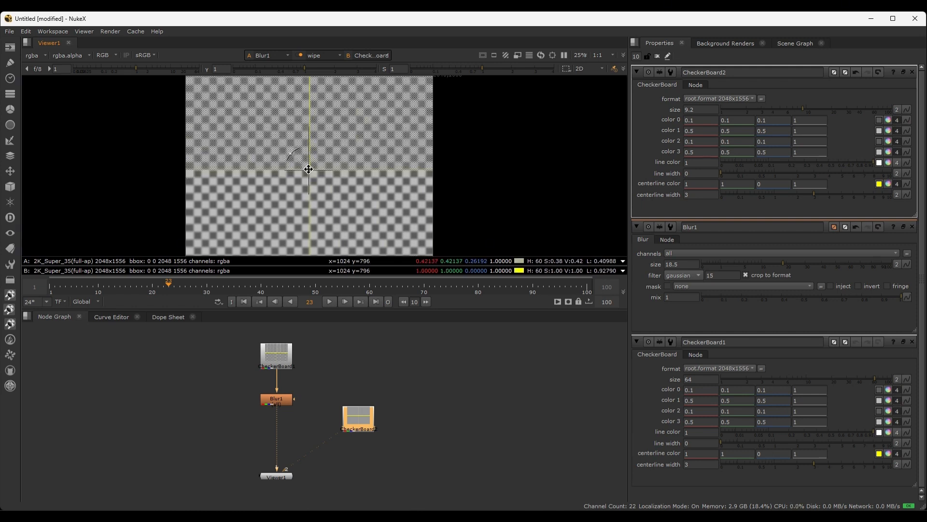
{"action": "mouse_move", "coordinate": [309, 169]}
{"action": "left_mouse_down"}
{"action": "mouse_move", "coordinate": [312, 155]}
{"action": "mouse_move", "coordinate": [317, 198]}
{"action": "mouse_move", "coordinate": [310, 170]}
{"action": "left_mouse_up"}
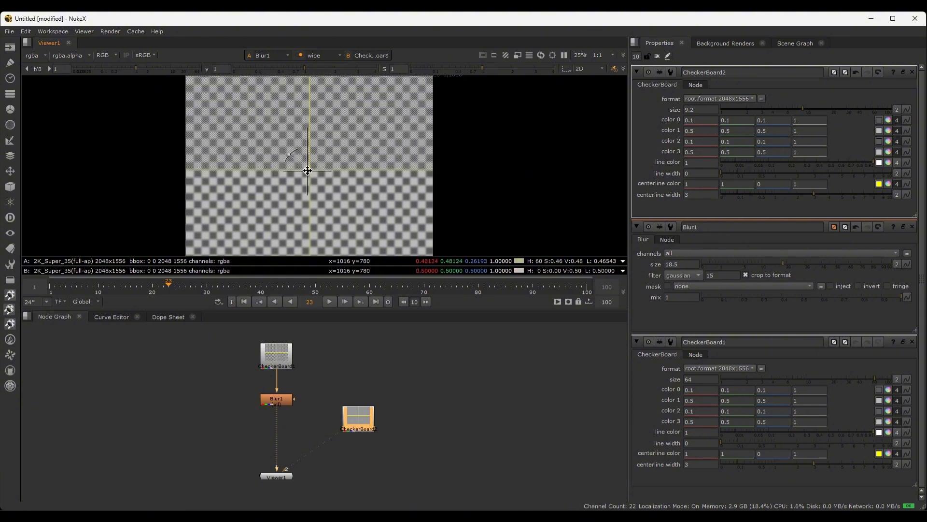
Turn off the wipe comparison and open CheckerBoard1's properties above those of the other nodes
{"action": "left_click", "coordinate": [300, 55]}
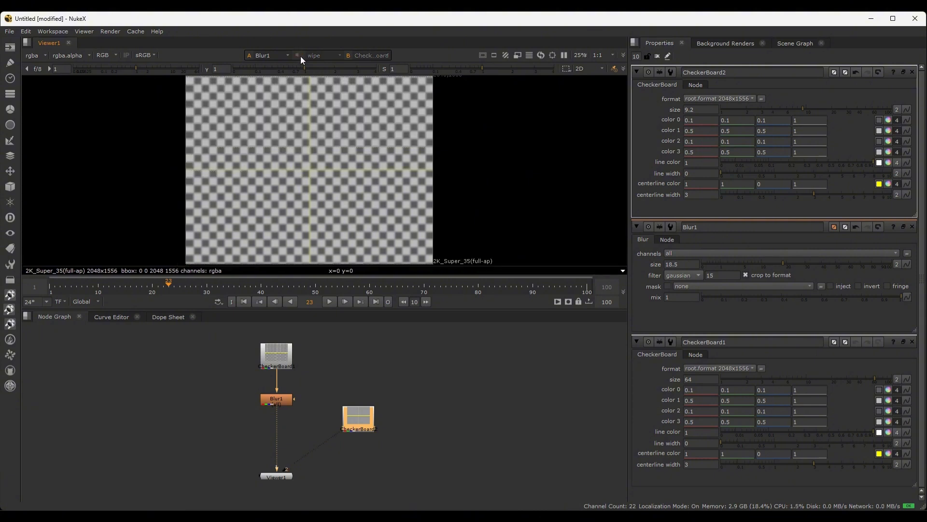
{"action": "left_click", "coordinate": [420, 416]}
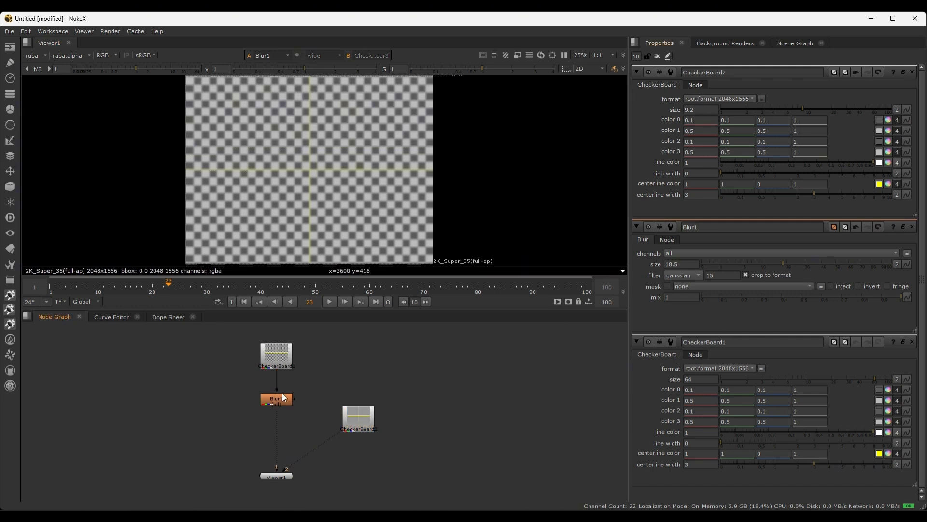
{"action": "left_click", "coordinate": [357, 424]}
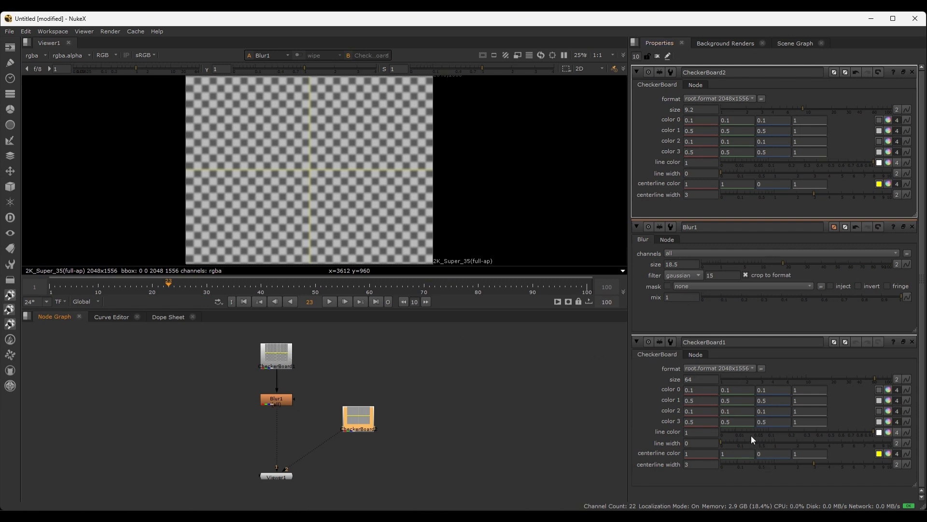
{"action": "left_click", "coordinate": [560, 348]}
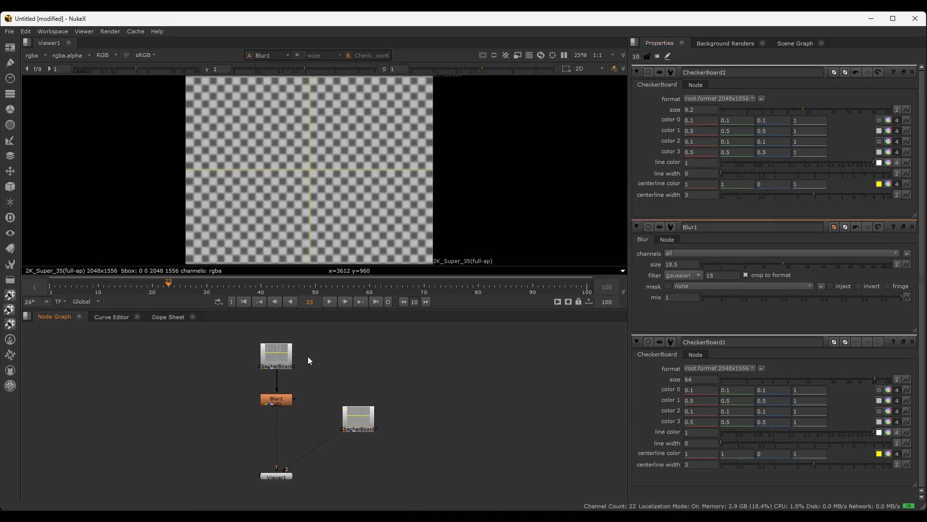
{"action": "left_click", "coordinate": [277, 359]}
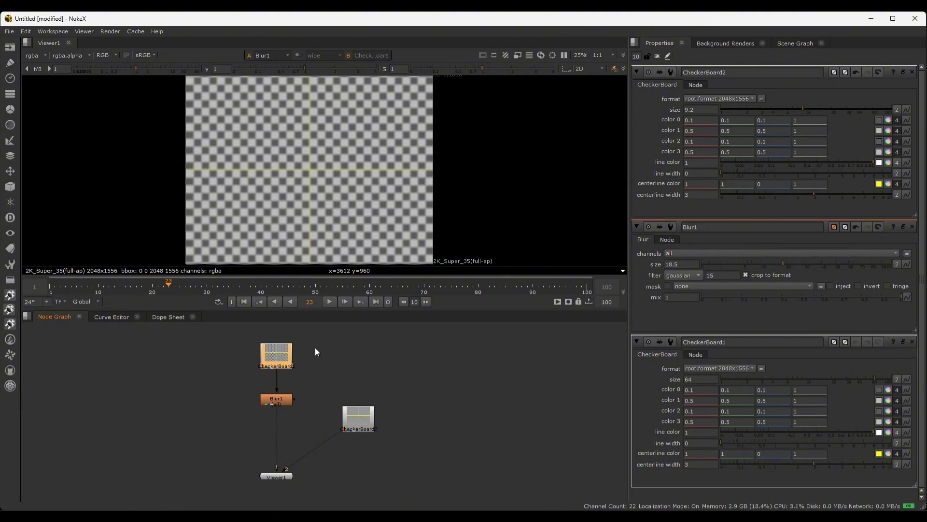
{"action": "double_click", "coordinate": [272, 355]}
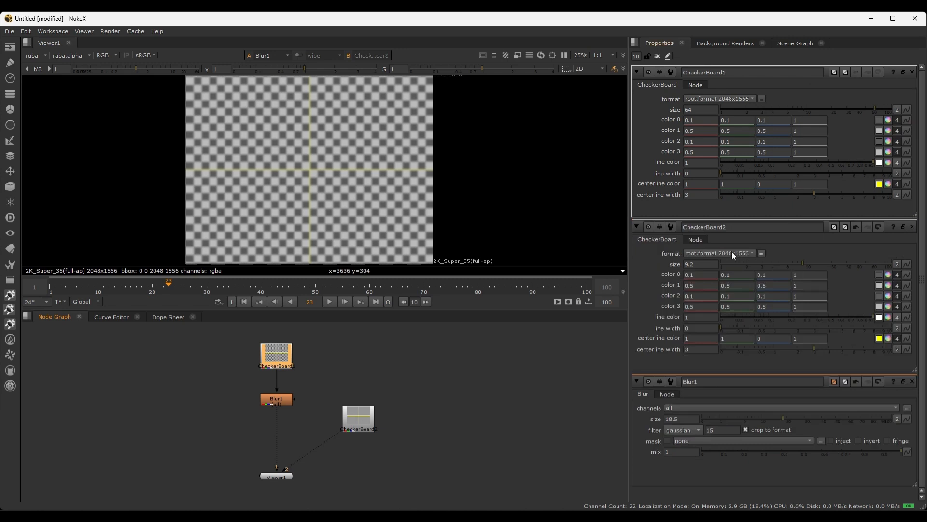
Delete CheckerBoard1, Blur1 and CheckerBoard2 from the node graph
{"action": "left_click_drag", "start_coordinate": [415, 447], "coordinate": [242, 378]}
{"action": "left_click_drag", "start_coordinate": [478, 341], "coordinate": [215, 430]}
{"action": "key", "text": "Delete"}
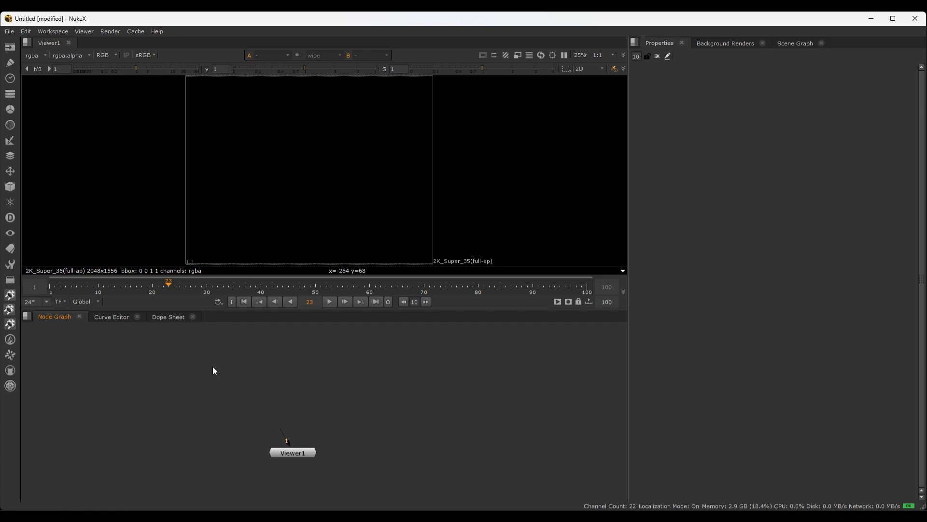
{"action": "left_click", "coordinate": [12, 48]}
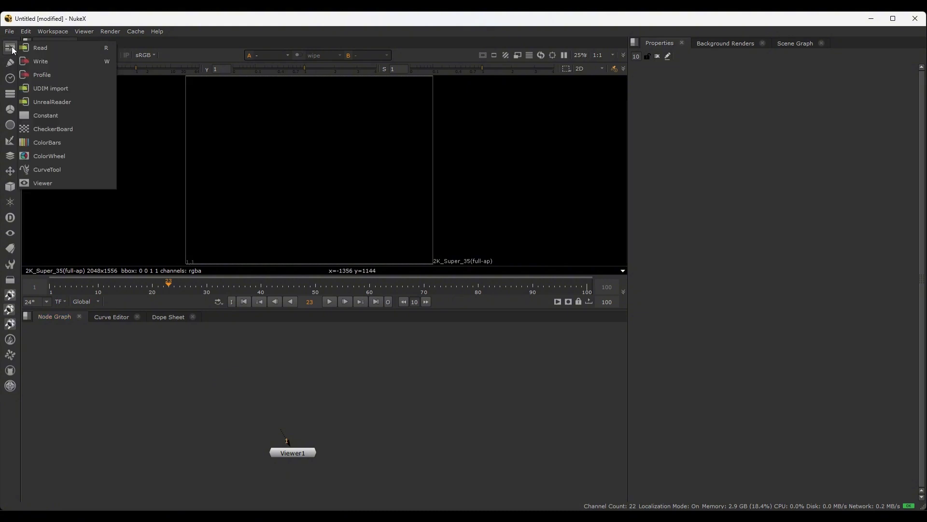
{"action": "left_click", "coordinate": [64, 50]}
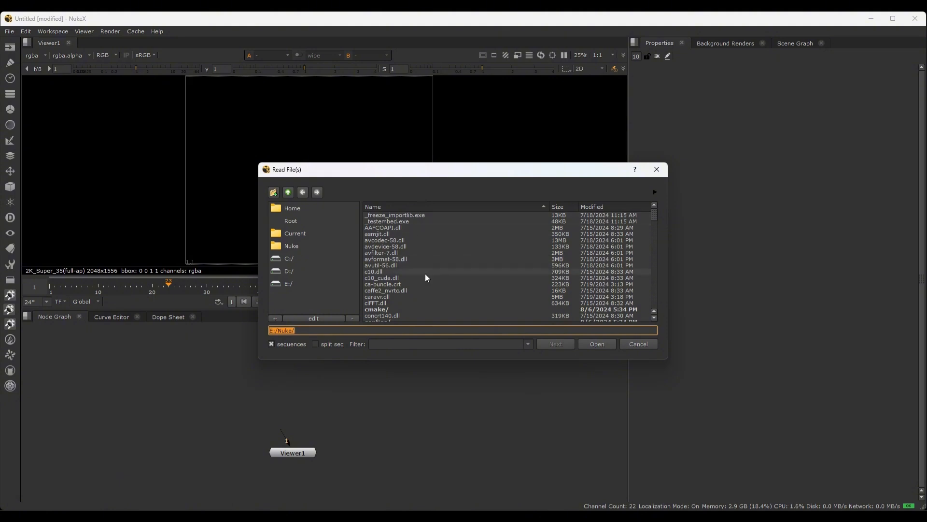
{"action": "left_click", "coordinate": [634, 346]}
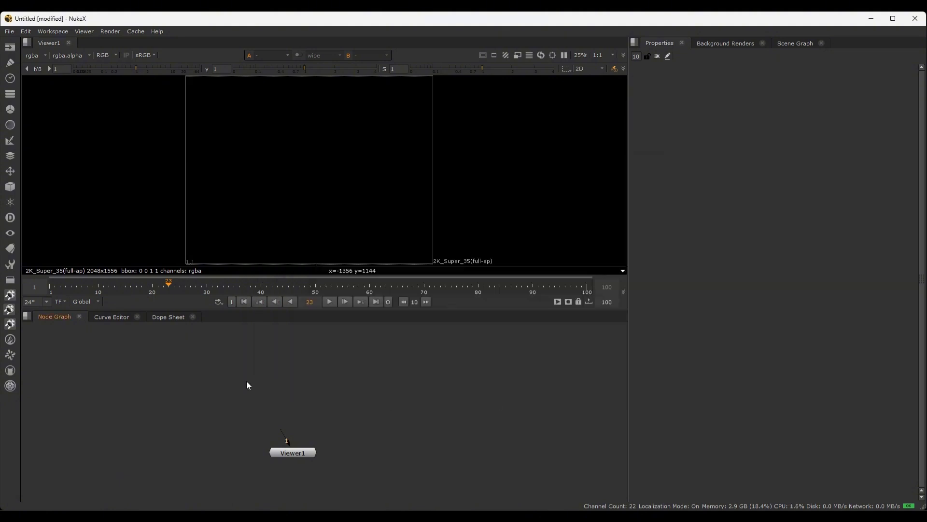
{"action": "key", "text": "Tab"}
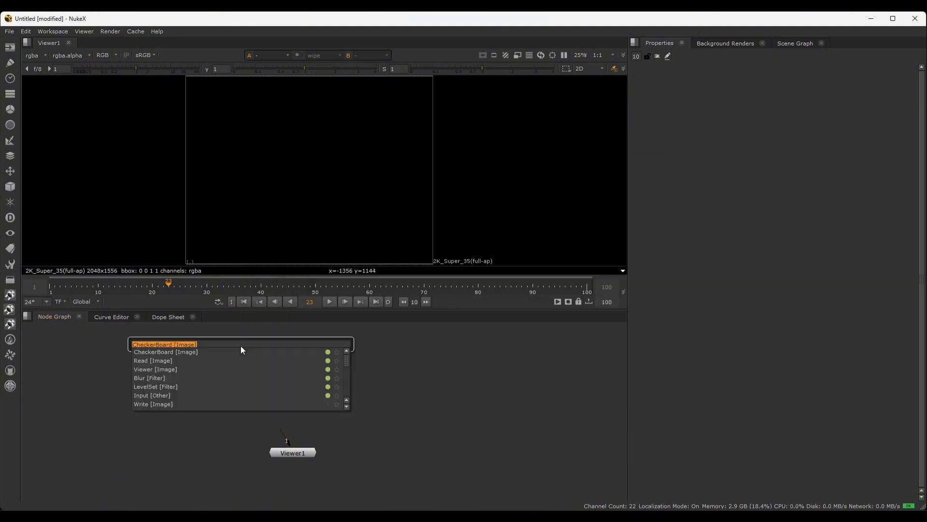
{"action": "type", "text": "read"}
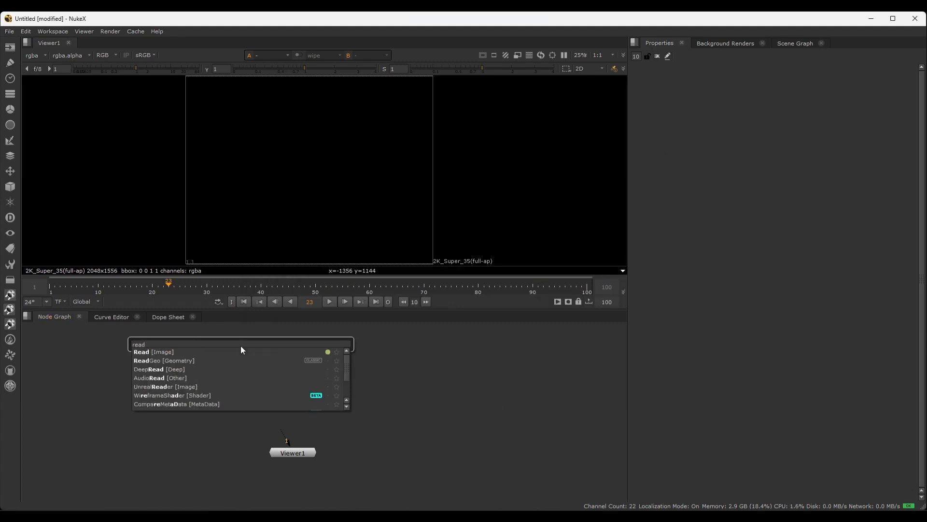
{"action": "key", "text": "BackSpace"}
{"action": "key", "text": "BackSpace"}
{"action": "key", "text": "BackSpace"}
{"action": "key", "text": "BackSpace"}
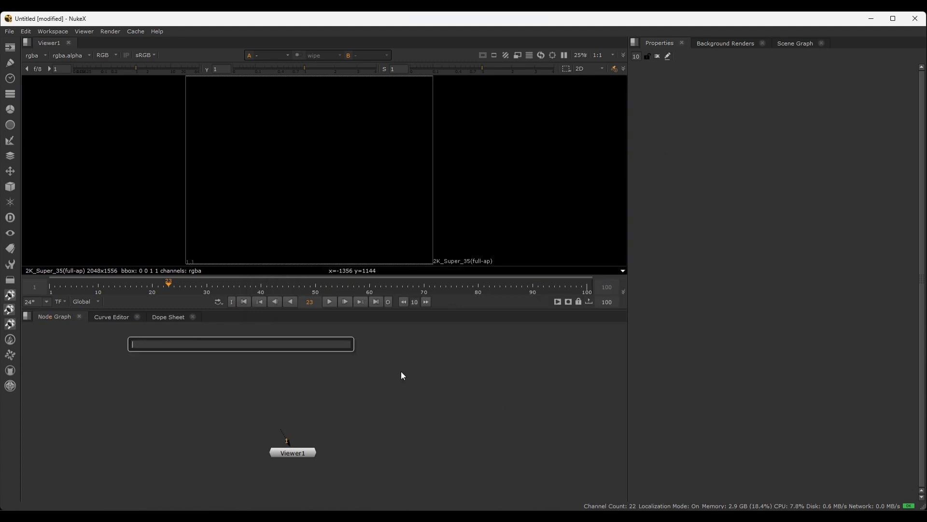
{"action": "left_click", "coordinate": [389, 377]}
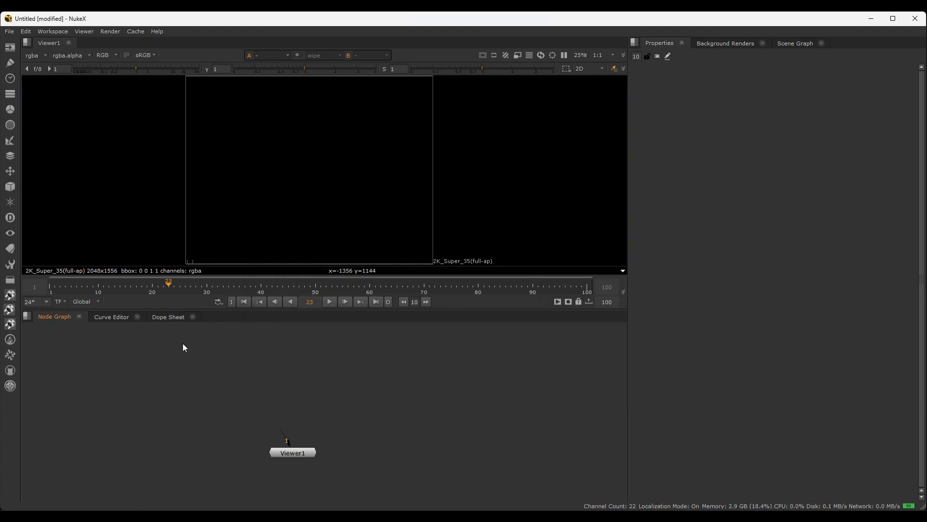
Add a Read node that loads Footage-001.mov from E:/Nuke Classes/Nuke classes/sample videos/
{"action": "key", "text": "r"}
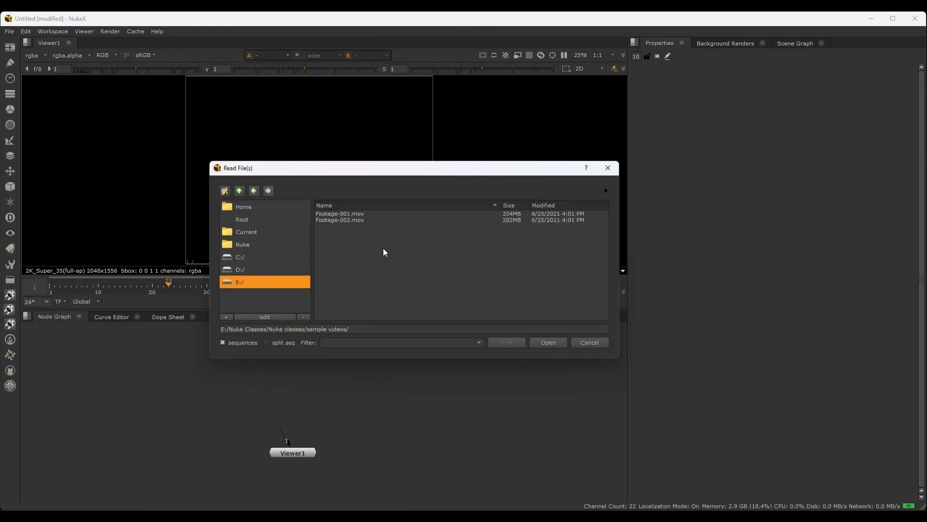
{"action": "left_click_drag", "start_coordinate": [339, 220], "coordinate": [332, 211]}
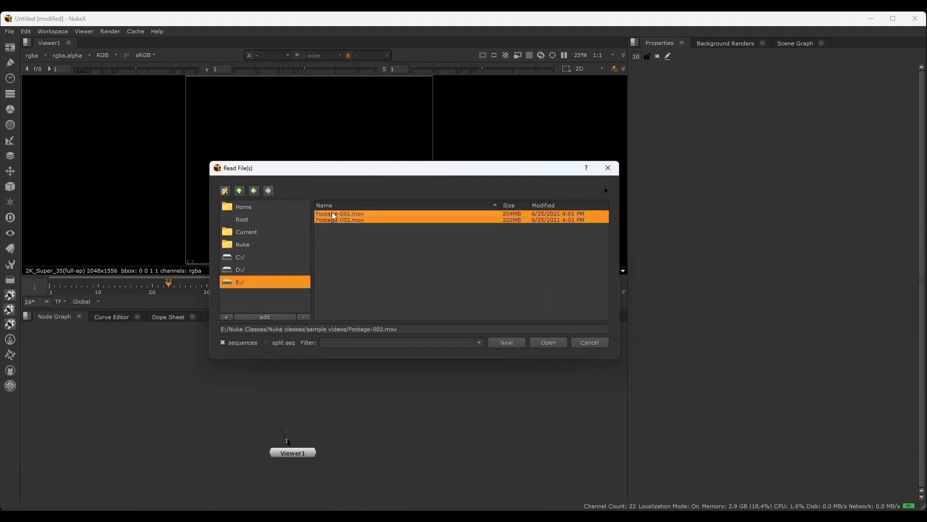
{"action": "left_click", "coordinate": [387, 236]}
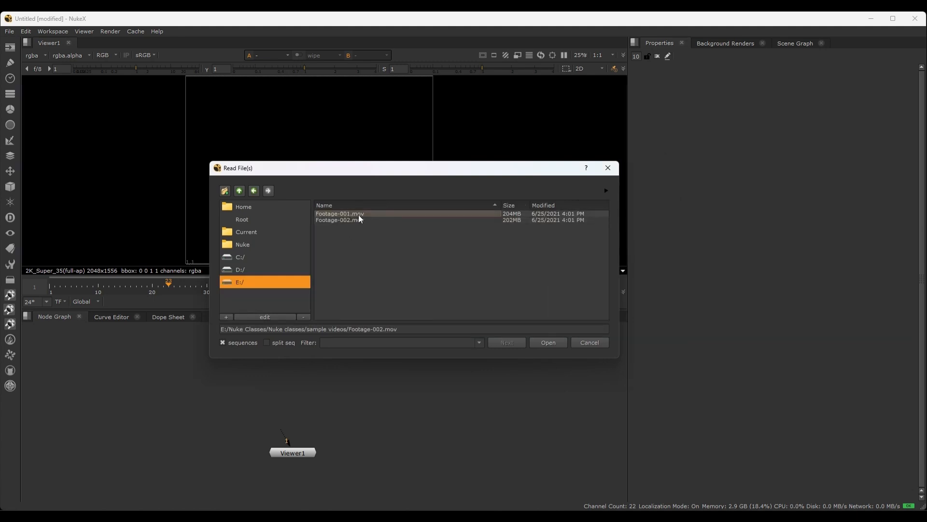
{"action": "left_click", "coordinate": [355, 215]}
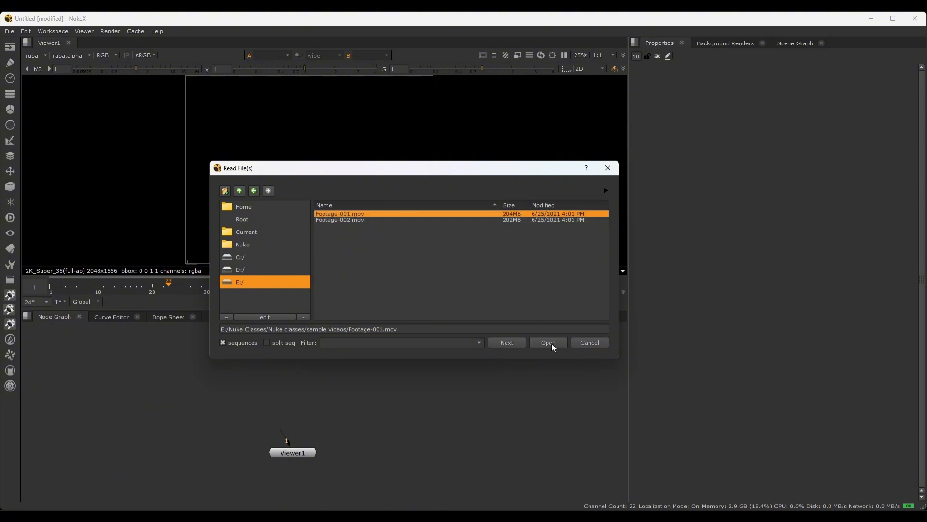
{"action": "left_click", "coordinate": [536, 342]}
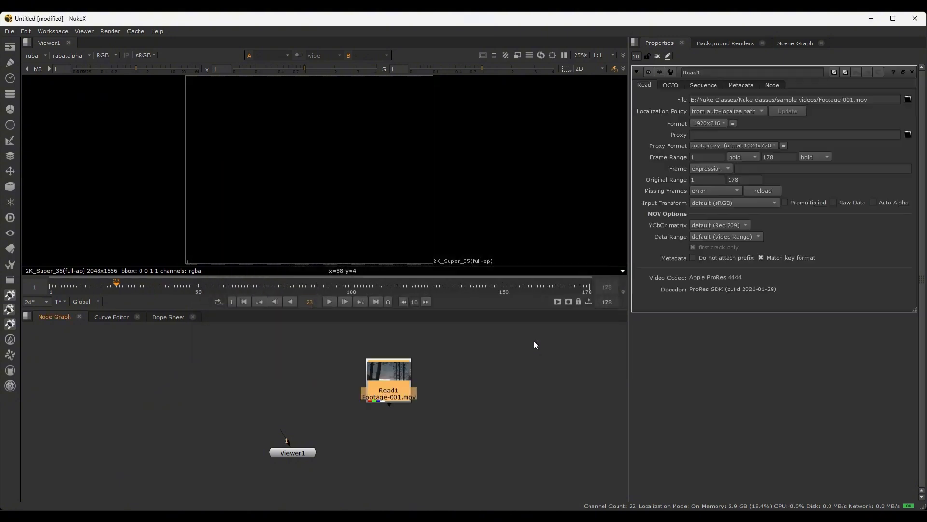
Place the Read1 node above Viewer1 and connect it to the viewer's first input to display the footage
{"action": "left_click_drag", "start_coordinate": [388, 368], "coordinate": [288, 361]}
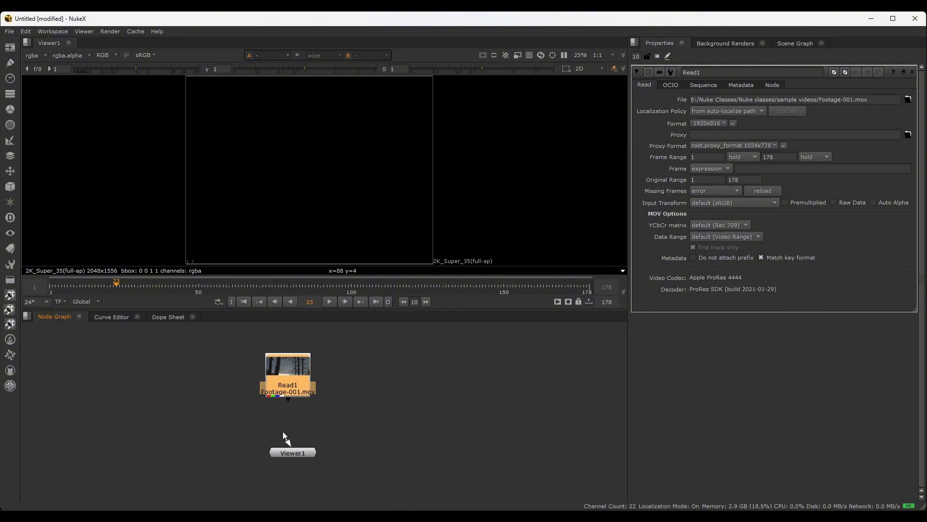
{"action": "mouse_move", "coordinate": [282, 431]}
{"action": "left_mouse_down"}
{"action": "mouse_move", "coordinate": [300, 376]}
{"action": "mouse_move", "coordinate": [296, 418]}
{"action": "left_mouse_up"}
{"action": "key", "text": "1"}
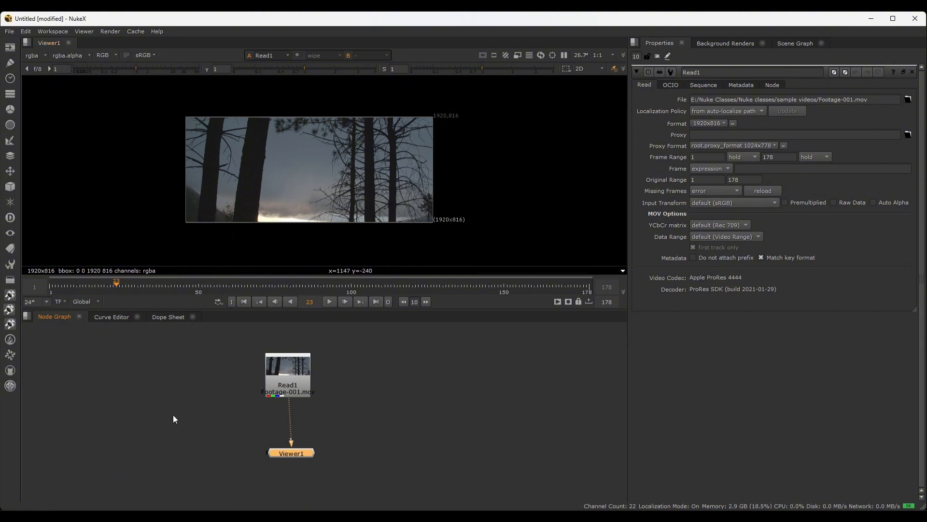
{"action": "left_click", "coordinate": [374, 375]}
{"action": "scroll", "coordinate": [321, 403], "scroll_direction": "down", "scroll_amount": 5}
{"action": "scroll", "coordinate": [335, 411], "scroll_direction": "up", "scroll_amount": 5}
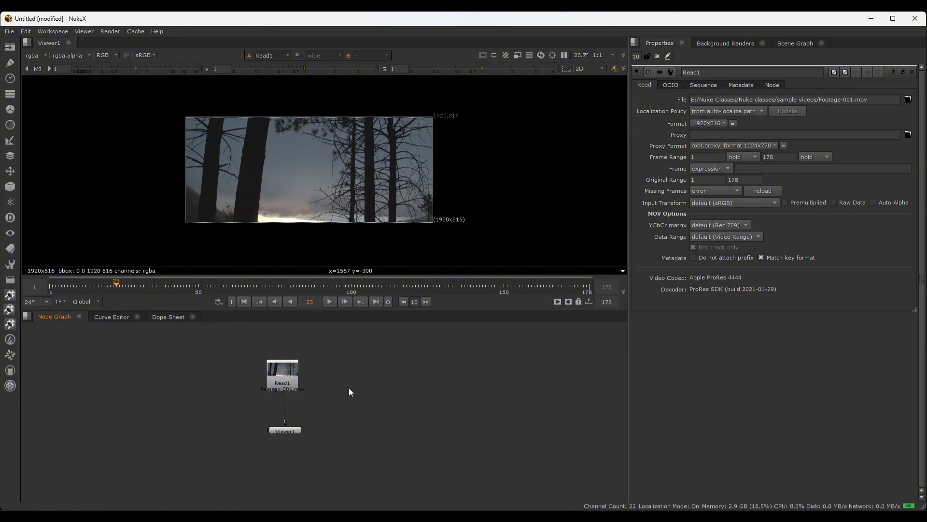
Practise navigating the node graph by panning and zooming away from the nodes, reframing all nodes each time
{"action": "middle_click_drag", "start_coordinate": [338, 389], "coordinate": [273, 391]}
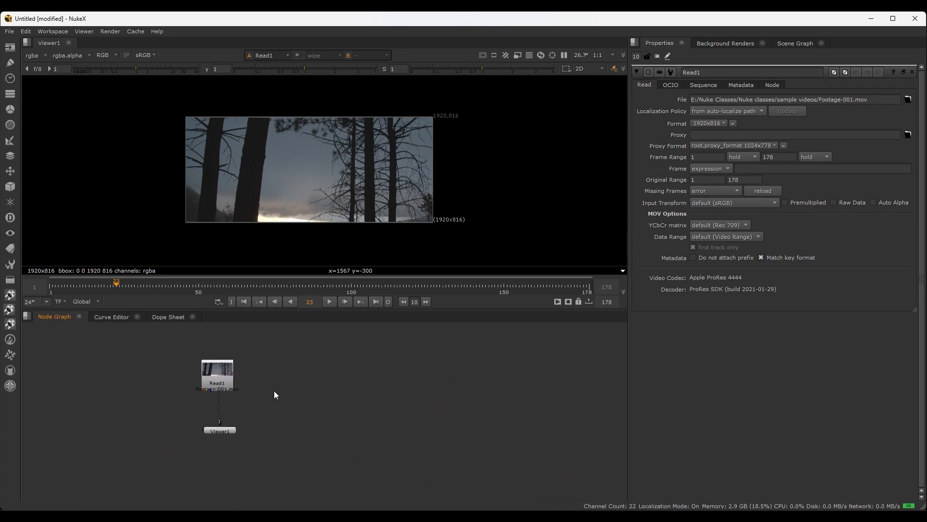
{"action": "scroll", "coordinate": [360, 390], "scroll_direction": "down", "scroll_amount": 3}
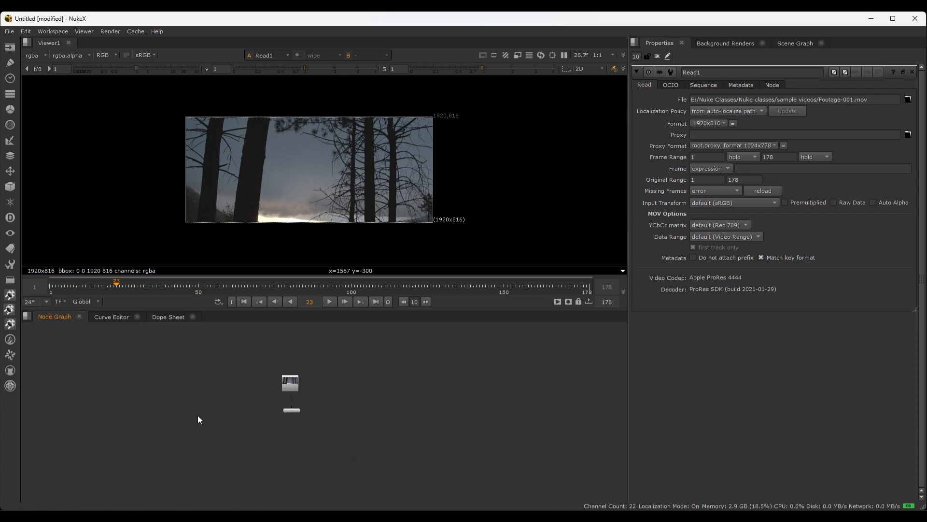
{"action": "middle_click_drag", "start_coordinate": [517, 397], "coordinate": [152, 401]}
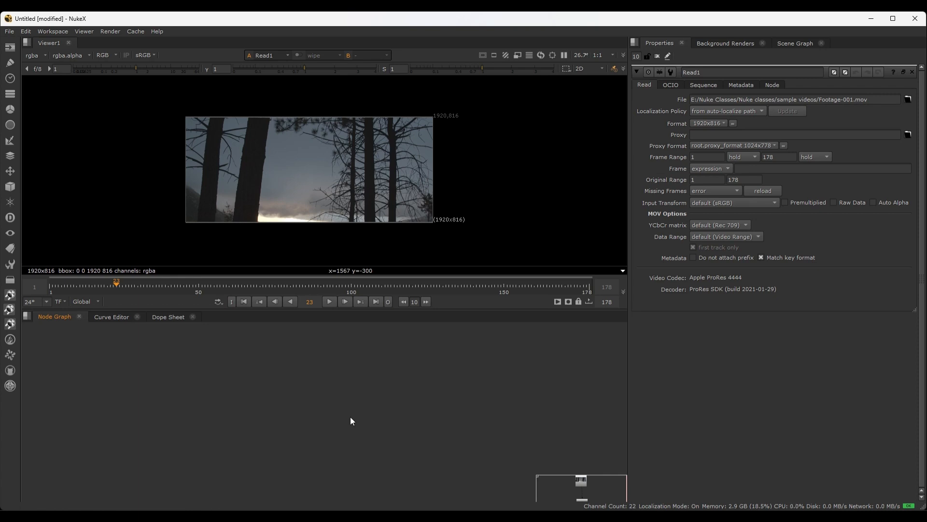
{"action": "key", "text": "f"}
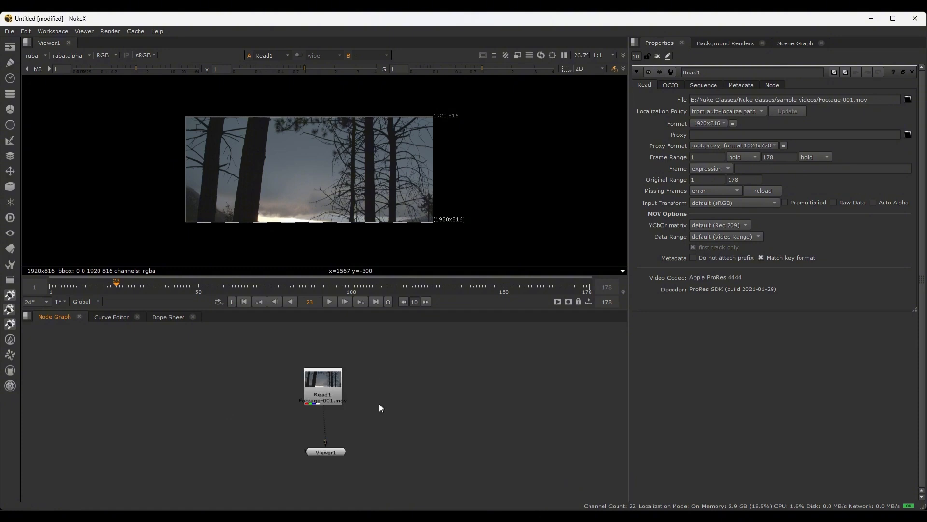
{"action": "scroll", "coordinate": [379, 404], "scroll_direction": "down", "scroll_amount": 8}
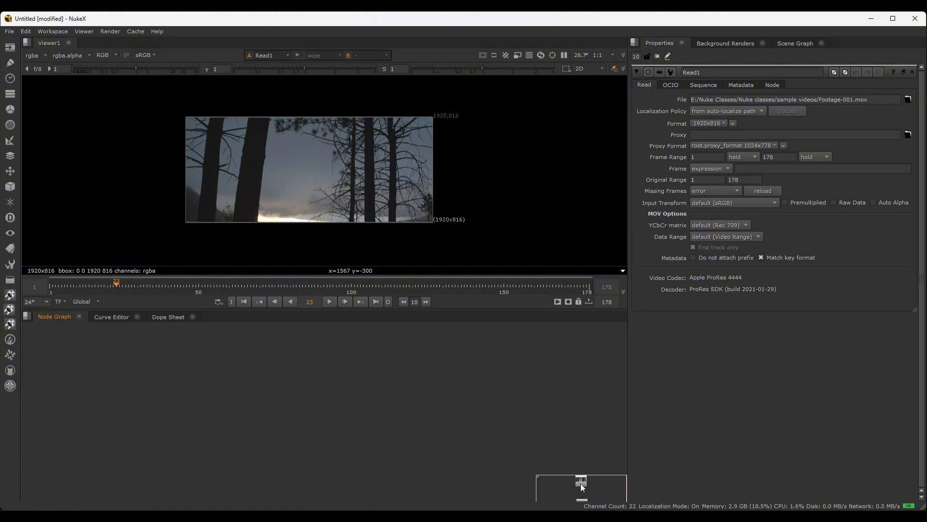
{"action": "key", "text": "f"}
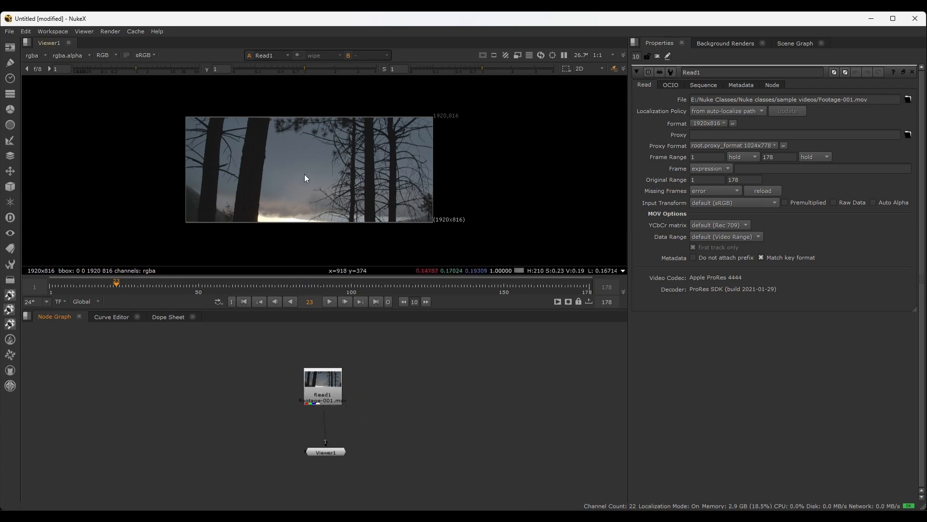
Zoom and pan the footage in the viewer, refit it to the frame, and make the viewer pane slightly taller
{"action": "scroll", "coordinate": [301, 172], "scroll_direction": "down", "scroll_amount": 4}
{"action": "scroll", "coordinate": [302, 172], "scroll_direction": "up", "scroll_amount": 5}
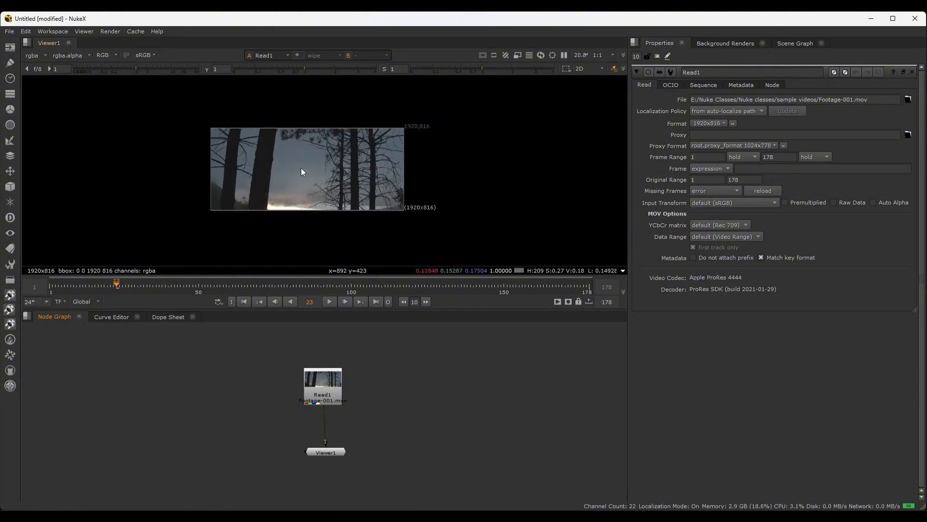
{"action": "scroll", "coordinate": [301, 169], "scroll_direction": "down", "scroll_amount": 5}
{"action": "middle_click_drag", "start_coordinate": [471, 172], "coordinate": [244, 190]}
{"action": "scroll", "coordinate": [509, 170], "scroll_direction": "down", "scroll_amount": 3}
{"action": "middle_click_drag", "start_coordinate": [525, 170], "coordinate": [223, 172]}
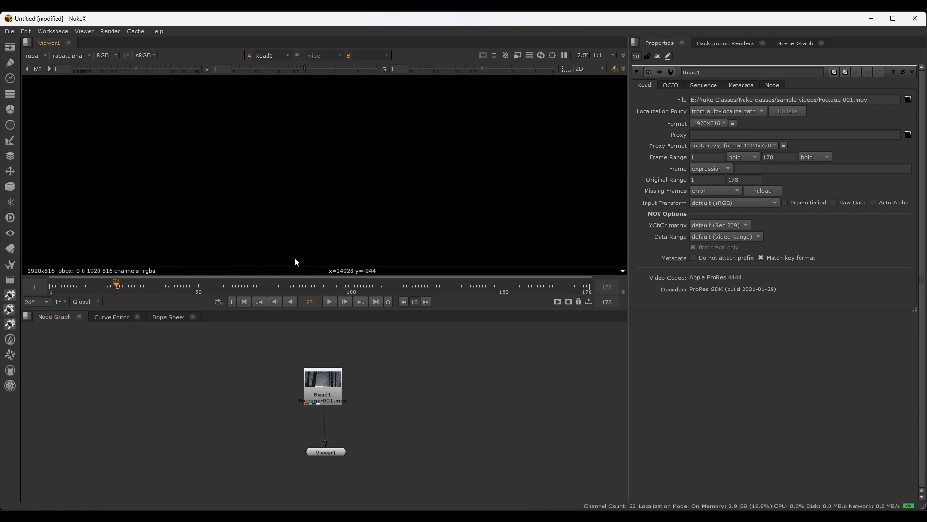
{"action": "key", "text": "f"}
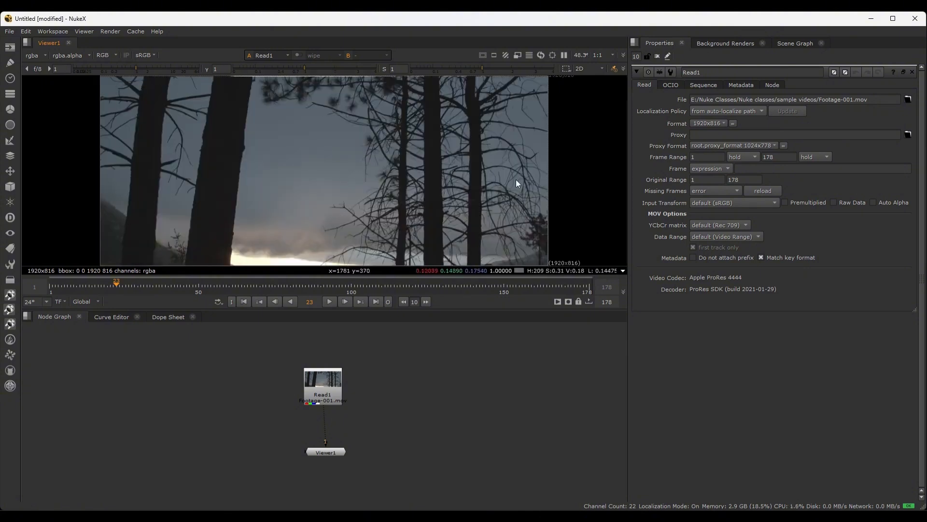
{"action": "scroll", "coordinate": [533, 182], "scroll_direction": "down", "scroll_amount": 3}
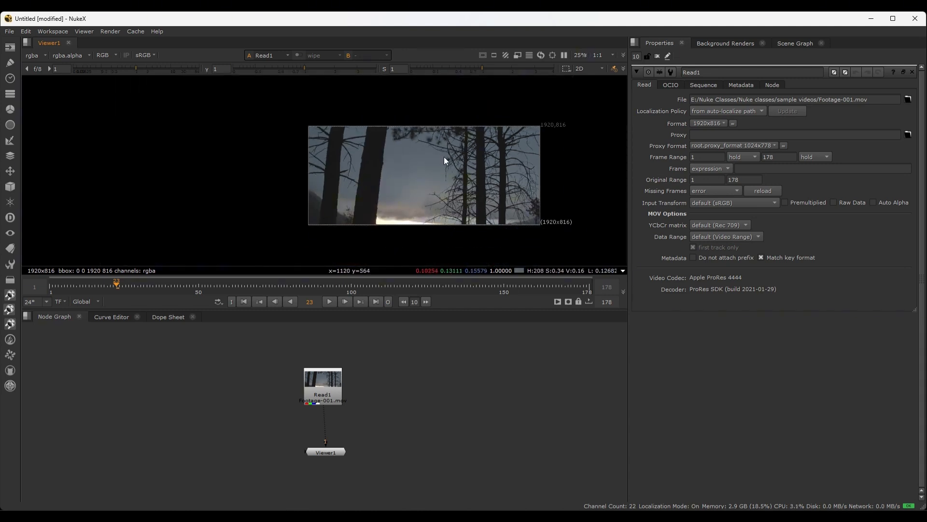
{"action": "scroll", "coordinate": [445, 156], "scroll_direction": "up", "scroll_amount": 3}
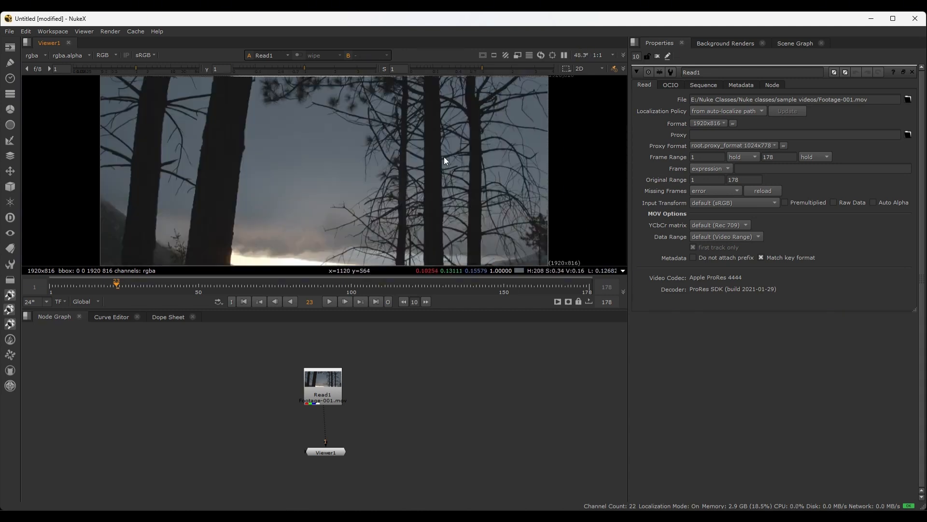
{"action": "left_click_drag", "start_coordinate": [410, 310], "coordinate": [410, 331]}
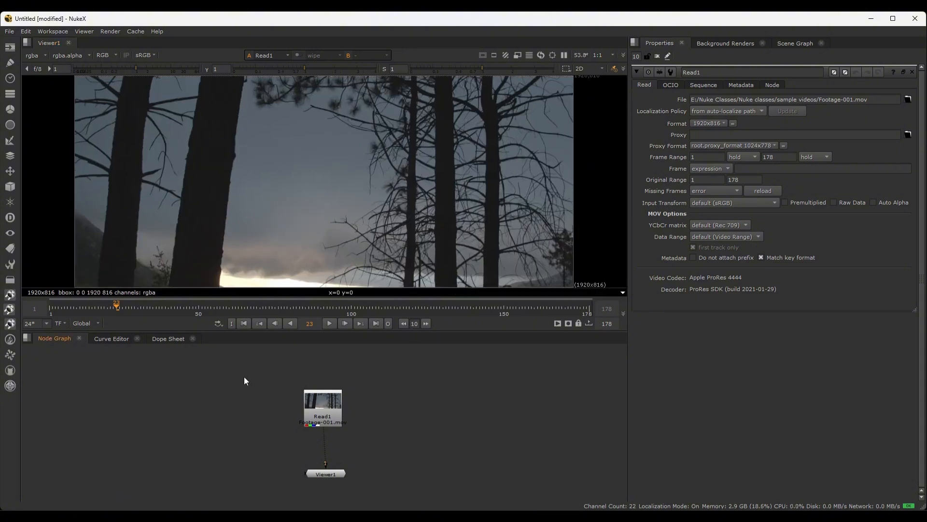
Delete the Read1 node from the node graph
{"action": "left_click_drag", "start_coordinate": [246, 375], "coordinate": [407, 427]}
{"action": "left_click_drag", "start_coordinate": [401, 385], "coordinate": [290, 420]}
{"action": "left_click", "coordinate": [323, 410]}
{"action": "key", "text": "Delete"}
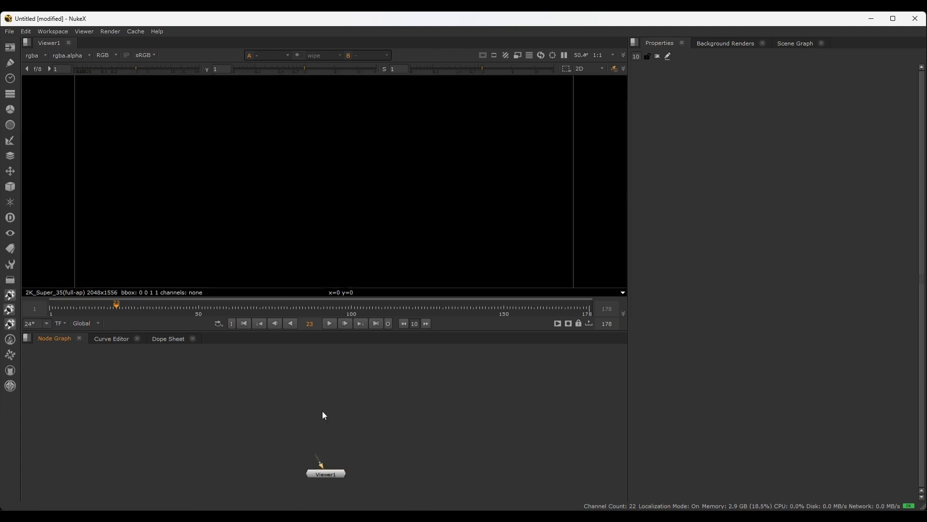
Import Footage-001.mov and Footage-002.mov together as two Read nodes and arrange them side by side above Viewer1
{"action": "key", "text": "r"}
{"action": "left_click", "coordinate": [399, 245]}
{"action": "left_click", "coordinate": [396, 216]}
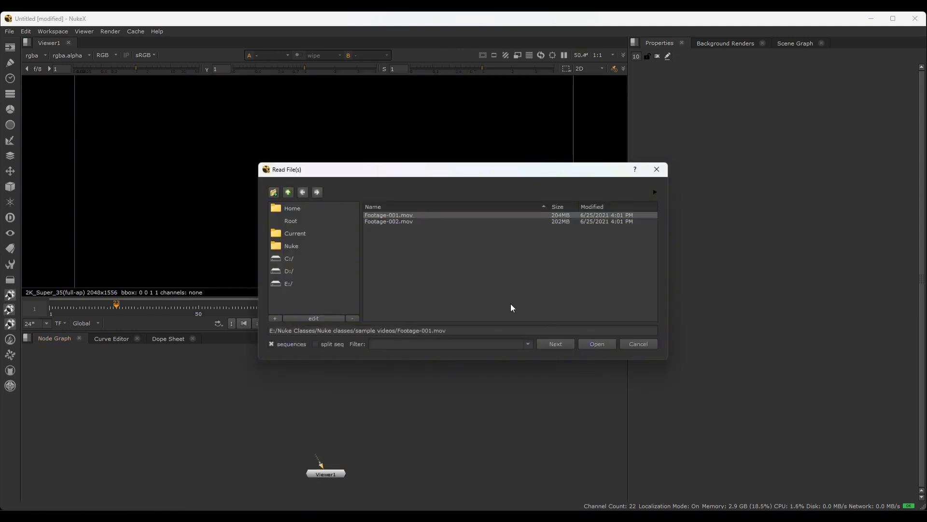
{"action": "left_click", "coordinate": [405, 222]}
{"action": "left_click", "coordinate": [555, 343]}
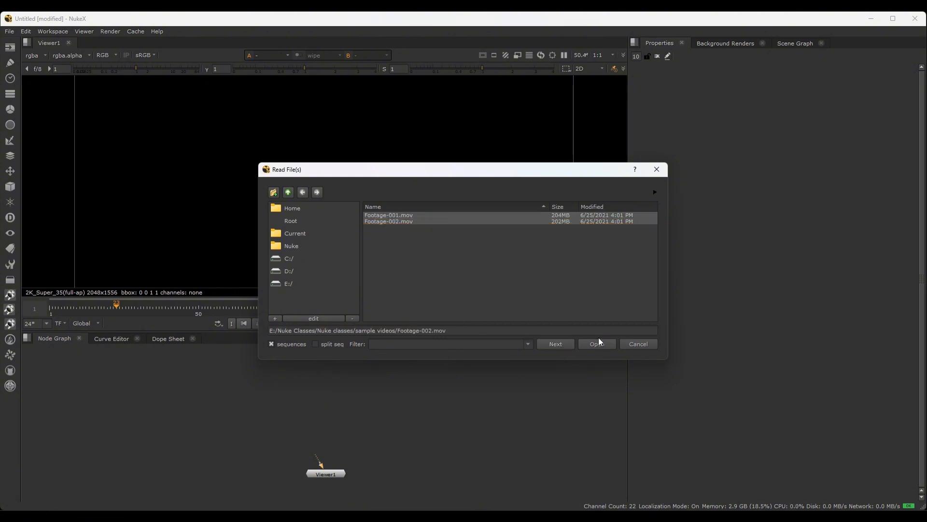
{"action": "left_click", "coordinate": [597, 343]}
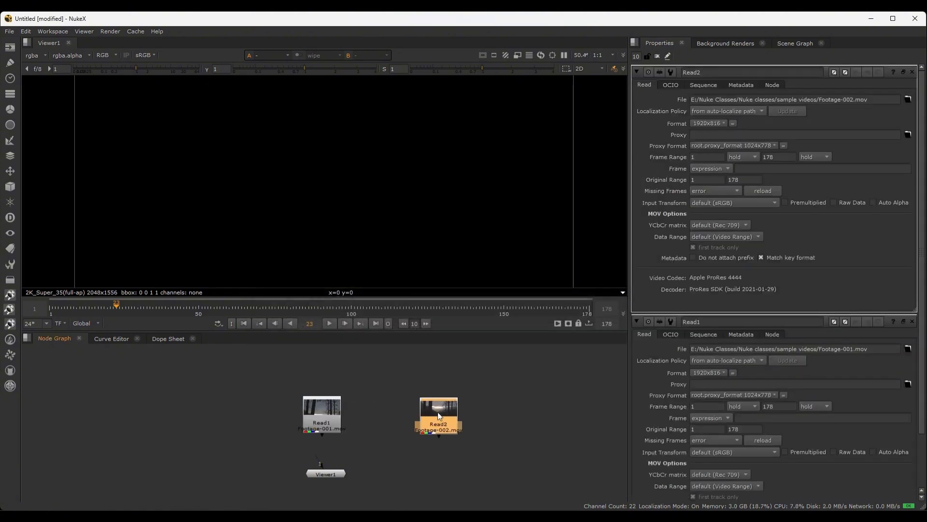
{"action": "left_click", "coordinate": [327, 415]}
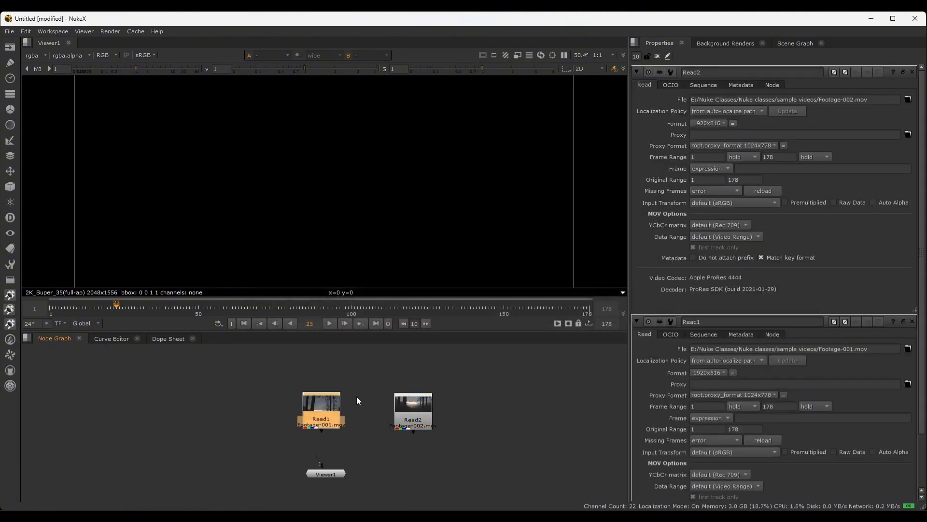
{"action": "left_click", "coordinate": [406, 407]}
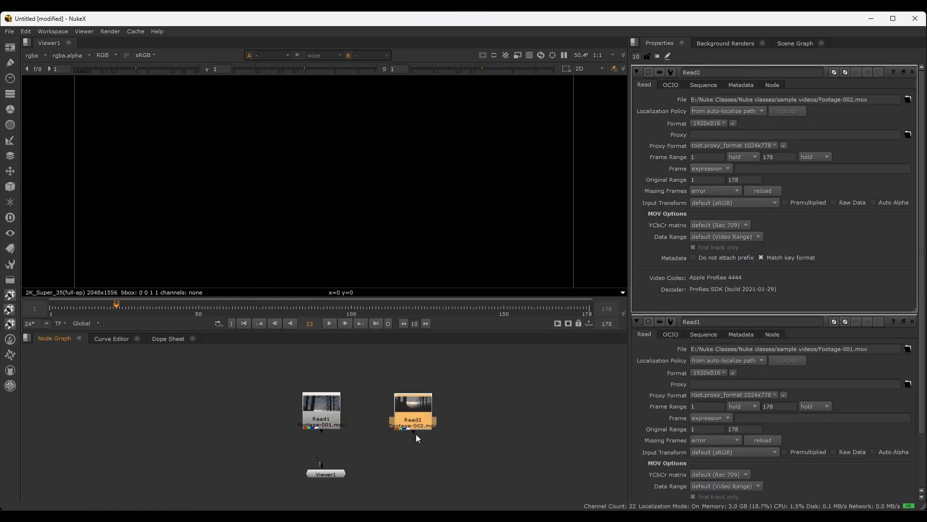
Delete the Read2 node holding Footage-002.mov
{"action": "left_click", "coordinate": [462, 416]}
{"action": "left_click", "coordinate": [408, 410]}
{"action": "key", "text": "Delete"}
Connect Read1 to Viewer1's first input, align it above the viewer node, and show the whole frame in the viewer
{"action": "left_click", "coordinate": [324, 403]}
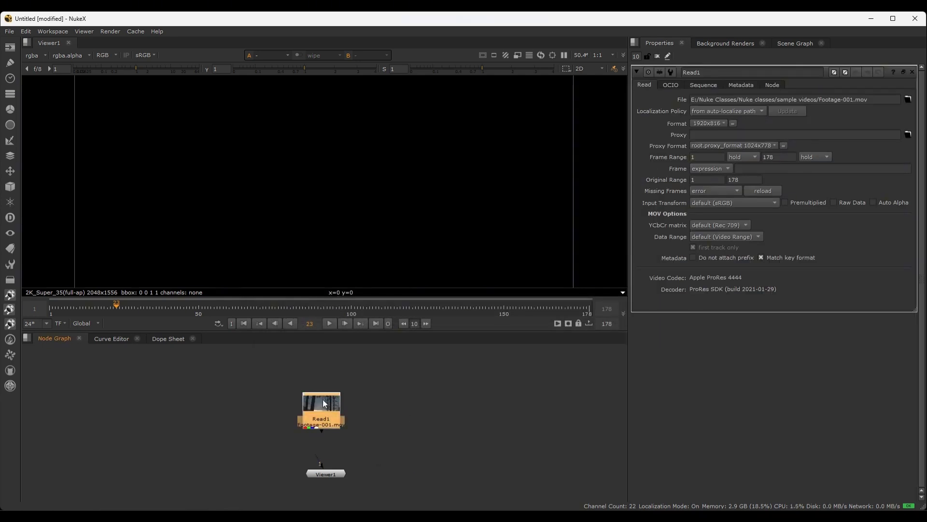
{"action": "key", "text": "1"}
{"action": "left_click_drag", "start_coordinate": [325, 404], "coordinate": [330, 403]}
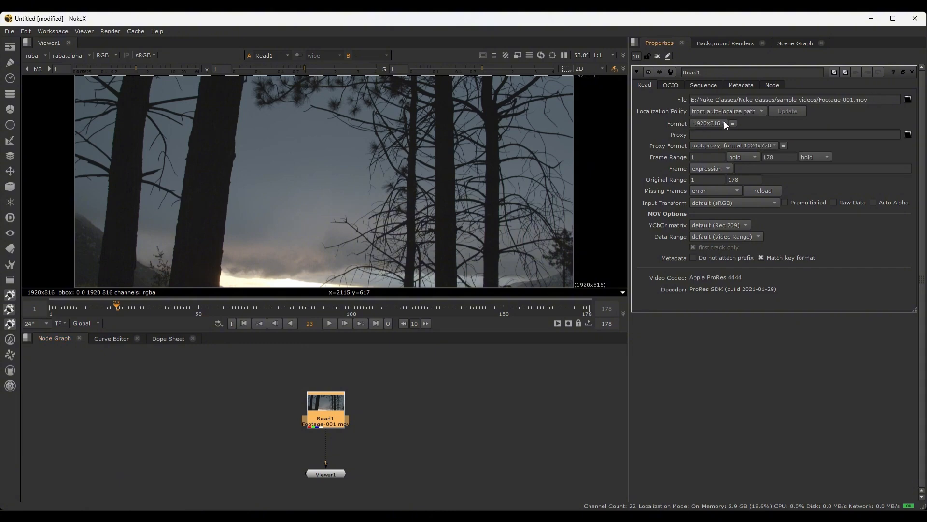
{"action": "scroll", "coordinate": [480, 164], "scroll_direction": "down", "scroll_amount": 1}
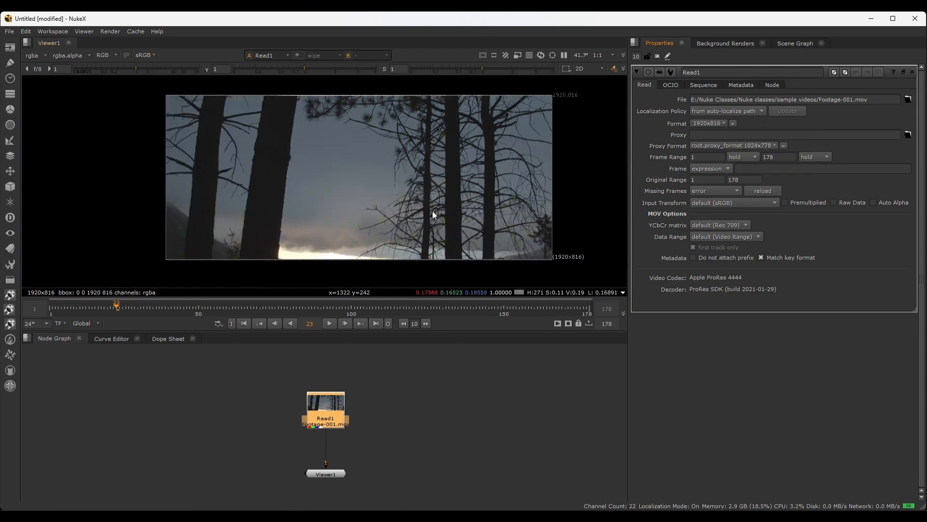
{"action": "scroll", "coordinate": [433, 215], "scroll_direction": "up", "scroll_amount": 1}
{"action": "scroll", "coordinate": [512, 203], "scroll_direction": "down", "scroll_amount": 1}
{"action": "middle_click_drag", "start_coordinate": [618, 177], "coordinate": [562, 181]}
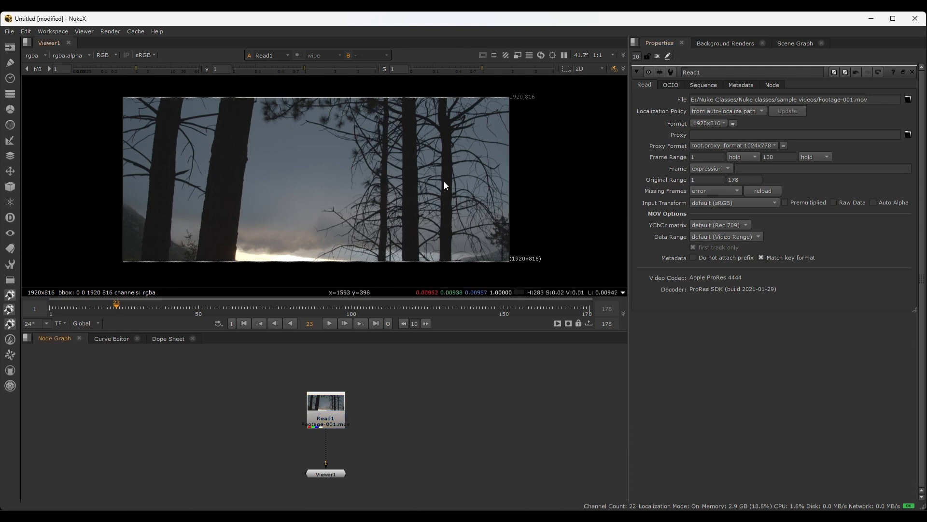
Set the first frame of Read1's frame range to 50
{"action": "left_click", "coordinate": [701, 157]}
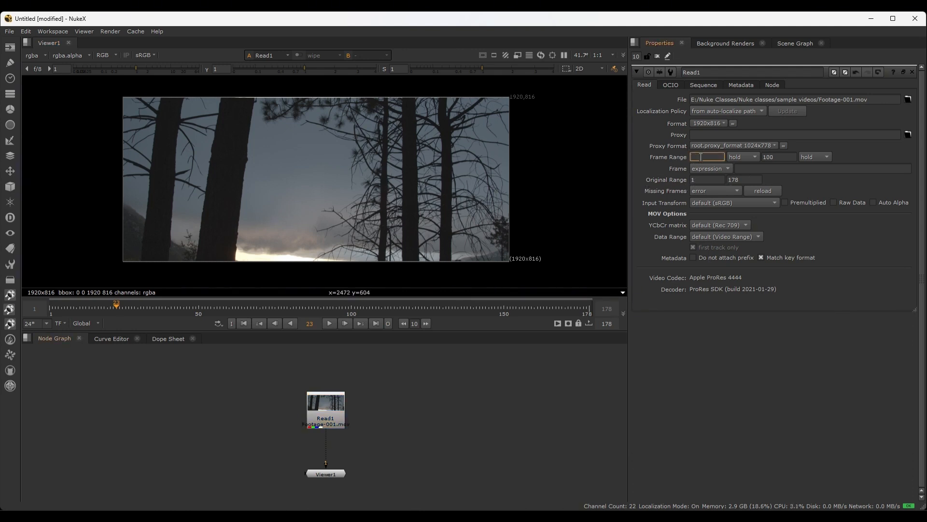
{"action": "type", "text": "50"}
{"action": "key", "text": "Return"}
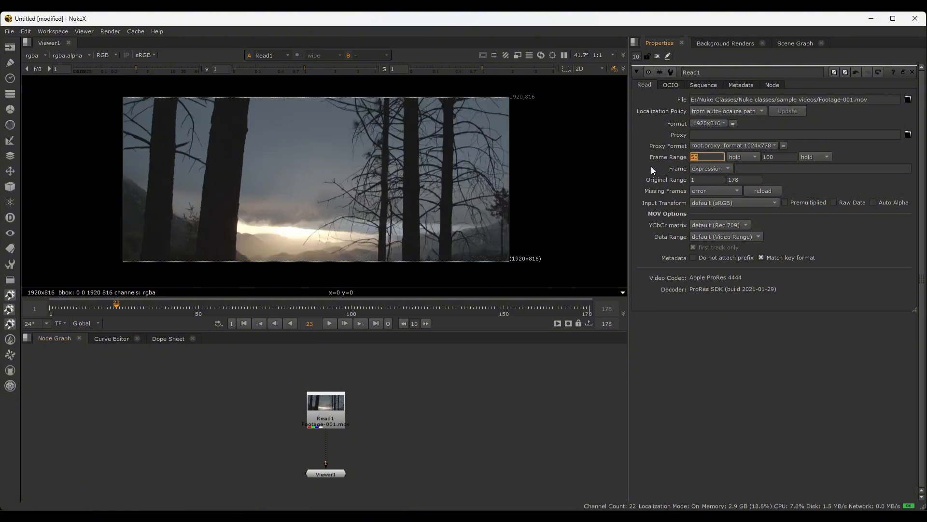
{"action": "left_click", "coordinate": [712, 342]}
Play, stop and scrub the footage back and forth along the viewer timeline, ending at frame 83
{"action": "left_click_drag", "start_coordinate": [201, 307], "coordinate": [318, 304]}
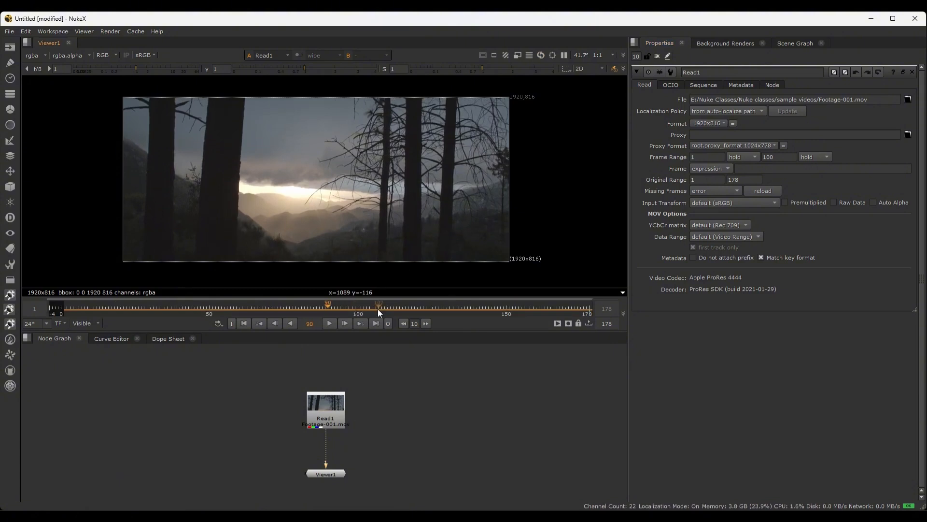
{"action": "key", "text": "l"}
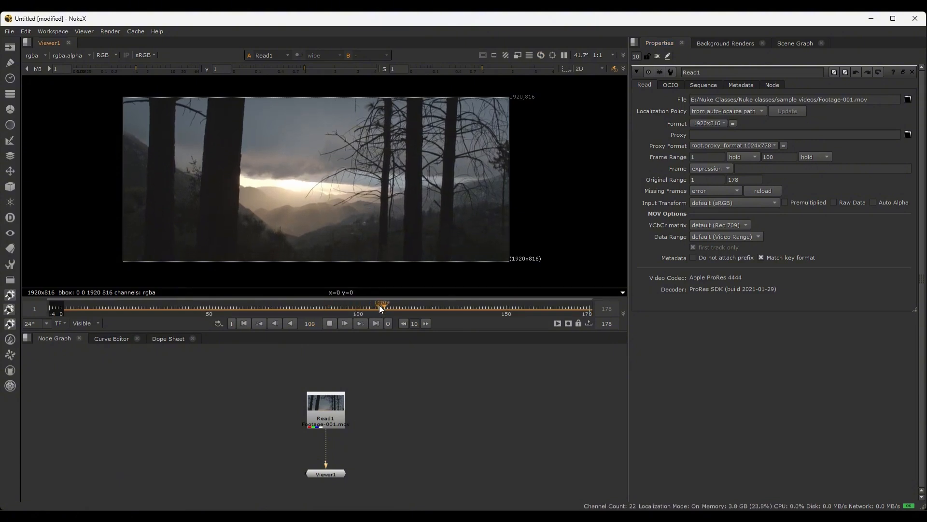
{"action": "key", "text": "k"}
{"action": "left_click_drag", "start_coordinate": [387, 309], "coordinate": [337, 306]}
{"action": "key", "text": "k"}
{"action": "left_click_drag", "start_coordinate": [413, 303], "coordinate": [317, 298]}
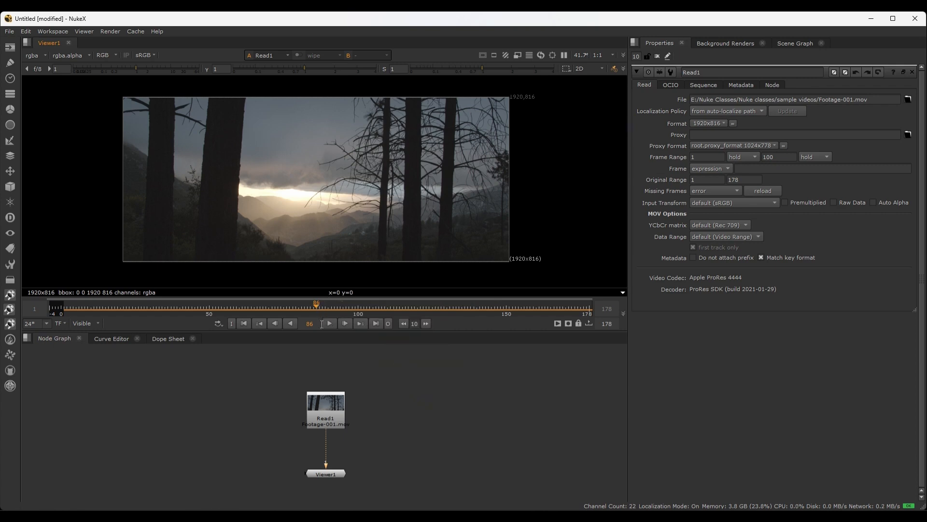
{"action": "mouse_move", "coordinate": [317, 306]}
{"action": "left_mouse_down"}
{"action": "mouse_move", "coordinate": [234, 305]}
{"action": "mouse_move", "coordinate": [421, 304]}
{"action": "mouse_move", "coordinate": [245, 305]}
{"action": "mouse_move", "coordinate": [312, 304]}
{"action": "left_mouse_up"}
Expand the viewer pane to fill the whole window, fit the footage to it, and restore the pane layout
{"action": "key", "text": "space"}
{"action": "key", "text": "space"}
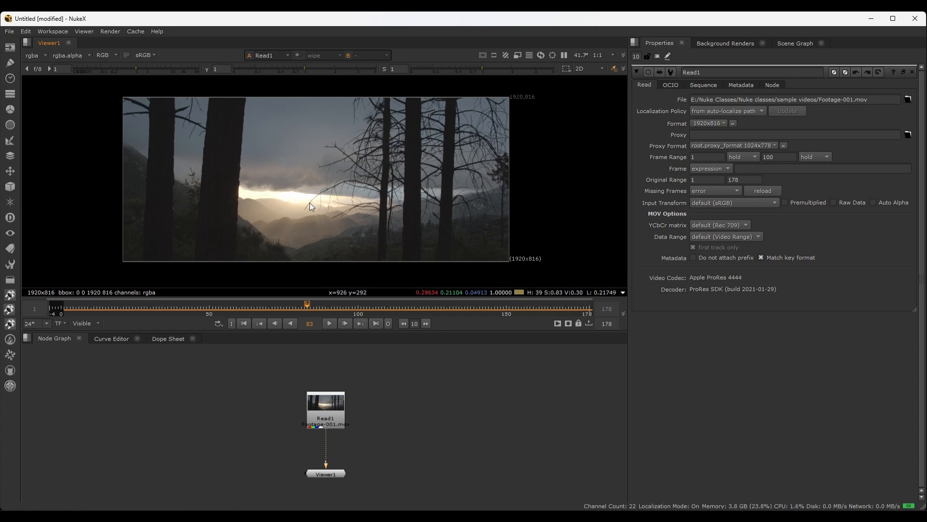
{"action": "key", "text": "space"}
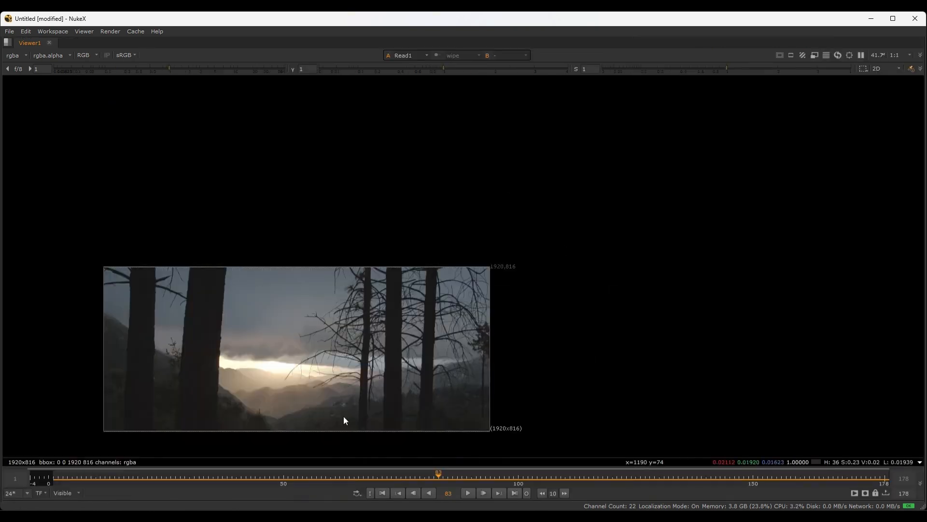
{"action": "key", "text": "f"}
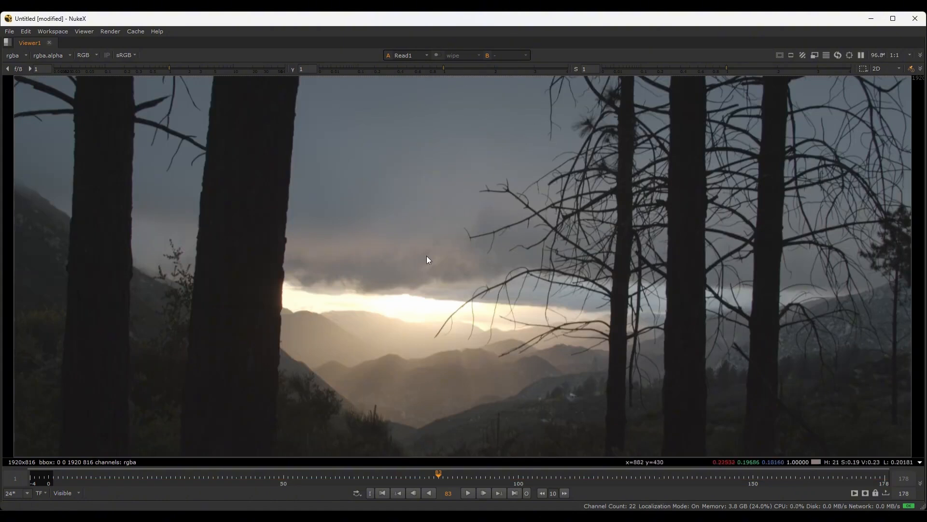
{"action": "key", "text": "space"}
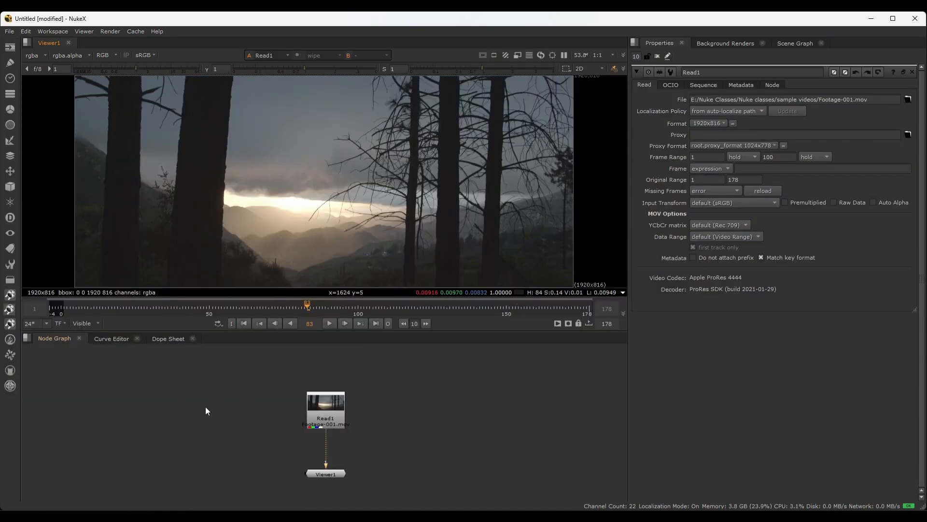
Expand the node graph and the properties pane to full window one after the other, restore the layout, and reframe the nodes
{"action": "key", "text": "space"}
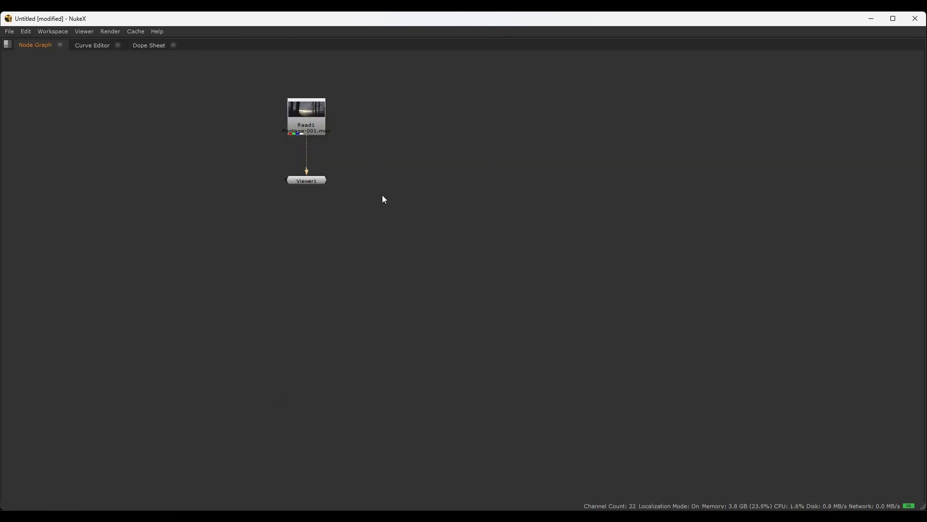
{"action": "key", "text": "space"}
{"action": "key", "text": "space"}
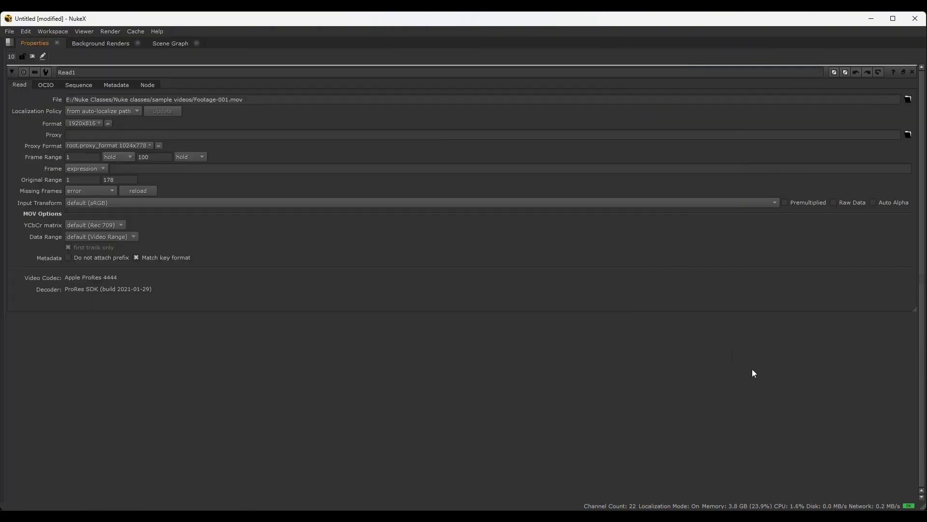
{"action": "key", "text": "space"}
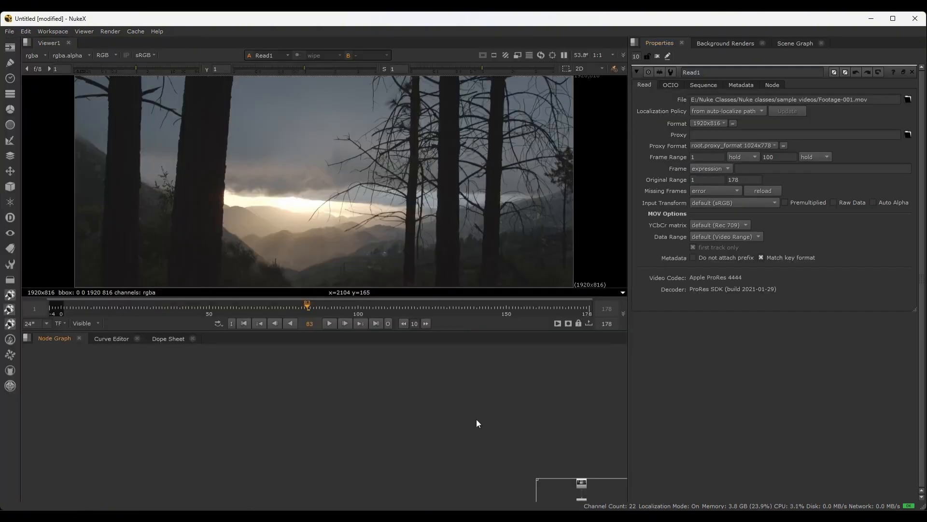
{"action": "key", "text": "f"}
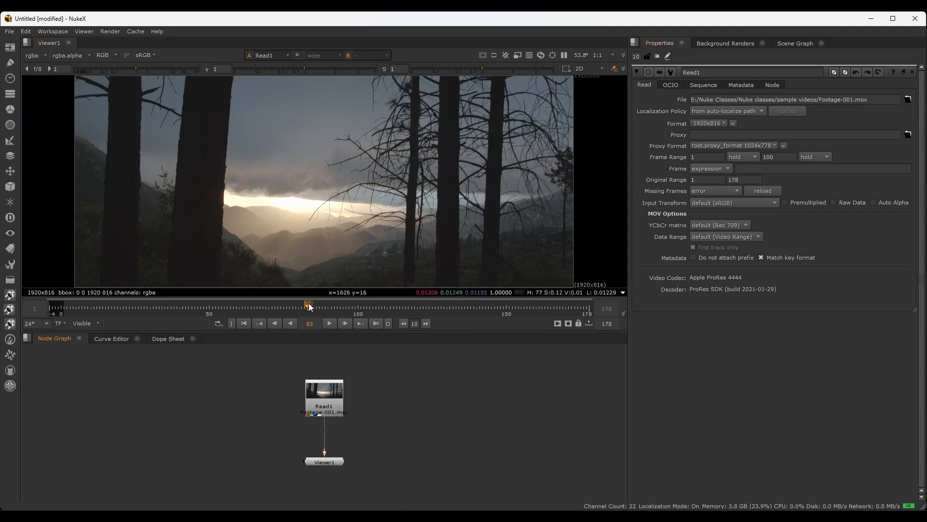
Play the footage, scrub it back and forth along the viewer timeline, and stop playback
{"action": "left_click", "coordinate": [326, 320]}
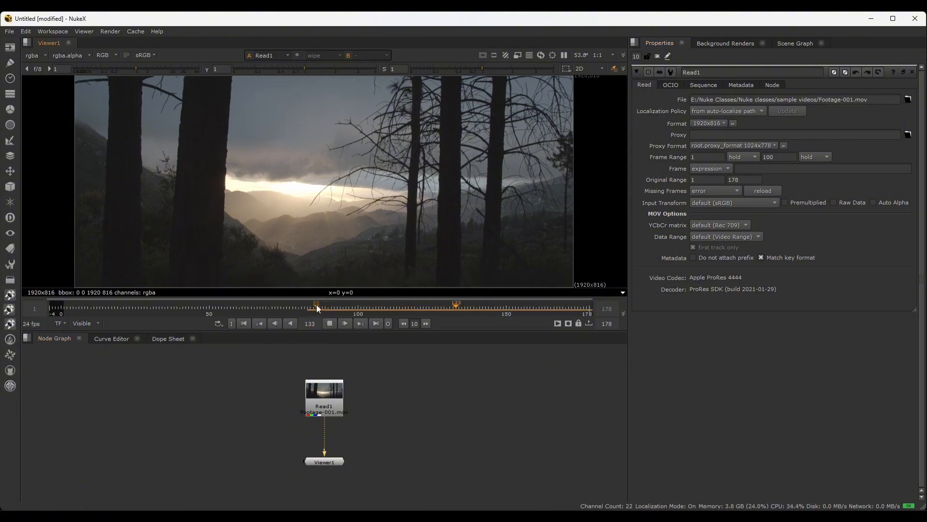
{"action": "left_click", "coordinate": [317, 304]}
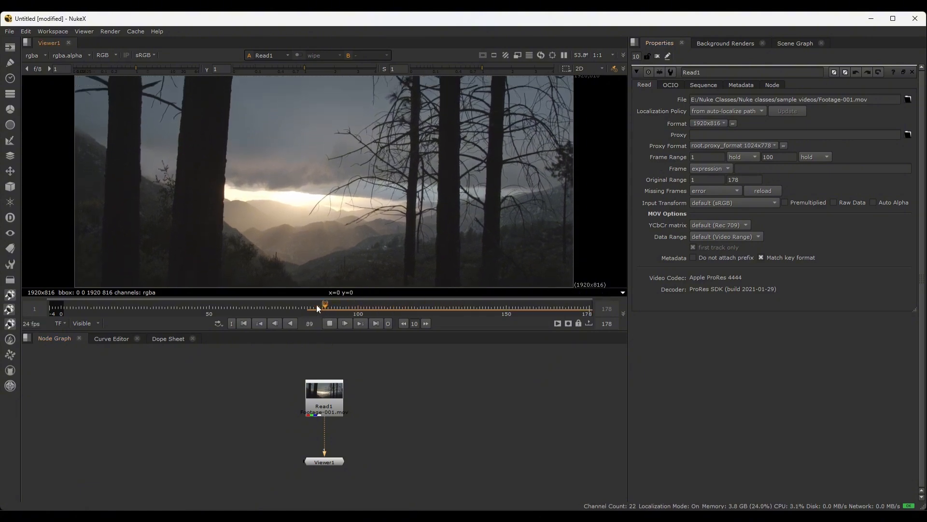
{"action": "key", "text": "space"}
{"action": "key", "text": "space"}
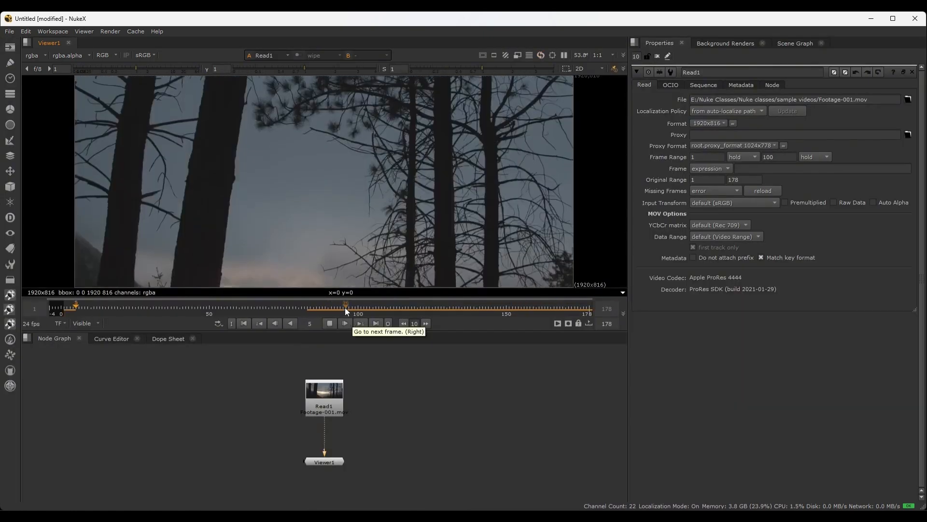
Set the first frame of Read1's frame range to 50, and play and scrub the footage to check it
{"action": "left_click", "coordinate": [704, 157]}
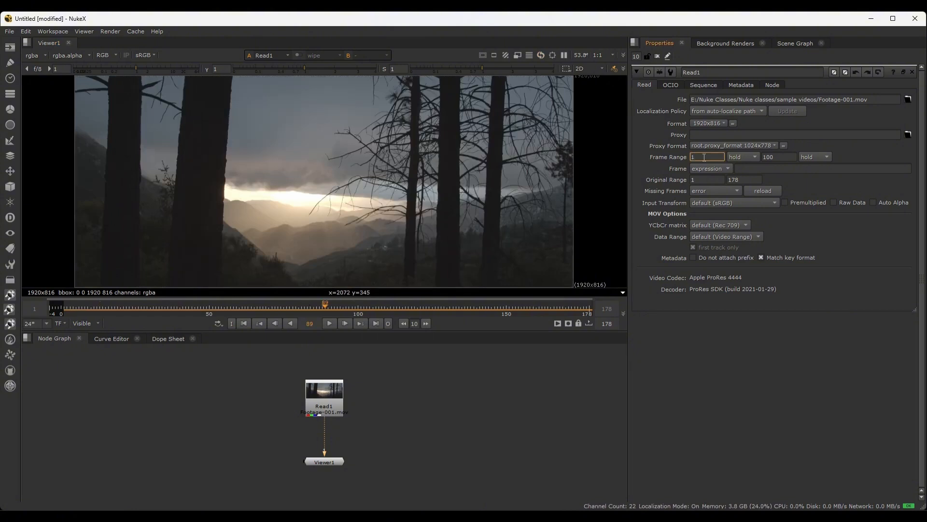
{"action": "key", "text": "Return"}
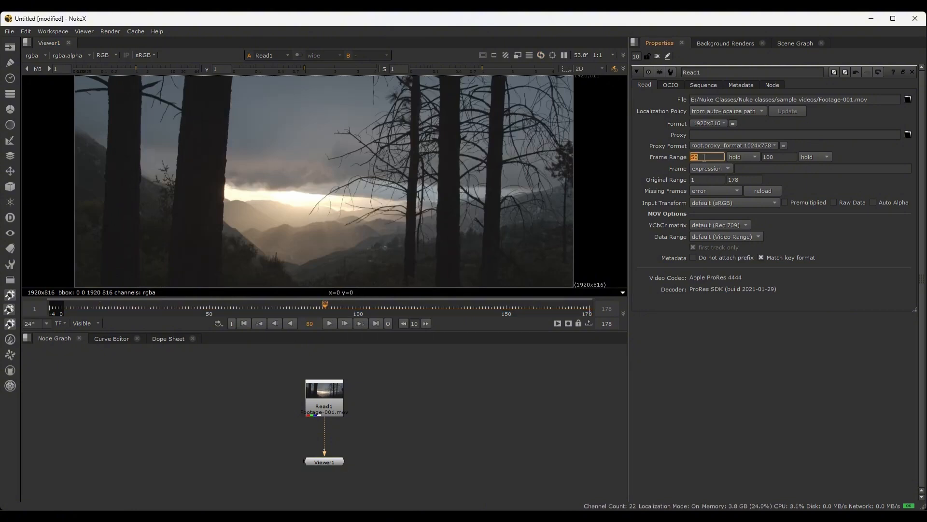
{"action": "left_click_drag", "start_coordinate": [322, 310], "coordinate": [348, 303]}
{"action": "key", "text": "l"}
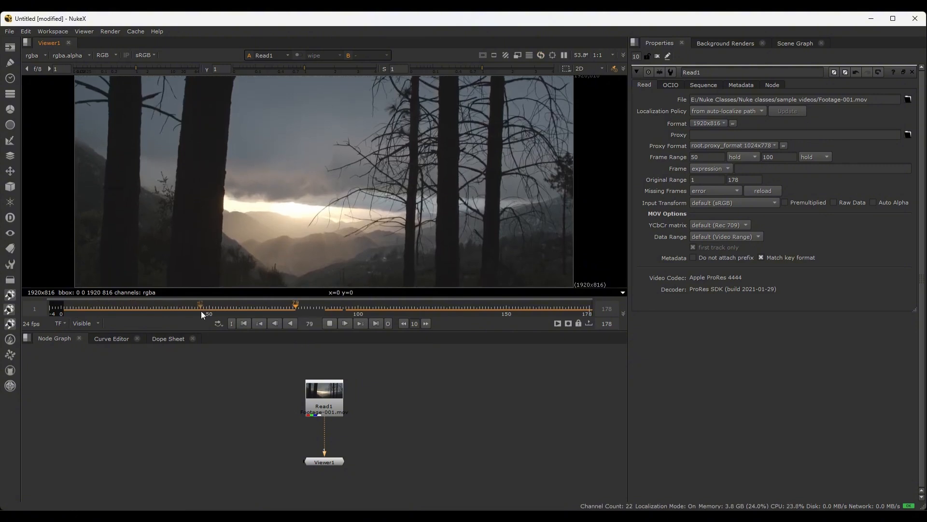
{"action": "left_click_drag", "start_coordinate": [398, 315], "coordinate": [303, 304]}
{"action": "key", "text": "k"}
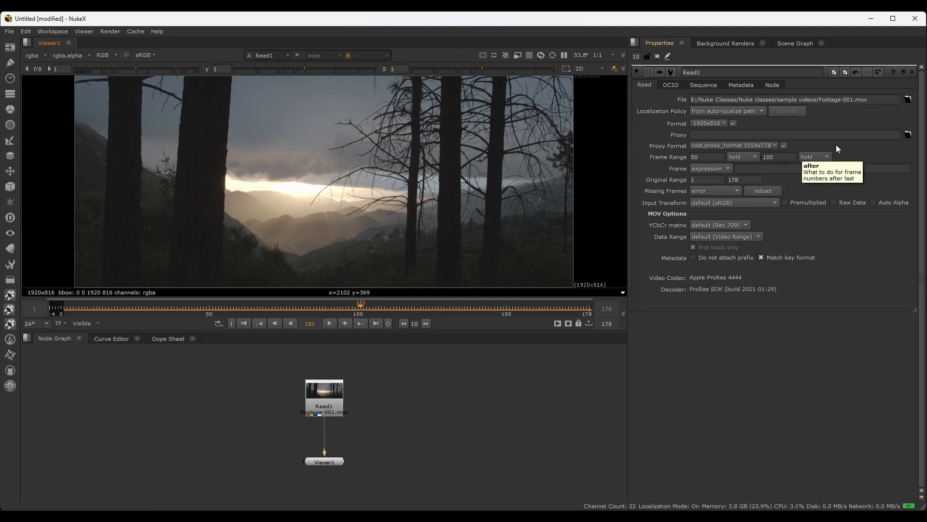
Set Read1's behaviour before the first frame to loop, and play and scrub the footage
{"action": "left_click", "coordinate": [755, 158]}
{"action": "left_click", "coordinate": [744, 168]}
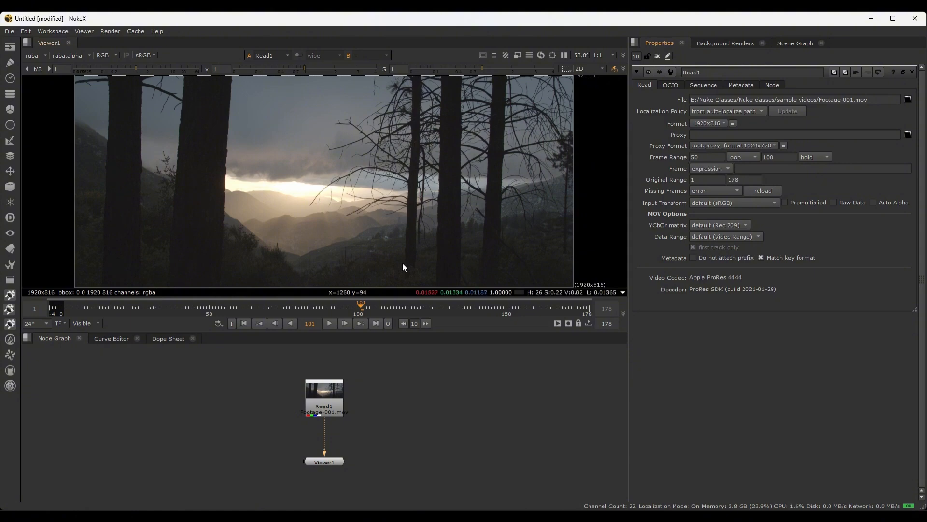
{"action": "key", "text": "l"}
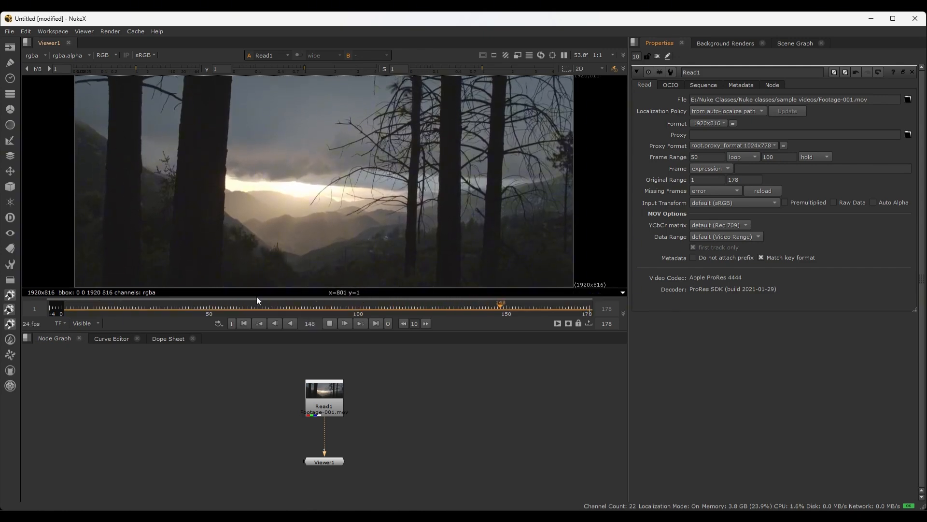
{"action": "left_click_drag", "start_coordinate": [408, 311], "coordinate": [371, 310]}
{"action": "left_click", "coordinate": [301, 308]}
Set Read1's behaviour after the last frame to loop, and play the footage briefly
{"action": "left_click", "coordinate": [820, 157]}
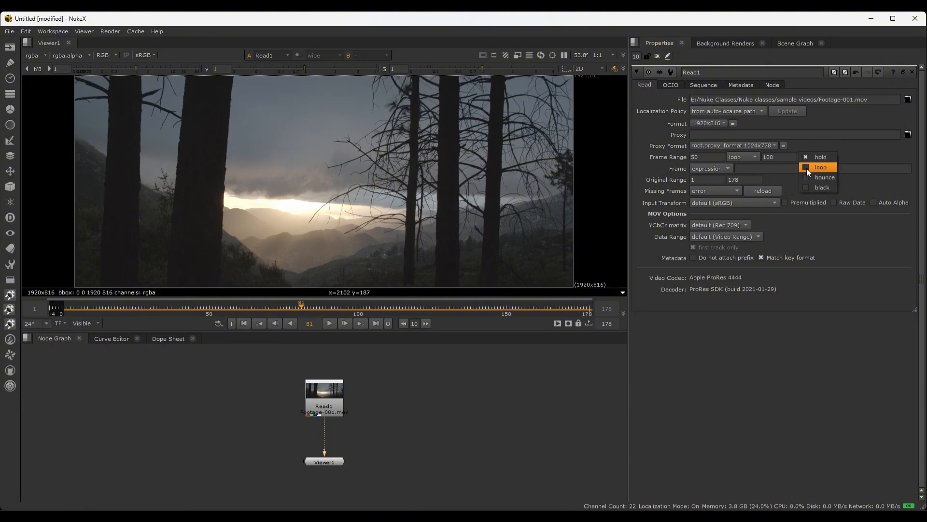
{"action": "left_click", "coordinate": [803, 166]}
{"action": "key", "text": "l"}
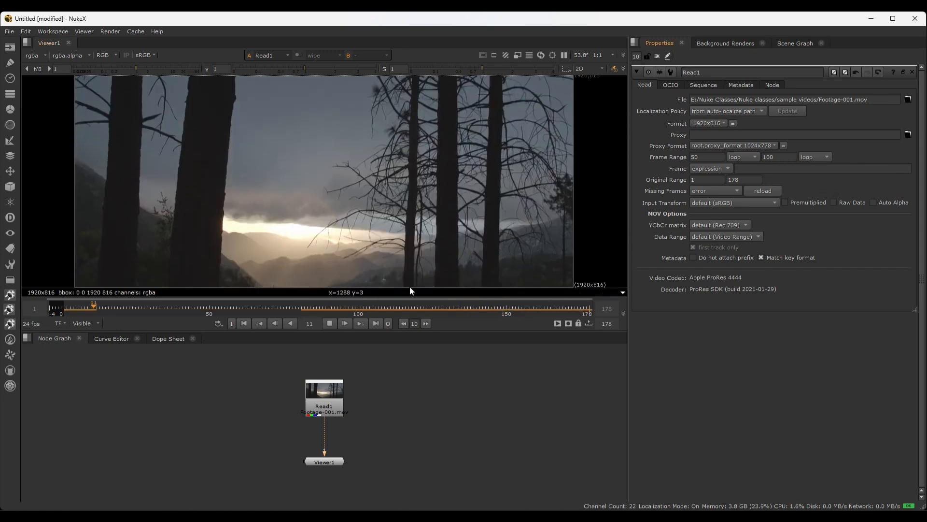
{"action": "key", "text": "k"}
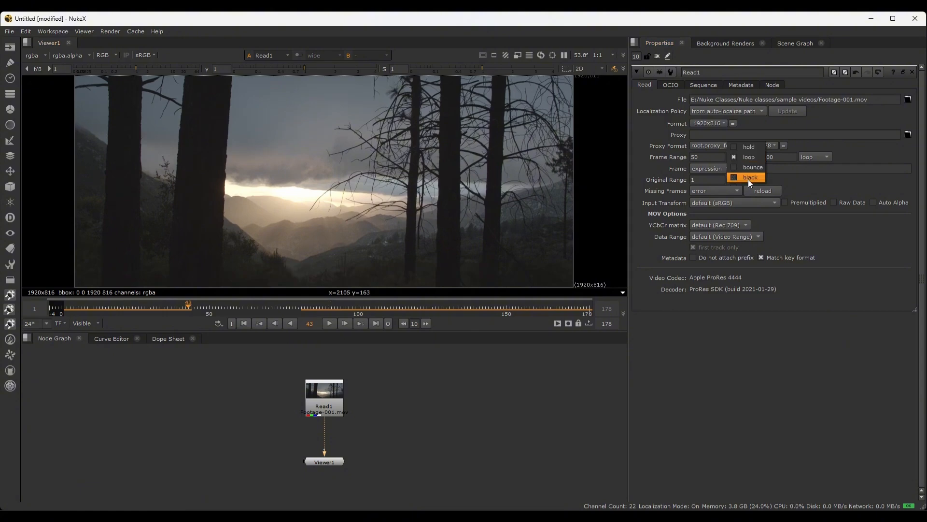
Set Read1 to black before its first frame and bounce after its last frame, playing and scrubbing the footage to check
{"action": "left_click", "coordinate": [748, 178]}
{"action": "left_click_drag", "start_coordinate": [189, 309], "coordinate": [292, 306]}
{"action": "left_click", "coordinate": [816, 157]}
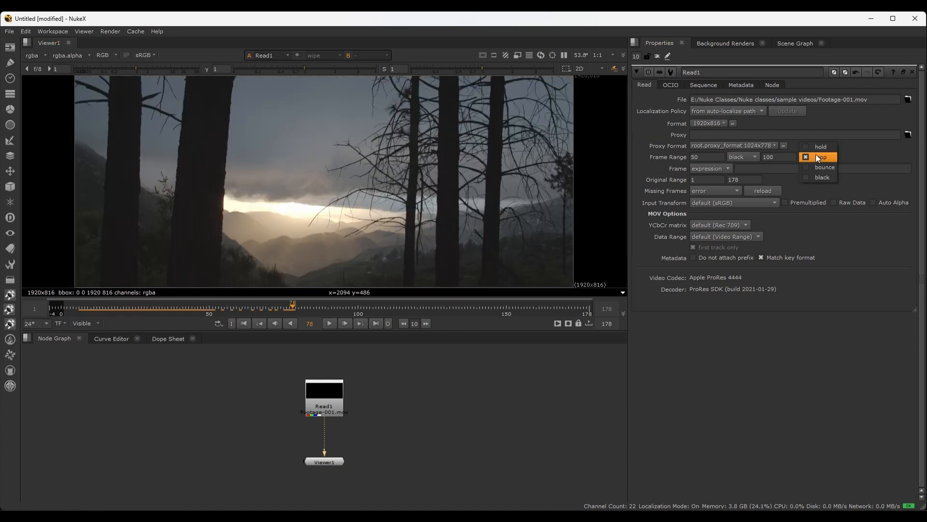
{"action": "left_click", "coordinate": [809, 167]}
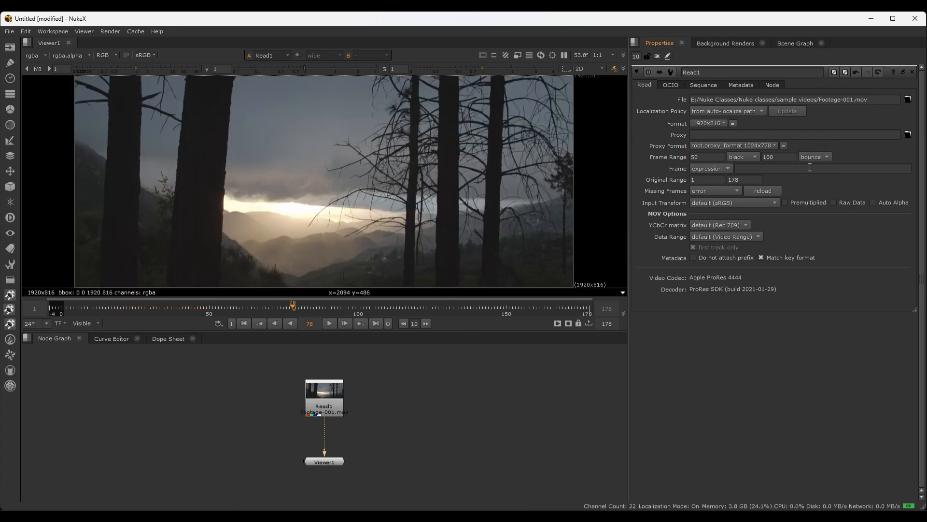
{"action": "left_click", "coordinate": [289, 306]}
{"action": "left_click_drag", "start_coordinate": [291, 306], "coordinate": [279, 306]}
{"action": "left_click_drag", "start_coordinate": [300, 306], "coordinate": [275, 309]}
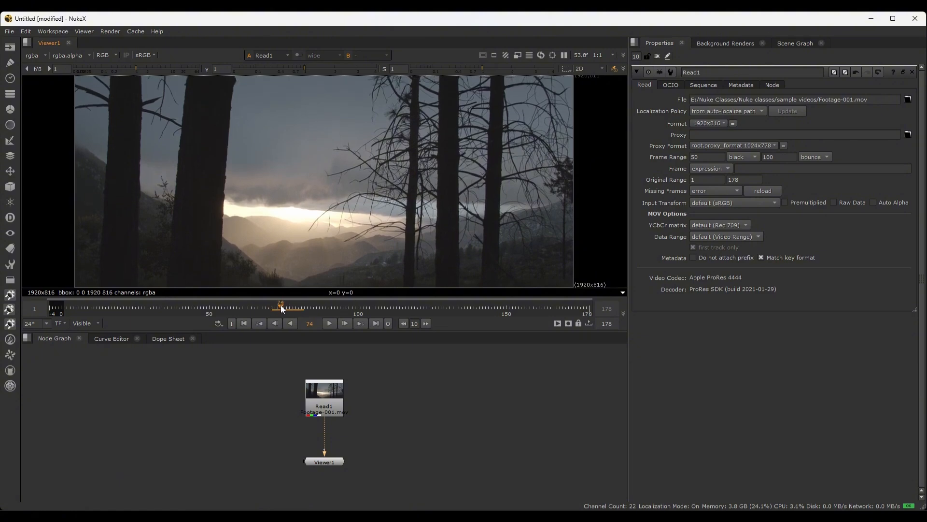
{"action": "left_click", "coordinate": [329, 323]}
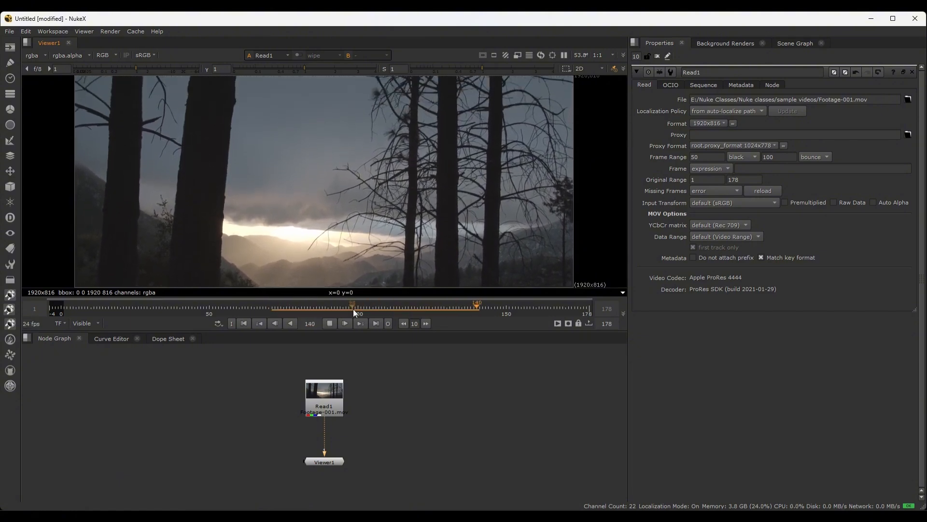
{"action": "left_click", "coordinate": [336, 308]}
{"action": "key", "text": "k"}
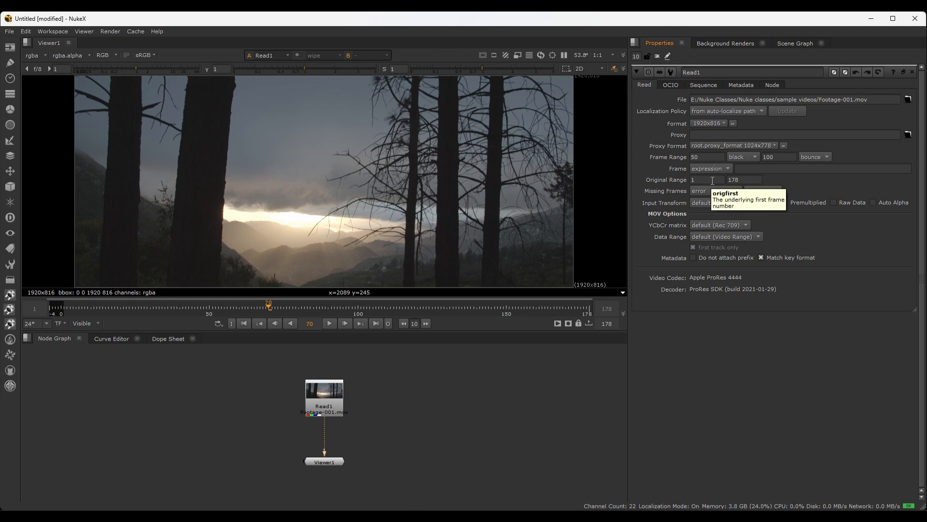
Switch Read1's frame mode to start at, and return it to expression
{"action": "left_click", "coordinate": [649, 163]}
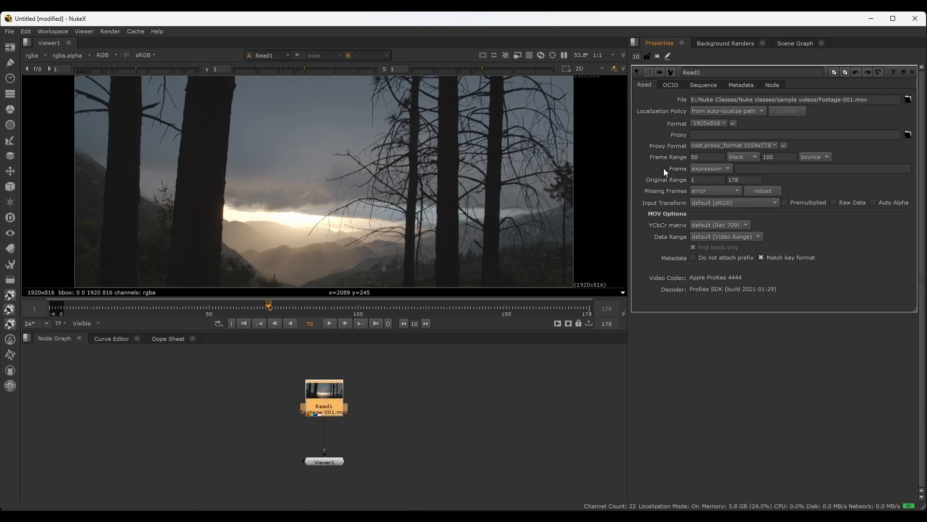
{"action": "left_click", "coordinate": [729, 169]}
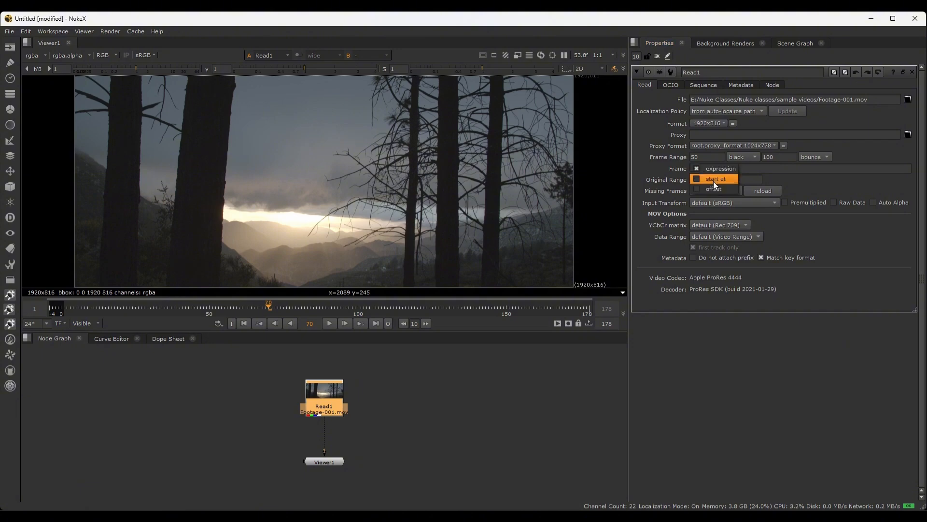
{"action": "left_click", "coordinate": [715, 178]}
{"action": "left_click", "coordinate": [753, 168]}
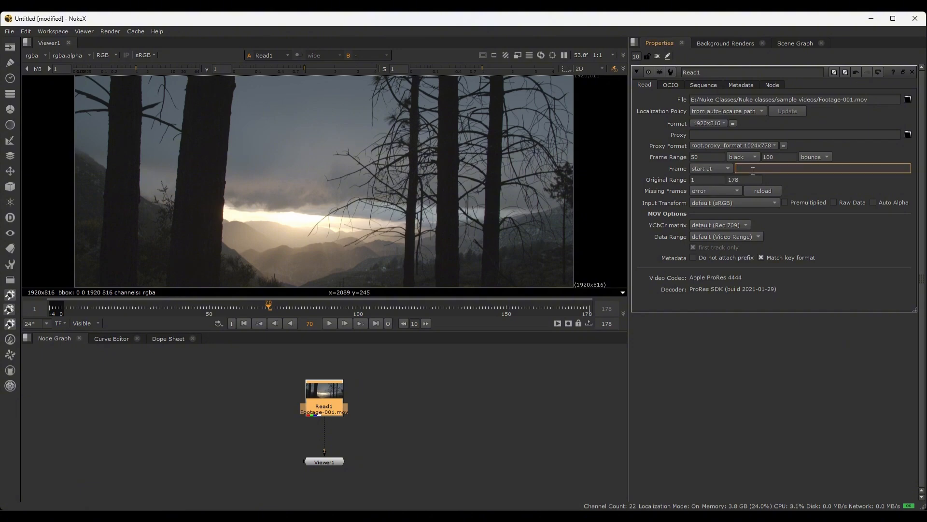
{"action": "left_click", "coordinate": [723, 169]}
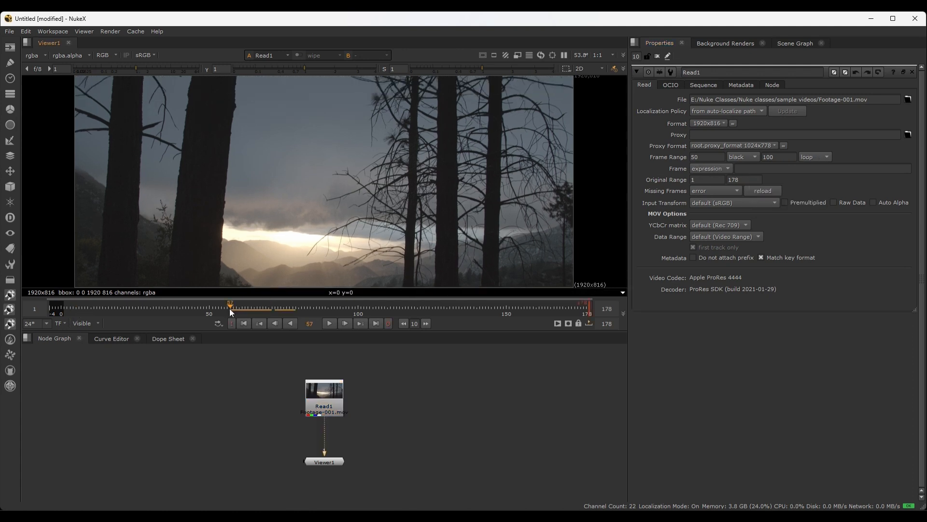
Scrub the timeline, limit the viewer's playback range to frames 50 through 150, and play it
{"action": "left_click_drag", "start_coordinate": [230, 308], "coordinate": [345, 309]}
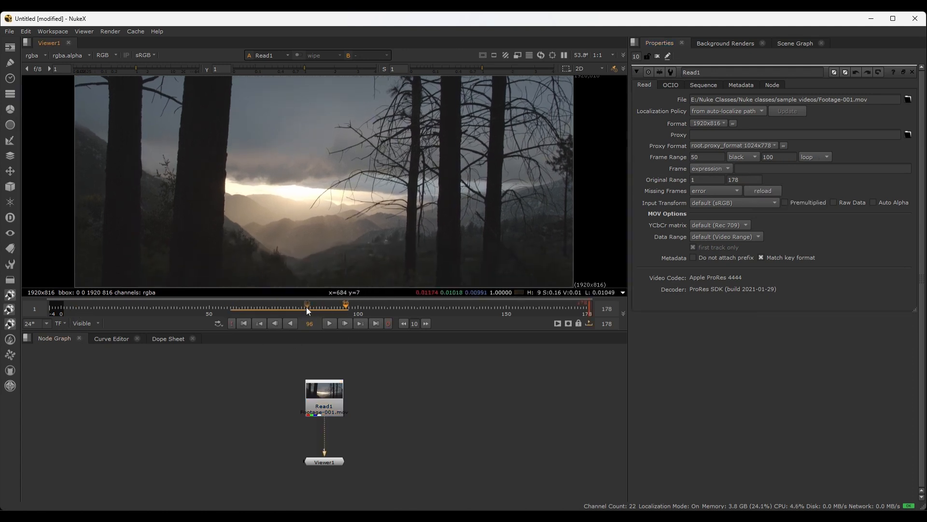
{"action": "mouse_move", "coordinate": [265, 303]}
{"action": "left_mouse_down"}
{"action": "mouse_move", "coordinate": [222, 302]}
{"action": "mouse_move", "coordinate": [276, 306]}
{"action": "mouse_move", "coordinate": [251, 306]}
{"action": "left_mouse_up"}
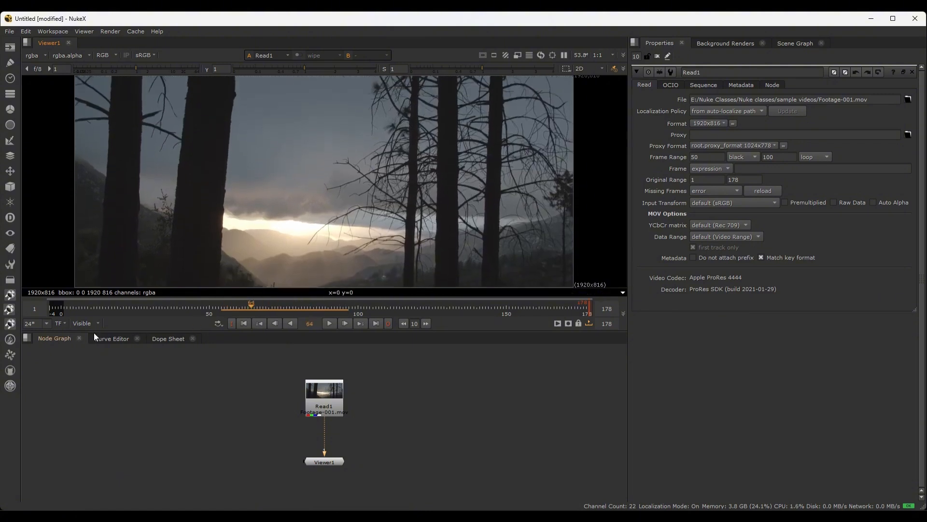
{"action": "left_click", "coordinate": [41, 310]}
{"action": "type", "text": "50"}
{"action": "key", "text": "Return"}
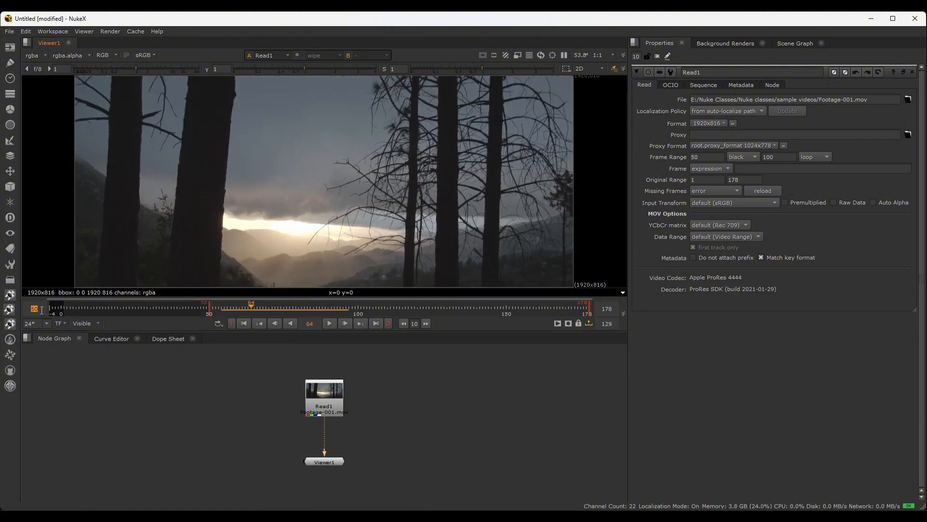
{"action": "left_click", "coordinate": [606, 309]}
{"action": "type", "text": "150"}
{"action": "key", "text": "Return"}
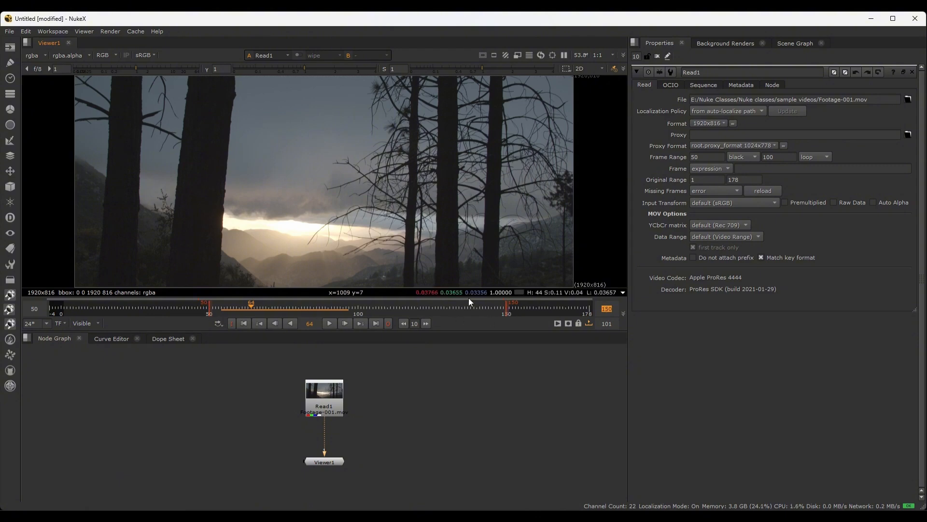
{"action": "key", "text": "l"}
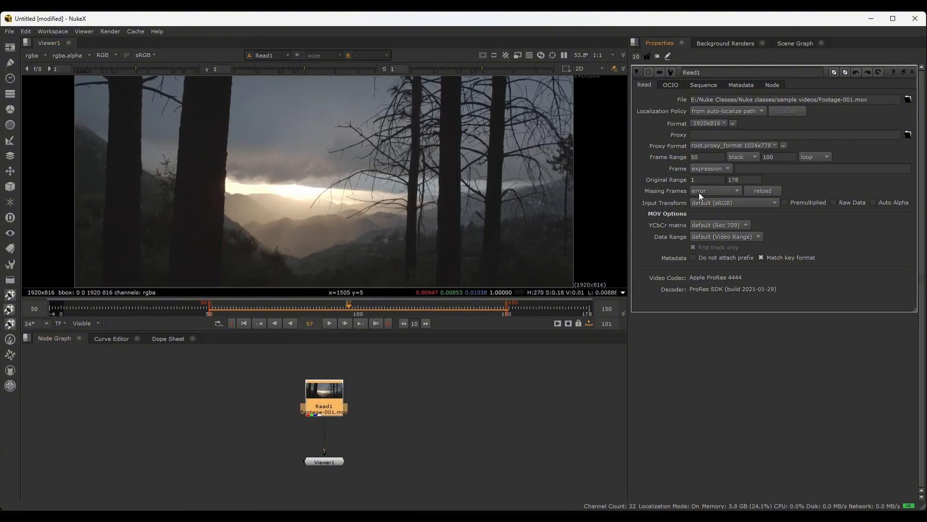
Set Read1's missing frames option to black, review the alternative options, and deselect the node
{"action": "left_click", "coordinate": [705, 191]}
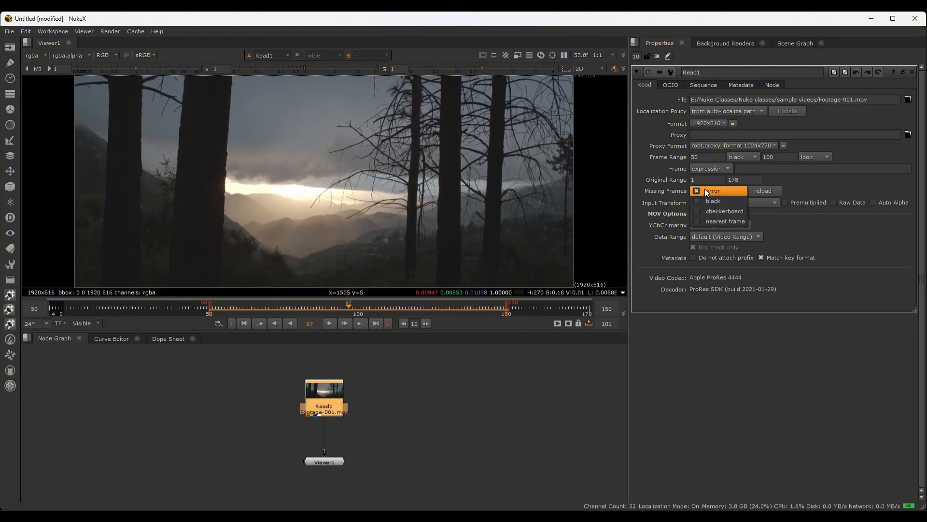
{"action": "left_click", "coordinate": [639, 192]}
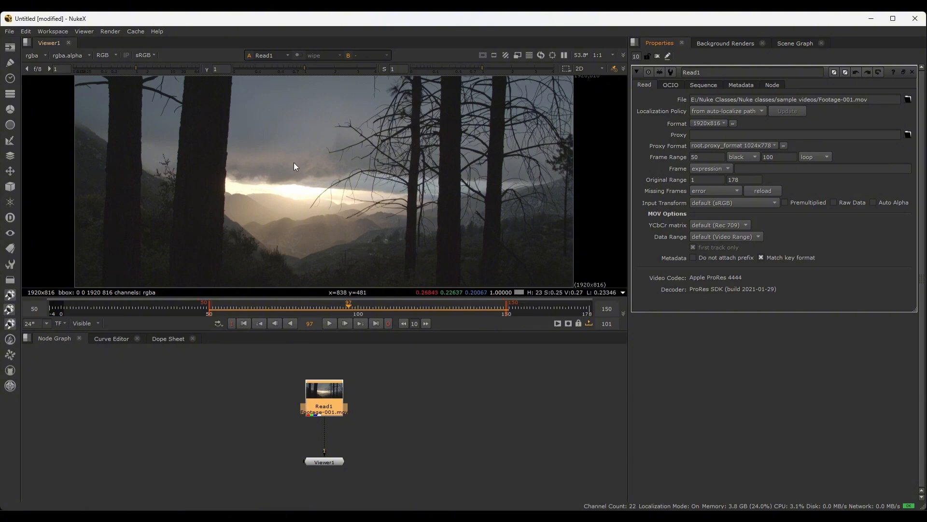
{"action": "left_click", "coordinate": [705, 191]}
{"action": "left_click", "coordinate": [701, 188]}
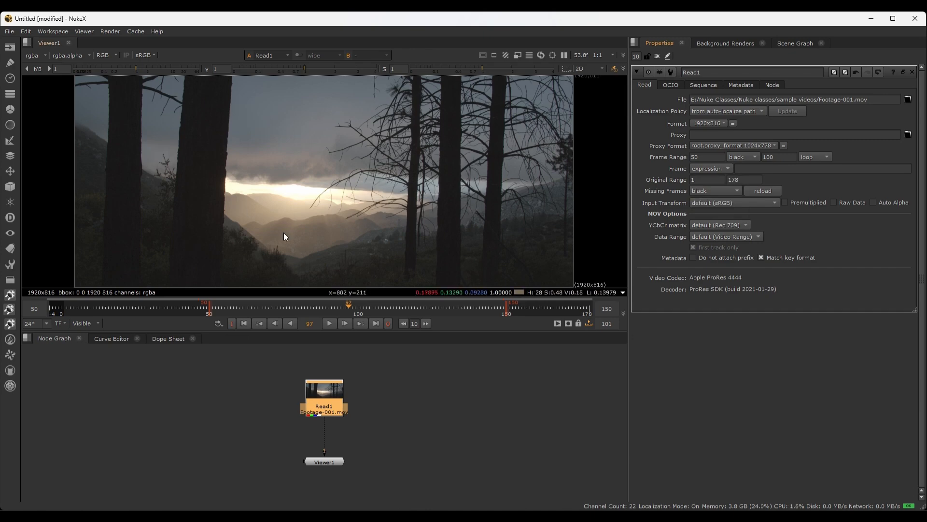
{"action": "left_click", "coordinate": [724, 194]}
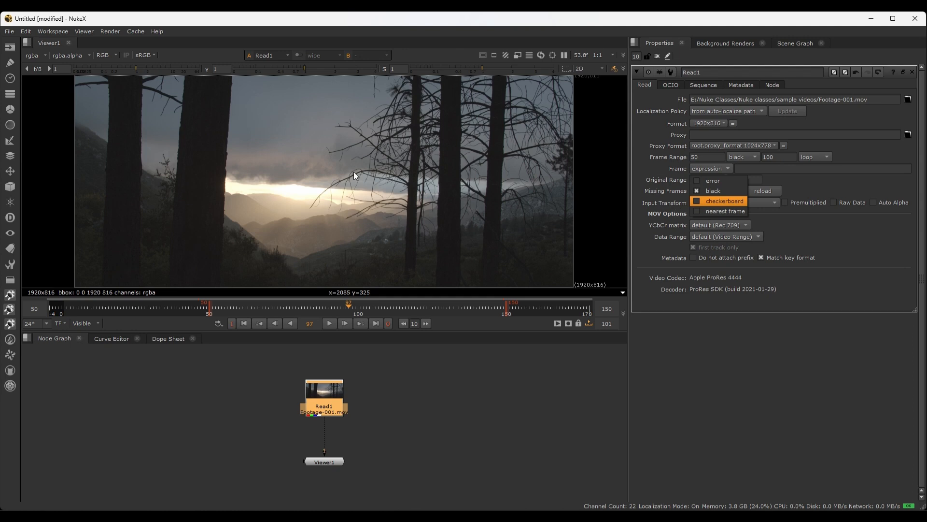
{"action": "left_click", "coordinate": [650, 203]}
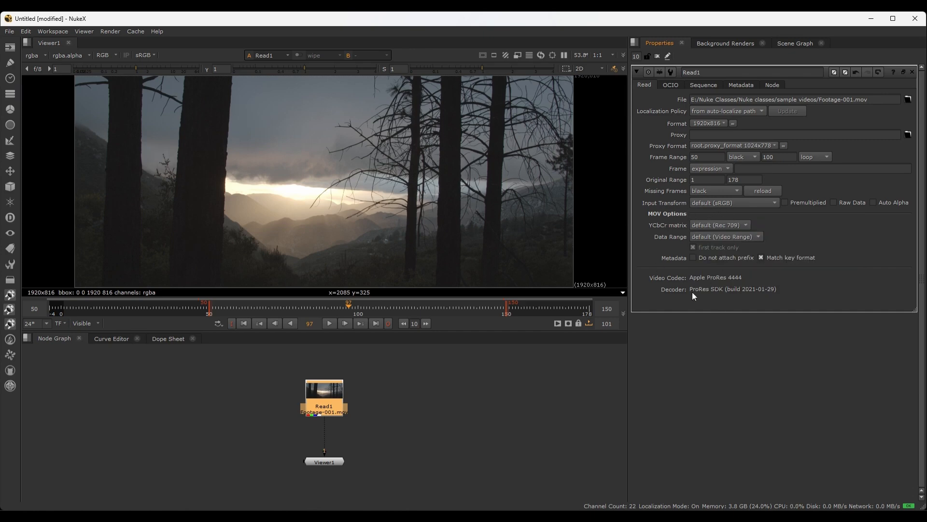
{"action": "left_click", "coordinate": [409, 376]}
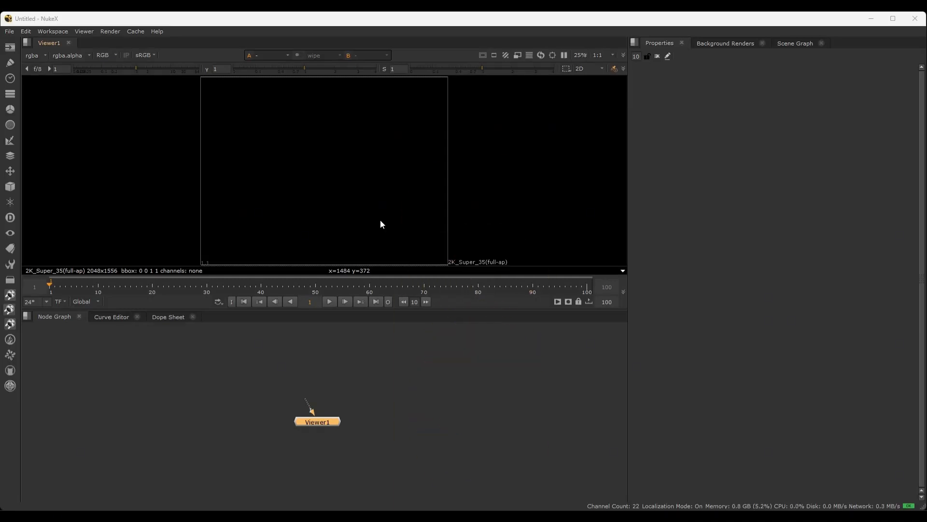
Search the node list for read and create a Read node in the node graph, bringing up its file browser
{"action": "left_click", "coordinate": [243, 349]}
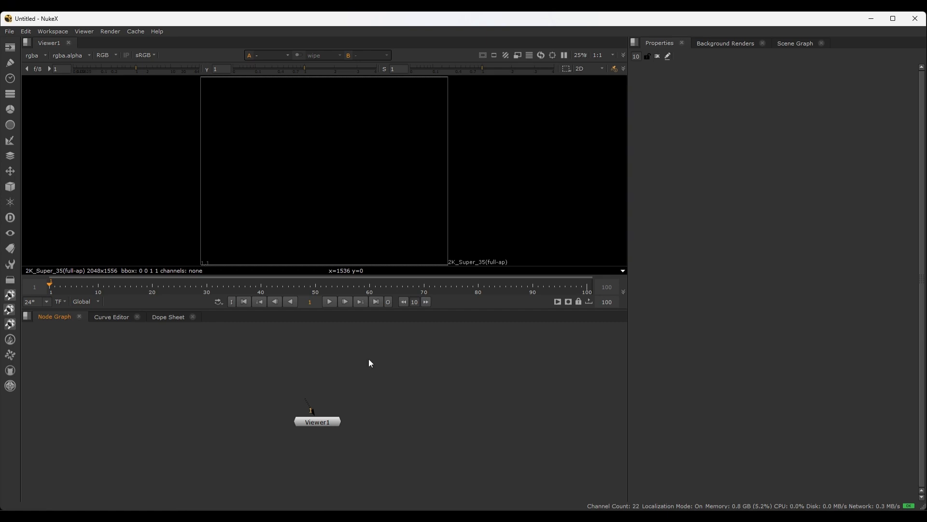
{"action": "key", "text": "space"}
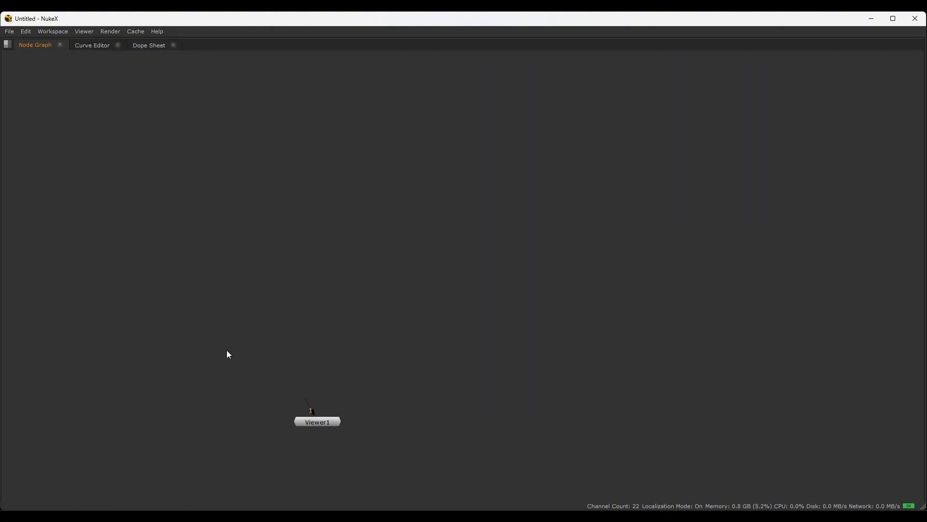
{"action": "key", "text": "space"}
{"action": "key", "text": "Tab"}
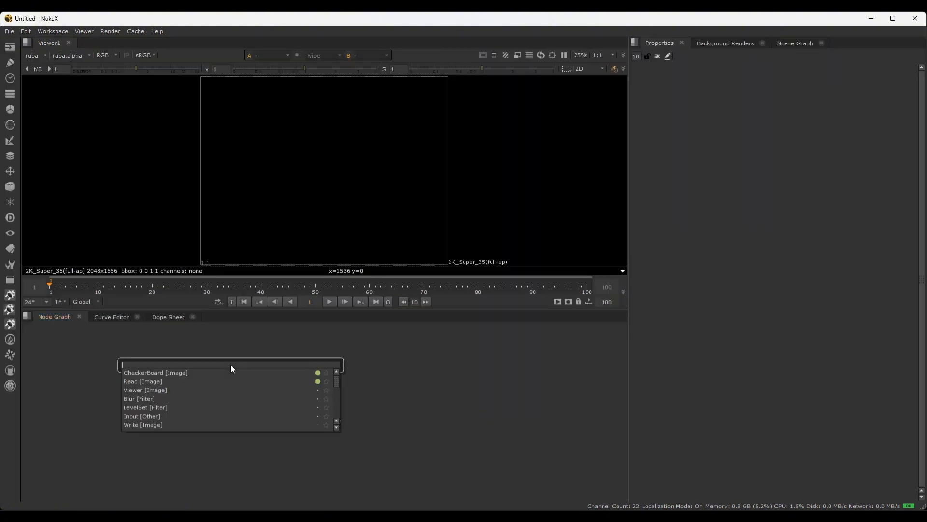
{"action": "type", "text": "read"}
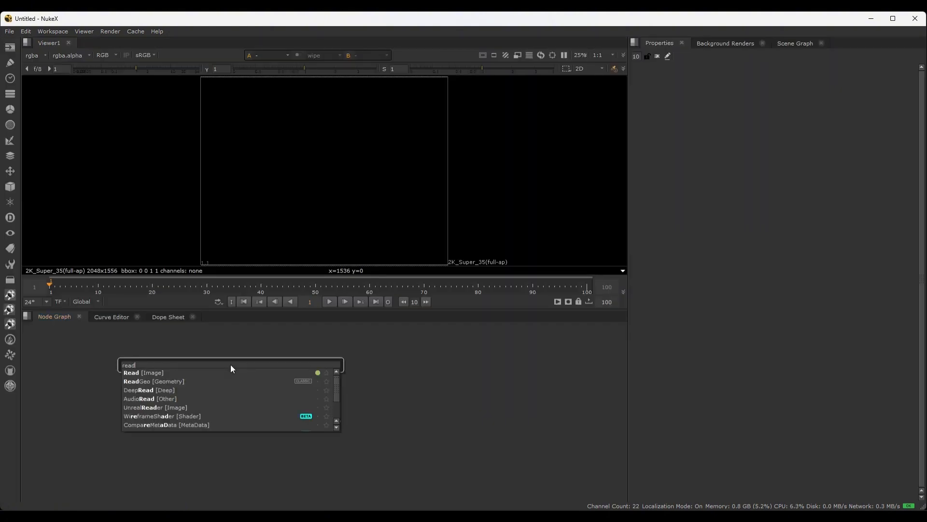
{"action": "left_click", "coordinate": [154, 373]}
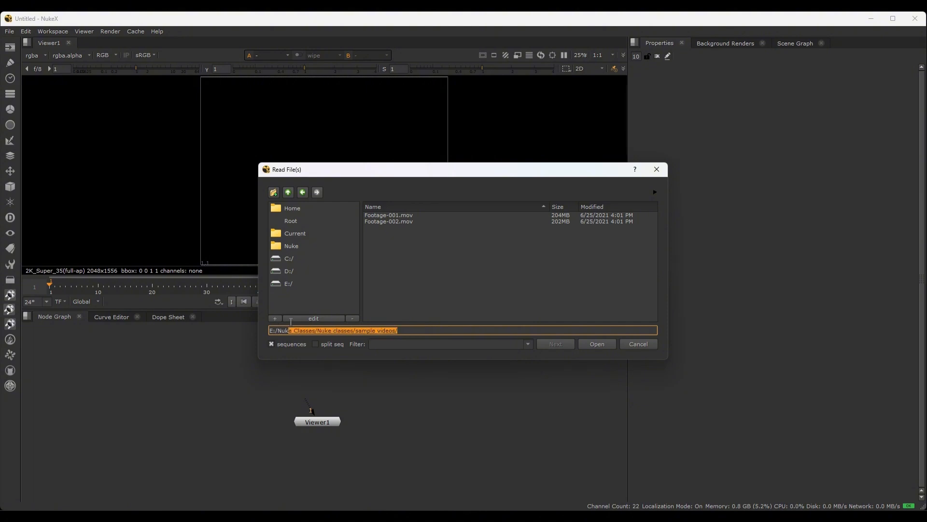
Start a new favorite for the sample videos folder in the file browser, and review its name and full folder path
{"action": "left_click", "coordinate": [375, 297]}
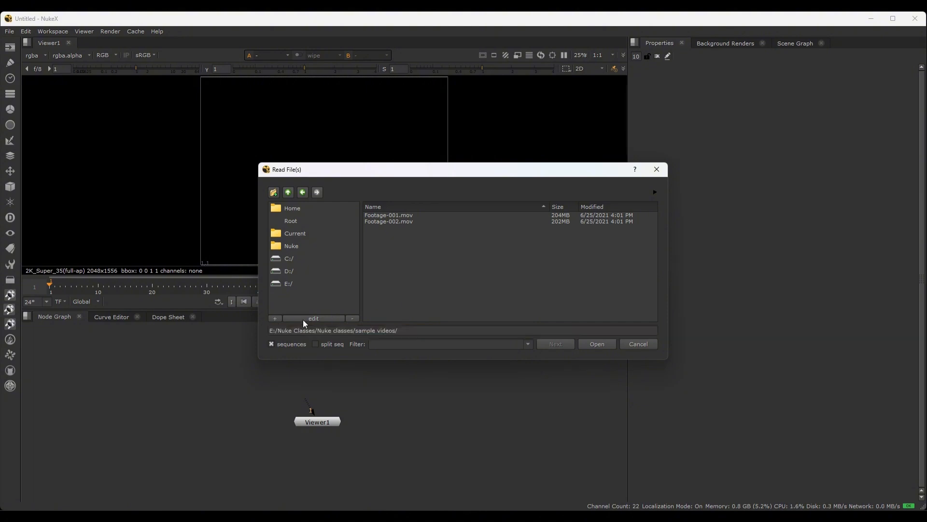
{"action": "left_click", "coordinate": [275, 318]}
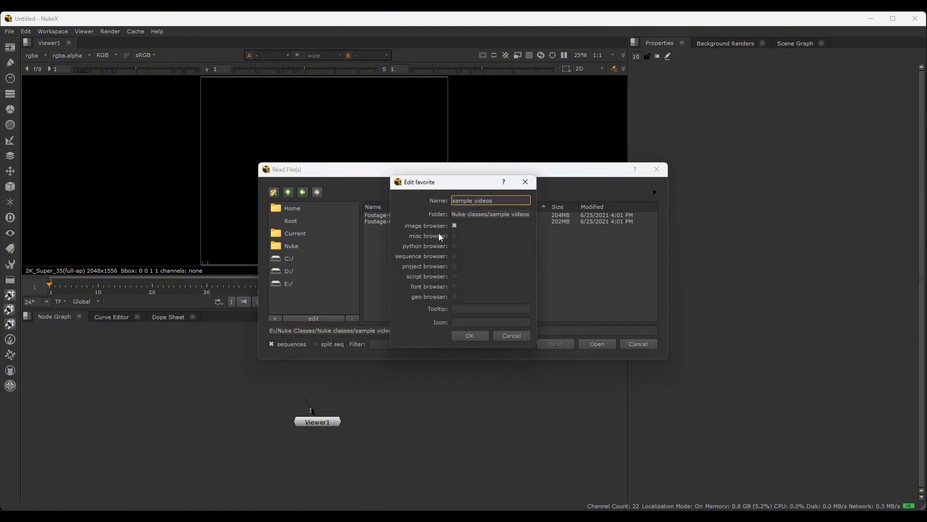
{"action": "left_click_drag", "start_coordinate": [493, 200], "coordinate": [452, 199]}
{"action": "left_click", "coordinate": [505, 199]}
{"action": "left_click", "coordinate": [488, 214]}
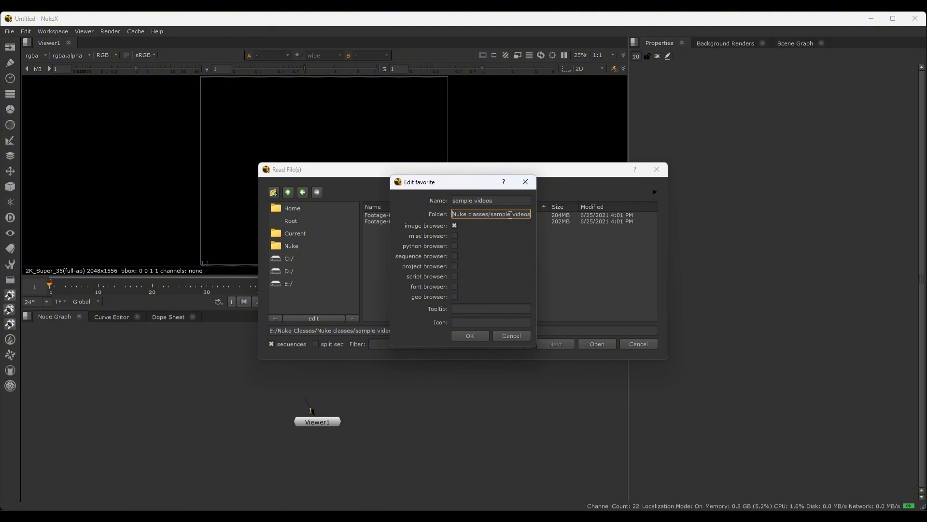
{"action": "key", "text": "Home"}
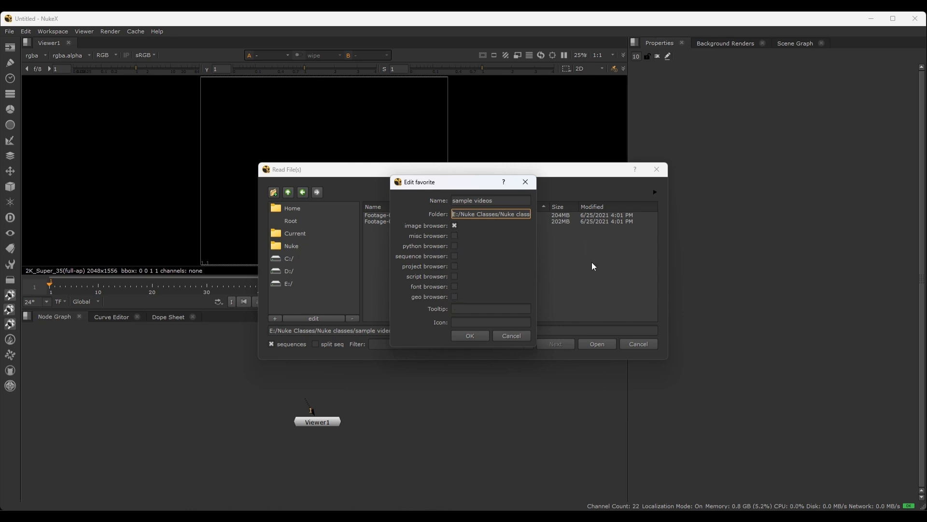
Enable the misc browser option for the sample videos favorite and save the favorite
{"action": "left_click_drag", "start_coordinate": [457, 177], "coordinate": [252, 206]}
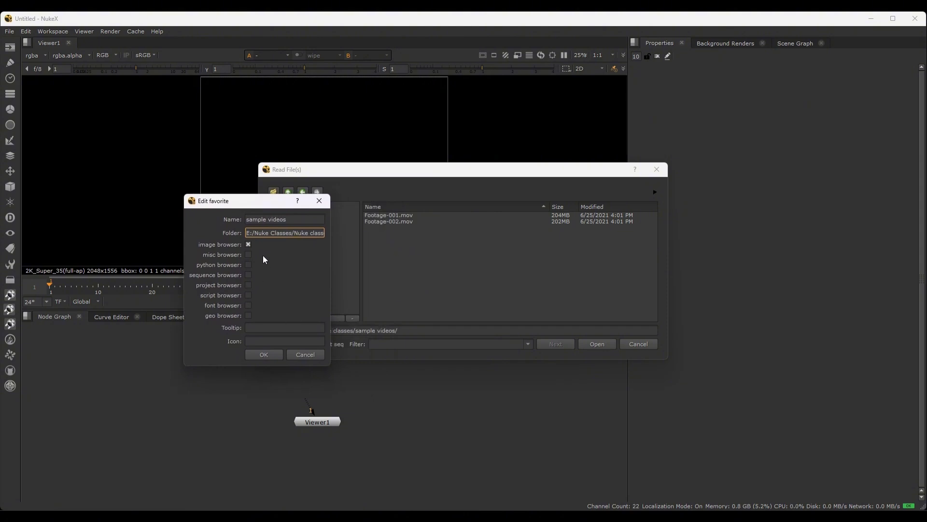
{"action": "left_click_drag", "start_coordinate": [265, 205], "coordinate": [289, 204]}
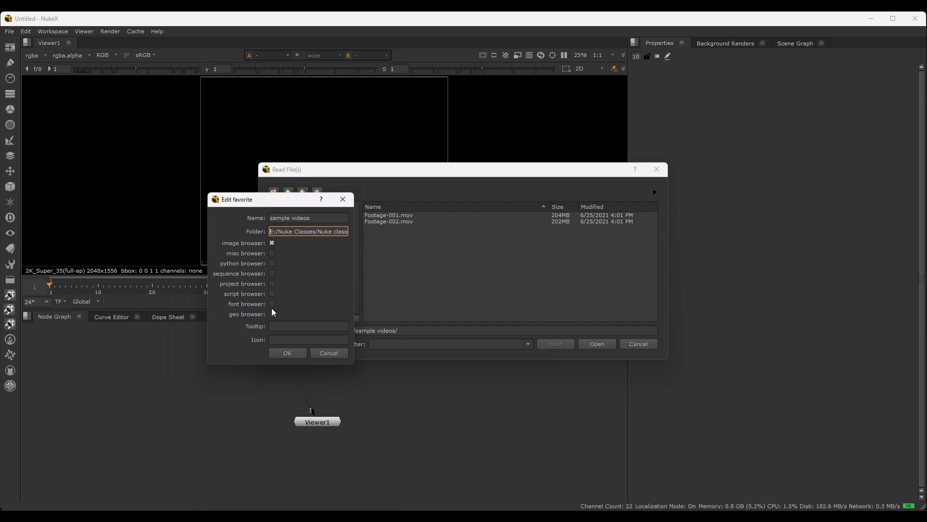
{"action": "left_click_drag", "start_coordinate": [292, 206], "coordinate": [426, 206]}
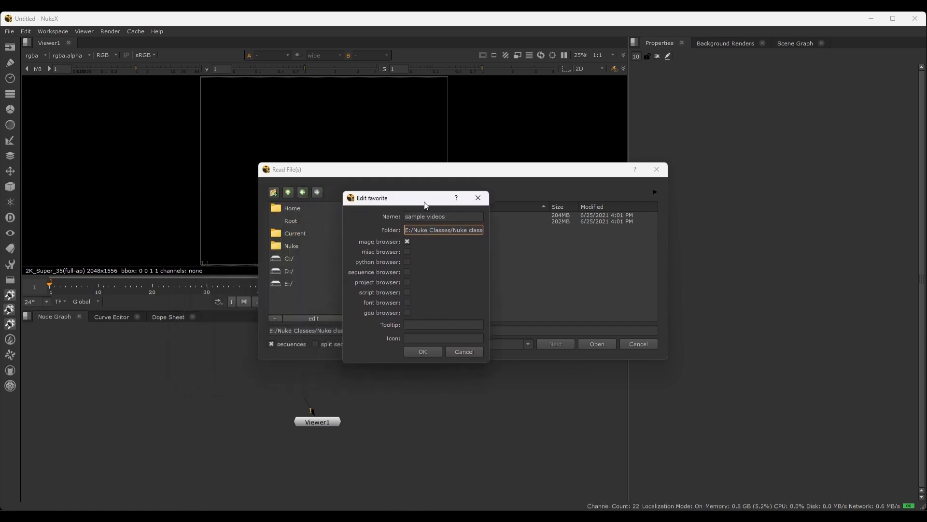
{"action": "left_click", "coordinate": [407, 252]}
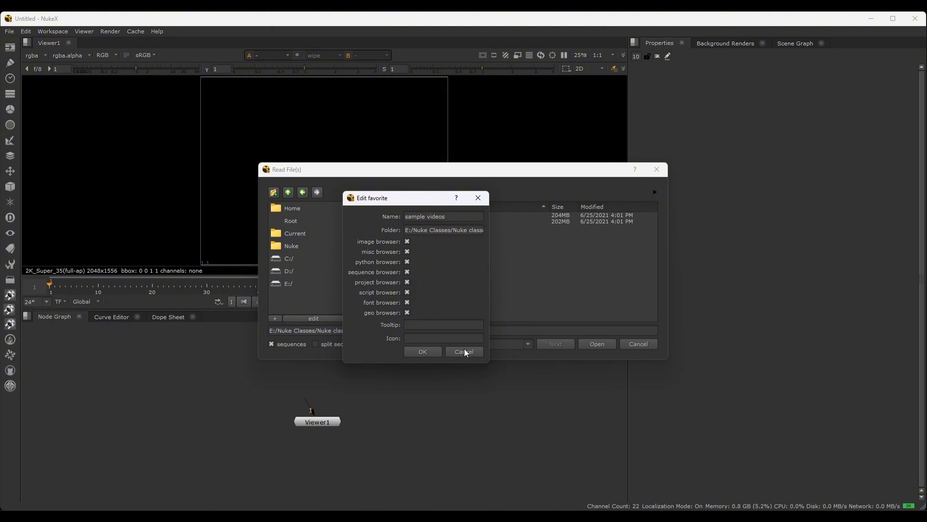
{"action": "left_click", "coordinate": [430, 350]}
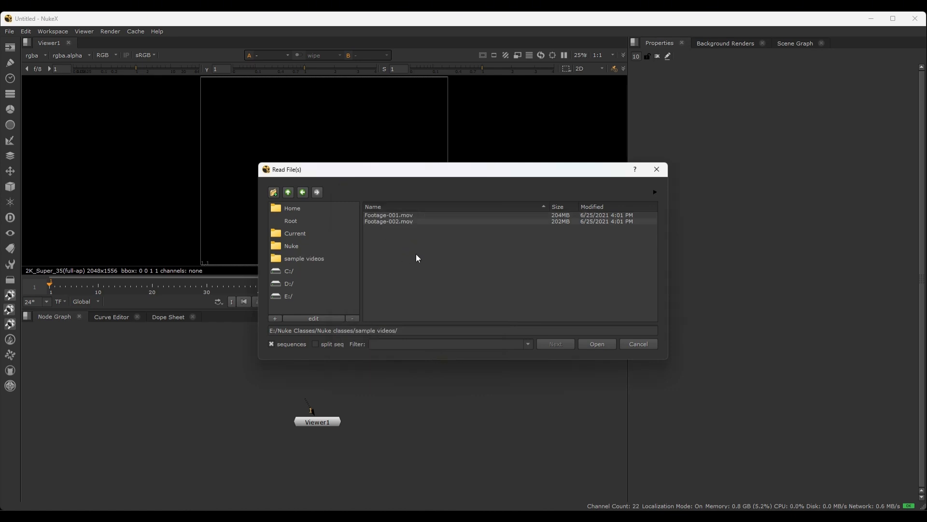
Switch to the C:/ drive, return through the sample videos favorite, and import Footage-001.mov
{"action": "left_click", "coordinate": [298, 275]}
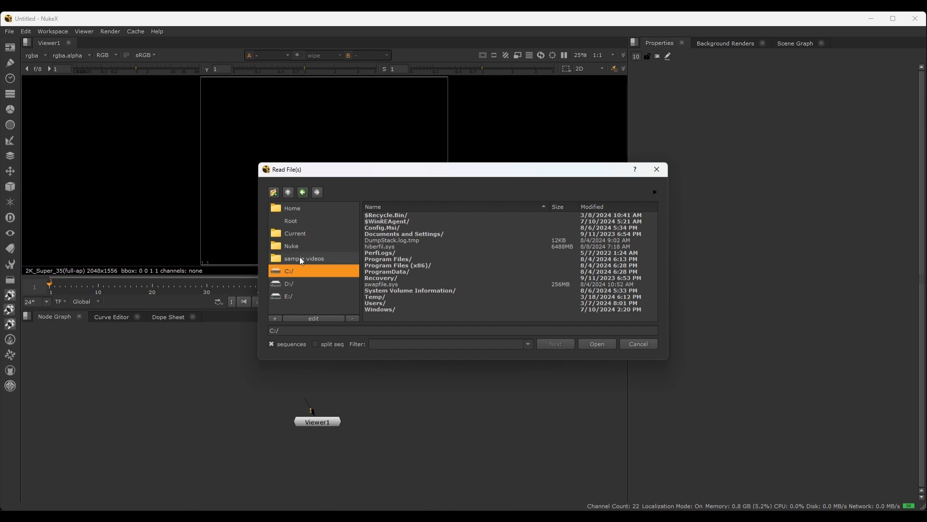
{"action": "left_click", "coordinate": [307, 261]}
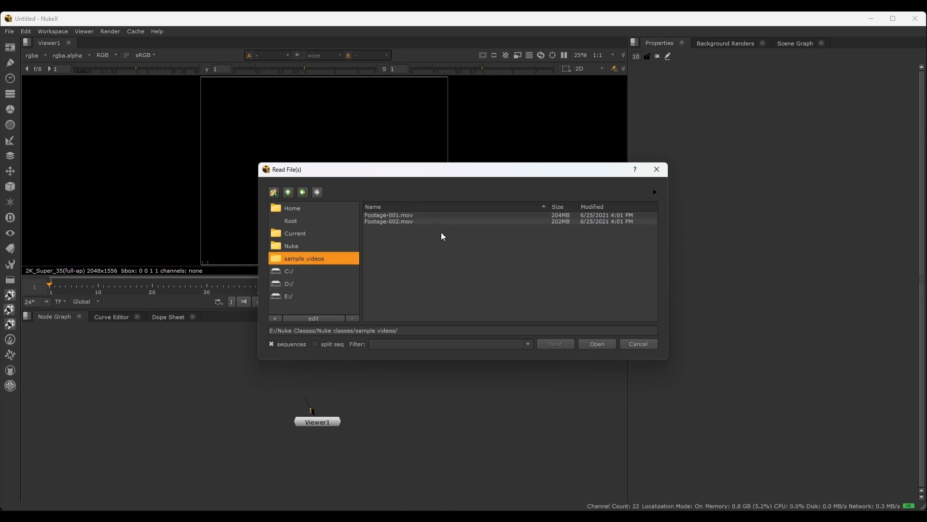
{"action": "left_click_drag", "start_coordinate": [414, 175], "coordinate": [366, 161]}
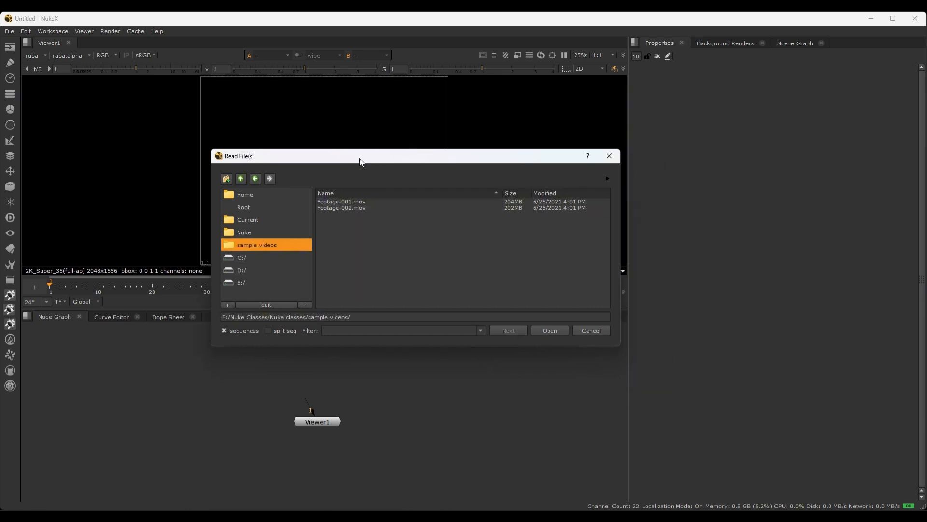
{"action": "left_click", "coordinate": [344, 201]}
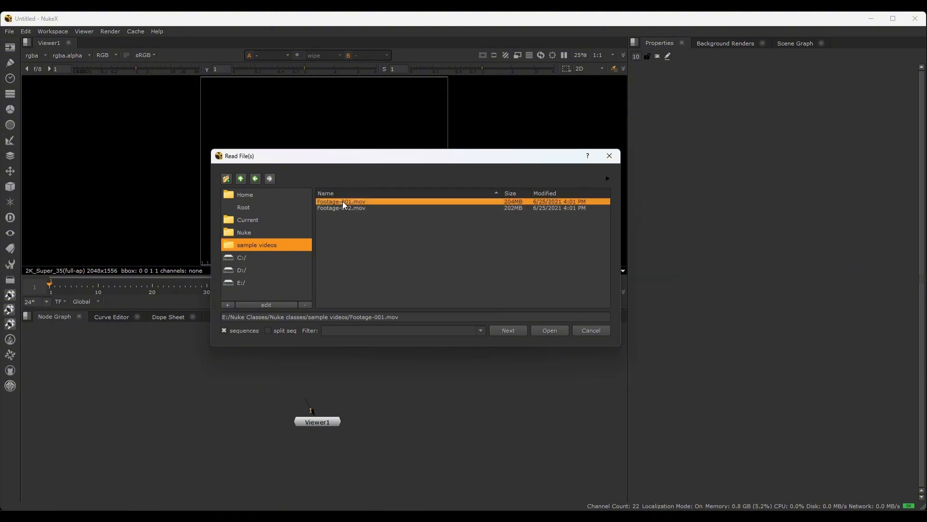
{"action": "left_click", "coordinate": [548, 331]}
Place Read1 above Viewer1 in the node graph, connect it to the viewer's first input, and deselect it
{"action": "left_click_drag", "start_coordinate": [174, 348], "coordinate": [320, 350]}
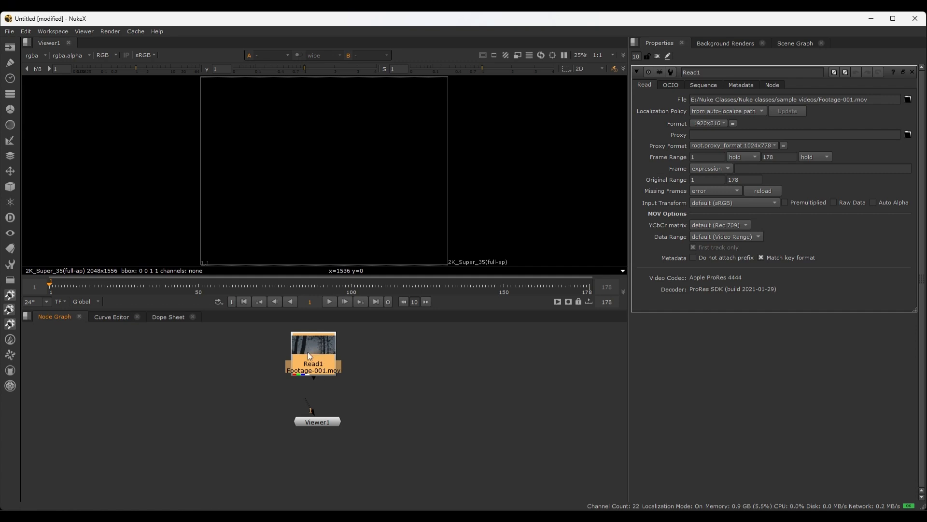
{"action": "key", "text": "1"}
{"action": "middle_click_drag", "start_coordinate": [307, 352], "coordinate": [307, 364]}
{"action": "scroll", "coordinate": [307, 363], "scroll_direction": "up", "scroll_amount": 1}
{"action": "left_click", "coordinate": [392, 392]}
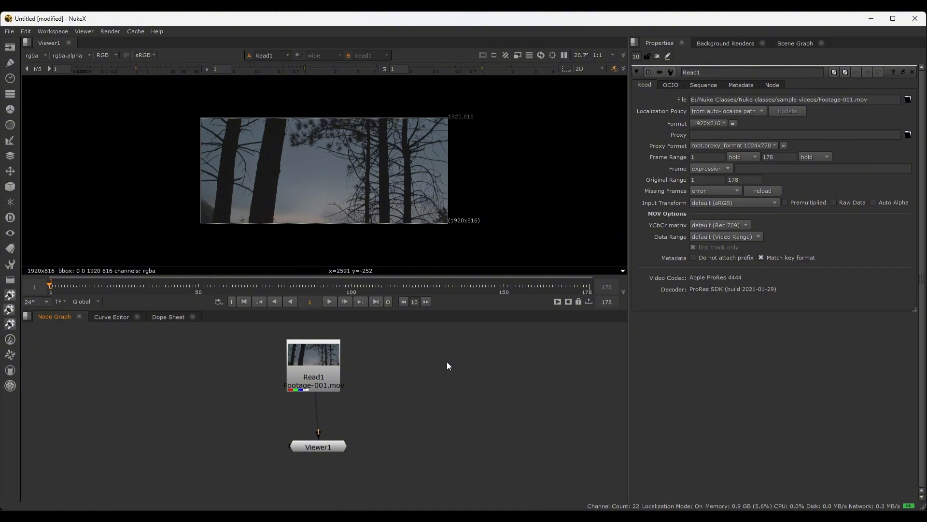
Open the project settings beside Read1's properties and align Read1 directly above Viewer1
{"action": "key", "text": "s"}
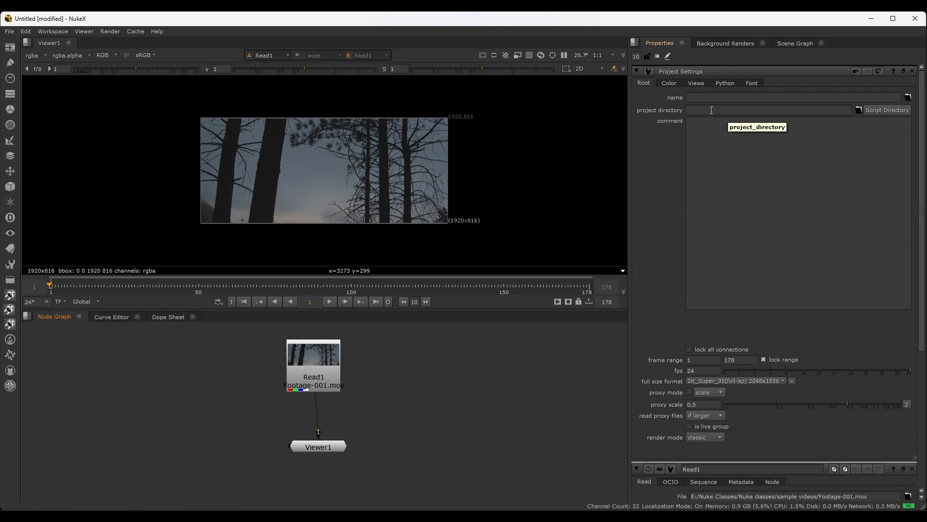
{"action": "scroll", "coordinate": [675, 259], "scroll_direction": "down", "scroll_amount": 3}
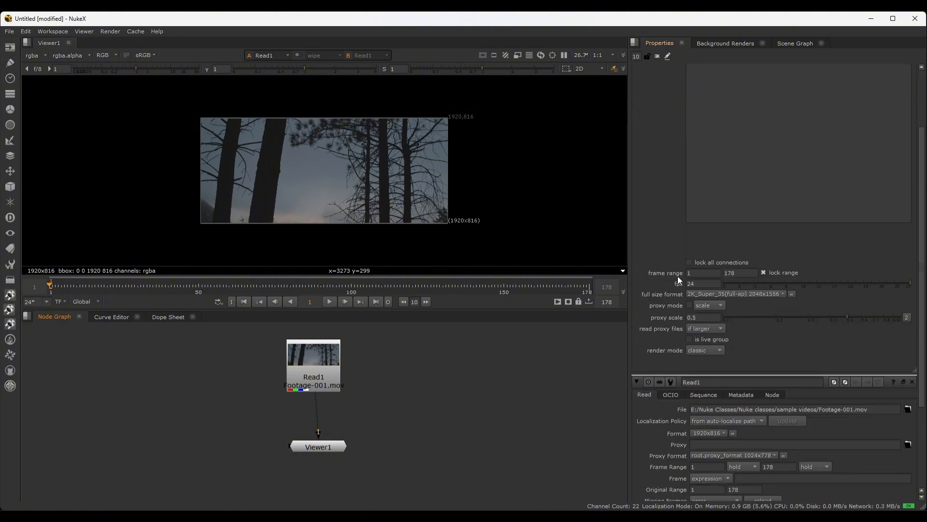
{"action": "left_click_drag", "start_coordinate": [325, 368], "coordinate": [329, 367]}
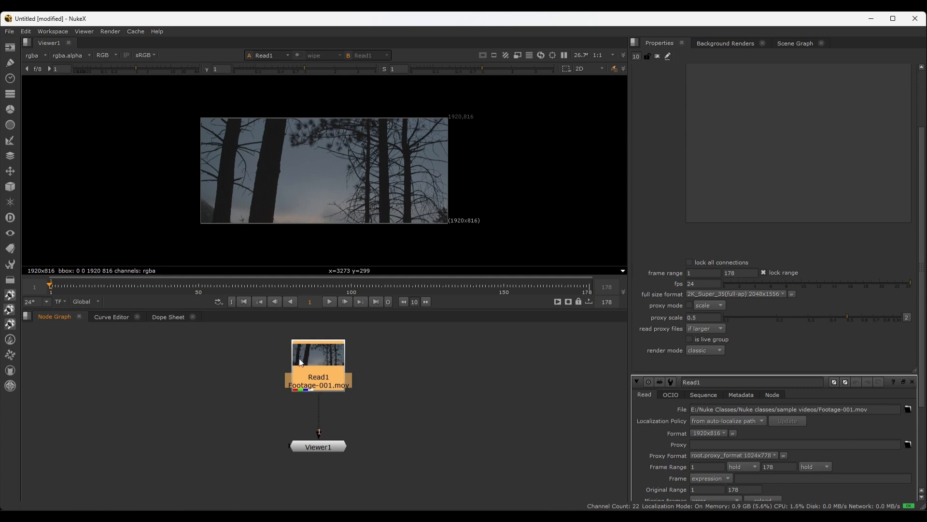
{"action": "scroll", "coordinate": [701, 461], "scroll_direction": "down", "scroll_amount": 1}
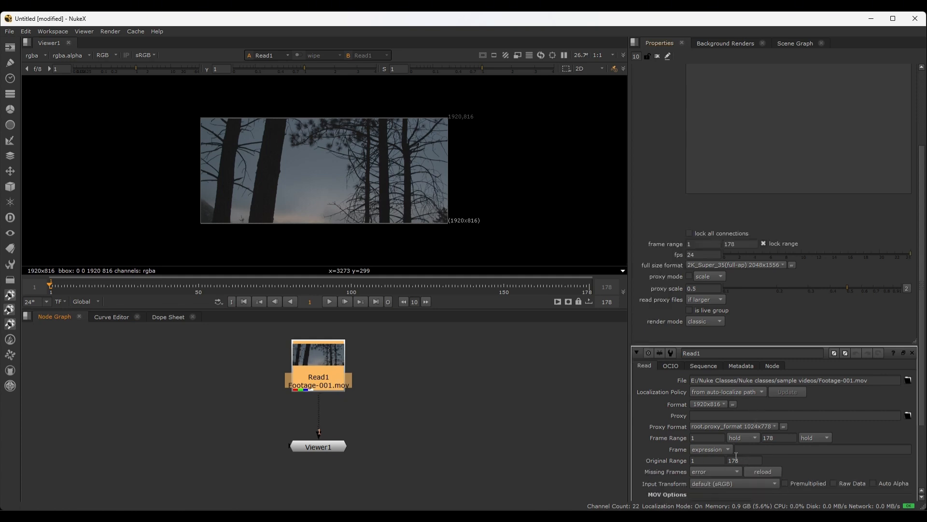
Set the last frame of the project frame range to 100
{"action": "left_click", "coordinate": [744, 245]}
{"action": "key", "text": "BackSpace"}
Set the project frame range's end back to the clip length of 178 frames
{"action": "key", "text": "BackSpace"}
{"action": "type", "text": "00"}
{"action": "key", "text": "Return"}
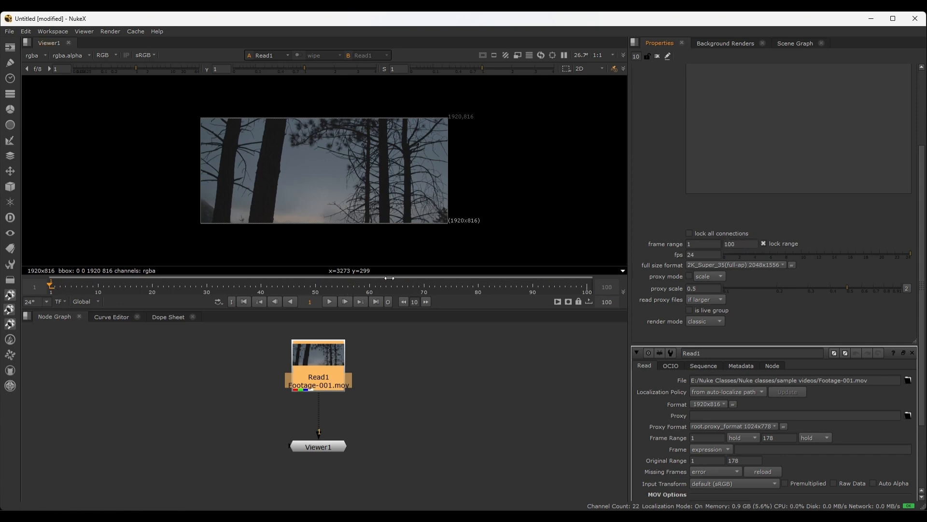
{"action": "left_click", "coordinate": [741, 246]}
{"action": "key", "text": "BackSpace"}
{"action": "key", "text": "BackSpace"}
{"action": "key", "text": "BackSpace"}
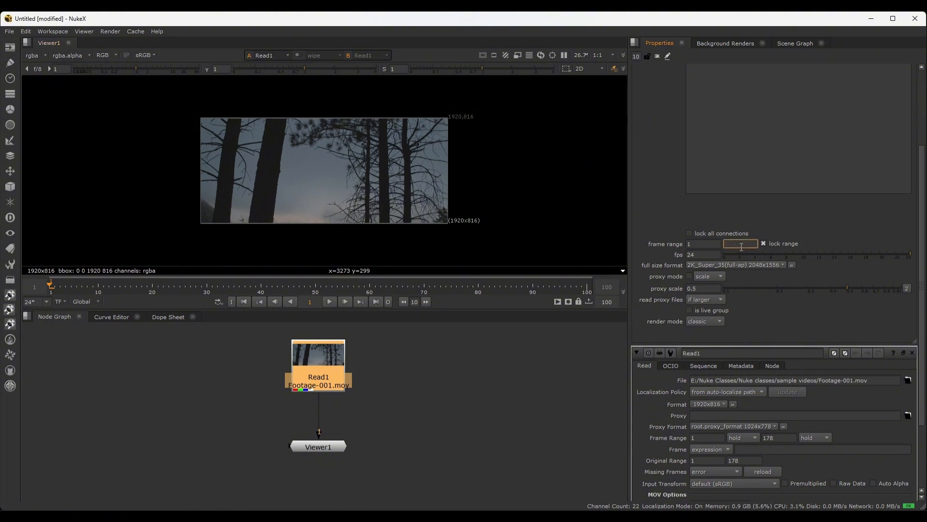
{"action": "type", "text": "178"}
{"action": "key", "text": "Return"}
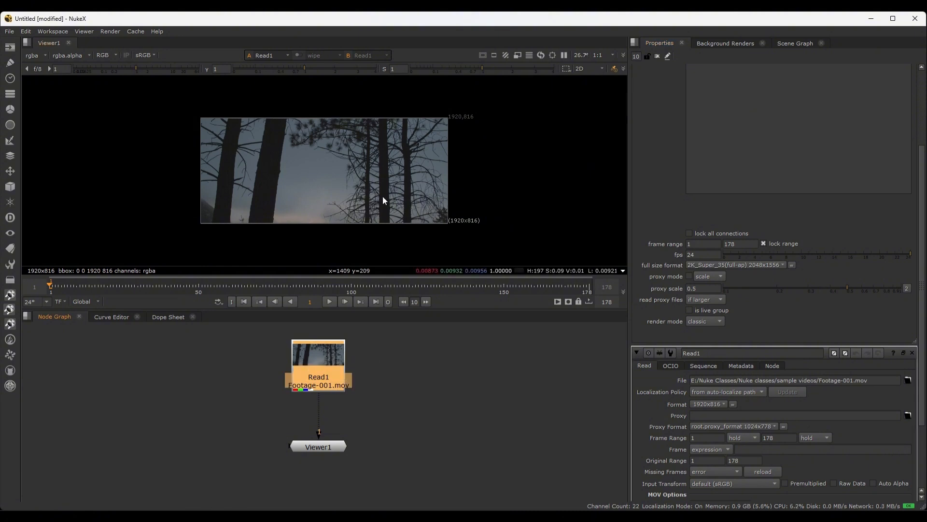
Bring up the project settings again and check the footage's frame rate in Read1's metadata
{"action": "key", "text": "s"}
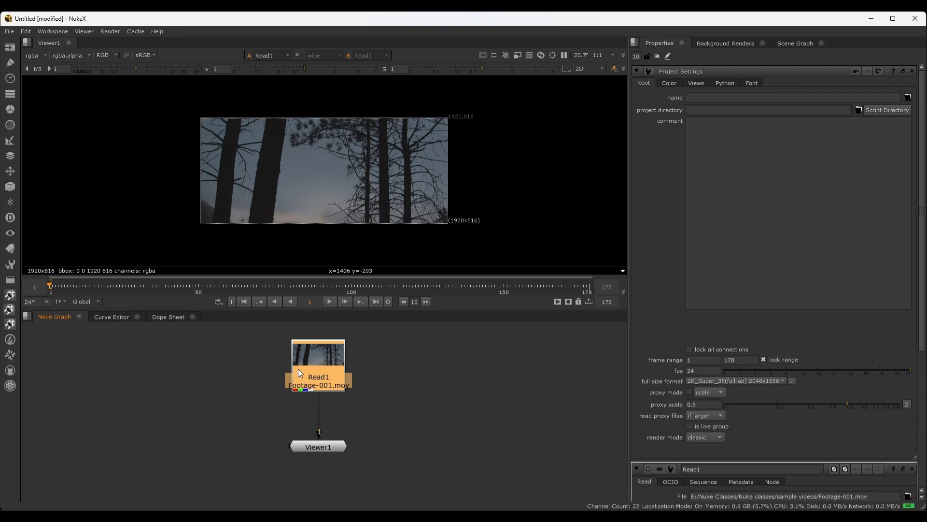
{"action": "scroll", "coordinate": [754, 416], "scroll_direction": "down", "scroll_amount": 2}
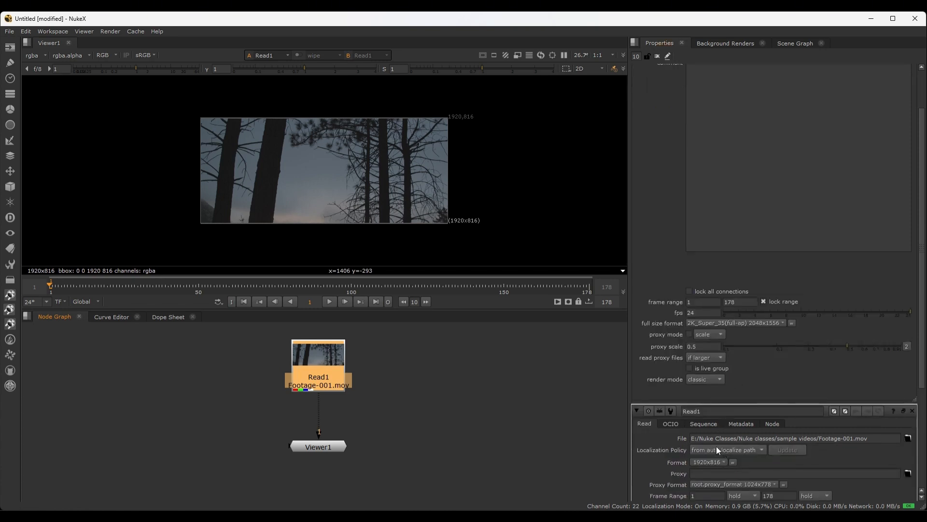
{"action": "scroll", "coordinate": [717, 446], "scroll_direction": "down", "scroll_amount": 1}
{"action": "left_click", "coordinate": [709, 395]}
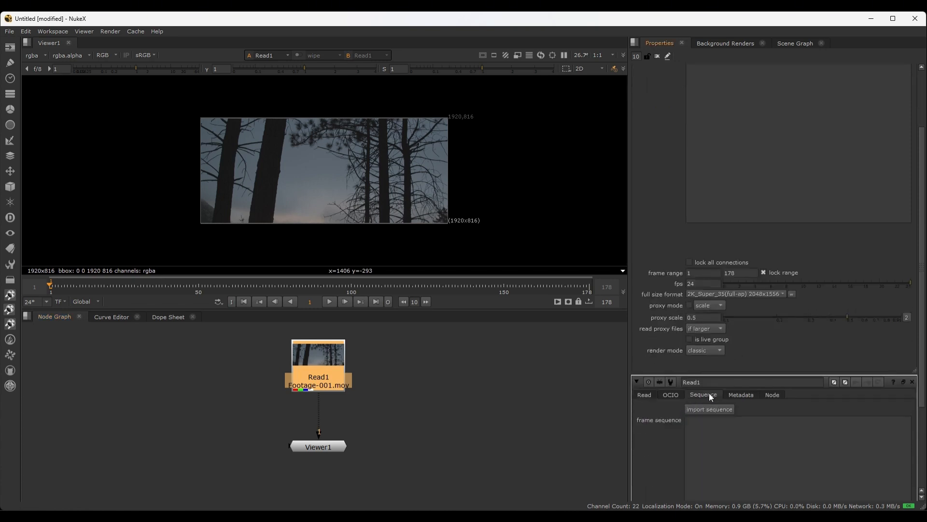
{"action": "left_click", "coordinate": [745, 394]}
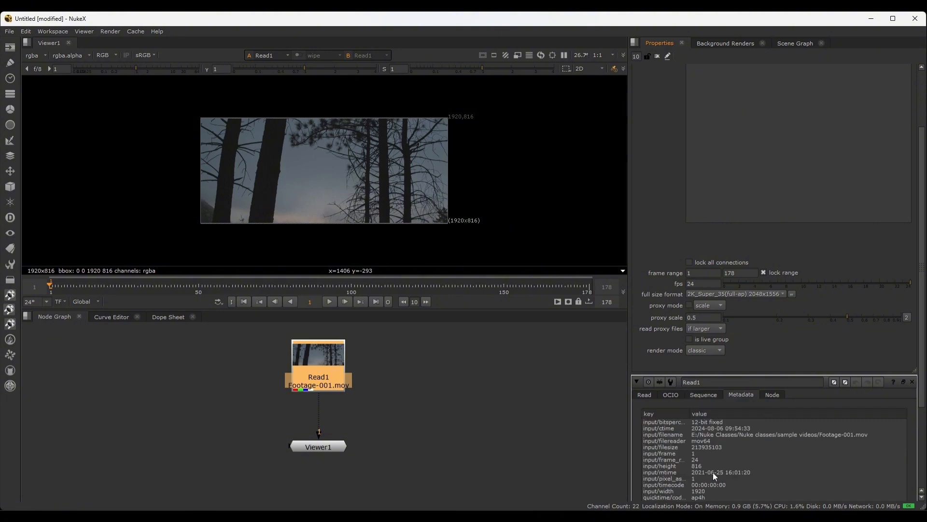
{"action": "left_click", "coordinate": [696, 461]}
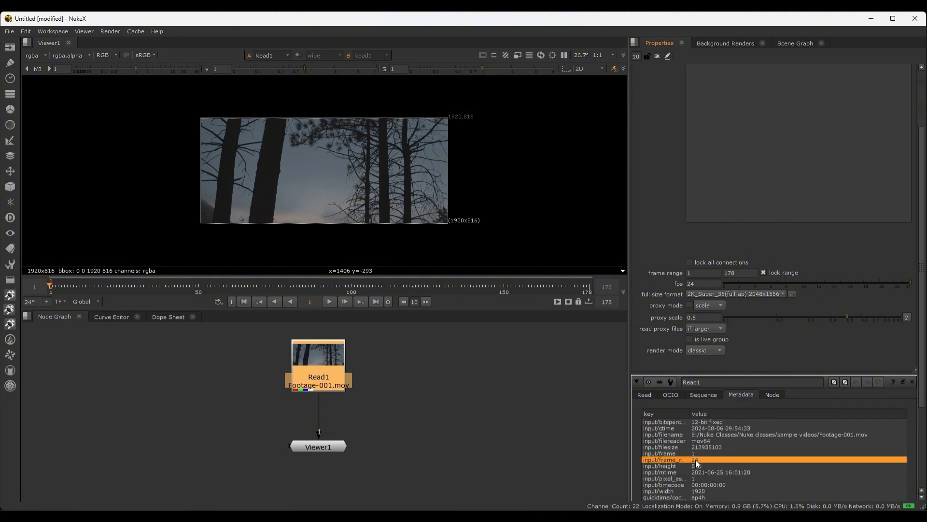
{"action": "left_click", "coordinate": [557, 399]}
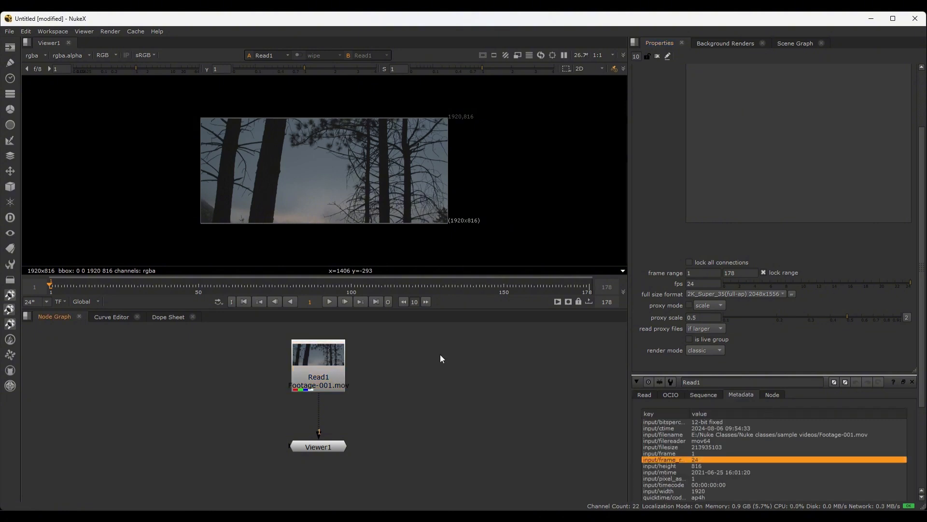
Open Read1's properties in a floating window, review its read, OCIO, sequence and metadata information, and close it
{"action": "left_click", "coordinate": [327, 373]}
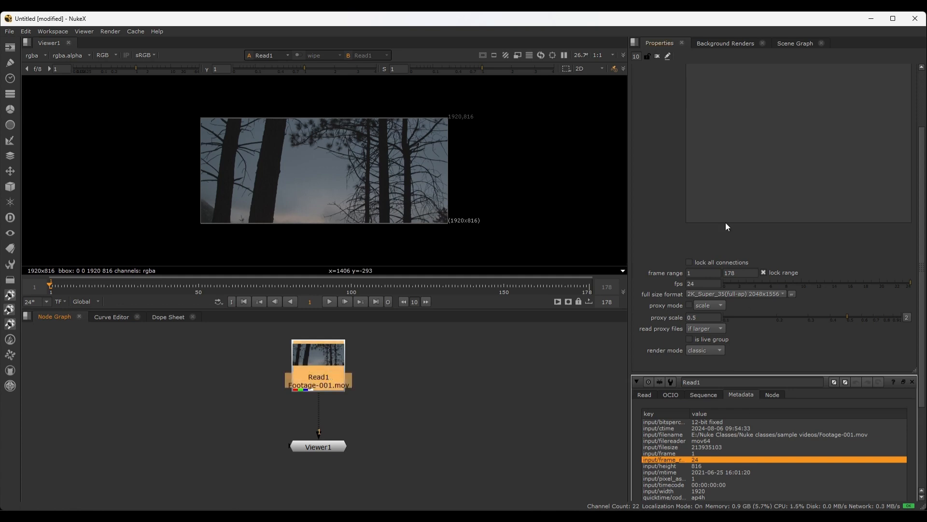
{"action": "scroll", "coordinate": [726, 226], "scroll_direction": "down", "scroll_amount": 5}
{"action": "scroll", "coordinate": [726, 405], "scroll_direction": "up", "scroll_amount": 8}
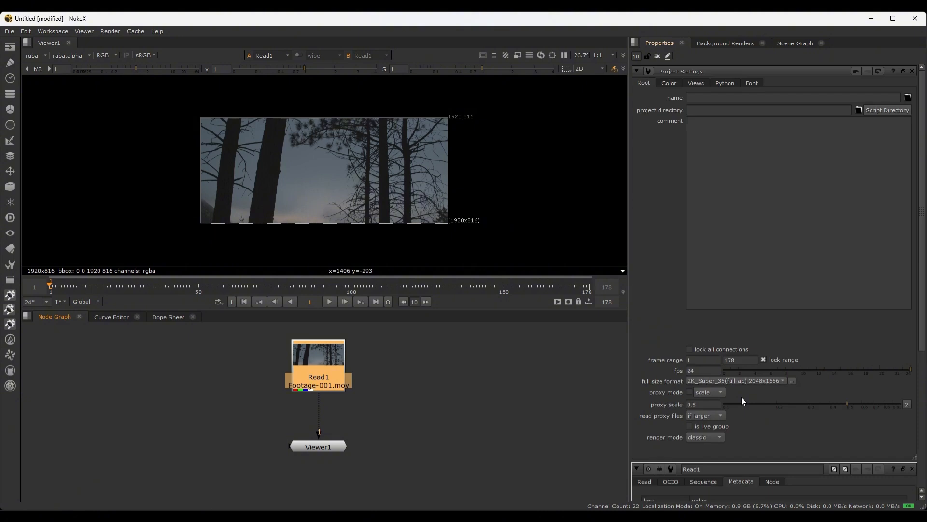
{"action": "left_click", "coordinate": [732, 389]}
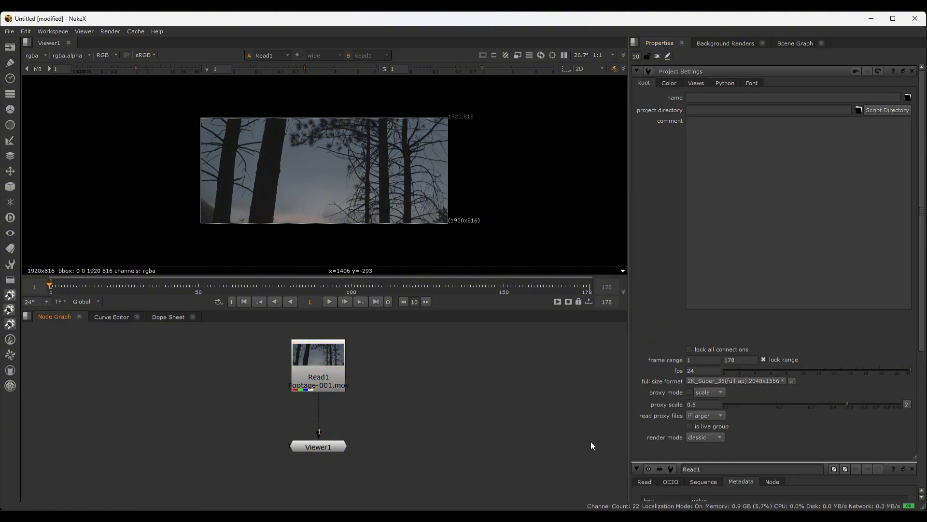
{"action": "left_click", "coordinate": [315, 370]}
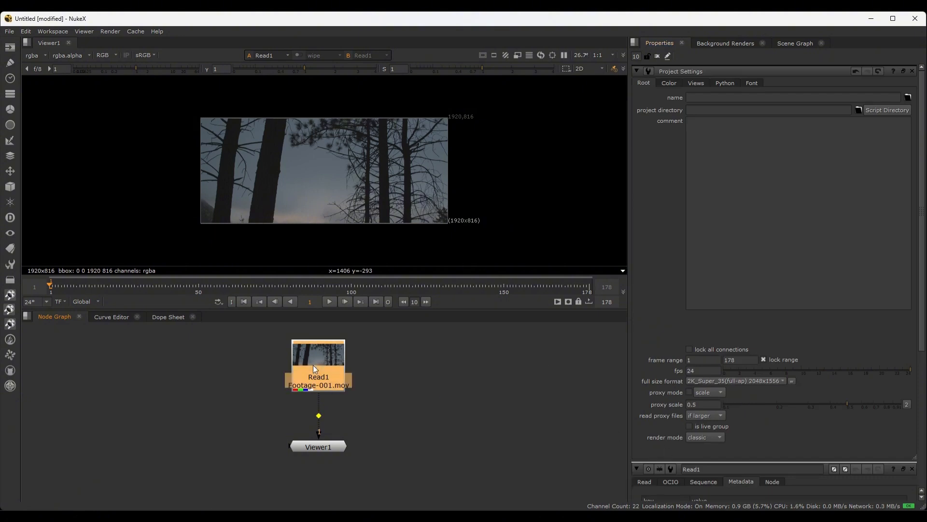
{"action": "double_click", "coordinate": [313, 365], "text": "ctrl"}
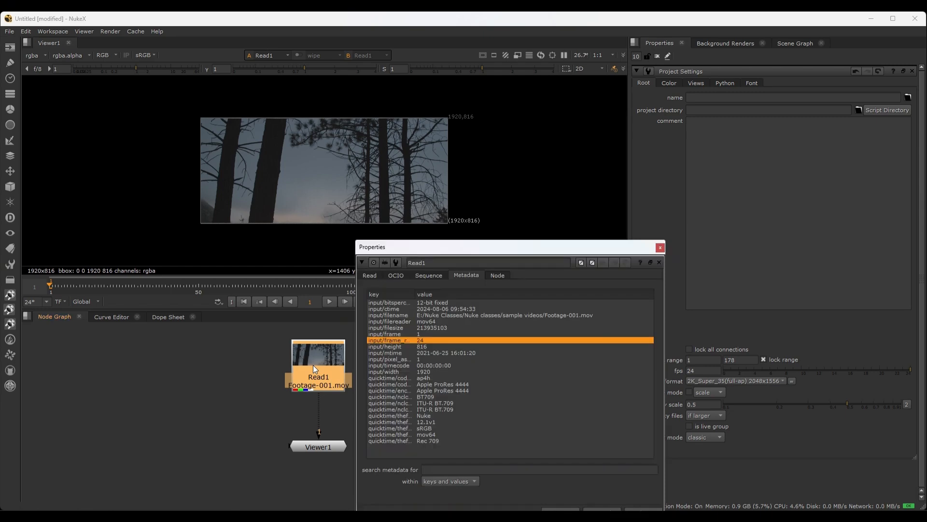
{"action": "left_click_drag", "start_coordinate": [418, 252], "coordinate": [278, 199]}
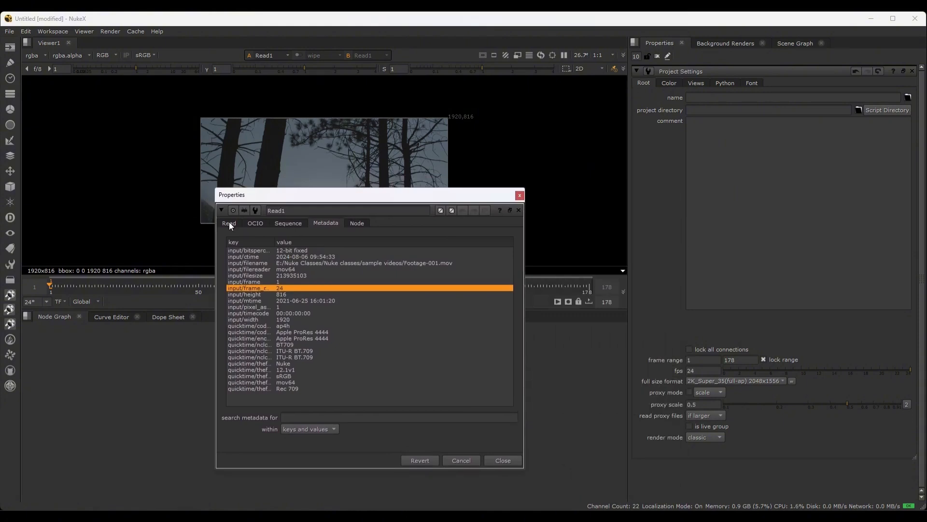
{"action": "left_click", "coordinate": [229, 223]}
{"action": "left_click", "coordinate": [249, 225]}
{"action": "left_click", "coordinate": [295, 225]}
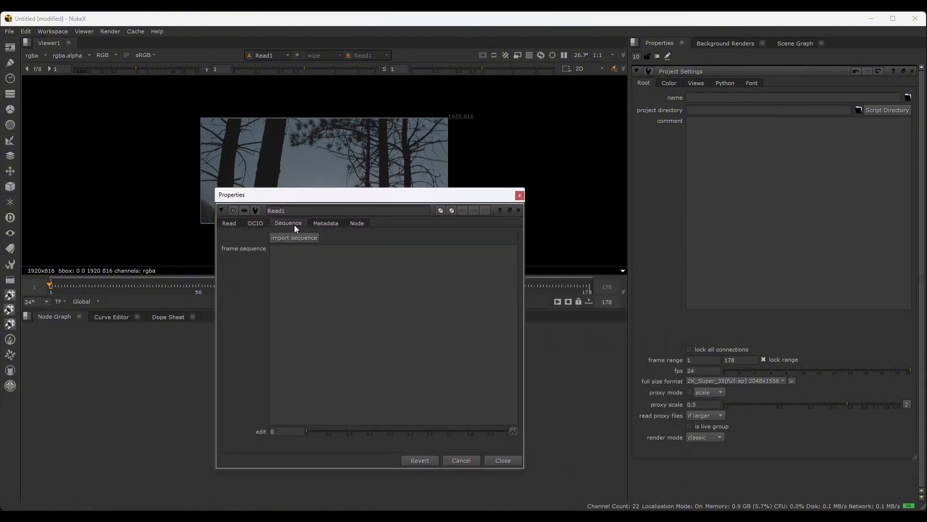
{"action": "left_click", "coordinate": [320, 225]}
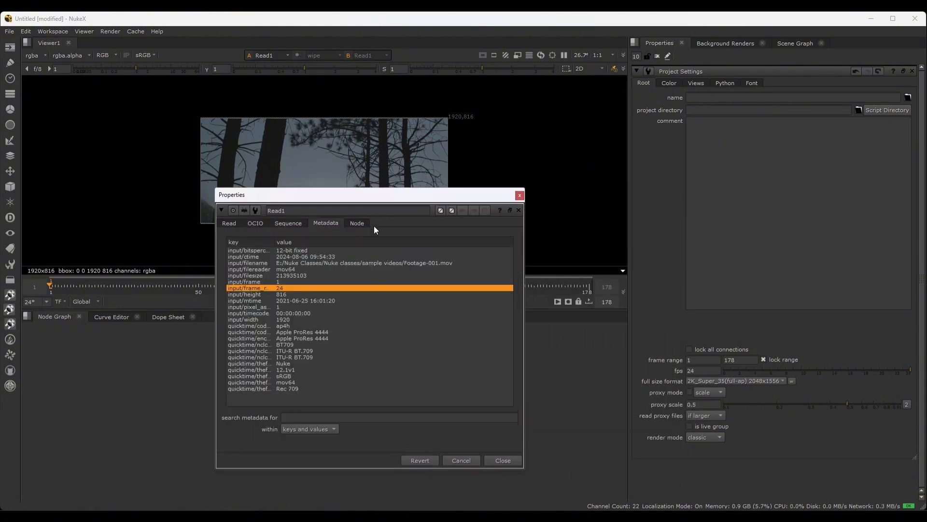
{"action": "left_click_drag", "start_coordinate": [369, 195], "coordinate": [522, 172]}
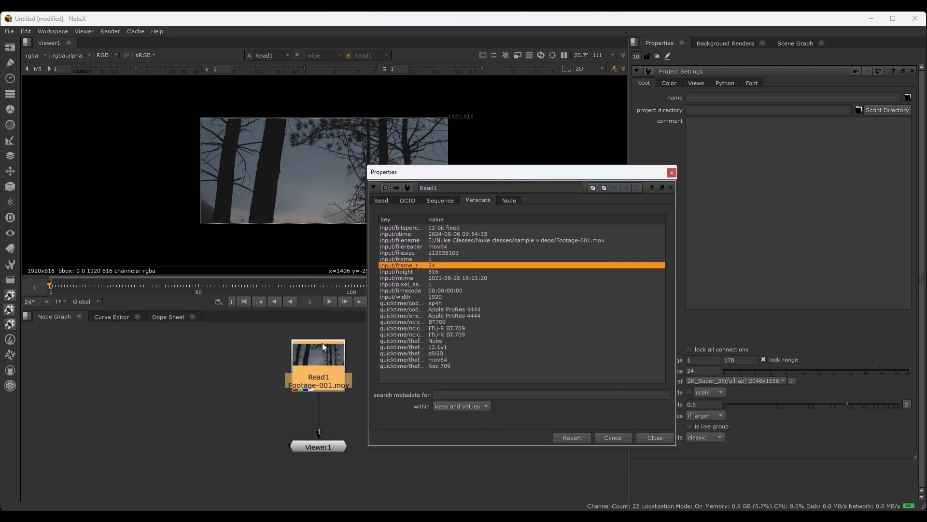
{"action": "left_click", "coordinate": [654, 439]}
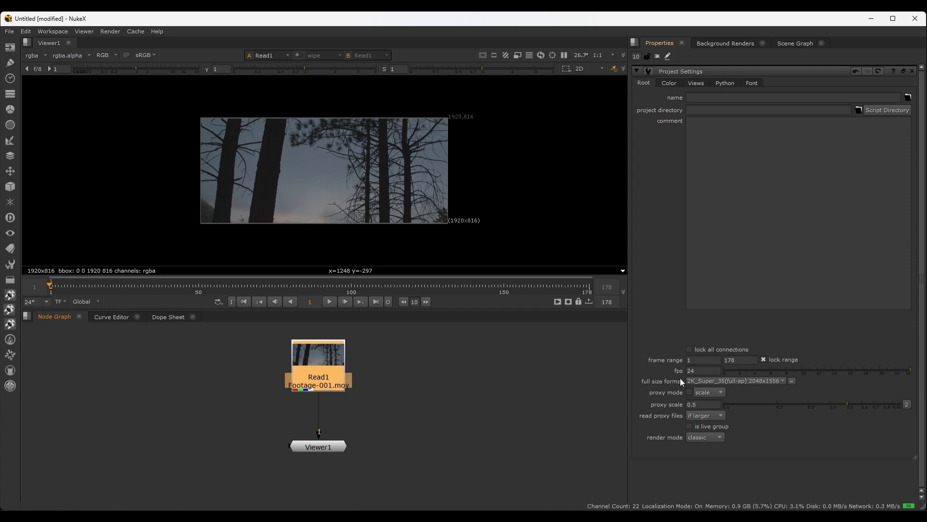
Set the project's full size format to 1920x816 to match the footage
{"action": "left_click", "coordinate": [713, 381]}
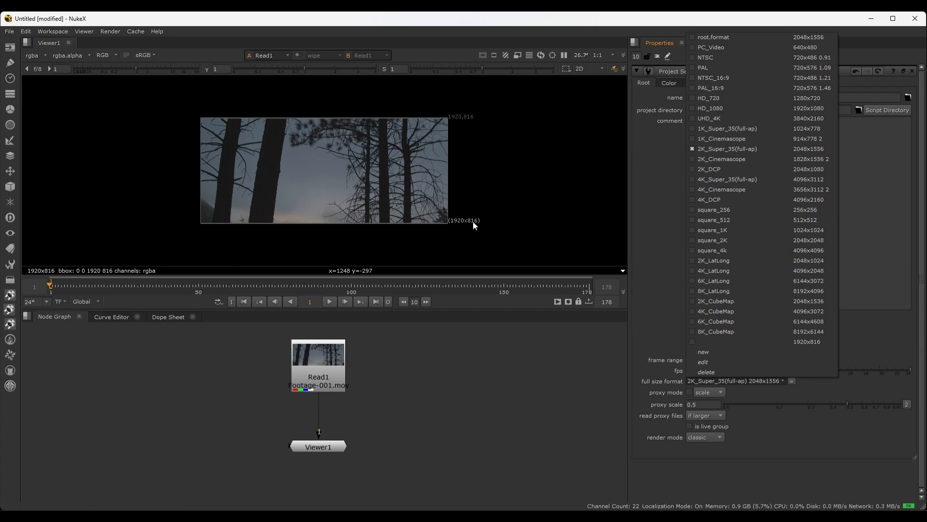
{"action": "left_click", "coordinate": [701, 341]}
{"action": "middle_click_drag", "start_coordinate": [598, 405], "coordinate": [549, 407]}
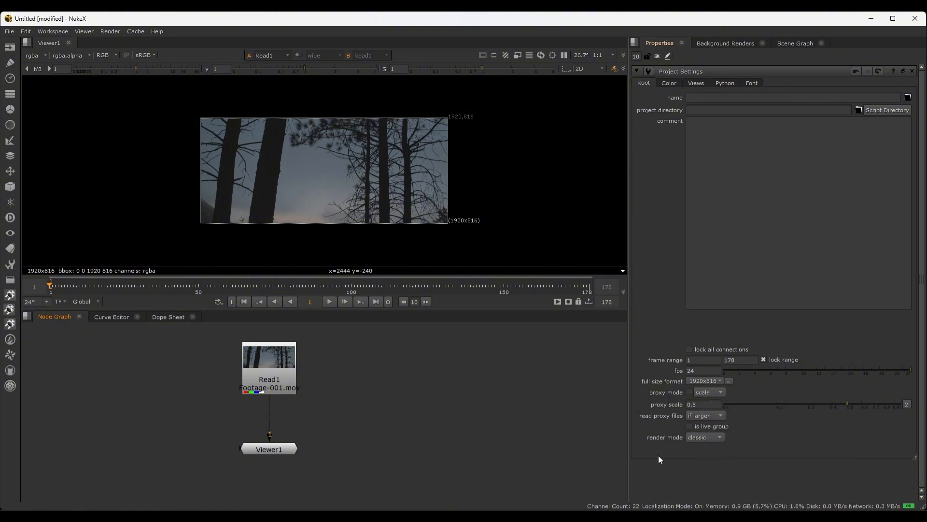
{"action": "scroll", "coordinate": [398, 394], "scroll_direction": "down", "scroll_amount": 3}
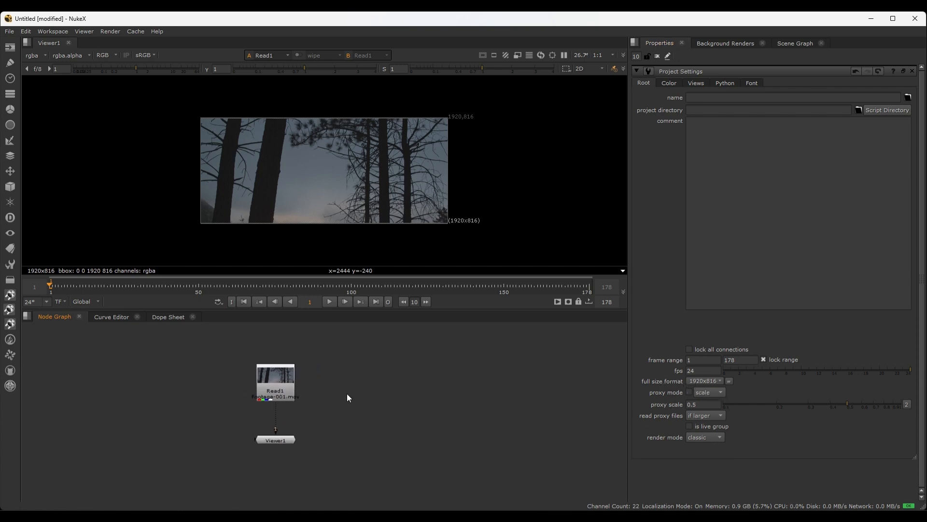
Add a CheckerBoard node beside Read1 and show it through the Viewer's second input
{"action": "left_click_drag", "start_coordinate": [275, 377], "coordinate": [275, 369]}
{"action": "left_click", "coordinate": [310, 369]}
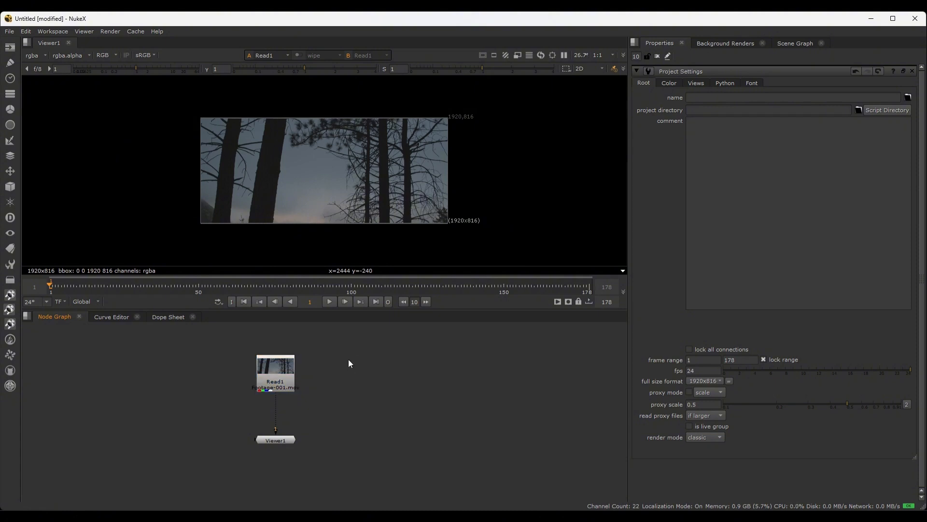
{"action": "key", "text": "Tab"}
{"action": "type", "text": "chec"}
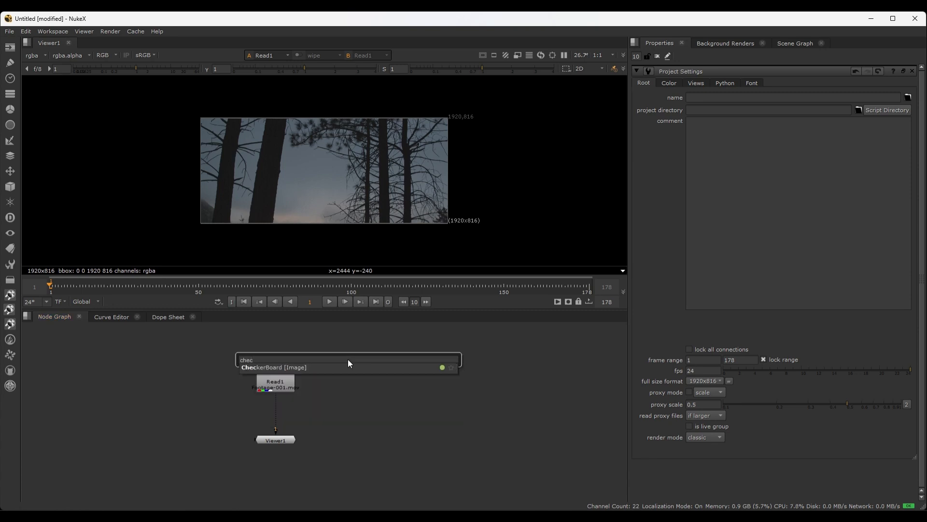
{"action": "key", "text": "Return"}
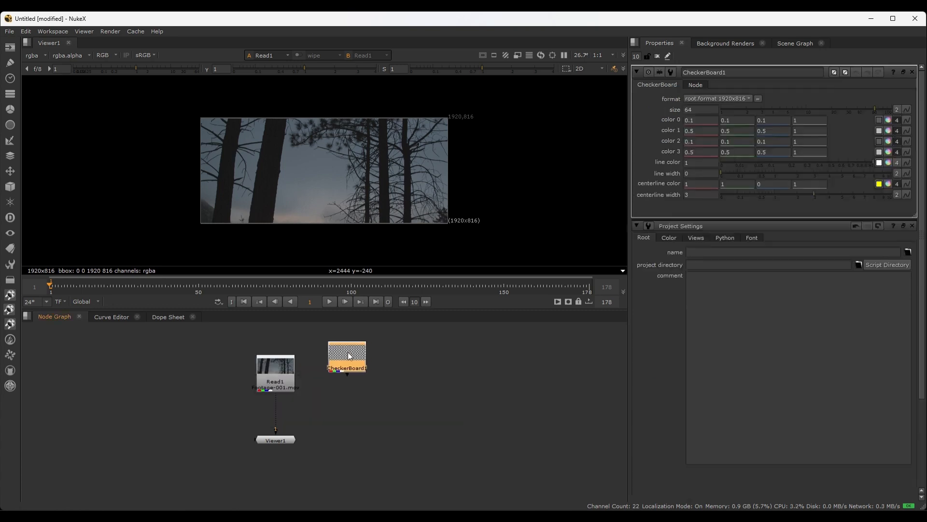
{"action": "left_click_drag", "start_coordinate": [350, 356], "coordinate": [347, 375]}
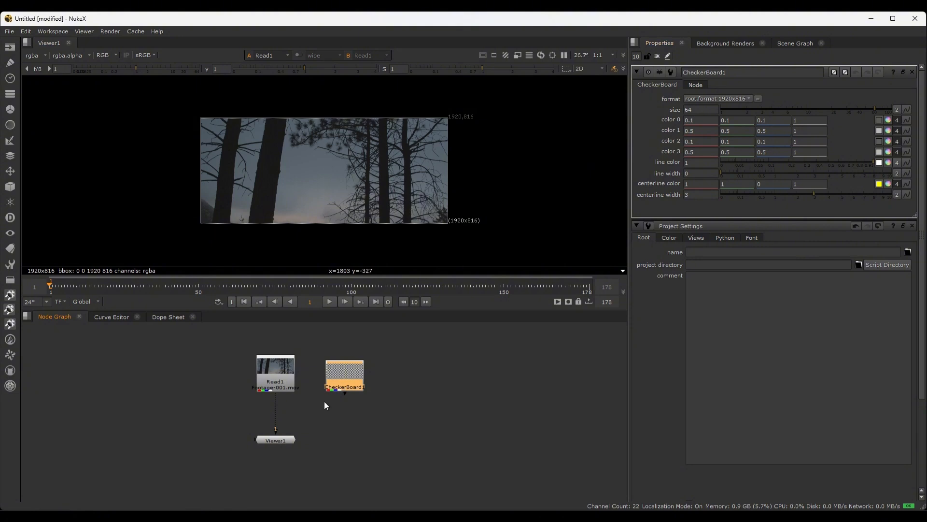
{"action": "key", "text": "2"}
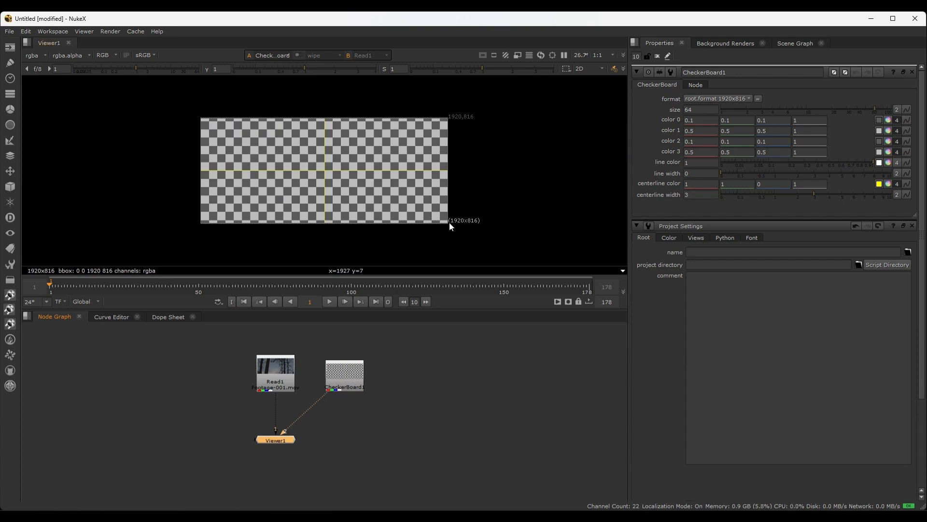
Add an unconnected Blur node, show it through the Viewer's third input, and place it beside the CheckerBoard
{"action": "left_click", "coordinate": [404, 410]}
{"action": "key", "text": "Tab"}
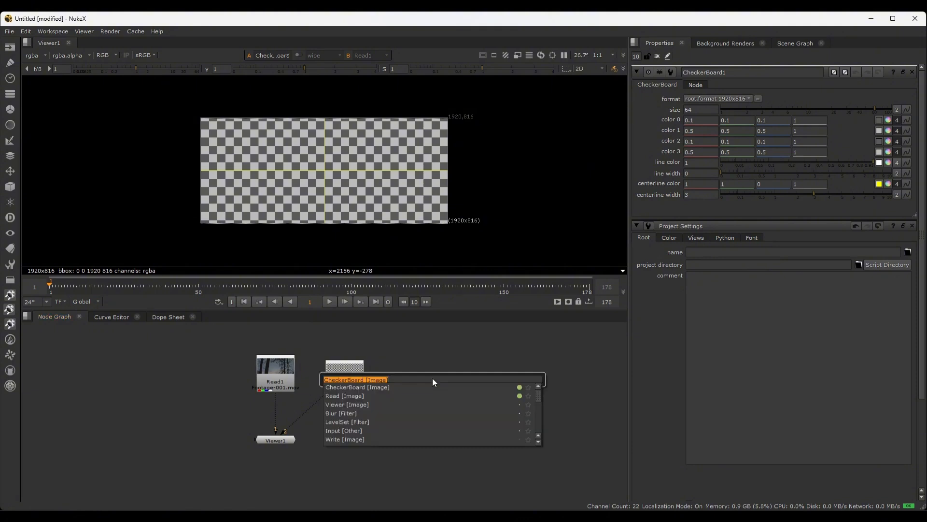
{"action": "type", "text": "blur"}
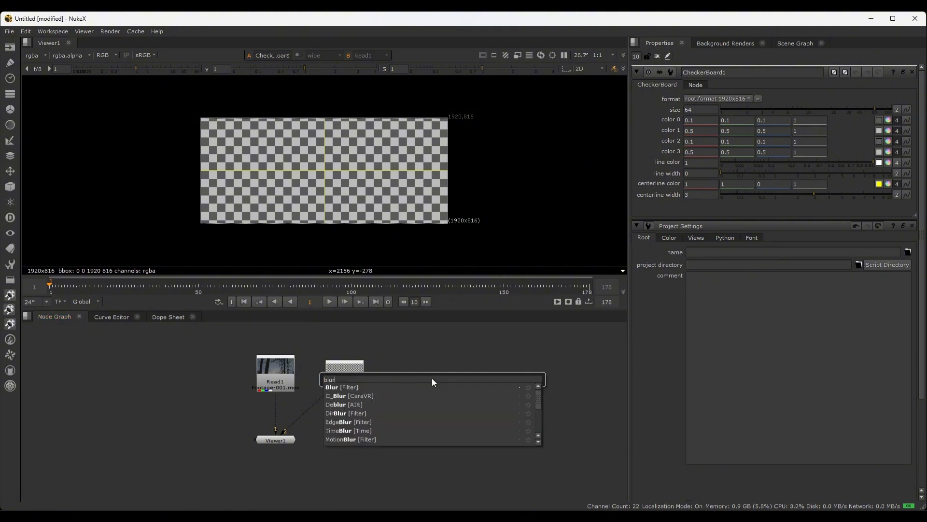
{"action": "left_click", "coordinate": [388, 387]}
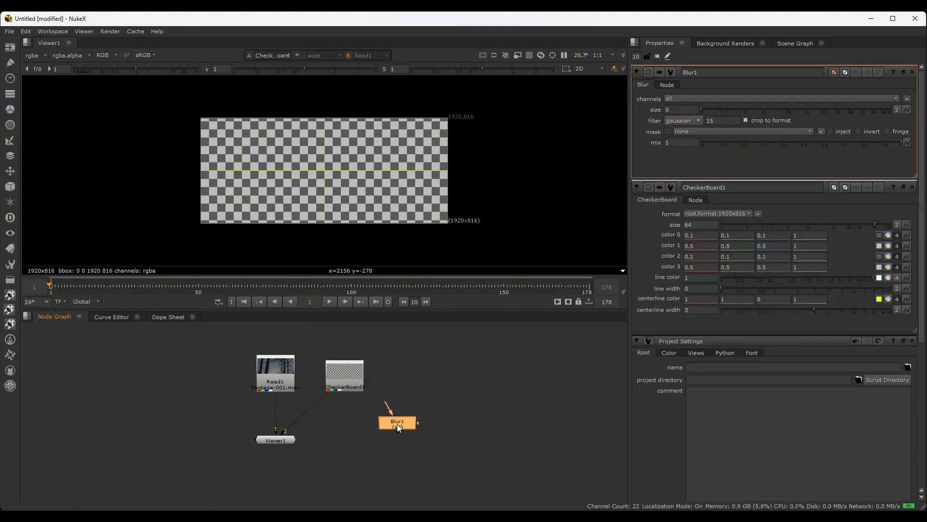
{"action": "key", "text": "3"}
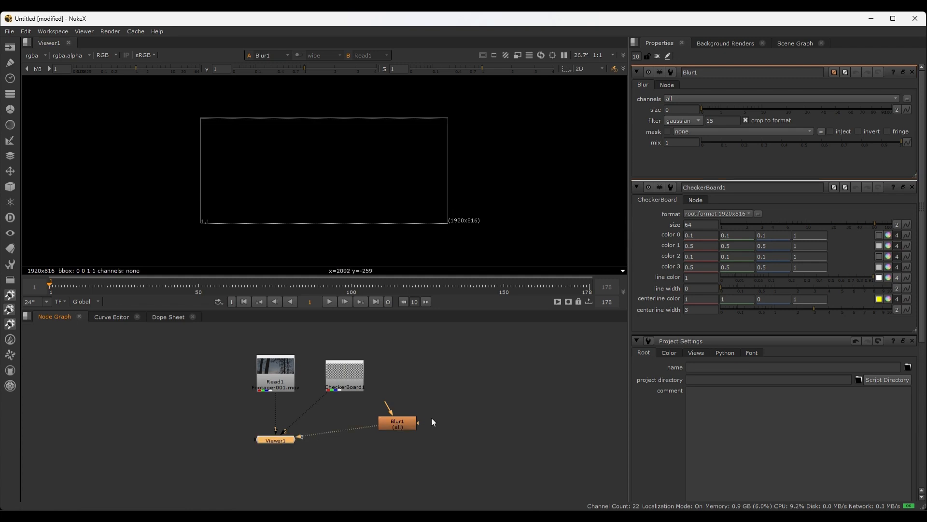
{"action": "left_click_drag", "start_coordinate": [399, 421], "coordinate": [403, 387]}
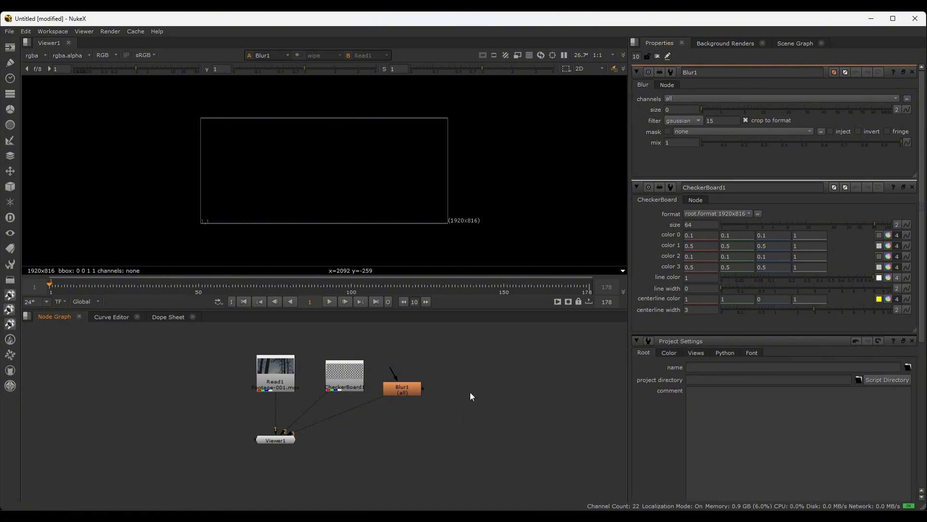
Set the project's full size format to 2K_Super_35(full-ap) 2048x1556
{"action": "key", "text": "s"}
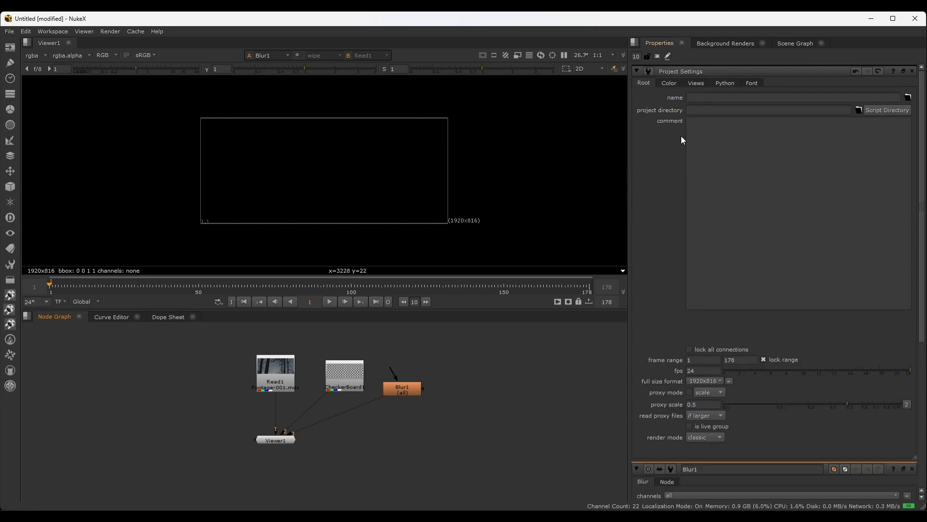
{"action": "left_click", "coordinate": [701, 381]}
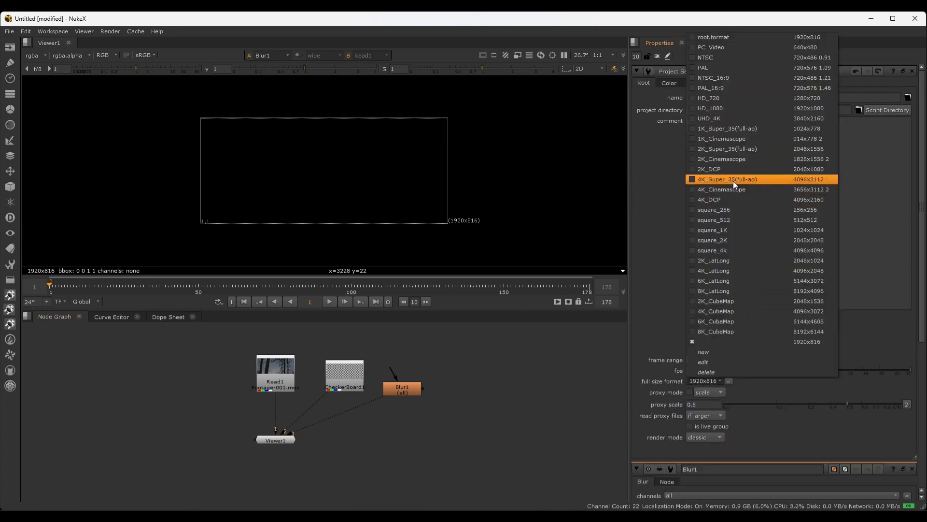
{"action": "left_click", "coordinate": [718, 149]}
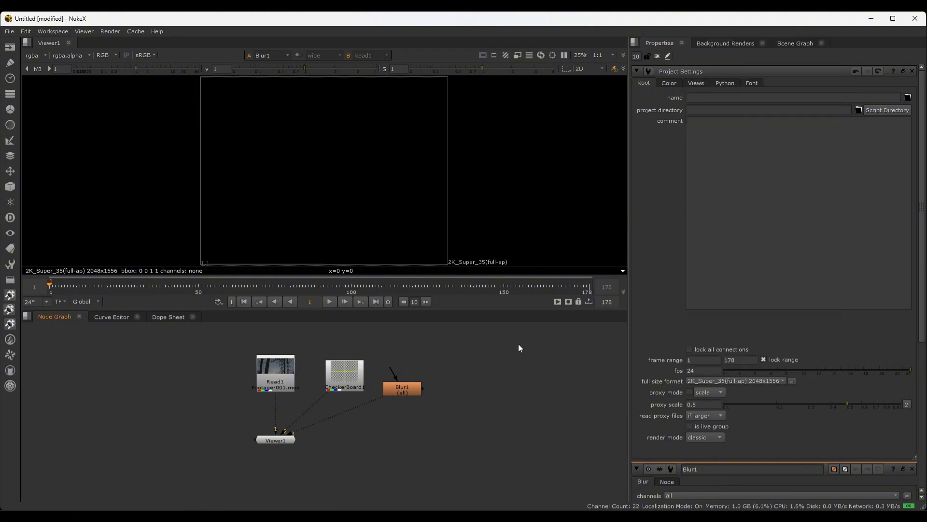
Compare the output formats of Read1, the CheckerBoard and the Blur by viewing each through its Viewer input
{"action": "scroll", "coordinate": [501, 225], "scroll_direction": "down", "scroll_amount": 1}
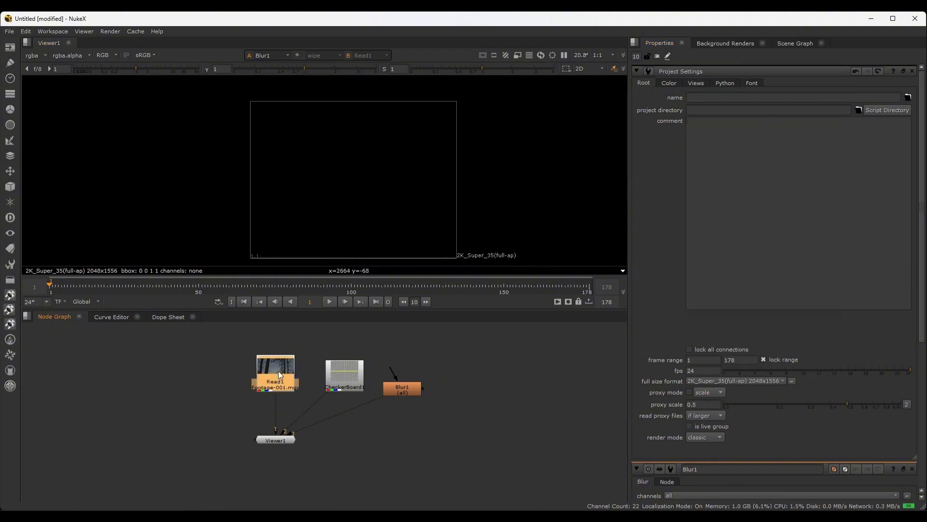
{"action": "key", "text": "1"}
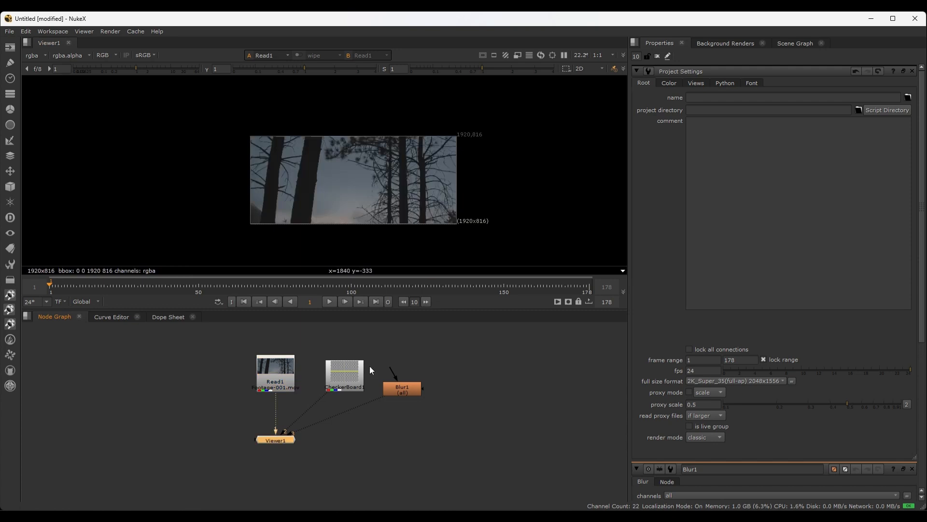
{"action": "key", "text": "2"}
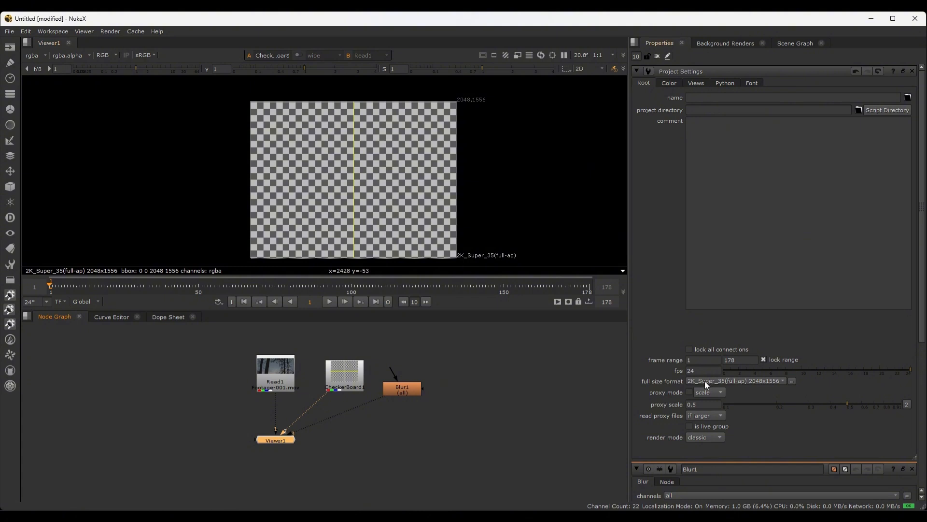
{"action": "left_click", "coordinate": [398, 391]}
{"action": "key", "text": "3"}
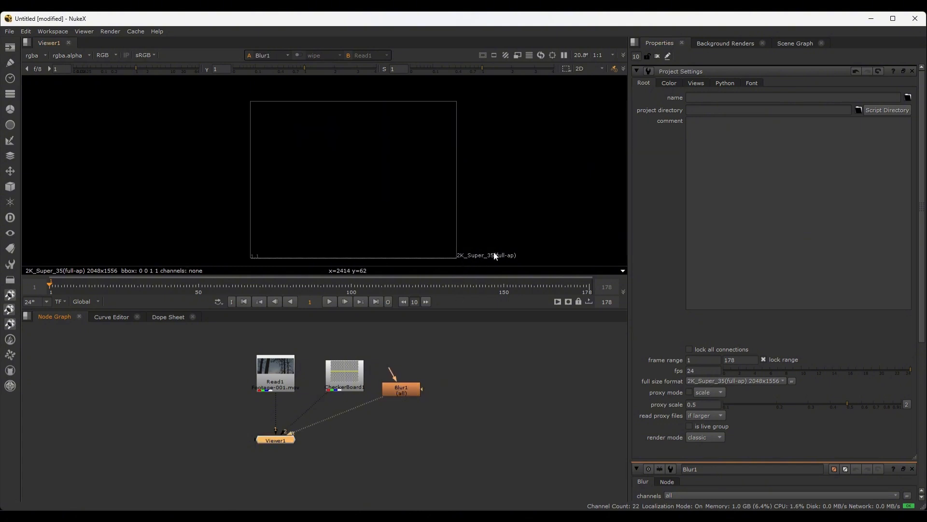
Set the project's full size format back to 1920x816
{"action": "left_click", "coordinate": [436, 367]}
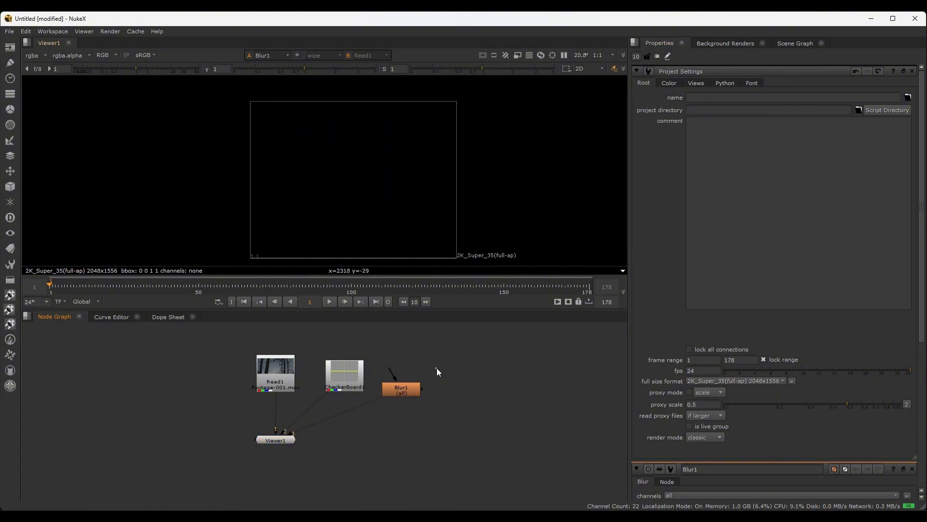
{"action": "left_click", "coordinate": [698, 379]}
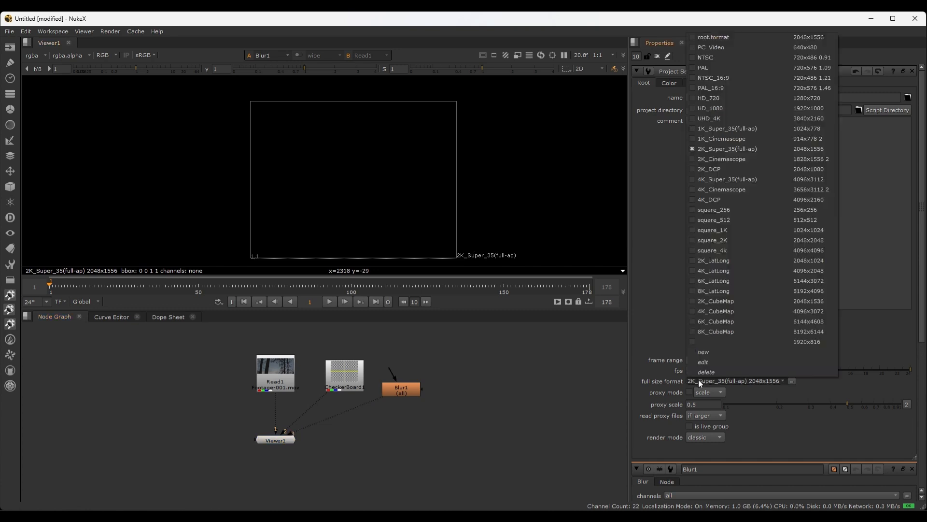
{"action": "left_click", "coordinate": [697, 341]}
Delete the Blur and CheckerBoard nodes from the node graph
{"action": "left_click", "coordinate": [398, 392]}
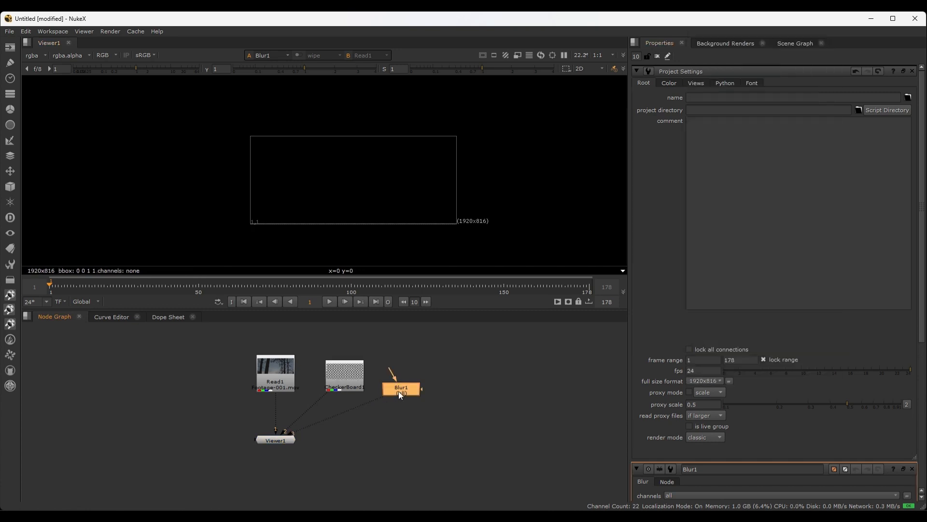
{"action": "key", "text": "Delete"}
{"action": "left_click", "coordinate": [358, 376]}
{"action": "key", "text": "Delete"}
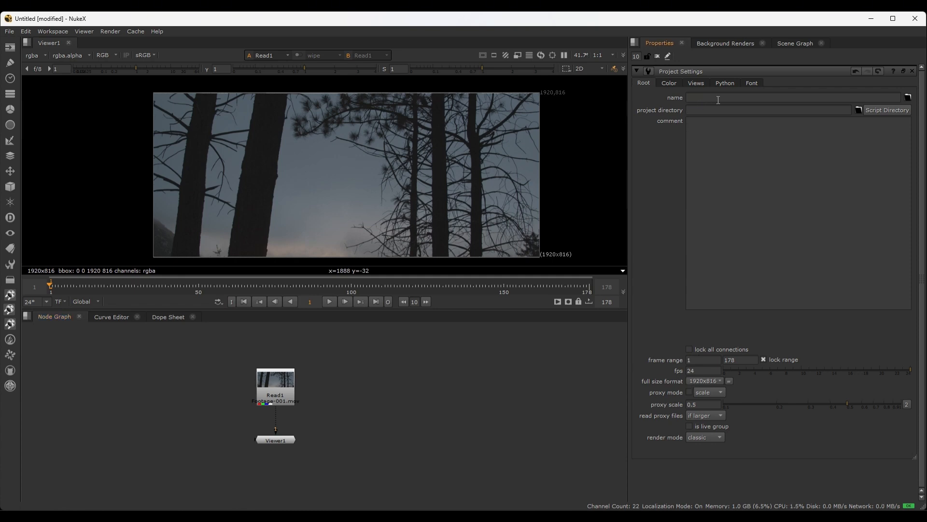
Name the project Test and set its project directory to the script directory
{"action": "left_click", "coordinate": [717, 110]}
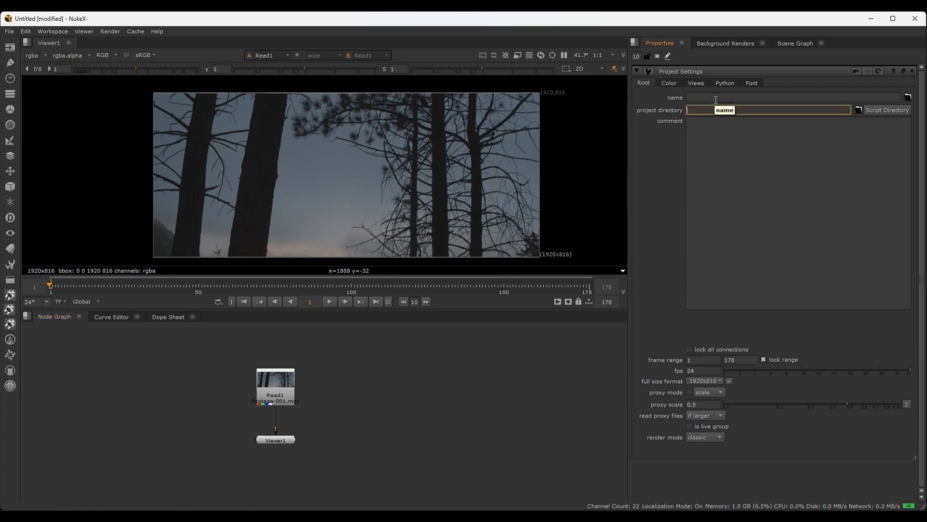
{"action": "left_click", "coordinate": [715, 98]}
{"action": "type", "text": "Test"}
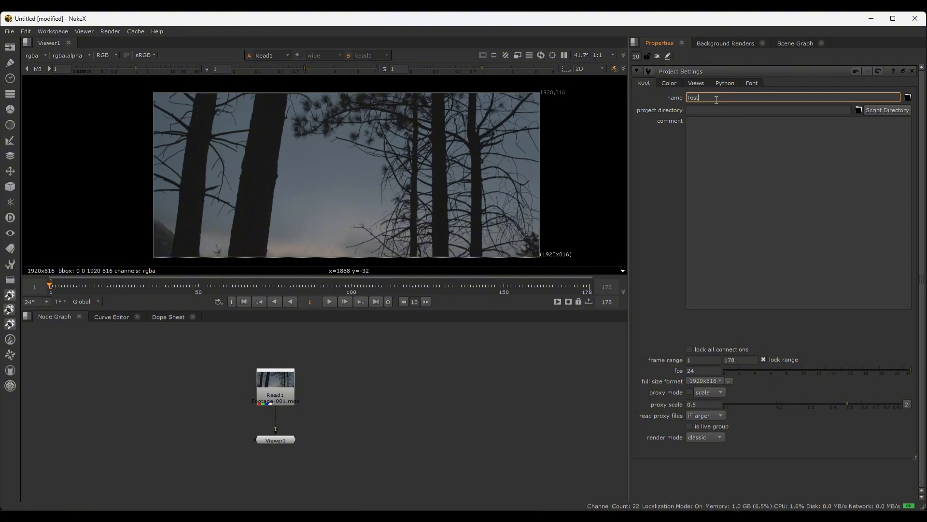
{"action": "left_click", "coordinate": [701, 109]}
{"action": "left_click", "coordinate": [875, 109]}
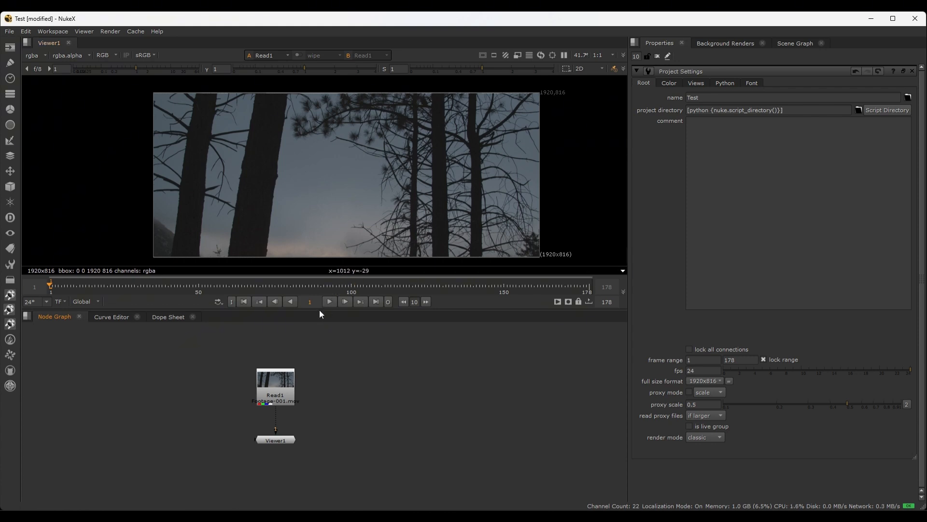
Enlarge the viewer area, fit the footage in it, and play Read1 forward, stop it, and play it backward
{"action": "left_click_drag", "start_coordinate": [320, 309], "coordinate": [317, 353]}
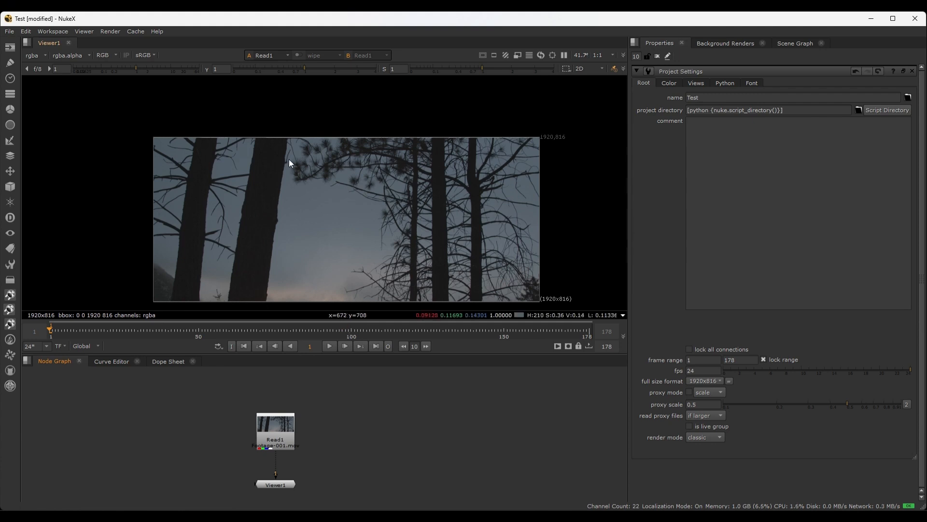
{"action": "key", "text": "f"}
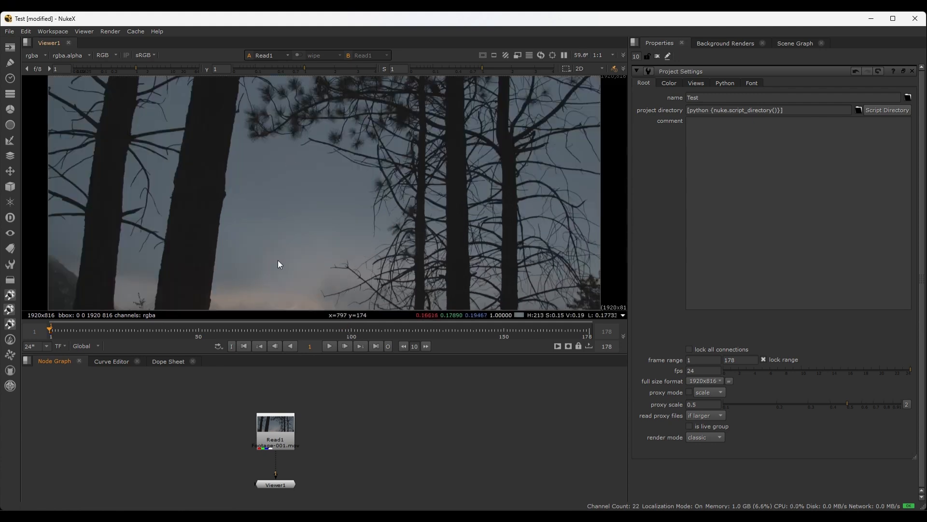
{"action": "key", "text": "l"}
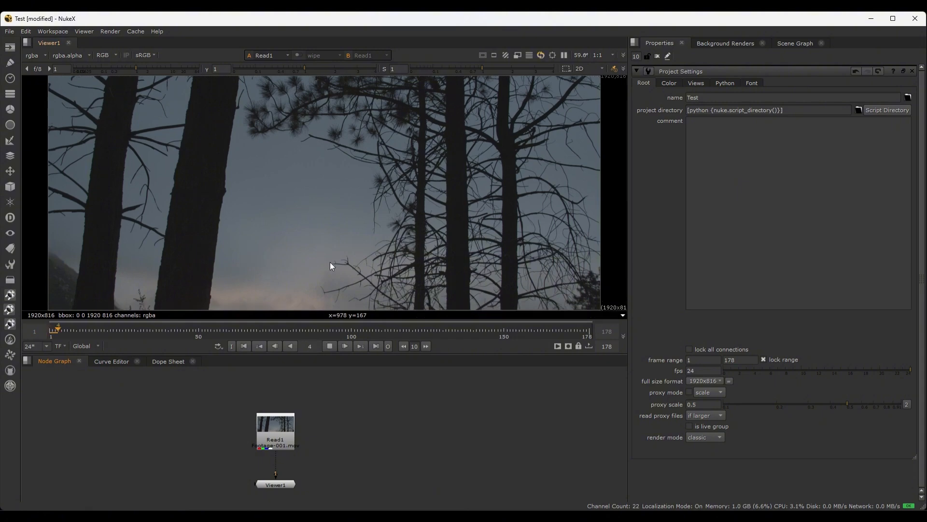
{"action": "key", "text": "k"}
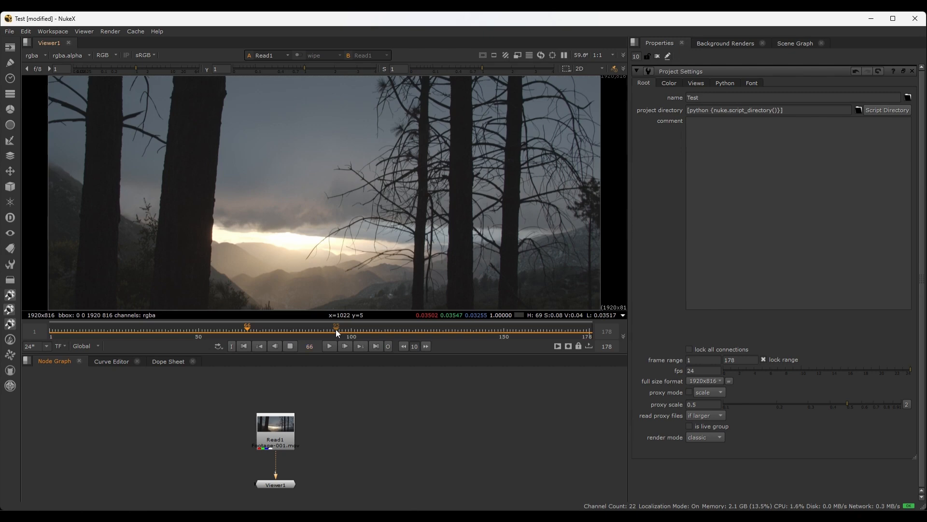
{"action": "key", "text": "j"}
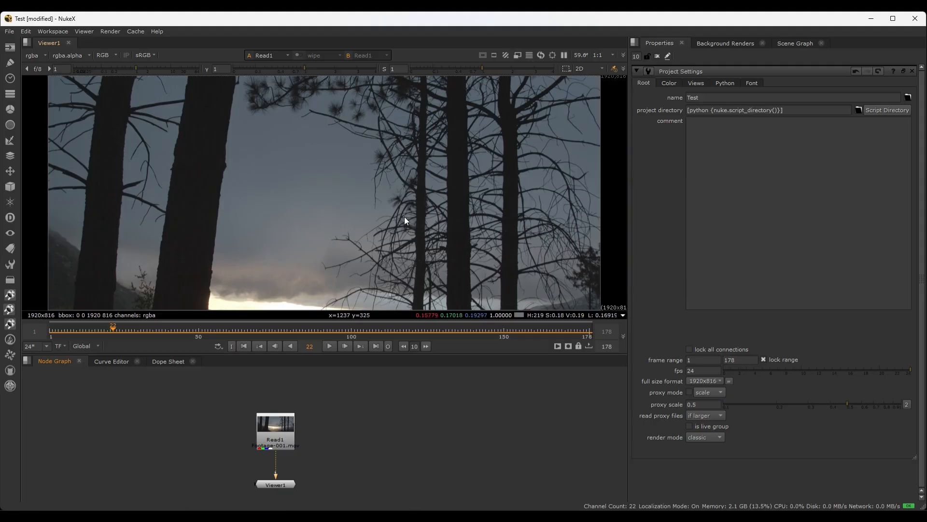
{"action": "scroll", "coordinate": [404, 216], "scroll_direction": "down", "scroll_amount": 1}
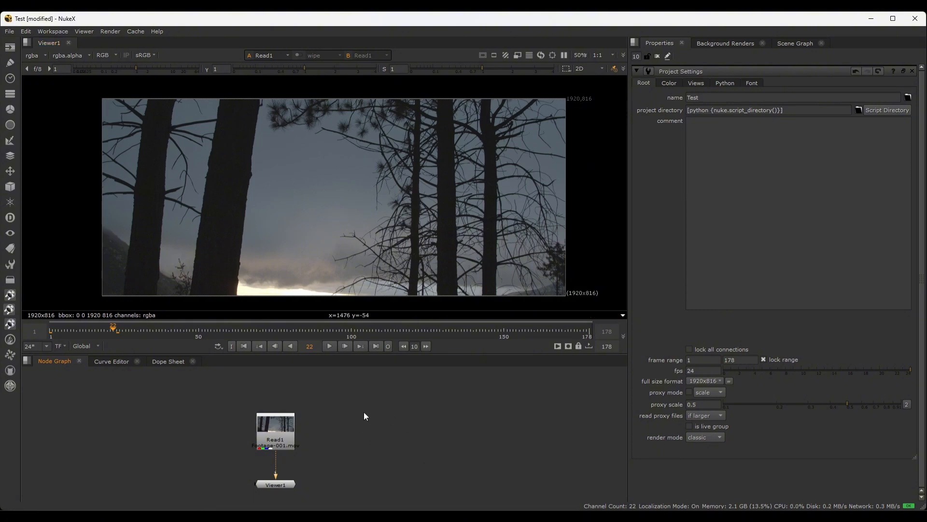
Import Footage-002.mov from the sample videos folder and show it through the Viewer's second input
{"action": "key", "text": "r"}
{"action": "left_click", "coordinate": [393, 221]}
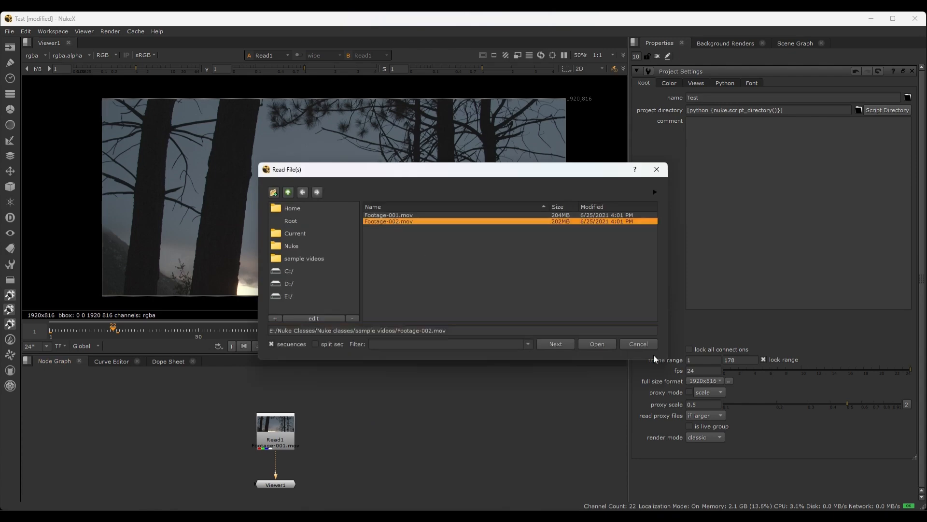
{"action": "left_click", "coordinate": [597, 344]}
{"action": "key", "text": "2"}
Scrub through the Footage-002 clip along the timeline, ending at frame 61
{"action": "left_click", "coordinate": [104, 330]}
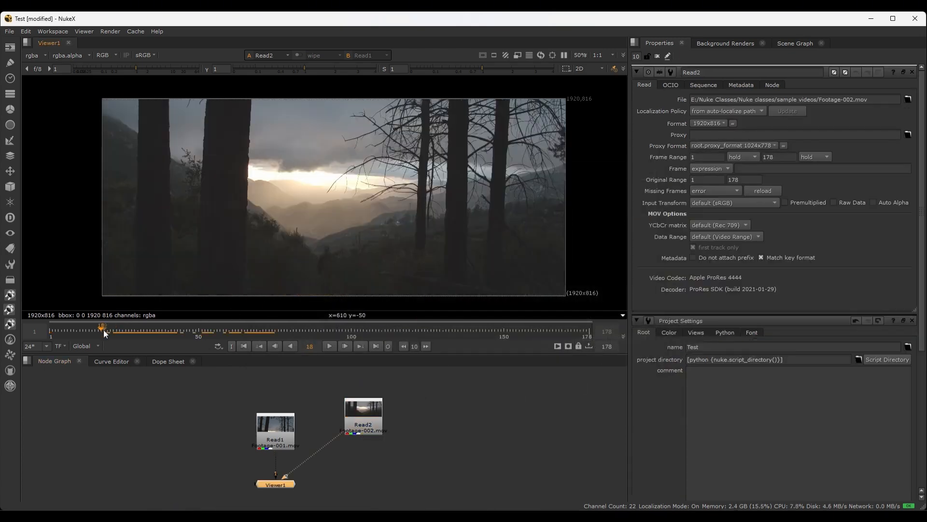
{"action": "left_click_drag", "start_coordinate": [102, 331], "coordinate": [165, 333]}
{"action": "left_click_drag", "start_coordinate": [239, 330], "coordinate": [232, 331]}
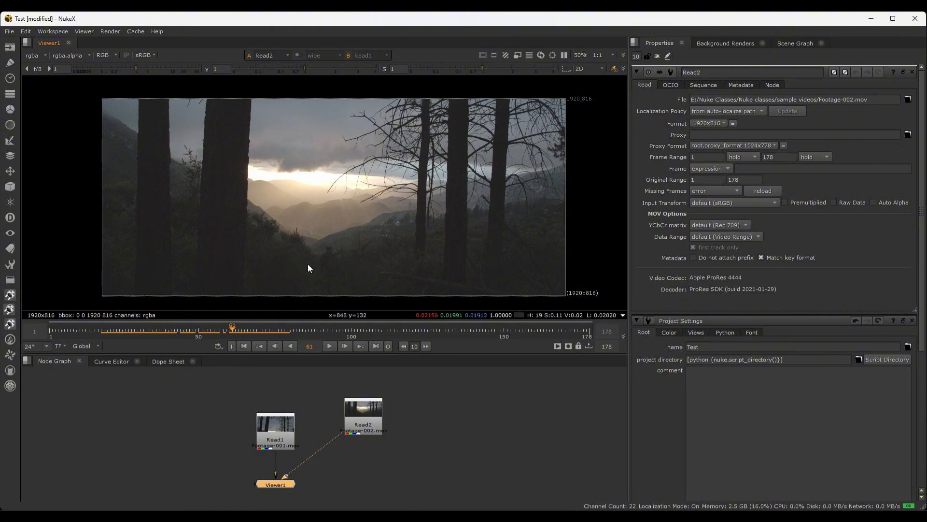
Line up the Read1 and Read2 nodes side by side above the Viewer node
{"action": "left_click_drag", "start_coordinate": [278, 430], "coordinate": [278, 413]}
{"action": "left_click_drag", "start_coordinate": [230, 393], "coordinate": [378, 420]}
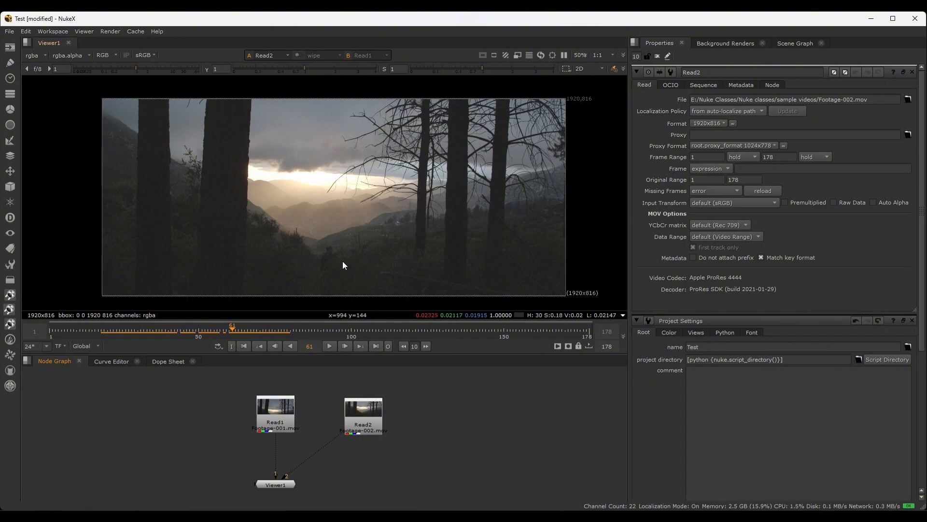
{"action": "left_click_drag", "start_coordinate": [372, 404], "coordinate": [370, 400]}
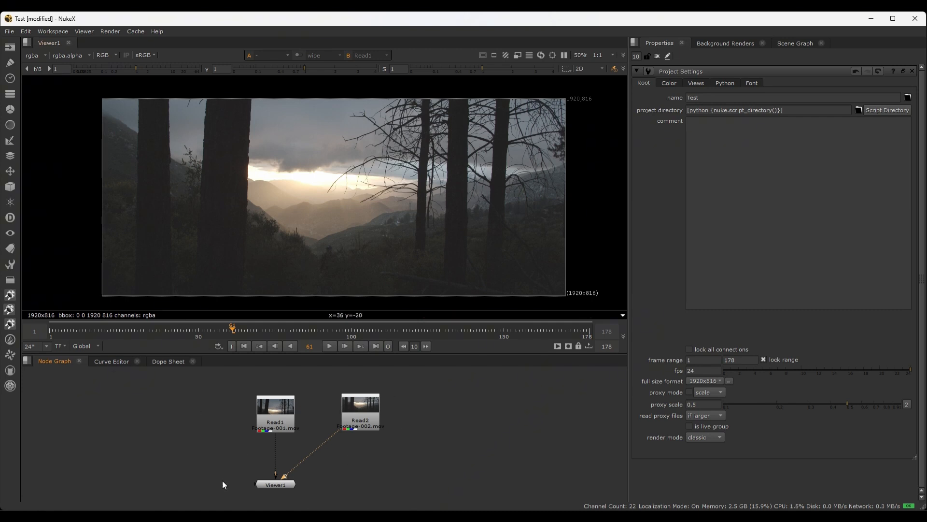
Save the current comp, fit the footage in the viewer, and save a copy of the comp in E:/Nuke Classes/Nuke classes/
{"action": "key", "text": "ctrl+s"}
{"action": "key", "text": "f"}
{"action": "left_click", "coordinate": [9, 31]}
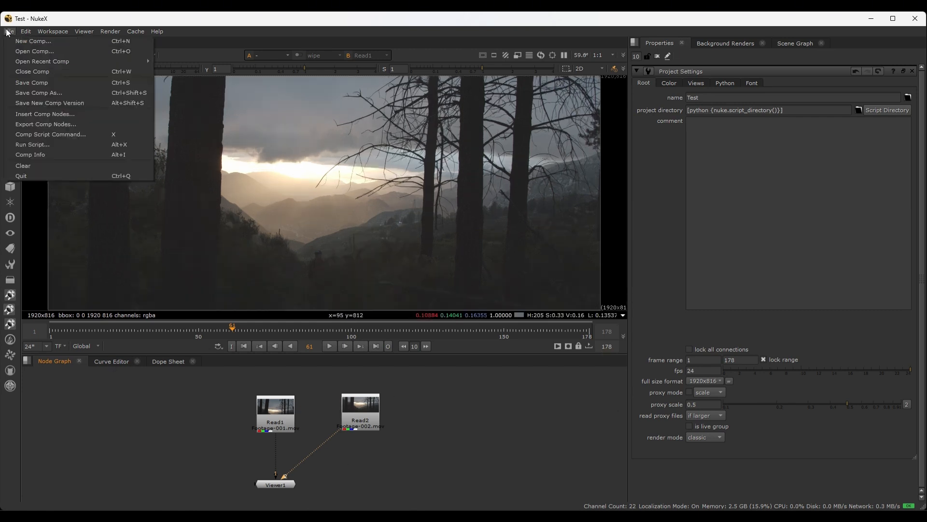
{"action": "left_click", "coordinate": [46, 93]}
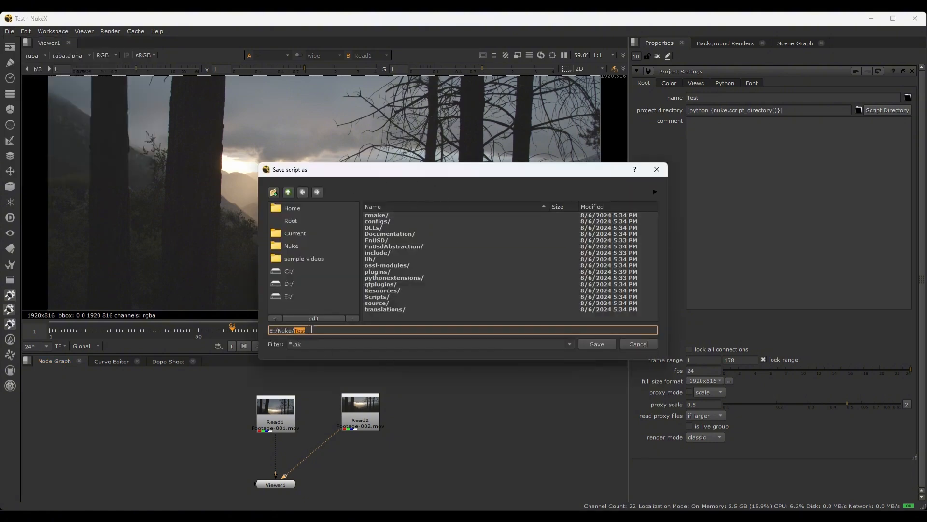
{"action": "left_click", "coordinate": [306, 259]}
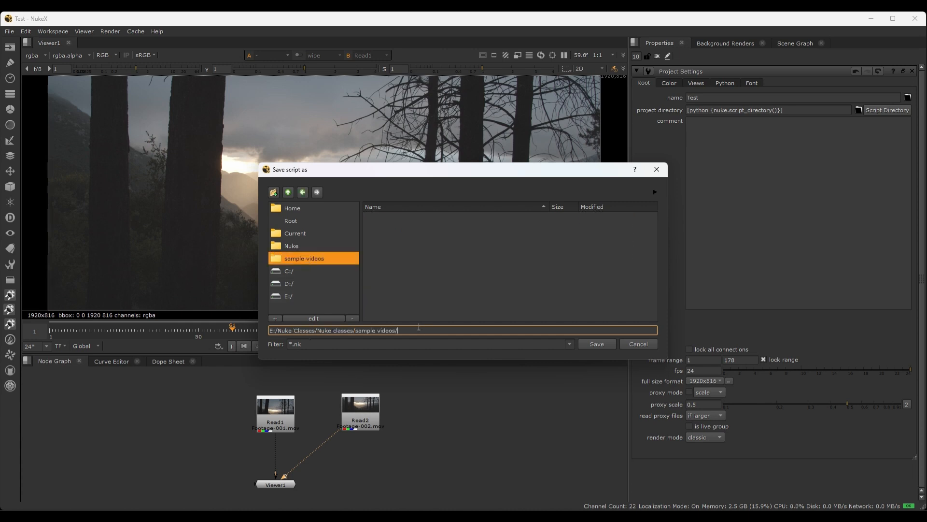
{"action": "left_click_drag", "start_coordinate": [419, 328], "coordinate": [359, 330]}
{"action": "key", "text": "BackSpace"}
{"action": "left_click", "coordinate": [292, 345]}
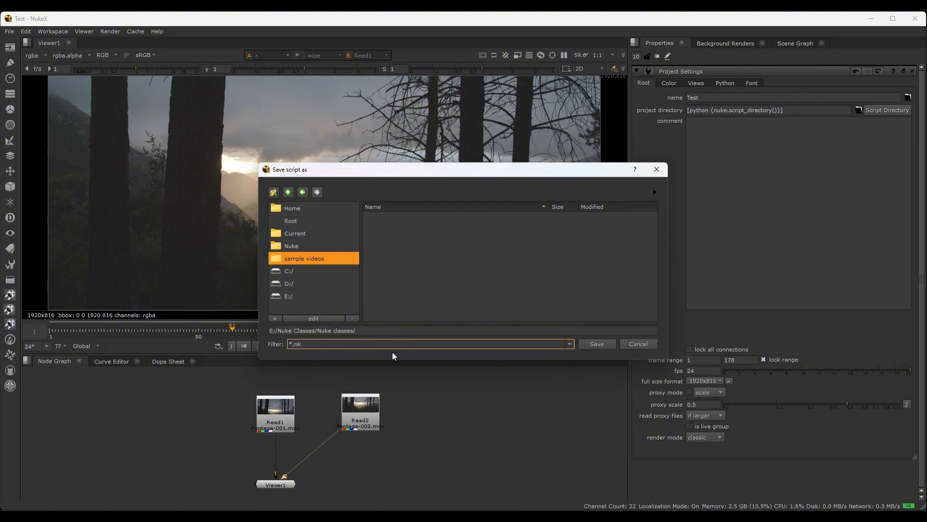
{"action": "key", "text": "BackSpace"}
{"action": "type", "text": "Test"}
{"action": "left_click", "coordinate": [604, 342]}
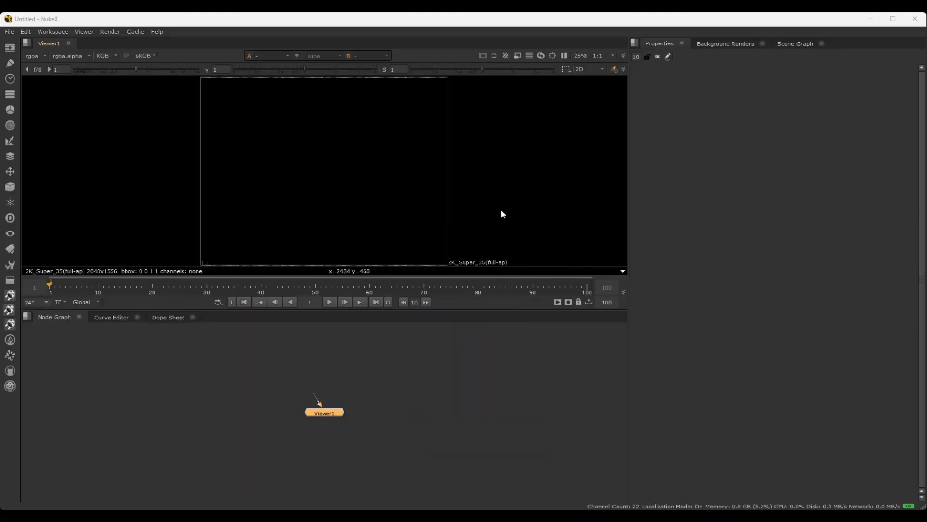
Reopen the recently saved comp from E:/Nuke Classes/Nuke classes/ without restoring its autosave file
{"action": "left_click", "coordinate": [9, 31]}
{"action": "mouse_move", "coordinate": [22, 61]}
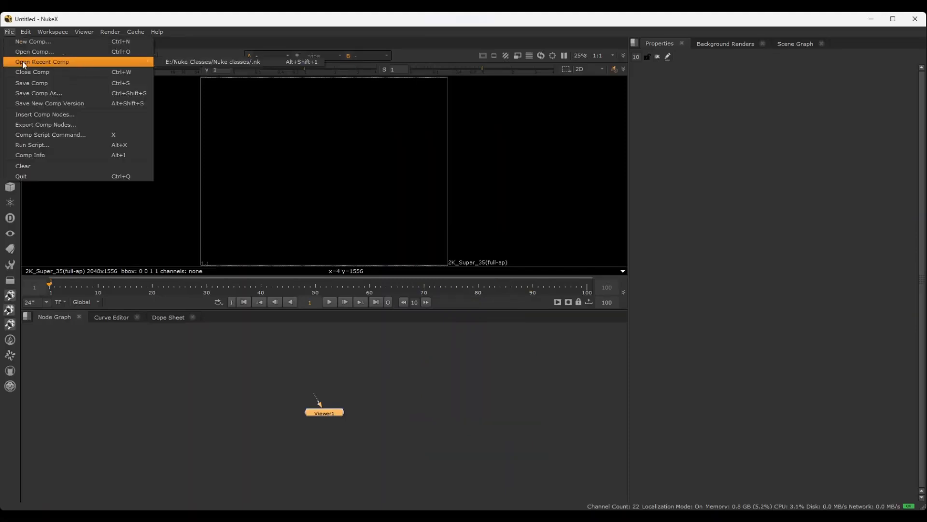
{"action": "left_click", "coordinate": [243, 68]}
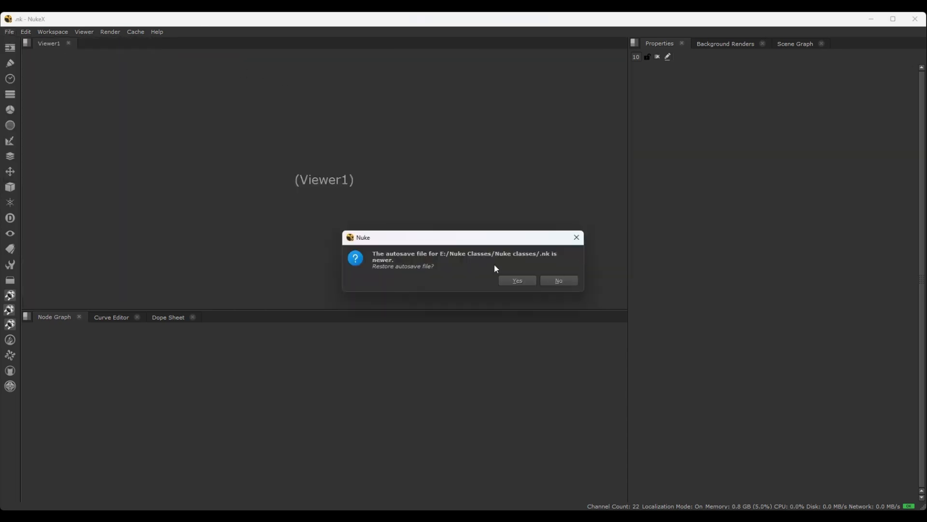
{"action": "left_click", "coordinate": [555, 279]}
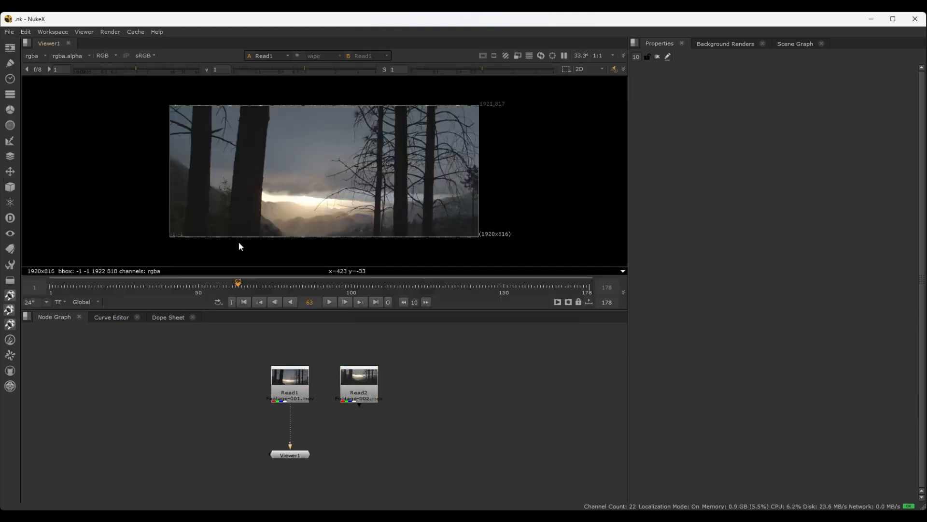
Compare the two clips by scrubbing each, showing Read2 through the Viewer's second input and returning to Read1, ending at frame 83
{"action": "scroll", "coordinate": [371, 396], "scroll_direction": "down", "scroll_amount": 1}
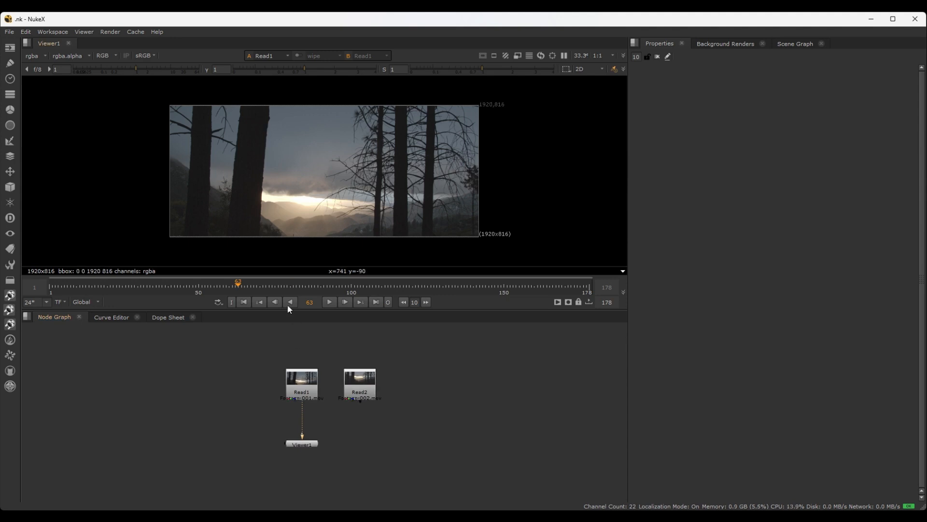
{"action": "left_click_drag", "start_coordinate": [237, 287], "coordinate": [342, 286]}
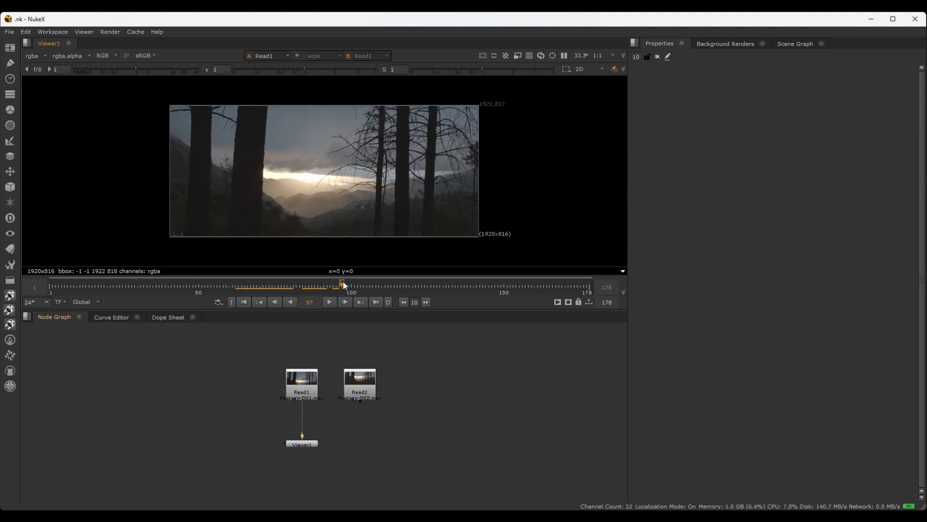
{"action": "left_click", "coordinate": [372, 386]}
{"action": "key", "text": "2"}
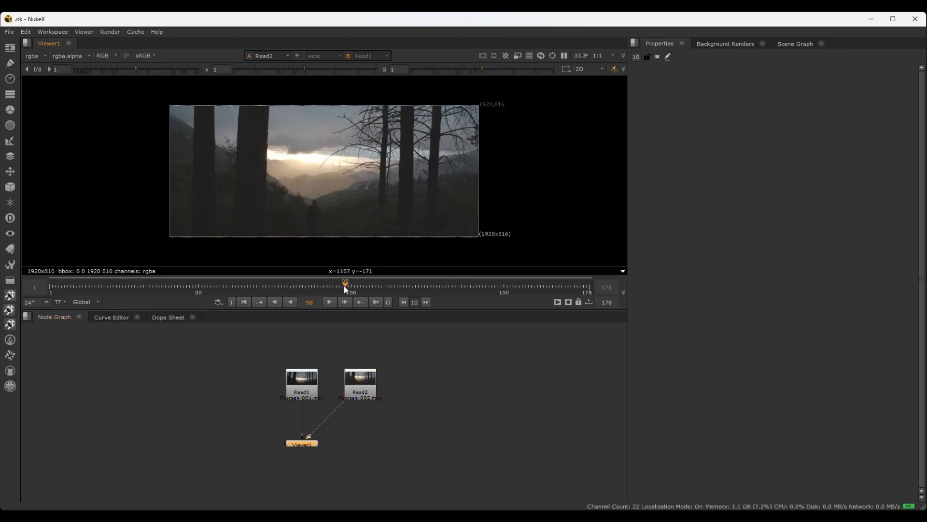
{"action": "left_click_drag", "start_coordinate": [344, 286], "coordinate": [385, 286]}
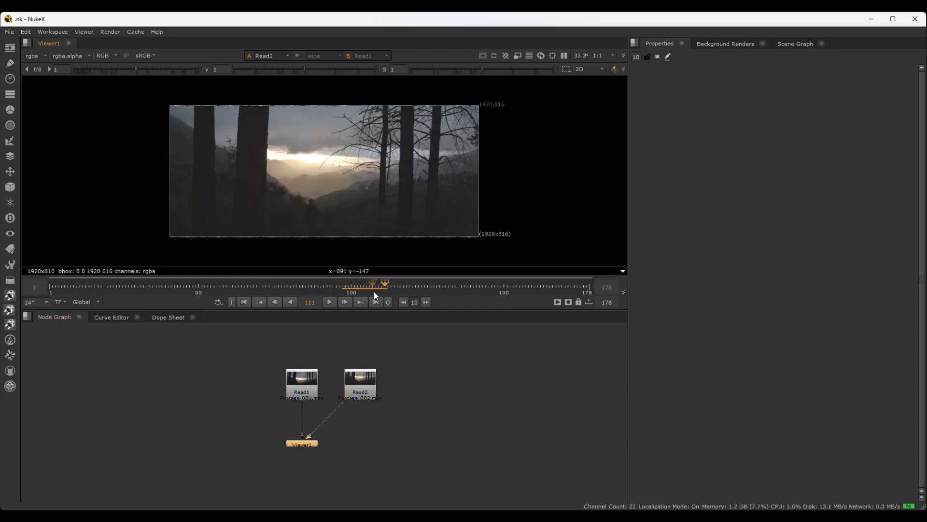
{"action": "left_click", "coordinate": [229, 280]}
{"action": "left_click_drag", "start_coordinate": [229, 280], "coordinate": [256, 280]}
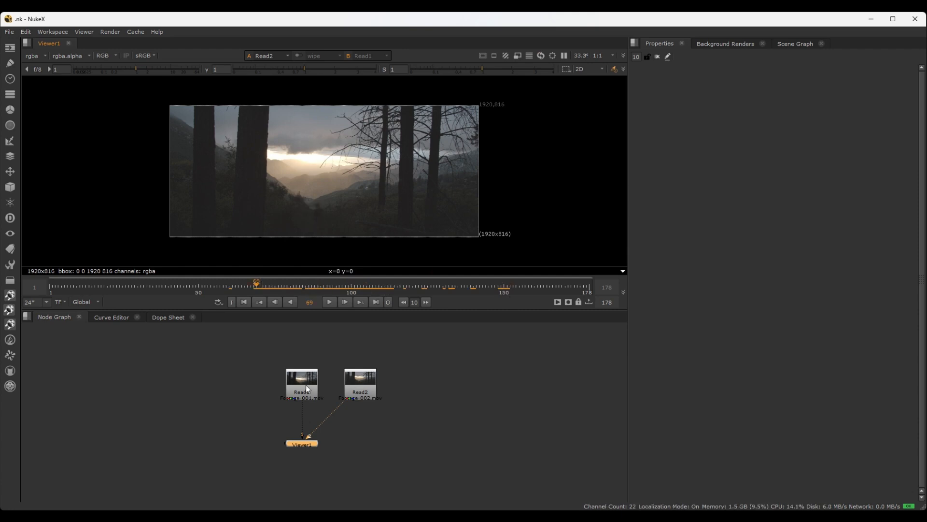
{"action": "key", "text": "1"}
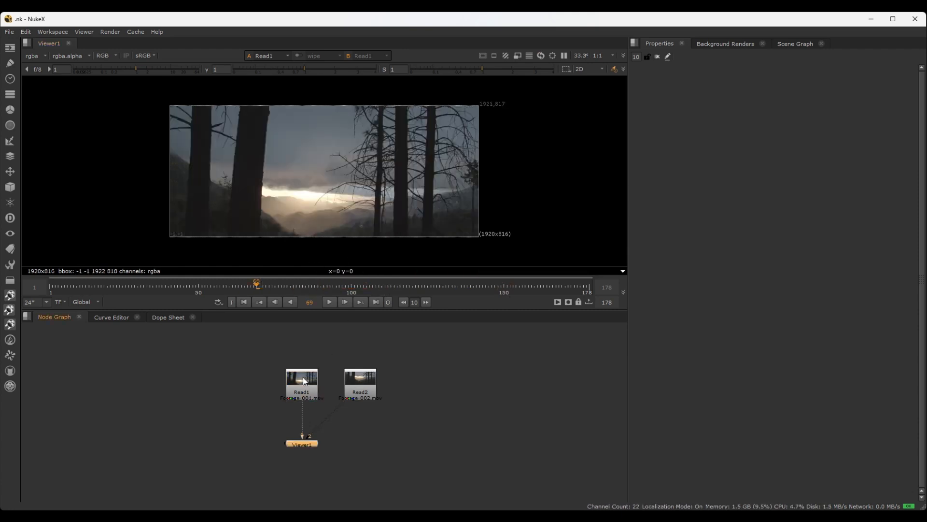
{"action": "left_click_drag", "start_coordinate": [256, 282], "coordinate": [302, 287]}
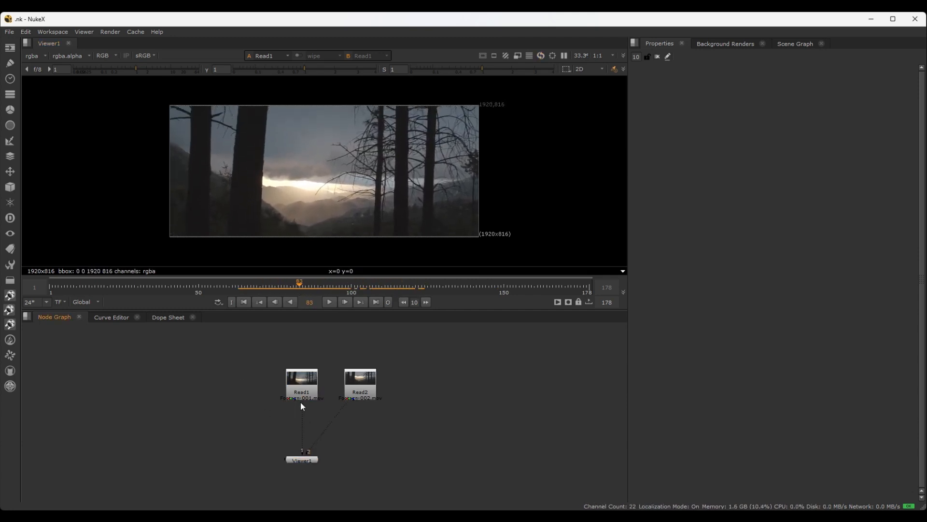
{"action": "left_click_drag", "start_coordinate": [271, 358], "coordinate": [414, 398]}
{"action": "key", "text": "Tab"}
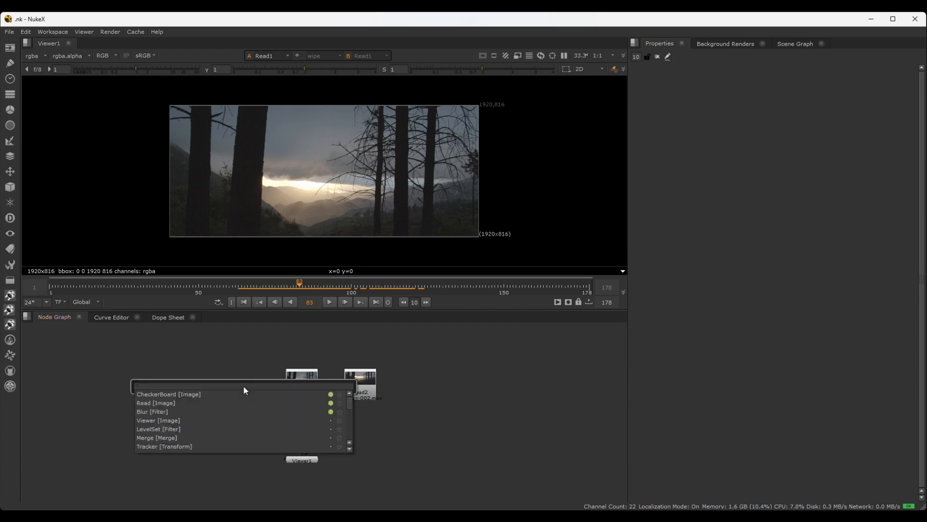
{"action": "type", "text": "merge"}
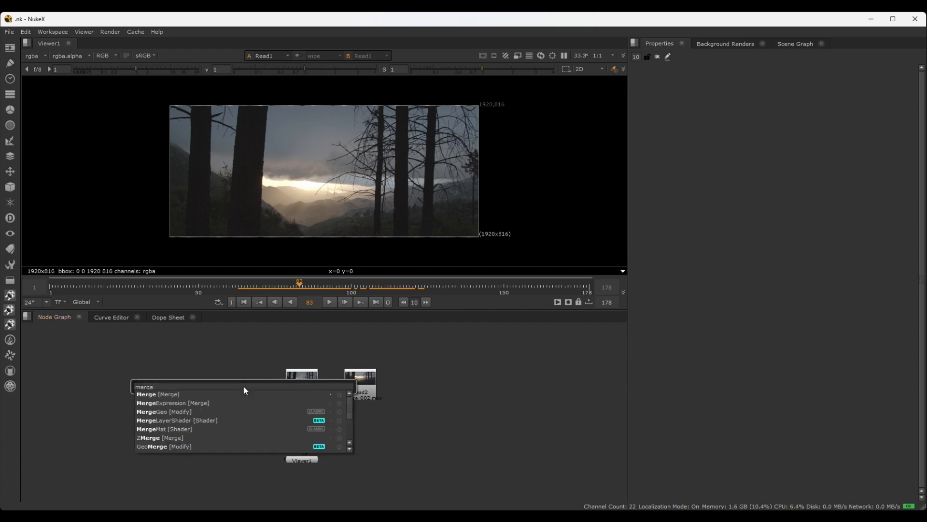
{"action": "key", "text": "Escape"}
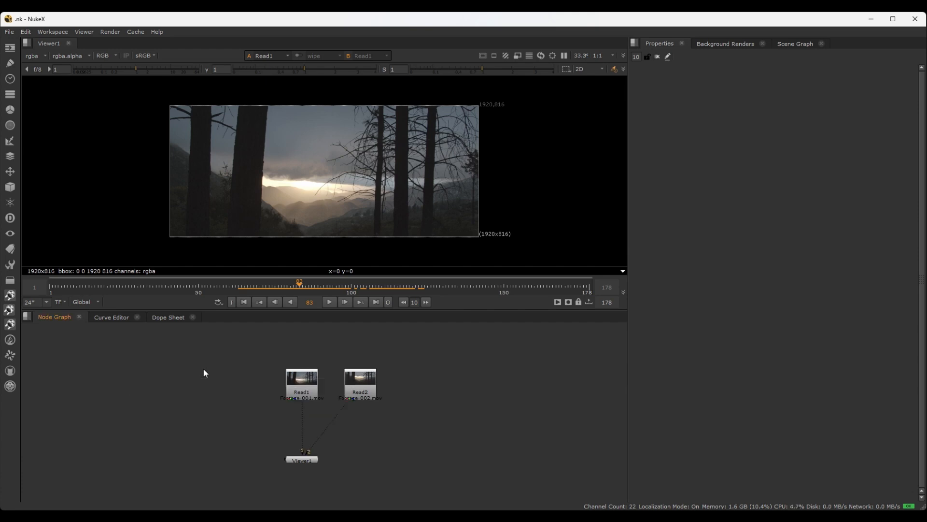
Add a Merge node and connect its B input to Read1 and its A input to Read2
{"action": "key", "text": "m"}
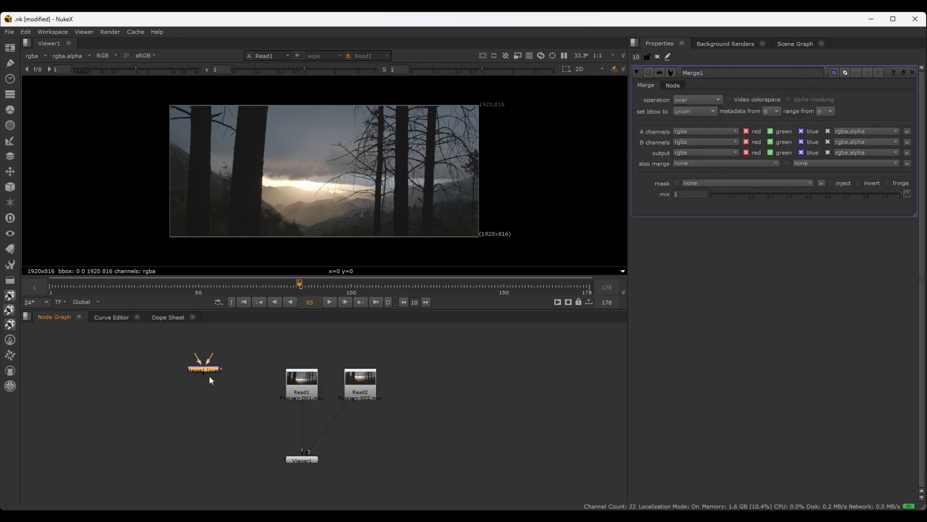
{"action": "scroll", "coordinate": [278, 427], "scroll_direction": "up", "scroll_amount": 4}
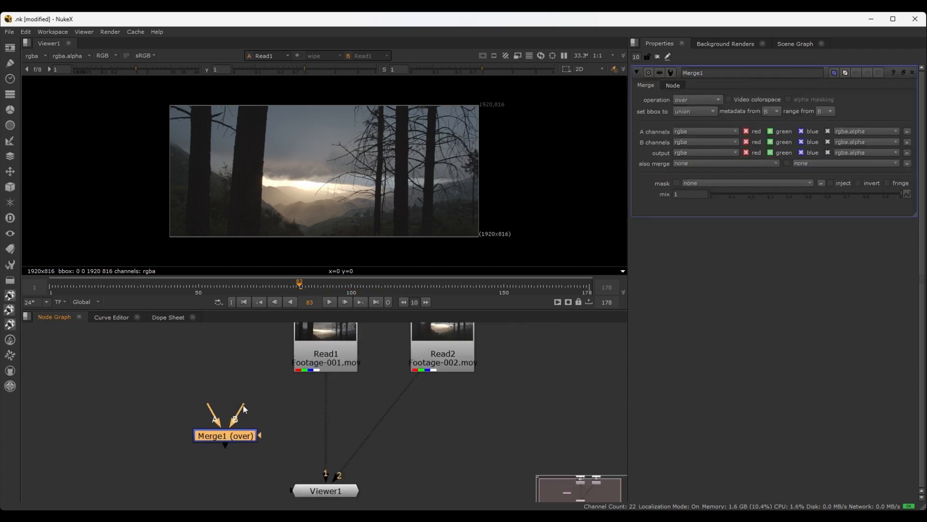
{"action": "left_click_drag", "start_coordinate": [261, 434], "coordinate": [334, 360]}
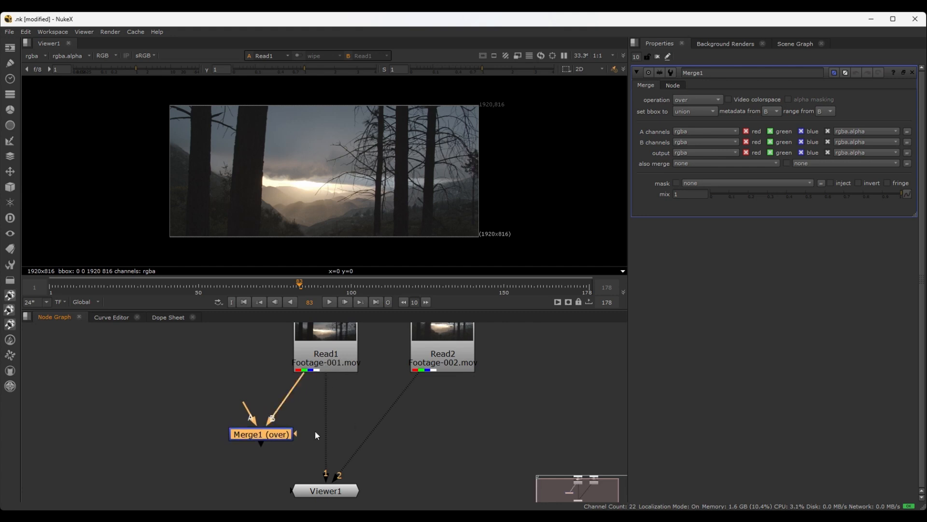
{"action": "left_click_drag", "start_coordinate": [279, 436], "coordinate": [449, 363]}
{"action": "left_click_drag", "start_coordinate": [274, 433], "coordinate": [285, 434]}
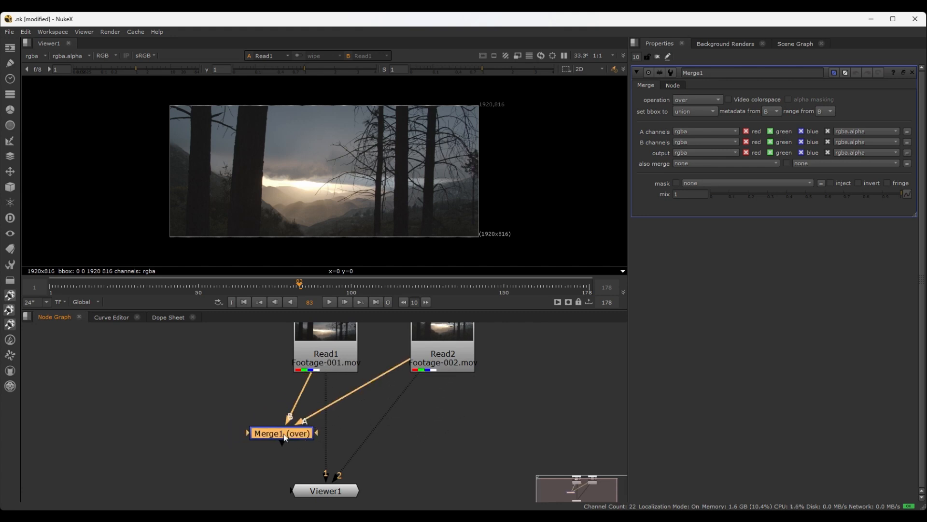
Show Merge1 through the Viewer's first input and place the node in line between Read1 and Viewer1
{"action": "scroll", "coordinate": [285, 438], "scroll_direction": "down", "scroll_amount": 2}
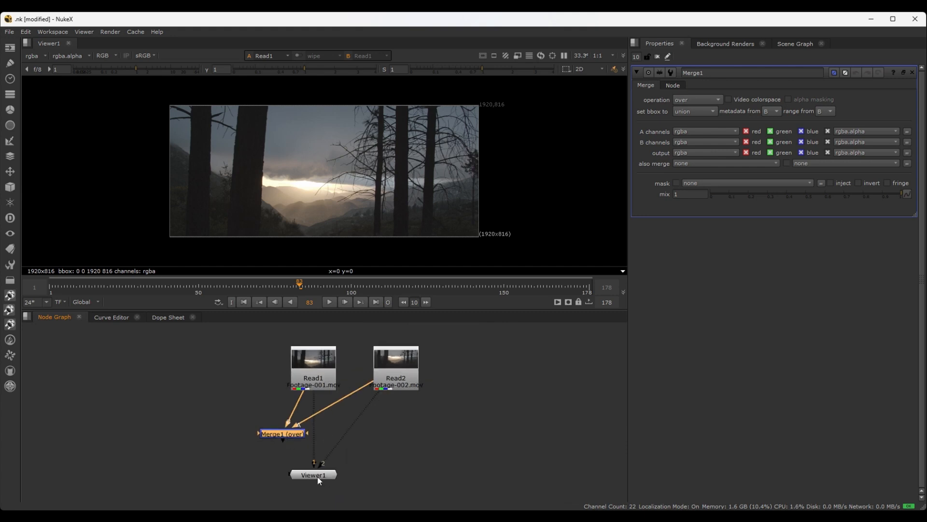
{"action": "left_click", "coordinate": [282, 435]}
{"action": "key", "text": "1"}
{"action": "left_click_drag", "start_coordinate": [282, 436], "coordinate": [313, 422]}
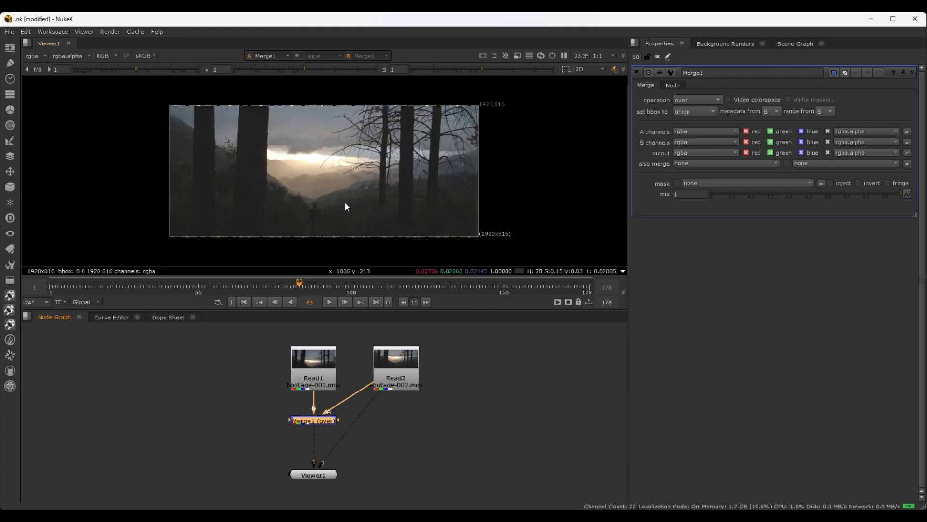
Check the merged result by scrubbing to frame 93, and examine the A and B connections of Merge1
{"action": "scroll", "coordinate": [343, 192], "scroll_direction": "down", "scroll_amount": 1}
{"action": "scroll", "coordinate": [336, 194], "scroll_direction": "up", "scroll_amount": 1}
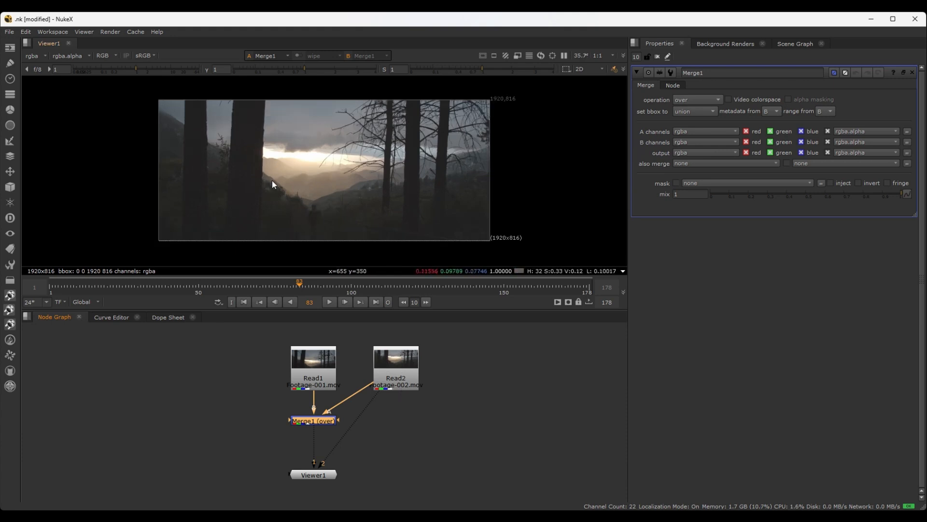
{"action": "left_click_drag", "start_coordinate": [298, 281], "coordinate": [329, 284]}
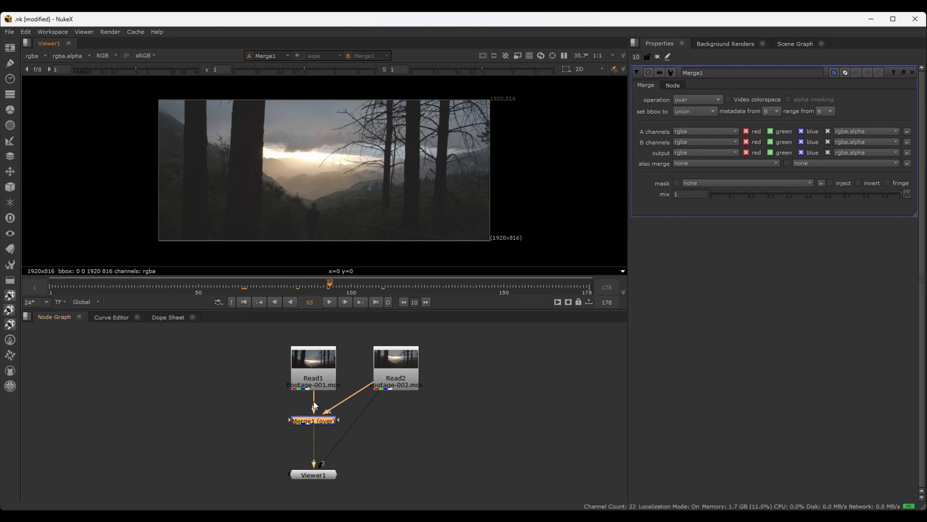
{"action": "scroll", "coordinate": [315, 415], "scroll_direction": "up", "scroll_amount": 2}
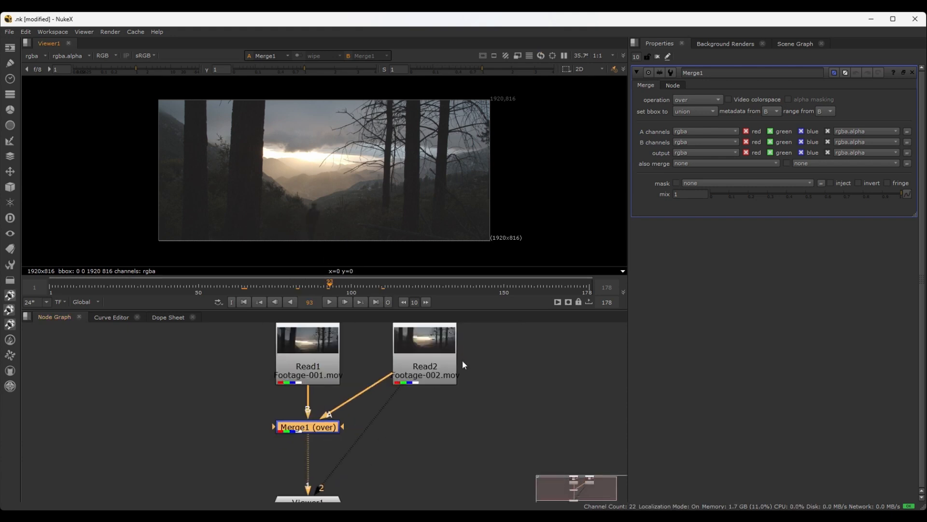
{"action": "scroll", "coordinate": [323, 430], "scroll_direction": "up", "scroll_amount": 2}
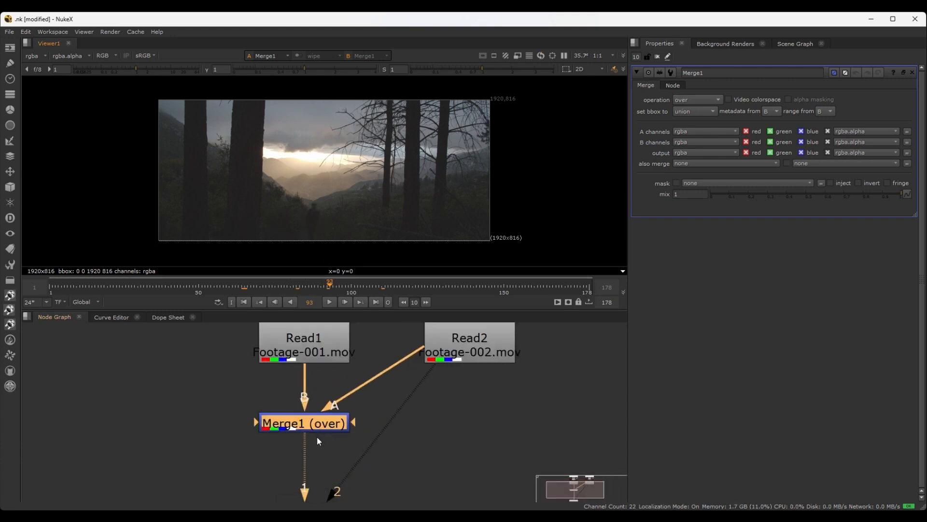
{"action": "scroll", "coordinate": [322, 423], "scroll_direction": "down", "scroll_amount": 3}
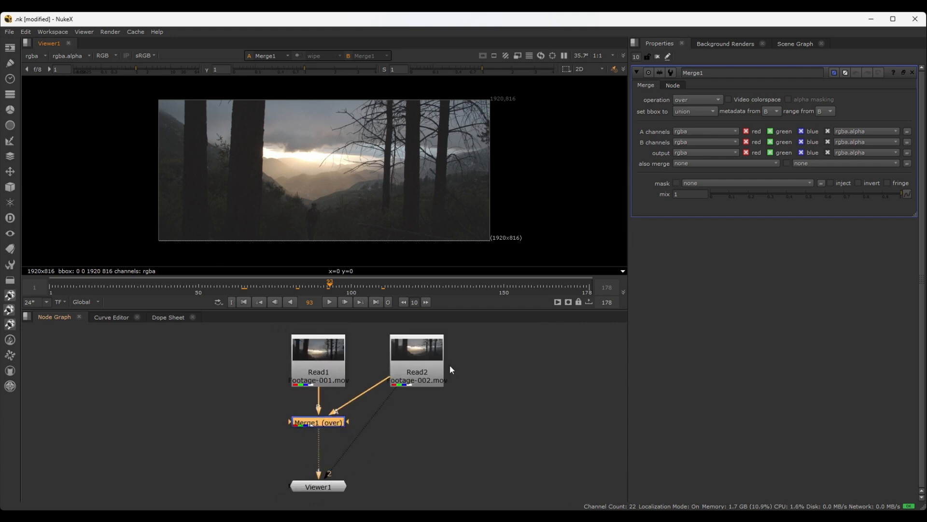
{"action": "middle_click_drag", "start_coordinate": [459, 377], "coordinate": [456, 406]}
{"action": "scroll", "coordinate": [441, 418], "scroll_direction": "down", "scroll_amount": 1}
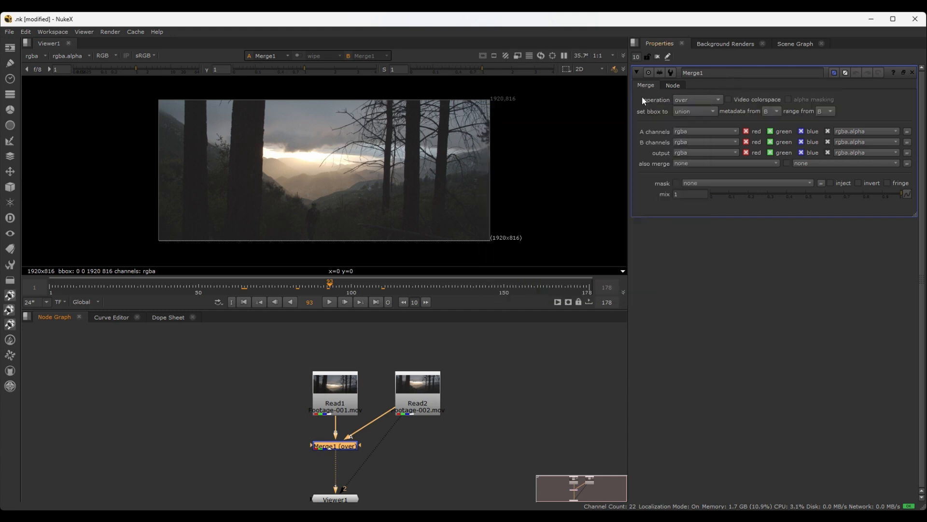
Review Merge1's blend operations and bounding box options, keeping the operation at over and the bbox at union
{"action": "left_click", "coordinate": [717, 101]}
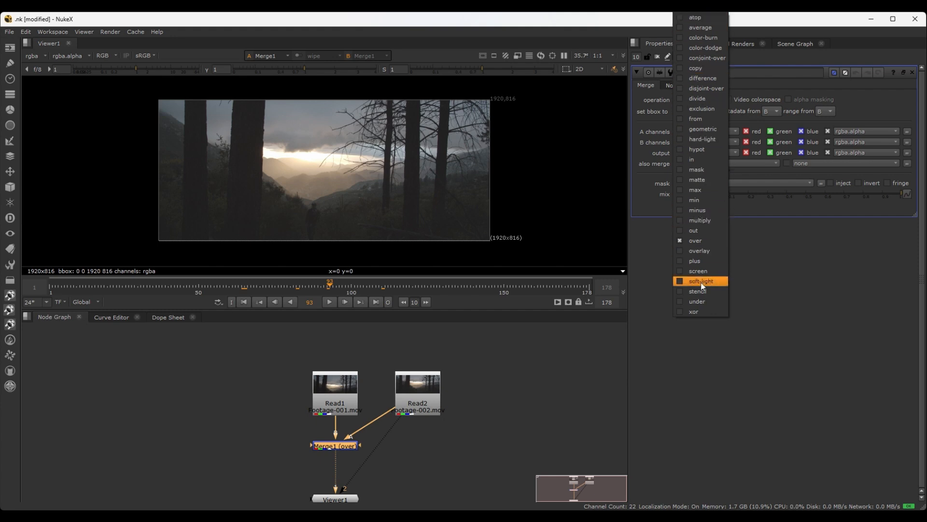
{"action": "left_click", "coordinate": [697, 243]}
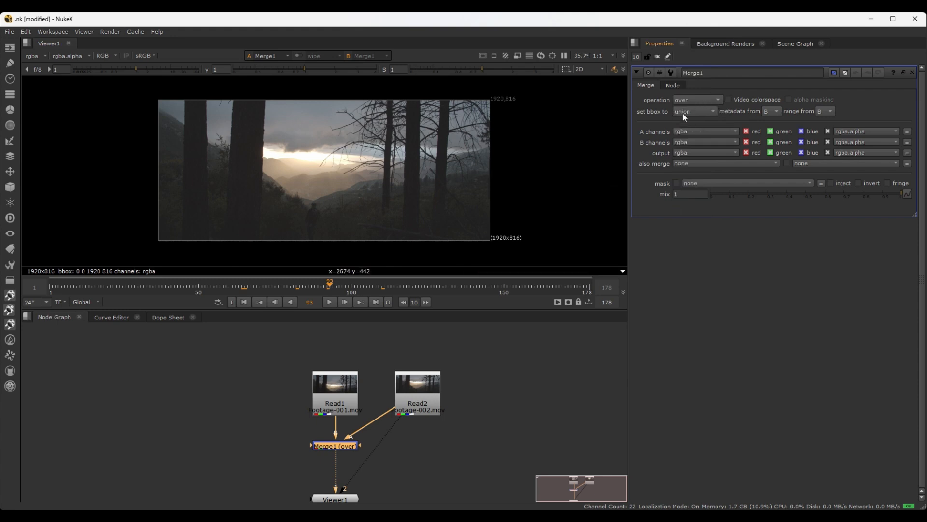
{"action": "left_click", "coordinate": [709, 112]}
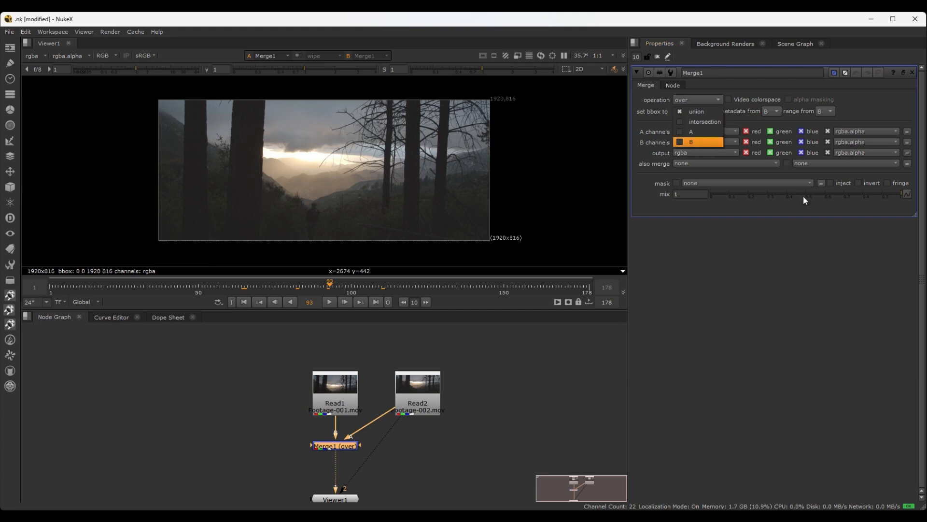
{"action": "left_click", "coordinate": [688, 249]}
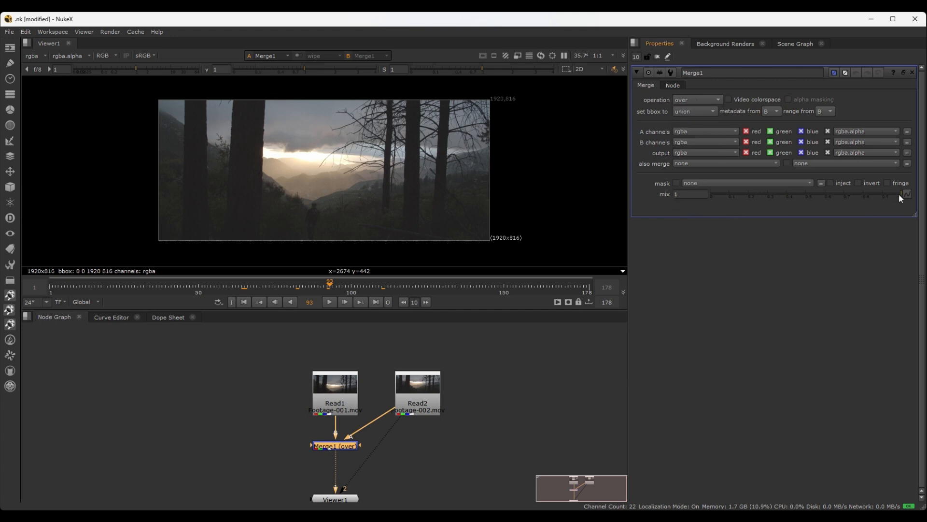
Try Merge1's mix slider to blend between the two clips, ending with mix at 1
{"action": "mouse_move", "coordinate": [899, 193]}
{"action": "left_mouse_down"}
{"action": "mouse_move", "coordinate": [723, 193]}
{"action": "mouse_move", "coordinate": [847, 184]}
{"action": "mouse_move", "coordinate": [719, 192]}
{"action": "mouse_move", "coordinate": [901, 194]}
{"action": "left_mouse_up"}
{"action": "scroll", "coordinate": [418, 404], "scroll_direction": "up", "scroll_amount": 4}
{"action": "left_click_drag", "start_coordinate": [410, 400], "coordinate": [505, 406]}
{"action": "scroll", "coordinate": [506, 418], "scroll_direction": "down", "scroll_amount": 4}
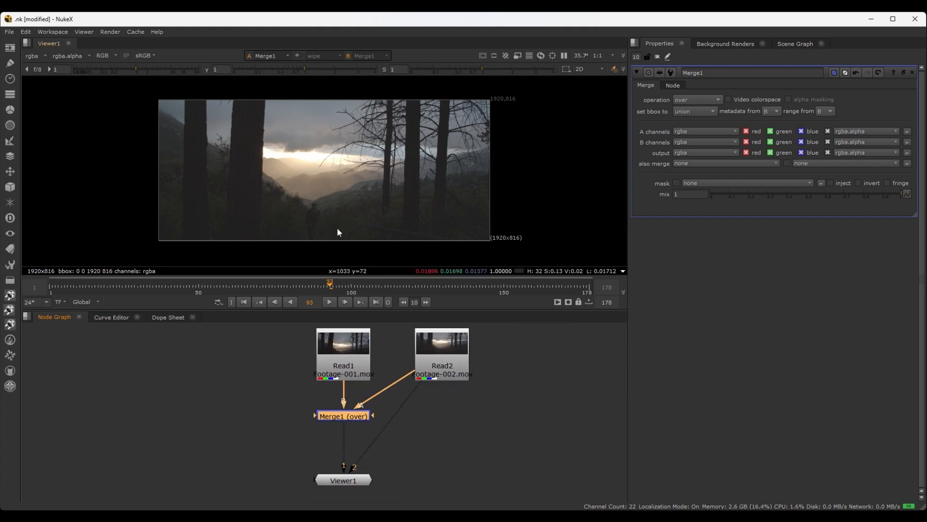
Add a Roto node, place it beside Merge1 below Read2, and connect it to Merge1's mask input
{"action": "scroll", "coordinate": [437, 396], "scroll_direction": "down", "scroll_amount": 2}
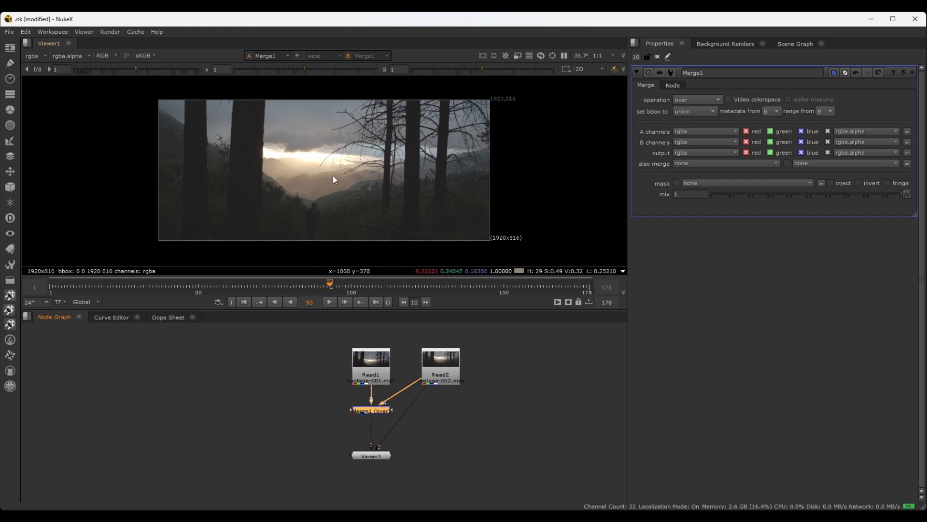
{"action": "left_click", "coordinate": [309, 430]}
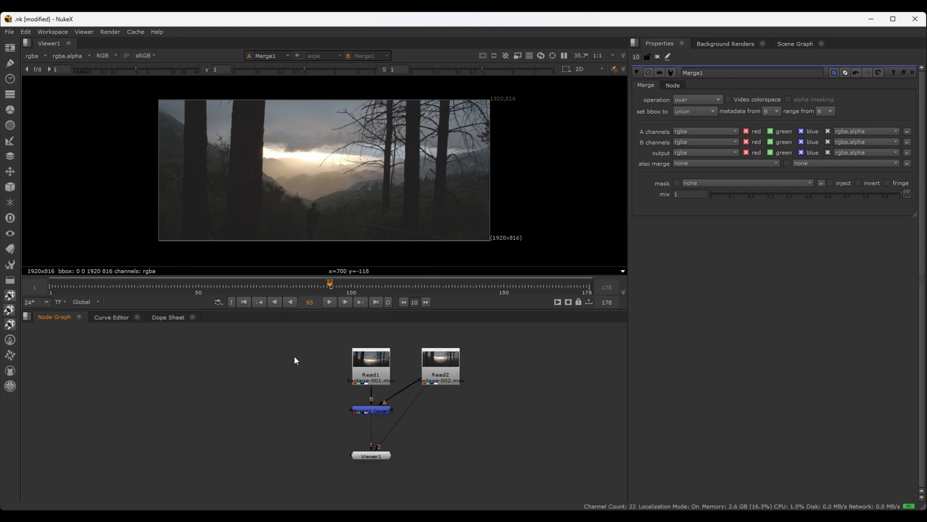
{"action": "key", "text": "o"}
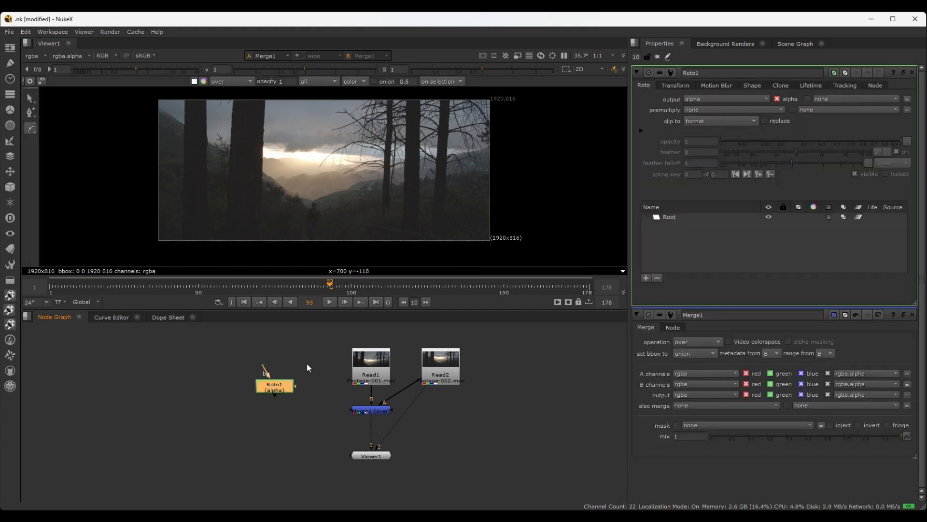
{"action": "scroll", "coordinate": [320, 406], "scroll_direction": "up", "scroll_amount": 2}
{"action": "left_click_drag", "start_coordinate": [249, 376], "coordinate": [533, 428]}
{"action": "left_click_drag", "start_coordinate": [441, 415], "coordinate": [421, 429]}
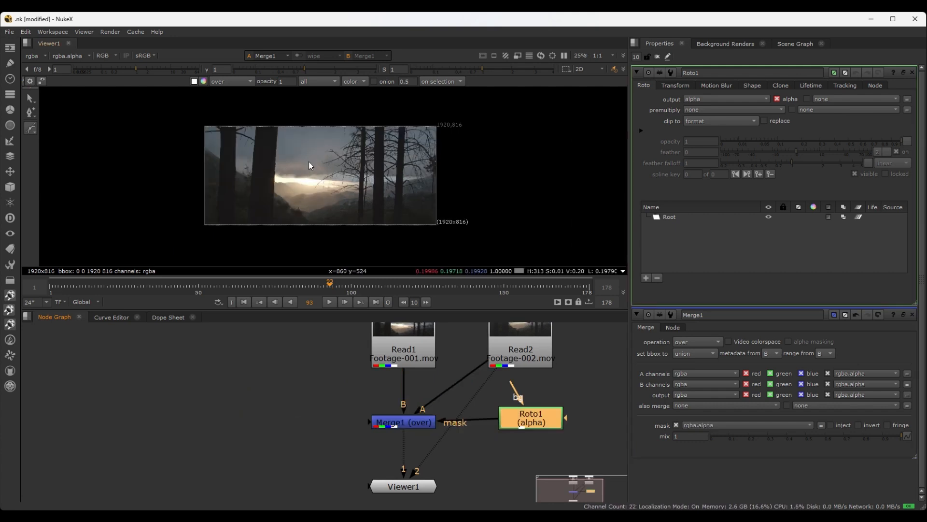
{"action": "scroll", "coordinate": [310, 167], "scroll_direction": "up", "scroll_amount": 1}
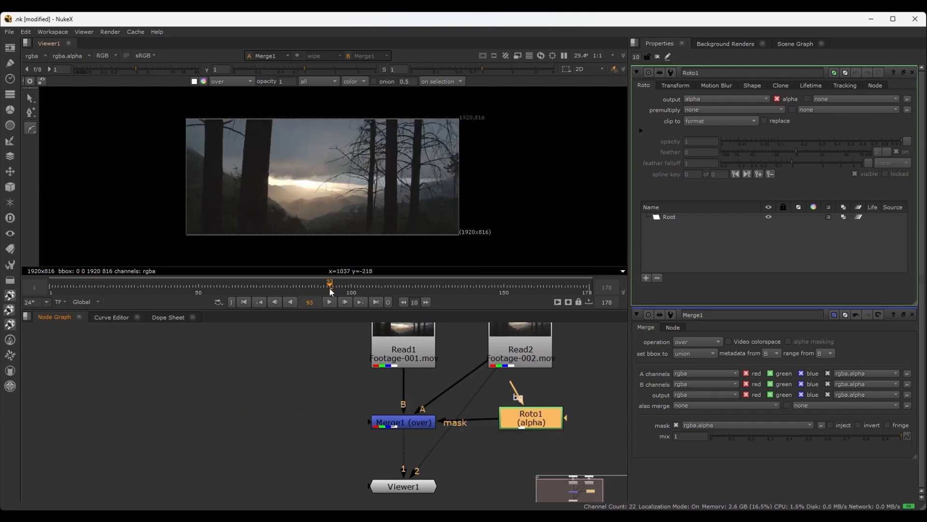
Scrub to frame 114 and disconnect Roto1 from Merge1's mask input
{"action": "left_click_drag", "start_coordinate": [329, 286], "coordinate": [393, 293]}
{"action": "left_click_drag", "start_coordinate": [525, 424], "coordinate": [525, 426]}
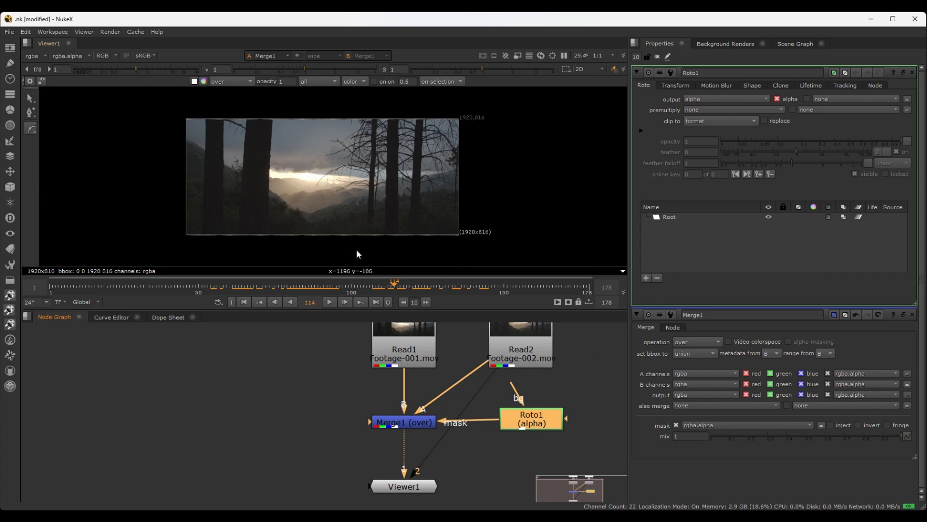
{"action": "left_click_drag", "start_coordinate": [446, 421], "coordinate": [512, 411]}
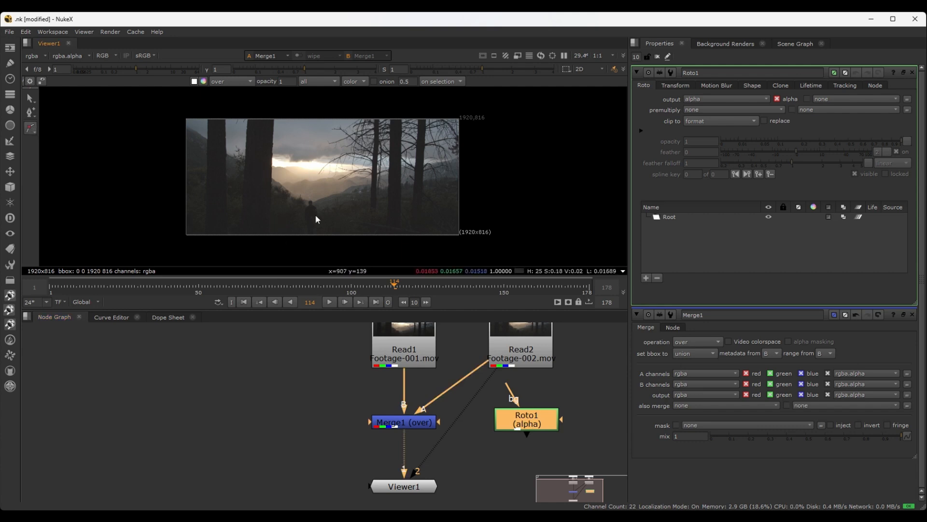
{"action": "left_click_drag", "start_coordinate": [517, 419], "coordinate": [510, 417]}
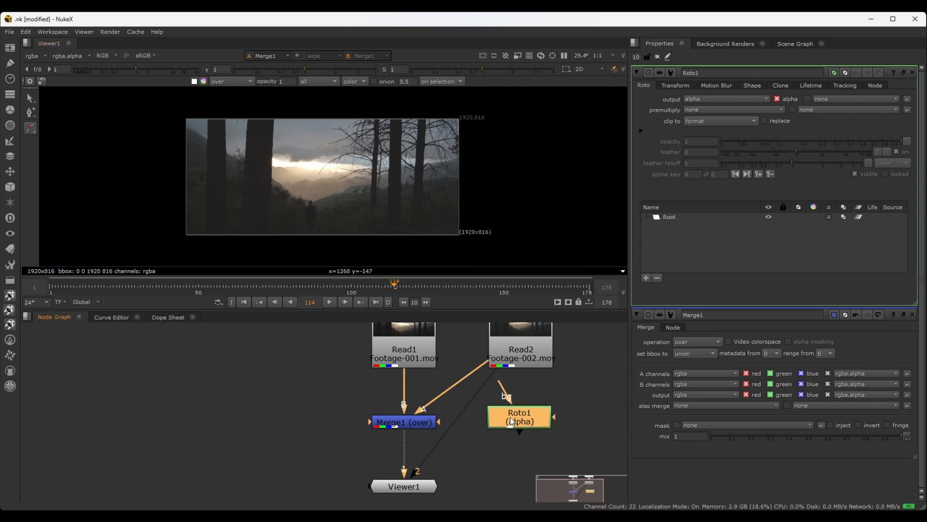
Scrub to frame 190 and draw an ellipse roto shape around the silhouetted man with Roto1's Ellipse tool
{"action": "left_click", "coordinate": [33, 132]}
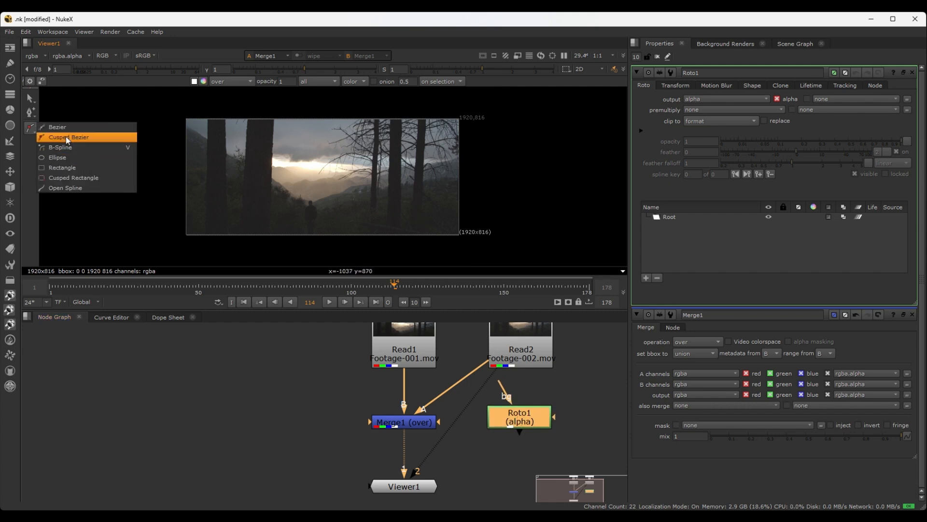
{"action": "left_click", "coordinate": [69, 157]}
{"action": "left_click", "coordinate": [65, 158]}
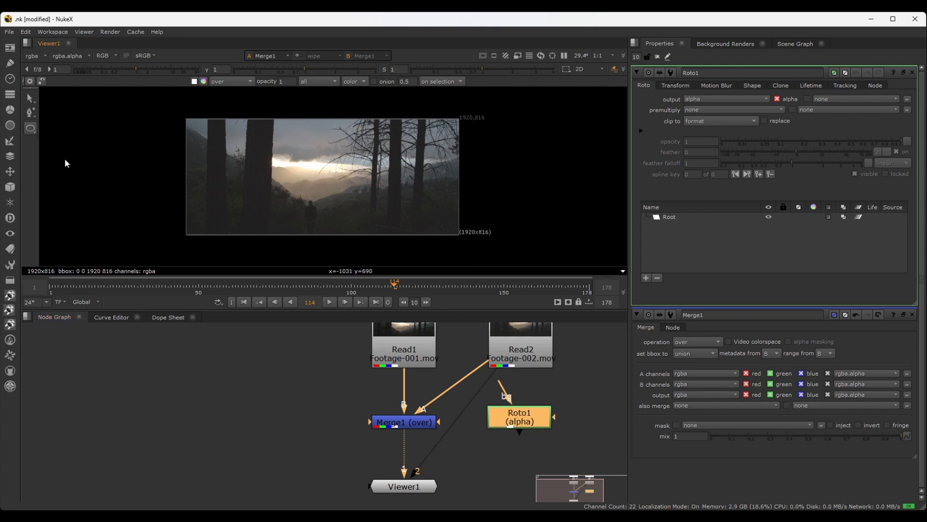
{"action": "scroll", "coordinate": [308, 220], "scroll_direction": "up", "scroll_amount": 2}
{"action": "left_click_drag", "start_coordinate": [396, 286], "coordinate": [625, 288]}
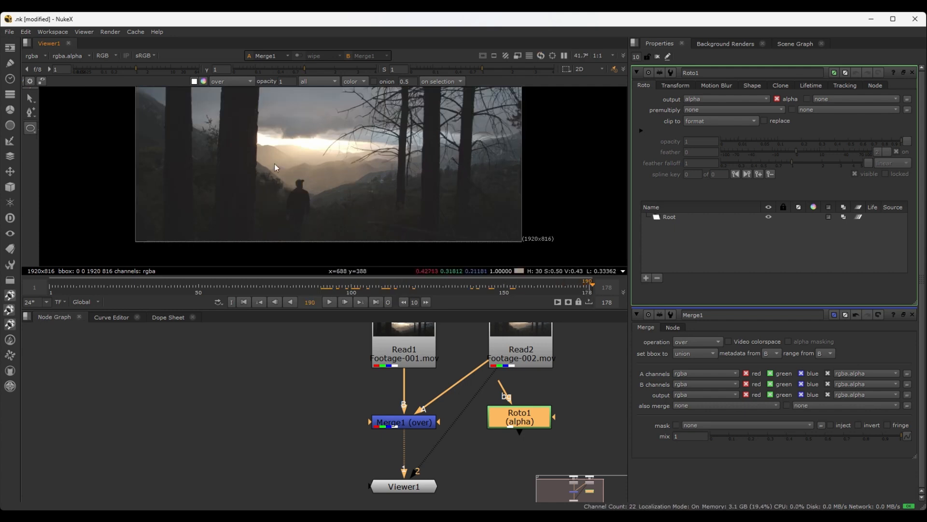
{"action": "left_click_drag", "start_coordinate": [262, 153], "coordinate": [357, 249]}
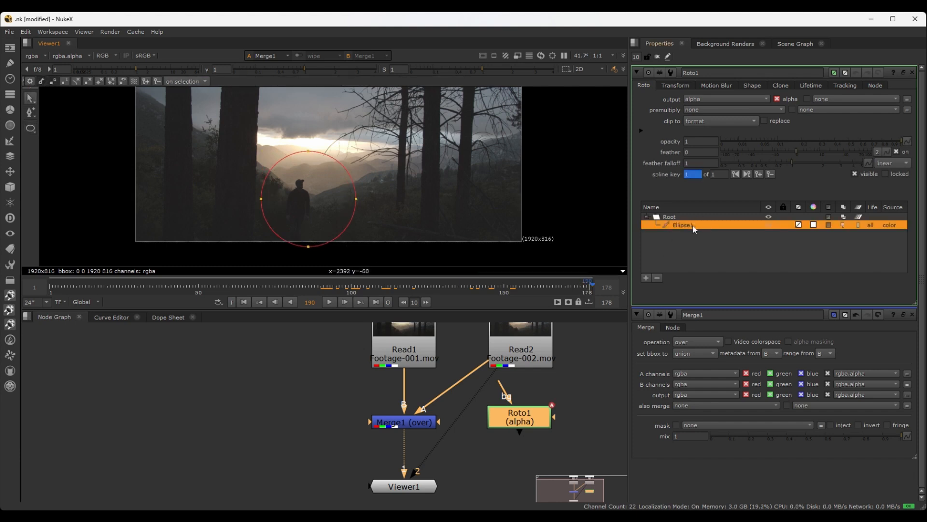
Move the ellipse slightly down so it is centred on the man, and nudge its side point facing the open valley
{"action": "left_click", "coordinate": [315, 159]}
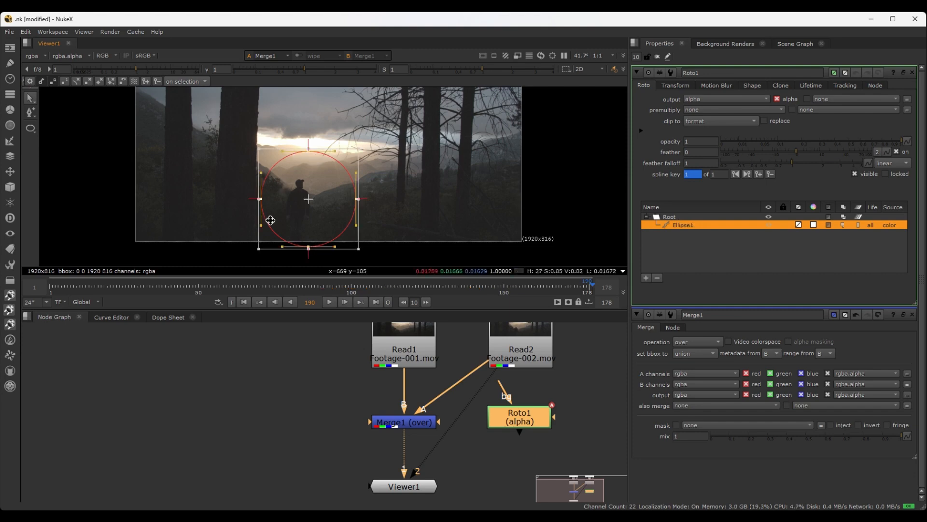
{"action": "mouse_move", "coordinate": [307, 198]}
{"action": "left_mouse_down"}
{"action": "mouse_move", "coordinate": [285, 235]}
{"action": "mouse_move", "coordinate": [293, 207]}
{"action": "mouse_move", "coordinate": [303, 211]}
{"action": "left_mouse_up"}
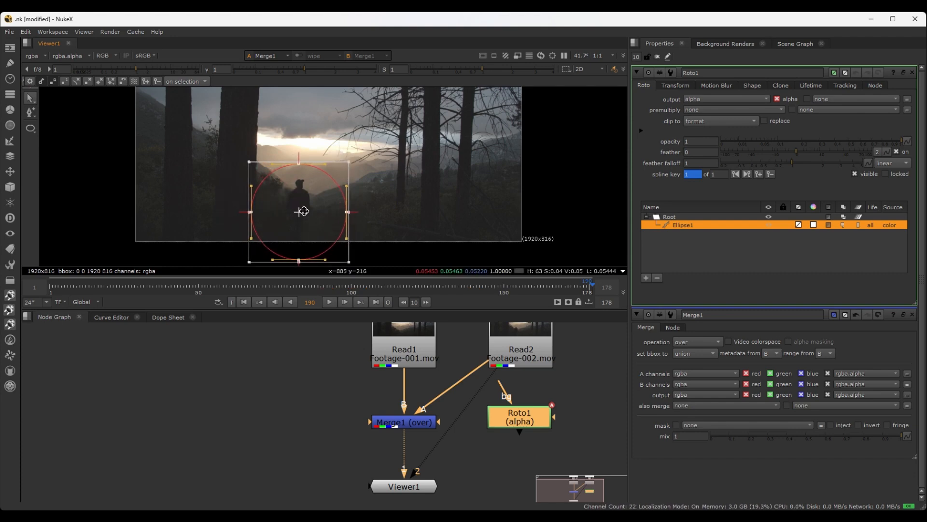
{"action": "left_click", "coordinate": [379, 221]}
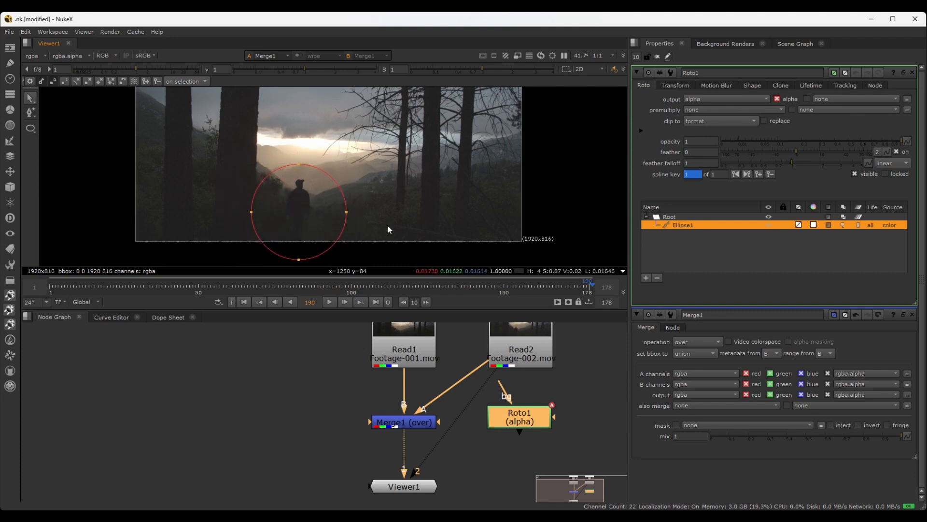
{"action": "left_click", "coordinate": [347, 211]}
{"action": "mouse_move", "coordinate": [347, 211]}
{"action": "left_mouse_down"}
{"action": "mouse_move", "coordinate": [384, 217]}
{"action": "mouse_move", "coordinate": [347, 217]}
{"action": "left_mouse_up"}
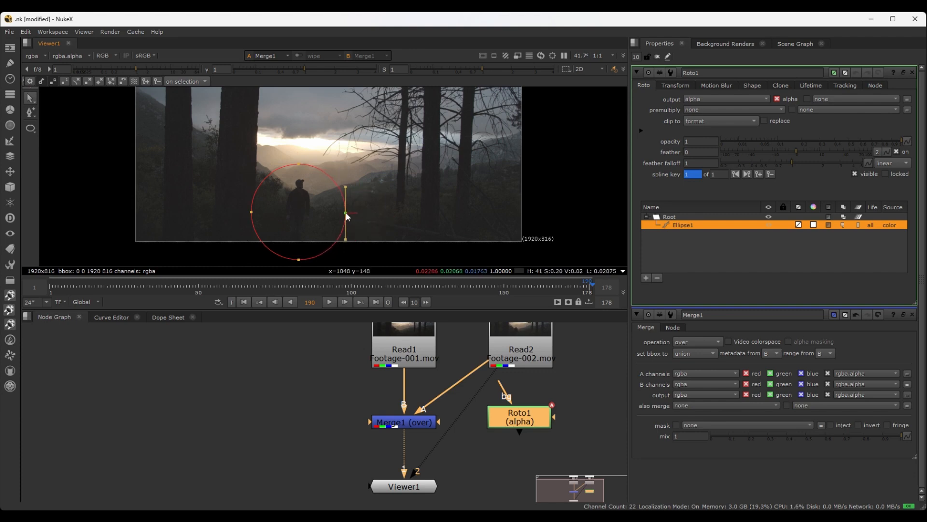
Connect Merge1's mask input to Roto1 and check the masked blend by scrubbing to frame 114
{"action": "left_click_drag", "start_coordinate": [507, 413], "coordinate": [506, 416]}
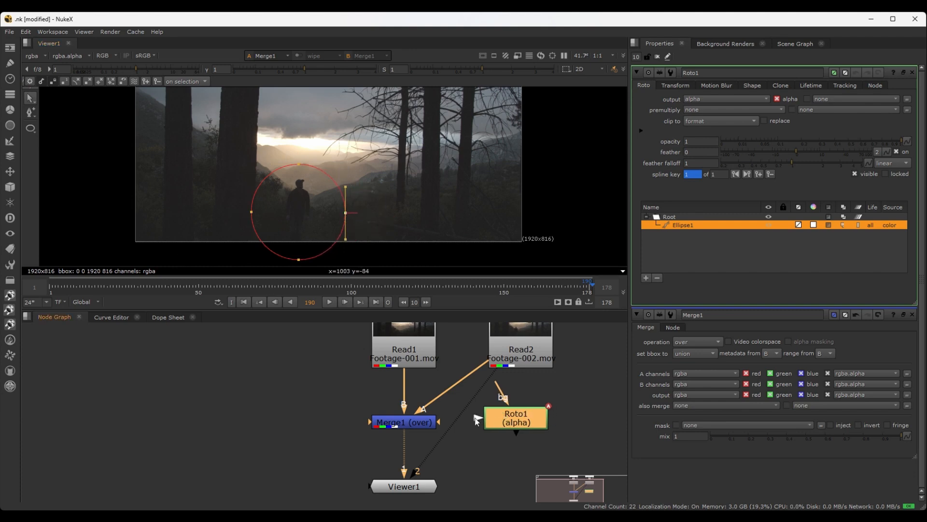
{"action": "left_click_drag", "start_coordinate": [438, 423], "coordinate": [496, 420]}
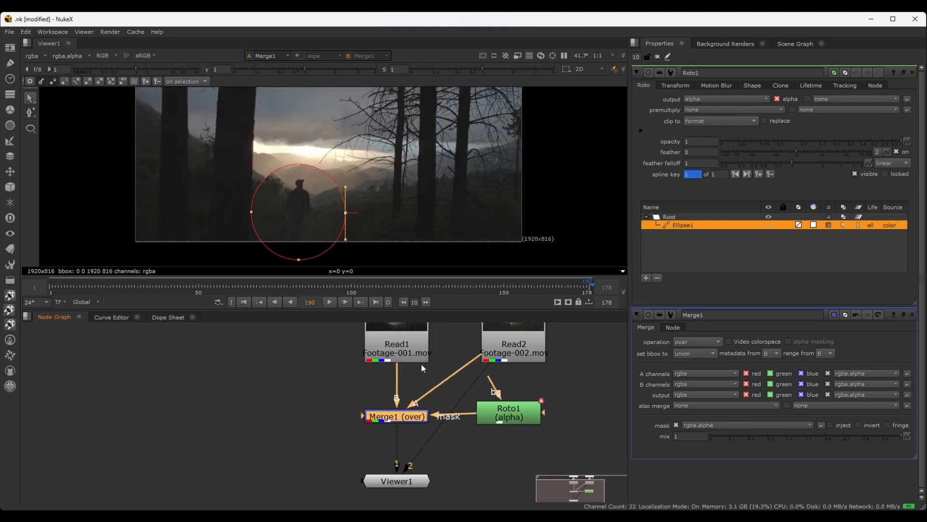
{"action": "scroll", "coordinate": [299, 185], "scroll_direction": "down", "scroll_amount": 1}
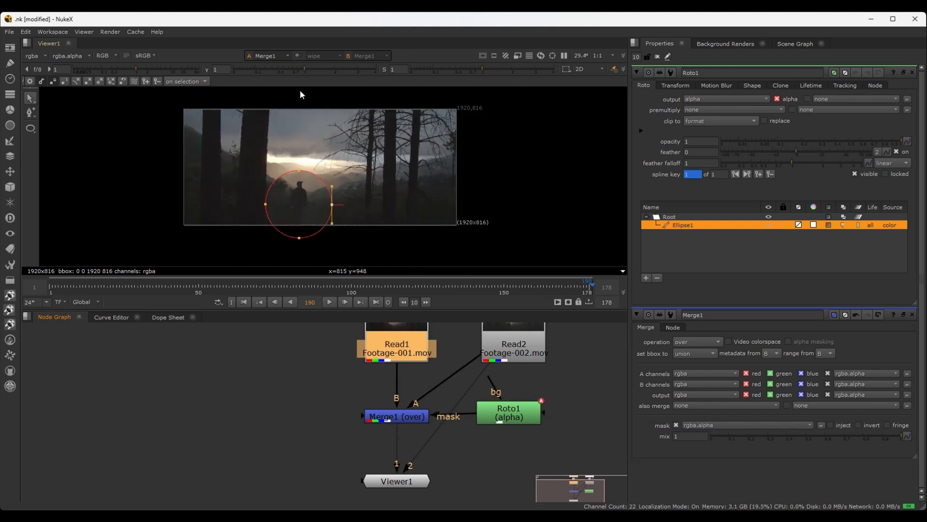
{"action": "scroll", "coordinate": [350, 222], "scroll_direction": "up", "scroll_amount": 1}
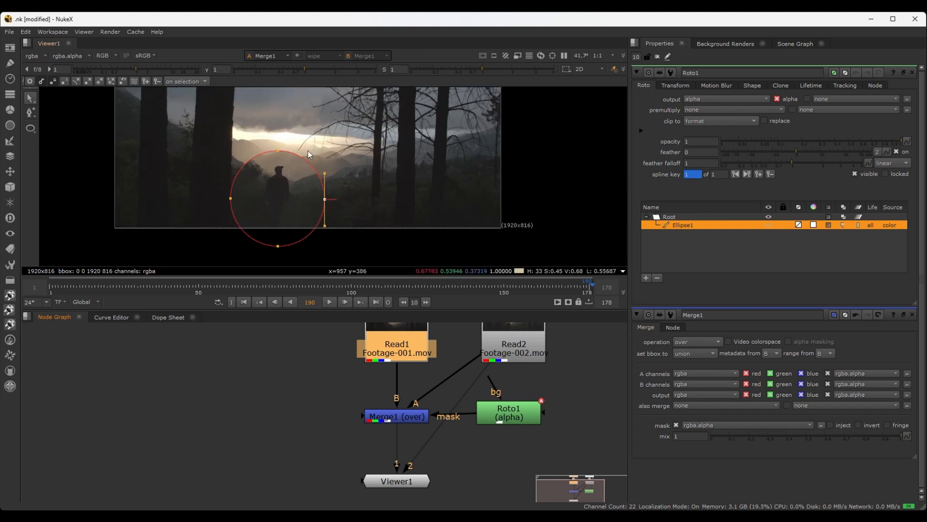
{"action": "mouse_move", "coordinate": [407, 285]}
{"action": "left_mouse_down"}
{"action": "mouse_move", "coordinate": [133, 283]}
{"action": "mouse_move", "coordinate": [395, 289]}
{"action": "left_mouse_up"}
{"action": "scroll", "coordinate": [338, 192], "scroll_direction": "down", "scroll_amount": 3}
{"action": "scroll", "coordinate": [338, 192], "scroll_direction": "up", "scroll_amount": 1}
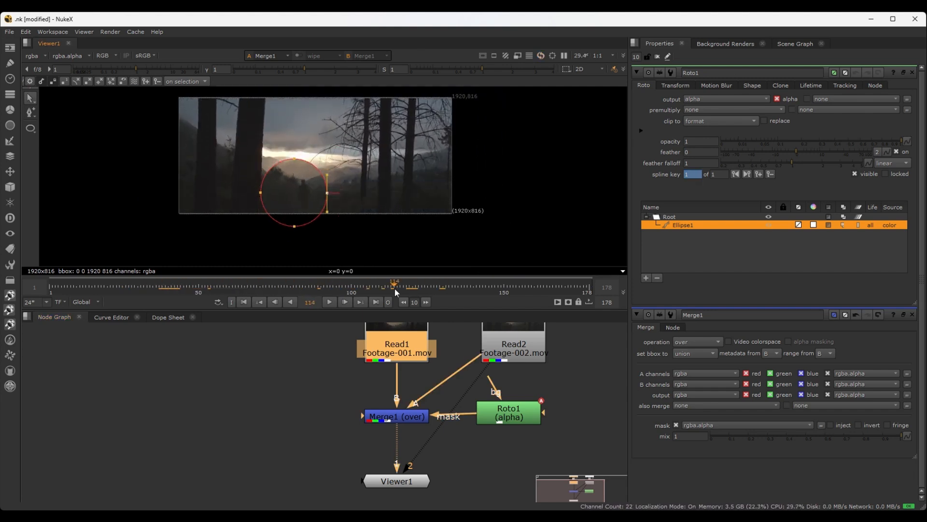
{"action": "scroll", "coordinate": [341, 153], "scroll_direction": "up", "scroll_amount": 4}
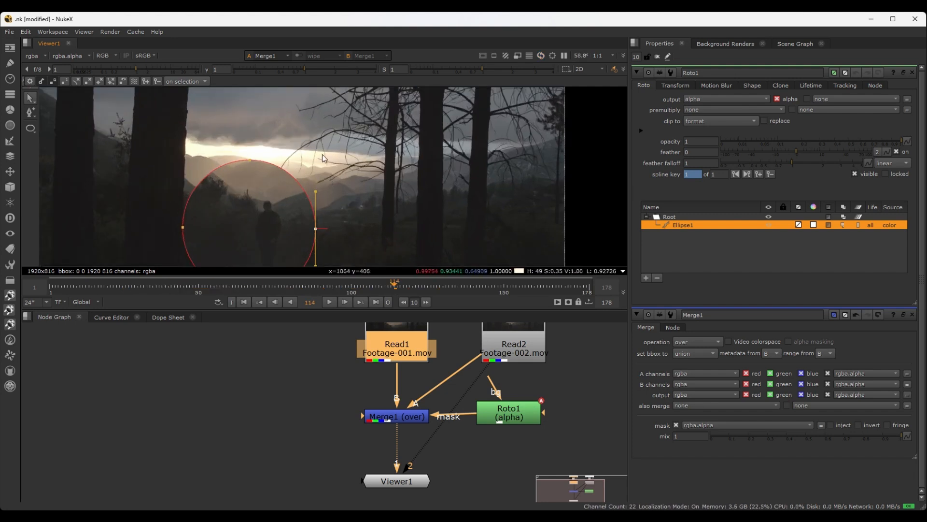
{"action": "scroll", "coordinate": [328, 155], "scroll_direction": "down", "scroll_amount": 1}
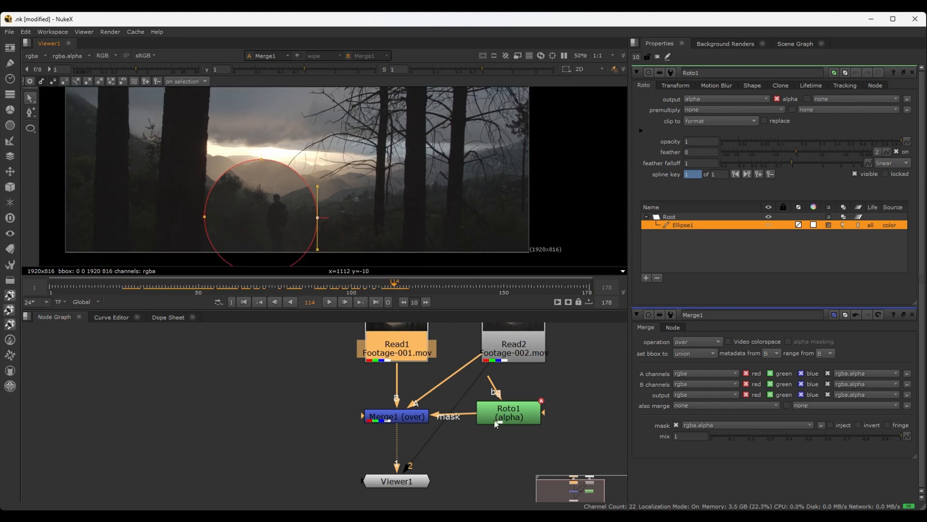
Inspect the mask edge without the roto outline by closing and reopening Roto1's properties and toggling the Viewer overlay off and on
{"action": "left_click", "coordinate": [912, 73]}
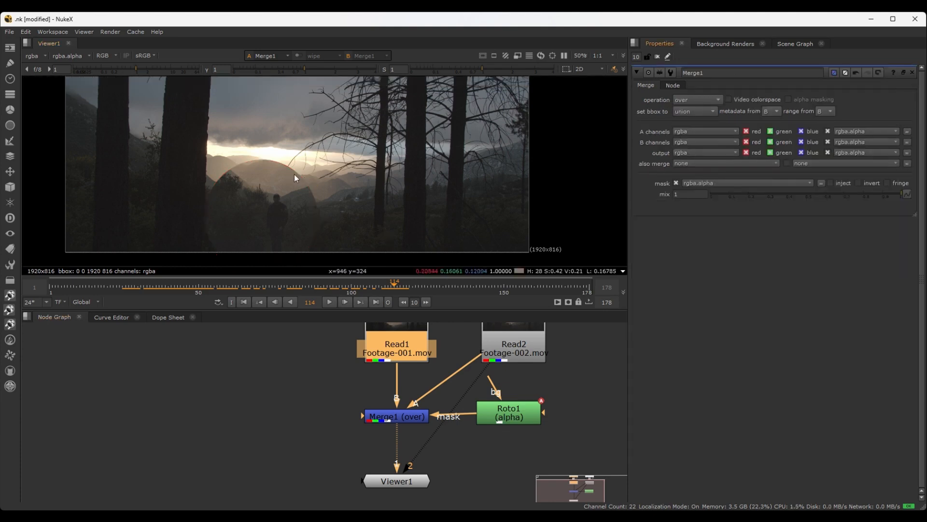
{"action": "double_click", "coordinate": [504, 414]}
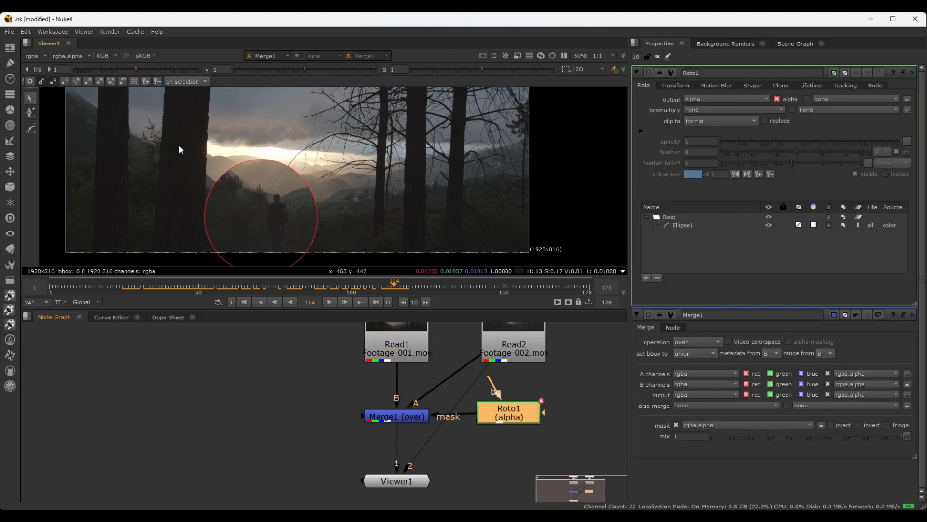
{"action": "key", "text": "o"}
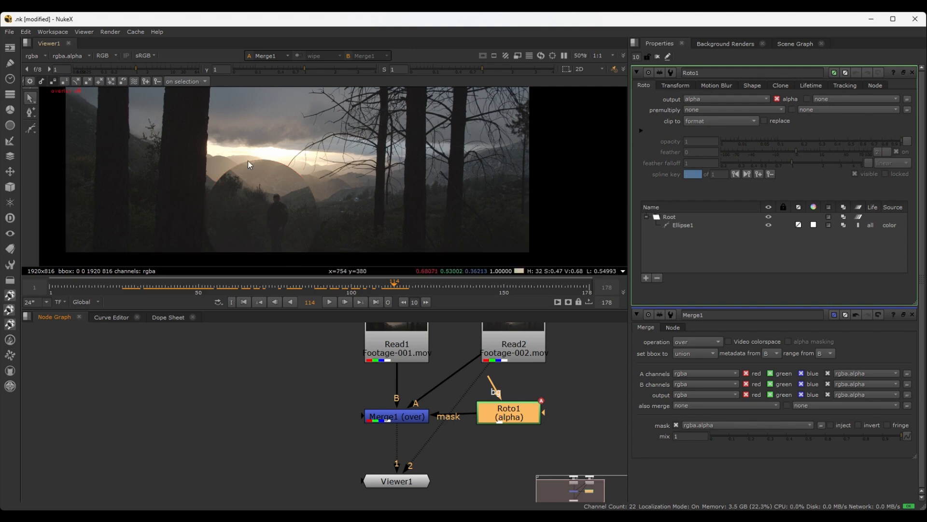
{"action": "key", "text": "o"}
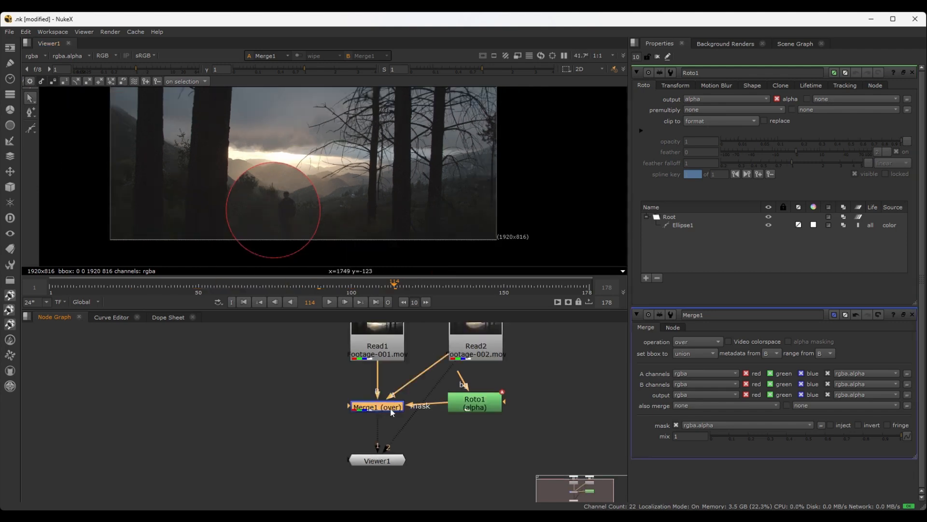
Disable and re-enable Merge1, and do the same with Roto1, to compare their effect on the composite
{"action": "scroll", "coordinate": [392, 412], "scroll_direction": "up", "scroll_amount": 3}
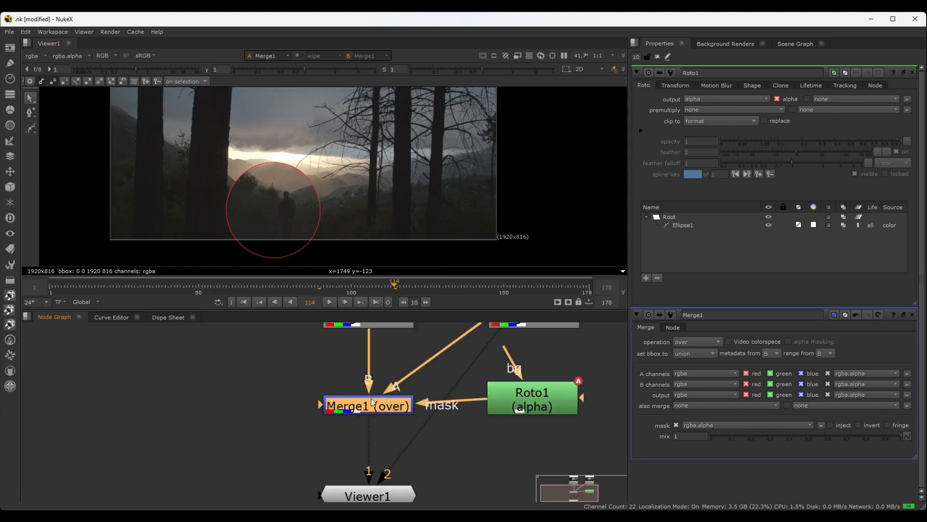
{"action": "key", "text": "d"}
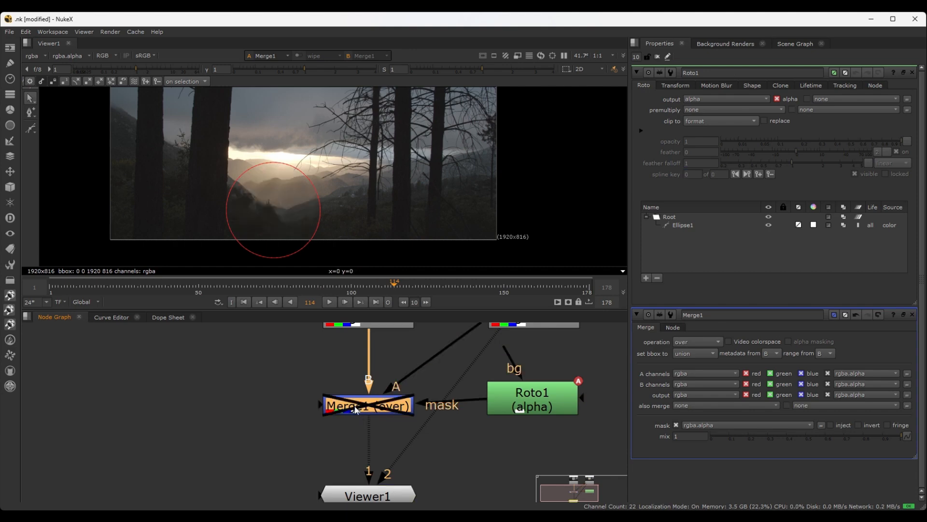
{"action": "key", "text": "d"}
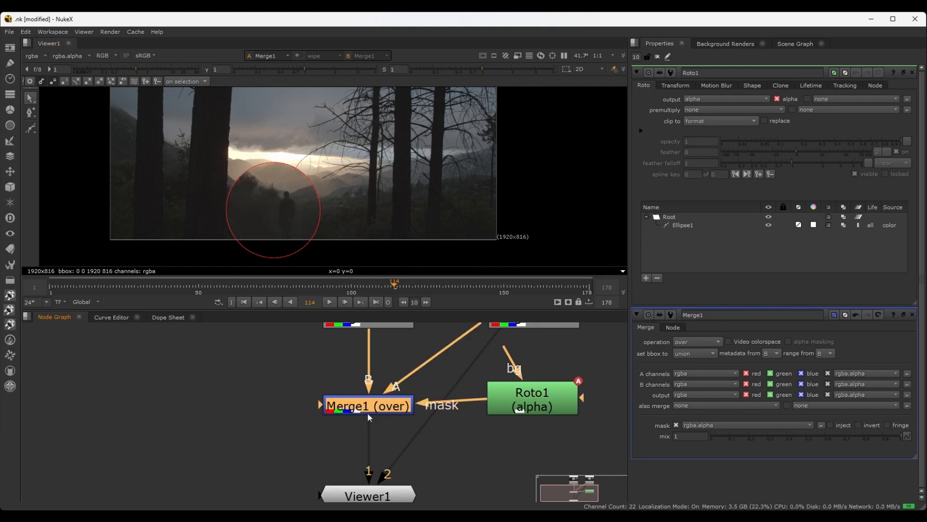
{"action": "left_click", "coordinate": [539, 407]}
{"action": "key", "text": "d"}
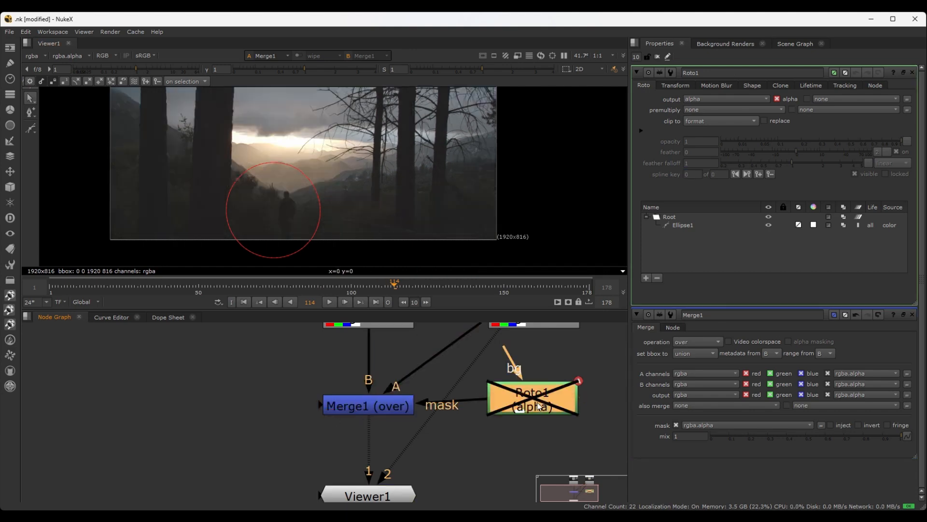
{"action": "key", "text": "d"}
Disable the Read2 footage node and enable it again
{"action": "scroll", "coordinate": [550, 404], "scroll_direction": "up", "scroll_amount": 2}
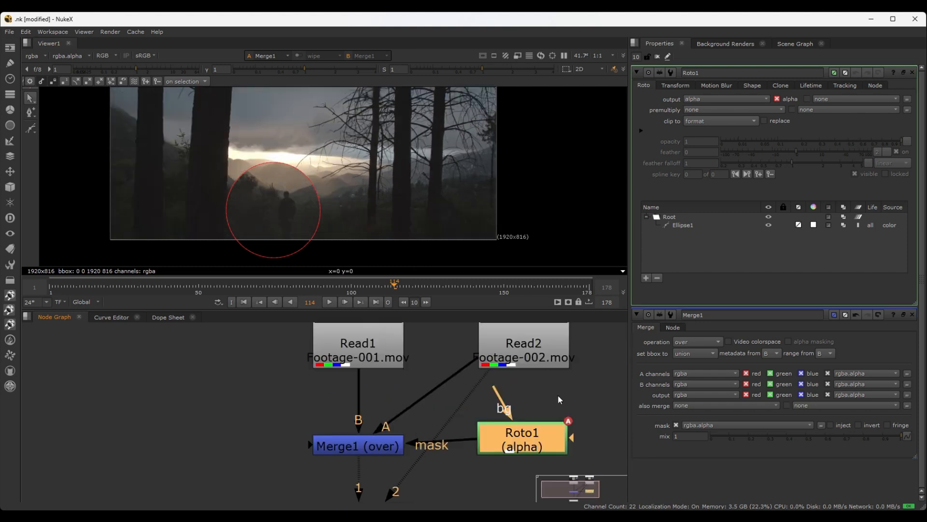
{"action": "scroll", "coordinate": [550, 396], "scroll_direction": "down", "scroll_amount": 3}
{"action": "left_click", "coordinate": [542, 362]}
{"action": "key", "text": "d"}
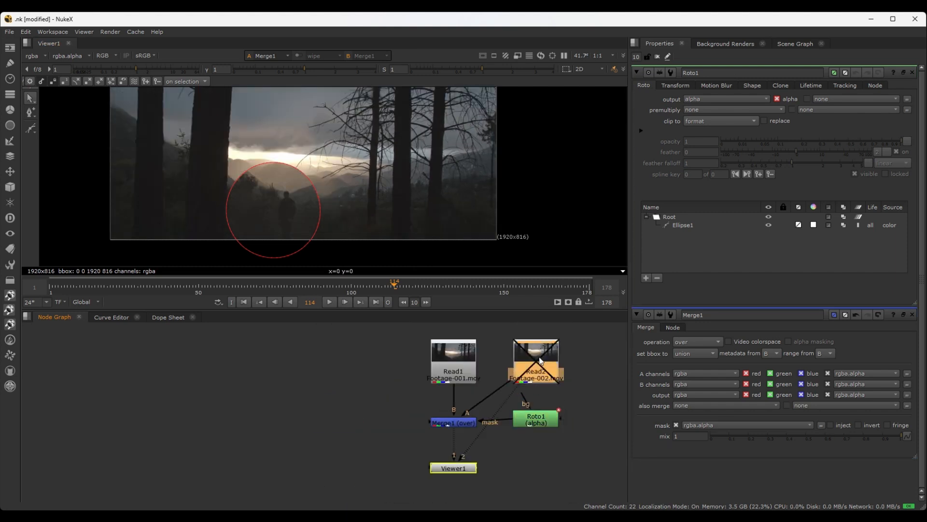
{"action": "key", "text": "d"}
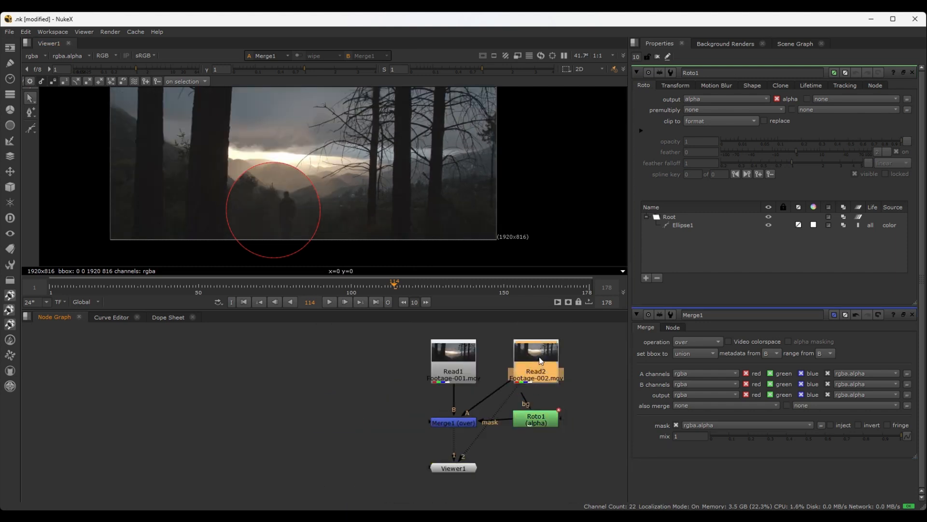
Frame the whole node graph and move Read1 straight up, farther above Merge1
{"action": "left_click", "coordinate": [558, 457]}
{"action": "key", "text": "f"}
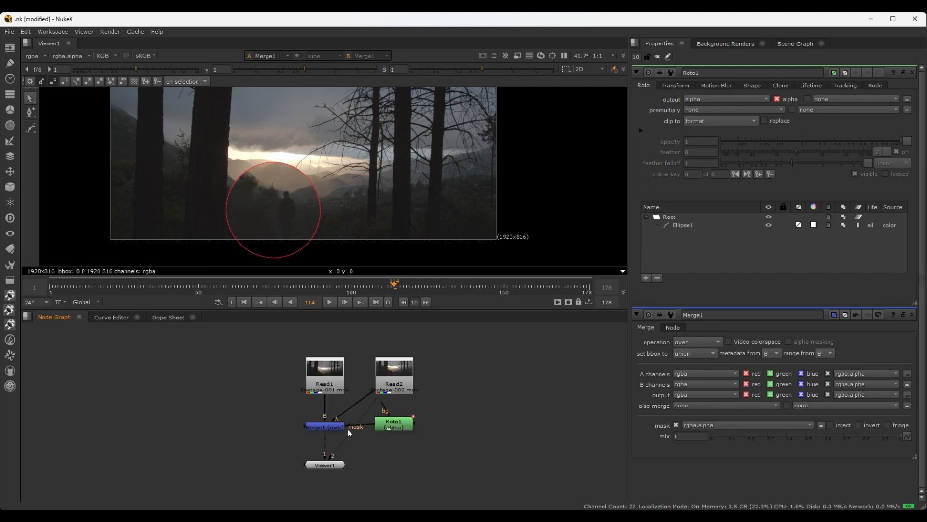
{"action": "left_click_drag", "start_coordinate": [327, 380], "coordinate": [330, 342]}
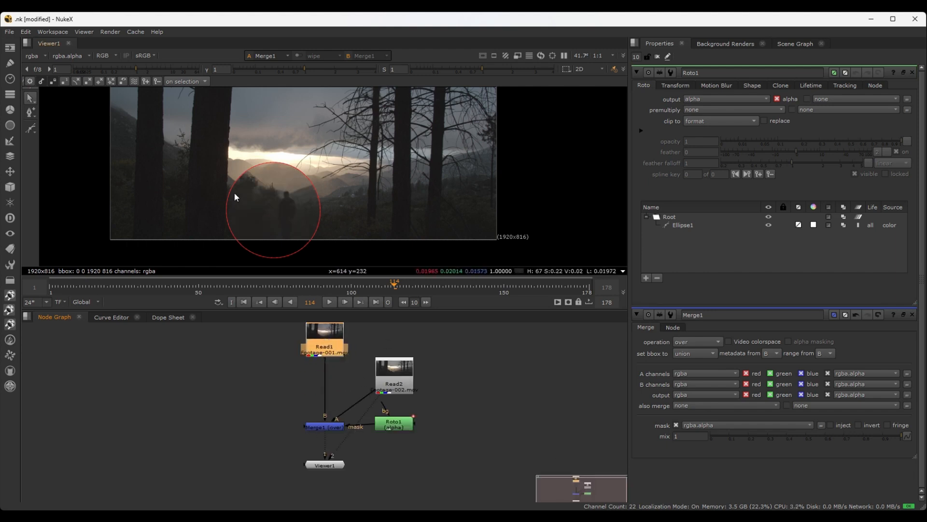
{"action": "scroll", "coordinate": [332, 160], "scroll_direction": "down", "scroll_amount": 2}
{"action": "left_click_drag", "start_coordinate": [328, 339], "coordinate": [329, 335]}
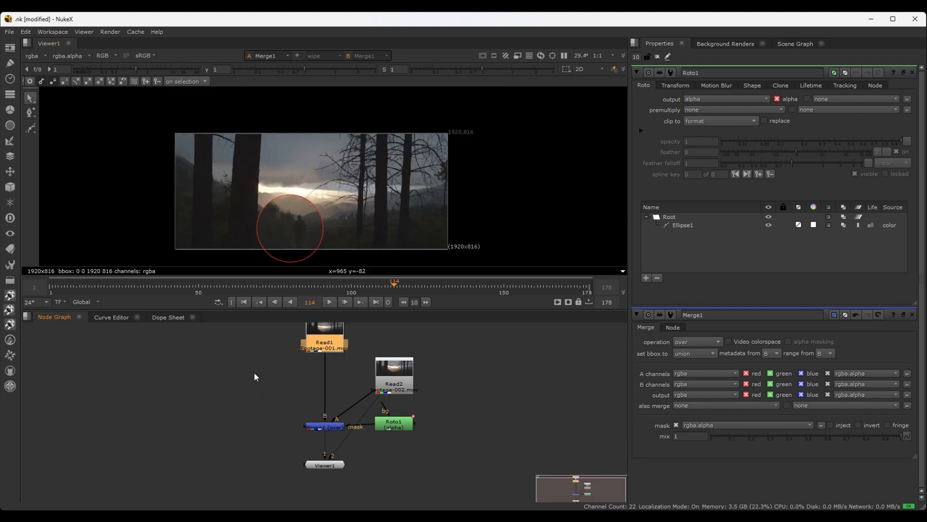
Add a Tracker node after Read1 and place it midway down the connection to Merge1
{"action": "key", "text": "Tab"}
{"action": "type", "text": "tracker"}
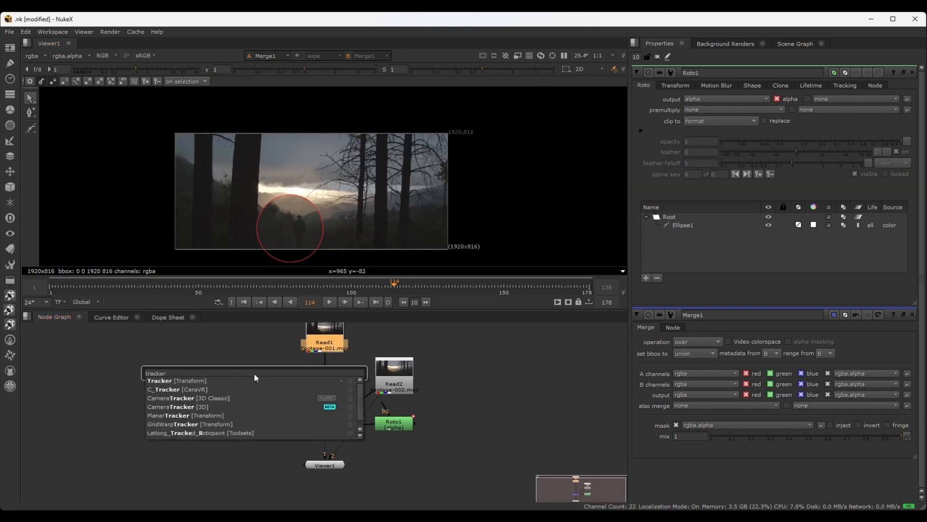
{"action": "left_click", "coordinate": [208, 380]}
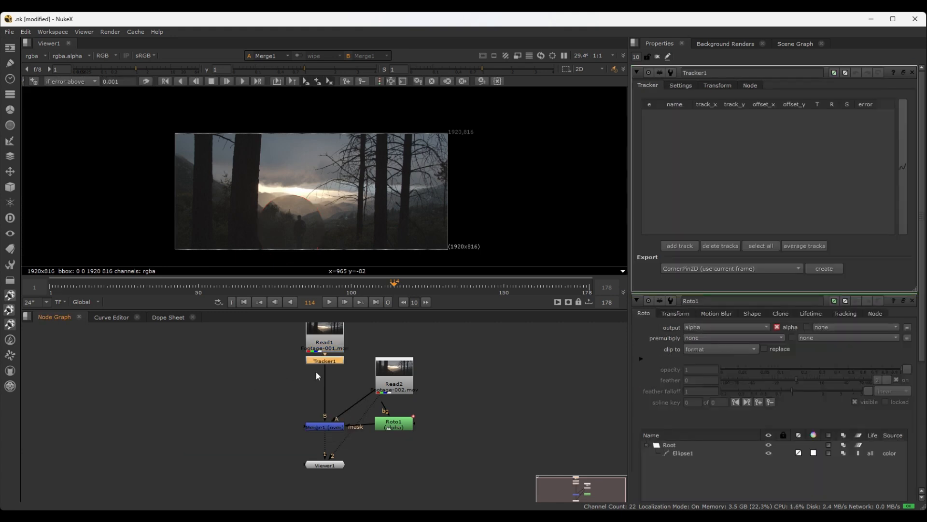
{"action": "scroll", "coordinate": [329, 369], "scroll_direction": "up", "scroll_amount": 4}
{"action": "left_click_drag", "start_coordinate": [322, 356], "coordinate": [320, 401]}
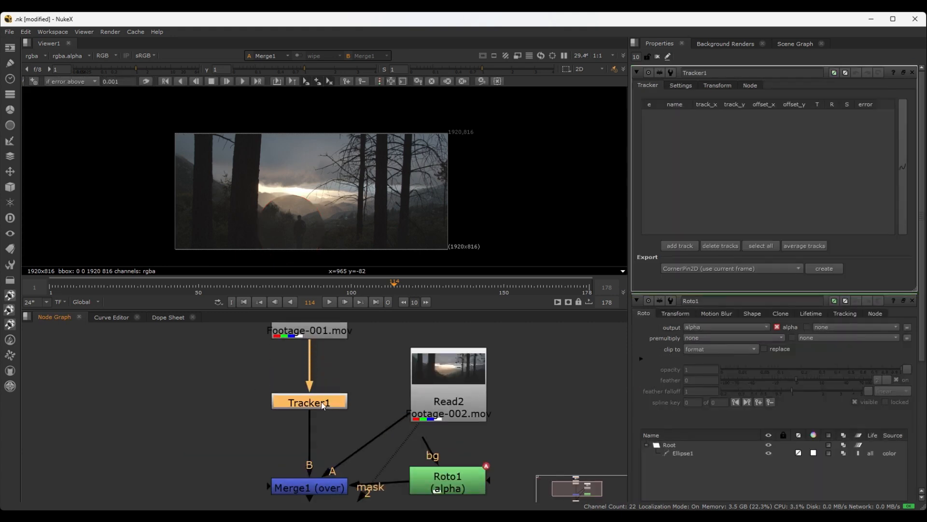
{"action": "scroll", "coordinate": [325, 401], "scroll_direction": "down", "scroll_amount": 3}
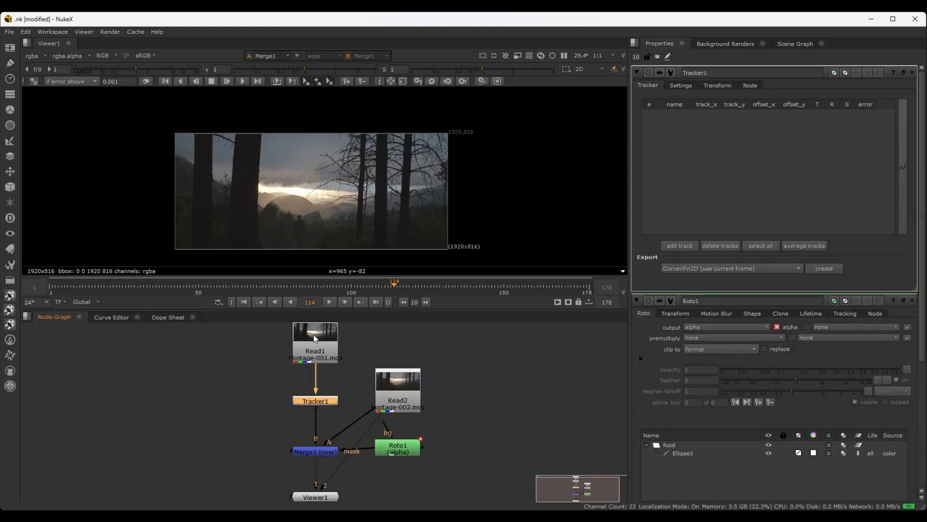
Create a second Tracker node with nothing selected so it is unconnected, and delete it
{"action": "left_click", "coordinate": [337, 360]}
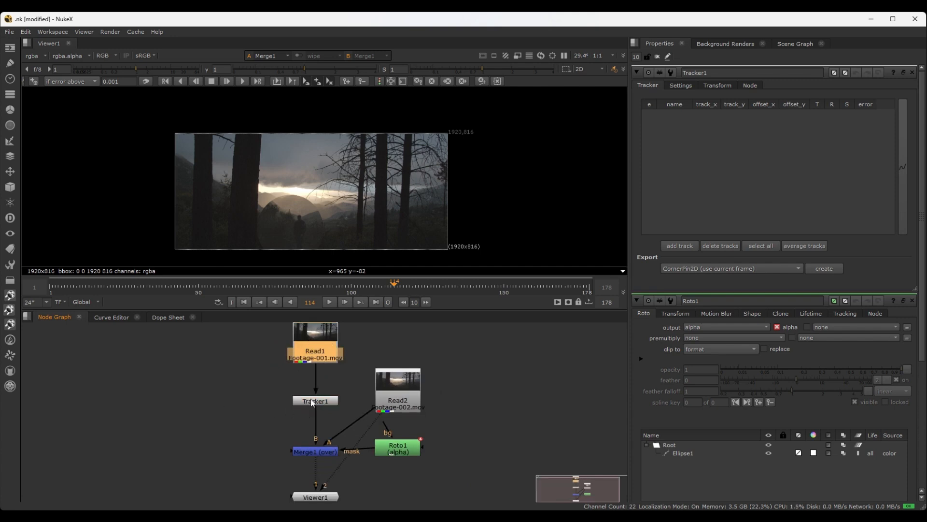
{"action": "left_click", "coordinate": [208, 372]}
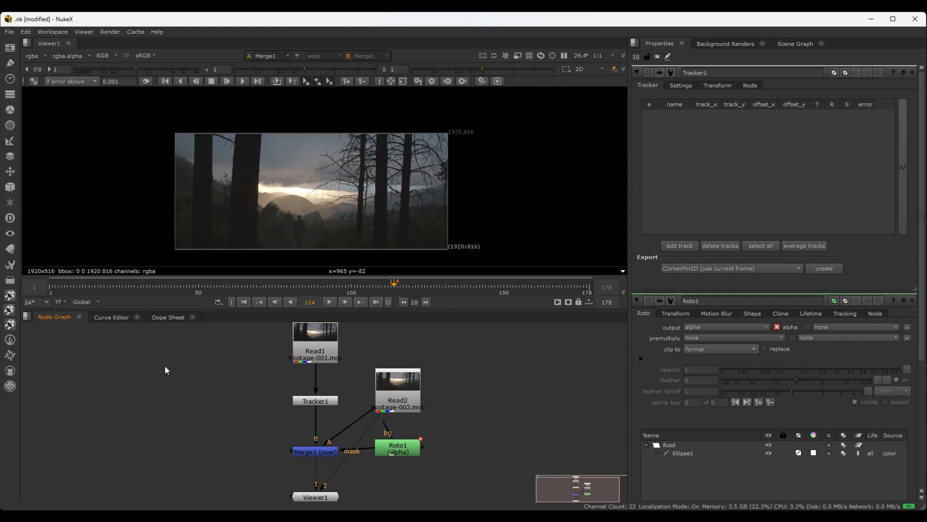
{"action": "key", "text": "Tab"}
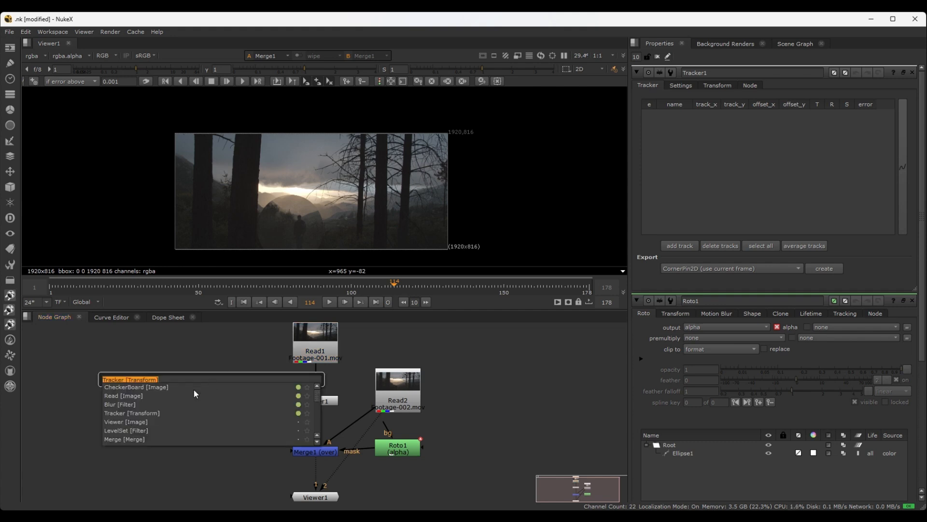
{"action": "key", "text": "Return"}
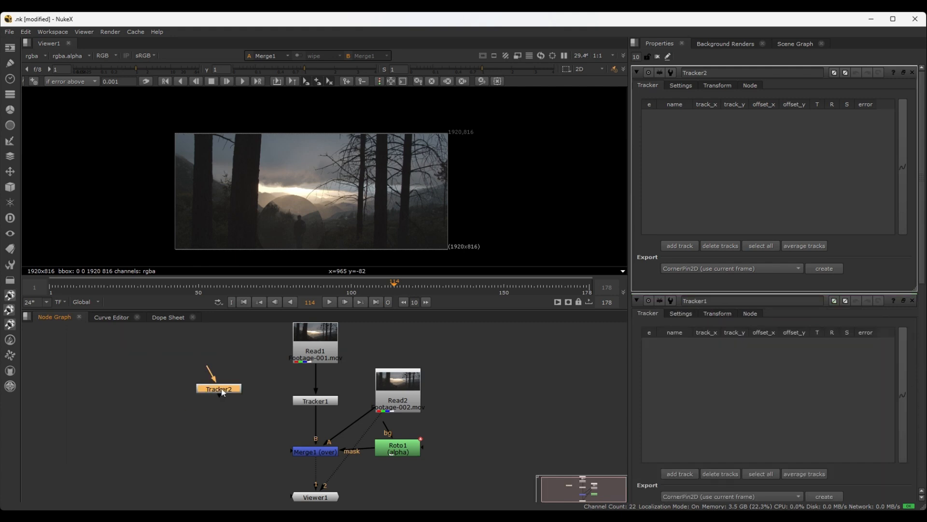
{"action": "key", "text": "Delete"}
Insert another Tracker node directly below the selected Read1 and delete it again
{"action": "left_click", "coordinate": [306, 352]}
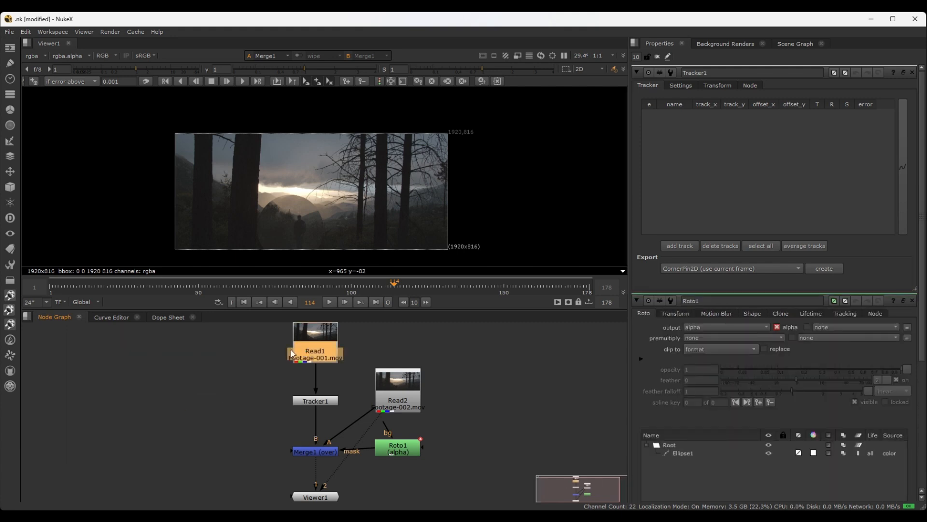
{"action": "key", "text": "Tab"}
{"action": "key", "text": "Return"}
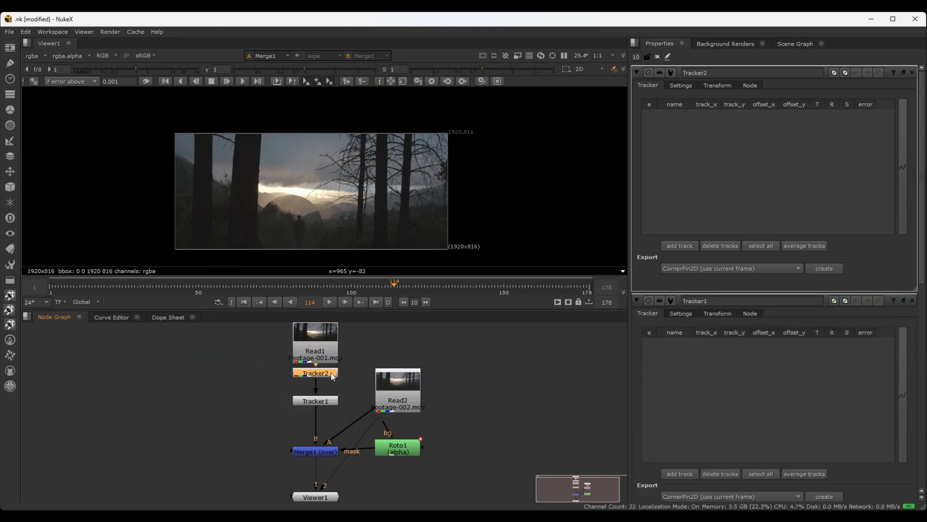
{"action": "key", "text": "Delete"}
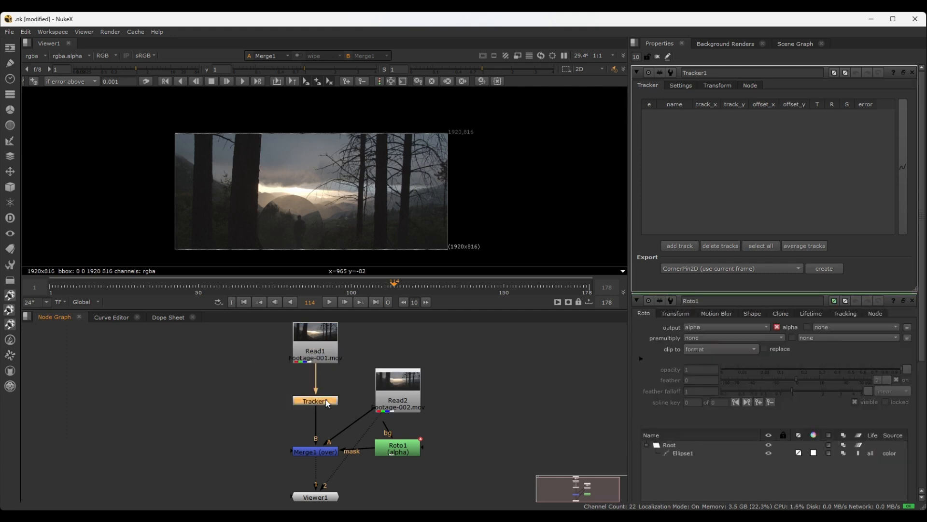
Nudge Read2 slightly upward in the node graph and show Tracker1's output in the Viewer
{"action": "scroll", "coordinate": [306, 202], "scroll_direction": "up", "scroll_amount": 5}
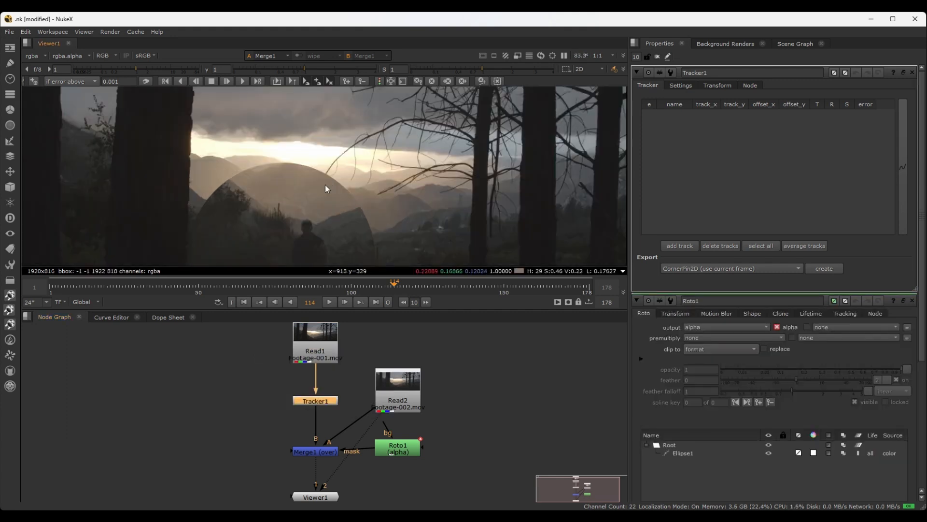
{"action": "scroll", "coordinate": [345, 202], "scroll_direction": "down", "scroll_amount": 3}
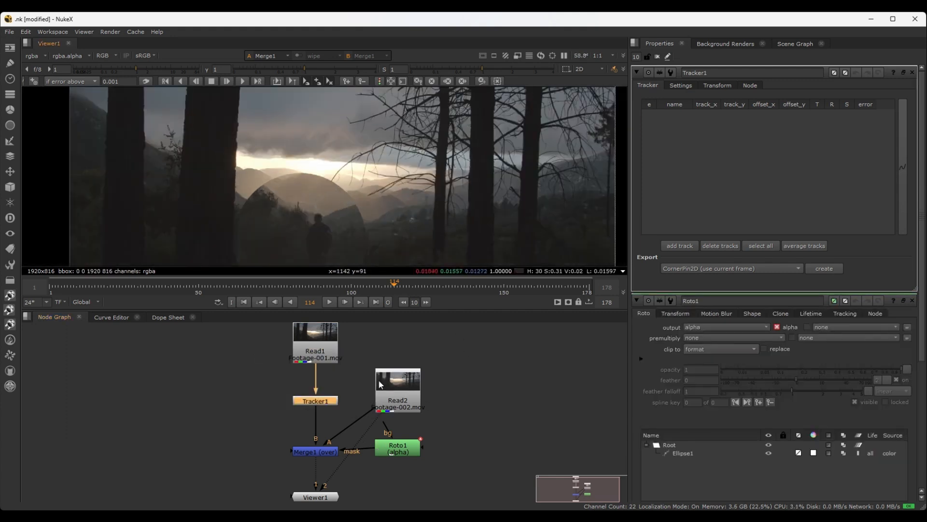
{"action": "left_click_drag", "start_coordinate": [387, 384], "coordinate": [386, 380]}
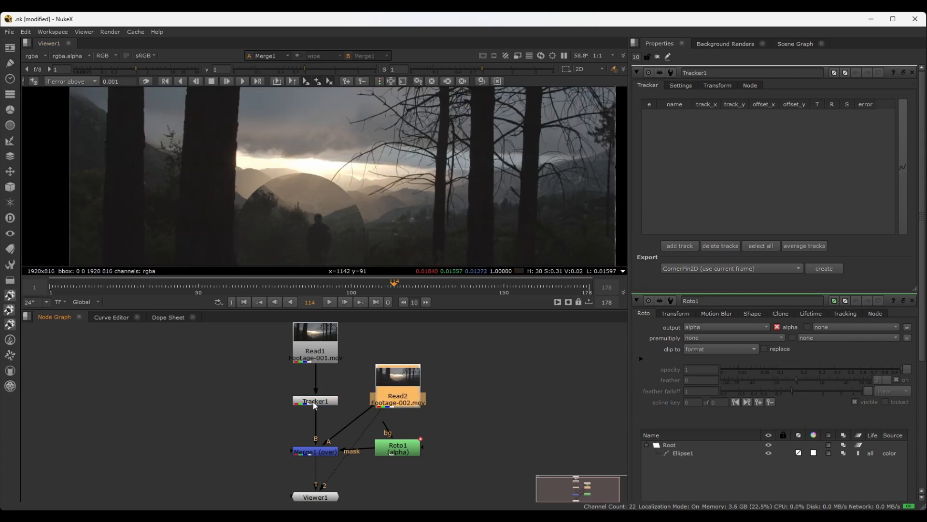
{"action": "scroll", "coordinate": [292, 159], "scroll_direction": "down", "scroll_amount": 3}
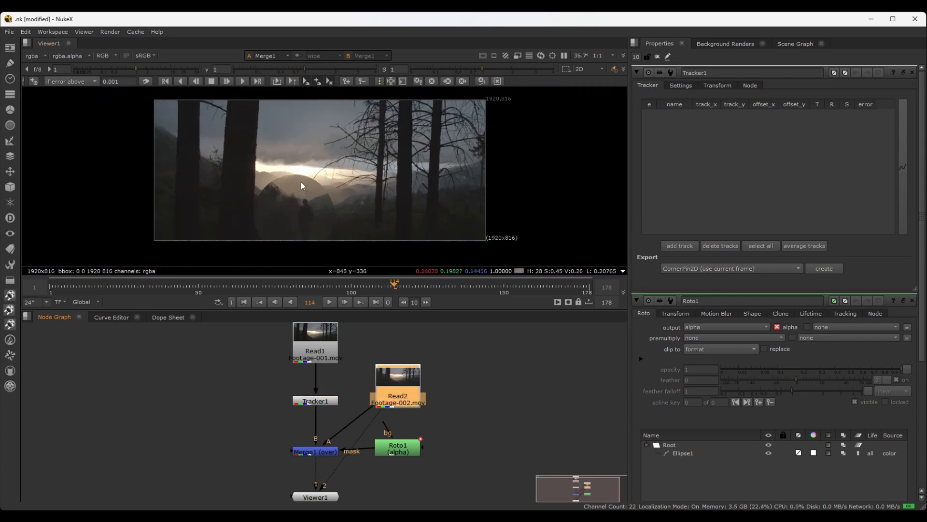
{"action": "left_click", "coordinate": [303, 401]}
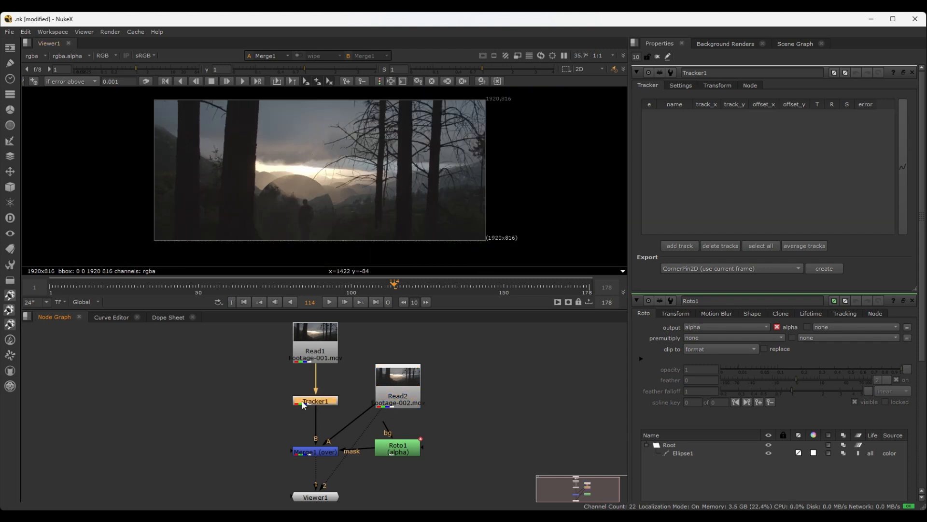
{"action": "key", "text": "1"}
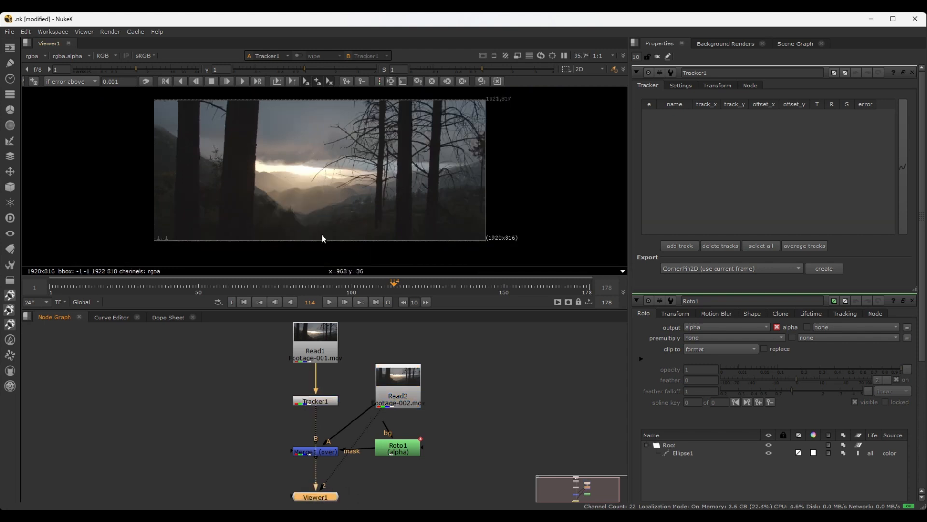
Add a new track to Tracker1 and toggle the Viewer overlay off and on
{"action": "scroll", "coordinate": [346, 235], "scroll_direction": "up", "scroll_amount": 1}
{"action": "scroll", "coordinate": [317, 155], "scroll_direction": "up", "scroll_amount": 8}
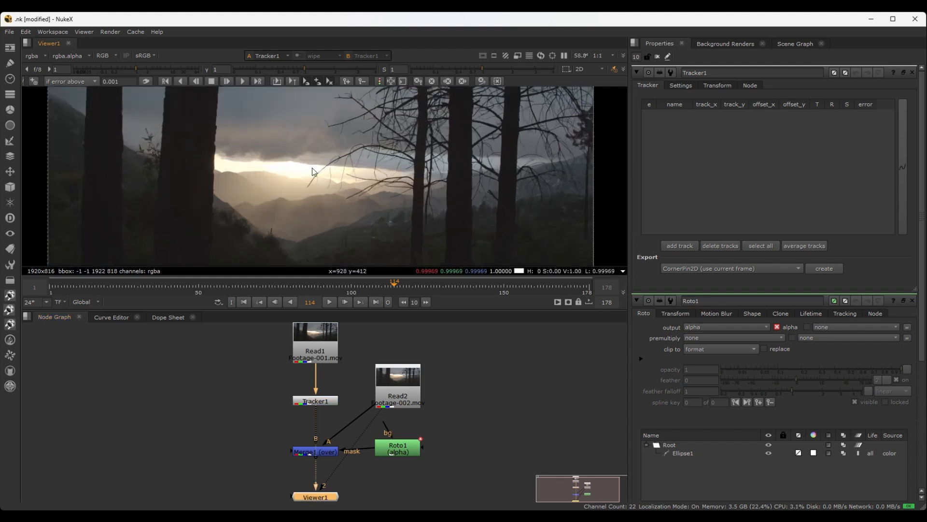
{"action": "scroll", "coordinate": [261, 200], "scroll_direction": "down", "scroll_amount": 5}
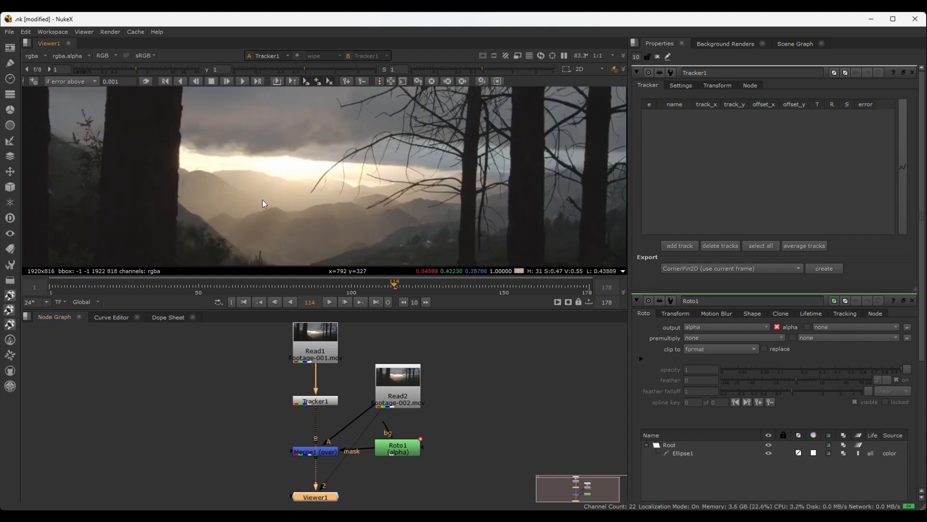
{"action": "left_click", "coordinate": [671, 246]}
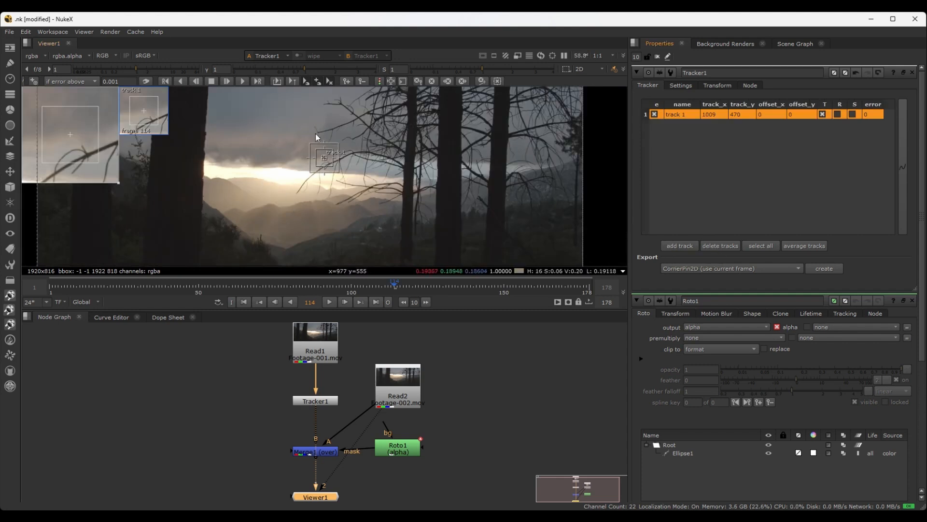
{"action": "key", "text": "o"}
{"action": "key", "text": "o"}
Move track 1 onto the peak of the dark hill in the valley, at about x 820, y 308
{"action": "scroll", "coordinate": [326, 178], "scroll_direction": "up", "scroll_amount": 5}
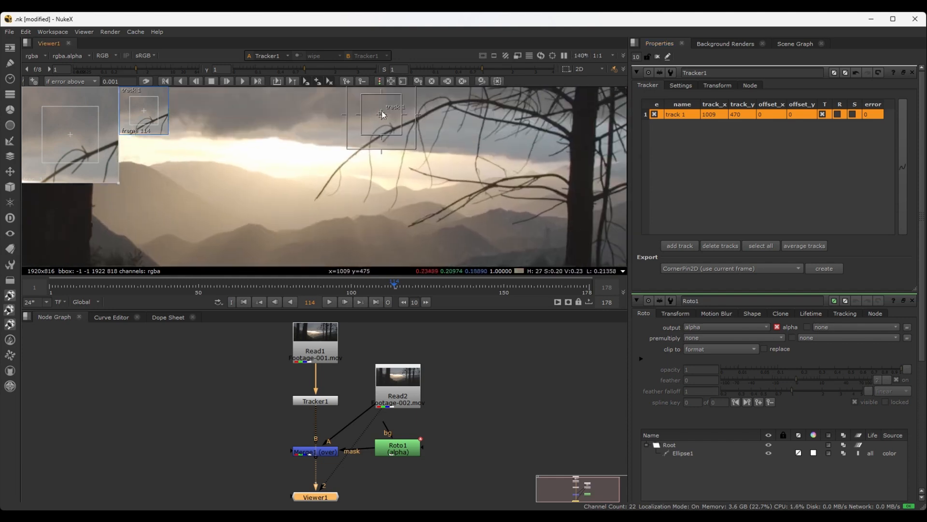
{"action": "left_click_drag", "start_coordinate": [382, 116], "coordinate": [255, 224]}
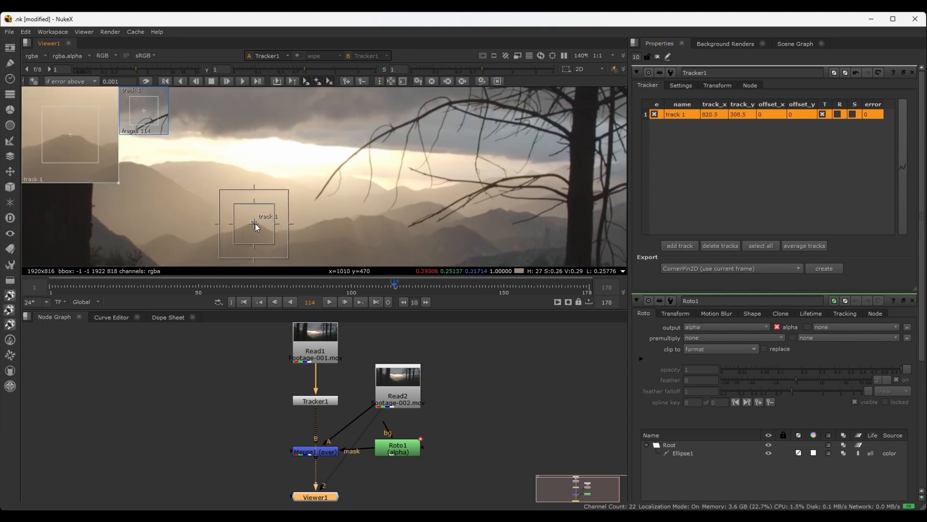
{"action": "scroll", "coordinate": [297, 237], "scroll_direction": "up", "scroll_amount": 3}
{"action": "scroll", "coordinate": [301, 219], "scroll_direction": "down", "scroll_amount": 3}
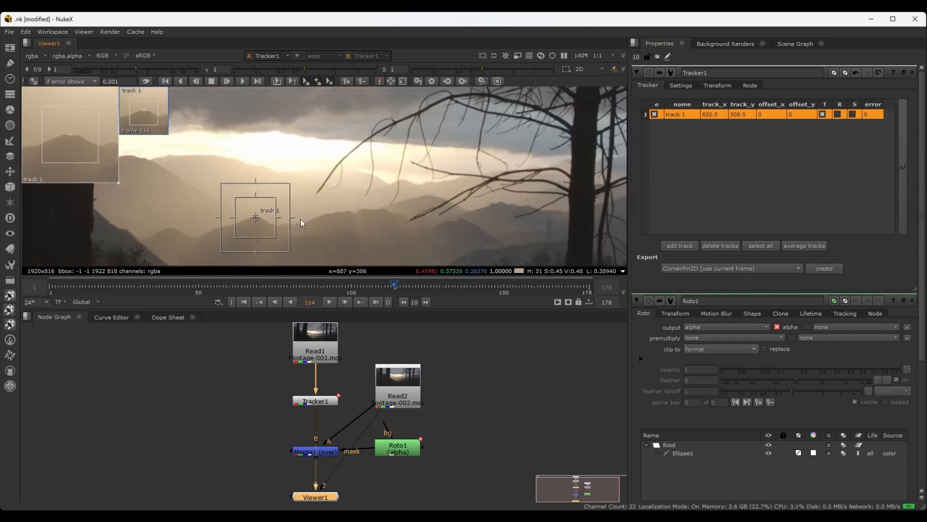
{"action": "middle_click_drag", "start_coordinate": [300, 219], "coordinate": [314, 212]}
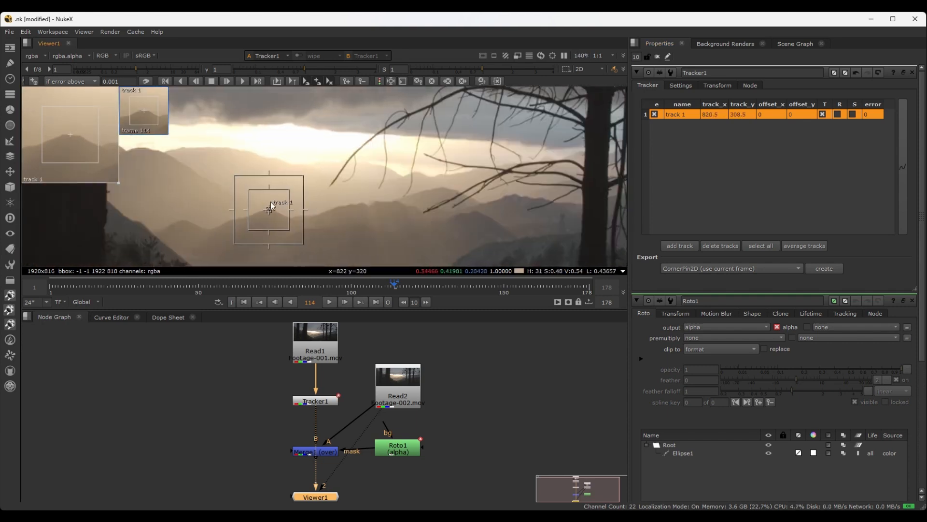
{"action": "scroll", "coordinate": [271, 207], "scroll_direction": "up", "scroll_amount": 2}
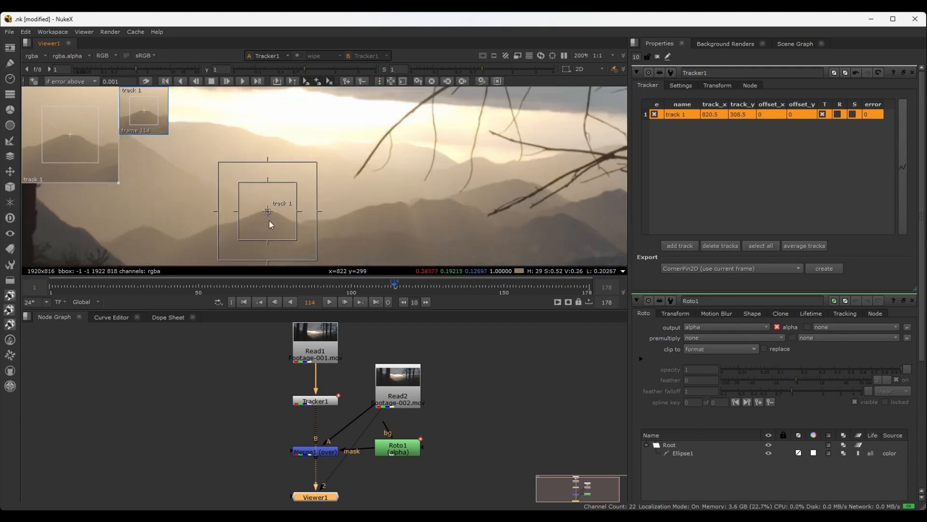
{"action": "scroll", "coordinate": [295, 240], "scroll_direction": "down", "scroll_amount": 2}
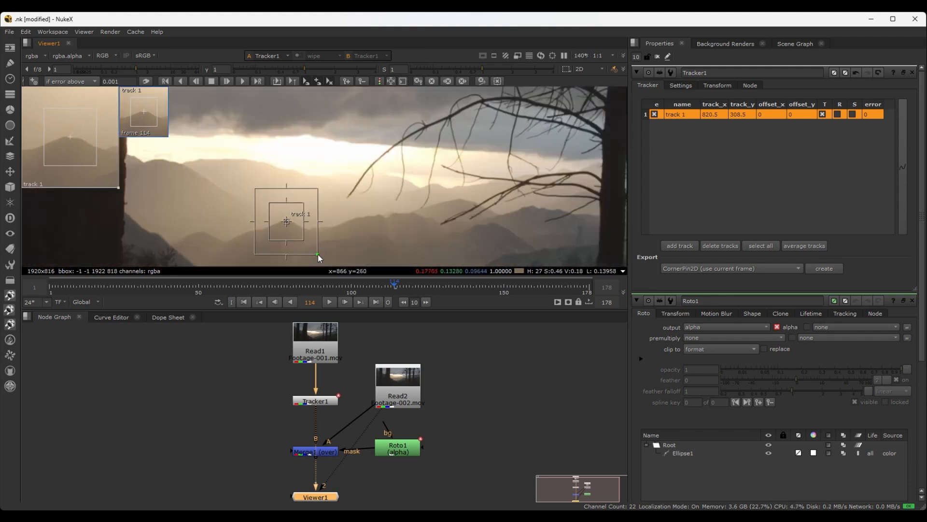
Resize track 1's outer search area so it is moderately larger than its inner pattern box
{"action": "left_click_drag", "start_coordinate": [318, 254], "coordinate": [333, 264]}
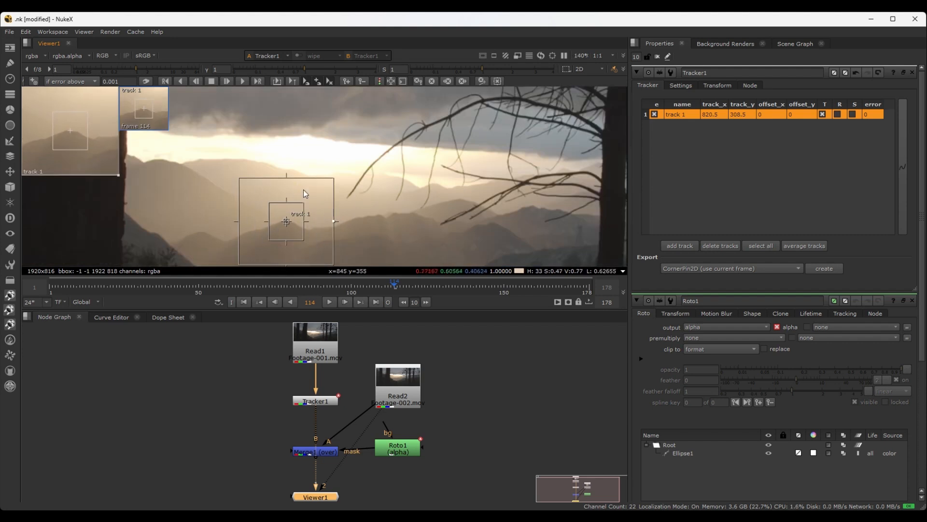
{"action": "scroll", "coordinate": [294, 186], "scroll_direction": "down", "scroll_amount": 1}
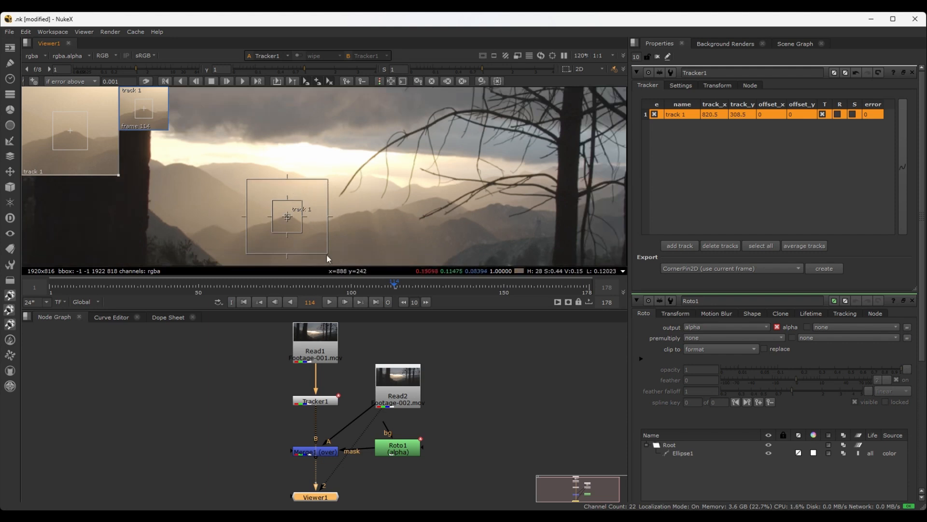
{"action": "mouse_move", "coordinate": [328, 252]}
{"action": "left_mouse_down"}
{"action": "mouse_move", "coordinate": [306, 236]}
{"action": "mouse_move", "coordinate": [327, 257]}
{"action": "mouse_move", "coordinate": [321, 249]}
{"action": "left_mouse_up"}
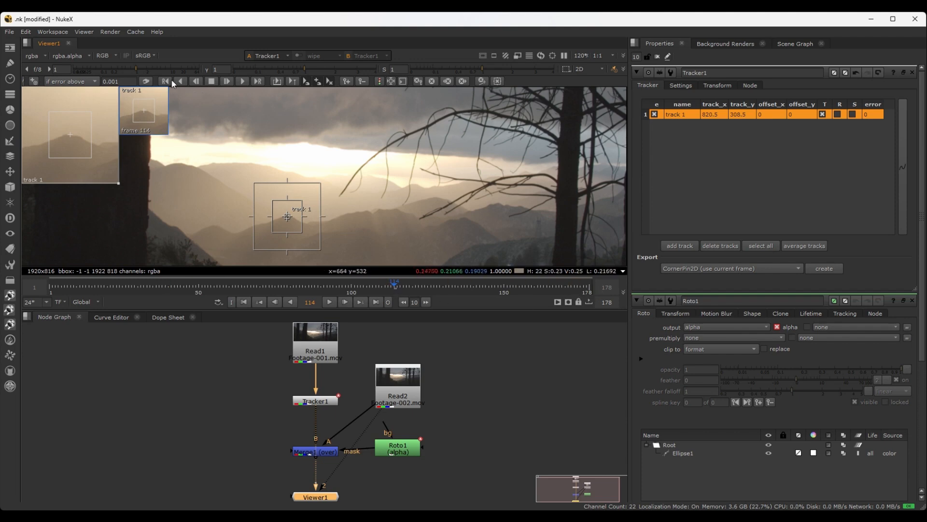
Track the hill peak forward from frame 114 to frame 178 and enlarge the track's zoom window
{"action": "left_click", "coordinate": [241, 82]}
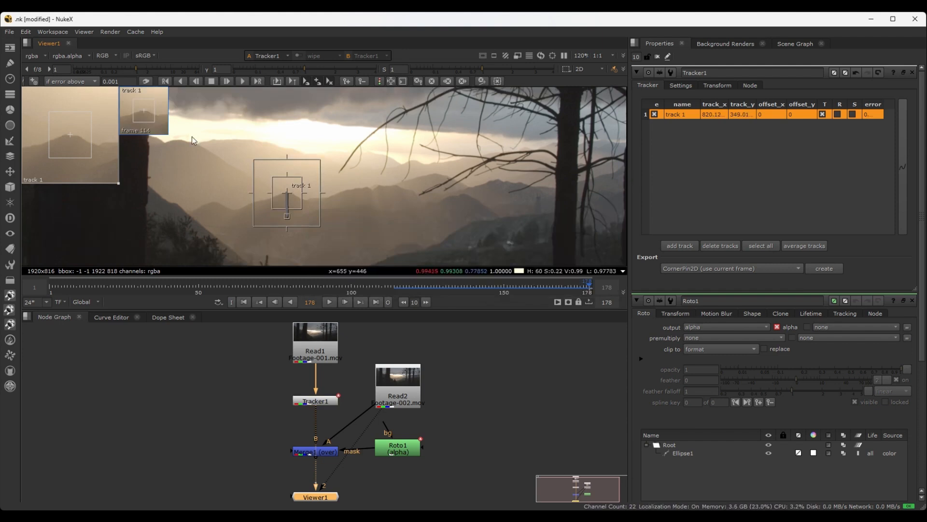
{"action": "left_click_drag", "start_coordinate": [120, 182], "coordinate": [211, 263]}
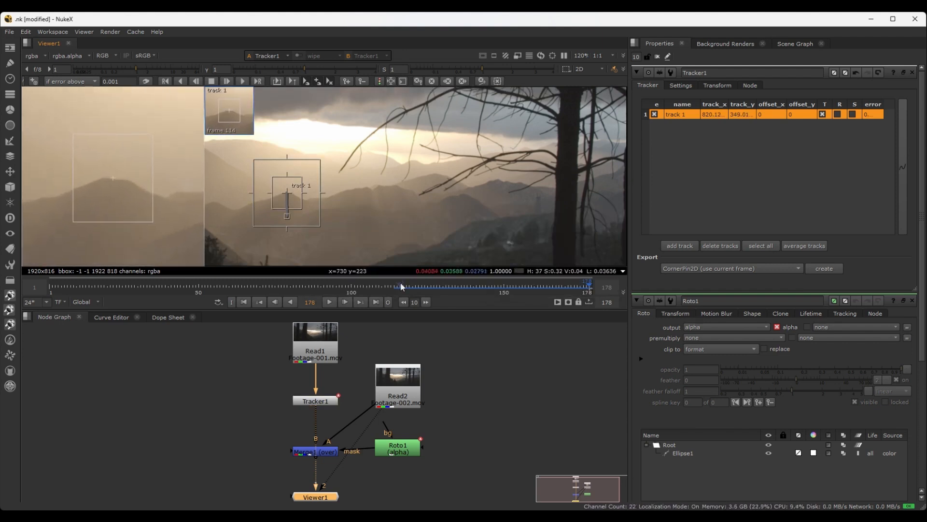
Return to frame 115, track the hill peak backward, and inspect the resulting motion path
{"action": "left_click_drag", "start_coordinate": [590, 288], "coordinate": [397, 285]}
{"action": "scroll", "coordinate": [266, 195], "scroll_direction": "up", "scroll_amount": 5}
{"action": "middle_click_drag", "start_coordinate": [266, 194], "coordinate": [242, 87]}
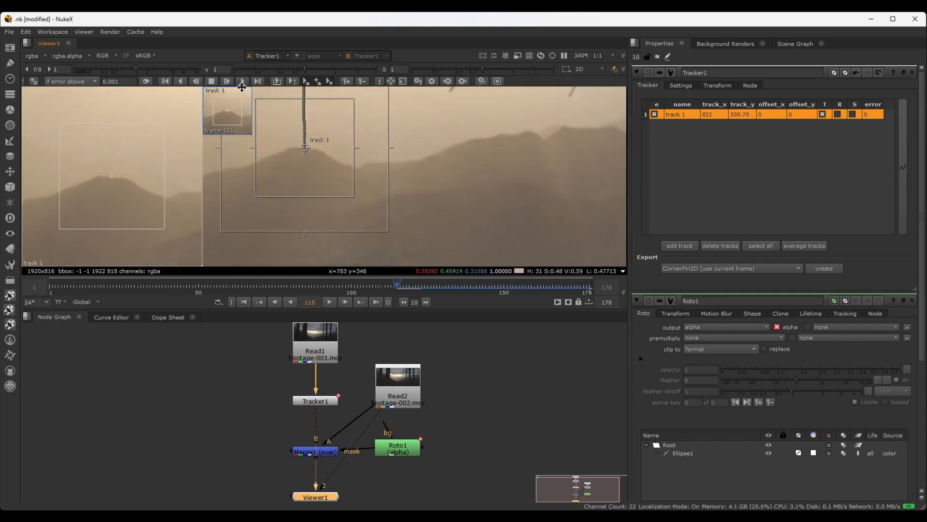
{"action": "left_click", "coordinate": [183, 82]}
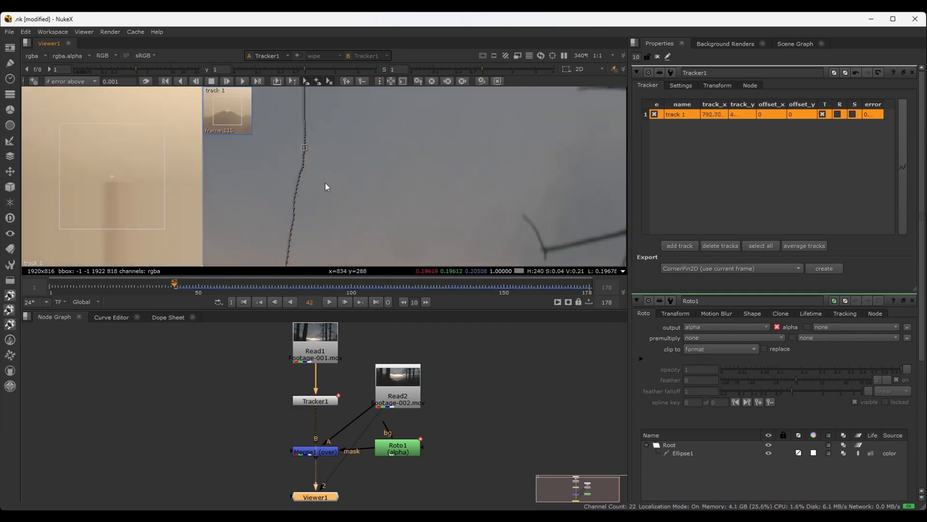
{"action": "scroll", "coordinate": [314, 202], "scroll_direction": "down", "scroll_amount": 2}
{"action": "scroll", "coordinate": [314, 202], "scroll_direction": "down", "scroll_amount": 1}
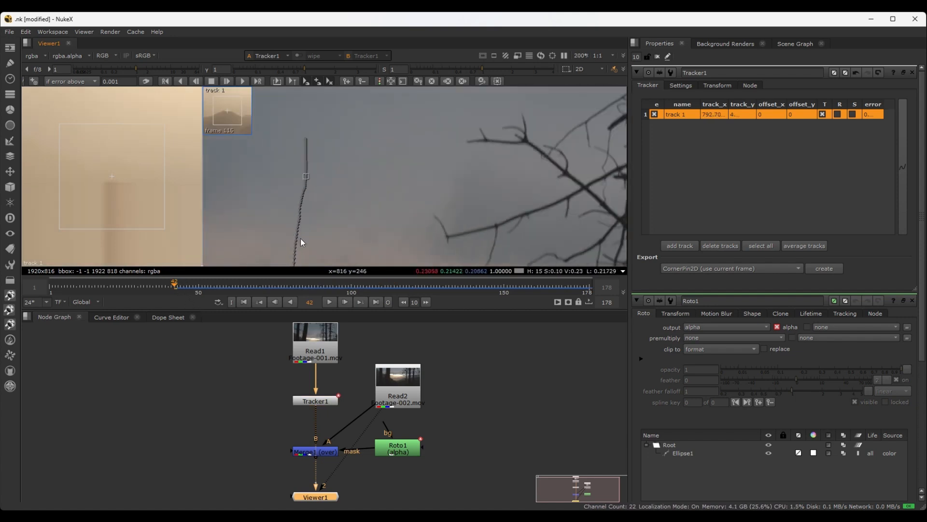
{"action": "scroll", "coordinate": [294, 236], "scroll_direction": "down", "scroll_amount": 3}
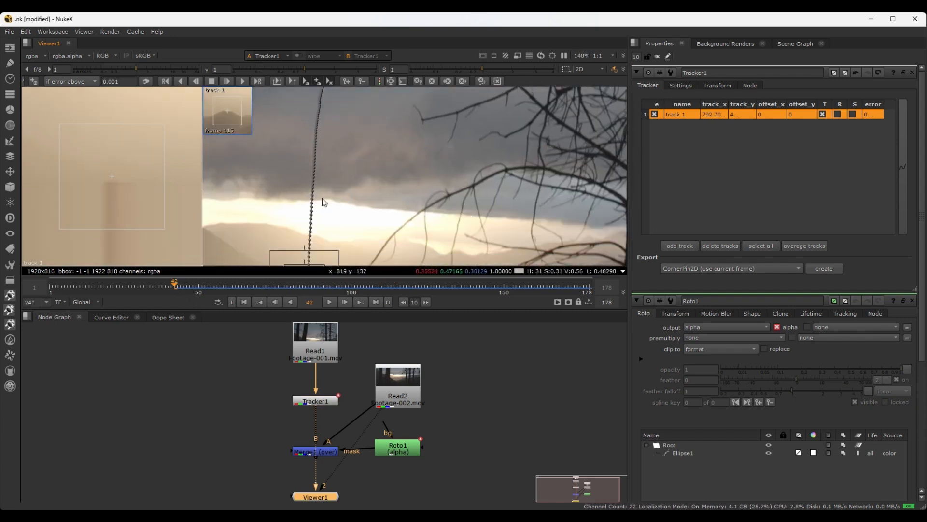
Examine track 1's motion path where the hill peak nears the image's lower edge, checking the tracked position at frames 42, 44, 54 and 65
{"action": "scroll", "coordinate": [322, 198], "scroll_direction": "up", "scroll_amount": 6}
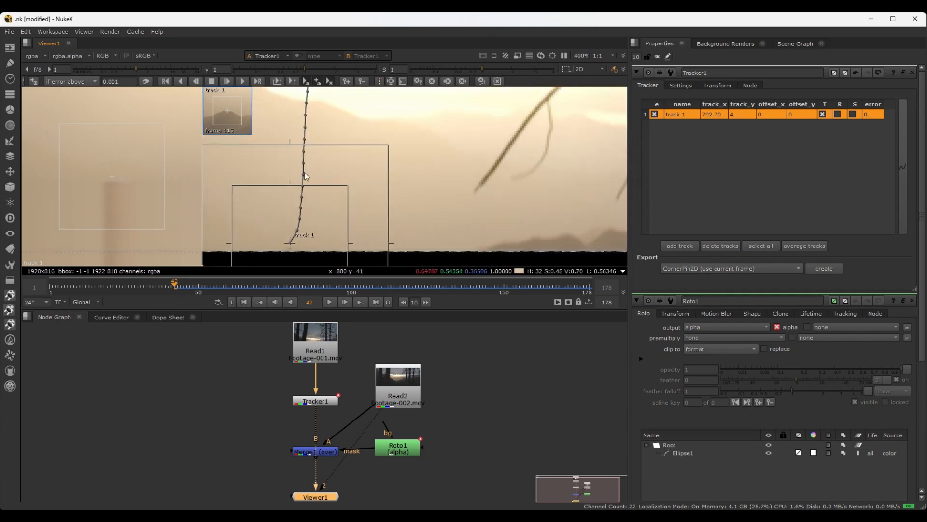
{"action": "scroll", "coordinate": [305, 173], "scroll_direction": "down", "scroll_amount": 3}
{"action": "scroll", "coordinate": [348, 216], "scroll_direction": "down", "scroll_amount": 1}
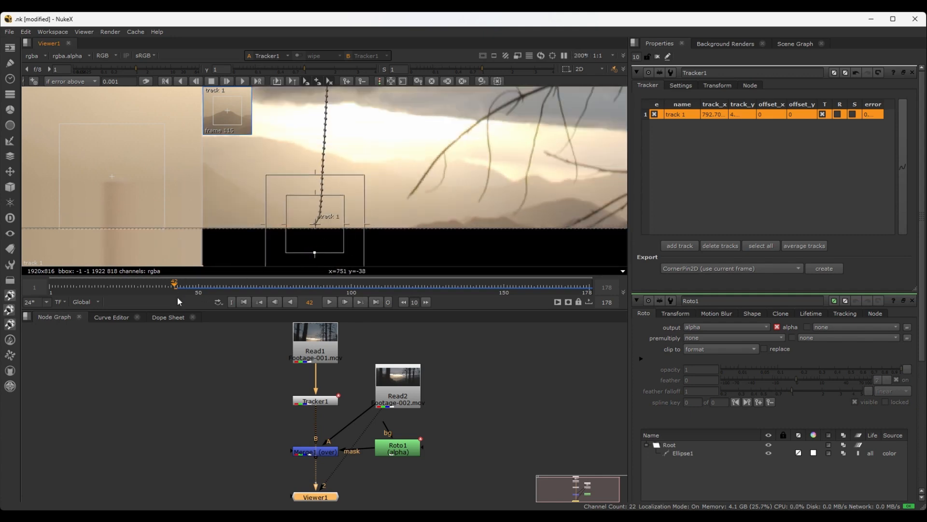
{"action": "mouse_move", "coordinate": [175, 285]}
{"action": "left_mouse_down"}
{"action": "mouse_move", "coordinate": [251, 284]}
{"action": "mouse_move", "coordinate": [179, 286]}
{"action": "left_mouse_up"}
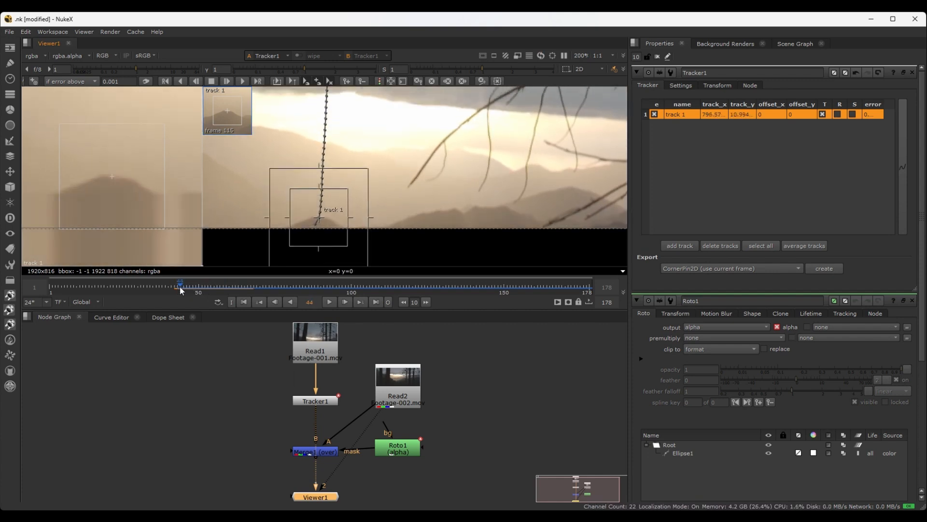
{"action": "scroll", "coordinate": [397, 160], "scroll_direction": "down", "scroll_amount": 2}
{"action": "scroll", "coordinate": [399, 164], "scroll_direction": "down", "scroll_amount": 2}
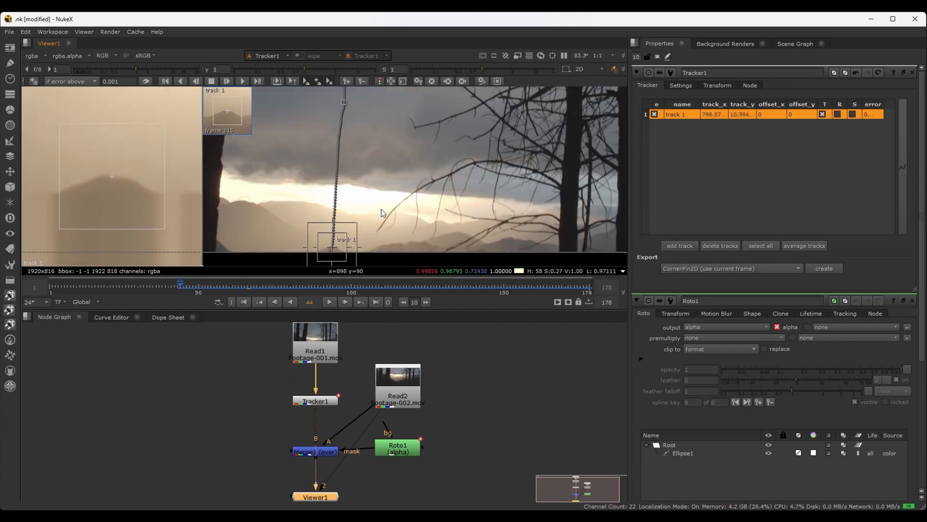
{"action": "scroll", "coordinate": [378, 211], "scroll_direction": "down", "scroll_amount": 1}
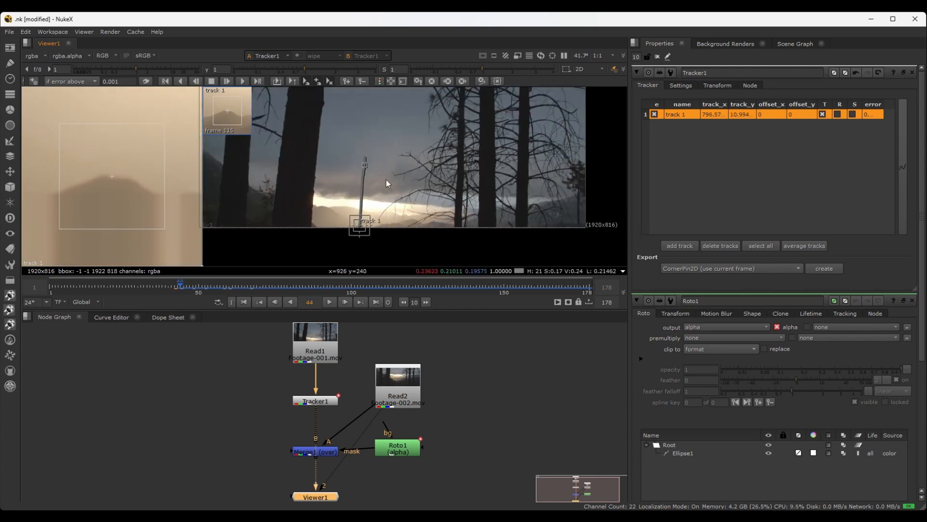
{"action": "left_click_drag", "start_coordinate": [180, 286], "coordinate": [211, 287]}
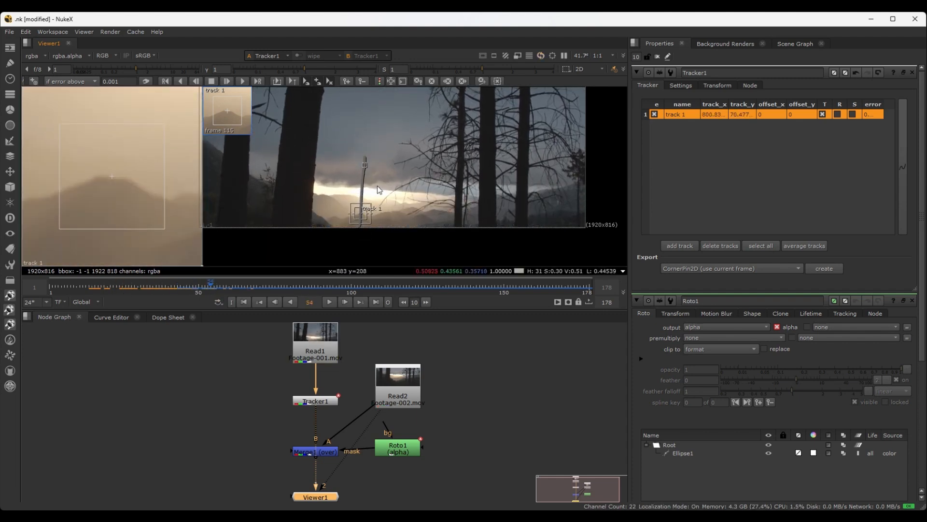
{"action": "scroll", "coordinate": [378, 189], "scroll_direction": "up", "scroll_amount": 2}
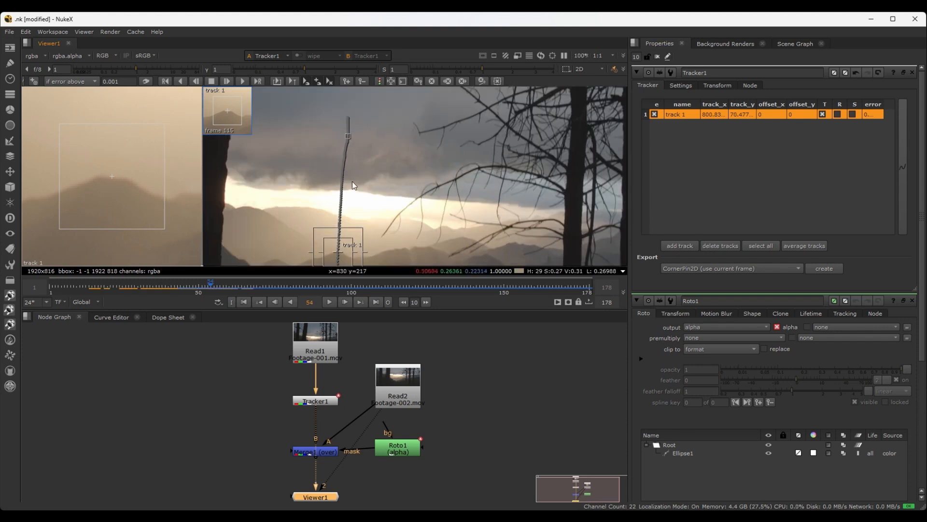
{"action": "scroll", "coordinate": [360, 191], "scroll_direction": "down", "scroll_amount": 2}
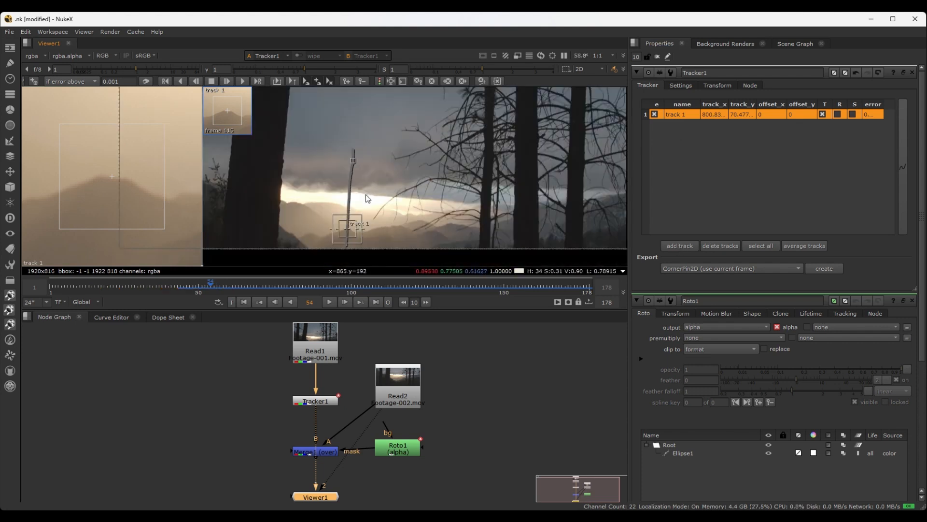
{"action": "scroll", "coordinate": [413, 185], "scroll_direction": "up", "scroll_amount": 1}
{"action": "scroll", "coordinate": [425, 143], "scroll_direction": "up", "scroll_amount": 1}
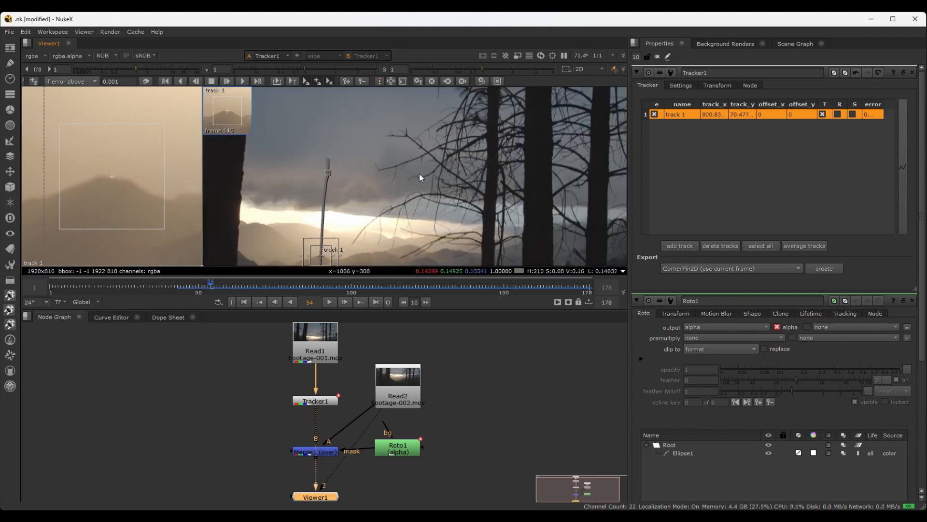
{"action": "key", "text": "f"}
{"action": "mouse_move", "coordinate": [246, 284]}
{"action": "left_mouse_down"}
{"action": "mouse_move", "coordinate": [233, 283]}
{"action": "mouse_move", "coordinate": [245, 283]}
{"action": "left_mouse_up"}
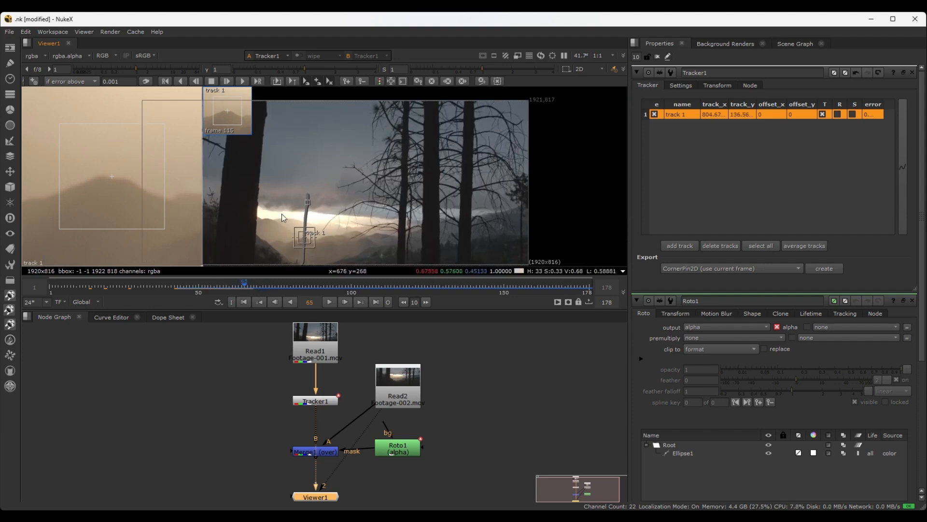
{"action": "scroll", "coordinate": [485, 108], "scroll_direction": "down", "scroll_amount": 2}
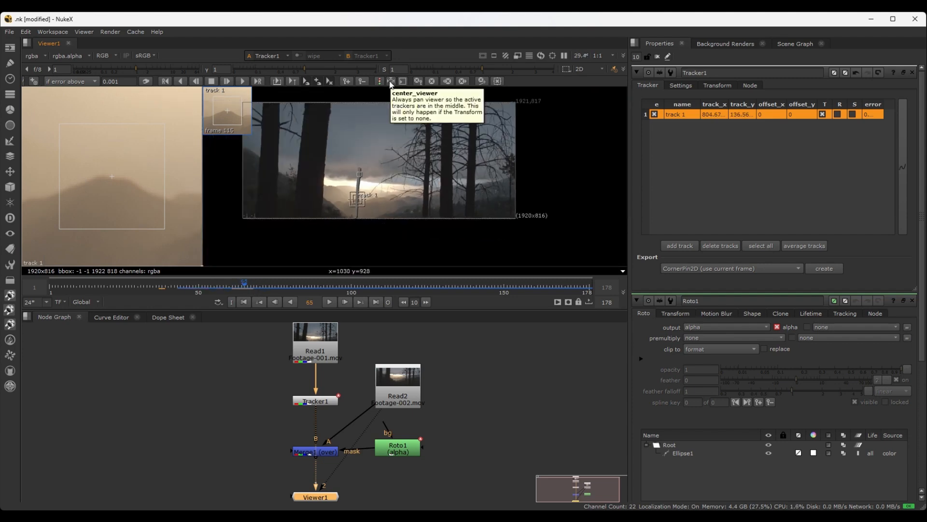
Keep the viewer centred on the active track and play the footage forward and backward in the enlarged viewer to check the track
{"action": "left_click", "coordinate": [391, 81]}
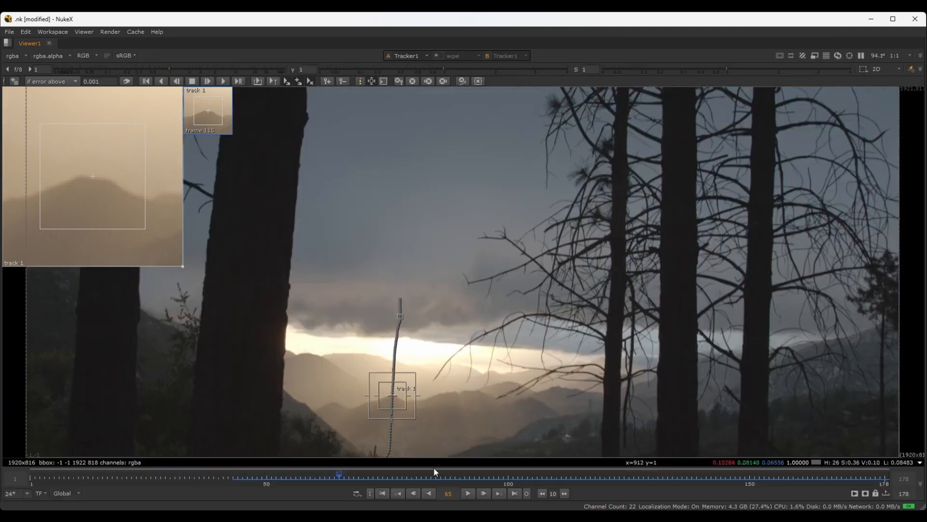
{"action": "key", "text": "l"}
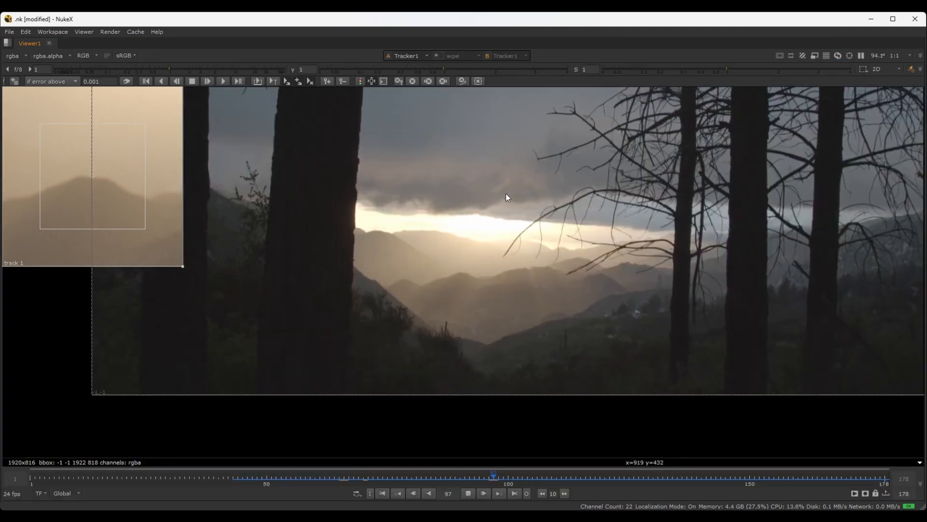
{"action": "key", "text": "k"}
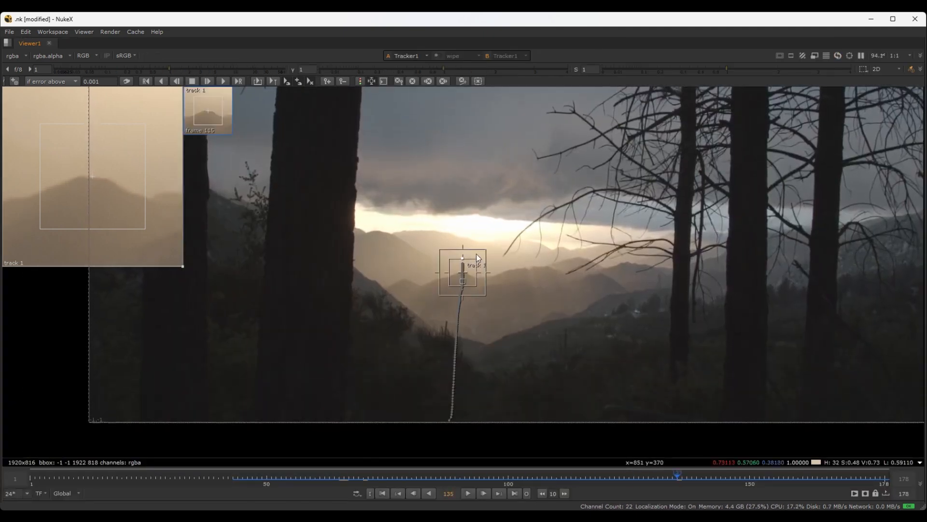
{"action": "key", "text": "j"}
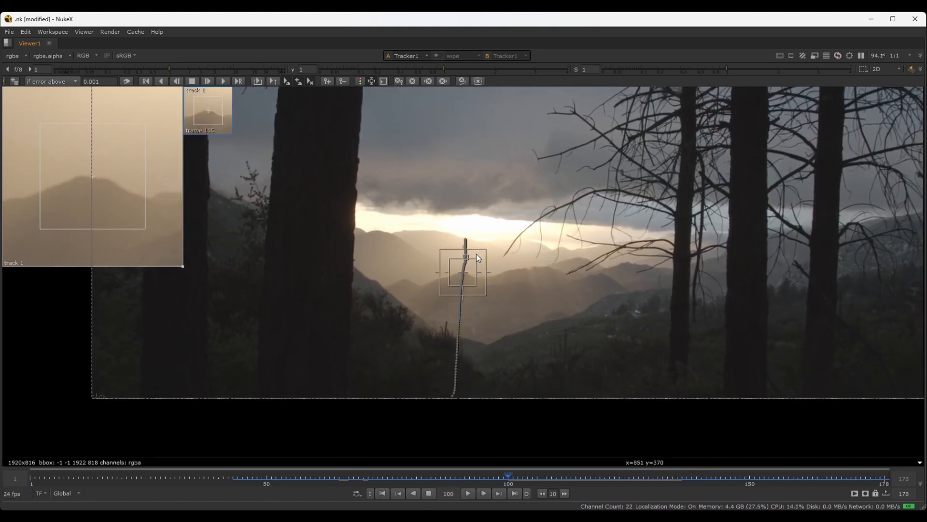
{"action": "key", "text": "l"}
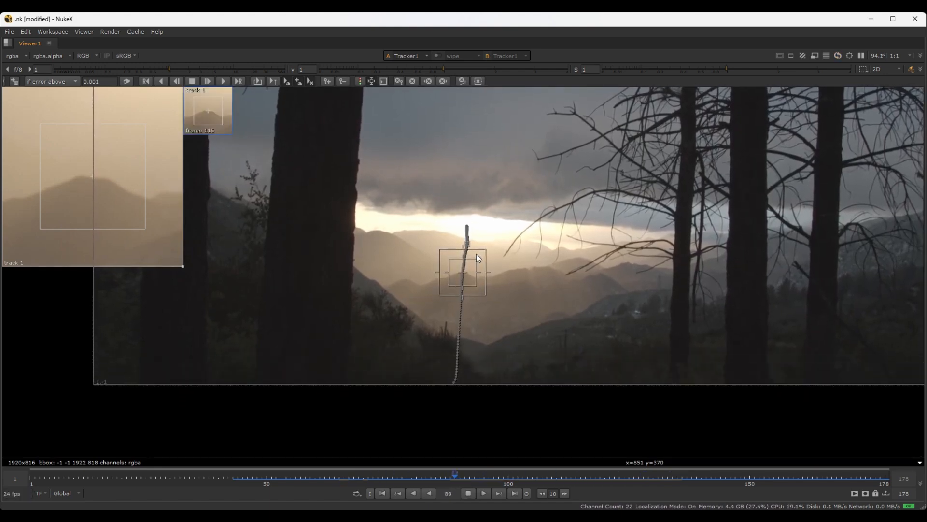
{"action": "key", "text": "j"}
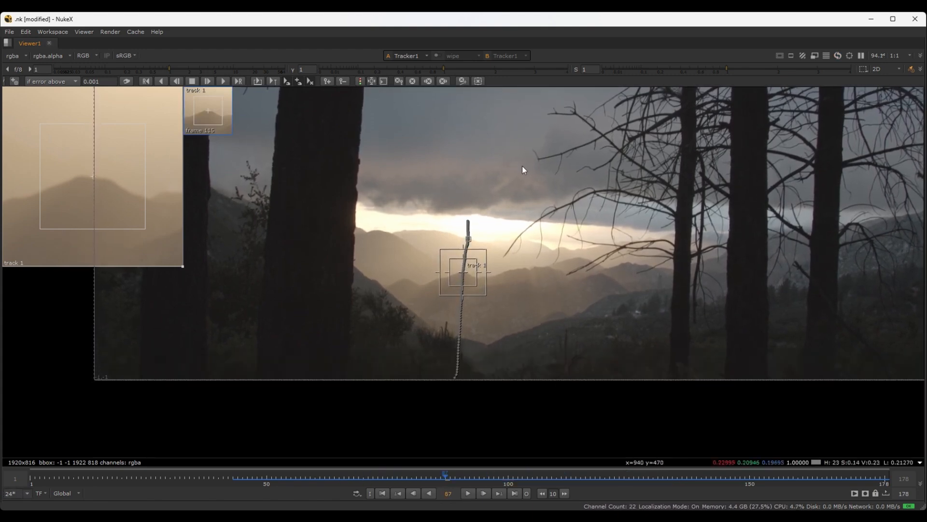
{"action": "key", "text": "l"}
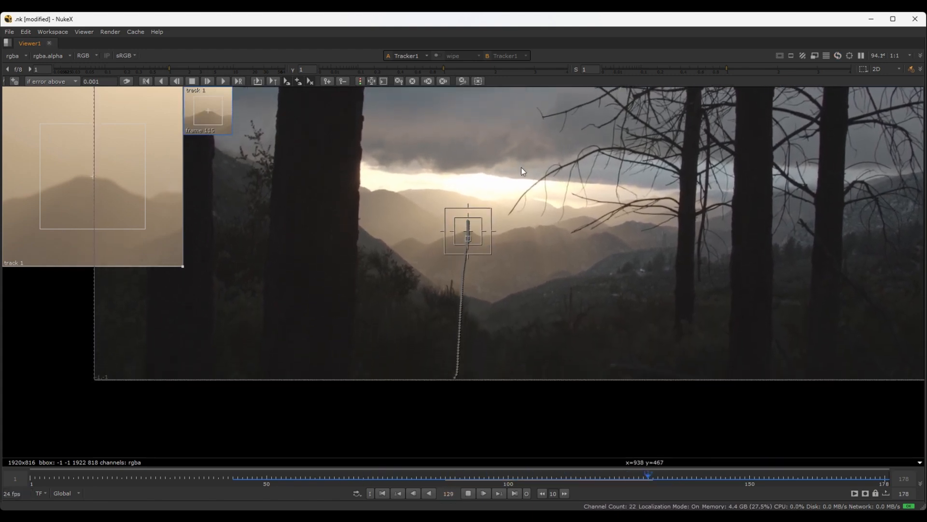
{"action": "key", "text": "k"}
{"action": "key", "text": "space"}
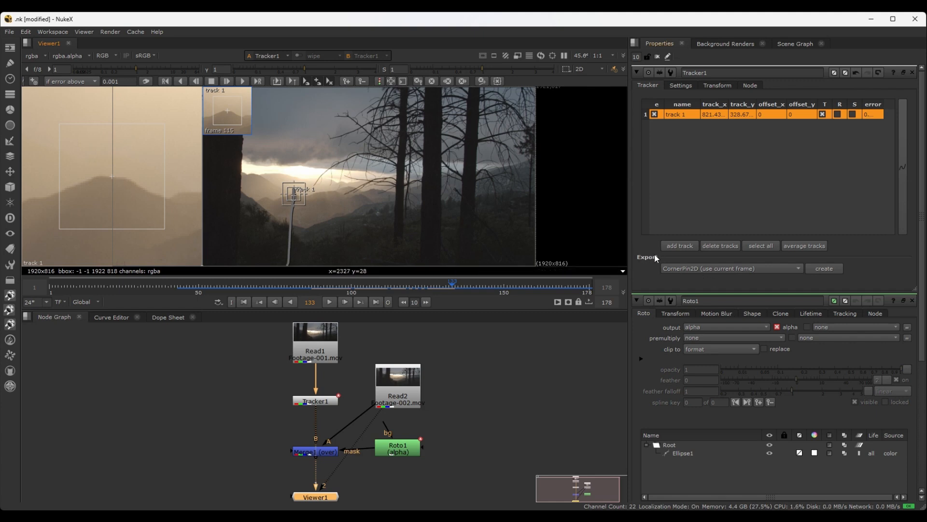
Export the track as a Transform (match-move) node and place it beside Tracker1 in the node graph
{"action": "left_click", "coordinate": [718, 269]}
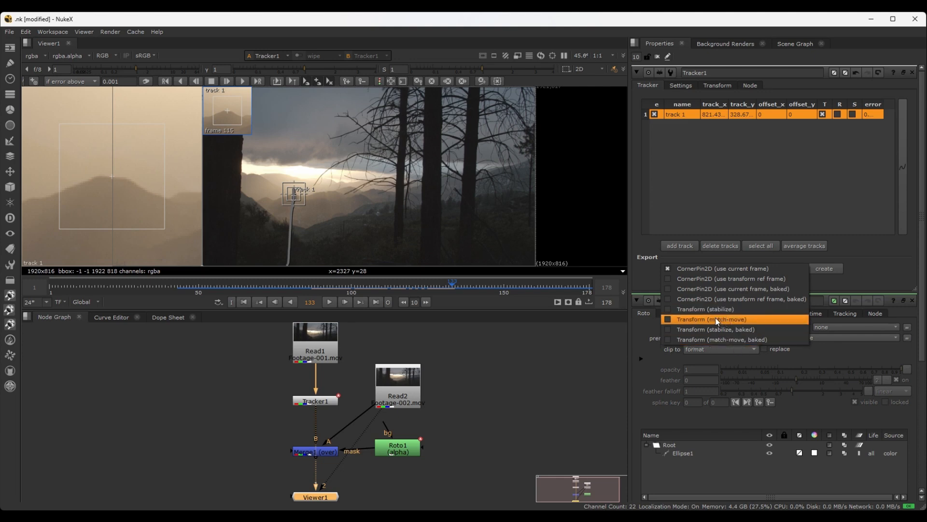
{"action": "left_click", "coordinate": [673, 320]}
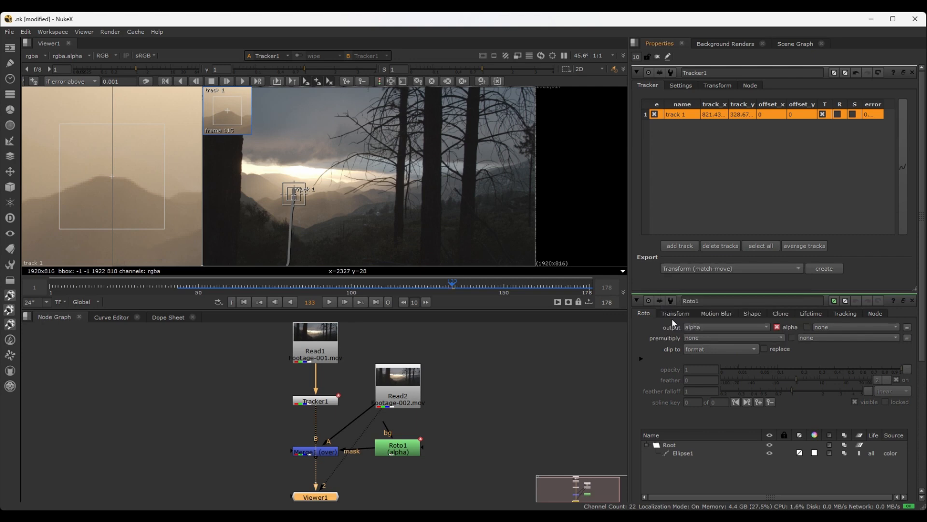
{"action": "left_click", "coordinate": [824, 270]}
{"action": "left_click_drag", "start_coordinate": [373, 422], "coordinate": [222, 404]}
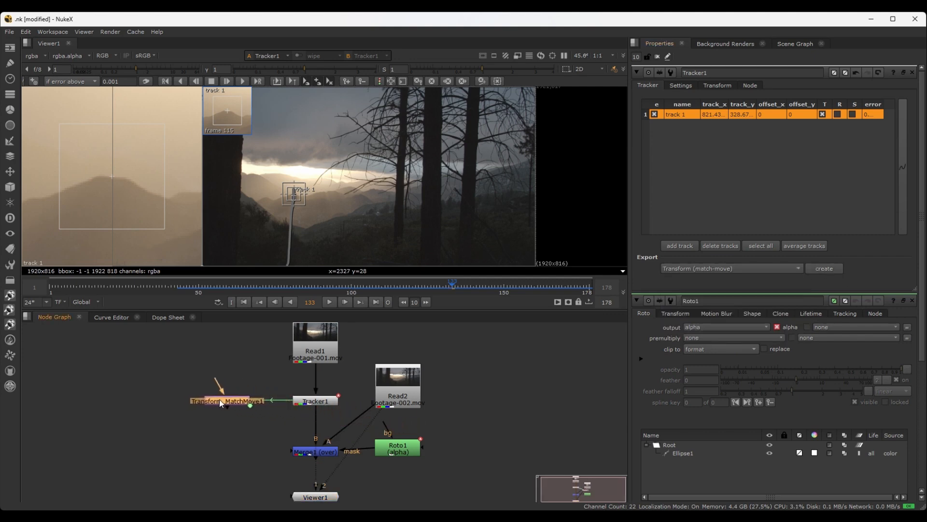
Examine the link between Tracker1 and the exported match-move Transform node, selecting each node in turn
{"action": "scroll", "coordinate": [271, 416], "scroll_direction": "up", "scroll_amount": 3}
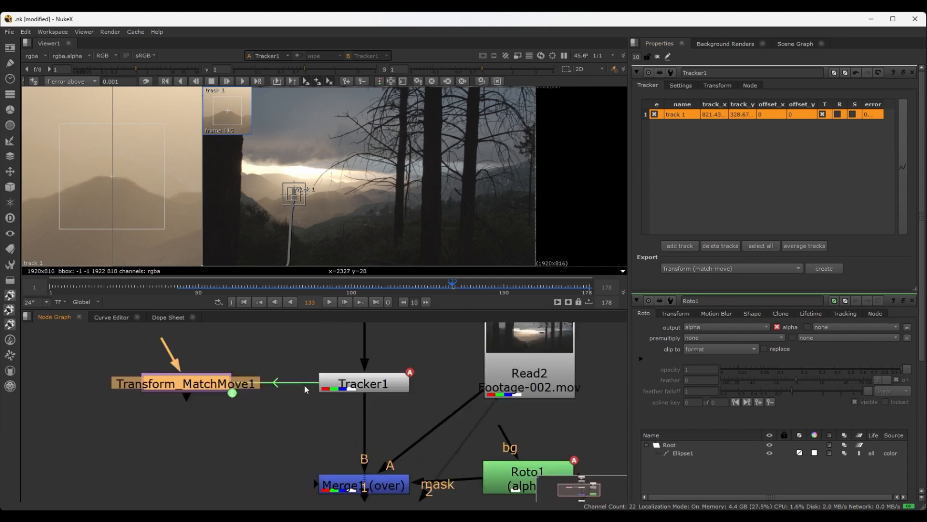
{"action": "scroll", "coordinate": [301, 407], "scroll_direction": "down", "scroll_amount": 3}
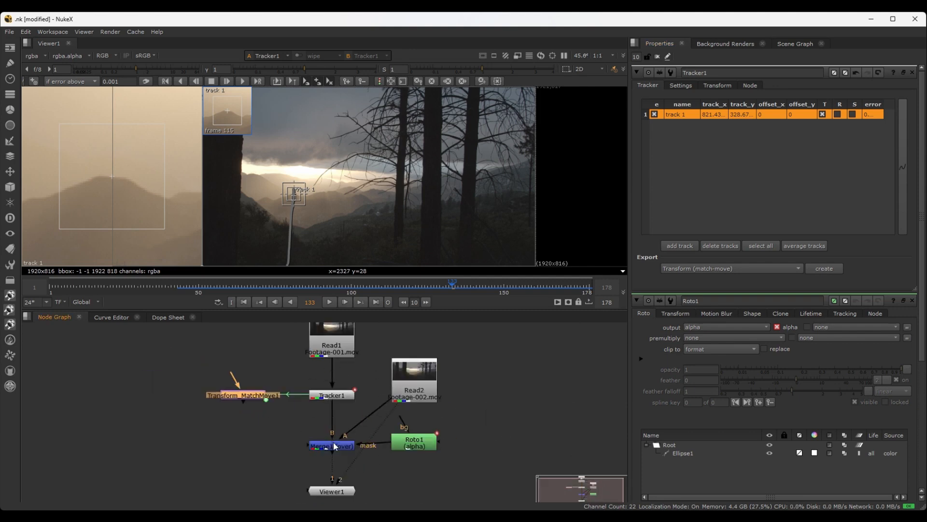
{"action": "scroll", "coordinate": [297, 395], "scroll_direction": "up", "scroll_amount": 2}
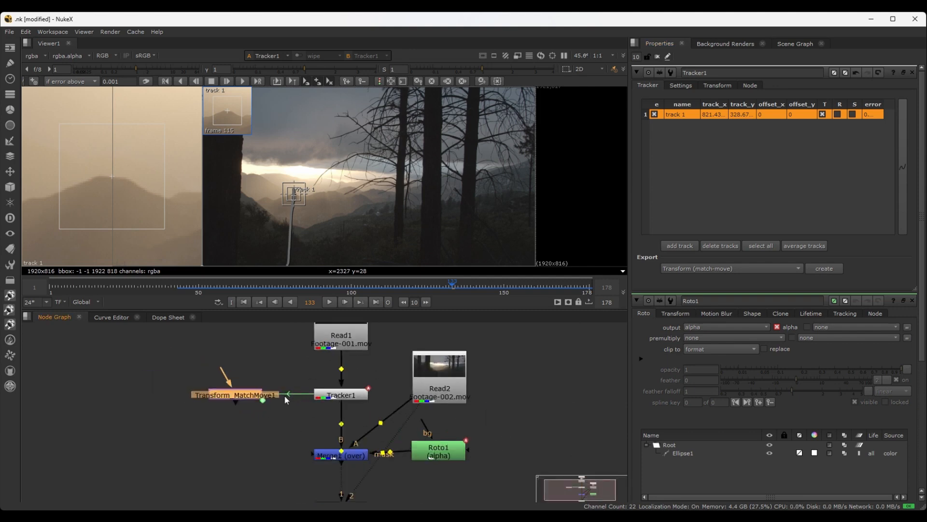
{"action": "left_click", "coordinate": [324, 397]}
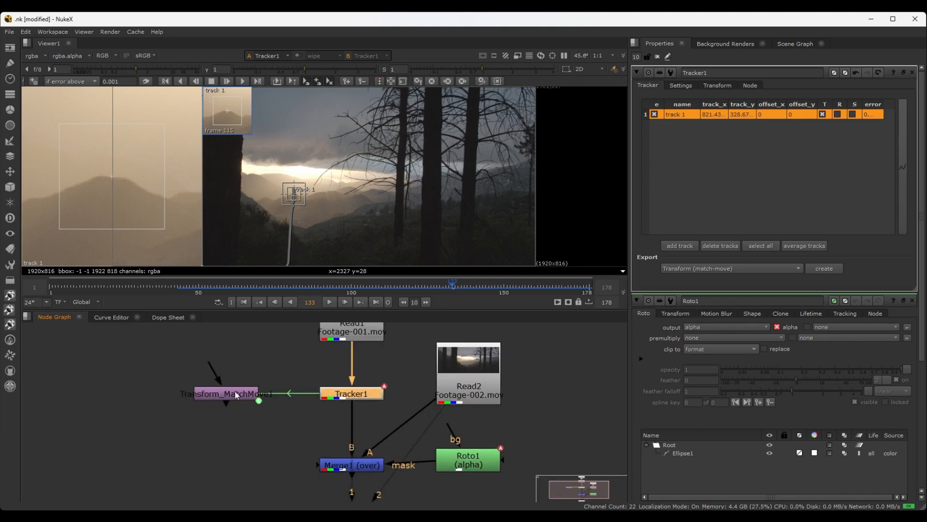
{"action": "left_click", "coordinate": [237, 395]}
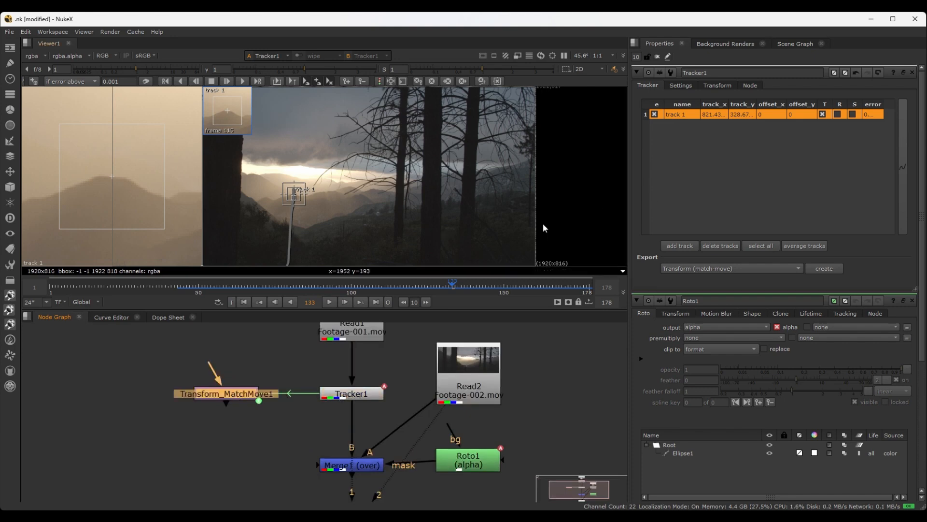
{"action": "left_click", "coordinate": [343, 395]}
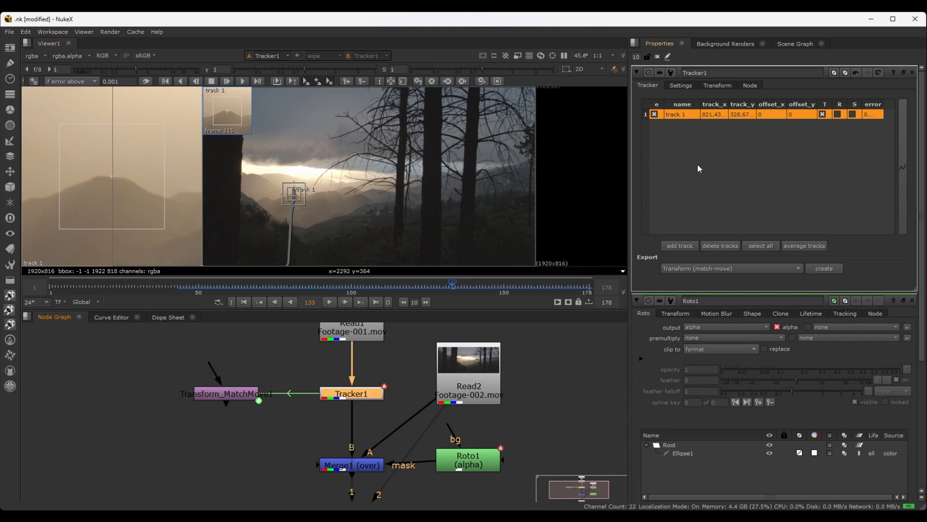
{"action": "mouse_move", "coordinate": [227, 393]}
{"action": "left_mouse_down"}
{"action": "mouse_move", "coordinate": [268, 392]}
{"action": "mouse_move", "coordinate": [219, 395]}
{"action": "left_mouse_up"}
Review the Transform (match-move, baked) export option alongside the linked match-move node, keeping the export set to Transform (match-move)
{"action": "left_click", "coordinate": [683, 279]}
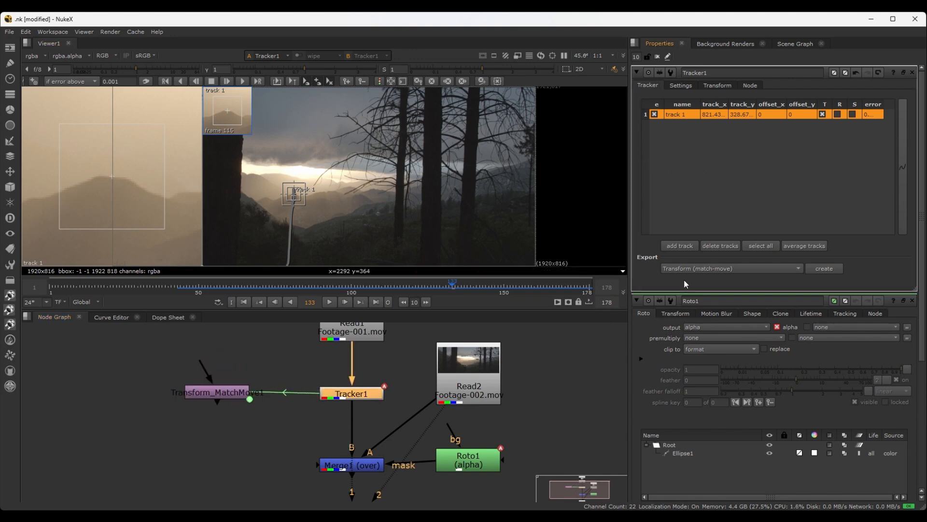
{"action": "left_click", "coordinate": [740, 267]}
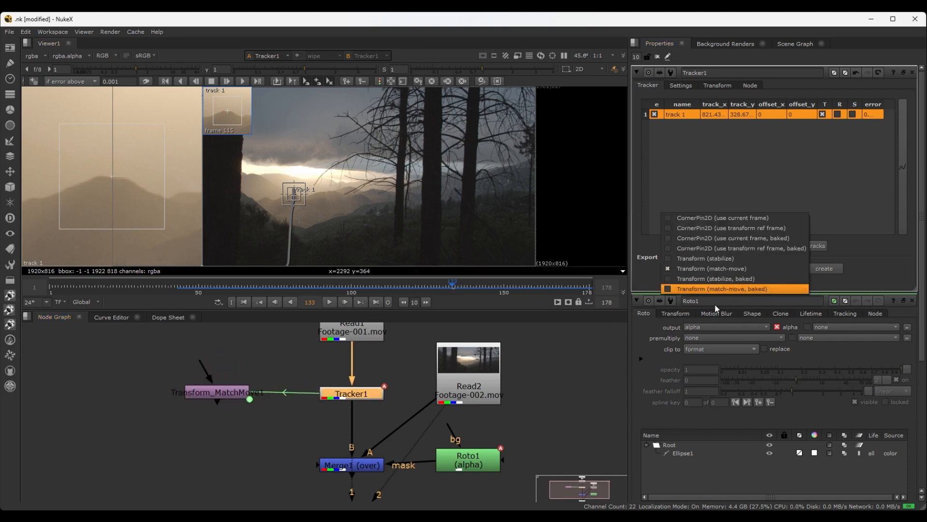
{"action": "left_click", "coordinate": [256, 359]}
{"action": "left_click", "coordinate": [235, 395]}
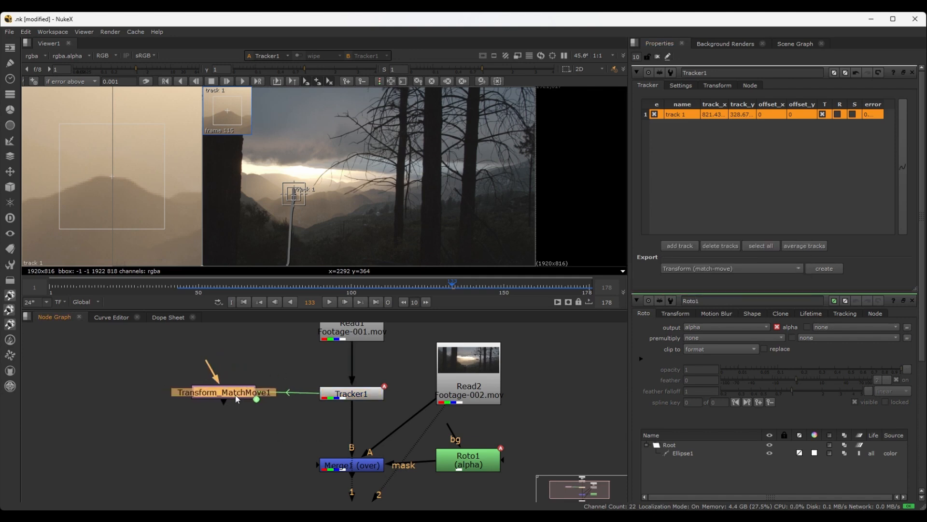
{"action": "left_click", "coordinate": [351, 393]}
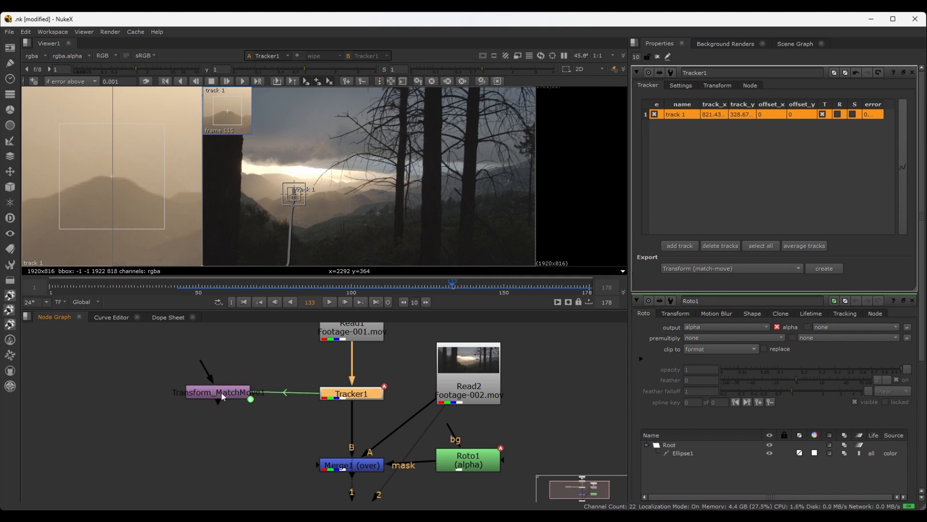
{"action": "mouse_move", "coordinate": [227, 393]}
{"action": "left_mouse_down"}
{"action": "mouse_move", "coordinate": [248, 392]}
{"action": "mouse_move", "coordinate": [236, 399]}
{"action": "left_mouse_up"}
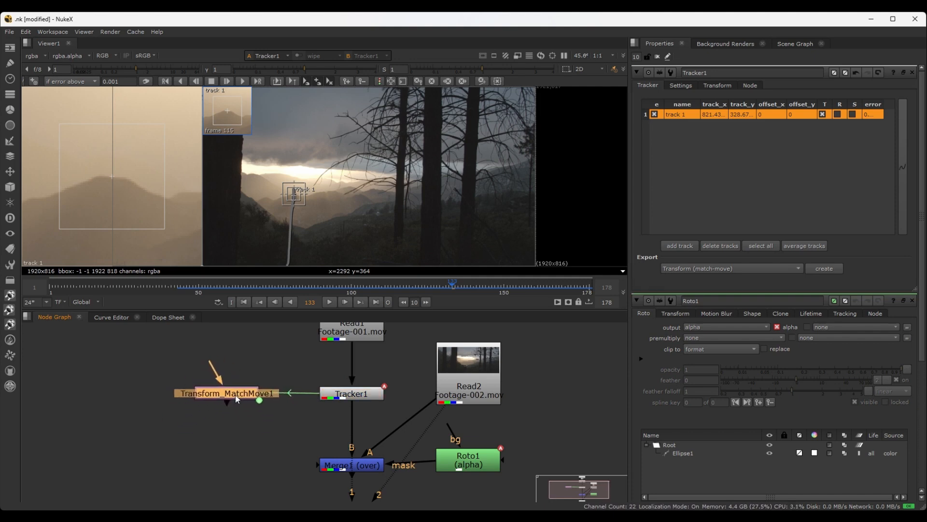
{"action": "left_click", "coordinate": [714, 268]}
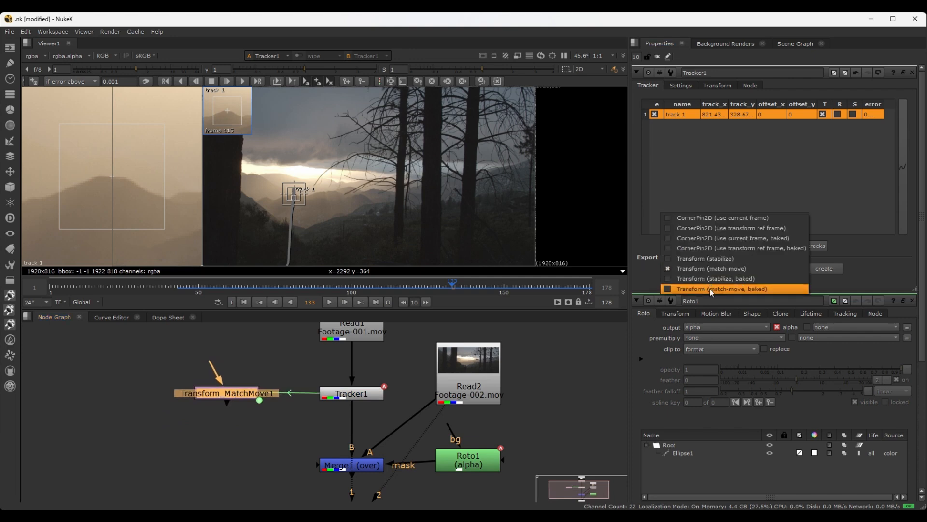
{"action": "left_click", "coordinate": [648, 288]}
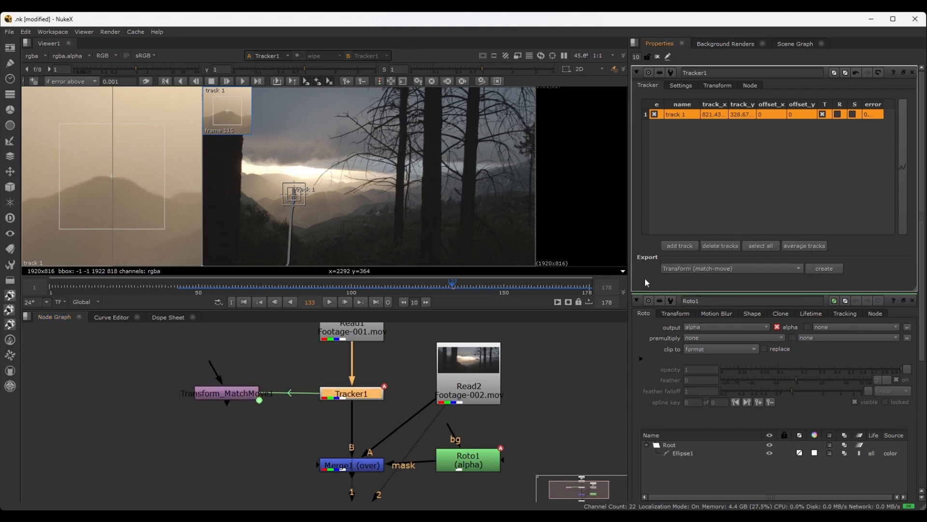
Display the Merge1 result in the viewer and remove all node panels from the properties bin
{"action": "scroll", "coordinate": [298, 416], "scroll_direction": "down", "scroll_amount": 1}
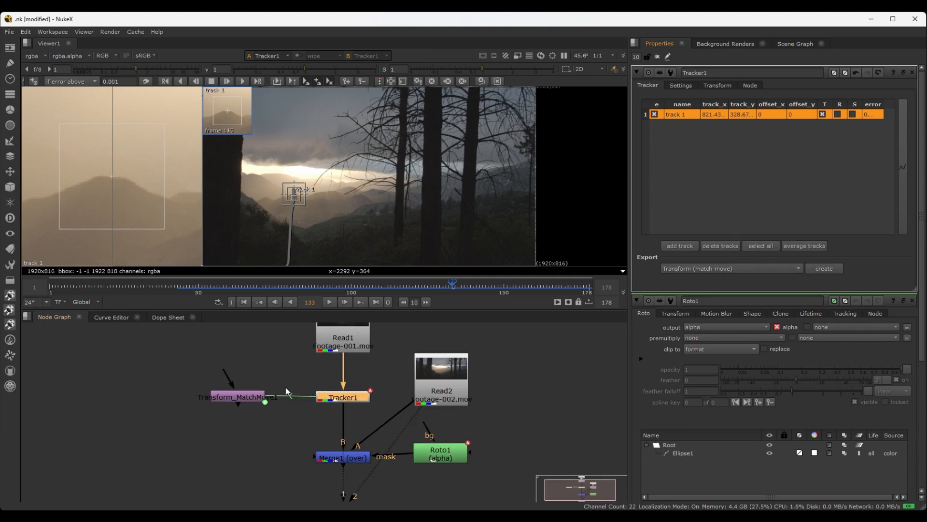
{"action": "scroll", "coordinate": [290, 397], "scroll_direction": "up", "scroll_amount": 2}
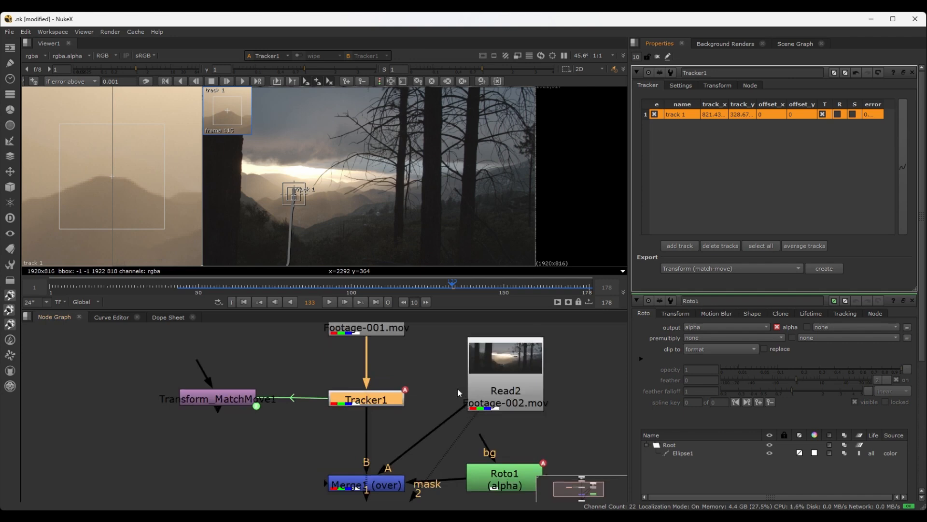
{"action": "scroll", "coordinate": [435, 370], "scroll_direction": "down", "scroll_amount": 4}
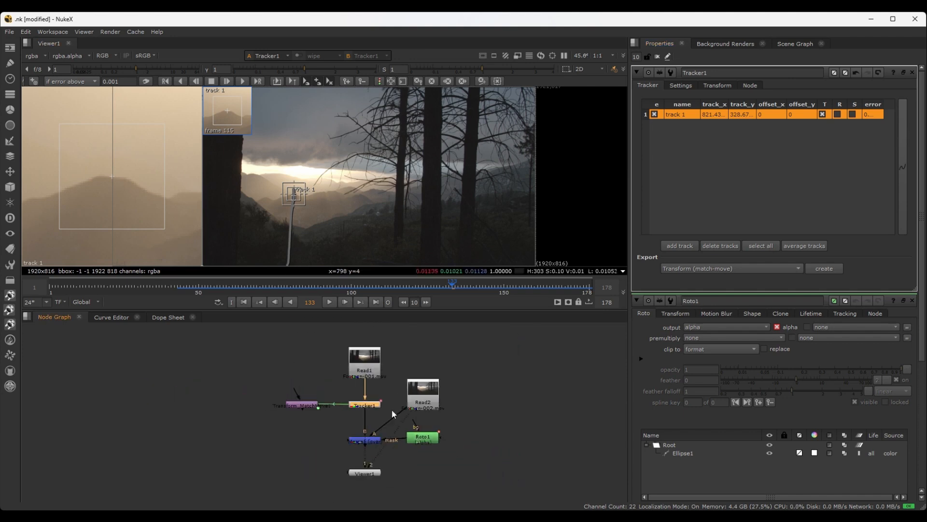
{"action": "scroll", "coordinate": [468, 423], "scroll_direction": "up", "scroll_amount": 4}
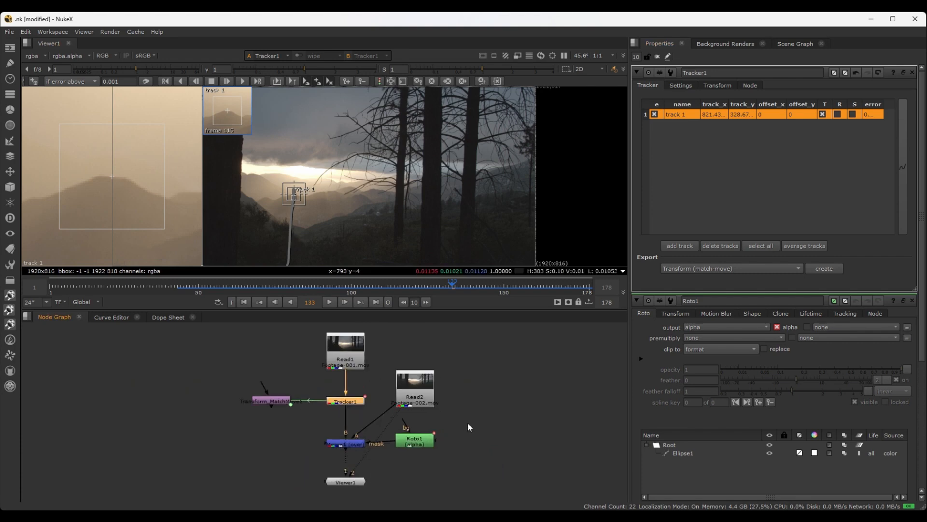
{"action": "scroll", "coordinate": [401, 407], "scroll_direction": "down", "scroll_amount": 2}
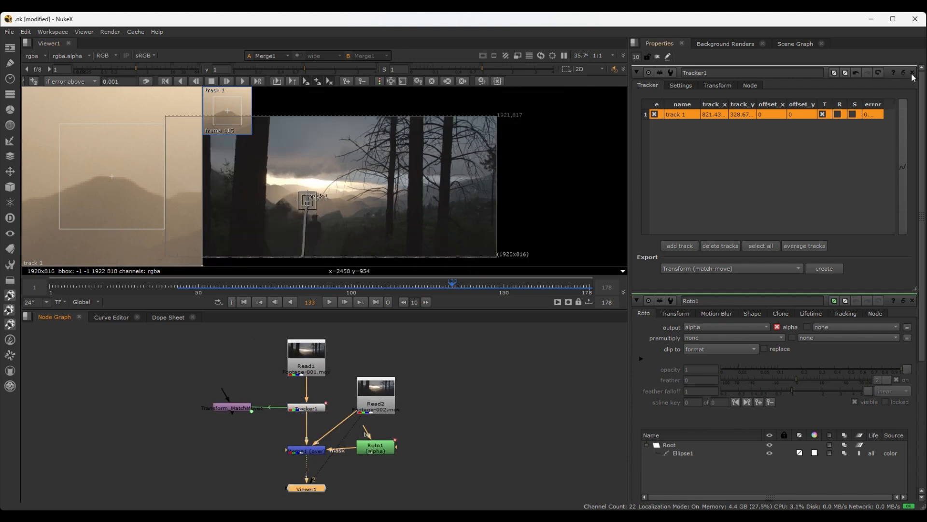
{"action": "left_click", "coordinate": [657, 57]}
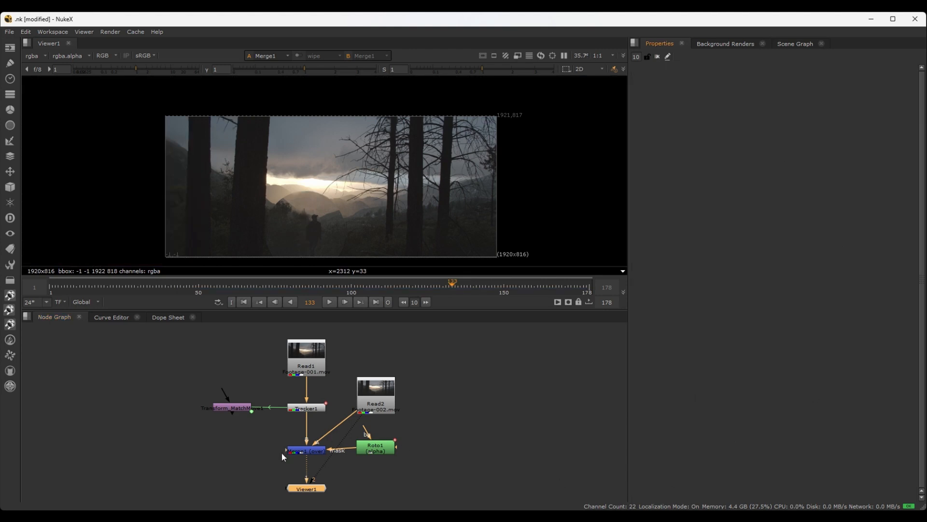
Deselect the nodes and move the playhead to frame 115
{"action": "left_click", "coordinate": [472, 432]}
{"action": "scroll", "coordinate": [431, 408], "scroll_direction": "up", "scroll_amount": 2}
{"action": "middle_click_drag", "start_coordinate": [430, 407], "coordinate": [465, 419]}
{"action": "scroll", "coordinate": [493, 394], "scroll_direction": "down", "scroll_amount": 1}
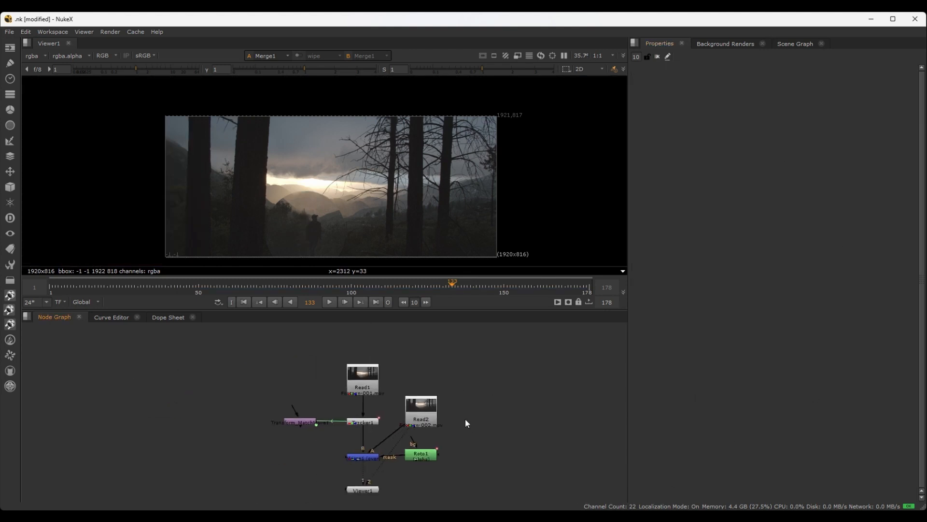
{"action": "scroll", "coordinate": [459, 414], "scroll_direction": "up", "scroll_amount": 2}
{"action": "scroll", "coordinate": [404, 412], "scroll_direction": "down", "scroll_amount": 2}
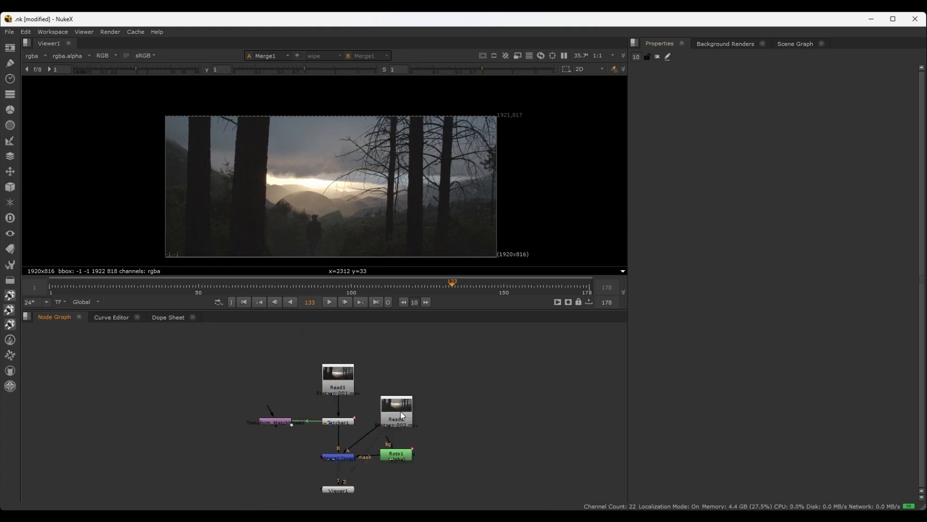
{"action": "left_click_drag", "start_coordinate": [454, 286], "coordinate": [397, 282]}
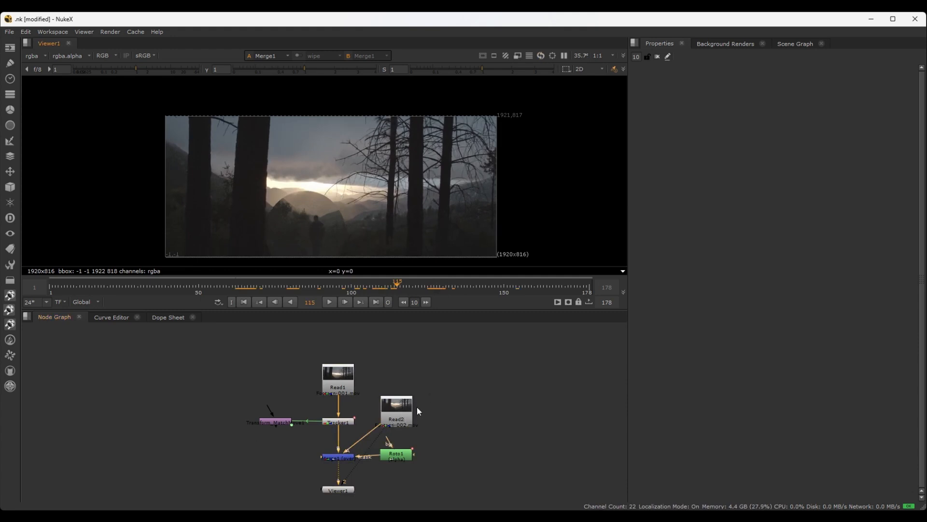
Move the Read2 node up level with Read1 to make room beneath it in the node graph
{"action": "scroll", "coordinate": [430, 409], "scroll_direction": "up", "scroll_amount": 2}
{"action": "scroll", "coordinate": [430, 409], "scroll_direction": "down", "scroll_amount": 1}
{"action": "left_click_drag", "start_coordinate": [389, 407], "coordinate": [396, 363]}
{"action": "left_click", "coordinate": [508, 410]}
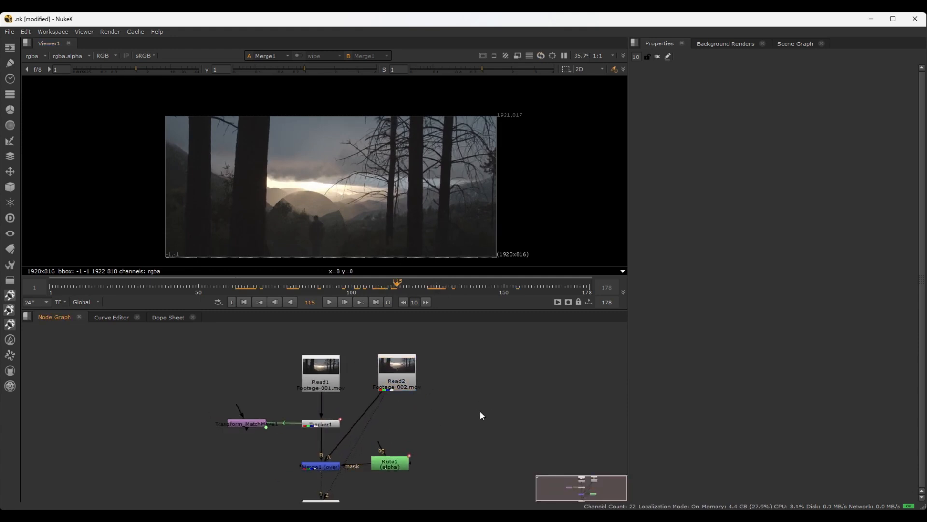
{"action": "key", "text": "Tab"}
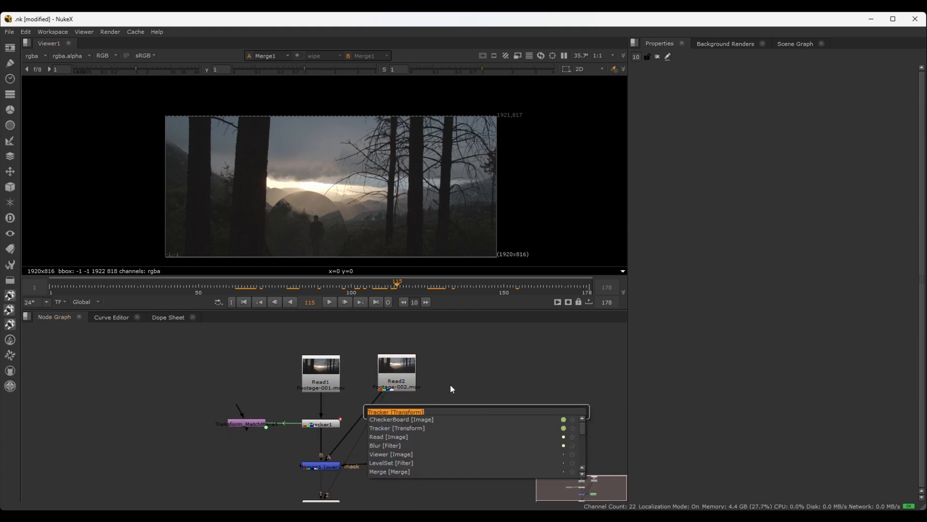
{"action": "type", "text": "roto"}
{"action": "key", "text": "Return"}
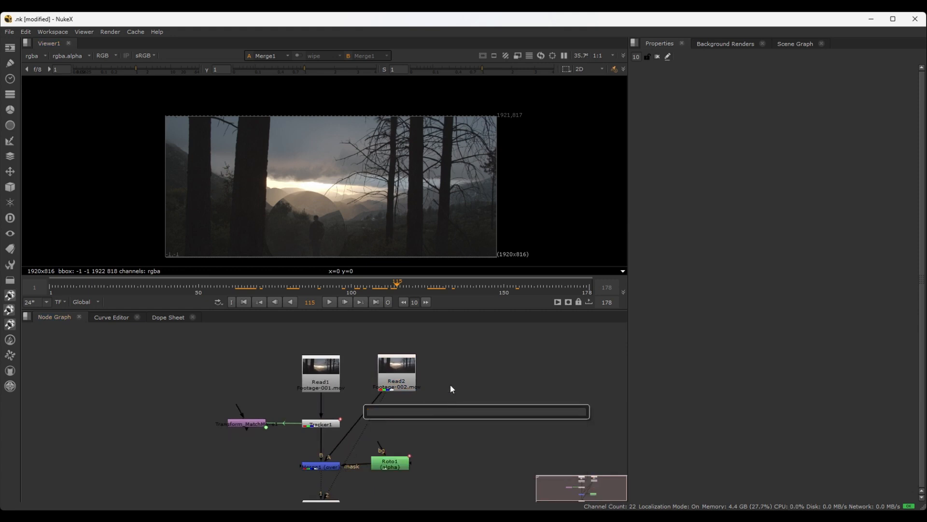
Add a Transform node after Read2 and place it lower on the branch, above Roto1
{"action": "left_click", "coordinate": [402, 368]}
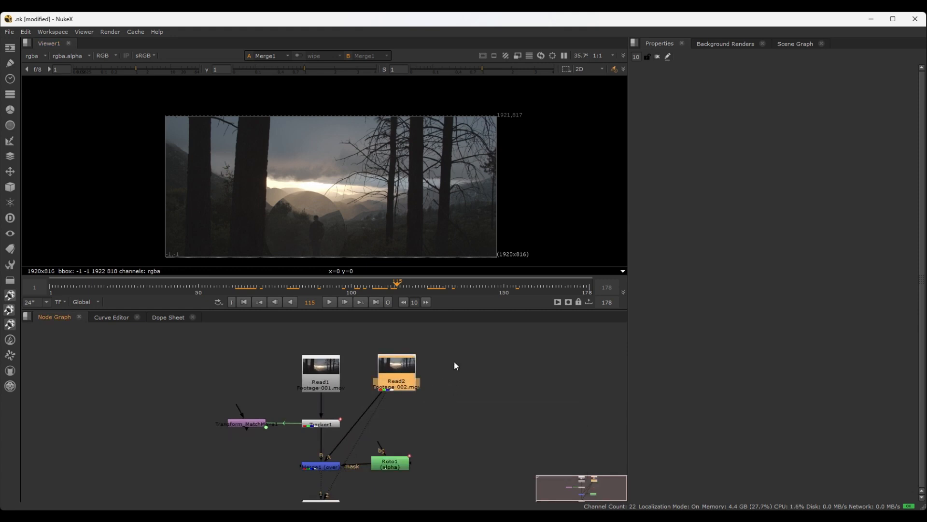
{"action": "key", "text": "t"}
{"action": "scroll", "coordinate": [394, 415], "scroll_direction": "up", "scroll_amount": 3}
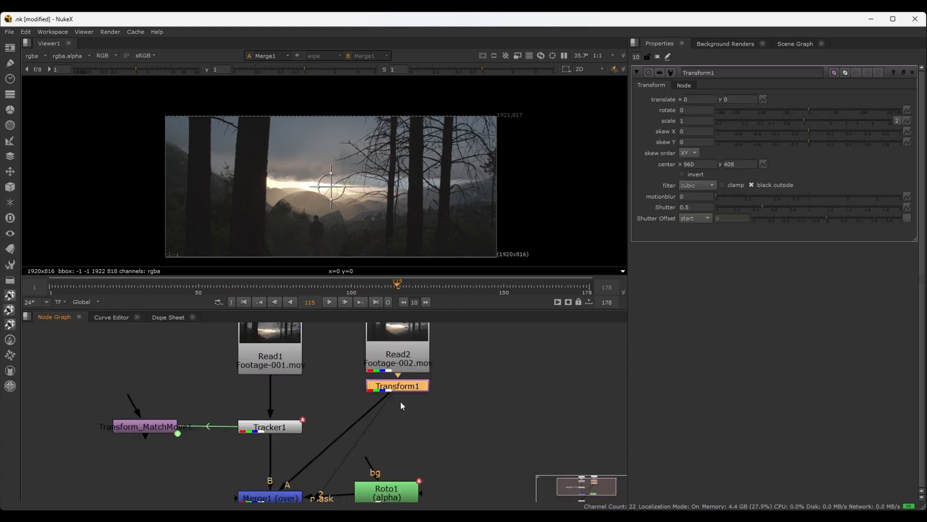
{"action": "left_click_drag", "start_coordinate": [400, 391], "coordinate": [396, 430]}
Try shifting the Read2 footage with Transform1 to a translate of about x 204, y -40, and undo the shift
{"action": "scroll", "coordinate": [341, 186], "scroll_direction": "up", "scroll_amount": 3}
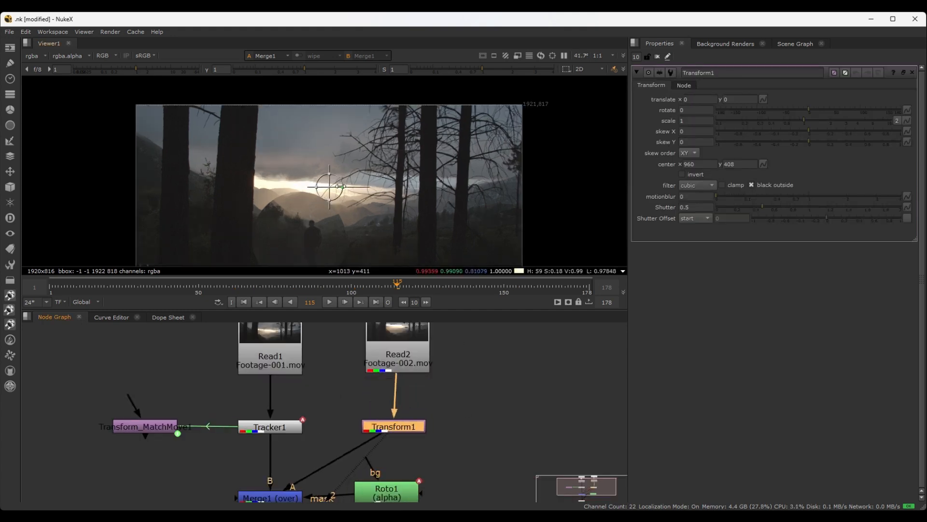
{"action": "scroll", "coordinate": [341, 187], "scroll_direction": "down", "scroll_amount": 3}
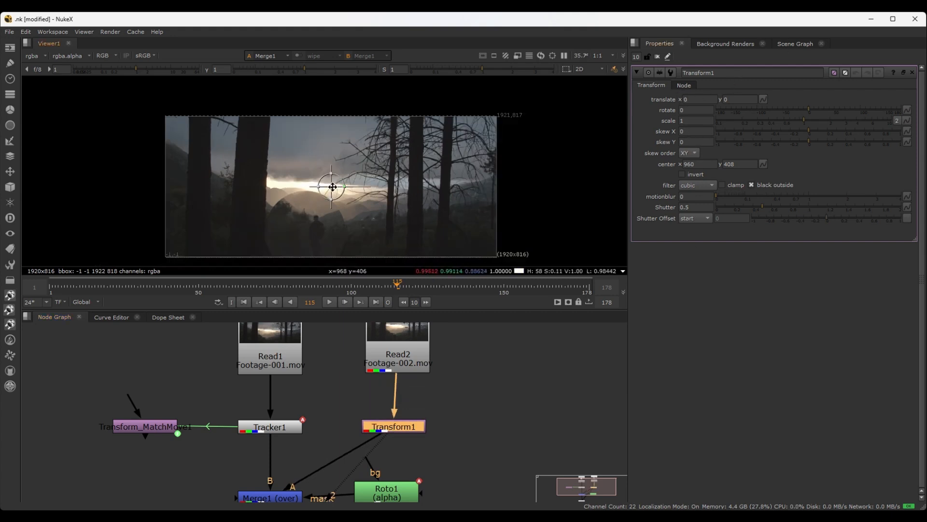
{"action": "mouse_move", "coordinate": [331, 187]}
{"action": "left_mouse_down"}
{"action": "mouse_move", "coordinate": [425, 189]}
{"action": "mouse_move", "coordinate": [403, 207]}
{"action": "mouse_move", "coordinate": [338, 189]}
{"action": "left_mouse_up"}
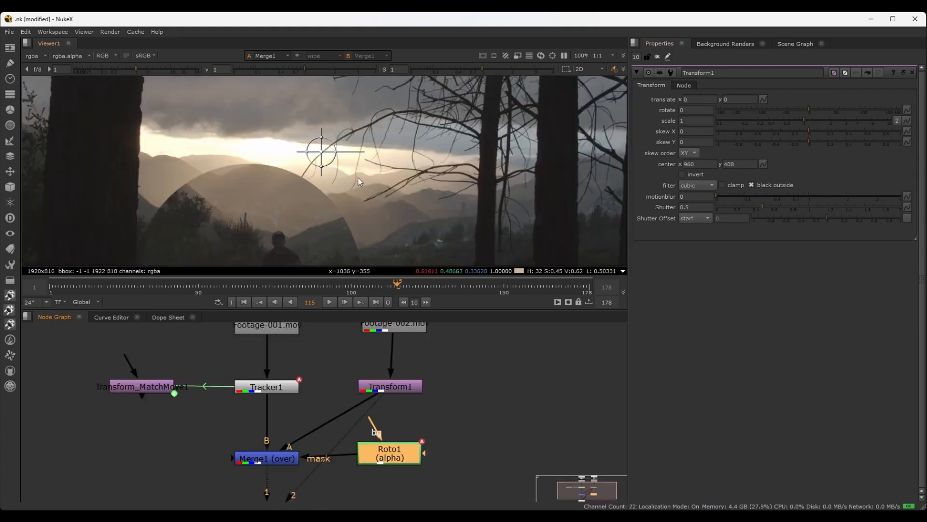
{"action": "scroll", "coordinate": [349, 206], "scroll_direction": "down", "scroll_amount": 1}
{"action": "middle_click_drag", "start_coordinate": [350, 207], "coordinate": [358, 181]}
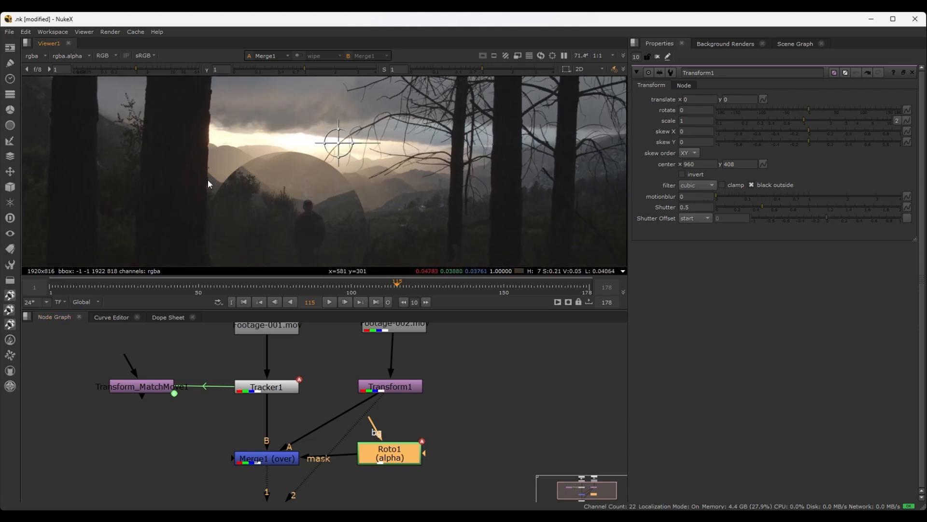
Open Merge1's properties and lower its mix to 0.685 so both clips show through
{"action": "scroll", "coordinate": [396, 223], "scroll_direction": "down", "scroll_amount": 2}
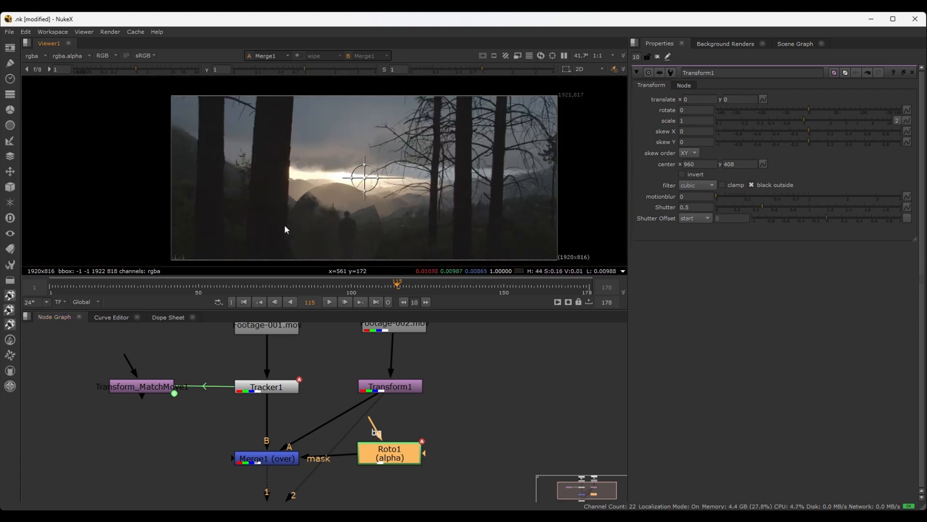
{"action": "left_click", "coordinate": [270, 460]}
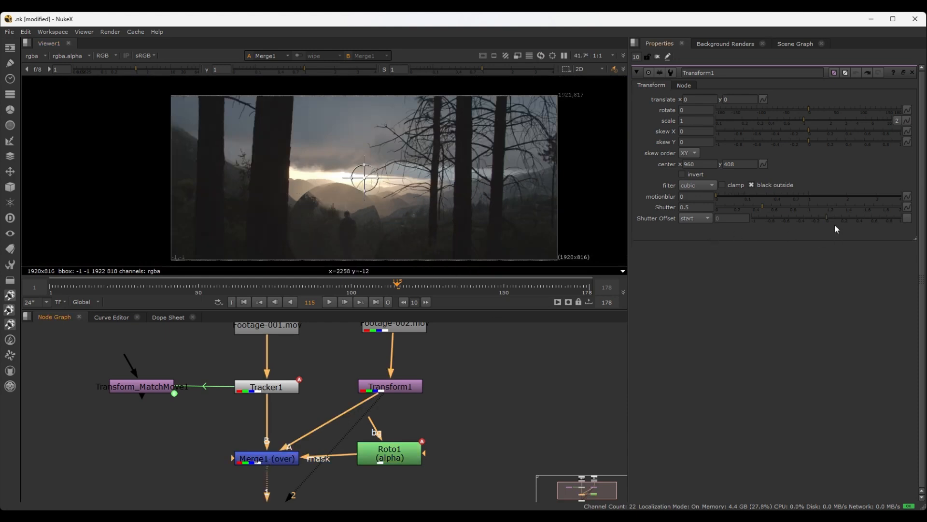
{"action": "double_click", "coordinate": [271, 461]}
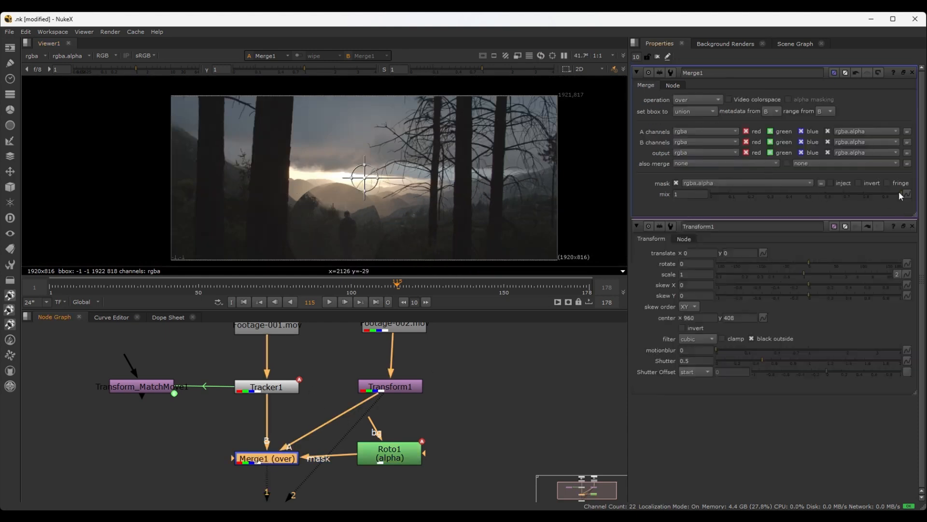
{"action": "left_click_drag", "start_coordinate": [899, 192], "coordinate": [842, 194]}
{"action": "scroll", "coordinate": [356, 210], "scroll_direction": "up", "scroll_amount": 2}
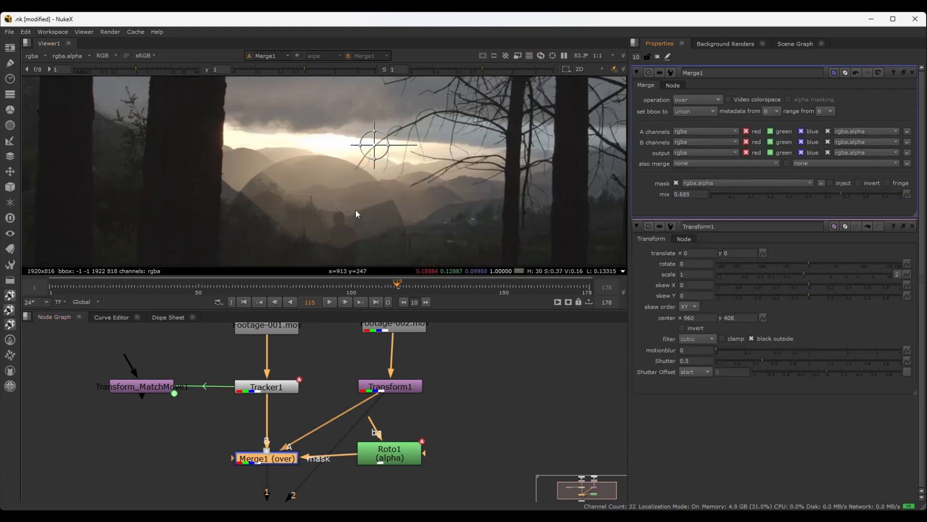
Bring up Transform1's properties and shift the Read2 footage to a translate of about x -4, y -11
{"action": "double_click", "coordinate": [396, 386]}
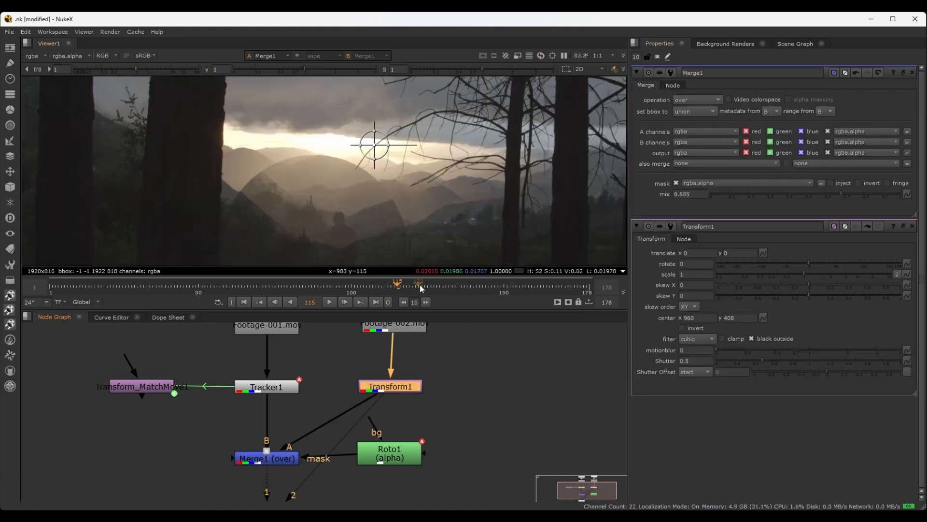
{"action": "scroll", "coordinate": [383, 107], "scroll_direction": "up", "scroll_amount": 1}
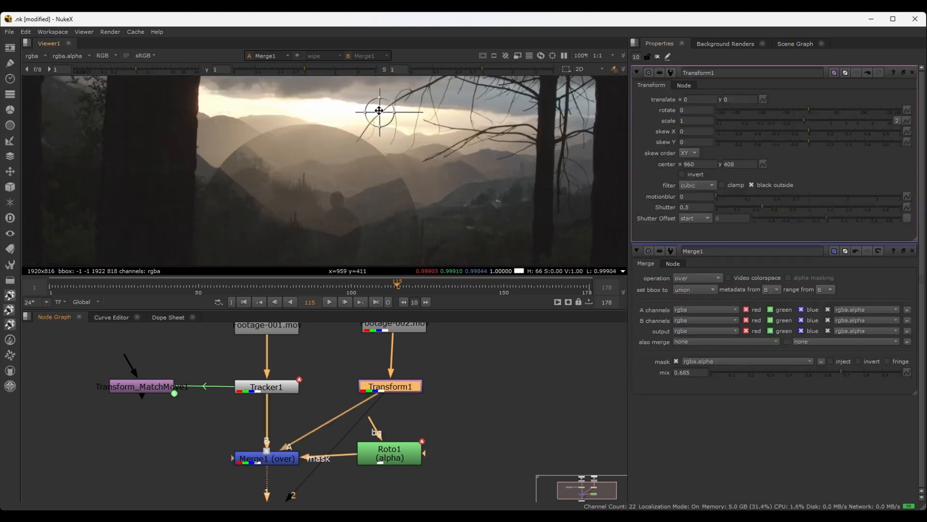
{"action": "mouse_move", "coordinate": [380, 110]}
{"action": "left_mouse_down"}
{"action": "mouse_move", "coordinate": [379, 103]}
{"action": "mouse_move", "coordinate": [378, 116]}
{"action": "left_mouse_up"}
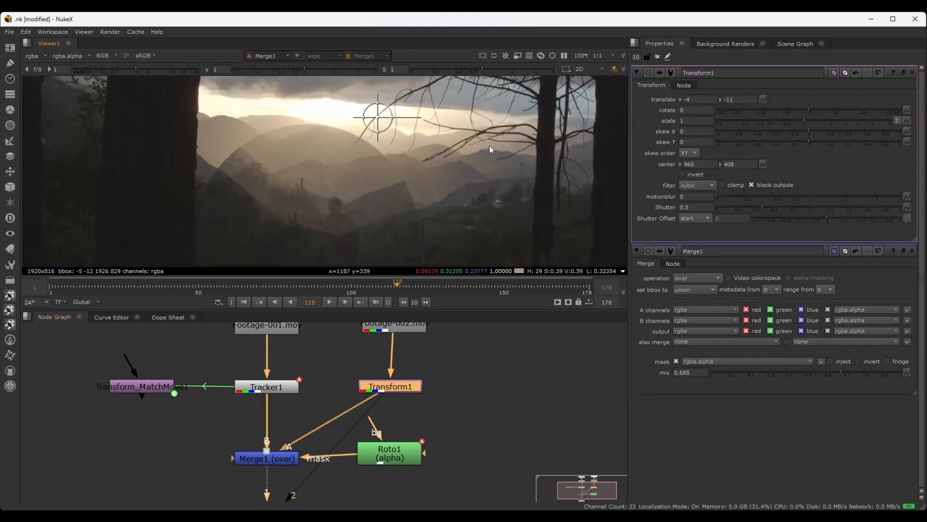
Fine-tune Transform1's translate x to -4.11
{"action": "left_click", "coordinate": [693, 100]}
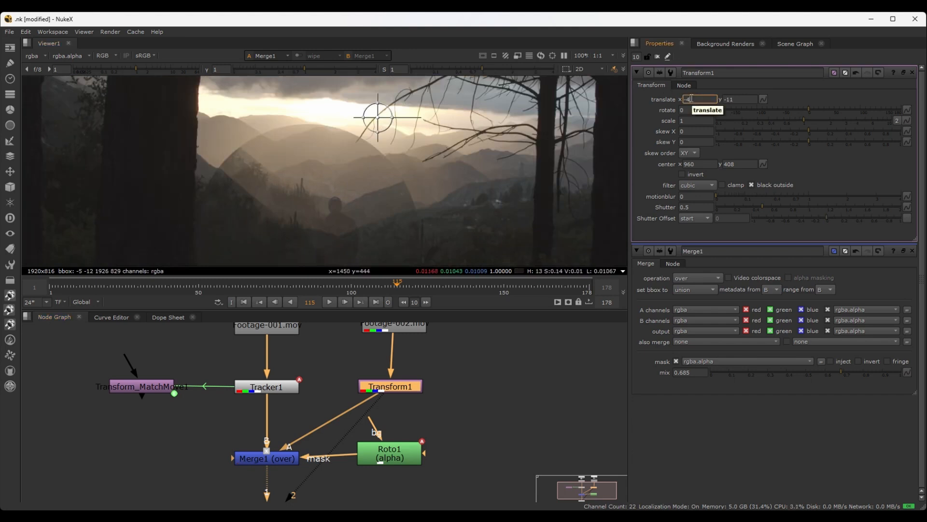
{"action": "key", "text": "Up"}
{"action": "key", "text": "Up"}
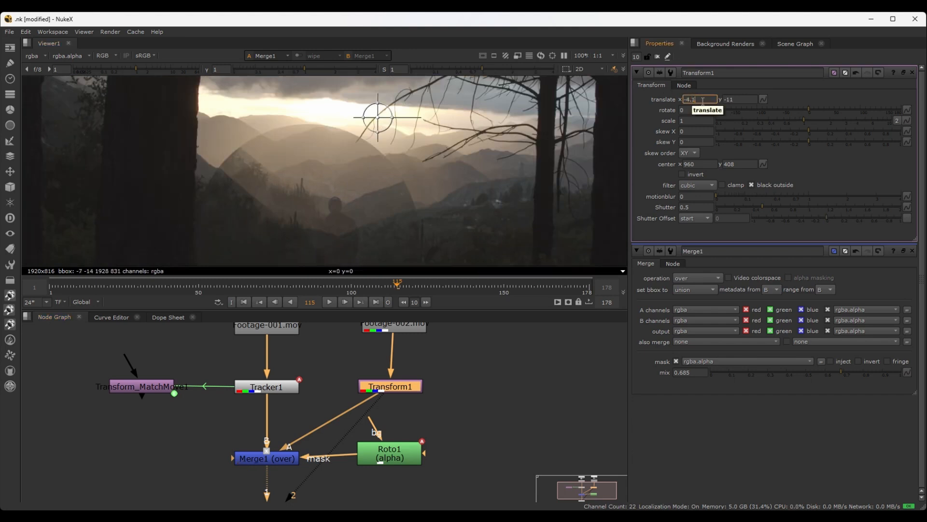
{"action": "key", "text": "Right"}
{"action": "key", "text": "Up"}
{"action": "key", "text": "Up"}
{"action": "key", "text": "Up"}
{"action": "key", "text": "Return"}
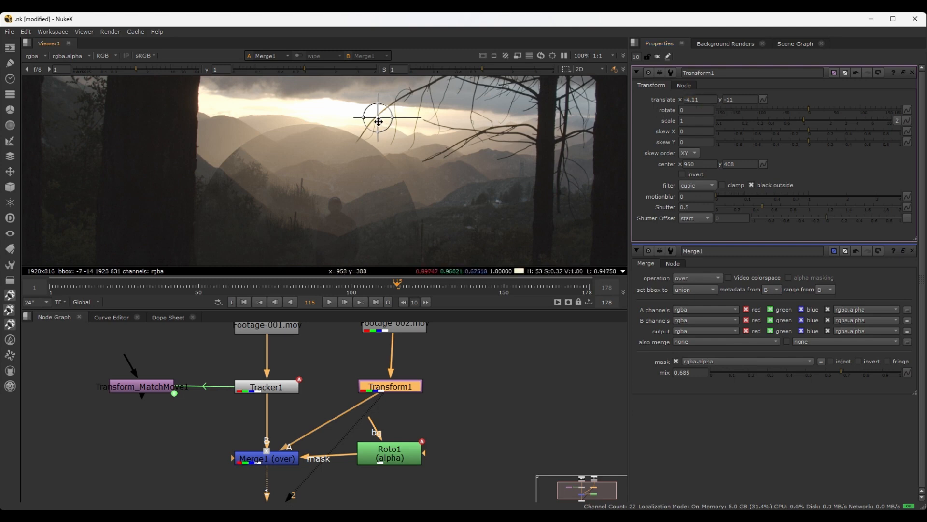
Nudge the Read2 footage downward over the background until Transform1's translate is about x -5.11, y -72
{"action": "key", "text": "KP_2"}
{"action": "key", "text": "KP_2"}
{"action": "key", "text": "KP_2"}
{"action": "key", "text": "Down"}
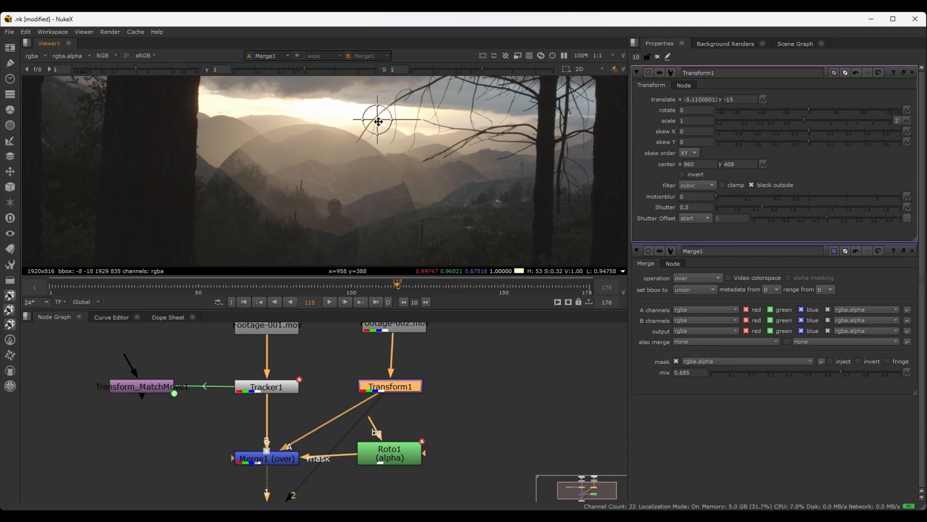
{"action": "key", "text": "Down"}
{"action": "key", "text": "Down"}
{"action": "key", "text": "Down"}
{"action": "key", "text": "Down"}
{"action": "key", "text": "Down"}
{"action": "key", "text": "Down"}
{"action": "key", "text": "Down"}
{"action": "key", "text": "Down"}
{"action": "key", "text": "Down"}
{"action": "key", "text": "Down"}
{"action": "key", "text": "Down"}
{"action": "key", "text": "Down"}
{"action": "key", "text": "Down"}
{"action": "key", "text": "Down"}
{"action": "key", "text": "Down"}
{"action": "key", "text": "Down"}
{"action": "key", "text": "Down"}
{"action": "key", "text": "Down"}
{"action": "key", "text": "Down"}
{"action": "key", "text": "Down"}
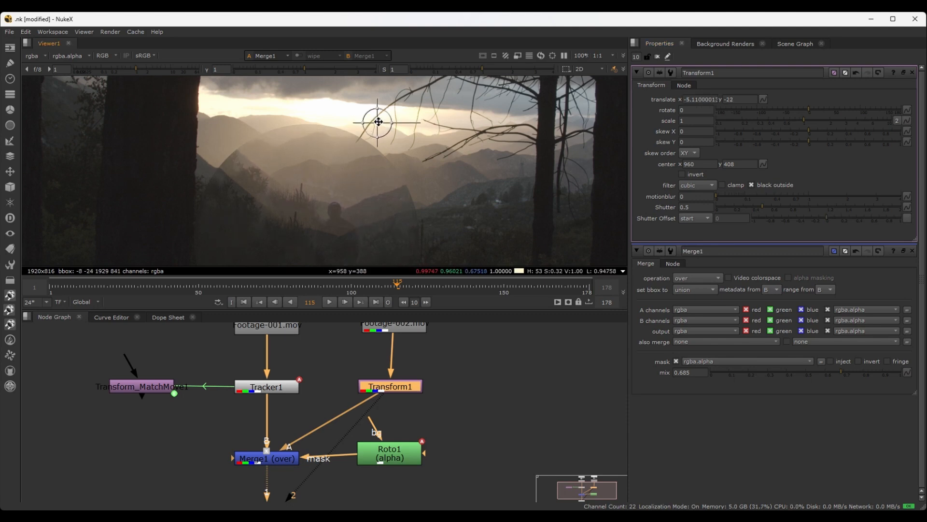
{"action": "key", "text": "Down"}
{"action": "key", "text": "Down"}
{"action": "key", "text": "Down"}
{"action": "key", "text": "Down"}
{"action": "key", "text": "Down"}
{"action": "key", "text": "Down"}
{"action": "key", "text": "Down"}
{"action": "key", "text": "Down"}
{"action": "key", "text": "Down"}
{"action": "key", "text": "Down"}
{"action": "key", "text": "Down"}
{"action": "key", "text": "Down"}
{"action": "key", "text": "Down"}
{"action": "key", "text": "Down"}
{"action": "key", "text": "Down"}
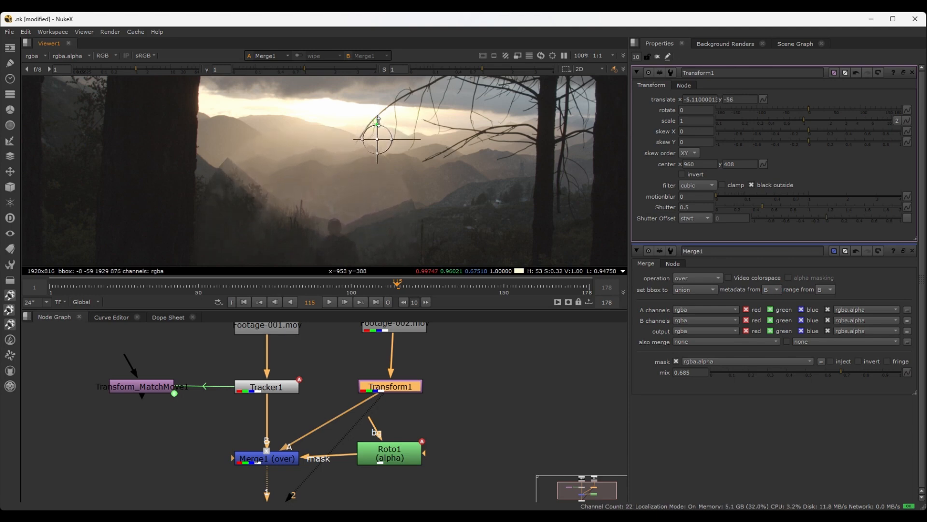
{"action": "key", "text": "Down"}
{"action": "key", "text": "Down"}
{"action": "key", "text": "Down"}
{"action": "key", "text": "Down"}
{"action": "key", "text": "Down"}
{"action": "key", "text": "Down"}
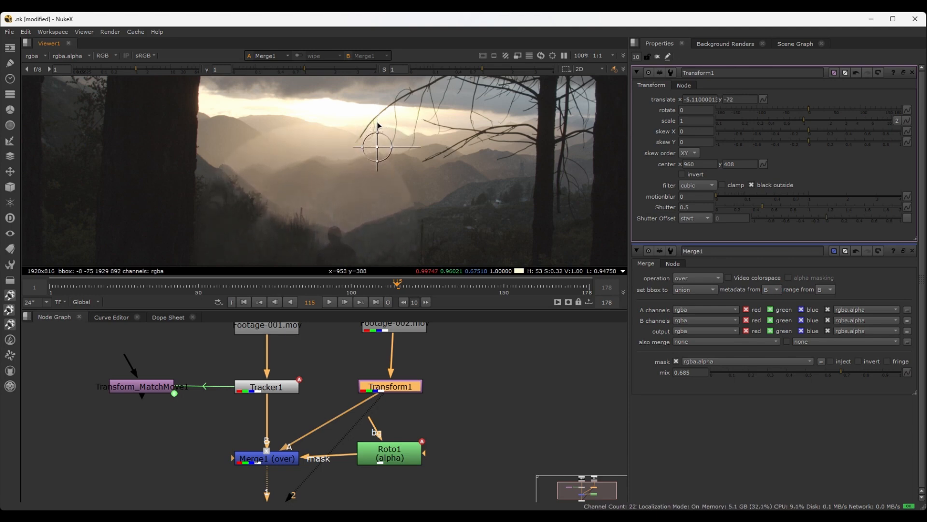
Nudge the Read2 footage further left and slightly down to a Transform1 translate of about x -20.11, y -79
{"action": "key", "text": "Left"}
{"action": "key", "text": "Left"}
{"action": "key", "text": "Left"}
{"action": "key", "text": "Left"}
{"action": "key", "text": "Left"}
{"action": "key", "text": "Left"}
{"action": "key", "text": "Left"}
{"action": "key", "text": "Left"}
{"action": "key", "text": "Left"}
{"action": "key", "text": "Left"}
{"action": "key", "text": "Left"}
{"action": "key", "text": "Left"}
{"action": "key", "text": "Left"}
{"action": "key", "text": "Left"}
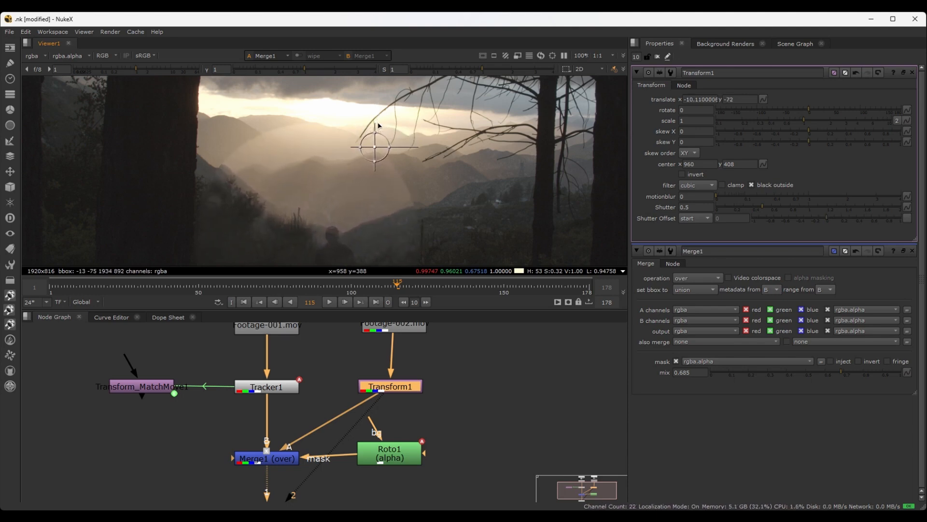
{"action": "key", "text": "Left"}
{"action": "key", "text": "Down"}
{"action": "key", "text": "Down"}
{"action": "key", "text": "Down"}
{"action": "key", "text": "Down"}
{"action": "key", "text": "Down"}
{"action": "key", "text": "Down"}
{"action": "key", "text": "Down"}
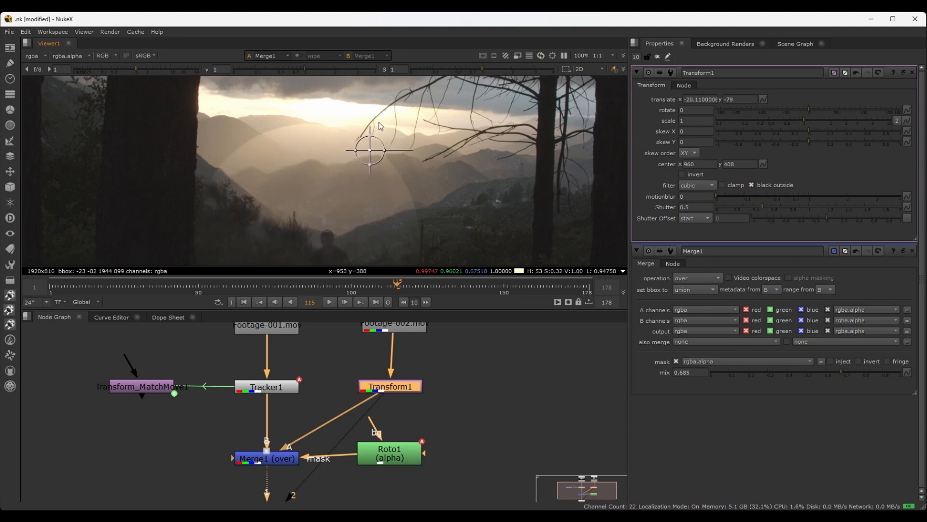
{"action": "scroll", "coordinate": [359, 147], "scroll_direction": "down", "scroll_amount": 2}
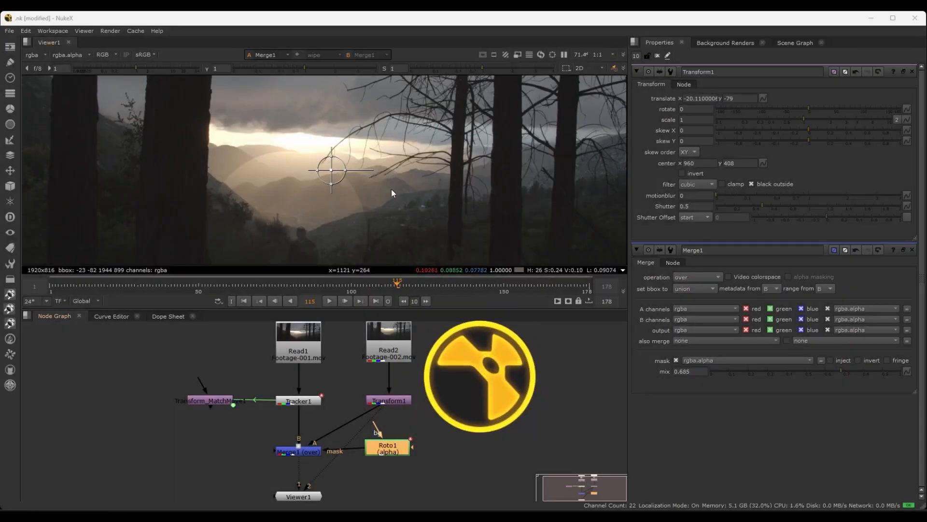
{"action": "scroll", "coordinate": [407, 236], "scroll_direction": "down", "scroll_amount": 2}
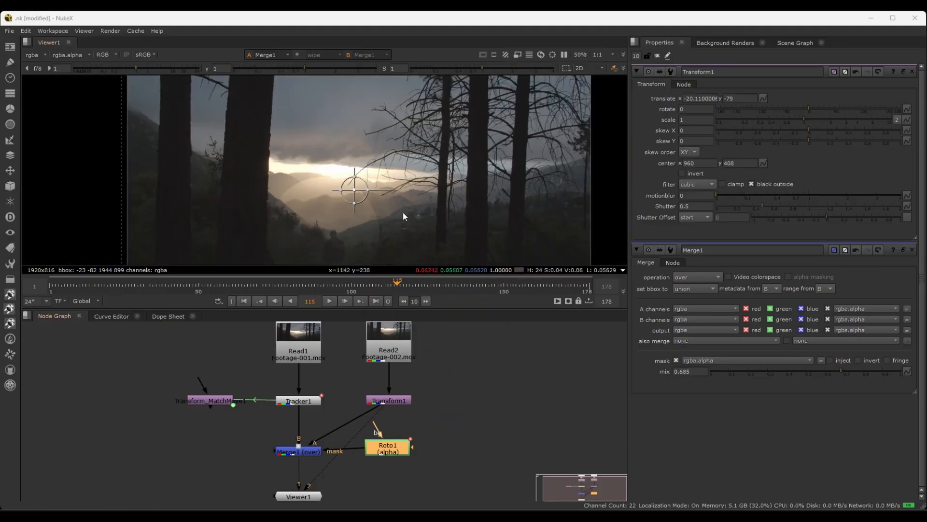
{"action": "scroll", "coordinate": [407, 155], "scroll_direction": "down", "scroll_amount": 3}
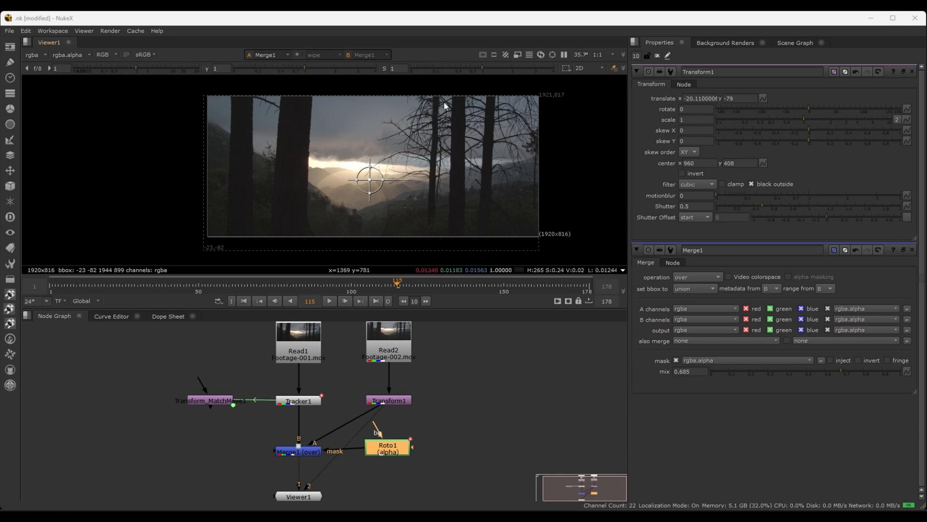
{"action": "left_click", "coordinate": [308, 358]}
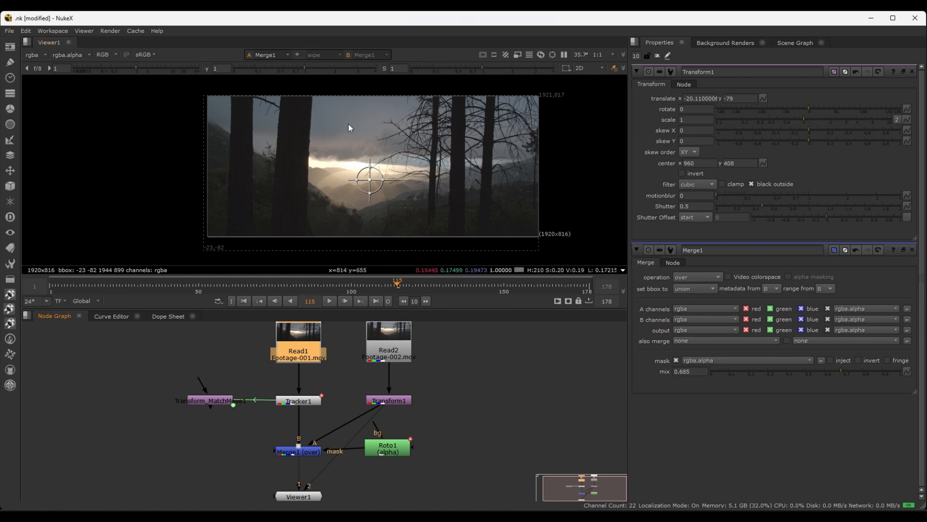
{"action": "left_click", "coordinate": [389, 341]}
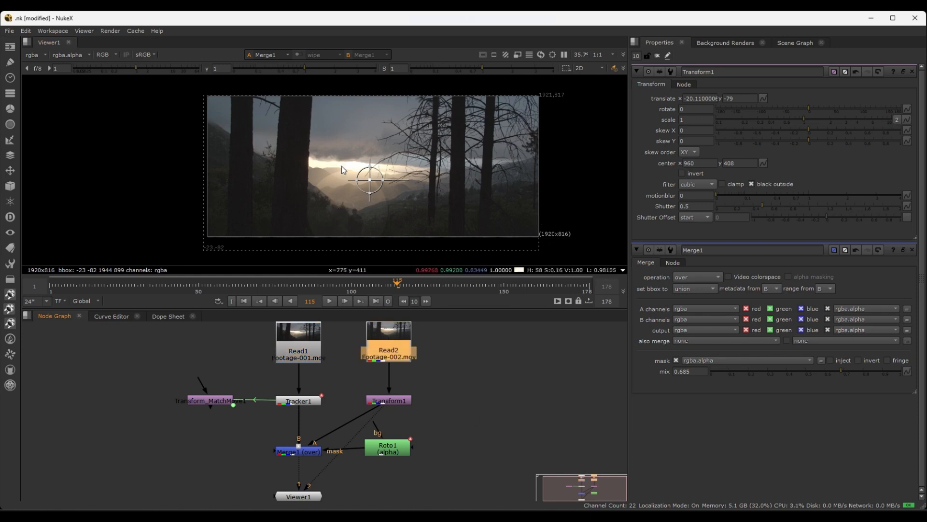
{"action": "scroll", "coordinate": [344, 216], "scroll_direction": "down", "scroll_amount": 2}
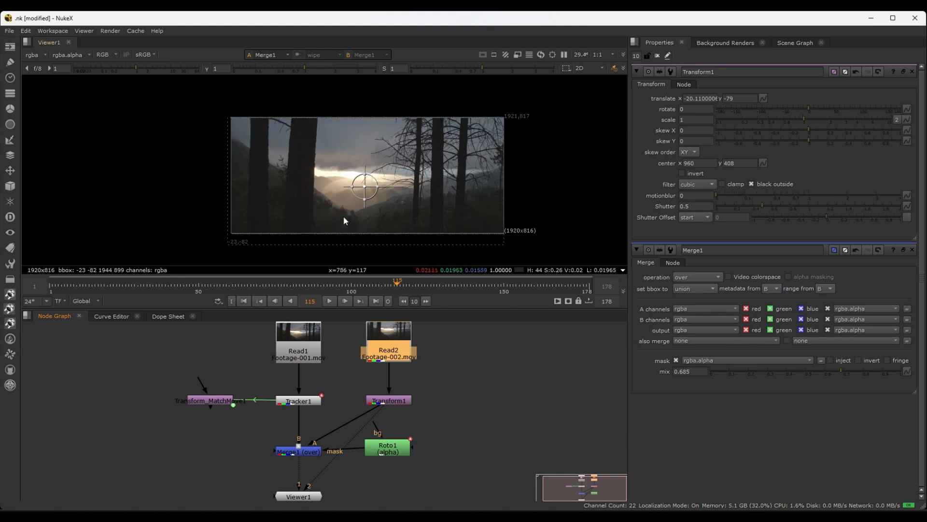
Display Transform1's output through Viewer1's second input to inspect the shifted Read2 footage on its own
{"action": "left_click", "coordinate": [384, 400]}
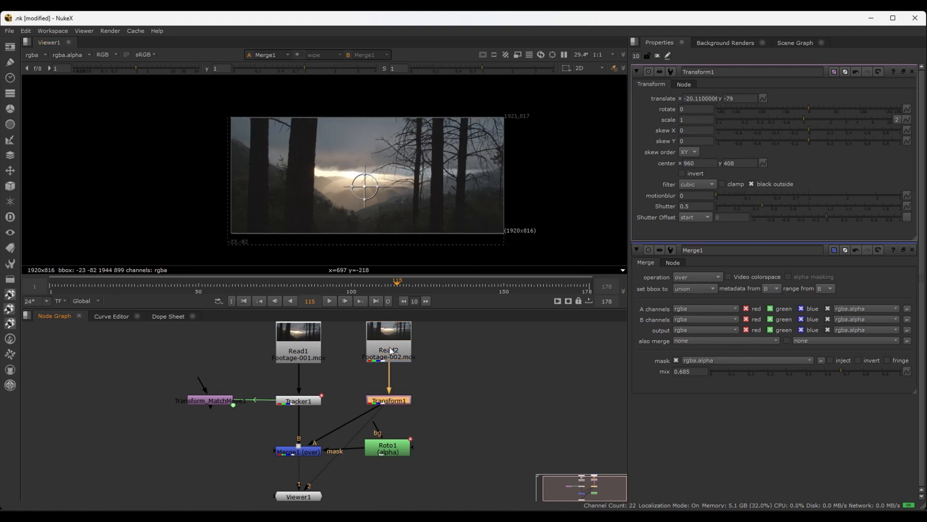
{"action": "left_click", "coordinate": [393, 398]}
{"action": "key", "text": "2"}
{"action": "scroll", "coordinate": [340, 224], "scroll_direction": "up", "scroll_amount": 2}
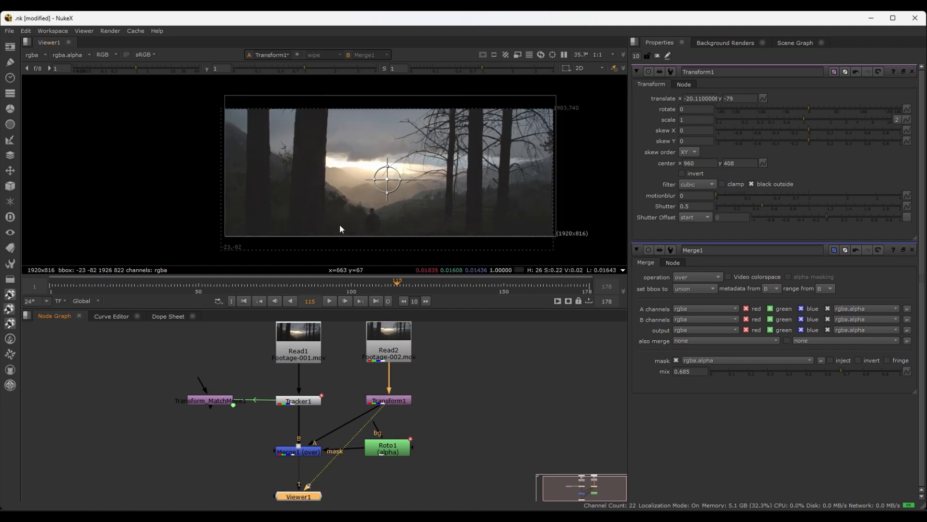
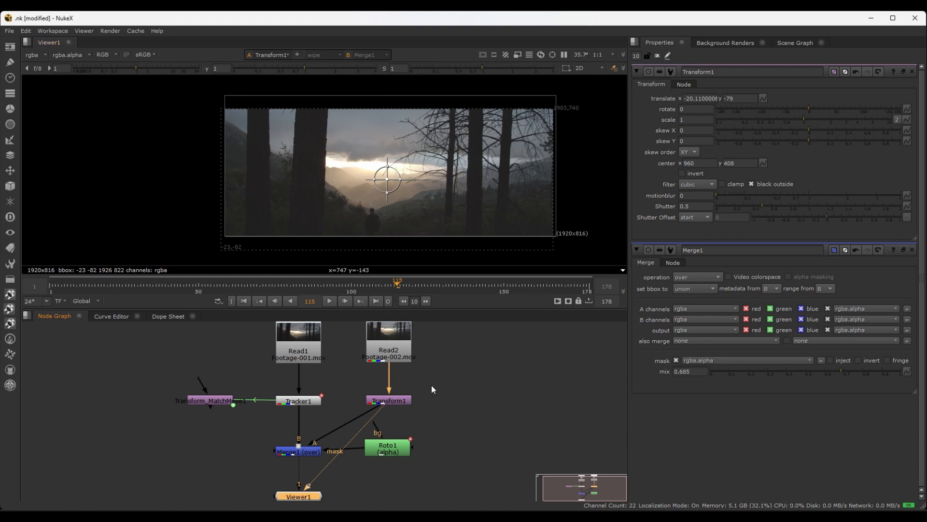
Set Merge1's bounding box option to A, and switch it to B
{"action": "double_click", "coordinate": [313, 451]}
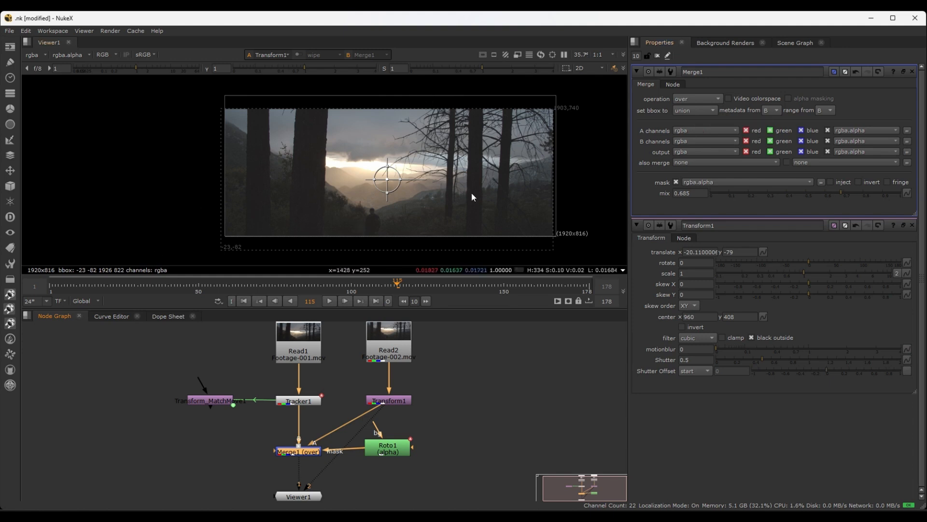
{"action": "left_click", "coordinate": [686, 111]}
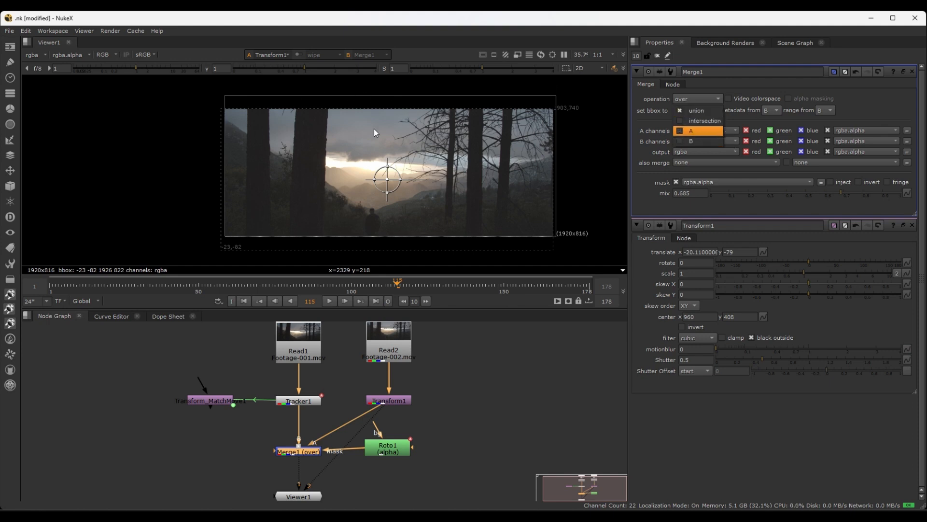
{"action": "left_click", "coordinate": [686, 130]}
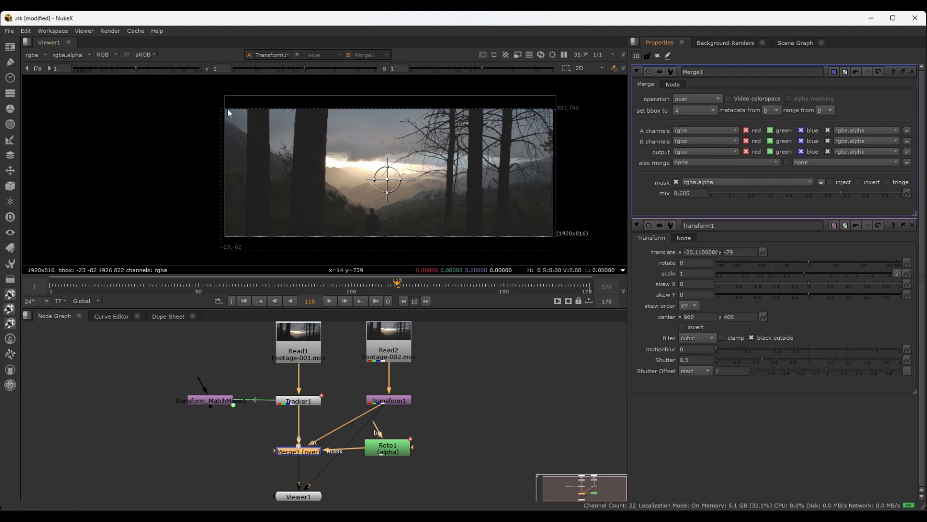
{"action": "left_click", "coordinate": [698, 114]}
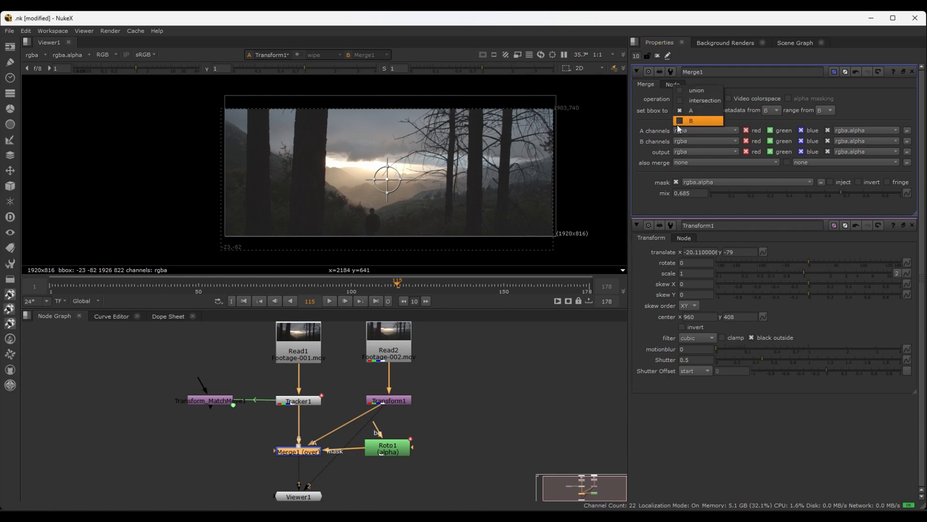
{"action": "left_click", "coordinate": [681, 123]}
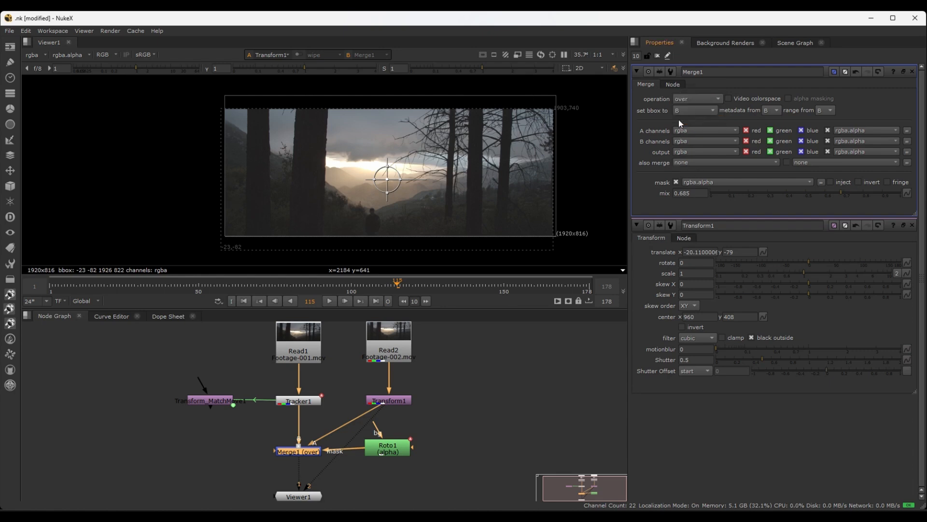
Display Merge1's output through Viewer1's first input
{"action": "left_click", "coordinate": [472, 421]}
{"action": "left_click", "coordinate": [294, 450]}
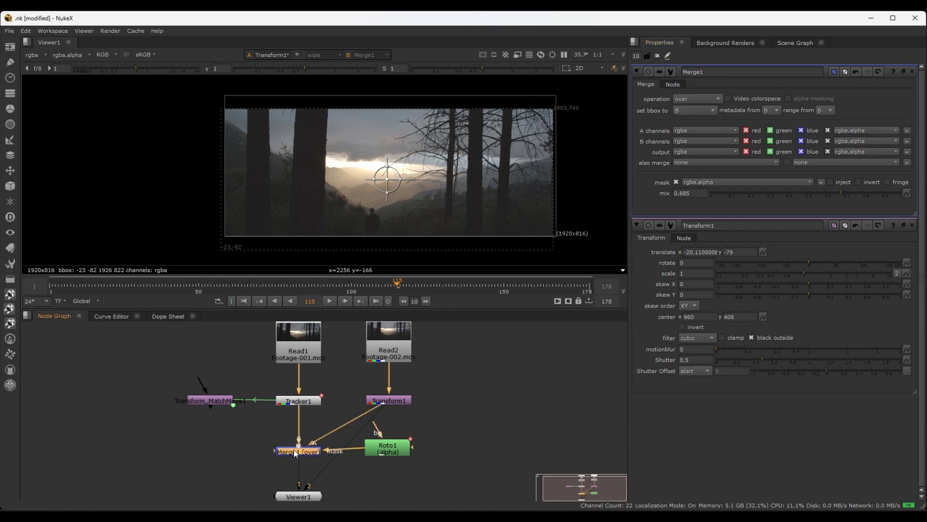
{"action": "key", "text": "1"}
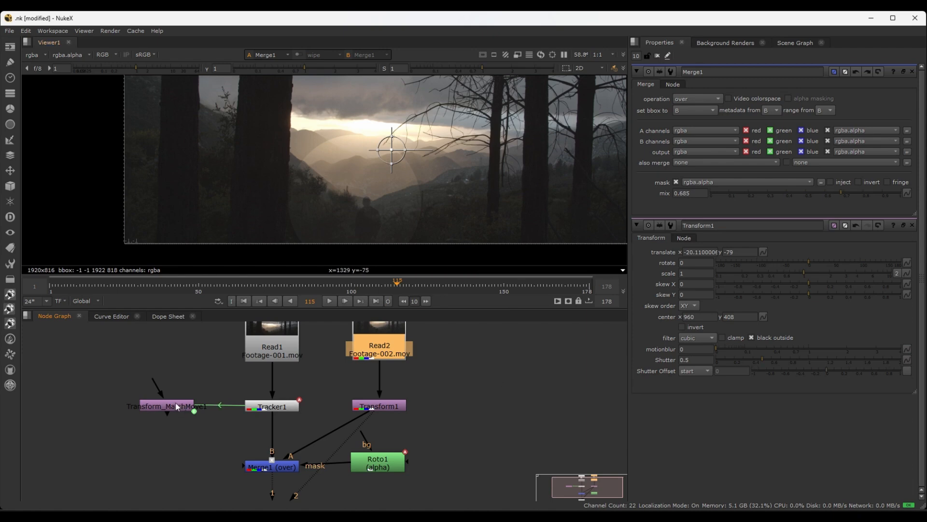
Insert Transform_MatchMove1 between Transform1 and Merge1, moving both Read nodes, Tracker1 and Transform1 up to make room
{"action": "left_click_drag", "start_coordinate": [176, 405], "coordinate": [332, 430]}
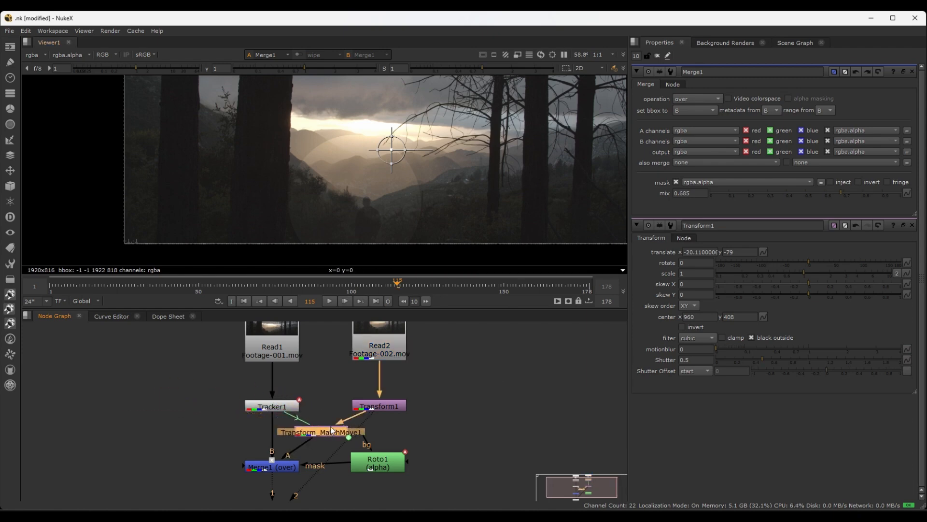
{"action": "scroll", "coordinate": [392, 449], "scroll_direction": "down", "scroll_amount": 5}
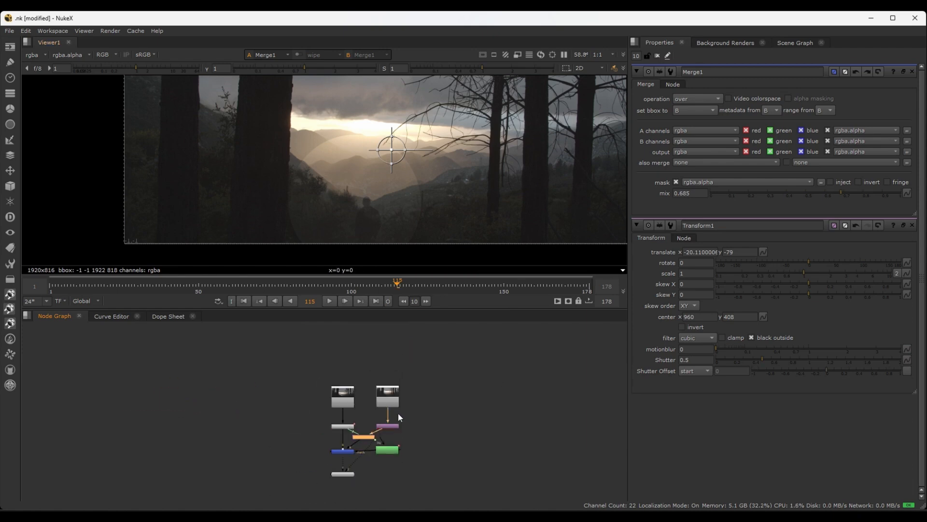
{"action": "left_click_drag", "start_coordinate": [429, 376], "coordinate": [347, 378]}
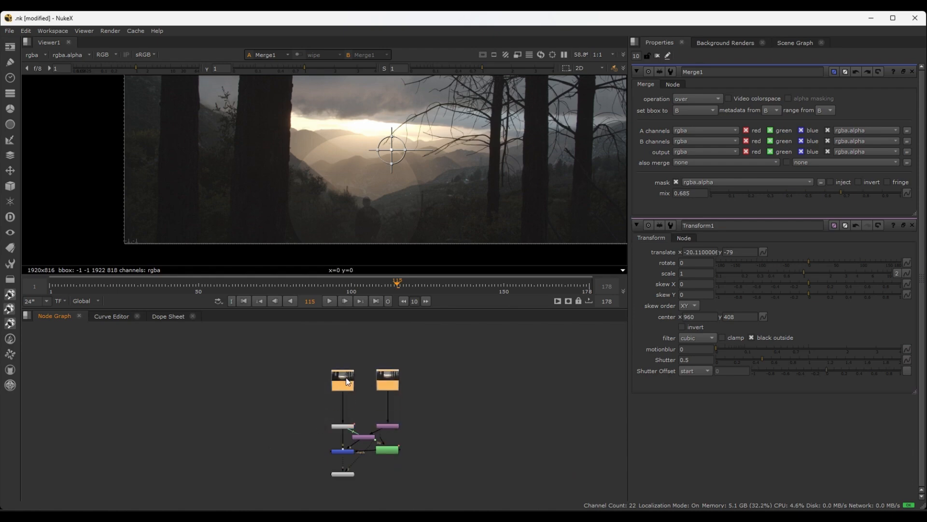
{"action": "key", "text": "ctrl+z"}
{"action": "left_click_drag", "start_coordinate": [433, 380], "coordinate": [312, 431]}
{"action": "left_click_drag", "start_coordinate": [350, 397], "coordinate": [350, 372]}
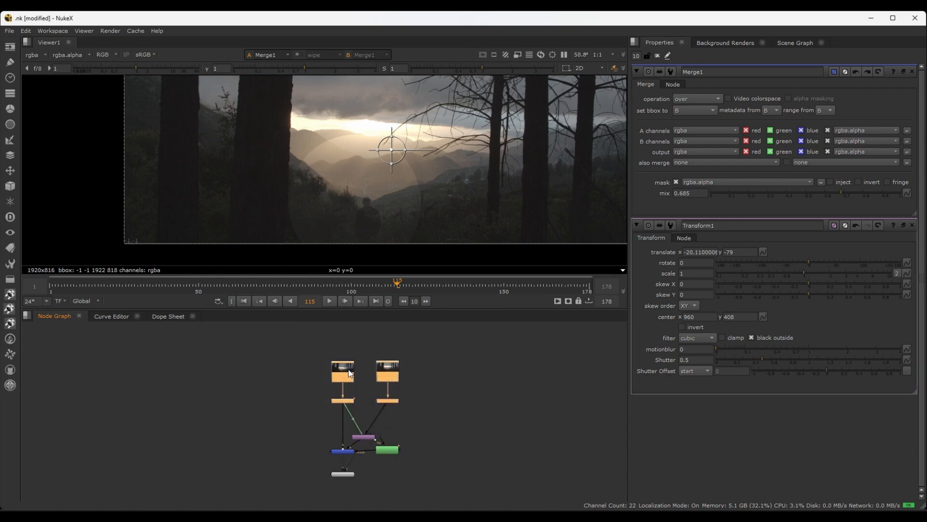
{"action": "scroll", "coordinate": [405, 446], "scroll_direction": "up", "scroll_amount": 3}
{"action": "left_click", "coordinate": [401, 405]}
{"action": "left_click_drag", "start_coordinate": [339, 429], "coordinate": [381, 398]}
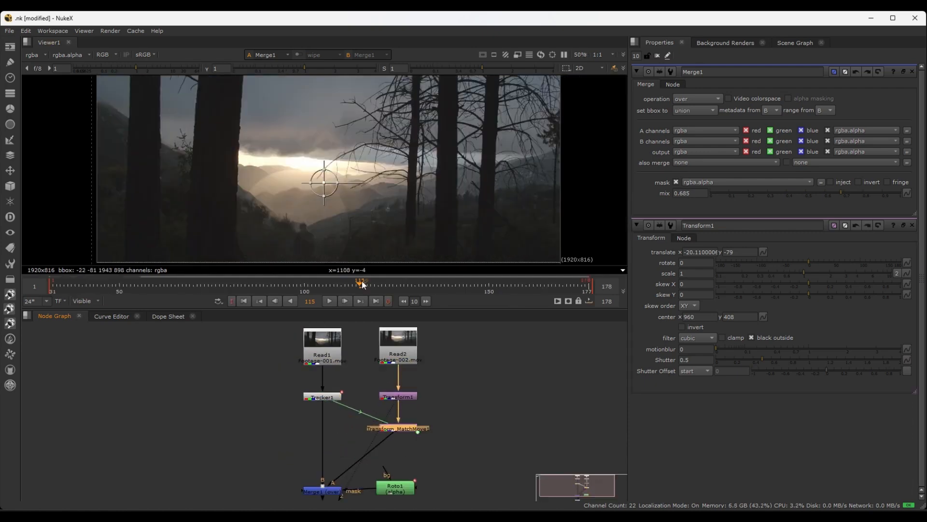
Play back the merged result to check how the match-moved Read2 footage follows the background, and park the playhead at frame 117
{"action": "mouse_move", "coordinate": [361, 285]}
{"action": "left_mouse_down"}
{"action": "mouse_move", "coordinate": [560, 289]}
{"action": "mouse_move", "coordinate": [349, 286]}
{"action": "left_mouse_up"}
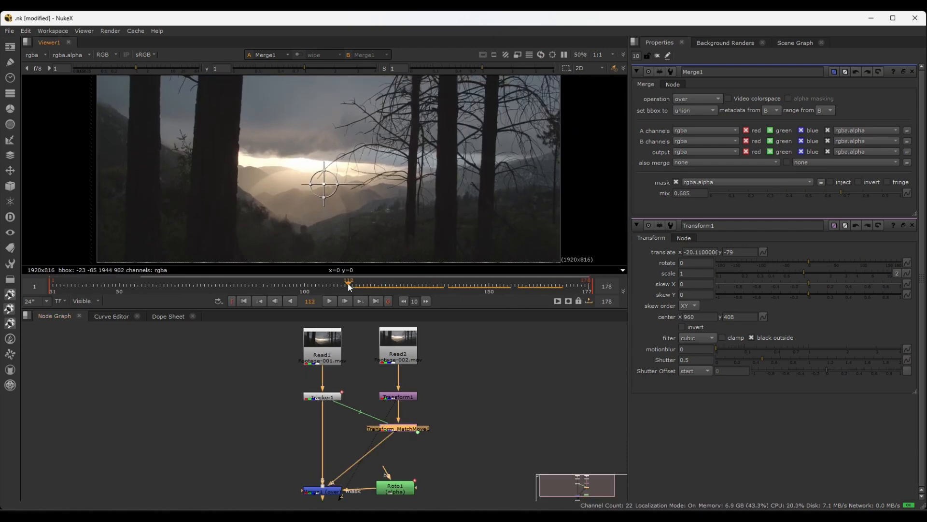
{"action": "key", "text": "l"}
{"action": "scroll", "coordinate": [347, 227], "scroll_direction": "down", "scroll_amount": 1}
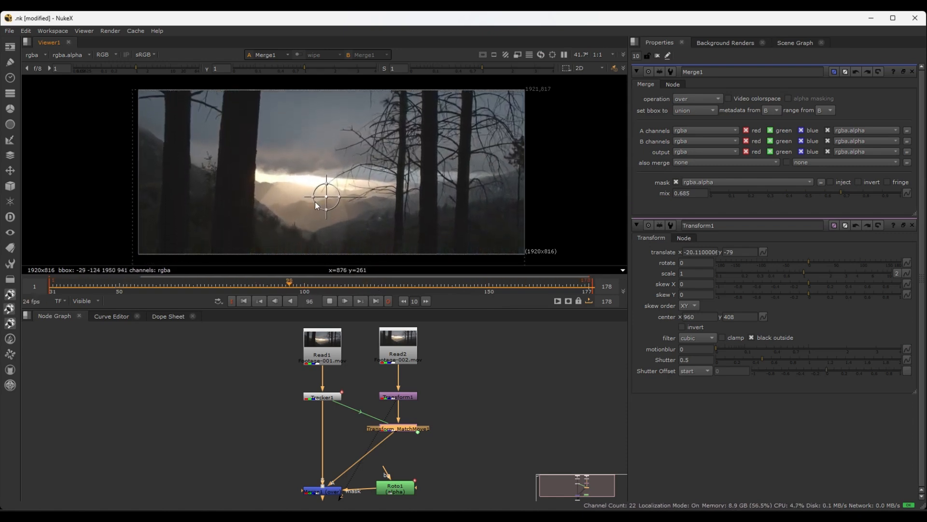
{"action": "key", "text": "k"}
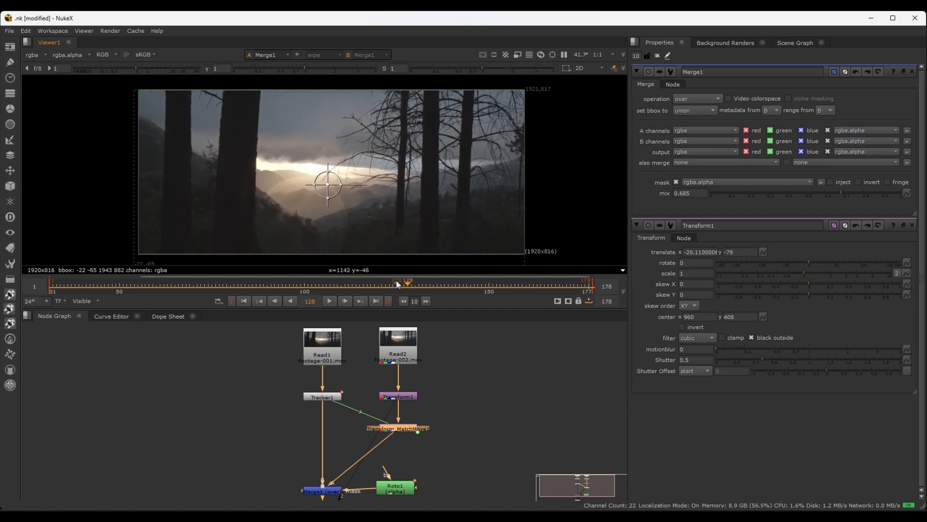
{"action": "left_click_drag", "start_coordinate": [404, 286], "coordinate": [367, 287]}
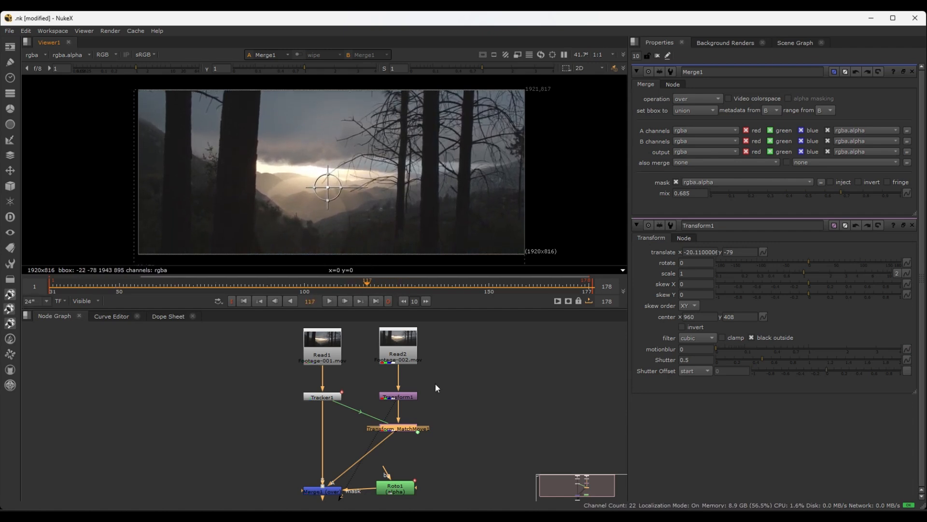
Raise Merge1's mix to 1 and inspect the full composite
{"action": "left_click", "coordinate": [321, 493]}
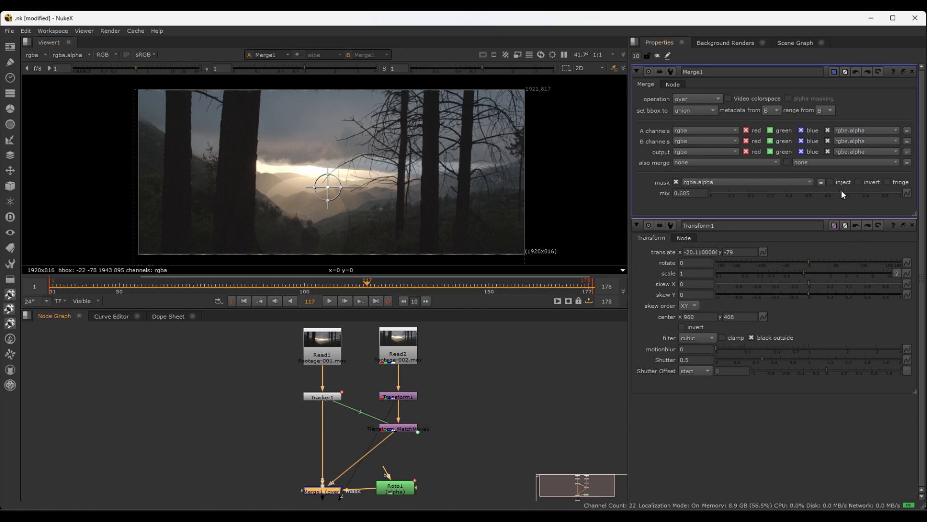
{"action": "left_click_drag", "start_coordinate": [842, 192], "coordinate": [901, 193]}
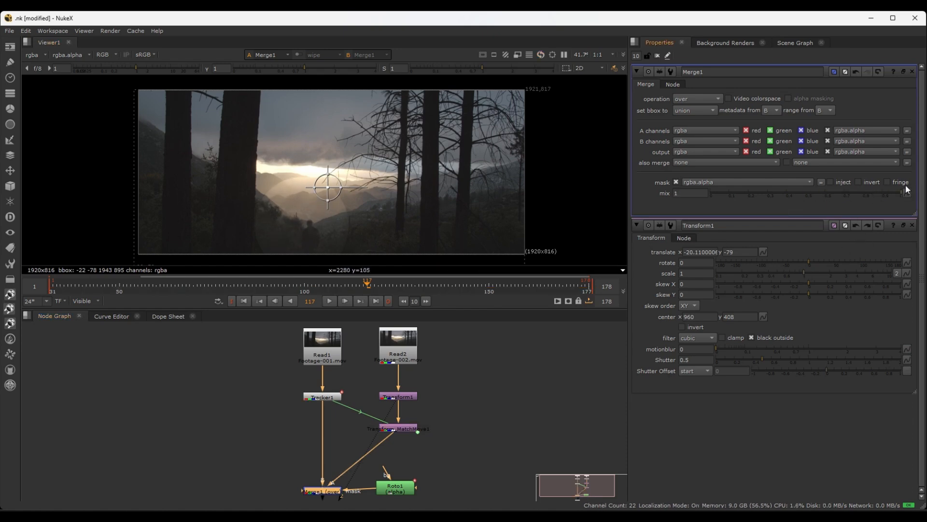
{"action": "left_click", "coordinate": [437, 420]}
{"action": "scroll", "coordinate": [427, 445], "scroll_direction": "up", "scroll_amount": 2}
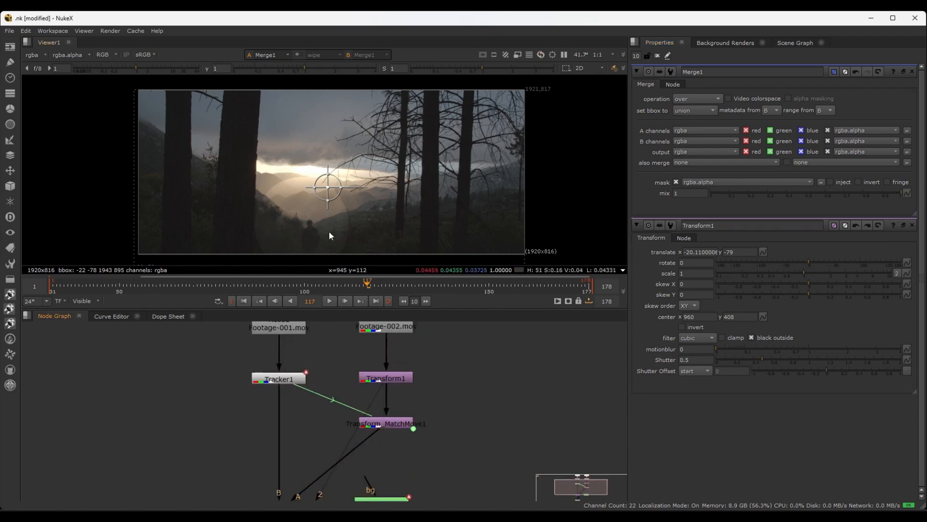
{"action": "scroll", "coordinate": [305, 216], "scroll_direction": "down", "scroll_amount": 1}
{"action": "scroll", "coordinate": [306, 215], "scroll_direction": "down", "scroll_amount": 1}
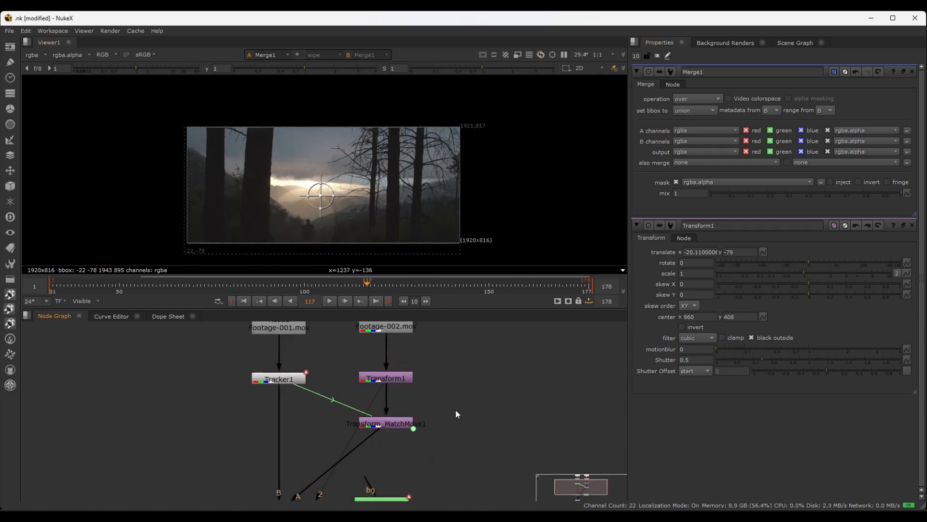
Paste a copy of Transform_MatchMove1 directly beneath the original, and undo it
{"action": "scroll", "coordinate": [436, 467], "scroll_direction": "down", "scroll_amount": 1}
{"action": "middle_click_drag", "start_coordinate": [437, 466], "coordinate": [432, 408]}
{"action": "left_click_drag", "start_coordinate": [369, 471], "coordinate": [380, 470]}
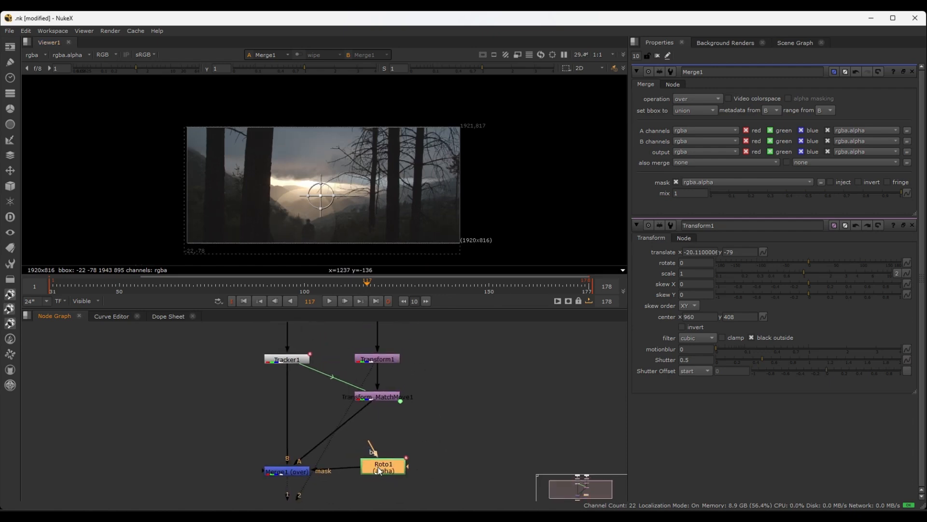
{"action": "left_click", "coordinate": [378, 396]}
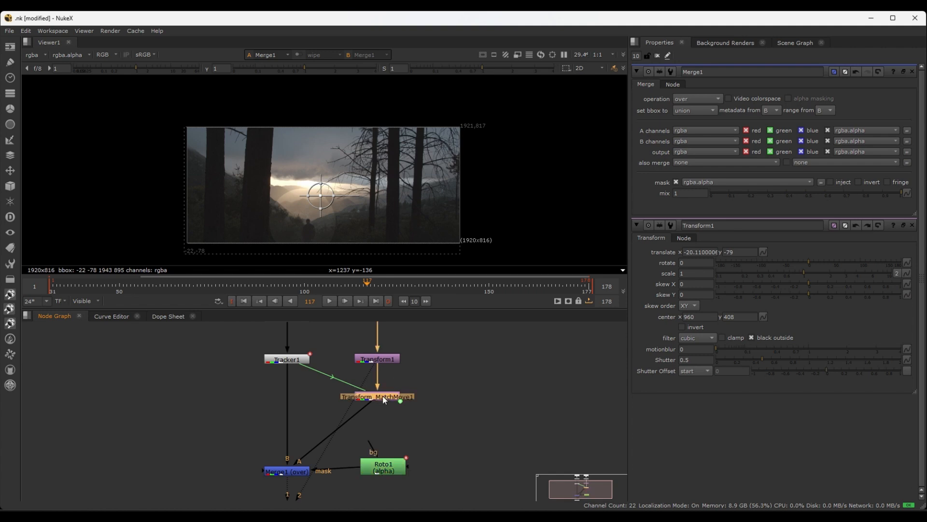
{"action": "mouse_move", "coordinate": [380, 397]}
{"action": "middle_mouse_down"}
{"action": "mouse_move", "coordinate": [385, 422]}
{"action": "mouse_move", "coordinate": [381, 399]}
{"action": "middle_mouse_up"}
{"action": "key", "text": "ctrl+c"}
{"action": "key", "text": "ctrl+v"}
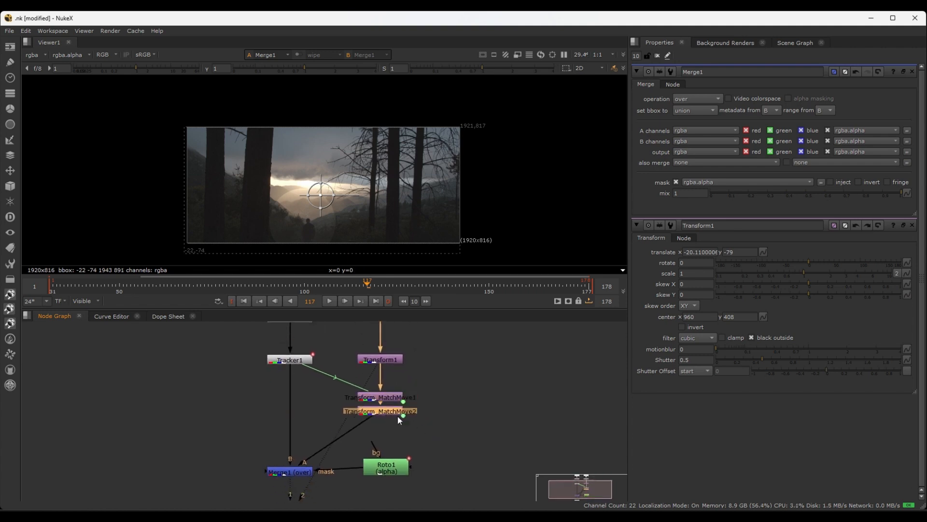
{"action": "key", "text": "ctrl+z"}
{"action": "key", "text": "ctrl+z"}
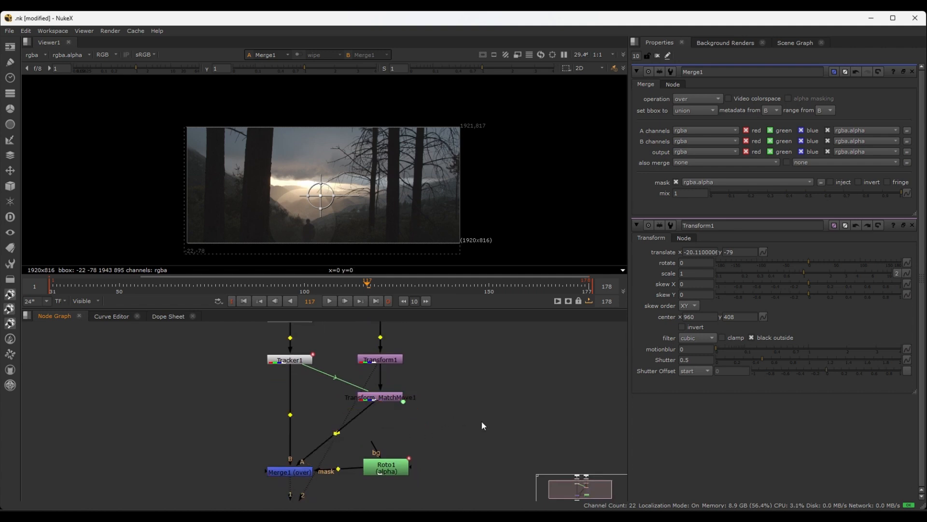
Paste an unconnected copy of Transform_MatchMove1, place it above Roto1's bg input, and delete it
{"action": "left_click", "coordinate": [392, 400]}
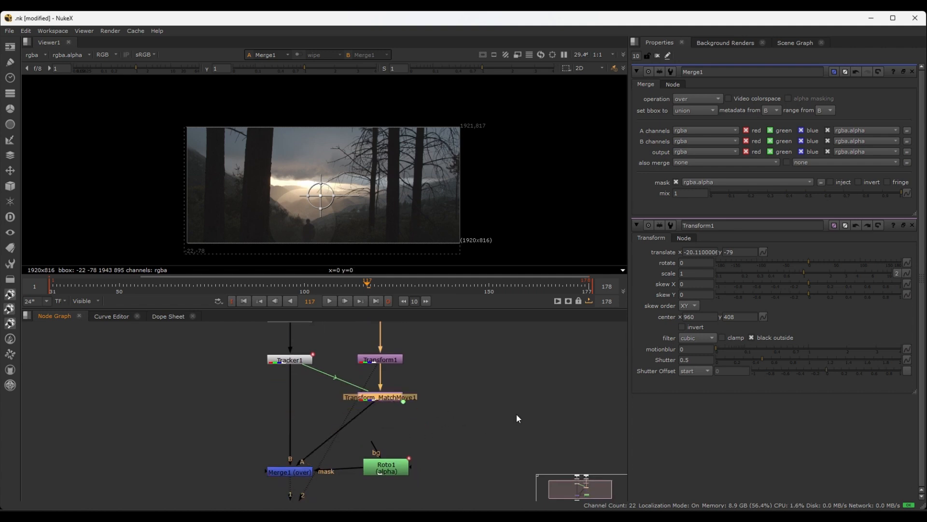
{"action": "left_click", "coordinate": [476, 408]}
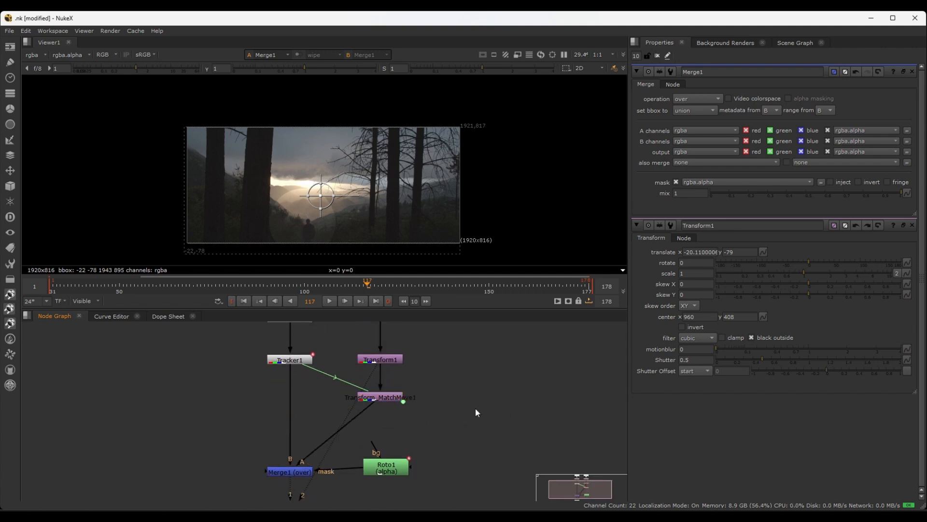
{"action": "key", "text": "ctrl+v"}
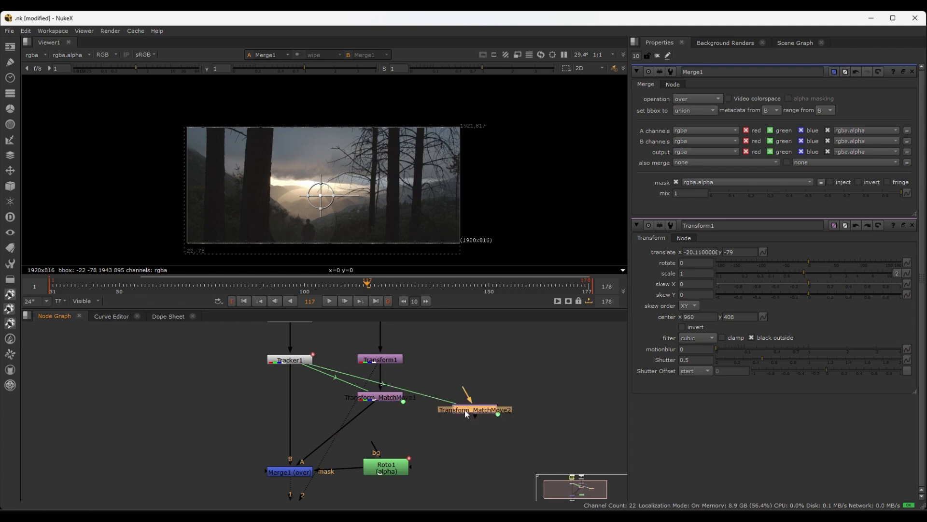
{"action": "left_click_drag", "start_coordinate": [464, 409], "coordinate": [406, 447]}
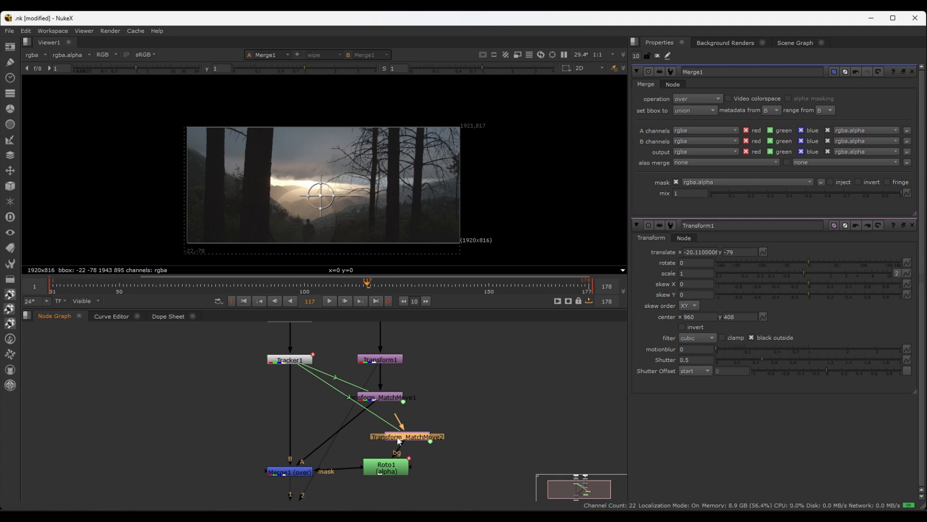
{"action": "left_click", "coordinate": [465, 427]}
{"action": "left_click_drag", "start_coordinate": [428, 436], "coordinate": [427, 436]}
{"action": "key", "text": "Delete"}
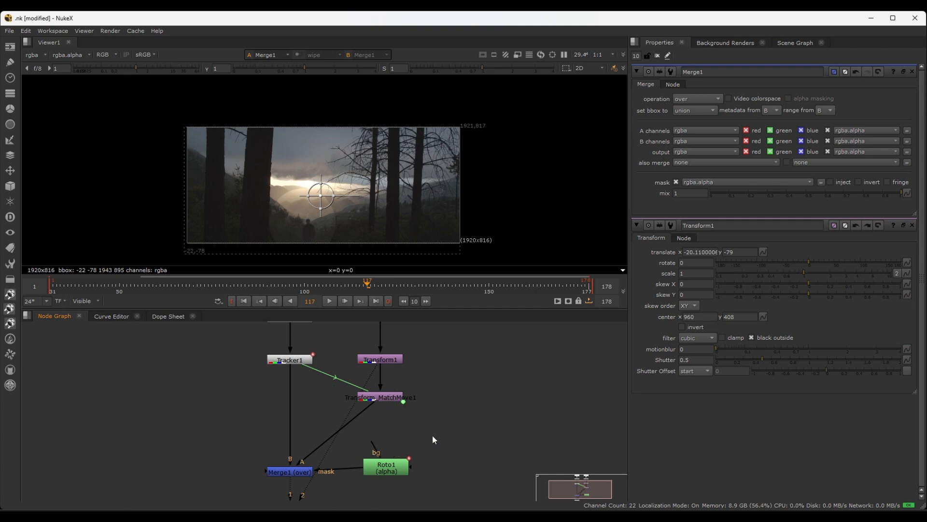
Move Read2 up and insert a new Merge node between Read2 and Transform1
{"action": "middle_click_drag", "start_coordinate": [462, 379], "coordinate": [431, 416]}
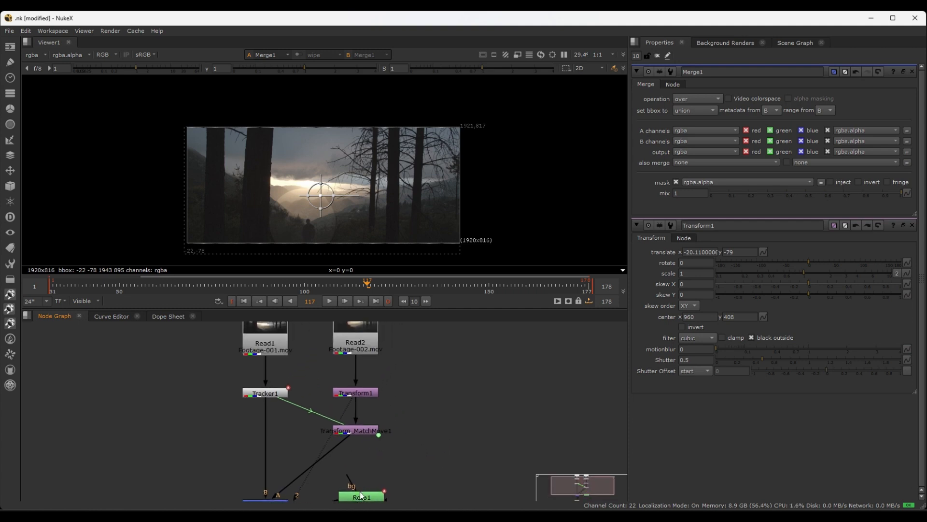
{"action": "middle_click_drag", "start_coordinate": [402, 354], "coordinate": [398, 390]}
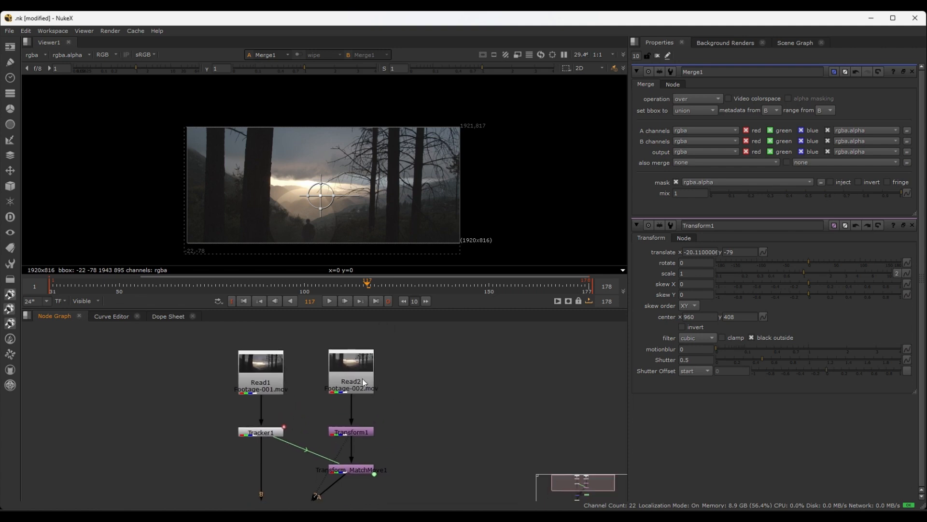
{"action": "scroll", "coordinate": [411, 395], "scroll_direction": "down", "scroll_amount": 2}
{"action": "left_click_drag", "start_coordinate": [370, 385], "coordinate": [368, 340]}
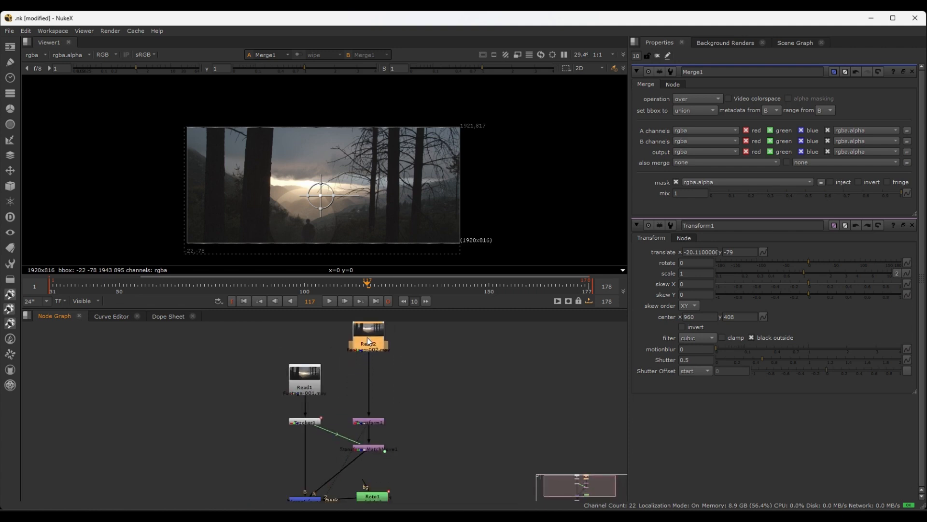
{"action": "middle_click_drag", "start_coordinate": [389, 368], "coordinate": [385, 381]}
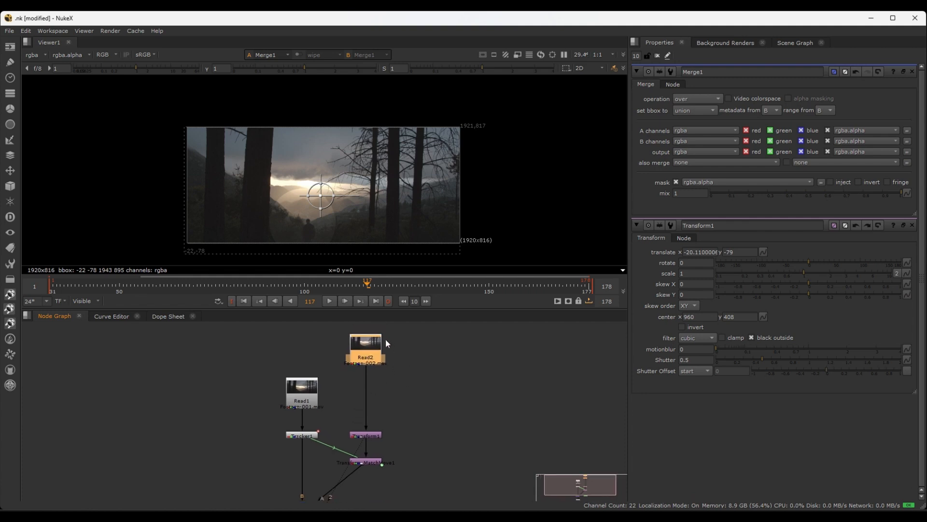
{"action": "key", "text": "m"}
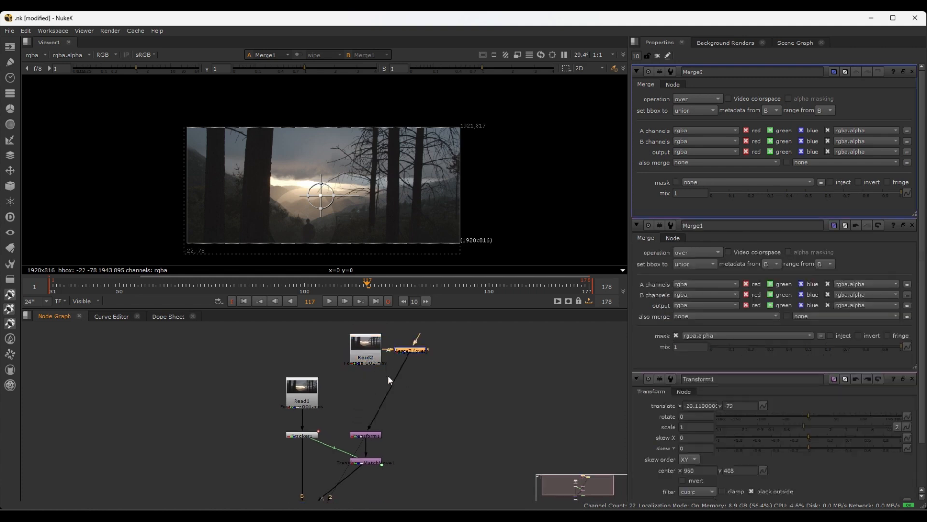
{"action": "left_click_drag", "start_coordinate": [409, 351], "coordinate": [366, 393]}
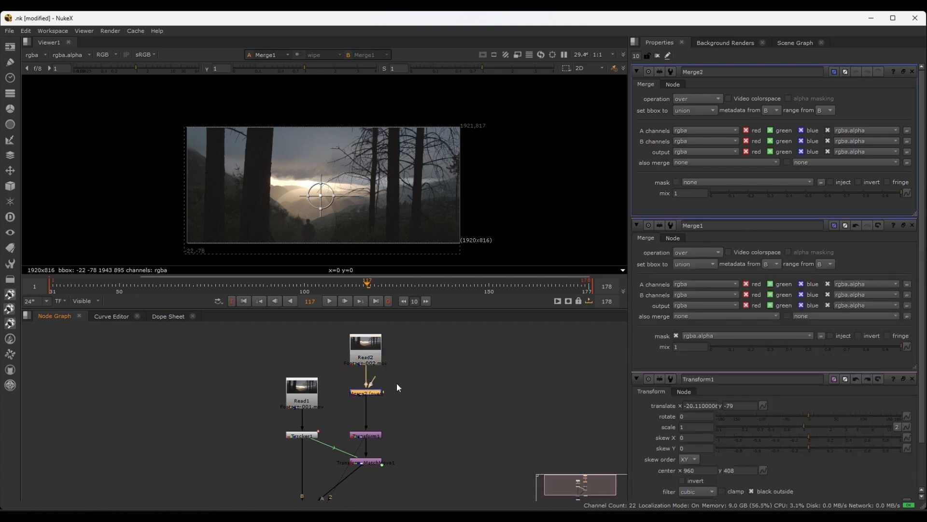
Rewire Merge2 so that Read2 feeds its B input and the A input is left free
{"action": "scroll", "coordinate": [391, 387], "scroll_direction": "up", "scroll_amount": 5}
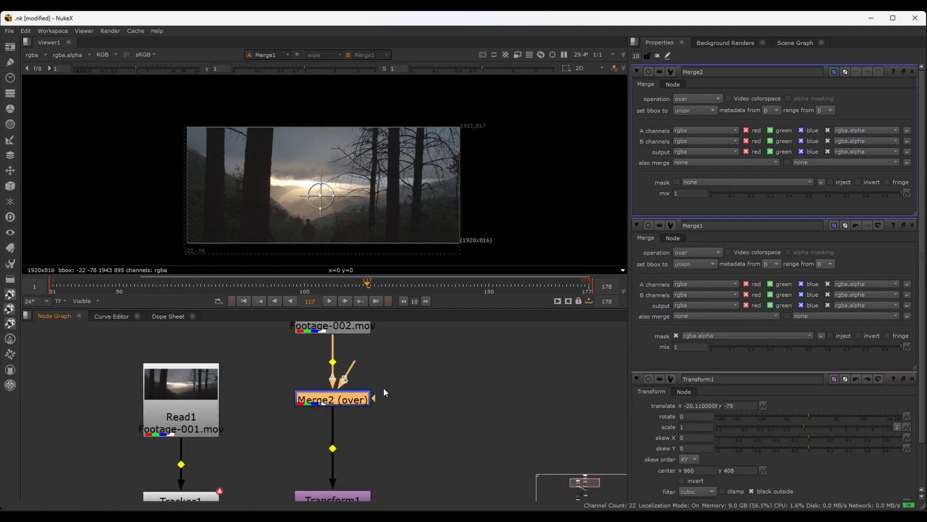
{"action": "middle_click_drag", "start_coordinate": [384, 387], "coordinate": [389, 424]}
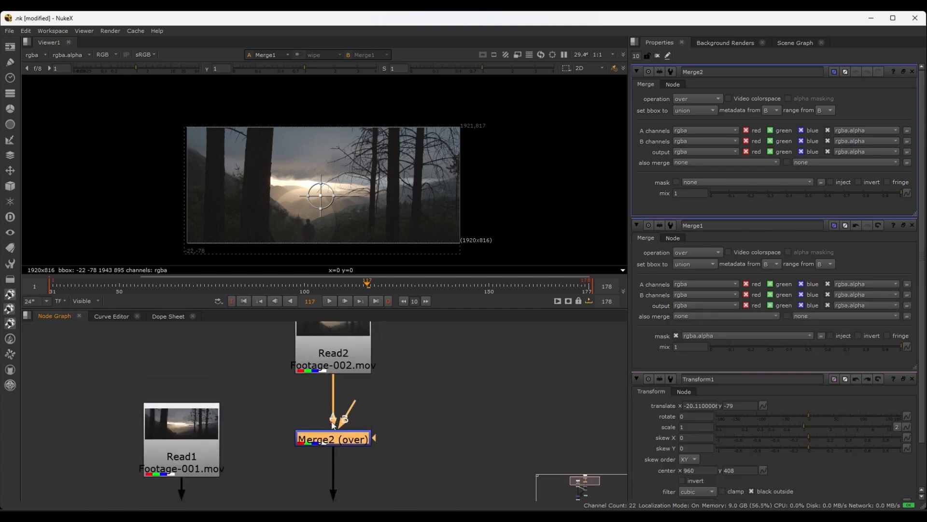
{"action": "scroll", "coordinate": [336, 429], "scroll_direction": "up", "scroll_amount": 3}
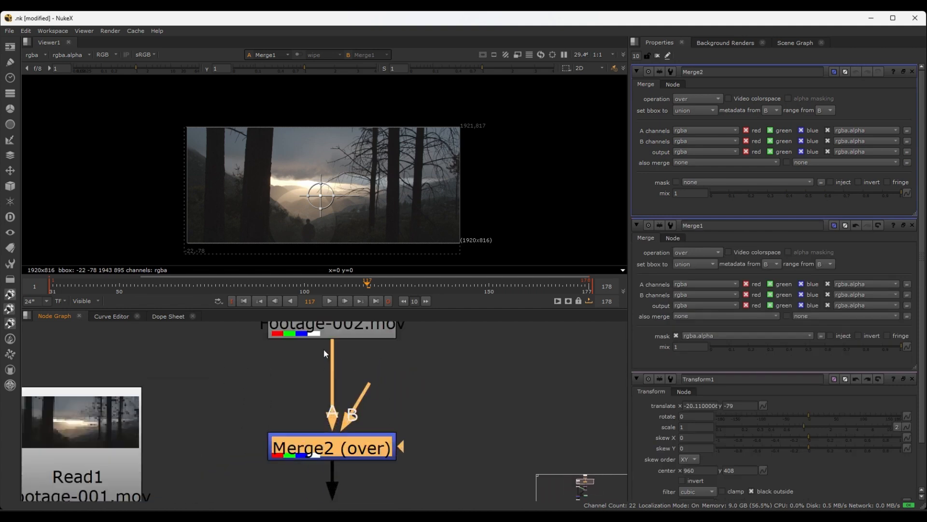
{"action": "scroll", "coordinate": [324, 350], "scroll_direction": "down", "scroll_amount": 3}
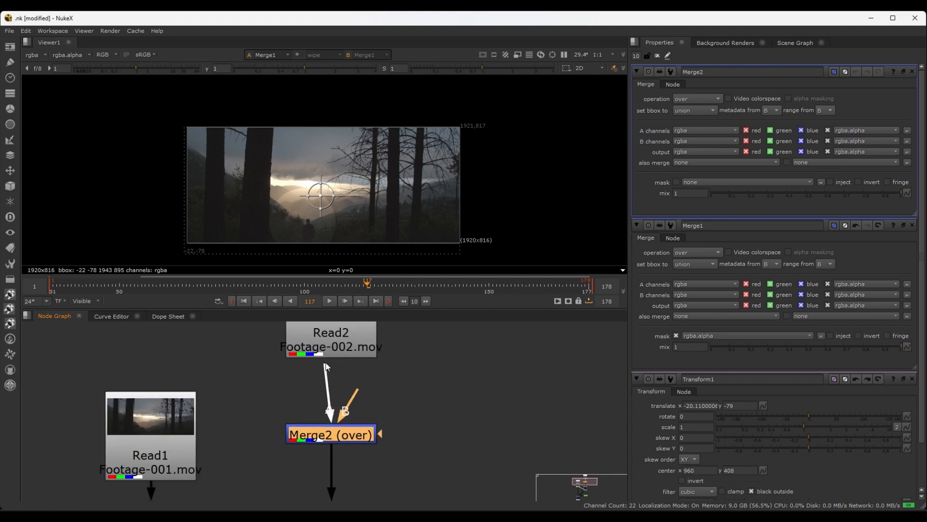
{"action": "left_click_drag", "start_coordinate": [325, 363], "coordinate": [329, 370]}
{"action": "left_click_drag", "start_coordinate": [349, 399], "coordinate": [333, 356]}
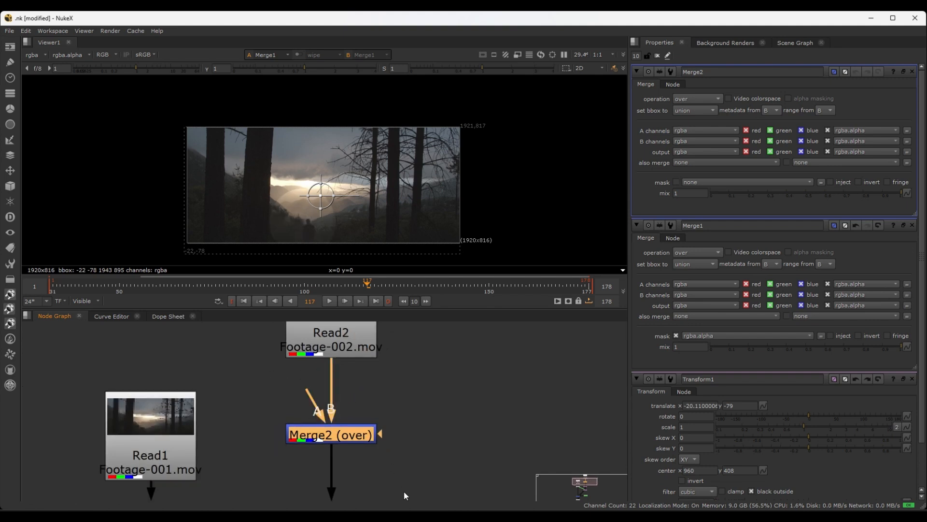
{"action": "scroll", "coordinate": [392, 465], "scroll_direction": "down", "scroll_amount": 5}
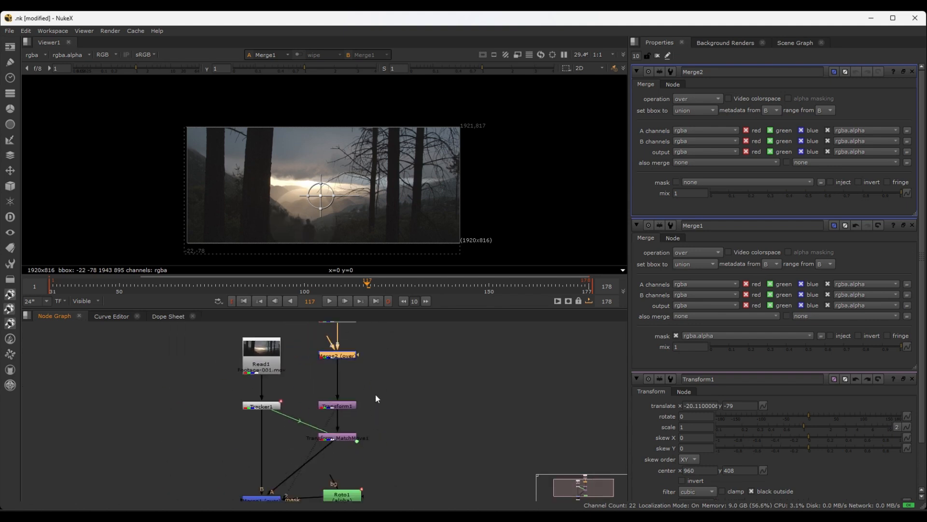
Temporarily disable Merge1 to check what passes through its B input, and re-enable the node
{"action": "middle_click_drag", "start_coordinate": [376, 395], "coordinate": [350, 406]}
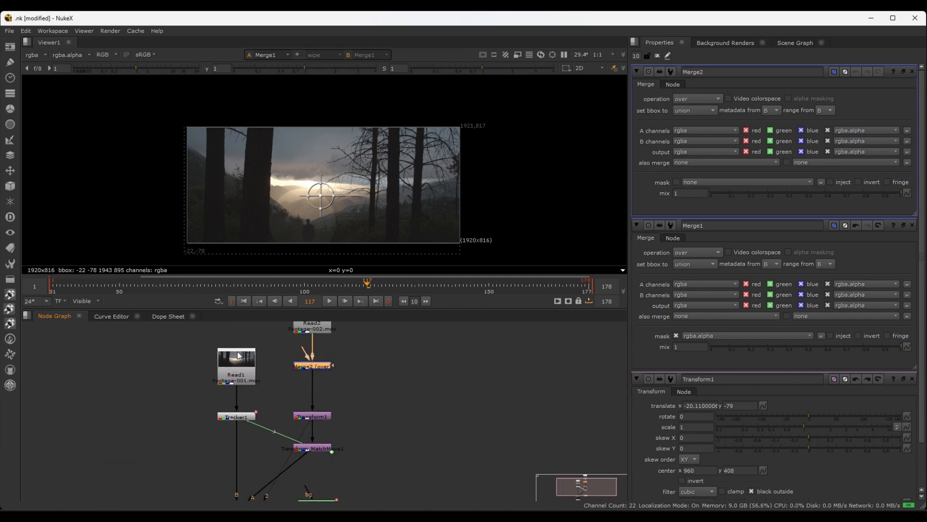
{"action": "scroll", "coordinate": [250, 440], "scroll_direction": "down", "scroll_amount": 2}
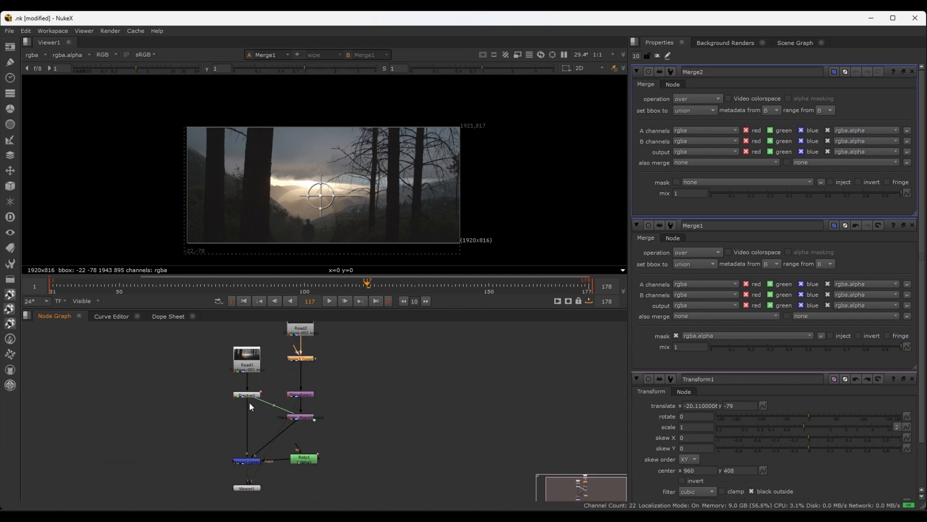
{"action": "left_click", "coordinate": [248, 461]}
{"action": "key", "text": "Down"}
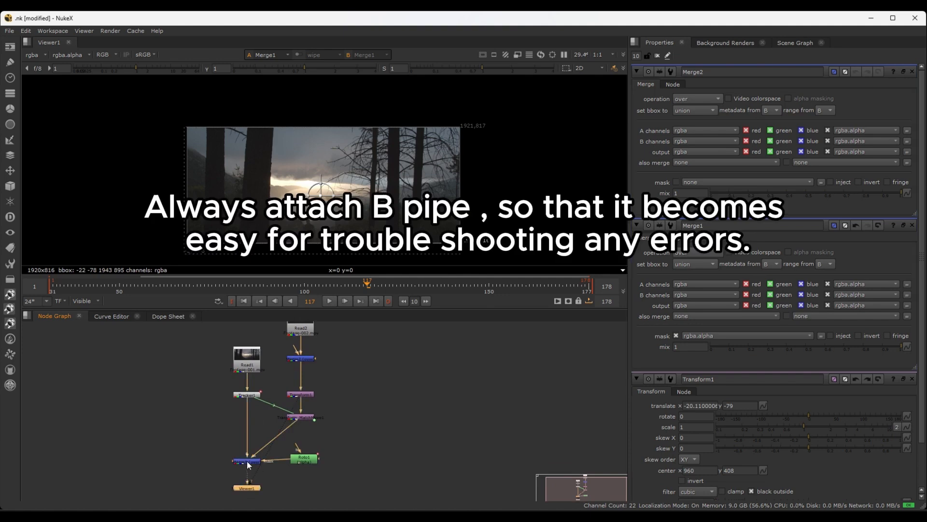
{"action": "left_click", "coordinate": [247, 461]}
{"action": "key", "text": "d"}
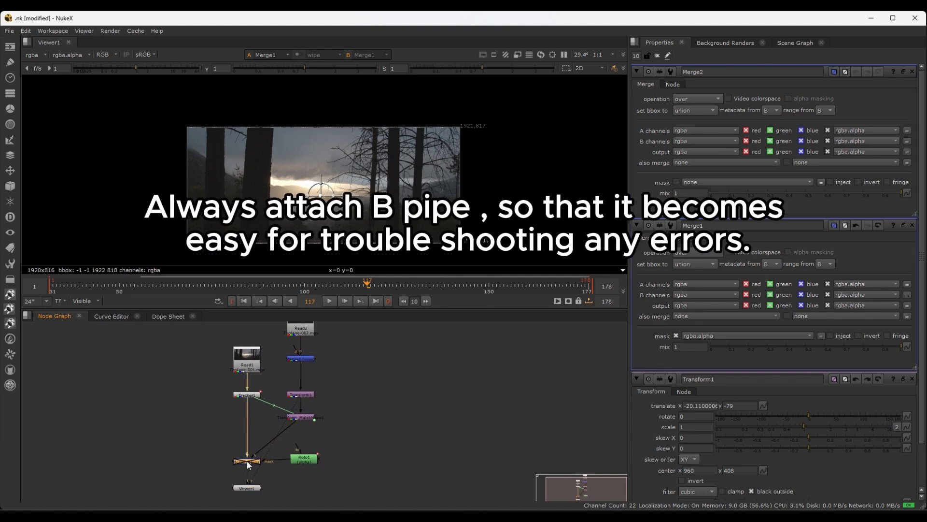
{"action": "scroll", "coordinate": [213, 439], "scroll_direction": "up", "scroll_amount": 3}
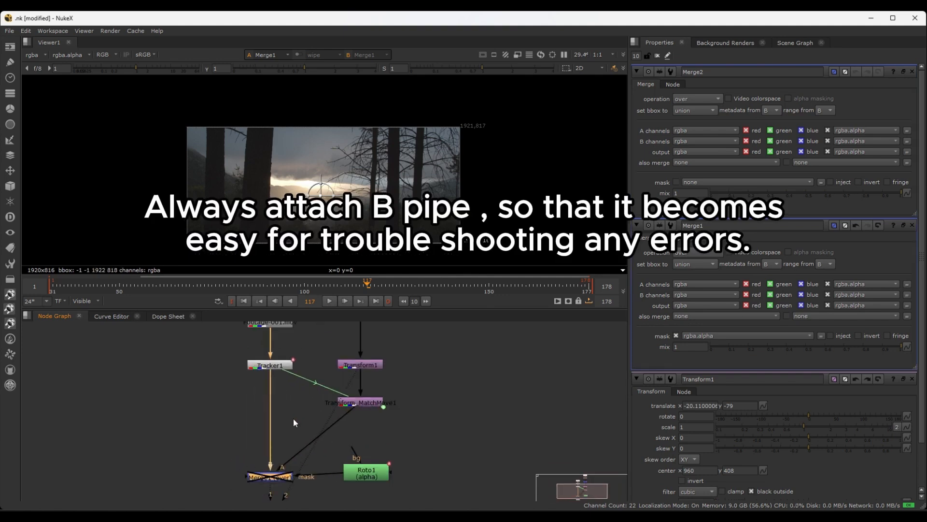
{"action": "middle_click_drag", "start_coordinate": [293, 419], "coordinate": [275, 434]}
{"action": "scroll", "coordinate": [279, 435], "scroll_direction": "down", "scroll_amount": 2}
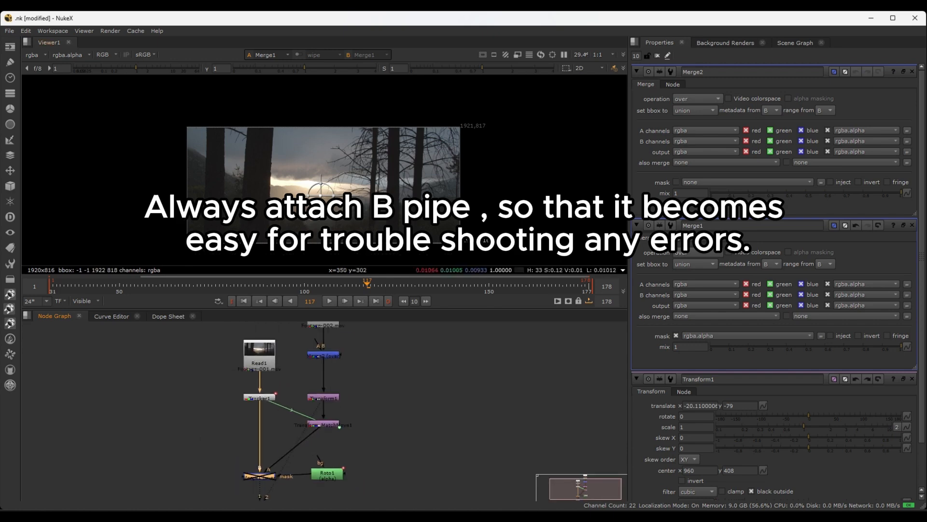
{"action": "scroll", "coordinate": [236, 395], "scroll_direction": "up", "scroll_amount": 2}
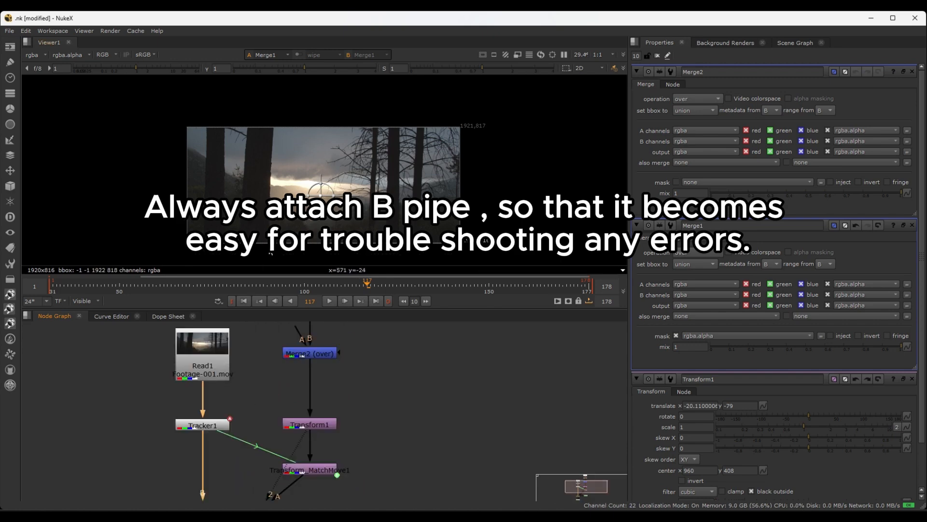
{"action": "scroll", "coordinate": [357, 399], "scroll_direction": "up", "scroll_amount": 1}
{"action": "middle_click_drag", "start_coordinate": [358, 396], "coordinate": [357, 396]}
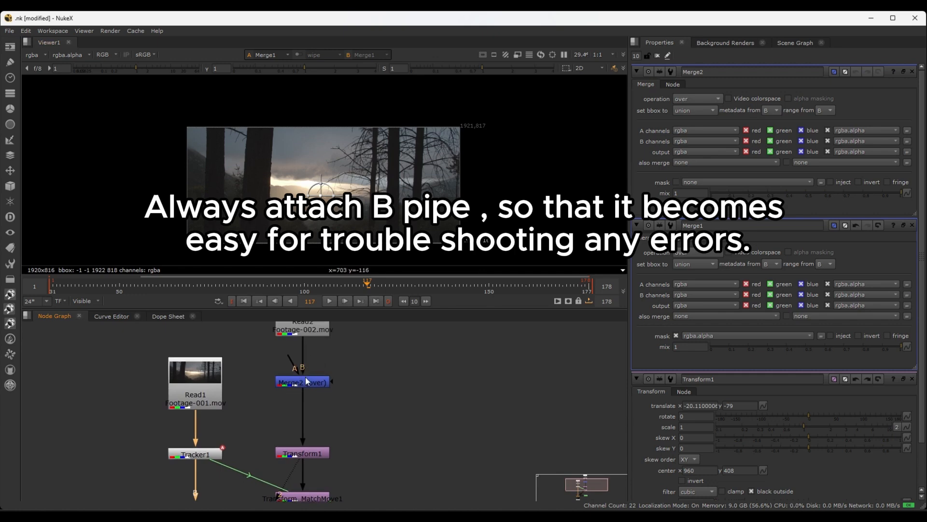
{"action": "scroll", "coordinate": [244, 430], "scroll_direction": "down", "scroll_amount": 5}
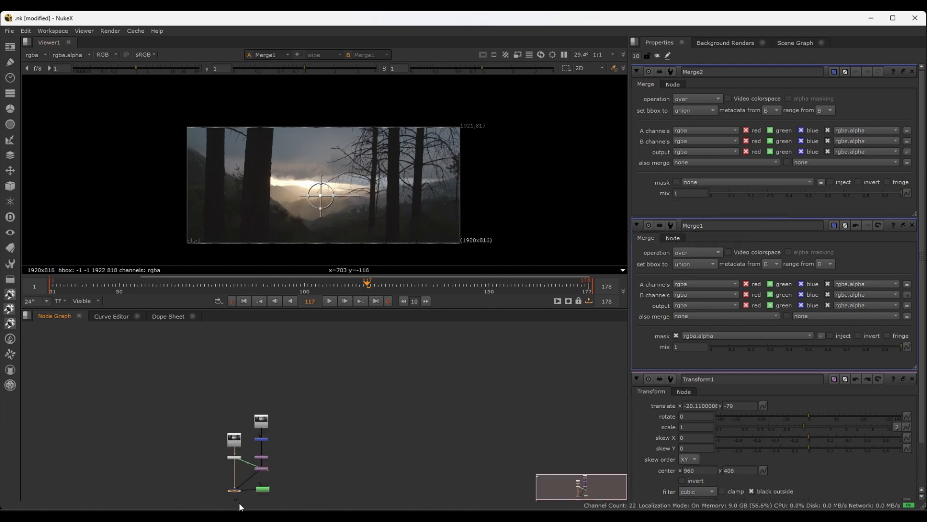
{"action": "scroll", "coordinate": [234, 502], "scroll_direction": "up", "scroll_amount": 5}
{"action": "key", "text": "d"}
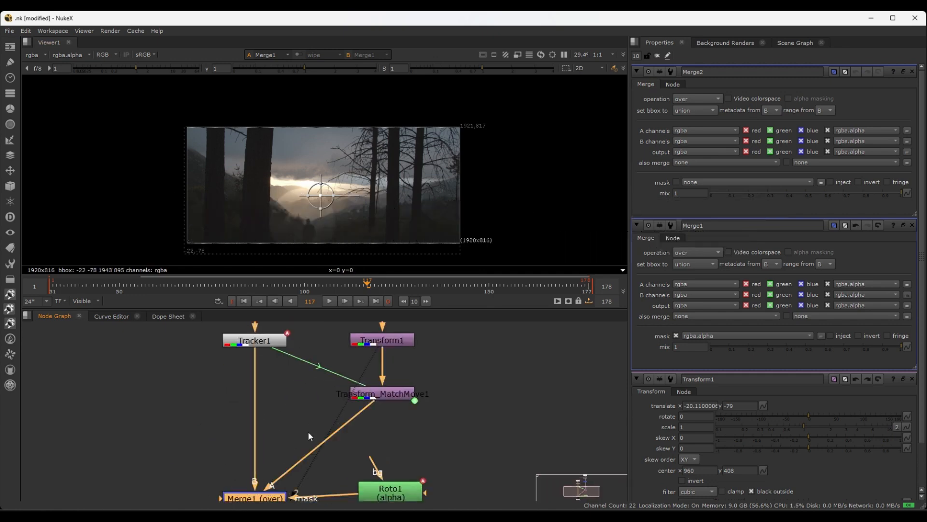
Detach Roto1 from Merge1's mask input, place it beside Merge2, and connect Merge2's A input to it
{"action": "middle_click_drag", "start_coordinate": [444, 389], "coordinate": [393, 465]}
{"action": "scroll", "coordinate": [401, 388], "scroll_direction": "down", "scroll_amount": 2}
{"action": "scroll", "coordinate": [336, 435], "scroll_direction": "down", "scroll_amount": 3}
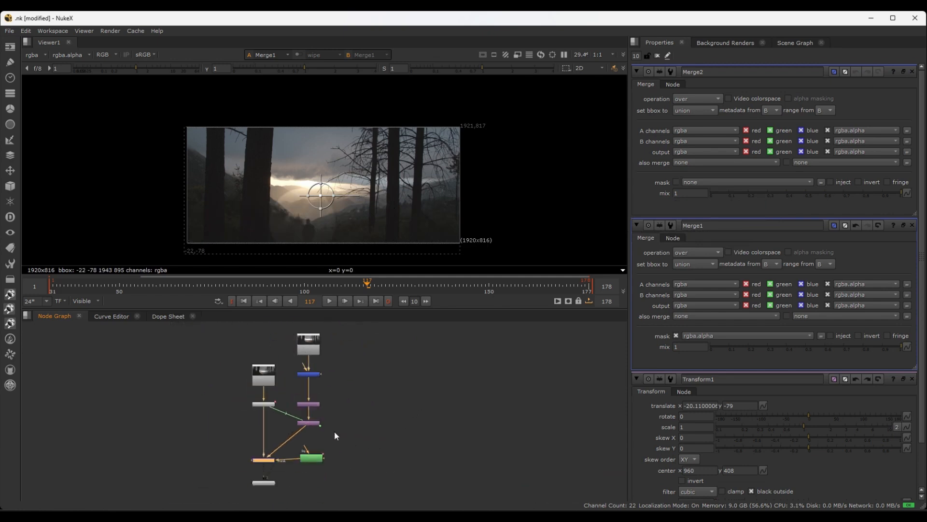
{"action": "left_click_drag", "start_coordinate": [309, 460], "coordinate": [363, 404]}
{"action": "scroll", "coordinate": [344, 361], "scroll_direction": "up", "scroll_amount": 3}
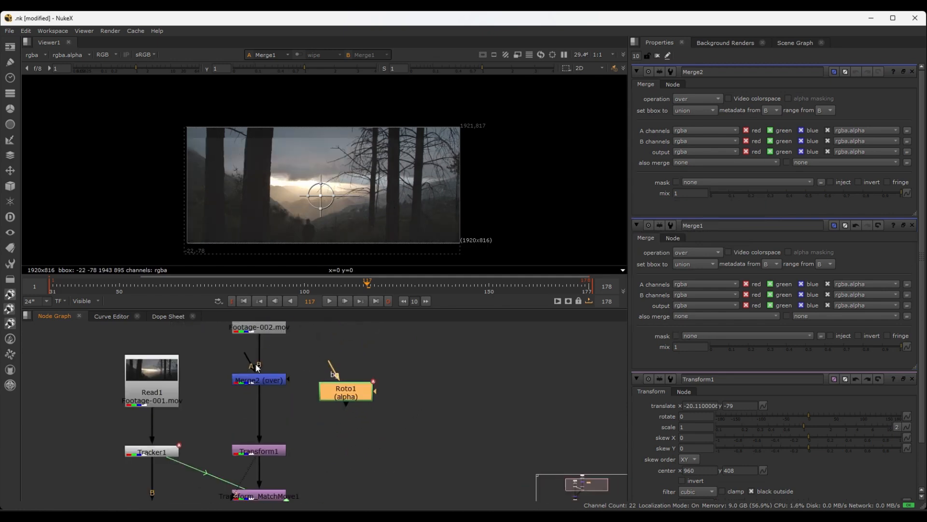
{"action": "left_click_drag", "start_coordinate": [247, 359], "coordinate": [343, 383]}
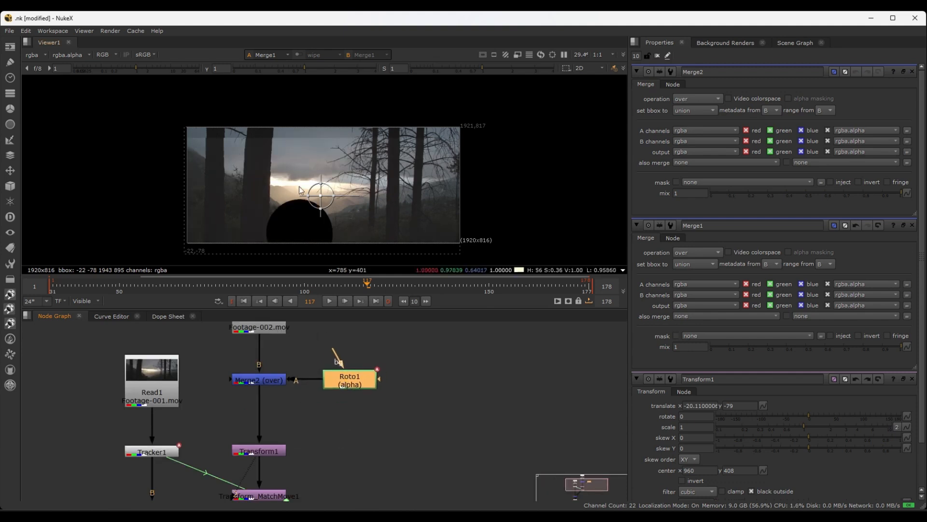
View Merge2's output with Roto1's properties open, and set Merge2's operation to mask
{"action": "scroll", "coordinate": [301, 189], "scroll_direction": "up", "scroll_amount": 2}
{"action": "scroll", "coordinate": [320, 208], "scroll_direction": "down", "scroll_amount": 2}
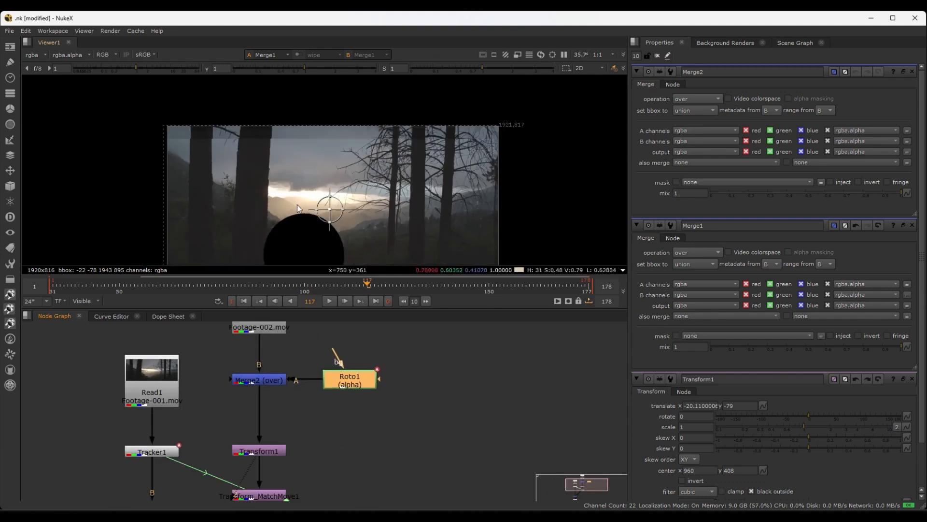
{"action": "scroll", "coordinate": [336, 225], "scroll_direction": "up", "scroll_amount": 1}
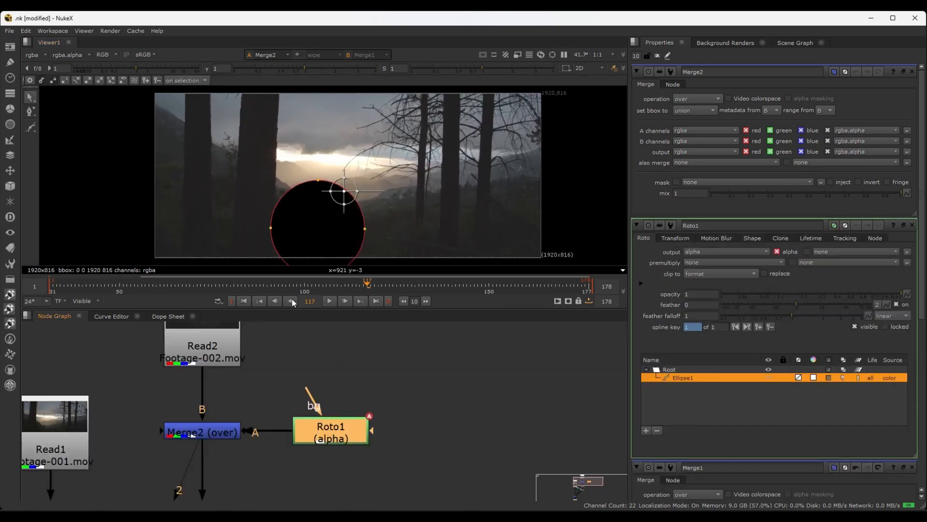
{"action": "scroll", "coordinate": [362, 190], "scroll_direction": "up", "scroll_amount": 1}
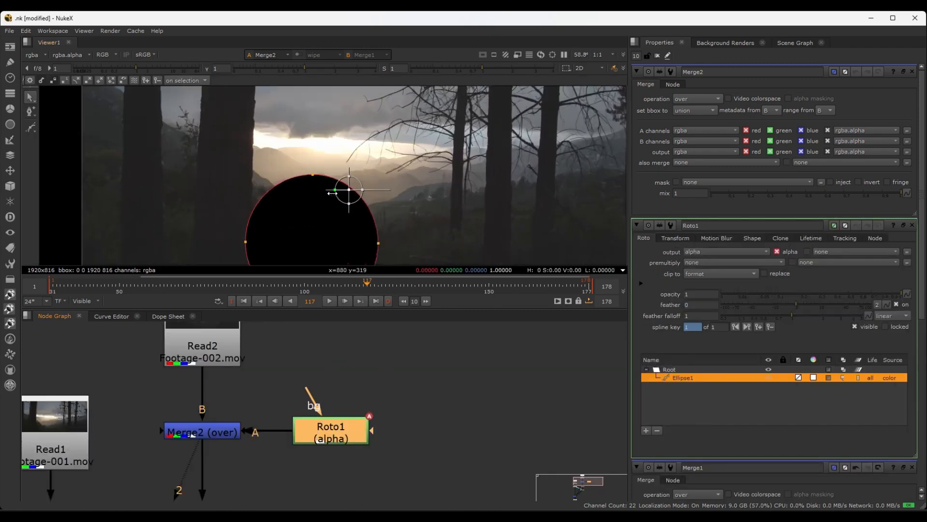
{"action": "scroll", "coordinate": [293, 202], "scroll_direction": "down", "scroll_amount": 1}
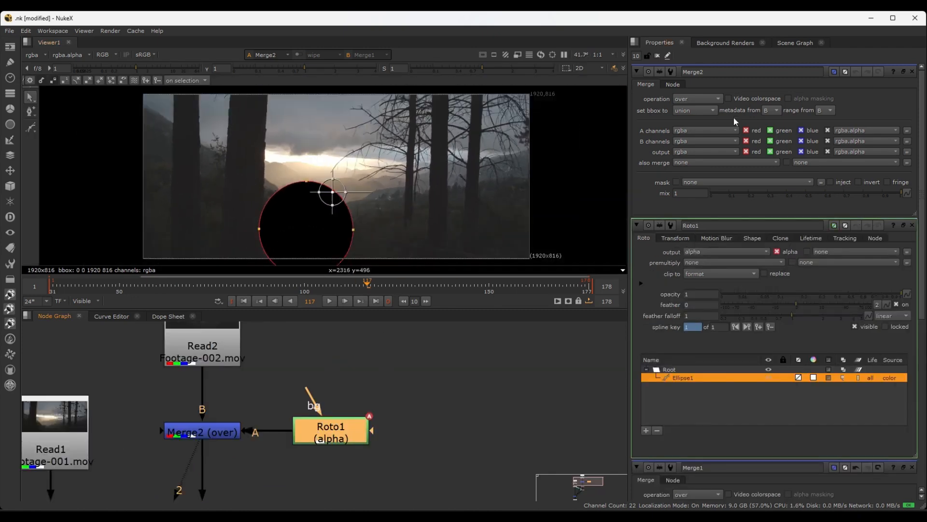
{"action": "left_click", "coordinate": [697, 99]}
{"action": "left_click", "coordinate": [698, 100]}
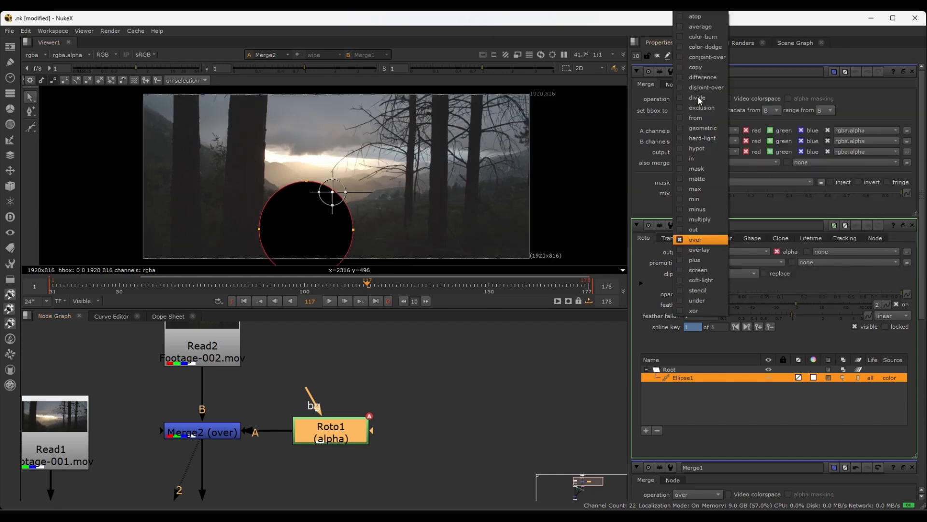
{"action": "left_click", "coordinate": [681, 170]}
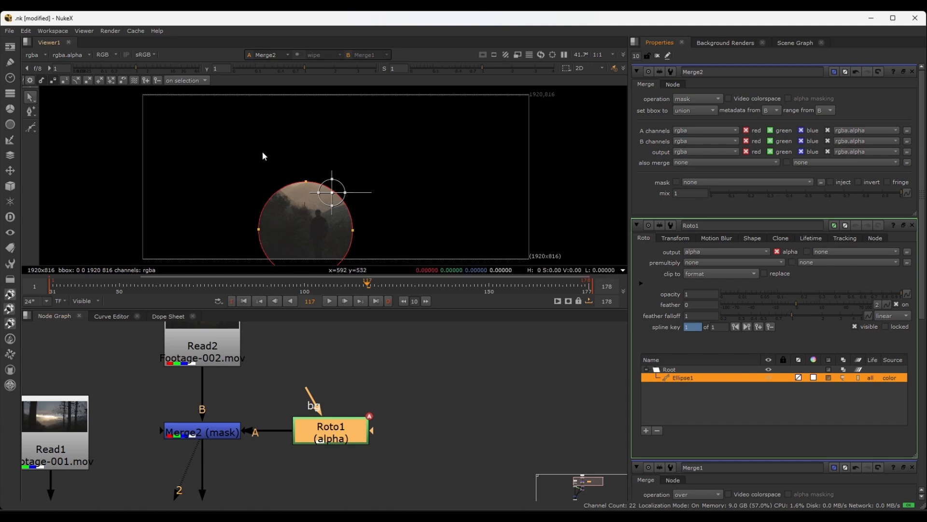
Inspect the alpha channel of Merge2's output, and return to the full-frame color view
{"action": "key", "text": "a"}
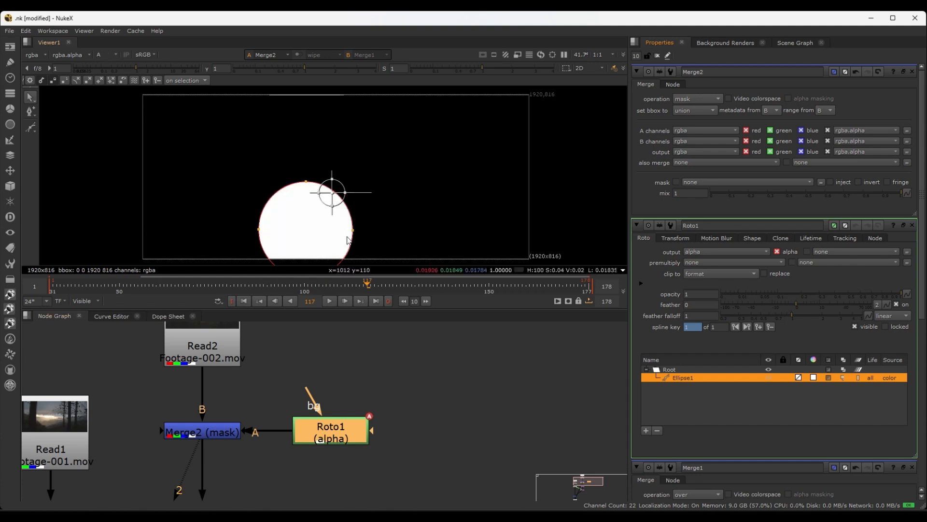
{"action": "middle_click_drag", "start_coordinate": [313, 181], "coordinate": [279, 170]}
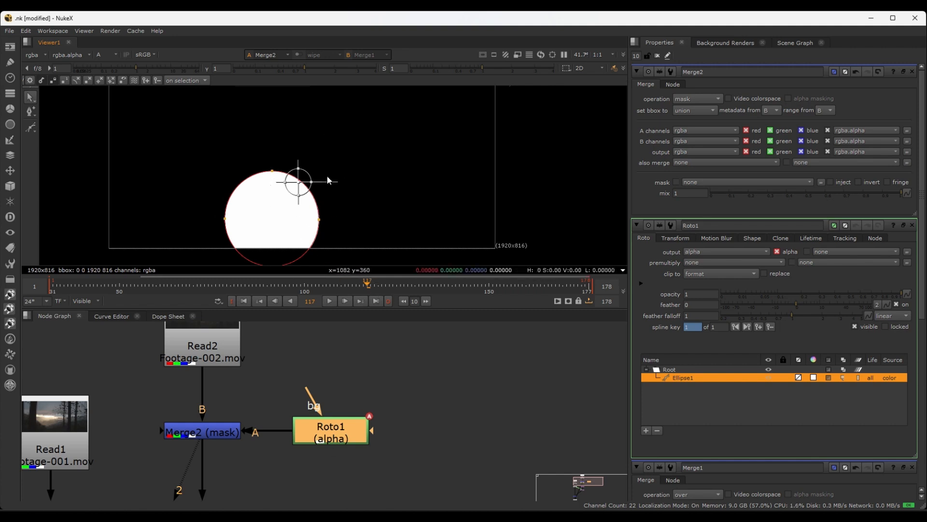
{"action": "key", "text": "a"}
{"action": "key", "text": "f"}
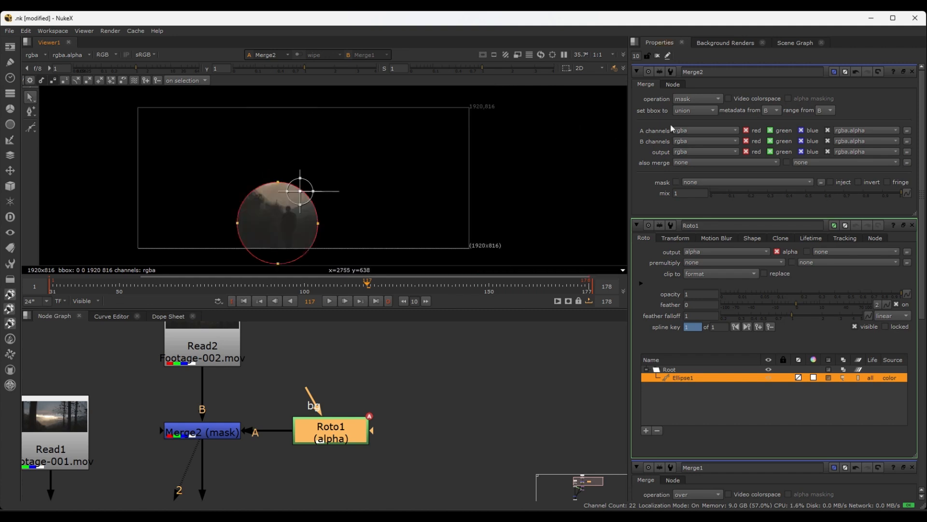
Try the stencil operation on Merge2, and set the operation back to mask
{"action": "left_click", "coordinate": [689, 99]}
{"action": "left_click", "coordinate": [691, 99]}
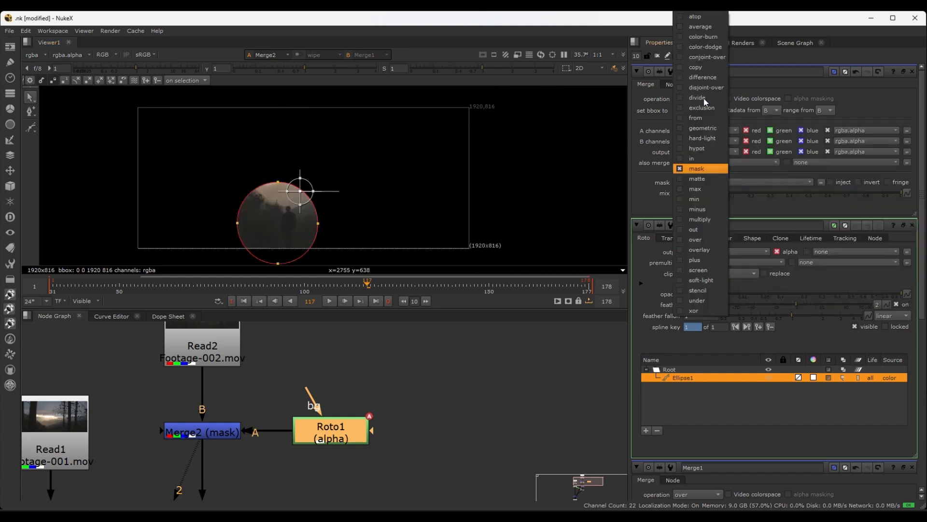
{"action": "left_click", "coordinate": [698, 291]}
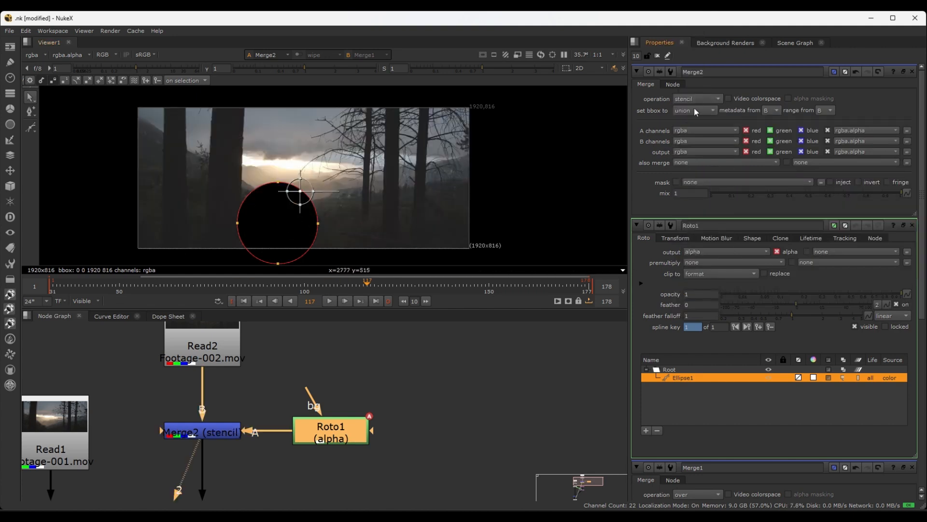
{"action": "left_click", "coordinate": [716, 98]}
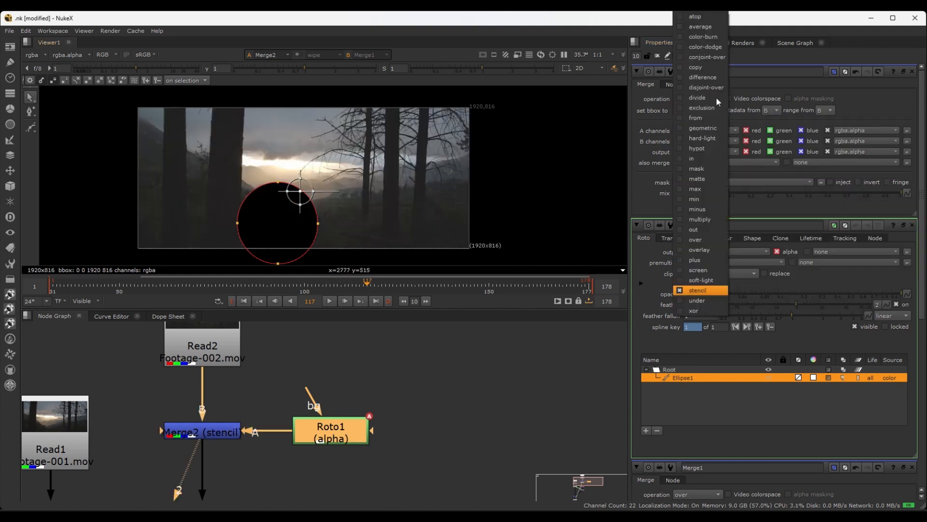
{"action": "left_click", "coordinate": [696, 169]}
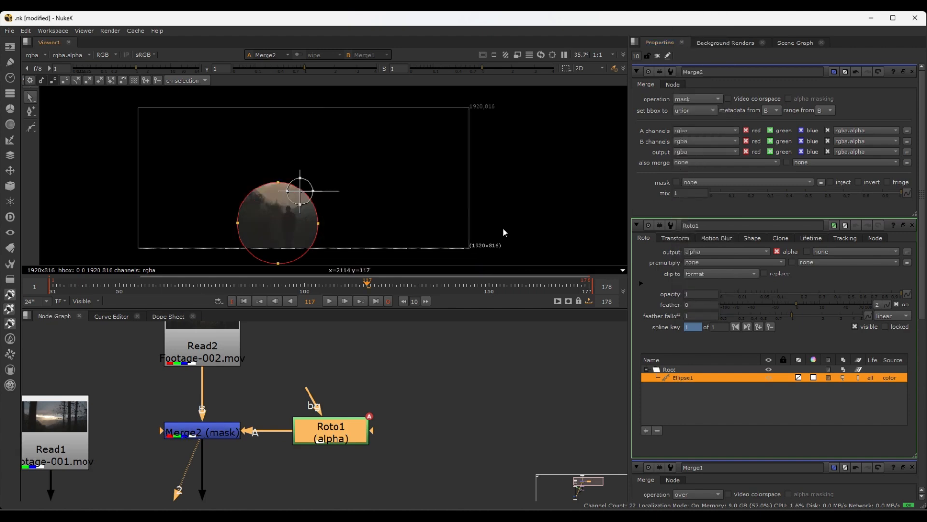
View Merge1's output to check the composite with Read2 masked upstream by Merge2
{"action": "scroll", "coordinate": [317, 410], "scroll_direction": "down", "scroll_amount": 5}
{"action": "middle_click_drag", "start_coordinate": [302, 467], "coordinate": [321, 411]}
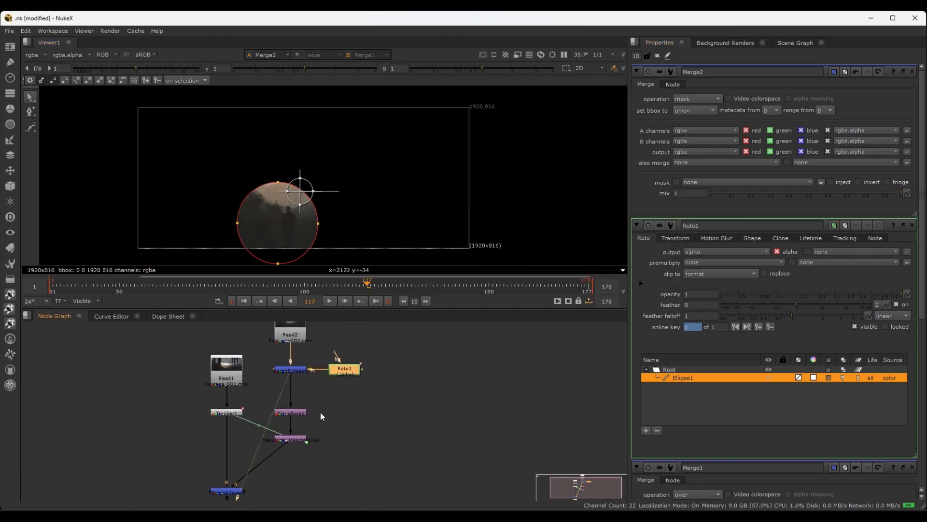
{"action": "scroll", "coordinate": [320, 404], "scroll_direction": "up", "scroll_amount": 4}
{"action": "scroll", "coordinate": [286, 361], "scroll_direction": "down", "scroll_amount": 3}
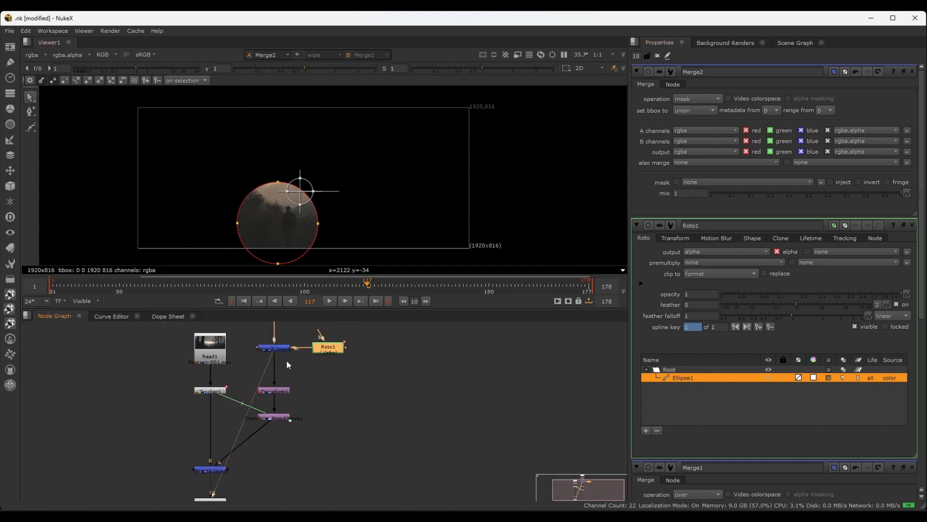
{"action": "left_click", "coordinate": [201, 468]}
{"action": "scroll", "coordinate": [300, 445], "scroll_direction": "down", "scroll_amount": 2}
{"action": "key", "text": "1"}
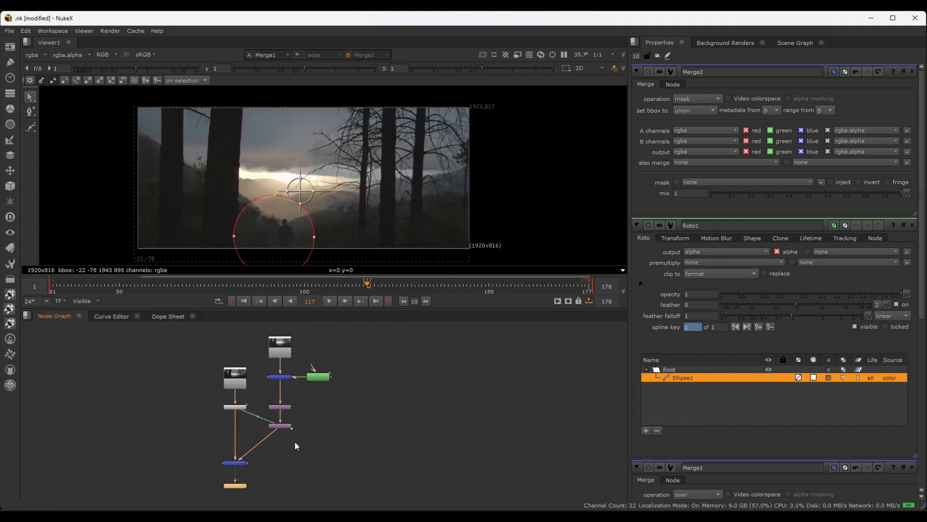
Play the Merge1 composite forward and stop at frame 151 to check how the masked area moves
{"action": "left_click", "coordinate": [401, 337]}
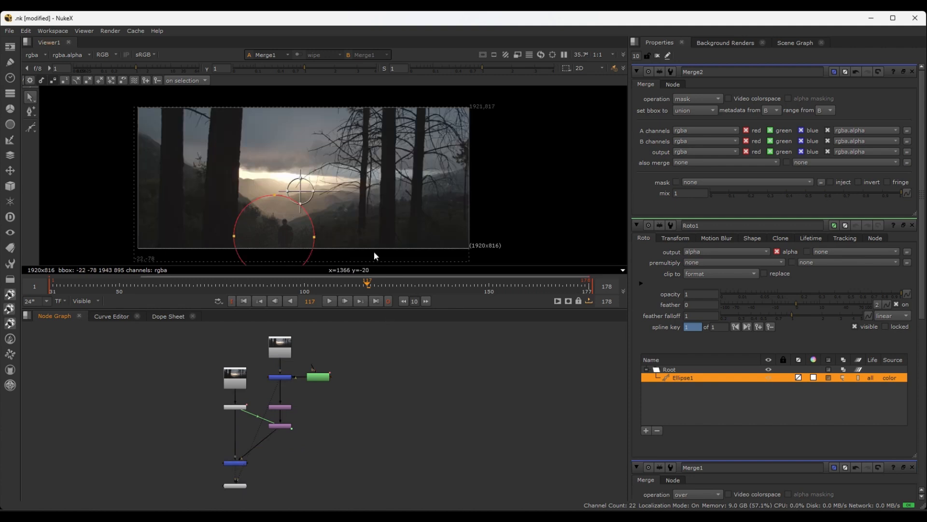
{"action": "key", "text": "l"}
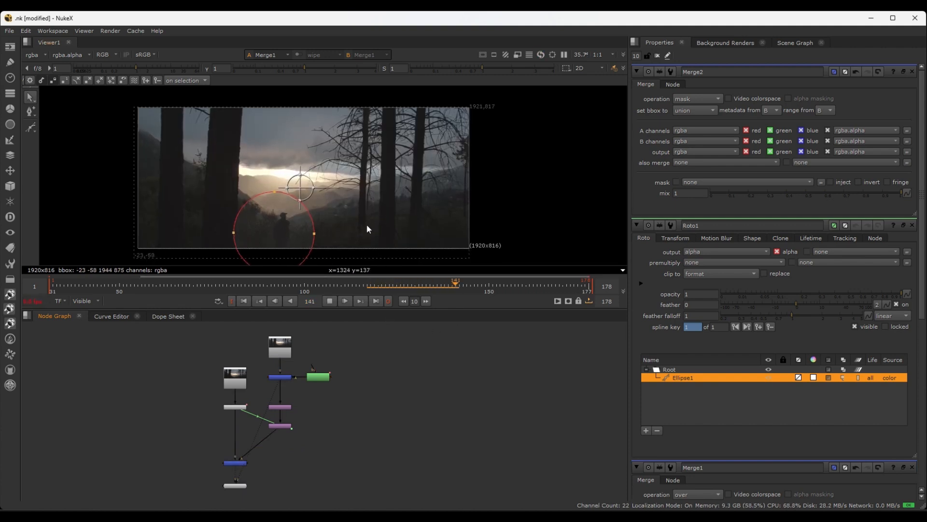
{"action": "key", "text": "k"}
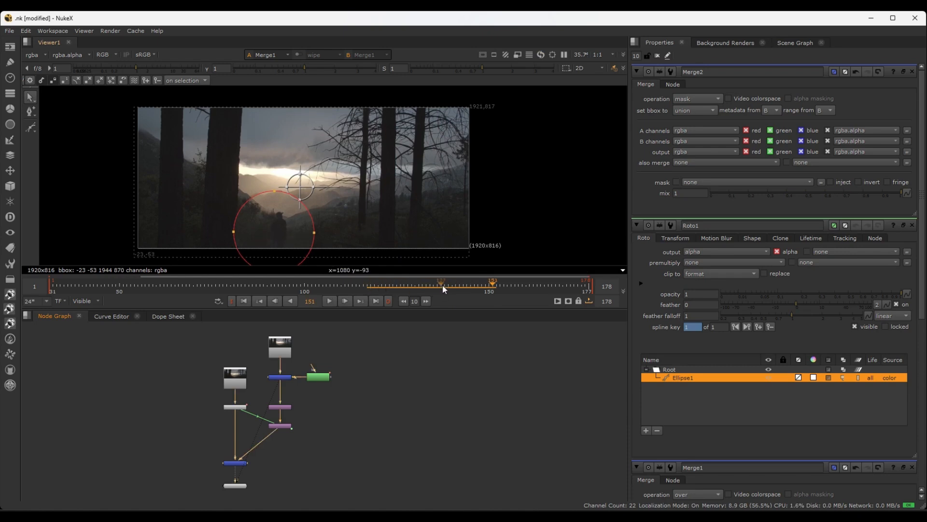
Set Merge2's bounding box to intersection
{"action": "scroll", "coordinate": [338, 367], "scroll_direction": "up", "scroll_amount": 3}
{"action": "scroll", "coordinate": [279, 234], "scroll_direction": "down", "scroll_amount": 2}
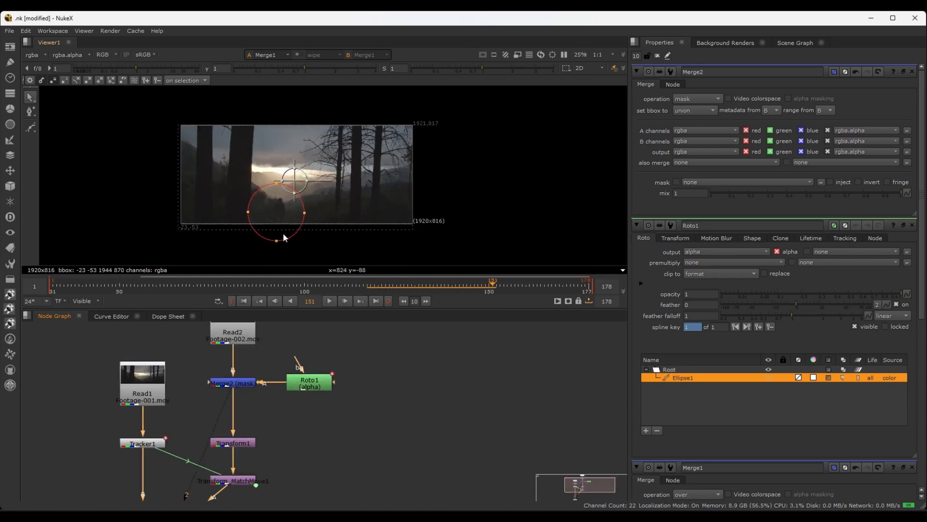
{"action": "scroll", "coordinate": [362, 431], "scroll_direction": "up", "scroll_amount": 3}
{"action": "middle_click_drag", "start_coordinate": [362, 430], "coordinate": [404, 489]}
{"action": "scroll", "coordinate": [405, 489], "scroll_direction": "down", "scroll_amount": 3}
{"action": "left_click", "coordinate": [306, 467]}
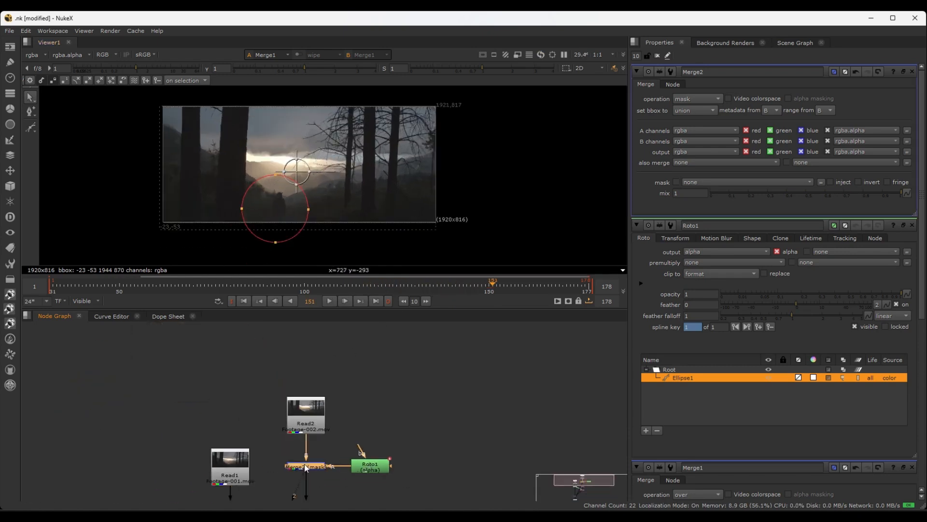
{"action": "left_click", "coordinate": [708, 112]}
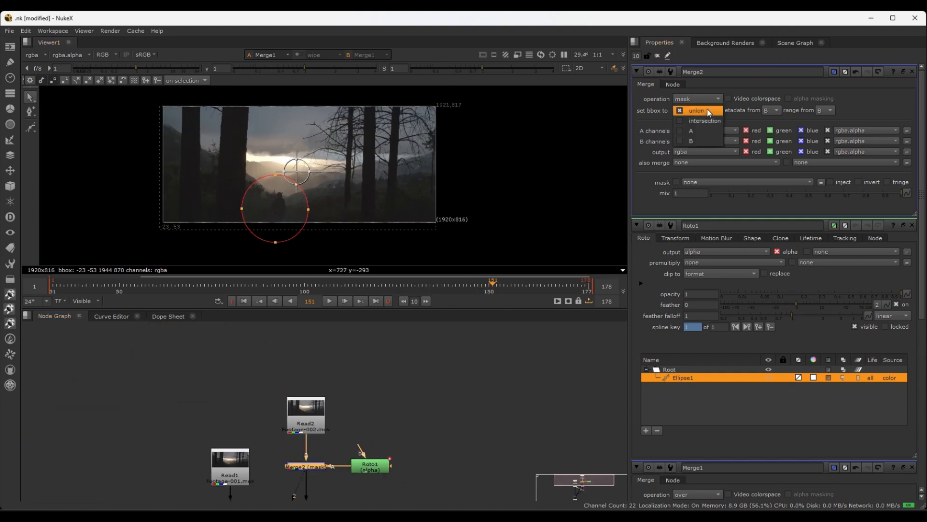
{"action": "left_click", "coordinate": [681, 122]}
{"action": "scroll", "coordinate": [331, 129], "scroll_direction": "up", "scroll_amount": 3}
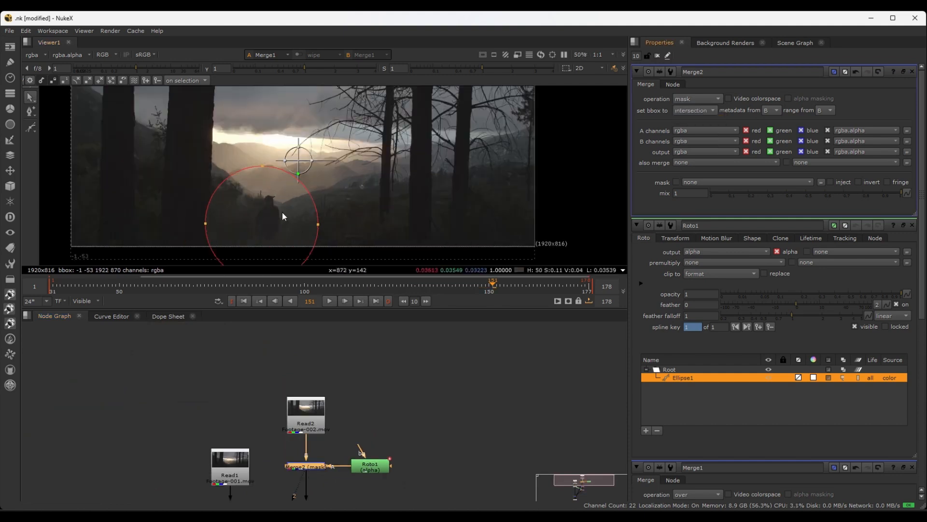
{"action": "scroll", "coordinate": [292, 189], "scroll_direction": "down", "scroll_amount": 1}
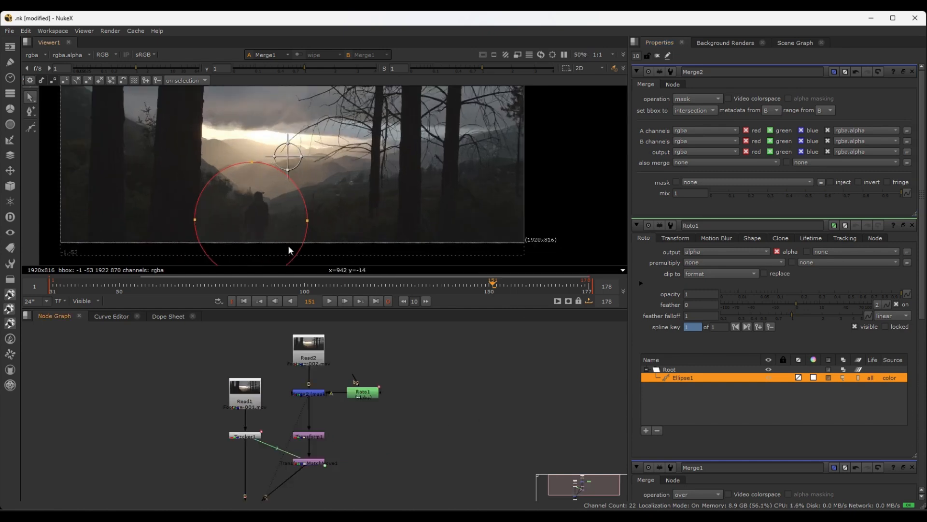
Open Merge1's properties and set its bounding box to B
{"action": "scroll", "coordinate": [307, 262], "scroll_direction": "down", "scroll_amount": 2}
{"action": "middle_click_drag", "start_coordinate": [393, 459], "coordinate": [411, 357]}
{"action": "left_click", "coordinate": [263, 414]}
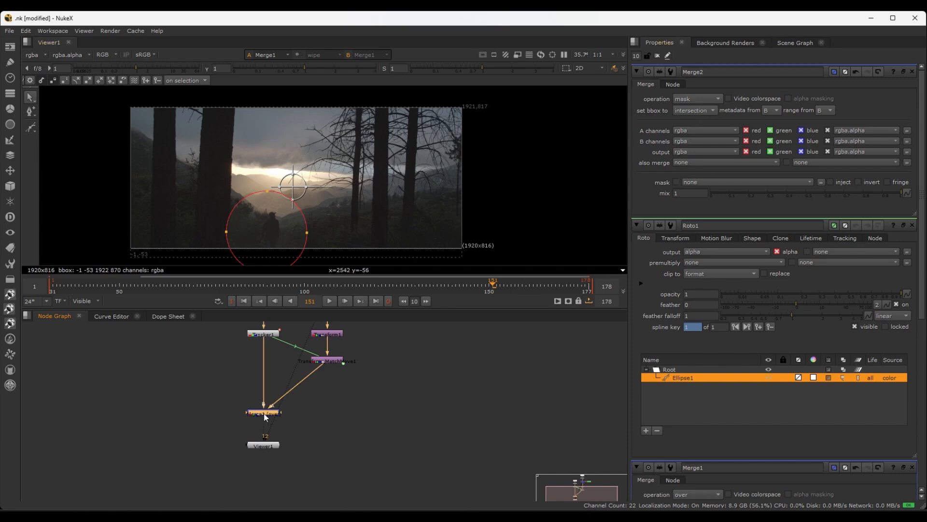
{"action": "double_click", "coordinate": [265, 415]}
{"action": "left_click", "coordinate": [713, 111]}
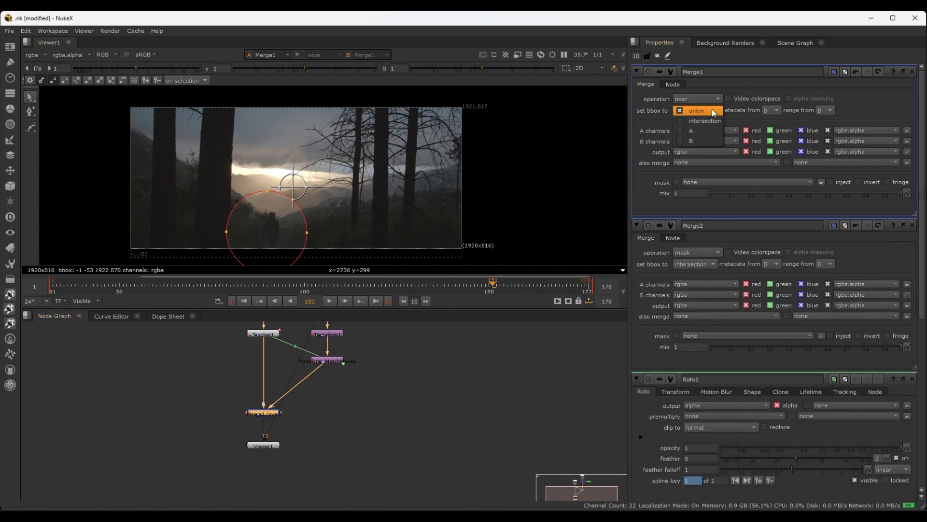
{"action": "left_click", "coordinate": [682, 142]}
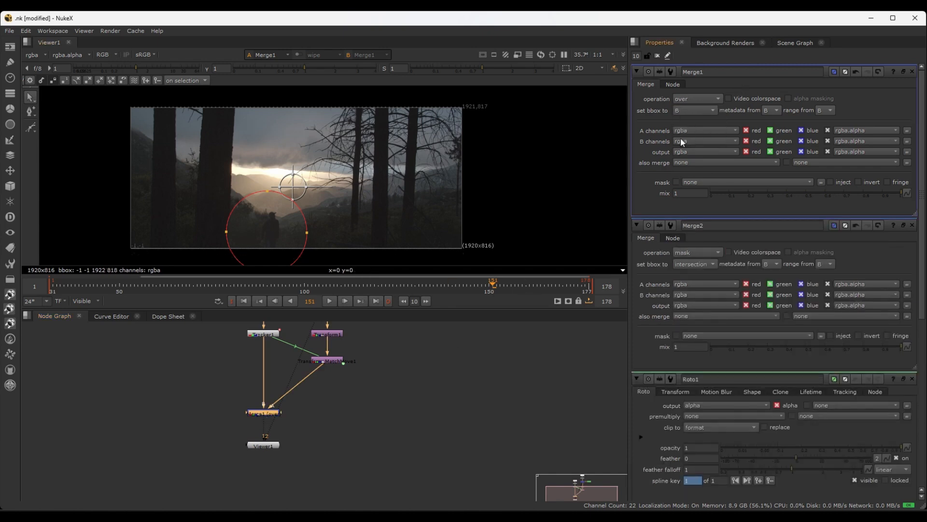
{"action": "left_click", "coordinate": [379, 345]}
Play the composite again and stop at frame 135 to review the result within the cropped bounding box
{"action": "scroll", "coordinate": [401, 358], "scroll_direction": "up", "scroll_amount": 3}
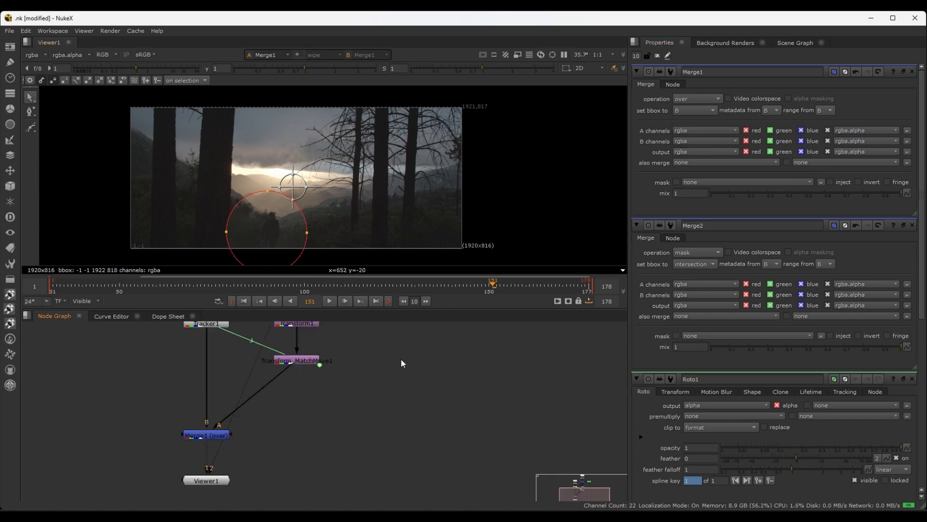
{"action": "key", "text": "l"}
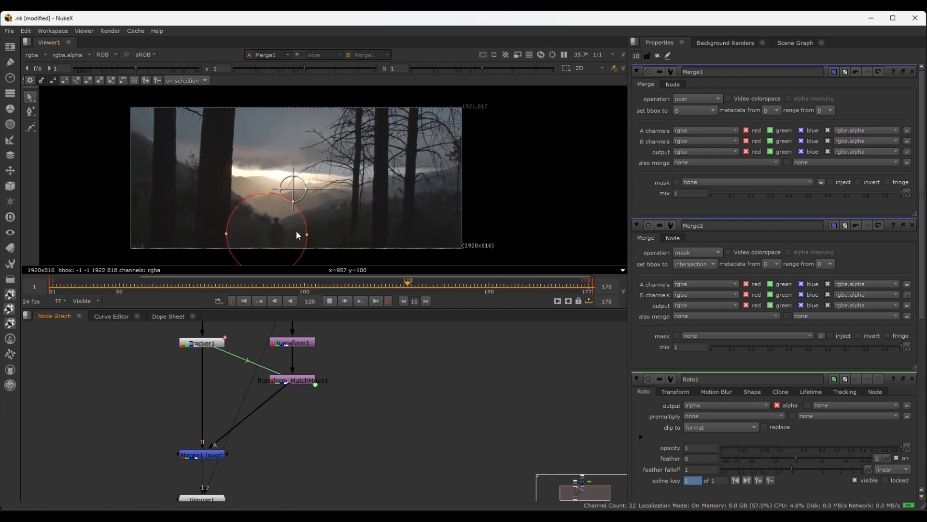
{"action": "key", "text": "k"}
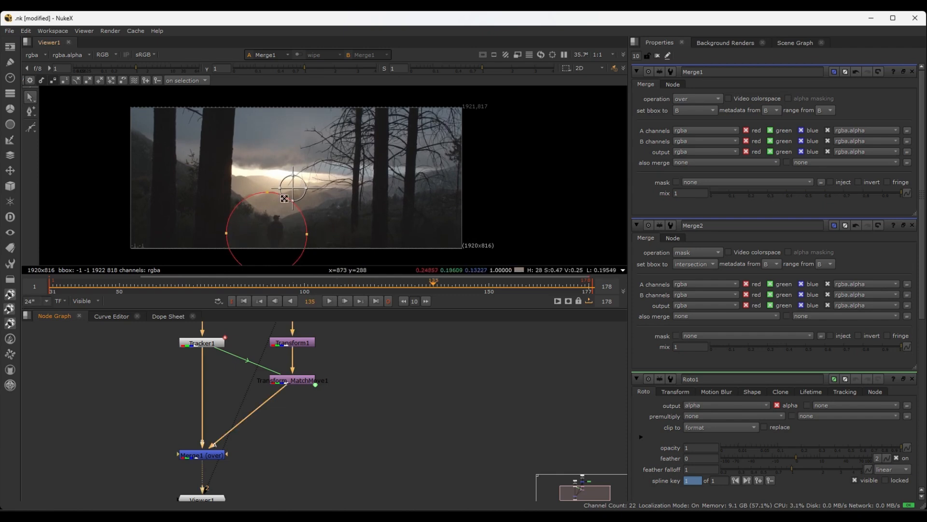
{"action": "scroll", "coordinate": [319, 198], "scroll_direction": "up", "scroll_amount": 1}
{"action": "scroll", "coordinate": [318, 202], "scroll_direction": "down", "scroll_amount": 1}
Hide the viewer overlays and go to frame 137 to examine the circular mask's edge around the man
{"action": "key", "text": "o"}
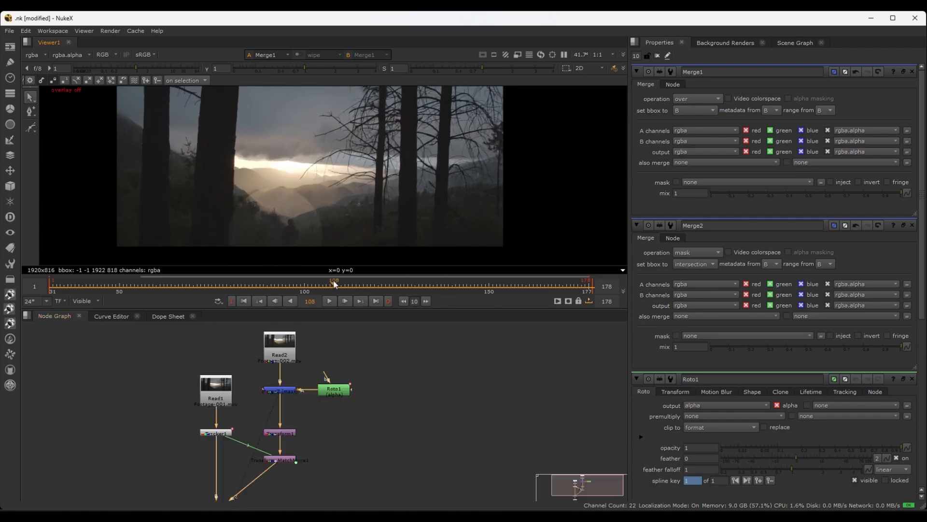
{"action": "left_click_drag", "start_coordinate": [334, 284], "coordinate": [440, 284]}
{"action": "scroll", "coordinate": [275, 199], "scroll_direction": "up", "scroll_amount": 1}
{"action": "scroll", "coordinate": [332, 190], "scroll_direction": "up", "scroll_amount": 1}
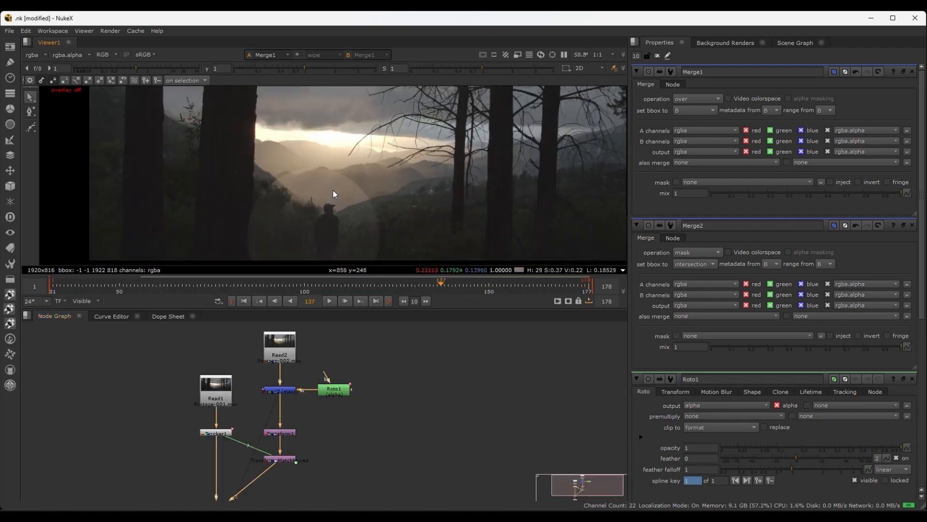
{"action": "scroll", "coordinate": [332, 189], "scroll_direction": "up", "scroll_amount": 2}
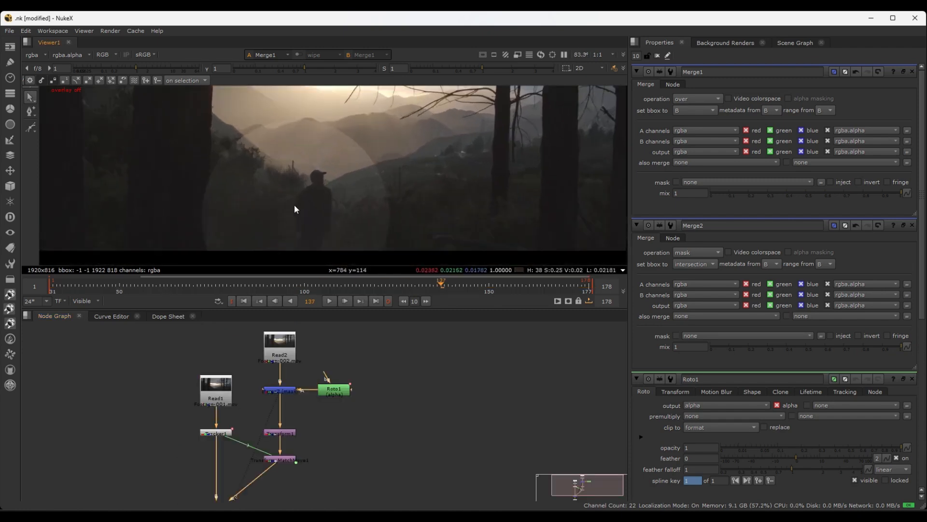
{"action": "scroll", "coordinate": [364, 159], "scroll_direction": "down", "scroll_amount": 1}
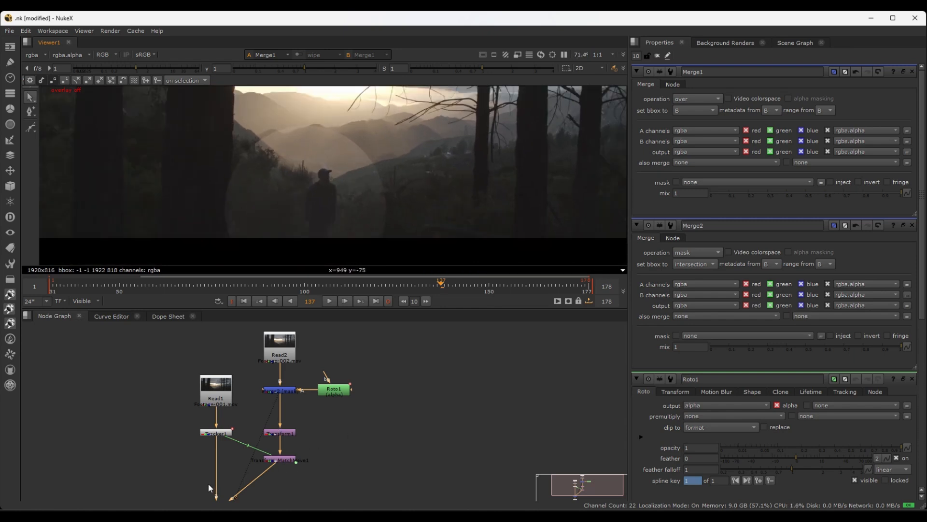
Move Read1 and Tracker1 up in the node graph, level with Read2 and Merge2
{"action": "scroll", "coordinate": [231, 451], "scroll_direction": "up", "scroll_amount": 2}
{"action": "scroll", "coordinate": [267, 420], "scroll_direction": "down", "scroll_amount": 2}
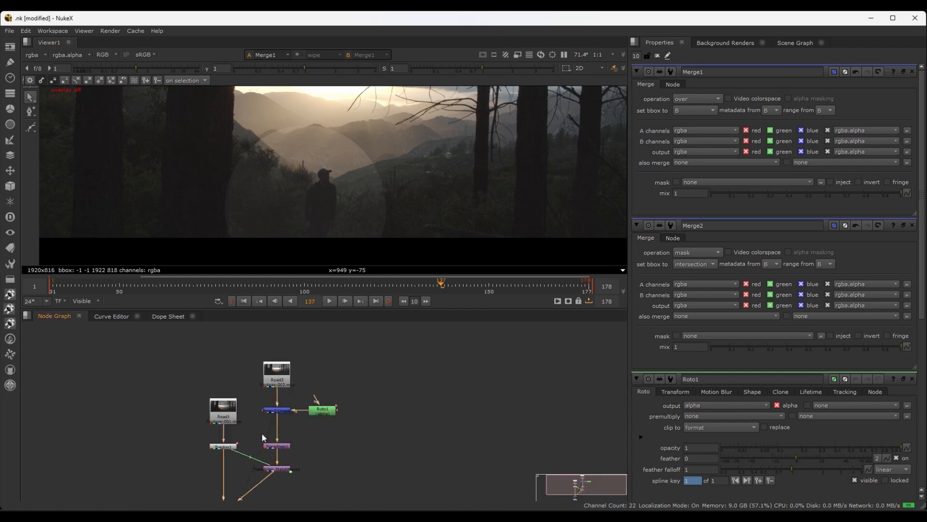
{"action": "left_click_drag", "start_coordinate": [171, 383], "coordinate": [244, 459]}
{"action": "left_click_drag", "start_coordinate": [229, 413], "coordinate": [229, 378]}
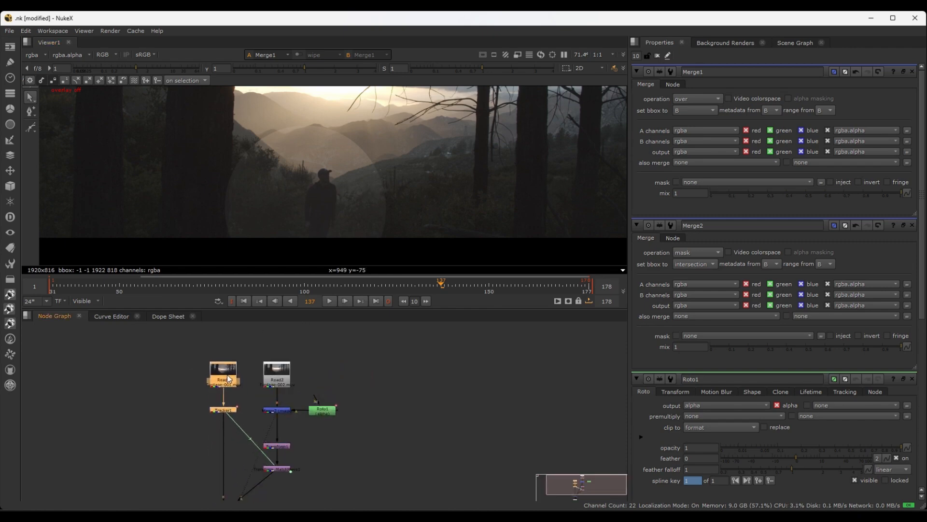
{"action": "left_click", "coordinate": [189, 384]}
{"action": "middle_click_drag", "start_coordinate": [181, 450], "coordinate": [186, 421]}
{"action": "scroll", "coordinate": [360, 407], "scroll_direction": "down", "scroll_amount": 2}
{"action": "middle_click_drag", "start_coordinate": [371, 391], "coordinate": [353, 403]}
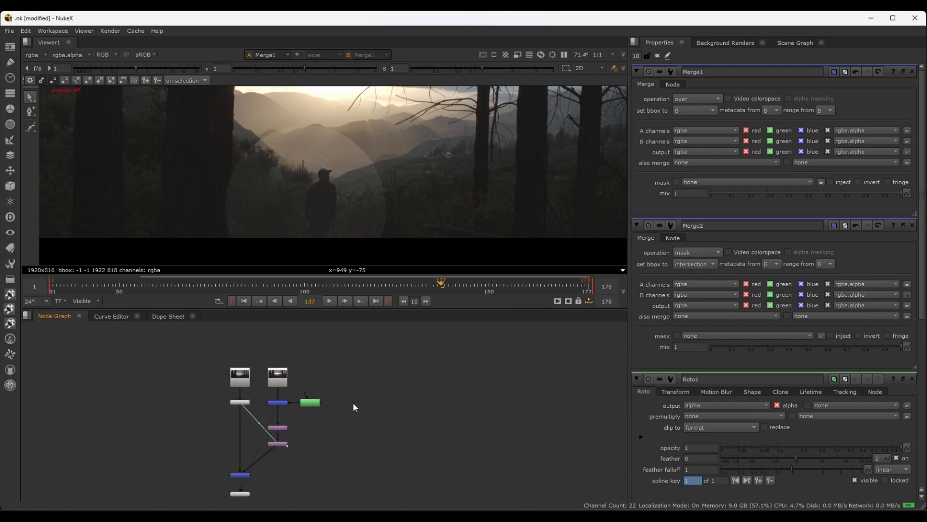
{"action": "scroll", "coordinate": [409, 184], "scroll_direction": "down", "scroll_amount": 3}
{"action": "scroll", "coordinate": [410, 184], "scroll_direction": "up", "scroll_amount": 2}
{"action": "middle_click_drag", "start_coordinate": [448, 196], "coordinate": [424, 233]}
{"action": "scroll", "coordinate": [396, 239], "scroll_direction": "down", "scroll_amount": 2}
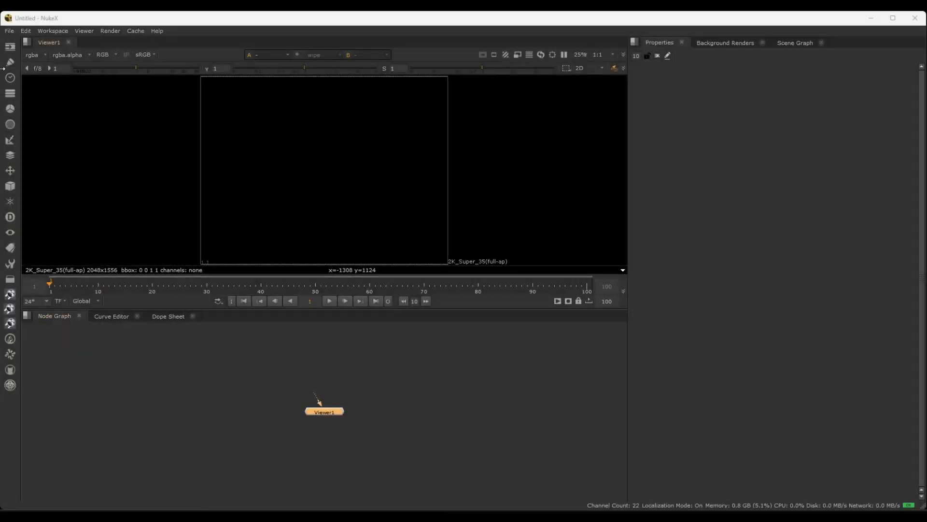
Reopen the recent comp E:/Nuke Classes/Nuke classes/.nk without restoring the autosave file
{"action": "left_click", "coordinate": [14, 32]}
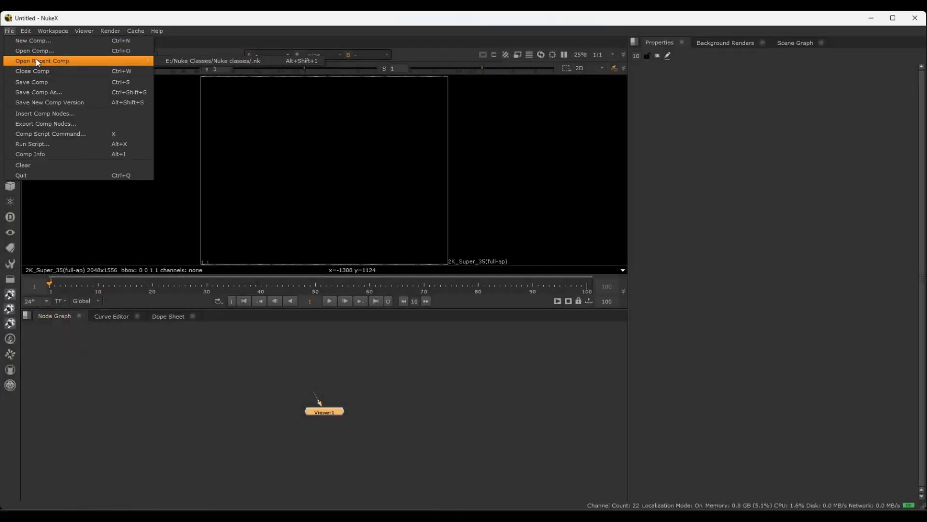
{"action": "left_click", "coordinate": [174, 63]}
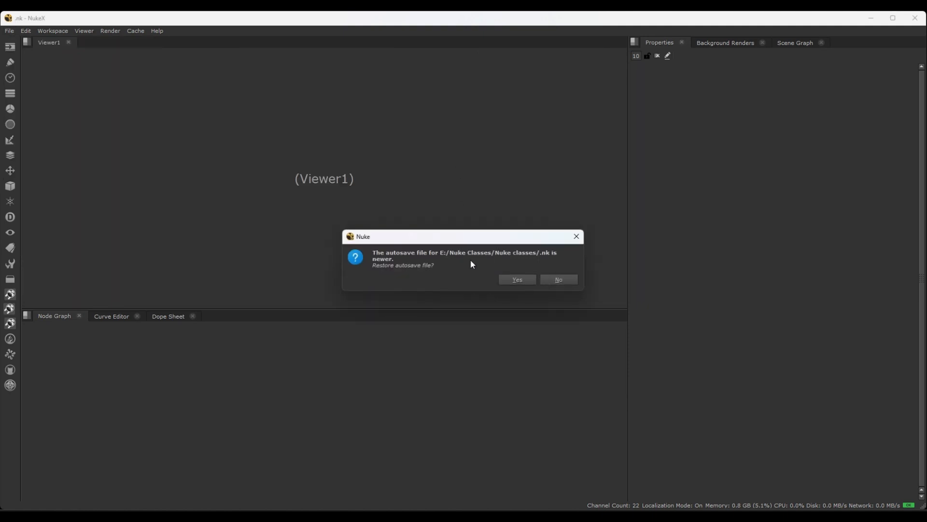
{"action": "left_click", "coordinate": [553, 279]}
Scrub the composite to frame 147 to examine the mask around the man, and toggle the viewer overlays off and on
{"action": "scroll", "coordinate": [318, 196], "scroll_direction": "up", "scroll_amount": 3}
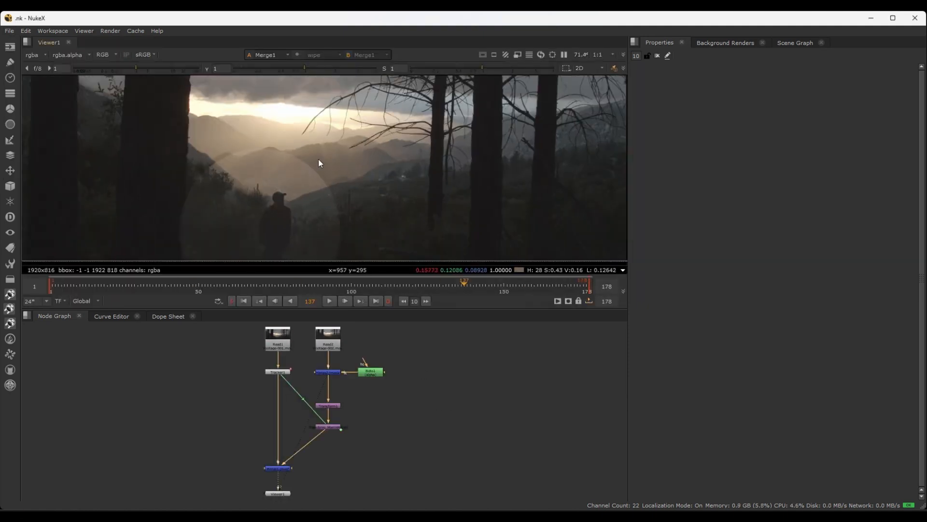
{"action": "scroll", "coordinate": [277, 192], "scroll_direction": "down", "scroll_amount": 2}
{"action": "scroll", "coordinate": [278, 195], "scroll_direction": "down", "scroll_amount": 1}
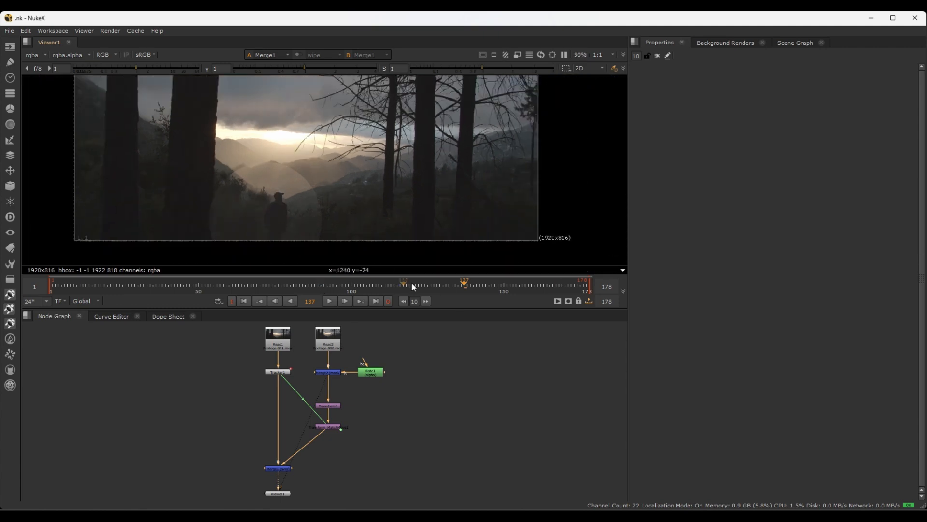
{"action": "left_click_drag", "start_coordinate": [437, 288], "coordinate": [497, 273]}
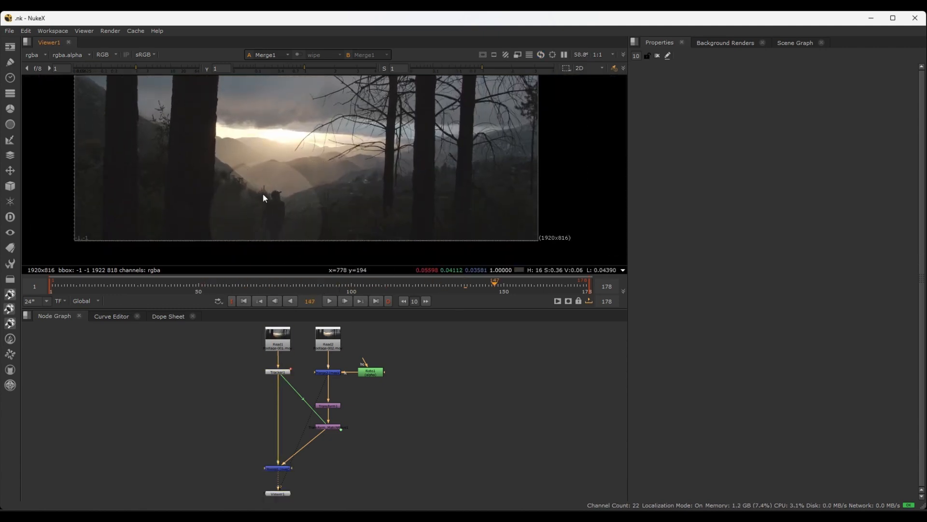
{"action": "scroll", "coordinate": [263, 194], "scroll_direction": "up", "scroll_amount": 4}
{"action": "scroll", "coordinate": [306, 147], "scroll_direction": "down", "scroll_amount": 3}
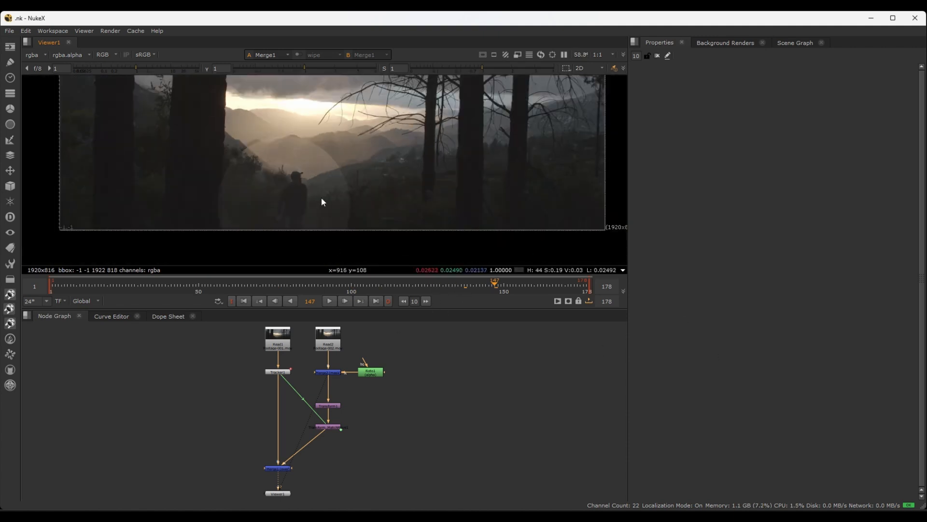
{"action": "scroll", "coordinate": [320, 201], "scroll_direction": "down", "scroll_amount": 3}
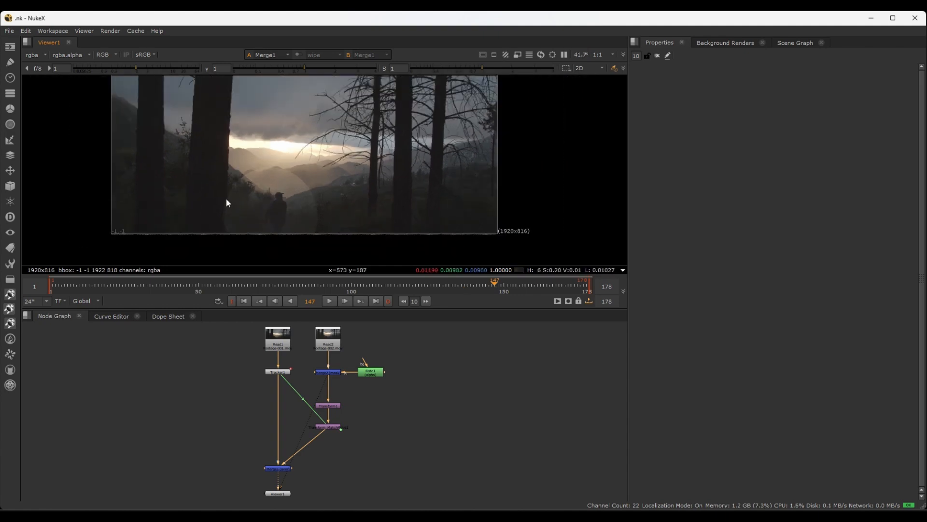
{"action": "key", "text": "o"}
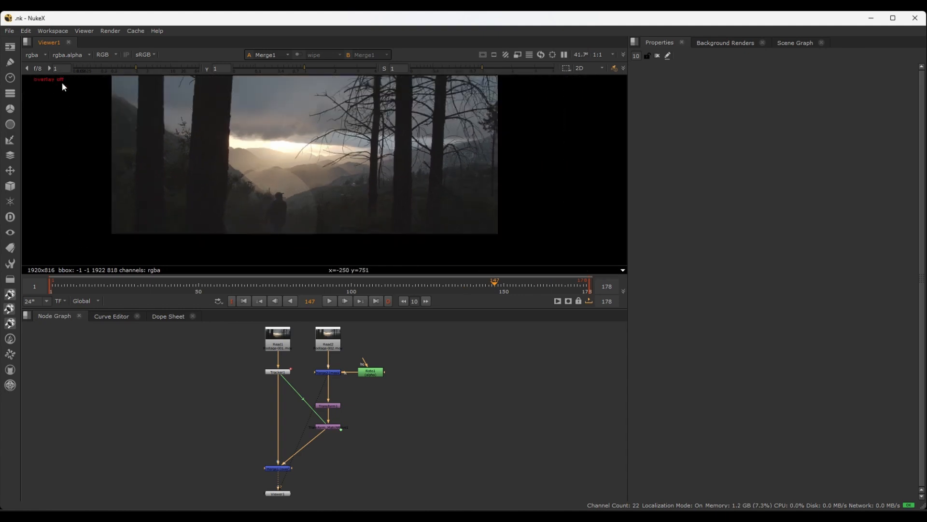
{"action": "key", "text": "o"}
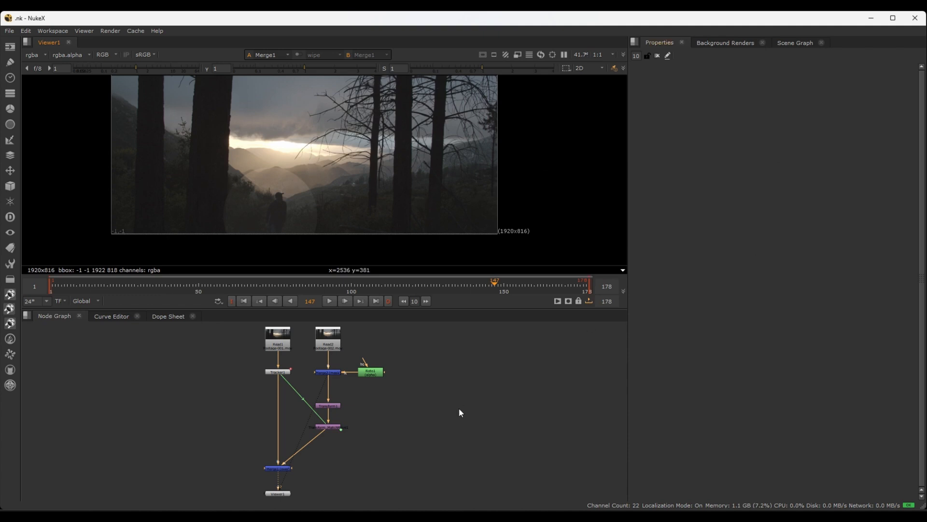
Open Roto1's properties, select Ellipse1, and go to frame 132 with the man inside the ellipse
{"action": "double_click", "coordinate": [370, 371]}
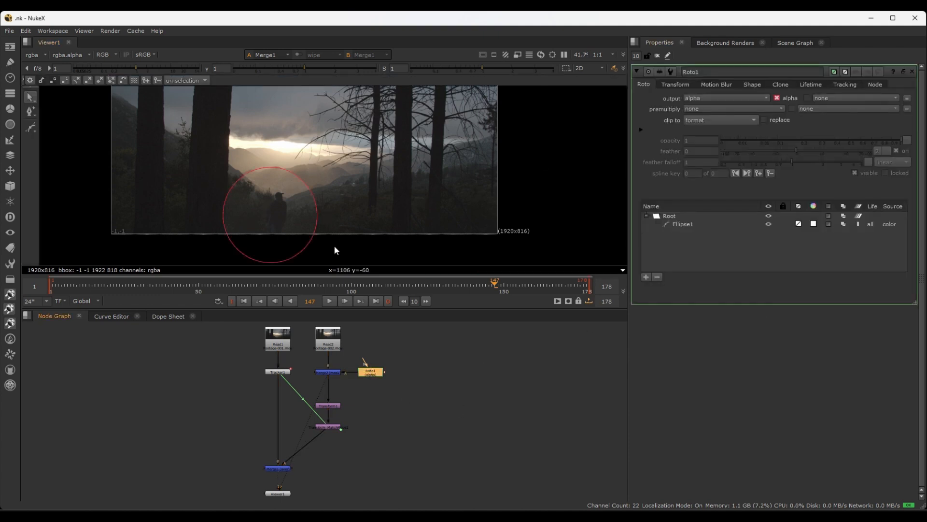
{"action": "left_click", "coordinate": [316, 211]}
{"action": "scroll", "coordinate": [326, 216], "scroll_direction": "up", "scroll_amount": 3}
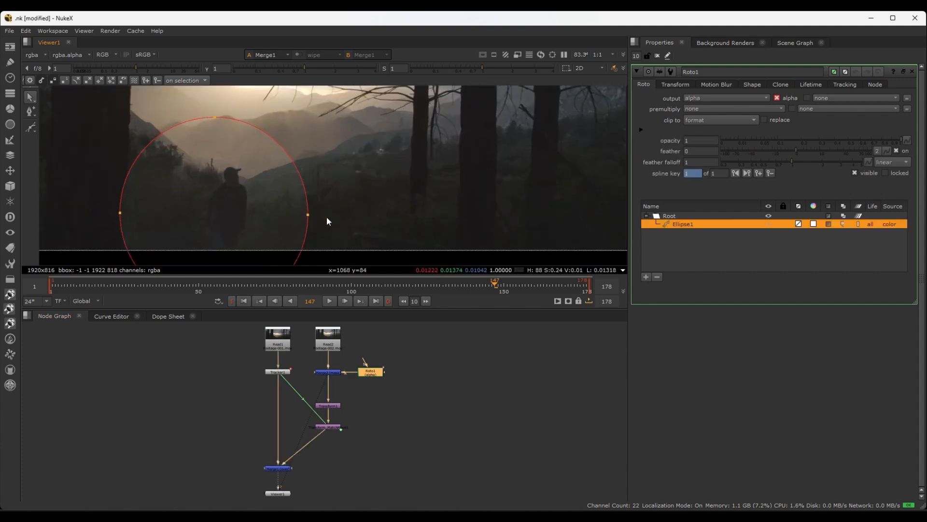
{"action": "left_click_drag", "start_coordinate": [477, 284], "coordinate": [440, 279]}
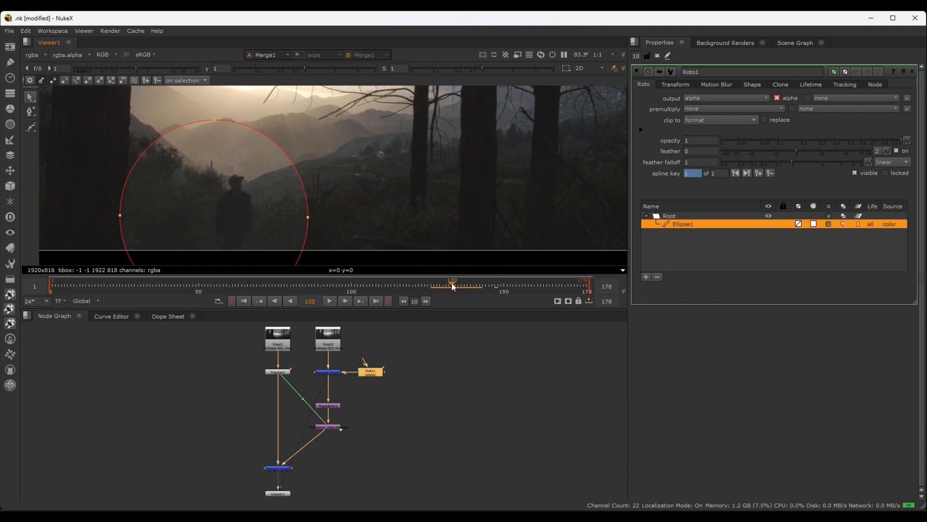
{"action": "mouse_move", "coordinate": [439, 284]}
{"action": "left_mouse_down"}
{"action": "mouse_move", "coordinate": [480, 283]}
{"action": "mouse_move", "coordinate": [437, 285]}
{"action": "mouse_move", "coordinate": [450, 286]}
{"action": "left_mouse_up"}
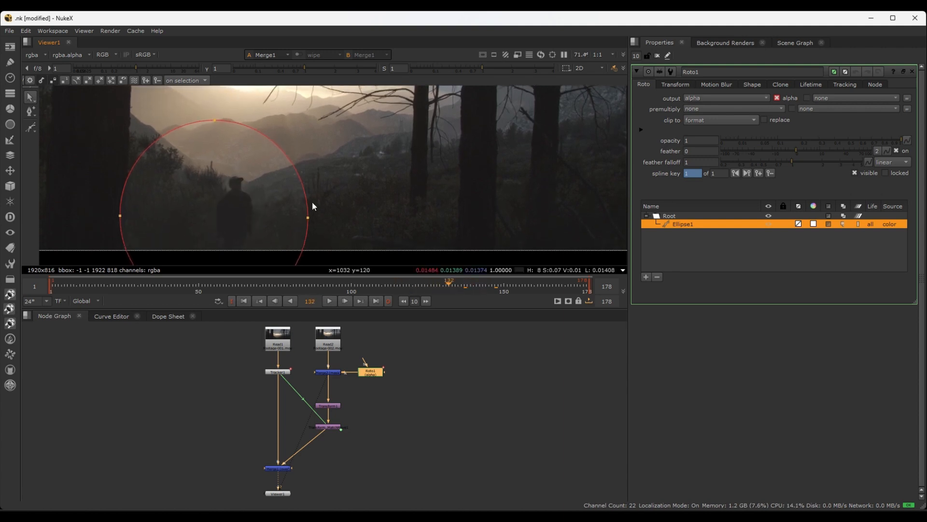
At frame 132, widen Ellipse1 by moving its right point onto the right tree trunk and its left point onto the left trunk
{"action": "scroll", "coordinate": [311, 212], "scroll_direction": "down", "scroll_amount": 1}
{"action": "left_click_drag", "start_coordinate": [308, 215], "coordinate": [461, 206]}
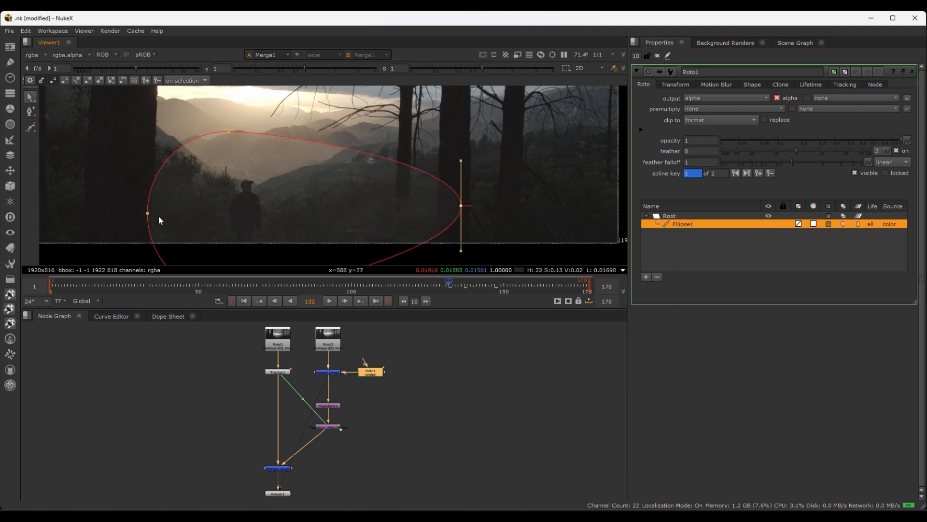
{"action": "left_click_drag", "start_coordinate": [149, 215], "coordinate": [111, 204]}
{"action": "mouse_move", "coordinate": [448, 283]}
{"action": "left_mouse_down"}
{"action": "mouse_move", "coordinate": [479, 281]}
{"action": "mouse_move", "coordinate": [437, 280]}
{"action": "mouse_move", "coordinate": [452, 281]}
{"action": "left_mouse_up"}
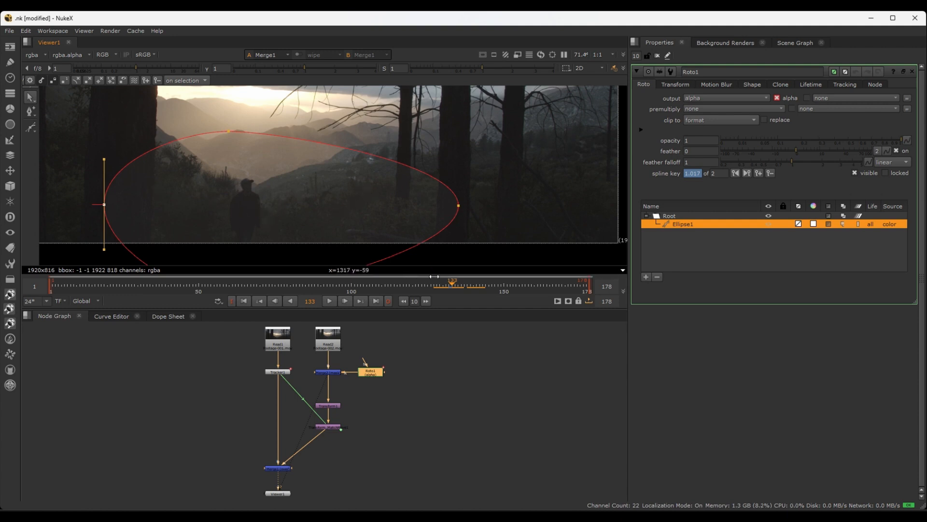
{"action": "mouse_move", "coordinate": [451, 286]}
{"action": "left_mouse_down"}
{"action": "mouse_move", "coordinate": [439, 286]}
{"action": "mouse_move", "coordinate": [474, 283]}
{"action": "mouse_move", "coordinate": [449, 284]}
{"action": "left_mouse_up"}
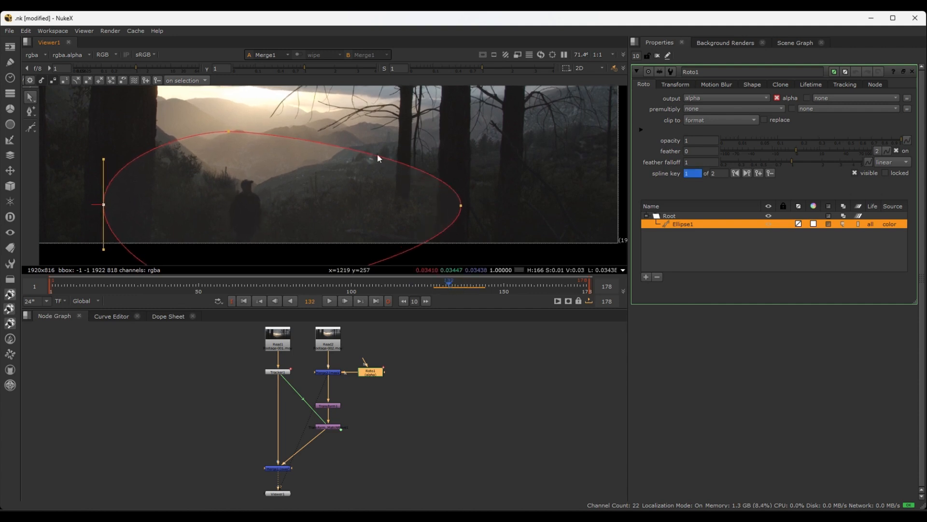
Square off Ellipse1 by moving its right point up, bottom point right, left point down below the frame, and top point onto the left trunk
{"action": "scroll", "coordinate": [379, 159], "scroll_direction": "down", "scroll_amount": 3}
{"action": "scroll", "coordinate": [393, 198], "scroll_direction": "up", "scroll_amount": 2}
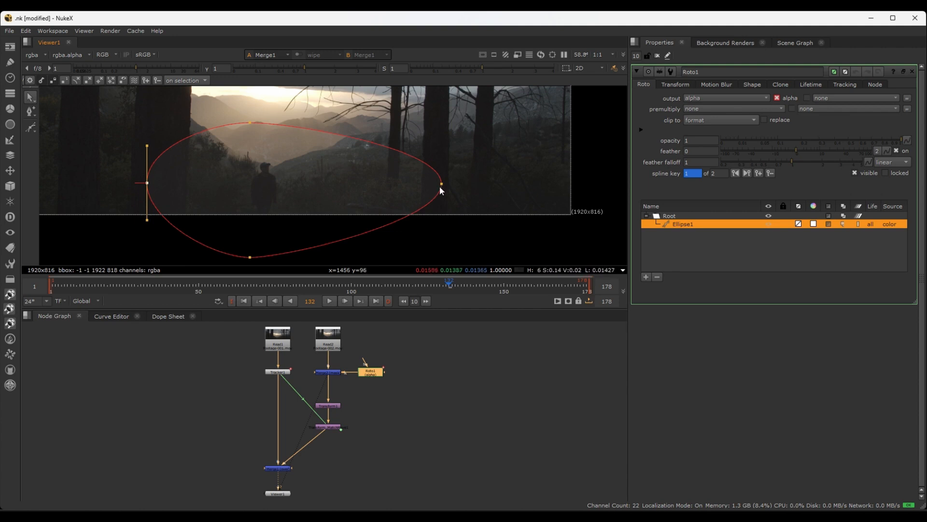
{"action": "left_click_drag", "start_coordinate": [441, 185], "coordinate": [449, 152]}
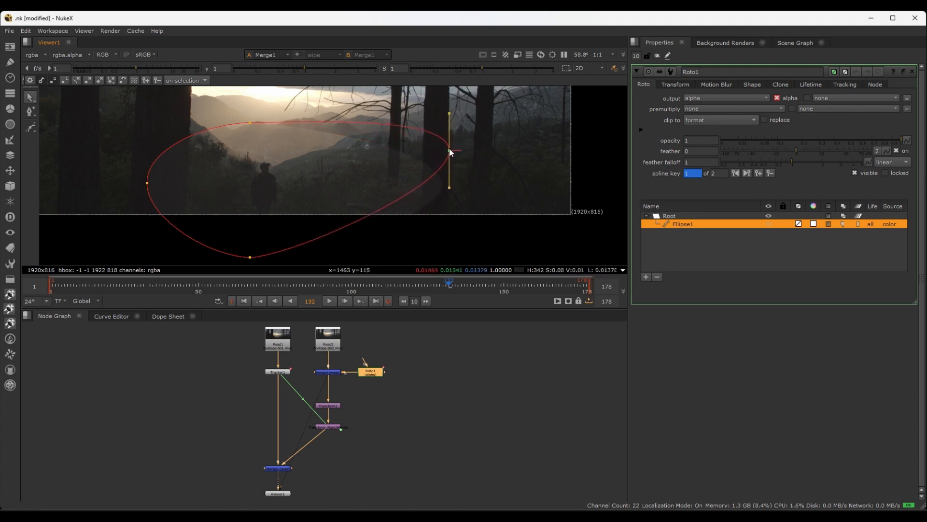
{"action": "left_click_drag", "start_coordinate": [251, 258], "coordinate": [355, 242]}
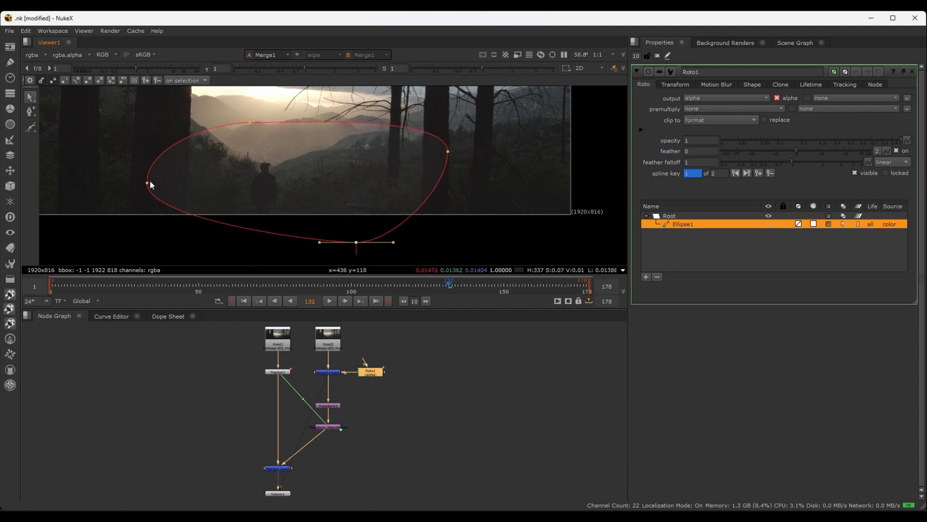
{"action": "left_click_drag", "start_coordinate": [148, 183], "coordinate": [139, 236]}
{"action": "left_click_drag", "start_coordinate": [248, 122], "coordinate": [160, 123]}
{"action": "middle_click_drag", "start_coordinate": [450, 153], "coordinate": [414, 213]}
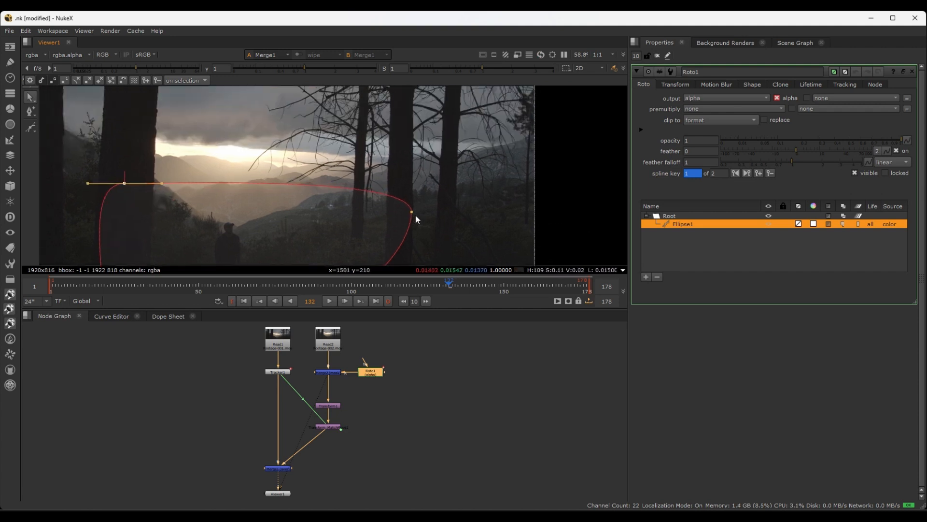
Raise Ellipse1's right point slightly and bend its upper tangent handle inward to form a corner with a straight upper edge, then deselect the point
{"action": "left_click_drag", "start_coordinate": [412, 212], "coordinate": [411, 201]}
{"action": "scroll", "coordinate": [414, 212], "scroll_direction": "down", "scroll_amount": 2}
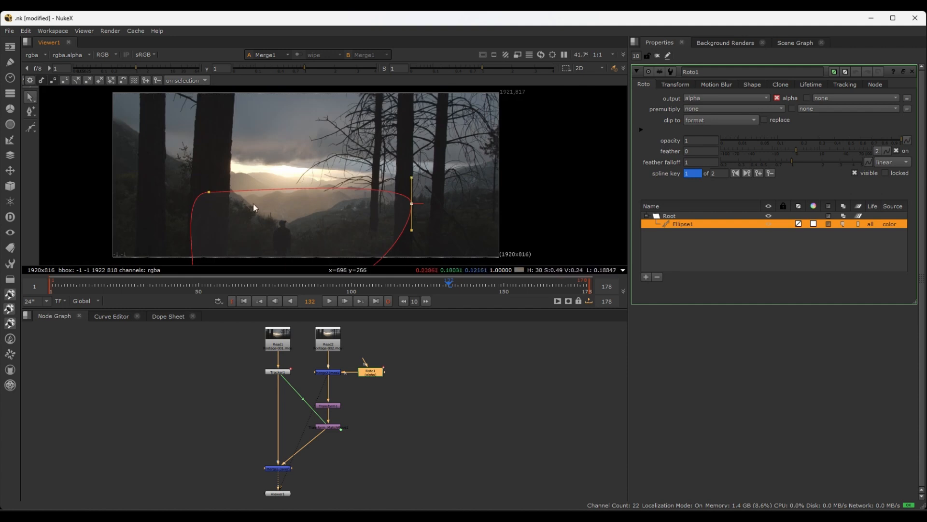
{"action": "scroll", "coordinate": [404, 199], "scroll_direction": "up", "scroll_amount": 3}
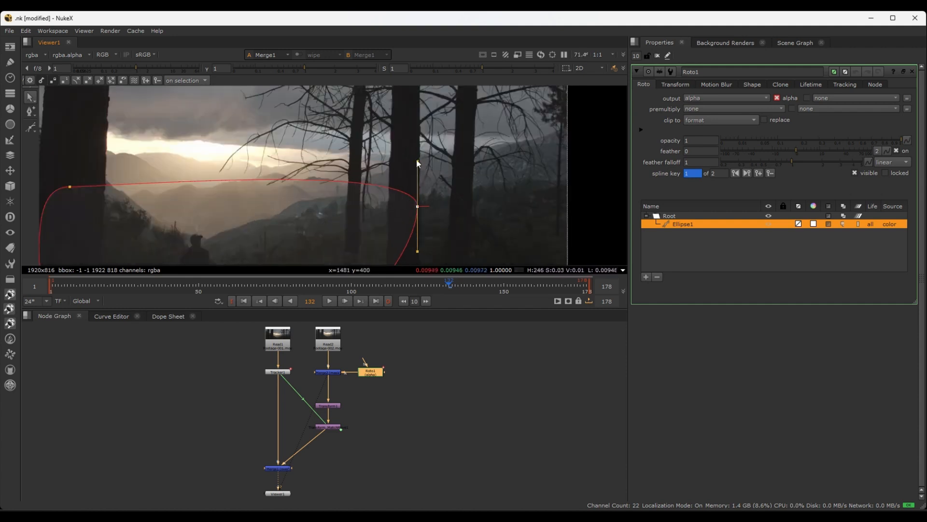
{"action": "left_click_drag", "start_coordinate": [417, 160], "coordinate": [359, 201]}
{"action": "scroll", "coordinate": [325, 168], "scroll_direction": "down", "scroll_amount": 1}
{"action": "middle_click_drag", "start_coordinate": [325, 168], "coordinate": [343, 116]}
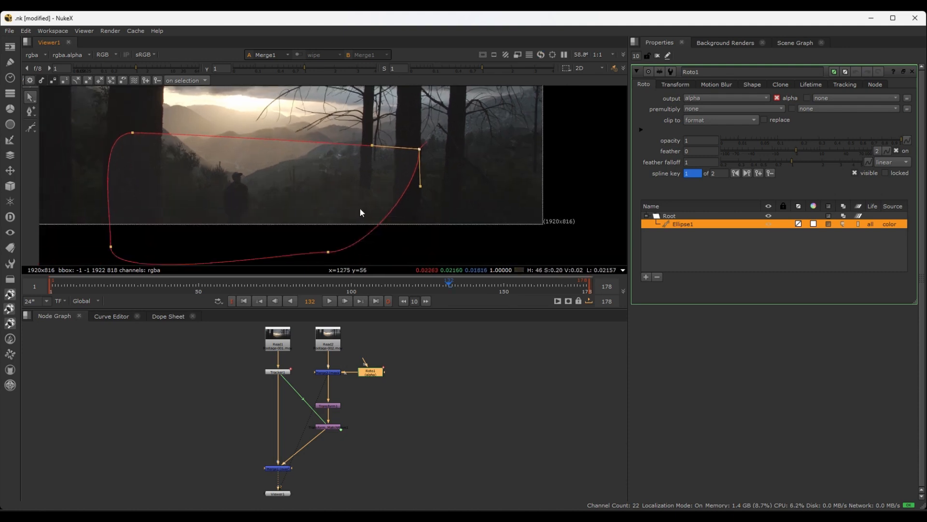
{"action": "left_click", "coordinate": [400, 258]}
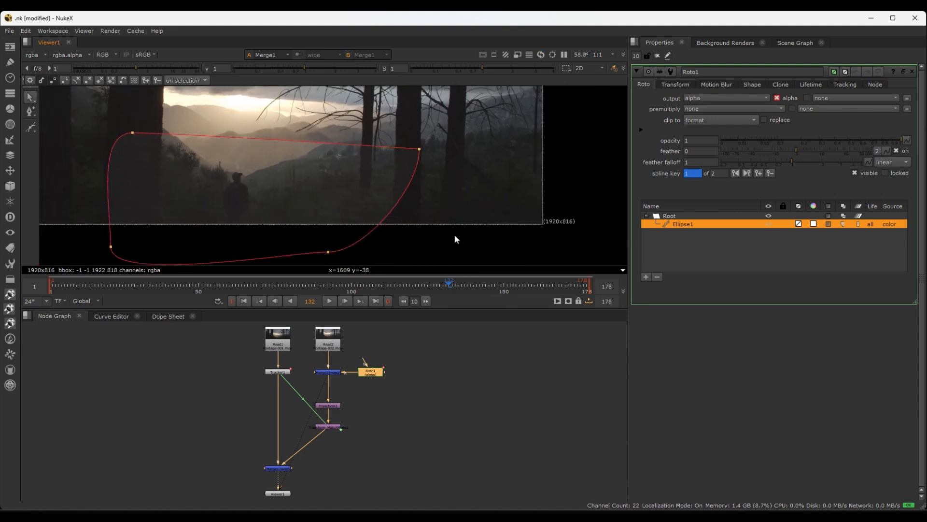
Scrub the composite from frame 173 back to frame 132 to check the reshaped mask around the man
{"action": "left_click", "coordinate": [577, 283]}
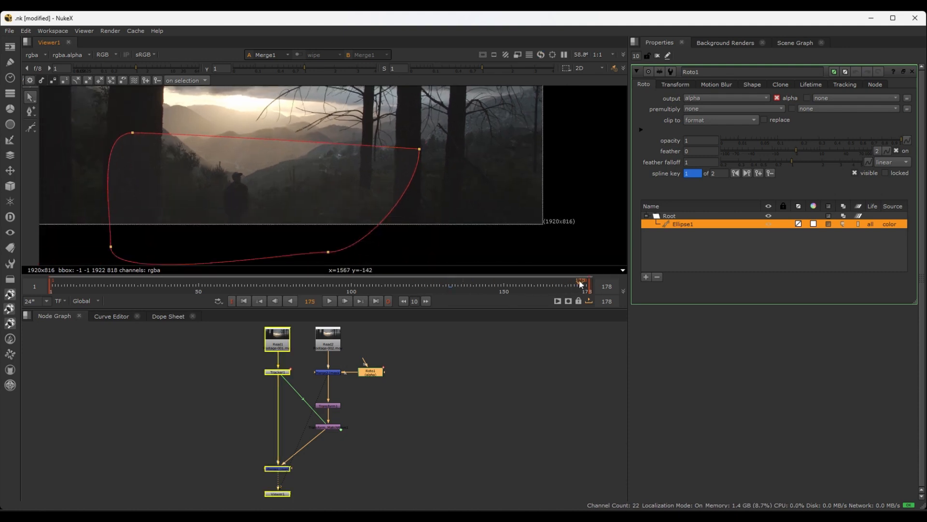
{"action": "left_click_drag", "start_coordinate": [578, 283], "coordinate": [448, 289]}
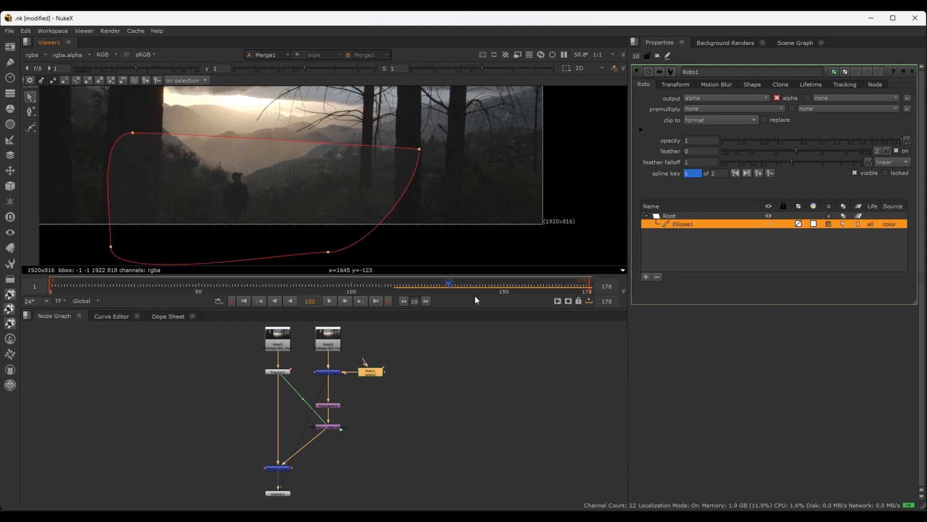
{"action": "left_click", "coordinate": [471, 322]}
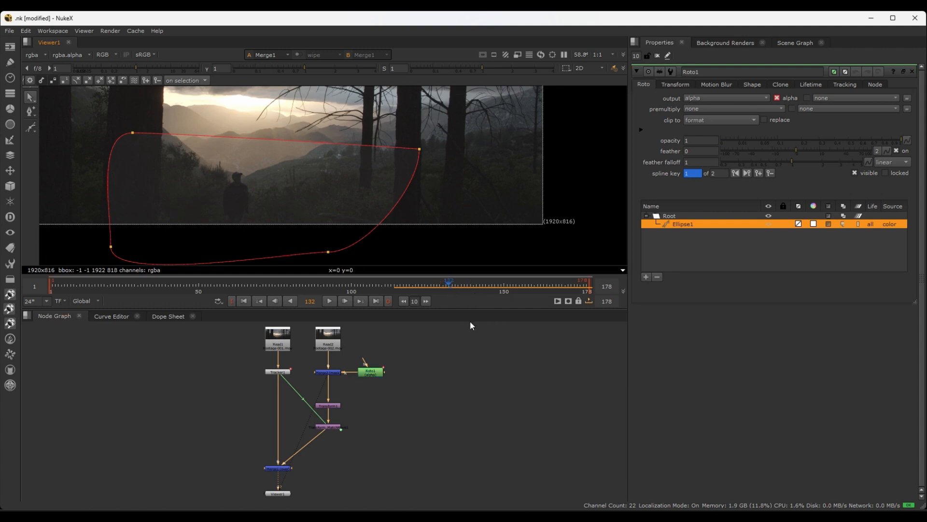
{"action": "scroll", "coordinate": [471, 322], "scroll_direction": "up", "scroll_amount": 3}
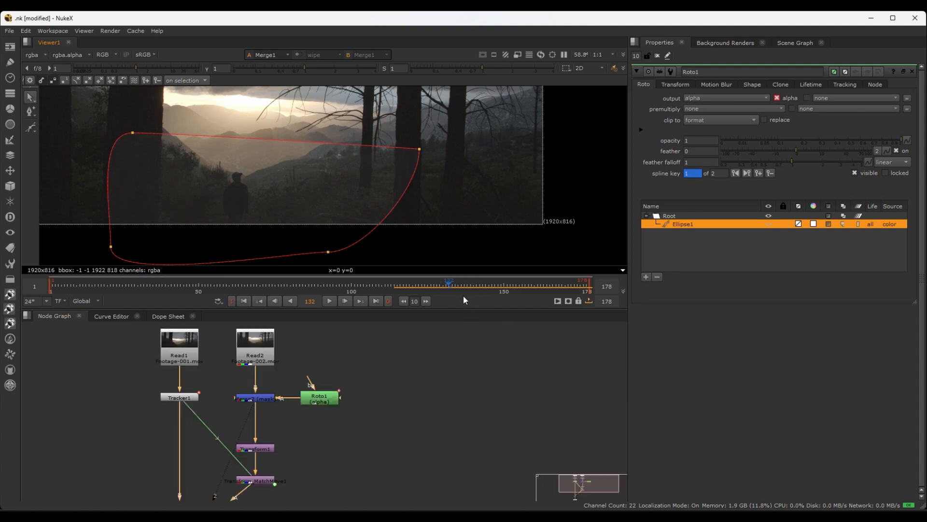
Examine in the dope sheet at which frames Ellipse1's curve is keyed and whether any key lies beyond the shot's last frame
{"action": "scroll", "coordinate": [460, 288], "scroll_direction": "down", "scroll_amount": 1}
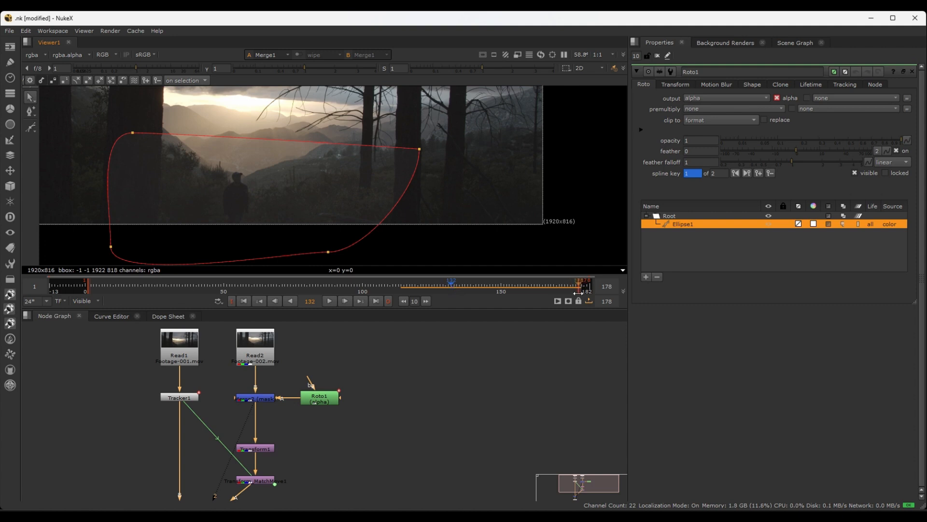
{"action": "left_click", "coordinate": [166, 316]}
{"action": "middle_click_drag", "start_coordinate": [500, 375], "coordinate": [414, 389]}
{"action": "scroll", "coordinate": [414, 388], "scroll_direction": "up", "scroll_amount": 2}
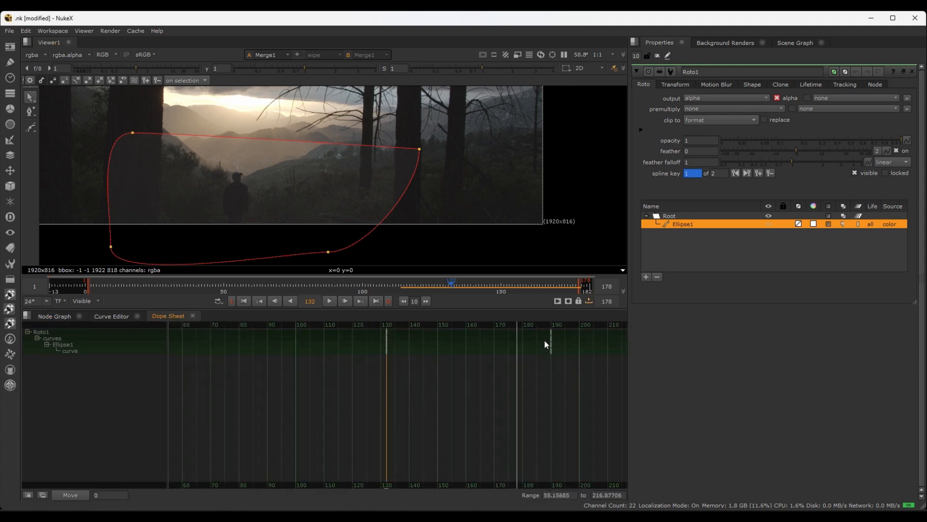
{"action": "scroll", "coordinate": [558, 344], "scroll_direction": "up", "scroll_amount": 3}
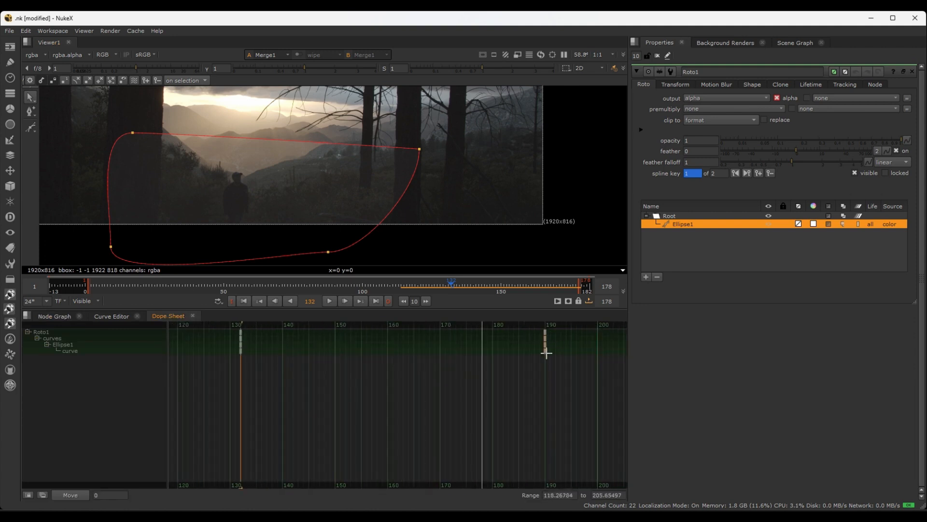
{"action": "scroll", "coordinate": [430, 370], "scroll_direction": "down", "scroll_amount": 2}
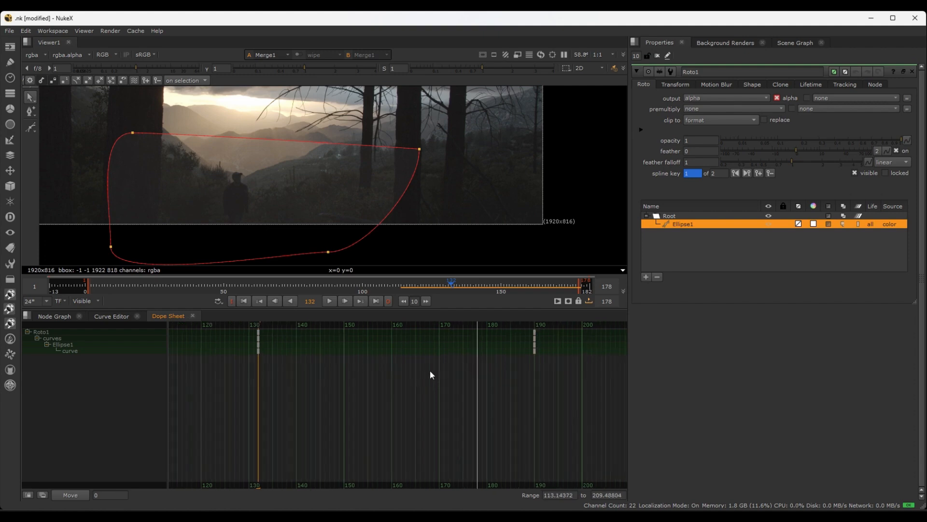
{"action": "middle_click_drag", "start_coordinate": [424, 371], "coordinate": [497, 364]}
{"action": "scroll", "coordinate": [494, 365], "scroll_direction": "down", "scroll_amount": 4}
{"action": "scroll", "coordinate": [483, 371], "scroll_direction": "down", "scroll_amount": 2}
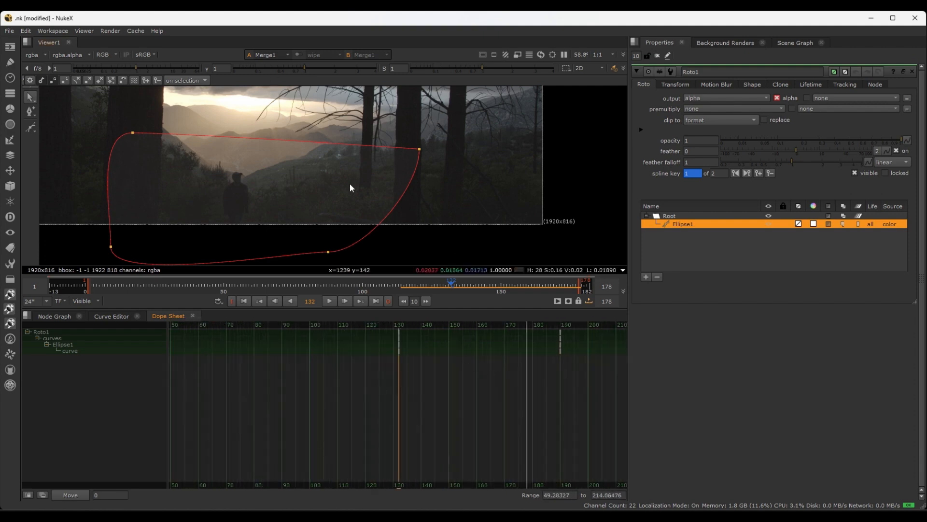
Step between Ellipse1's spline keys and delete the second key at frame 190, outside the shot's frame range
{"action": "middle_click_drag", "start_coordinate": [423, 180], "coordinate": [404, 200]}
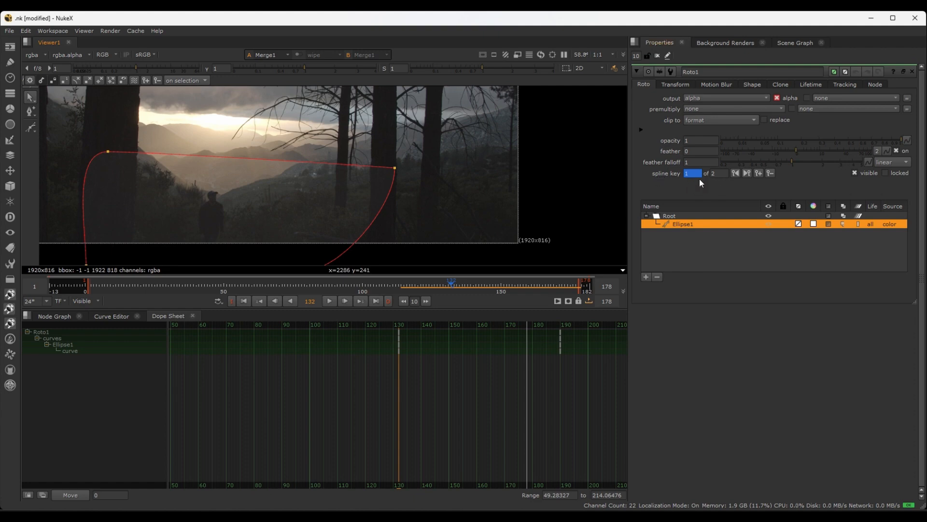
{"action": "left_click", "coordinate": [746, 173]}
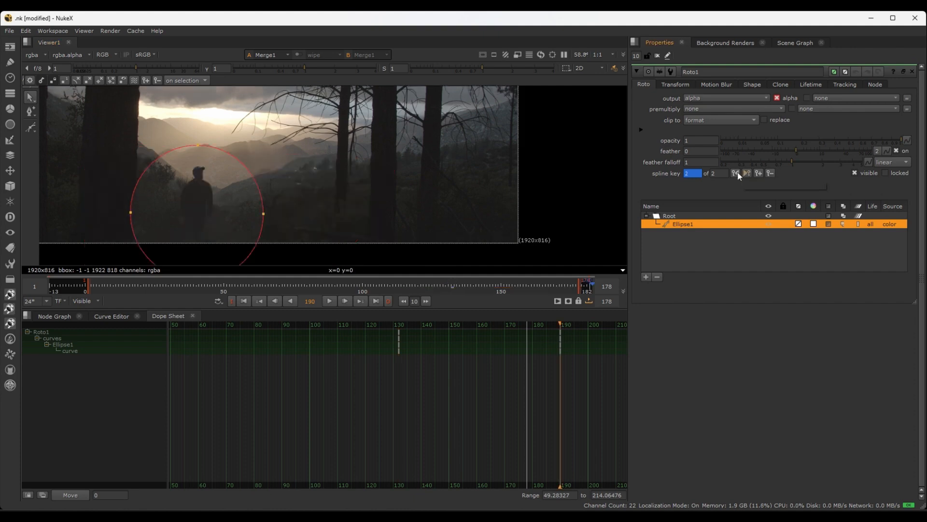
{"action": "left_click", "coordinate": [736, 173]}
{"action": "left_click", "coordinate": [747, 173]}
{"action": "scroll", "coordinate": [584, 287], "scroll_direction": "up", "scroll_amount": 5}
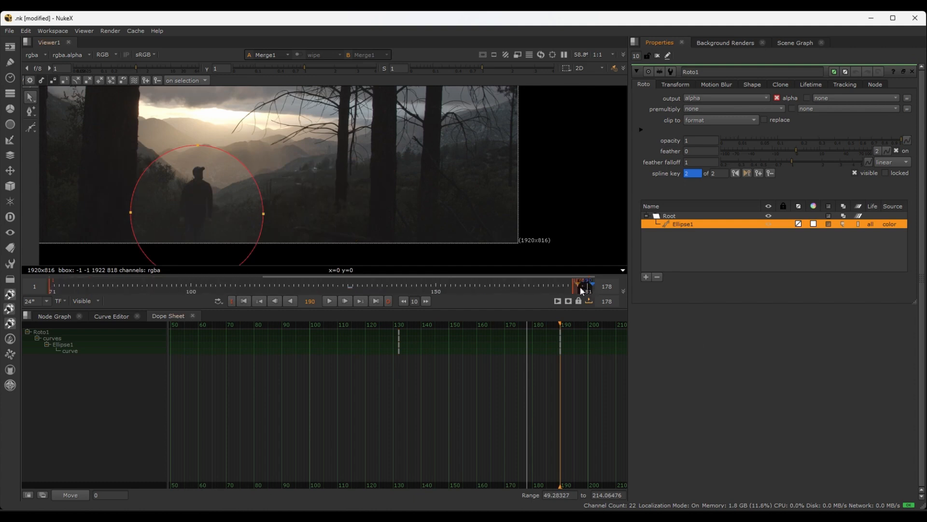
{"action": "scroll", "coordinate": [586, 287], "scroll_direction": "up", "scroll_amount": 2}
{"action": "scroll", "coordinate": [292, 157], "scroll_direction": "down", "scroll_amount": 6}
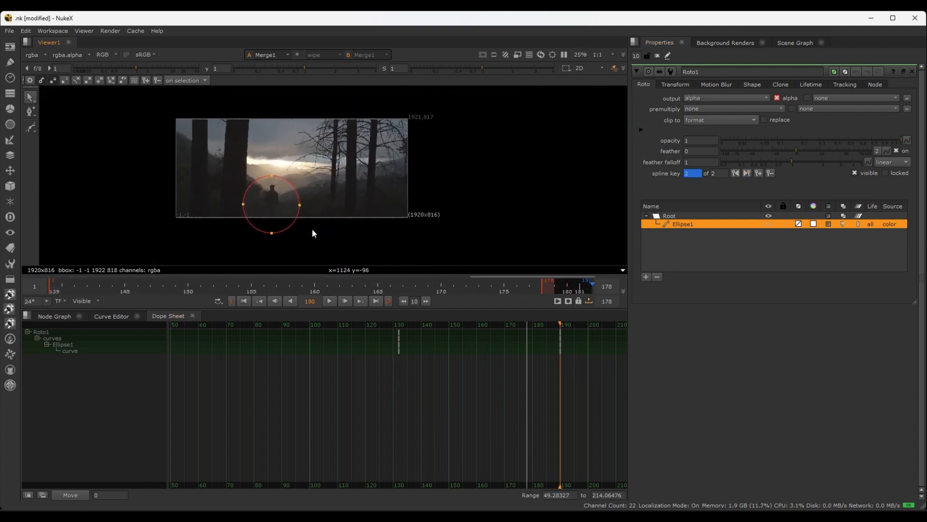
{"action": "left_click", "coordinate": [770, 173]}
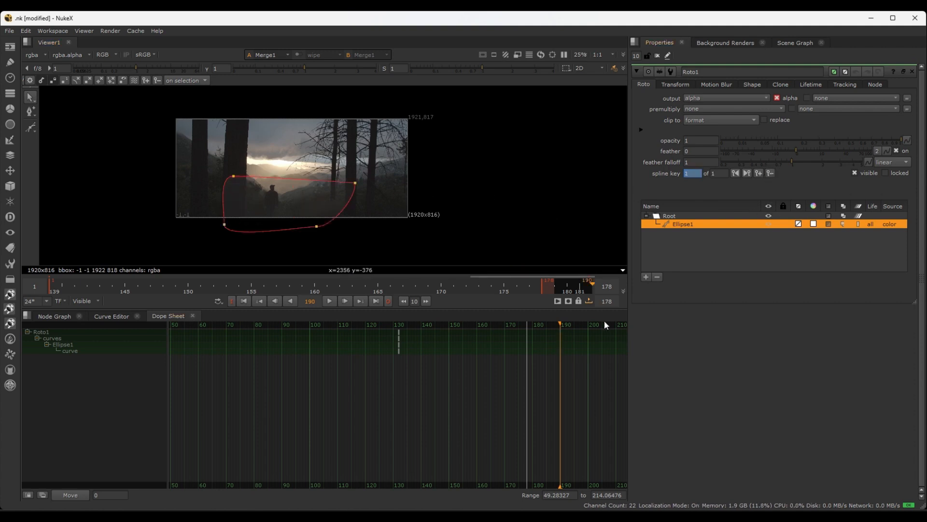
Return to the node graph and go to frame 172 with the whole Ellipse1 shape in view
{"action": "left_click", "coordinate": [54, 316]}
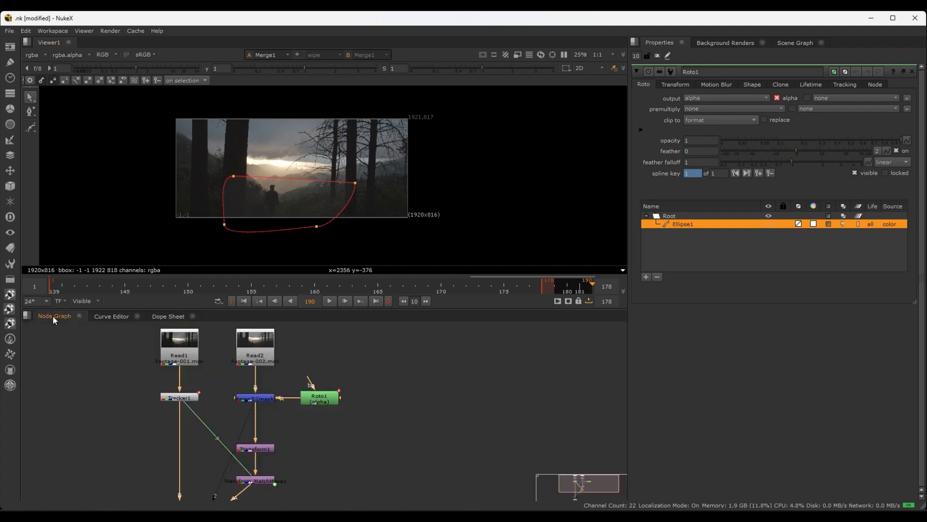
{"action": "scroll", "coordinate": [334, 203], "scroll_direction": "up", "scroll_amount": 2}
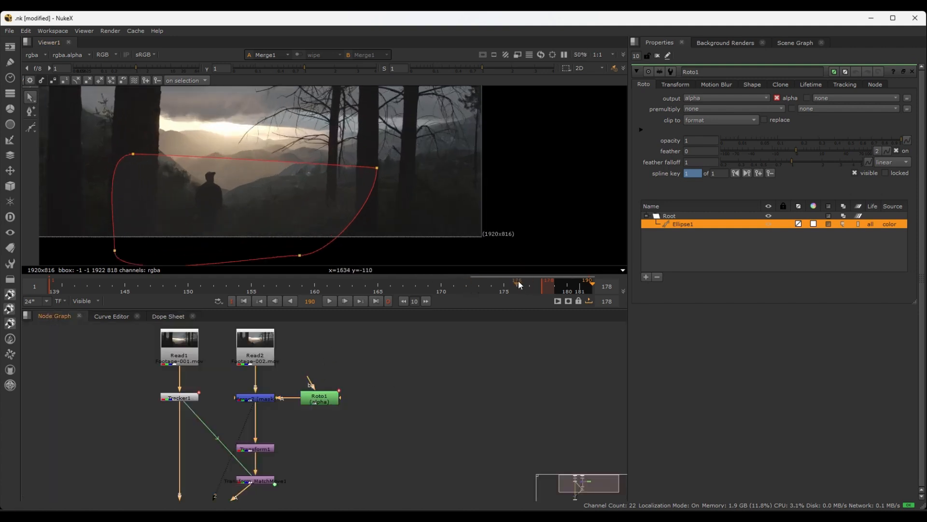
{"action": "key", "text": "f"}
{"action": "mouse_move", "coordinate": [451, 284]}
{"action": "left_mouse_down"}
{"action": "mouse_move", "coordinate": [179, 281]}
{"action": "mouse_move", "coordinate": [517, 283]}
{"action": "mouse_move", "coordinate": [278, 281]}
{"action": "mouse_move", "coordinate": [466, 283]}
{"action": "left_mouse_up"}
{"action": "middle_click_drag", "start_coordinate": [441, 207], "coordinate": [506, 190]}
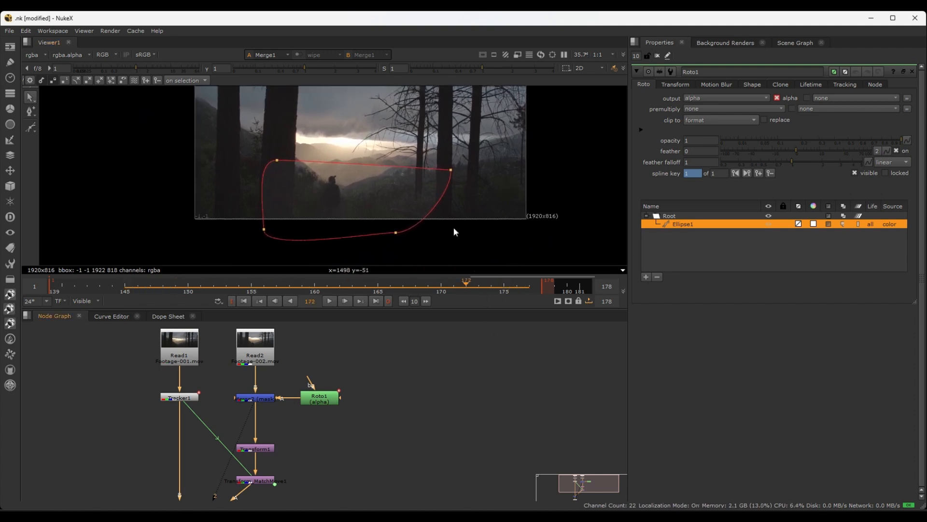
Hide the viewer overlays and examine the hard mask edge across the left trunk and the mountains around the man
{"action": "key", "text": "o"}
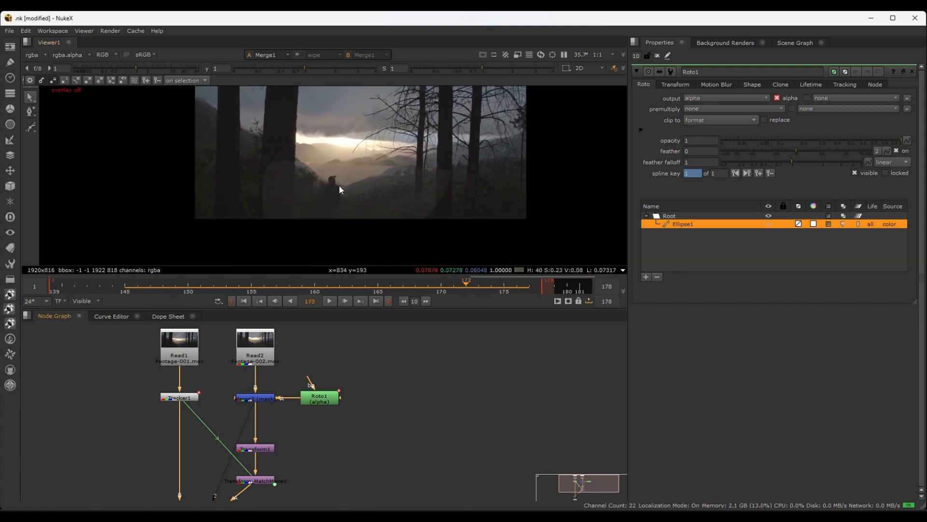
{"action": "scroll", "coordinate": [341, 185], "scroll_direction": "up", "scroll_amount": 4}
{"action": "scroll", "coordinate": [309, 167], "scroll_direction": "up", "scroll_amount": 1}
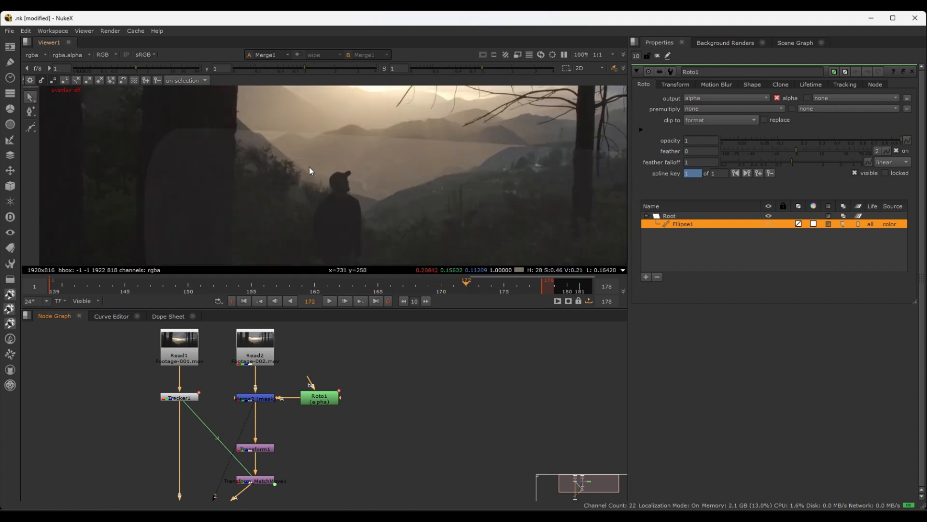
{"action": "middle_click_drag", "start_coordinate": [309, 166], "coordinate": [283, 220]}
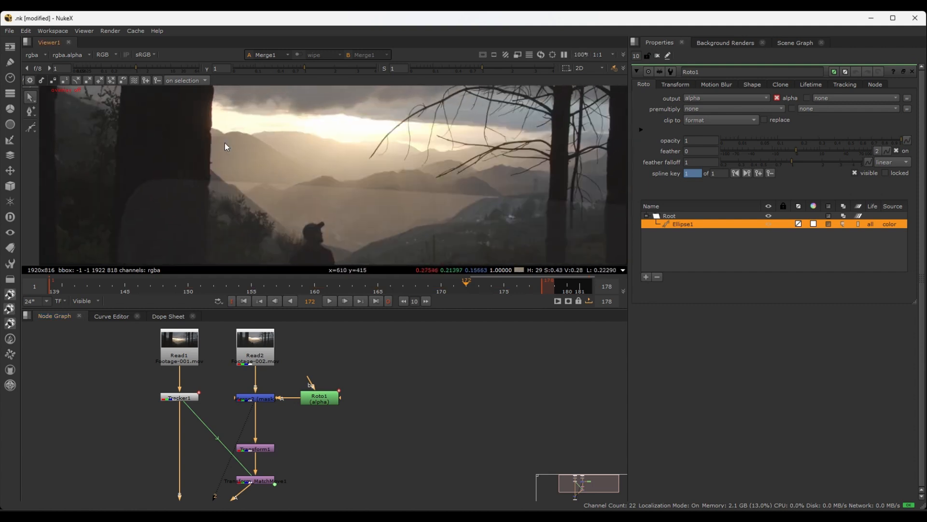
{"action": "scroll", "coordinate": [228, 190], "scroll_direction": "up", "scroll_amount": 2}
{"action": "scroll", "coordinate": [233, 205], "scroll_direction": "down", "scroll_amount": 1}
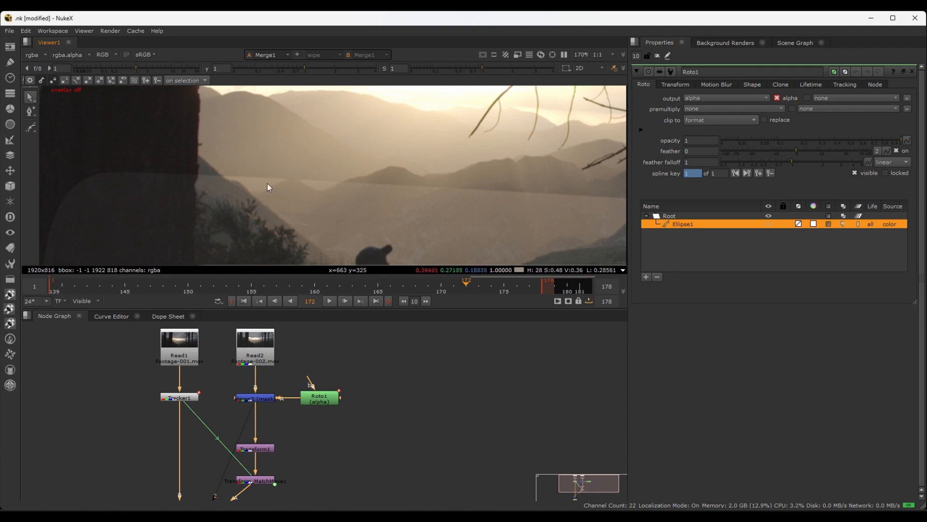
{"action": "scroll", "coordinate": [94, 187], "scroll_direction": "down", "scroll_amount": 3}
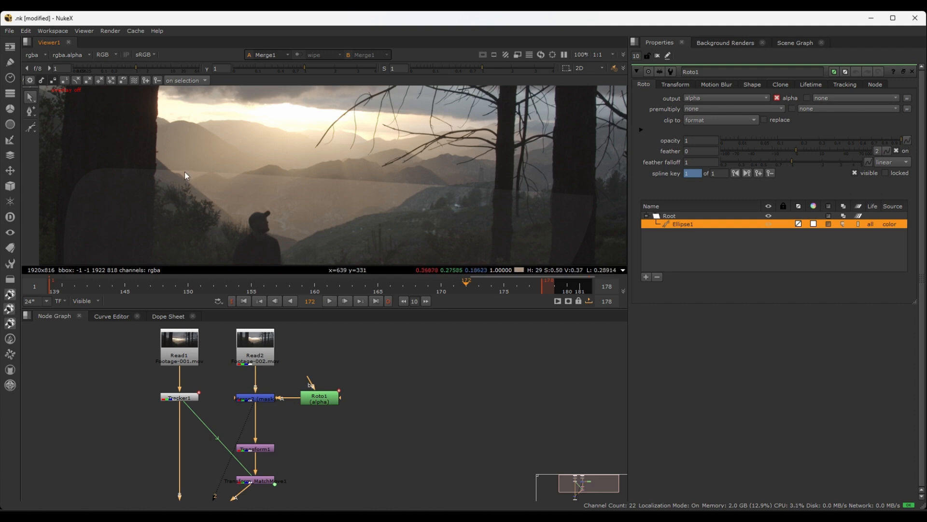
{"action": "scroll", "coordinate": [233, 191], "scroll_direction": "up", "scroll_amount": 5}
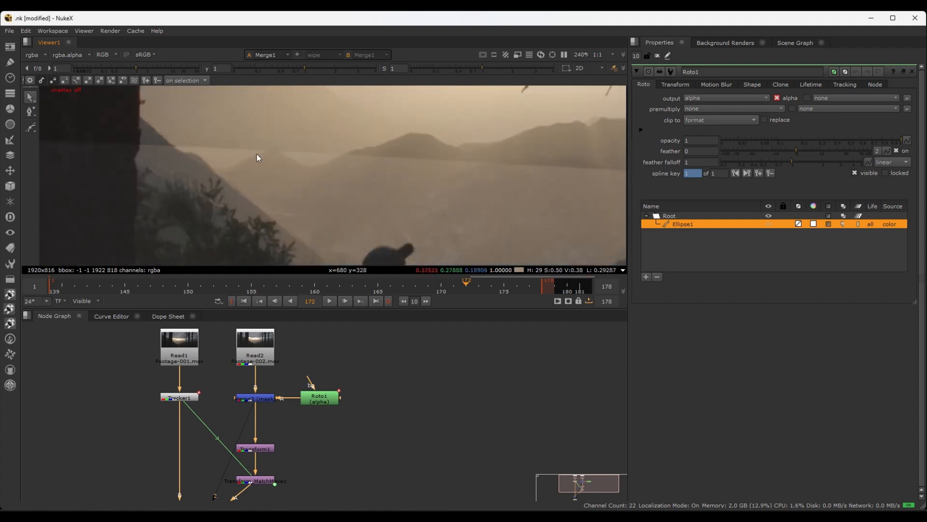
{"action": "scroll", "coordinate": [184, 187], "scroll_direction": "down", "scroll_amount": 5}
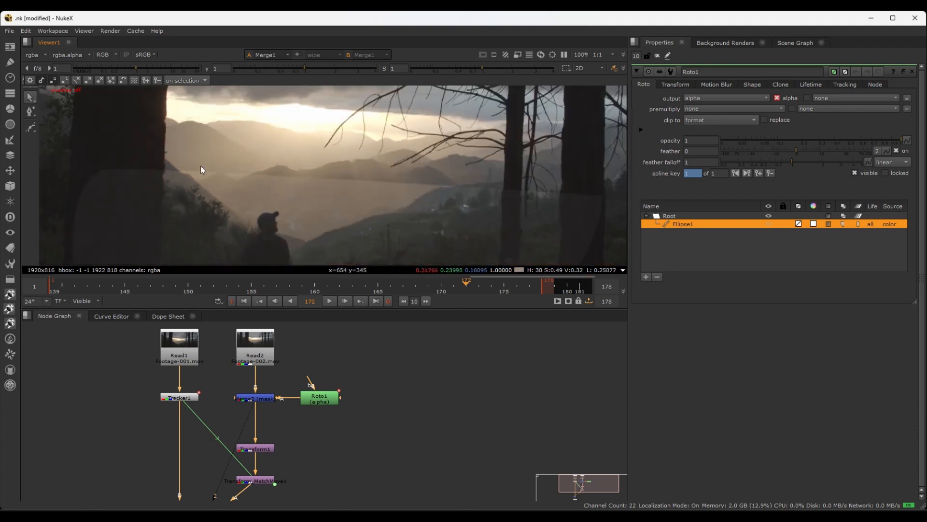
{"action": "middle_click_drag", "start_coordinate": [227, 187], "coordinate": [235, 174]}
{"action": "scroll", "coordinate": [293, 370], "scroll_direction": "down", "scroll_amount": 3}
{"action": "left_click_drag", "start_coordinate": [297, 341], "coordinate": [201, 376]}
{"action": "scroll", "coordinate": [290, 349], "scroll_direction": "up", "scroll_amount": 4}
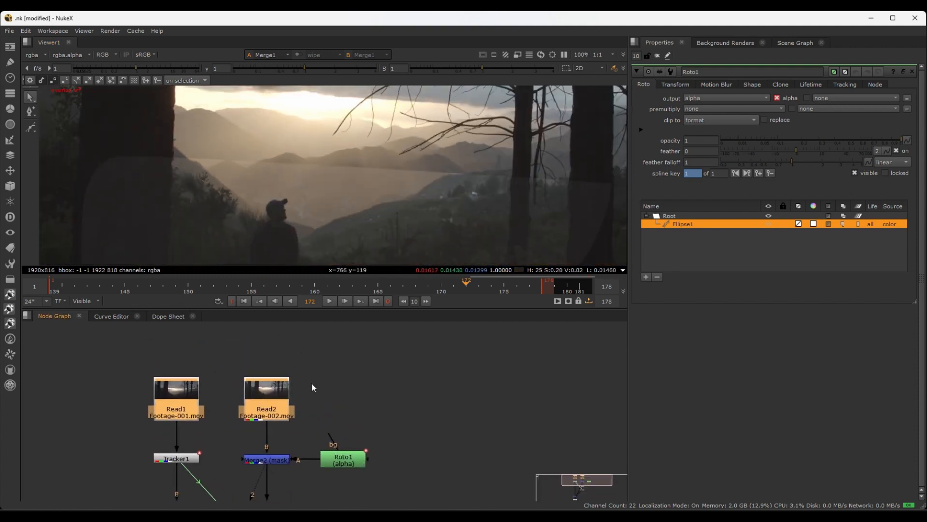
{"action": "scroll", "coordinate": [311, 386], "scroll_direction": "down", "scroll_amount": 3}
{"action": "left_click_drag", "start_coordinate": [284, 391], "coordinate": [283, 355]}
{"action": "left_click", "coordinate": [330, 379]}
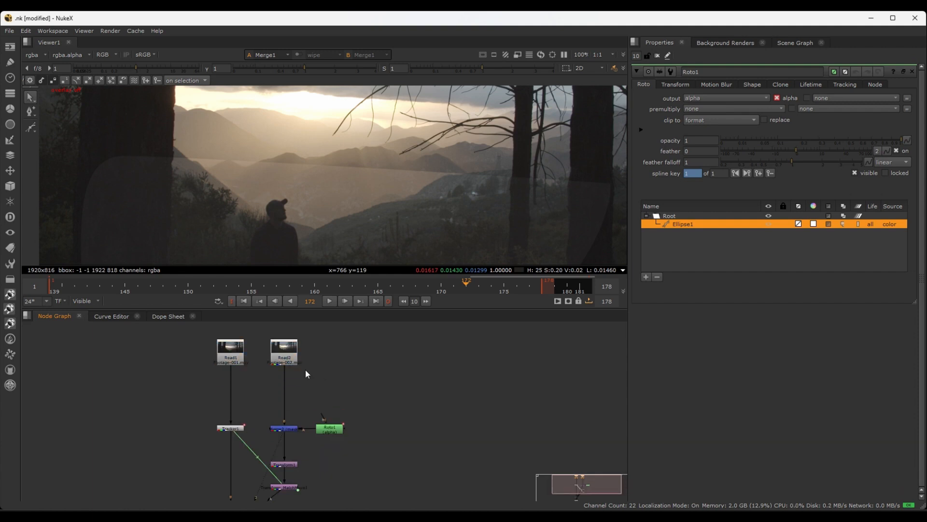
{"action": "scroll", "coordinate": [306, 369], "scroll_direction": "up", "scroll_amount": 1}
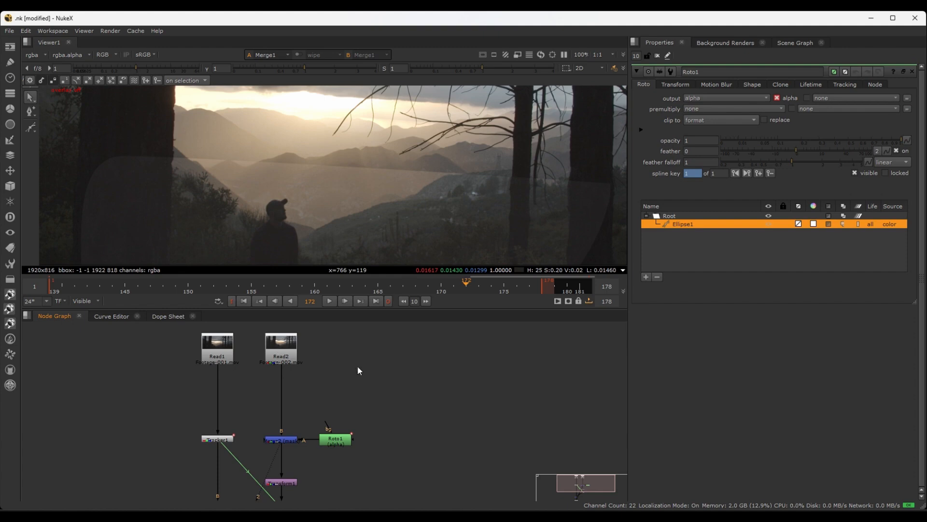
{"action": "key", "text": "g"}
{"action": "left_click_drag", "start_coordinate": [403, 352], "coordinate": [337, 382]}
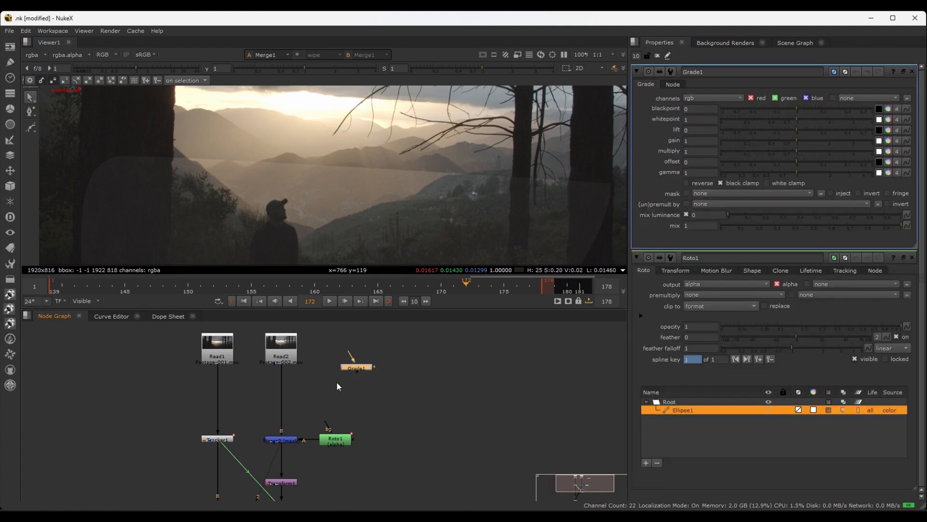
{"action": "key", "text": "Delete"}
Add a Grade node directly after Read2 and place it midway above Merge2
{"action": "left_click", "coordinate": [283, 352]}
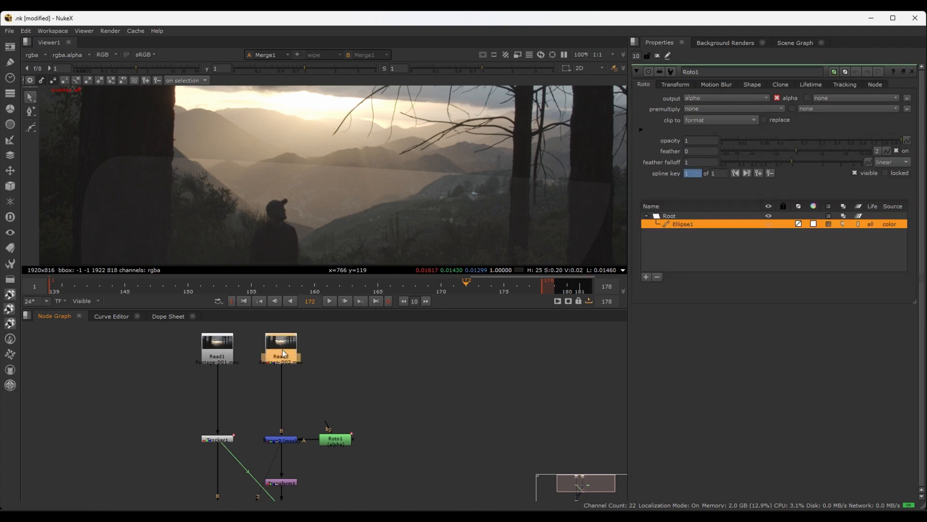
{"action": "key", "text": "g"}
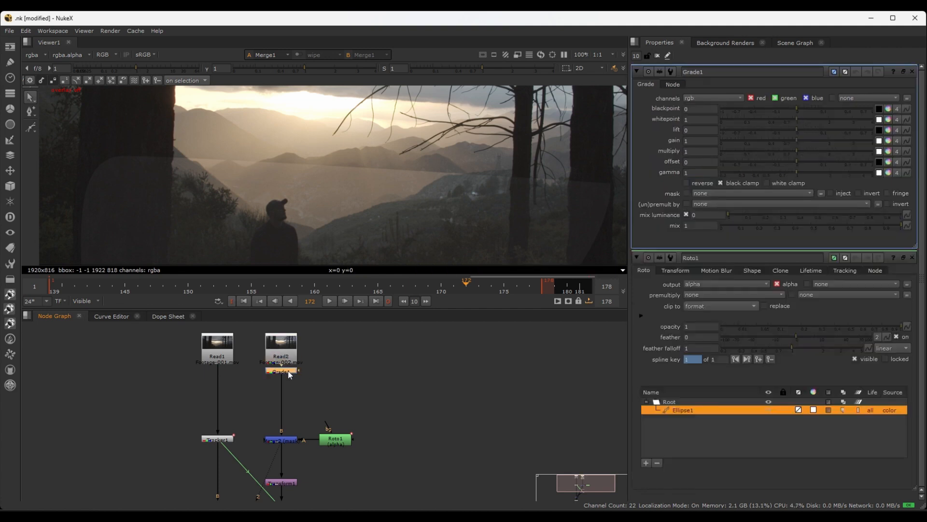
{"action": "left_click_drag", "start_coordinate": [290, 375], "coordinate": [292, 401]}
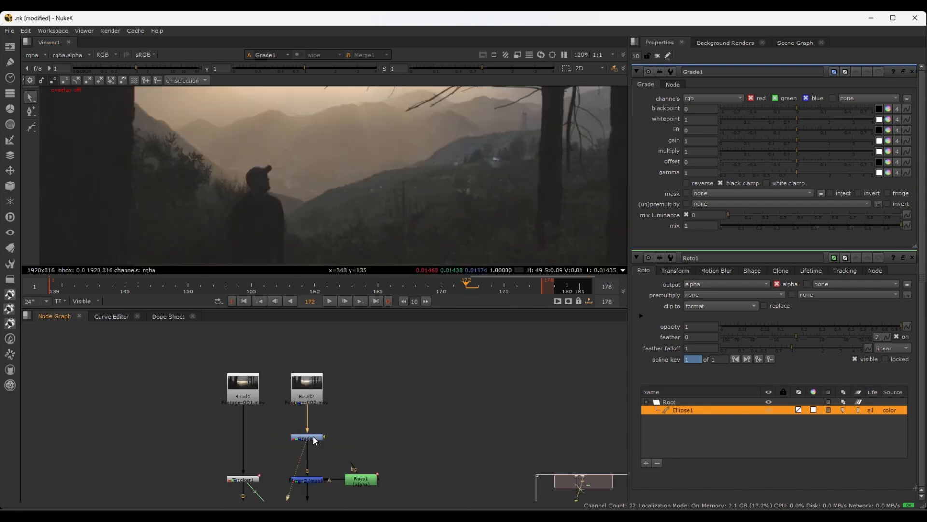
Trace the viewer connections in the node graph from Merge1 back to Grade1 and examine the ungraded image around the man
{"action": "scroll", "coordinate": [333, 440], "scroll_direction": "down", "scroll_amount": 6}
{"action": "middle_click_drag", "start_coordinate": [334, 485], "coordinate": [345, 423]}
{"action": "scroll", "coordinate": [326, 445], "scroll_direction": "up", "scroll_amount": 14}
{"action": "scroll", "coordinate": [271, 243], "scroll_direction": "down", "scroll_amount": 7}
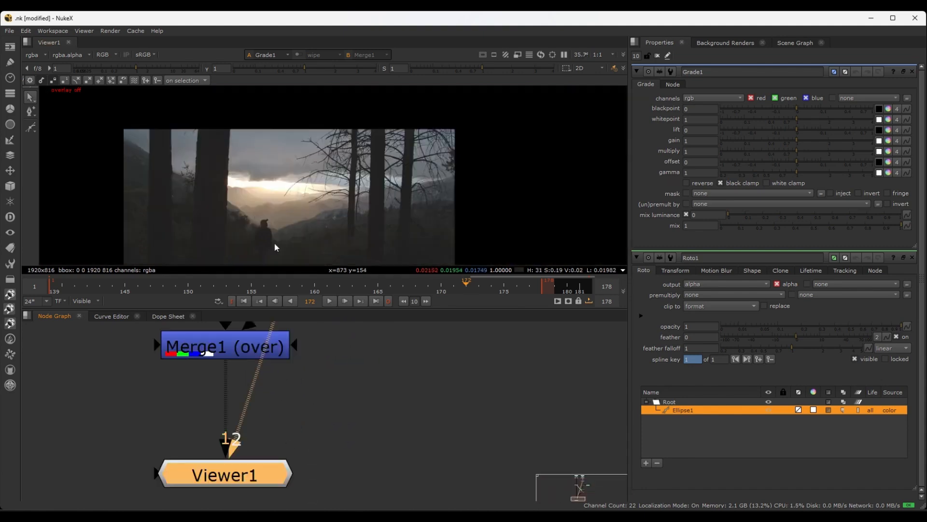
{"action": "middle_click_drag", "start_coordinate": [282, 232], "coordinate": [312, 230]}
{"action": "scroll", "coordinate": [337, 369], "scroll_direction": "down", "scroll_amount": 5}
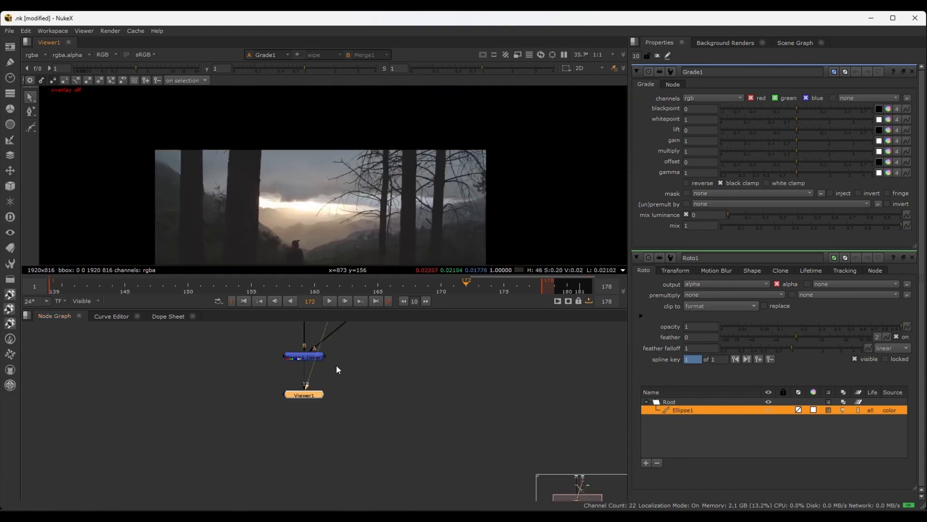
{"action": "middle_click_drag", "start_coordinate": [377, 350], "coordinate": [348, 477]}
{"action": "scroll", "coordinate": [361, 364], "scroll_direction": "up", "scroll_amount": 4}
{"action": "middle_click_drag", "start_coordinate": [386, 336], "coordinate": [366, 495]}
{"action": "middle_click_drag", "start_coordinate": [362, 356], "coordinate": [365, 409]}
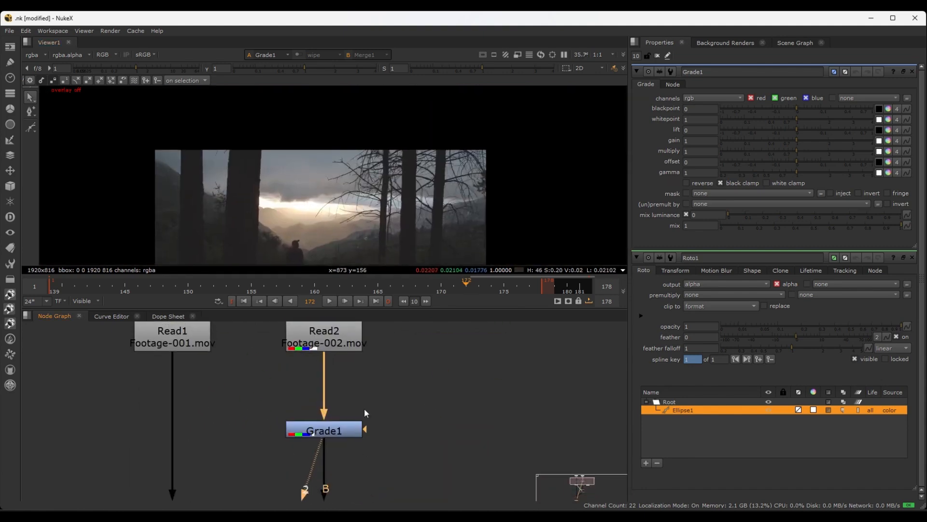
{"action": "scroll", "coordinate": [364, 412], "scroll_direction": "down", "scroll_amount": 1}
{"action": "scroll", "coordinate": [282, 201], "scroll_direction": "up", "scroll_amount": 8}
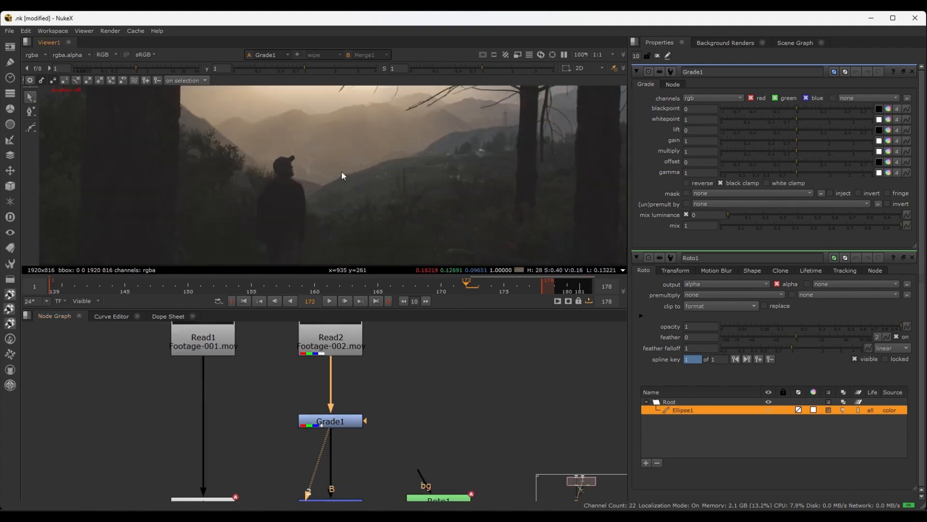
{"action": "middle_click_drag", "start_coordinate": [331, 212], "coordinate": [281, 160]}
{"action": "scroll", "coordinate": [310, 141], "scroll_direction": "down", "scroll_amount": 4}
{"action": "middle_click_drag", "start_coordinate": [372, 137], "coordinate": [350, 185]}
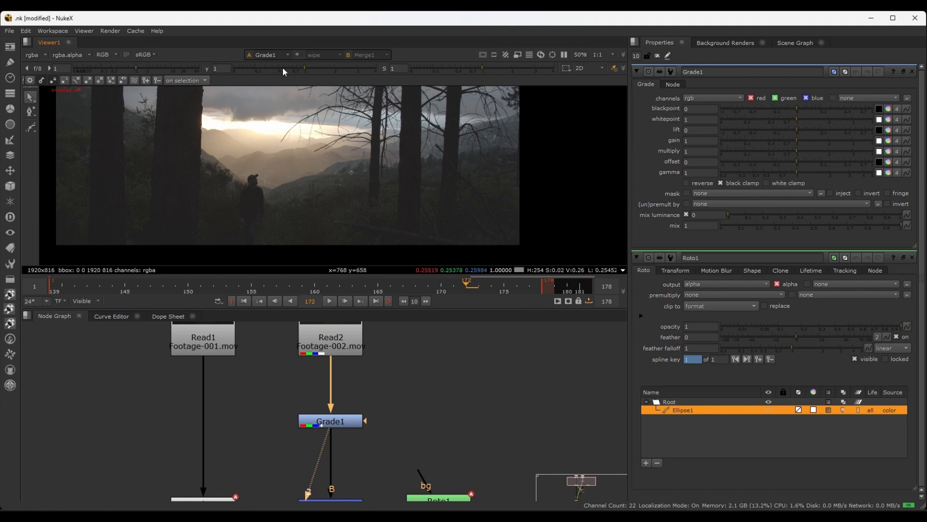
Set the viewer's gain to 22 and its gamma to 0.4 to reveal detail in the dark areas
{"action": "mouse_move", "coordinate": [137, 67]}
{"action": "left_mouse_down"}
{"action": "mouse_move", "coordinate": [118, 67]}
{"action": "mouse_move", "coordinate": [139, 67]}
{"action": "mouse_move", "coordinate": [132, 63]}
{"action": "mouse_move", "coordinate": [144, 77]}
{"action": "left_mouse_up"}
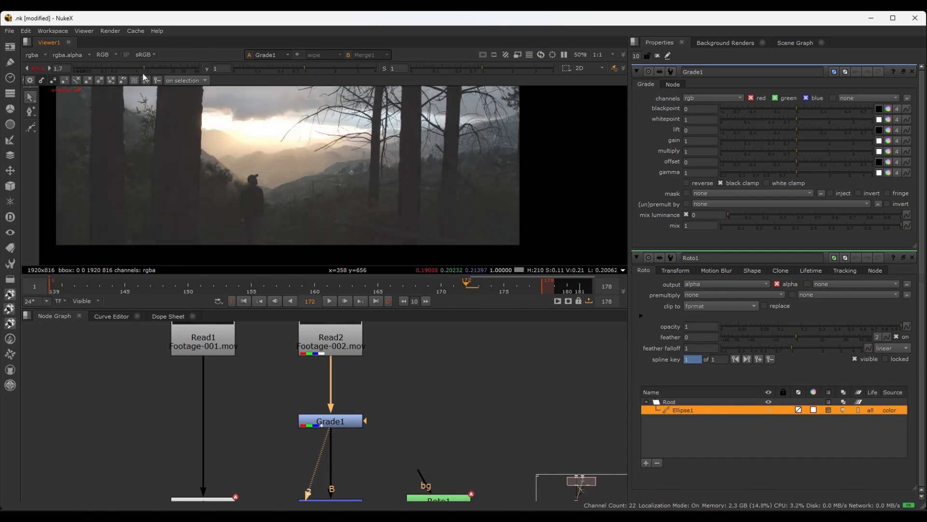
{"action": "scroll", "coordinate": [265, 178], "scroll_direction": "down", "scroll_amount": 1}
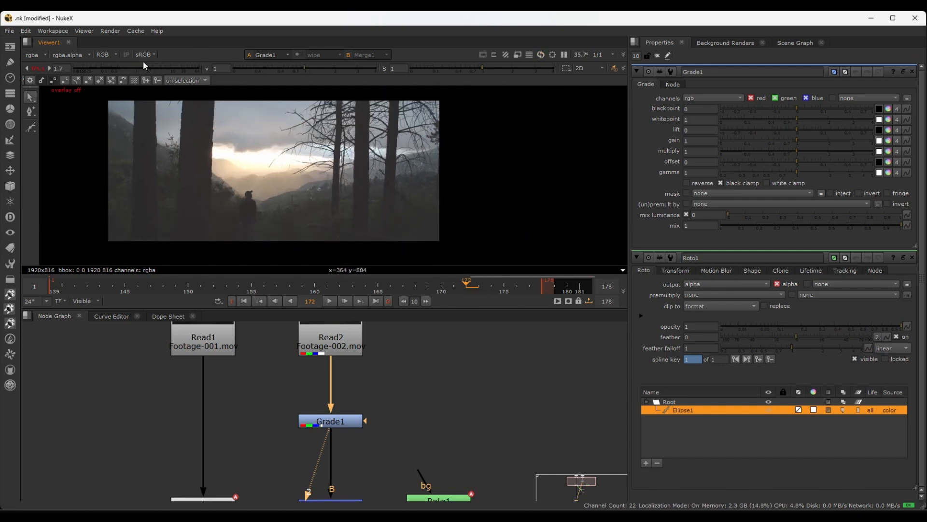
{"action": "left_click_drag", "start_coordinate": [144, 66], "coordinate": [181, 64]}
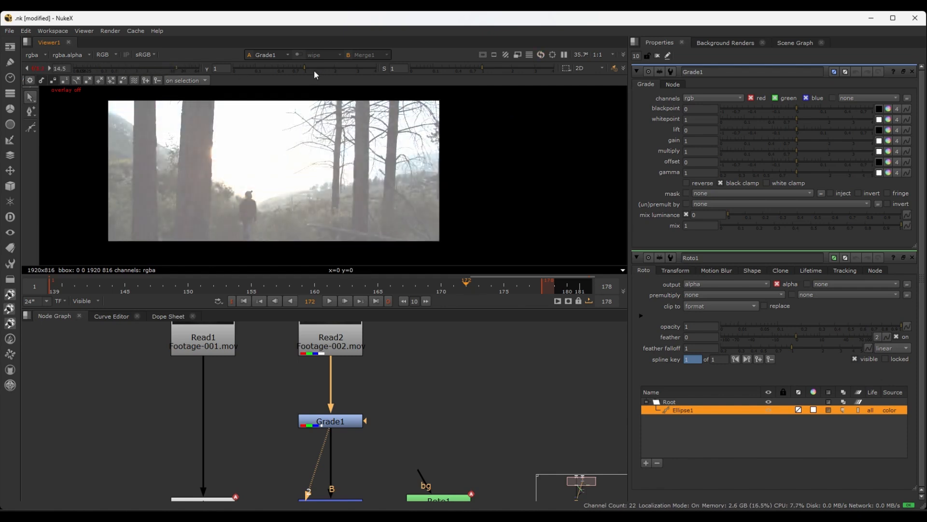
{"action": "left_click_drag", "start_coordinate": [305, 64], "coordinate": [275, 66]}
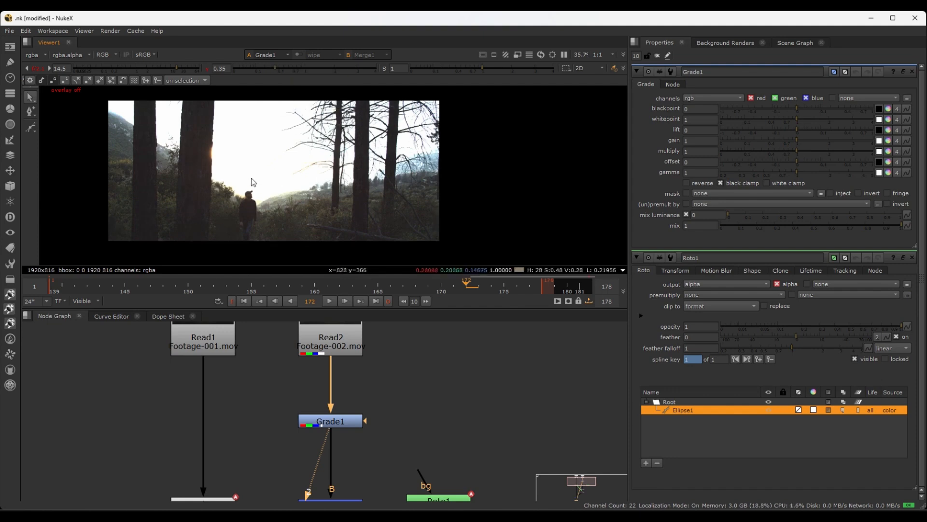
{"action": "key", "text": "plus"}
{"action": "left_click_drag", "start_coordinate": [179, 67], "coordinate": [183, 66]}
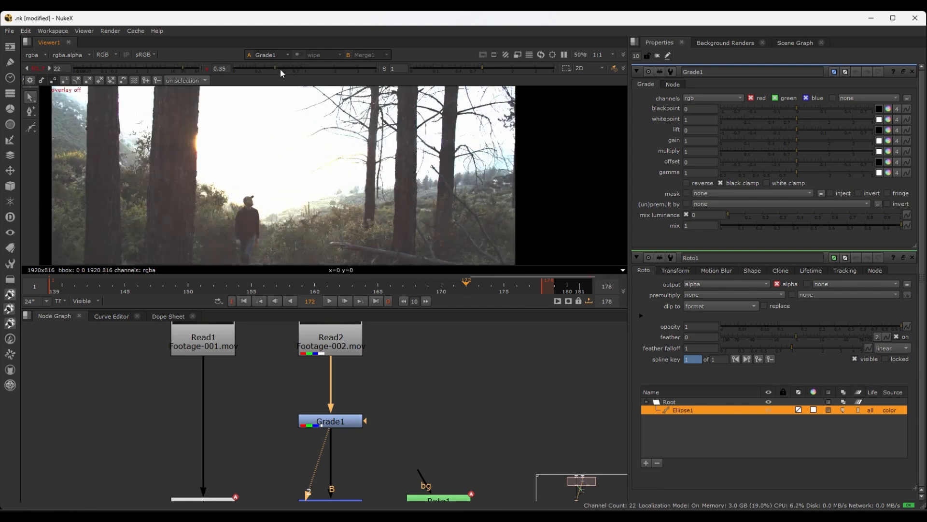
{"action": "mouse_move", "coordinate": [279, 68]}
{"action": "left_mouse_down"}
{"action": "mouse_move", "coordinate": [301, 63]}
{"action": "mouse_move", "coordinate": [278, 57]}
{"action": "left_mouse_up"}
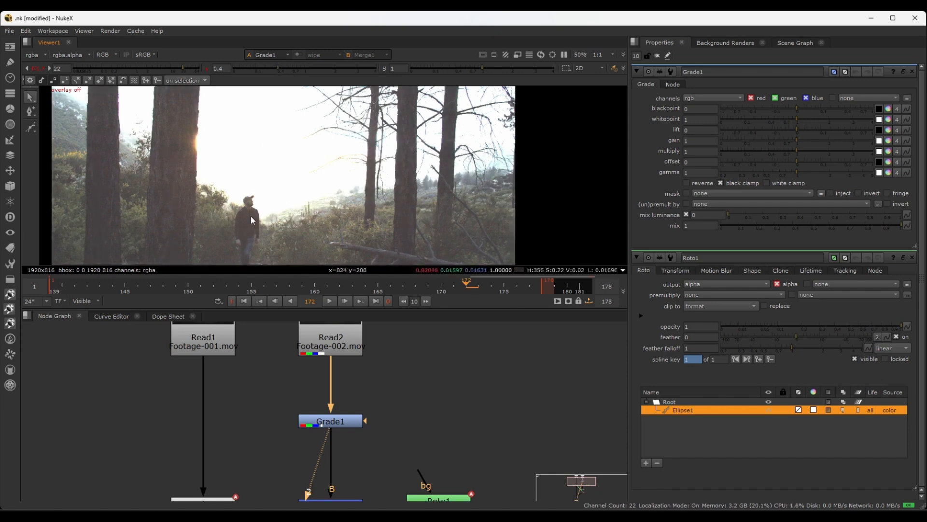
Close Roto1's properties and inspect the thick dark tree trunk at the far side of the man for its darkest area
{"action": "middle_click_drag", "start_coordinate": [271, 224], "coordinate": [255, 196]}
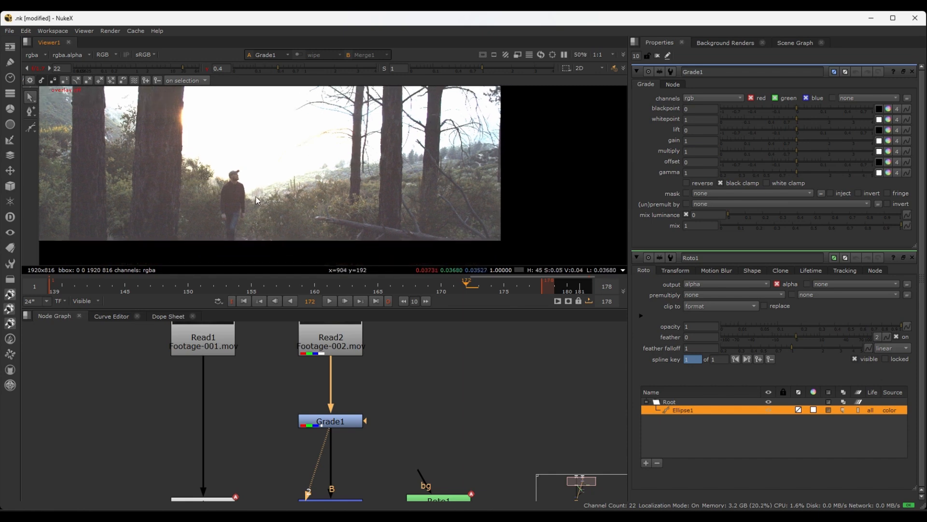
{"action": "scroll", "coordinate": [365, 213], "scroll_direction": "up", "scroll_amount": 2}
{"action": "scroll", "coordinate": [398, 213], "scroll_direction": "up", "scroll_amount": 2}
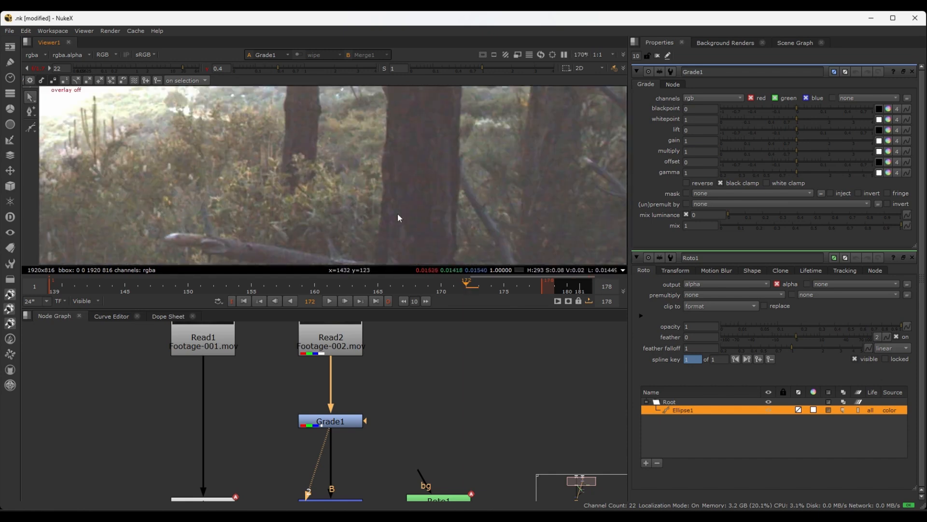
{"action": "middle_click_drag", "start_coordinate": [398, 214], "coordinate": [288, 197]}
{"action": "scroll", "coordinate": [343, 184], "scroll_direction": "down", "scroll_amount": 1}
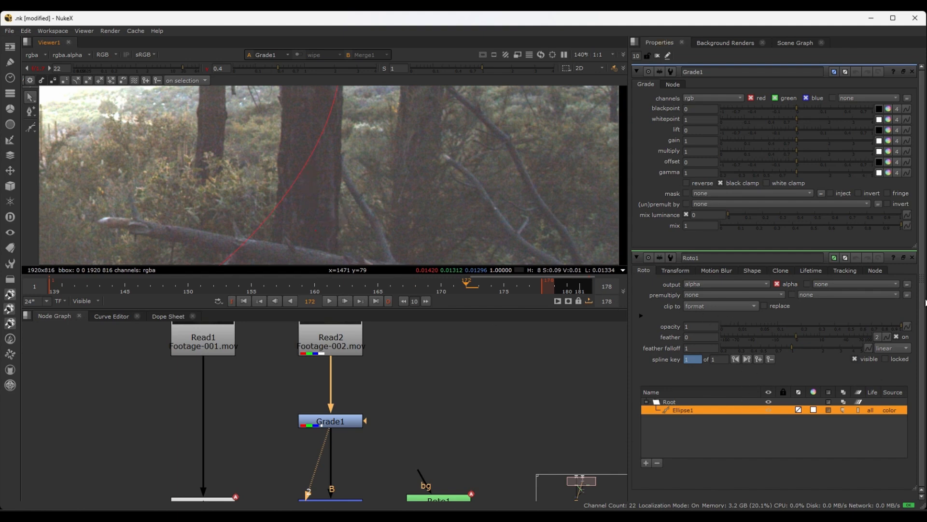
{"action": "left_click", "coordinate": [912, 257]}
{"action": "scroll", "coordinate": [327, 223], "scroll_direction": "up", "scroll_amount": 3}
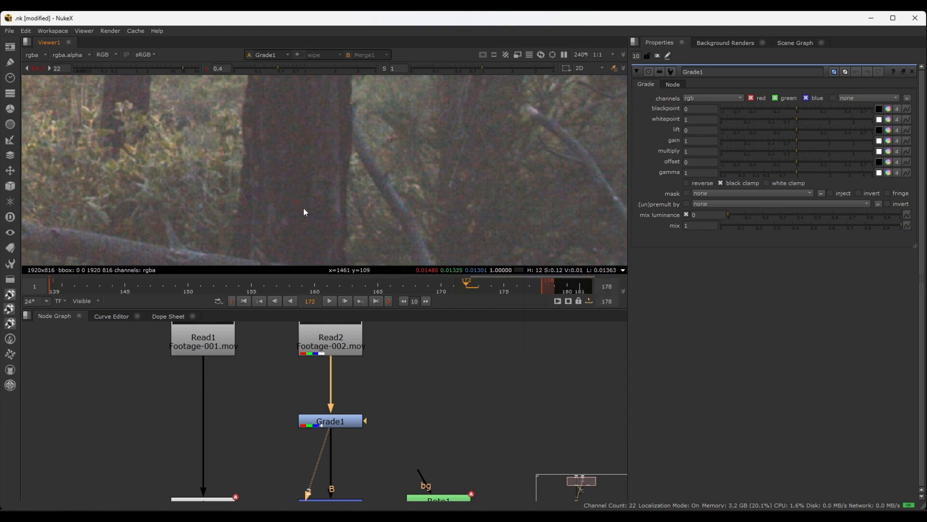
{"action": "scroll", "coordinate": [358, 213], "scroll_direction": "down", "scroll_amount": 3}
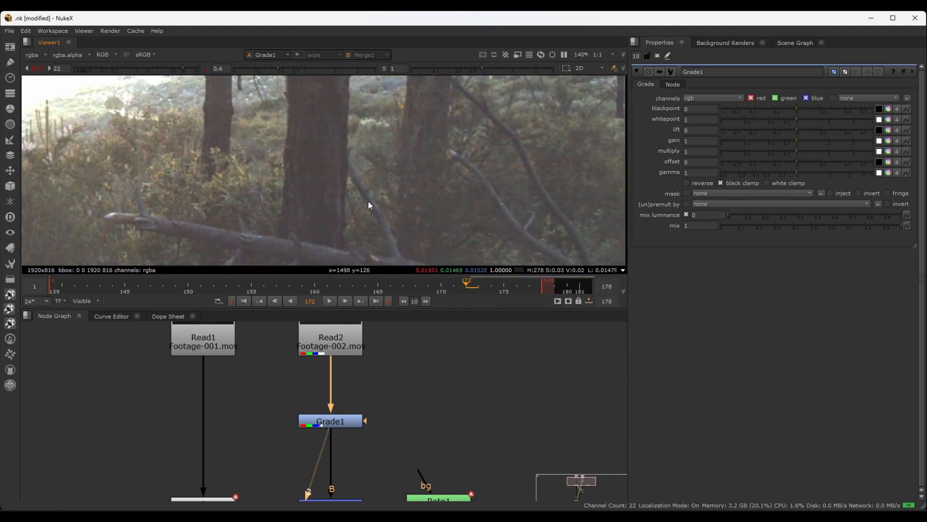
{"action": "scroll", "coordinate": [331, 216], "scroll_direction": "up", "scroll_amount": 1}
{"action": "scroll", "coordinate": [331, 221], "scroll_direction": "up", "scroll_amount": 2}
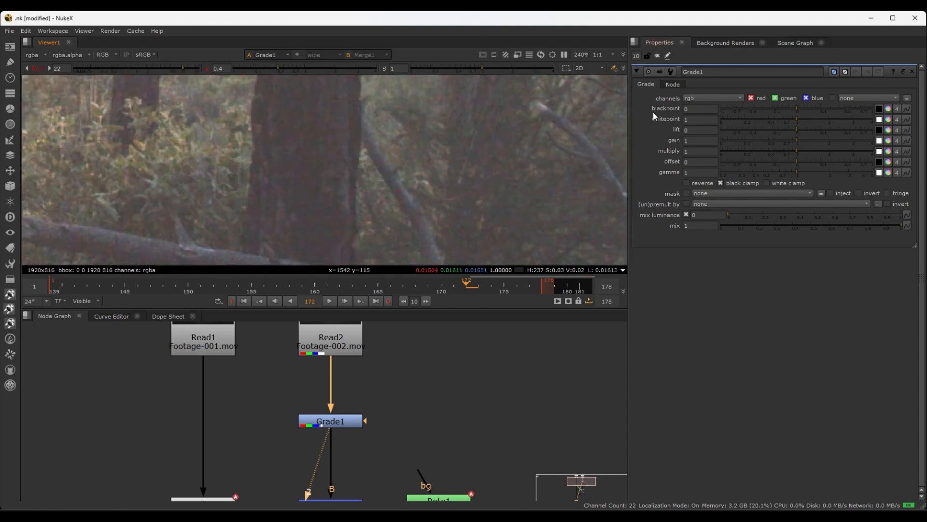
Activate Grade1's blackpoint colour picker and try sampling the dark trunk while viewing Grade1's own output
{"action": "left_click", "coordinate": [880, 110]}
{"action": "left_click_drag", "start_coordinate": [321, 218], "coordinate": [476, 173], "text": "ctrl"}
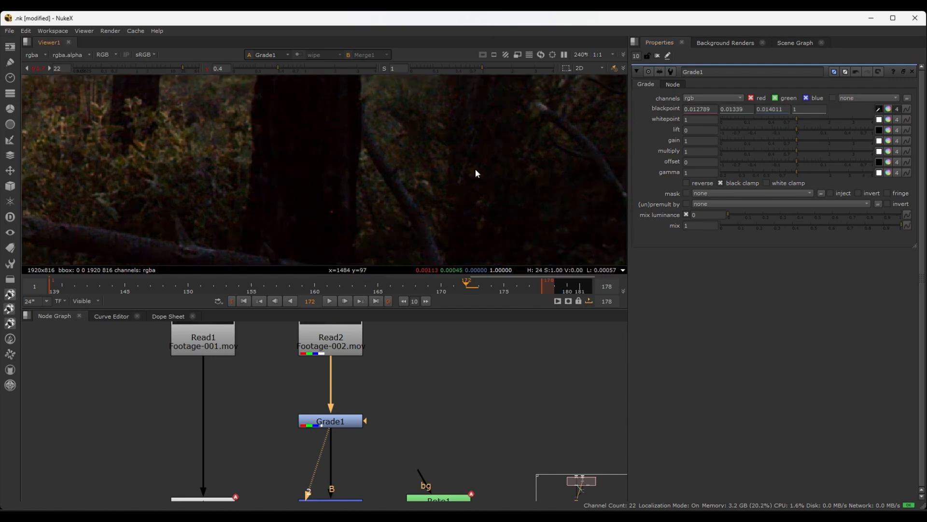
{"action": "key", "text": "ctrl+z"}
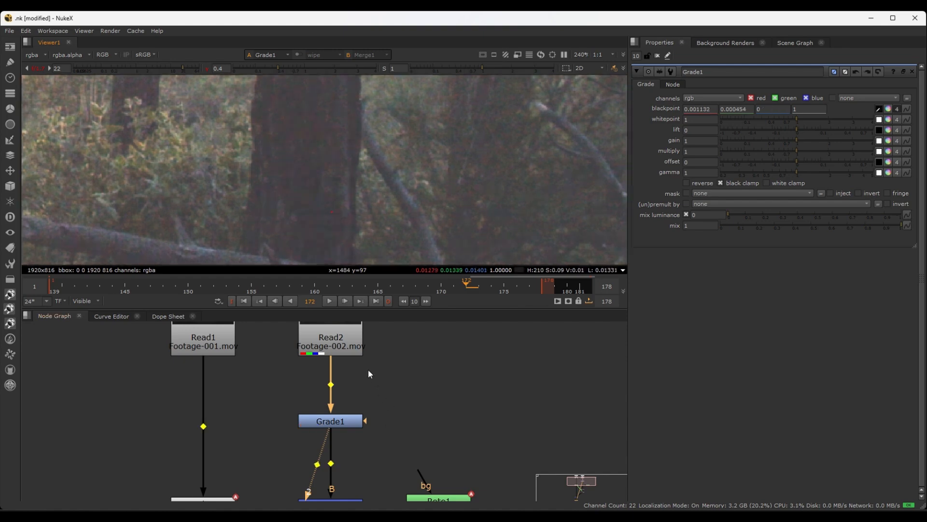
Connect Read2 to the viewer's third input and show Read2 instead of Grade1
{"action": "left_click", "coordinate": [326, 345]}
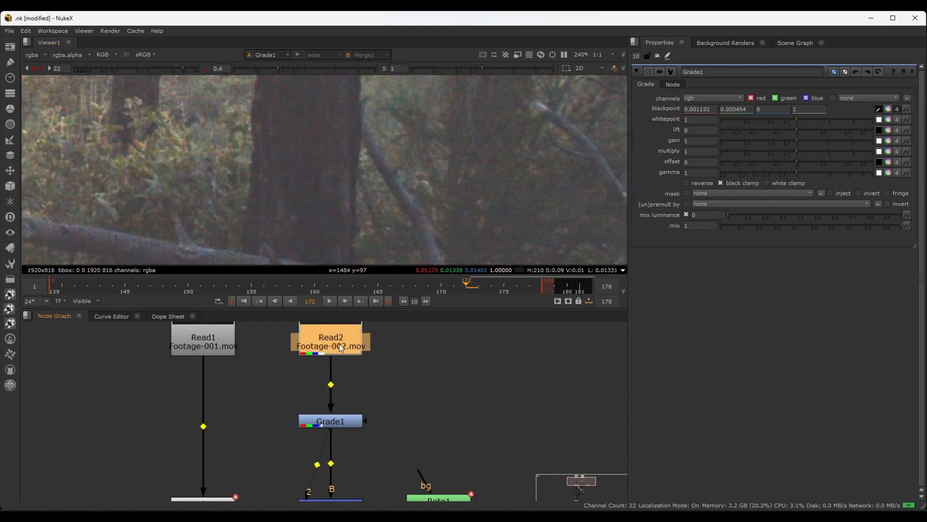
{"action": "key", "text": "ctrl+z"}
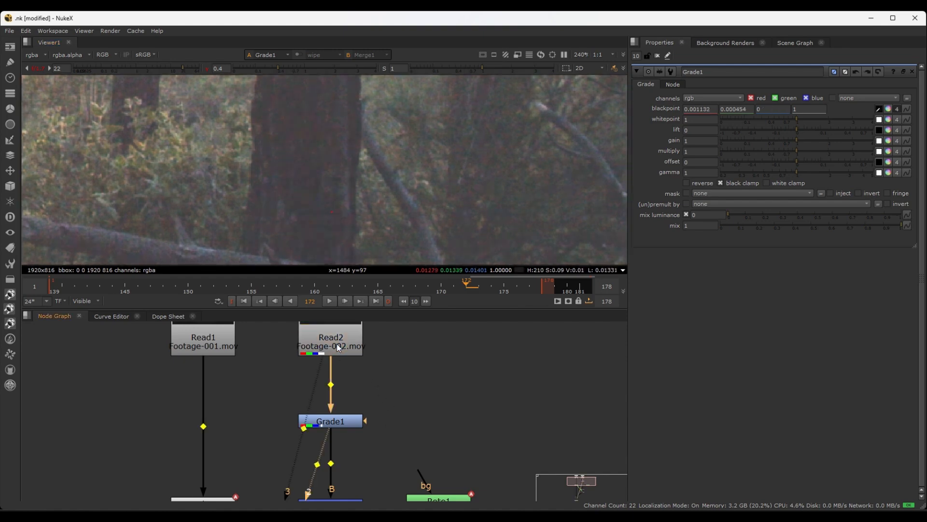
{"action": "key", "text": "ctrl+z"}
{"action": "key", "text": "ctrl+z"}
{"action": "key", "text": "ctrl+z"}
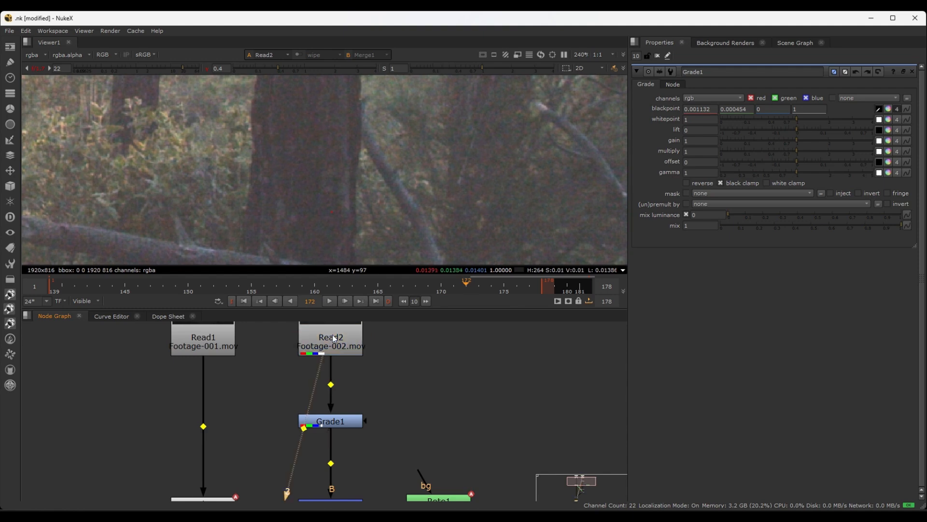
Sample Grade1's blackpoint from a 7x16 pixel region on the dark trunk in Read2, producing 0.014373, 0.013523 and 0.013508
{"action": "scroll", "coordinate": [315, 217], "scroll_direction": "up", "scroll_amount": 2}
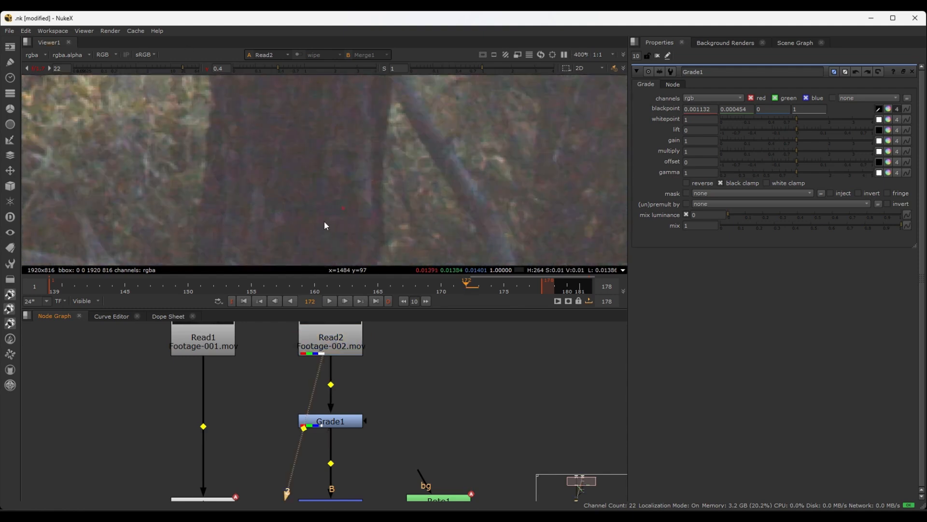
{"action": "left_click", "coordinate": [291, 178], "text": "ctrl"}
{"action": "scroll", "coordinate": [304, 179], "scroll_direction": "down", "scroll_amount": 2}
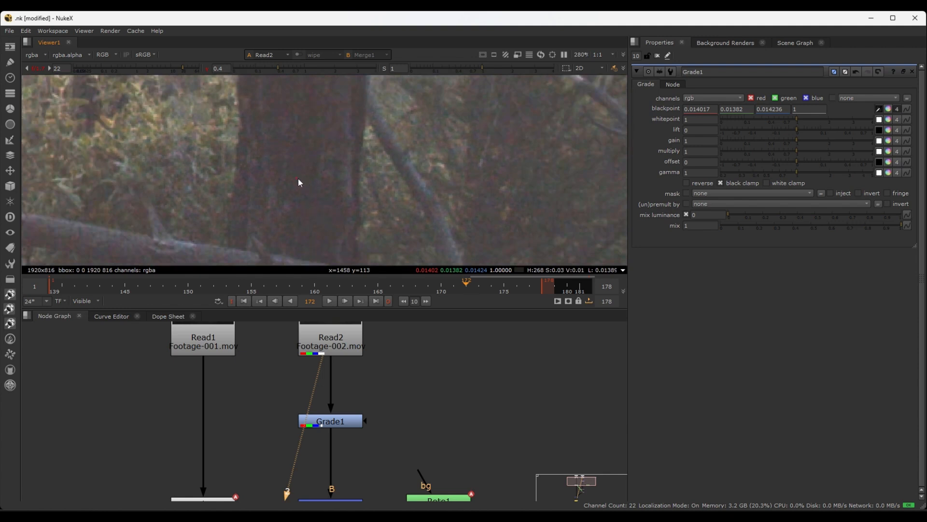
{"action": "left_click_drag", "start_coordinate": [301, 200], "coordinate": [310, 226], "text": "ctrl+shift"}
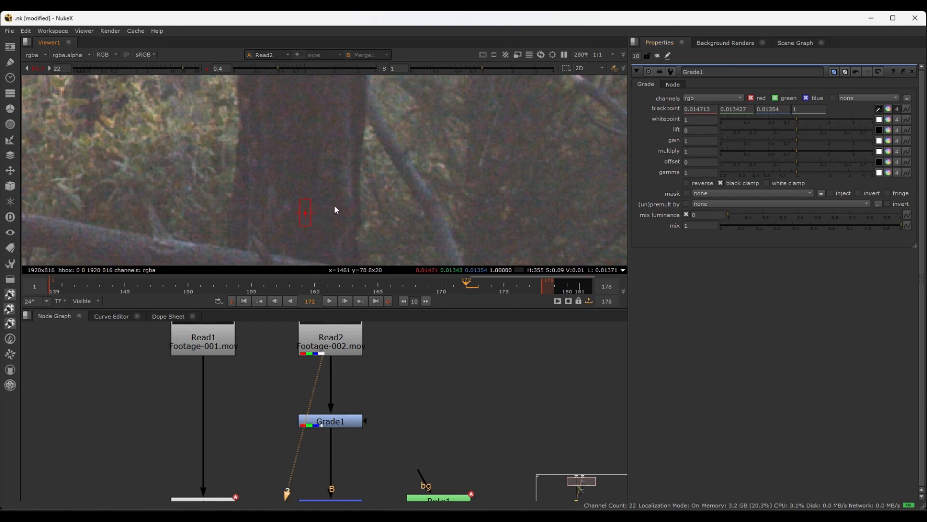
{"action": "scroll", "coordinate": [395, 211], "scroll_direction": "down", "scroll_amount": 3}
{"action": "scroll", "coordinate": [391, 210], "scroll_direction": "up", "scroll_amount": 3}
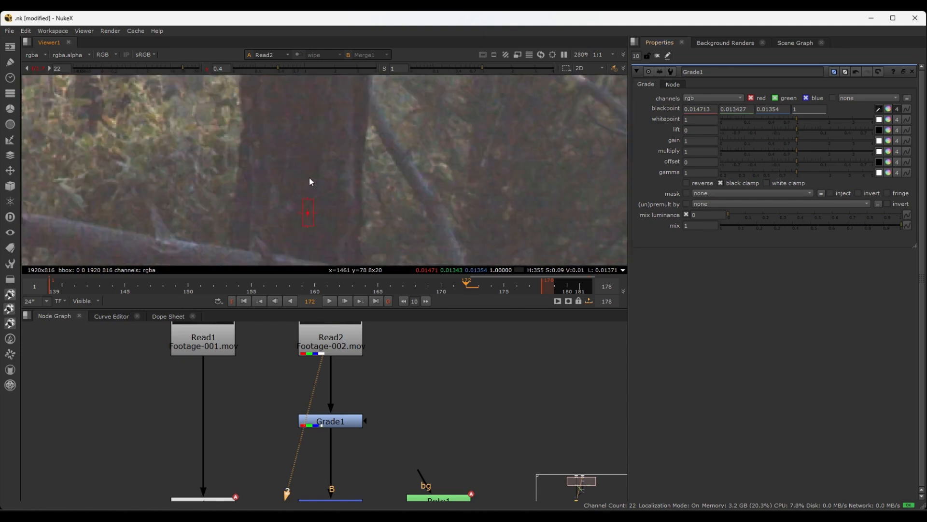
{"action": "left_click_drag", "start_coordinate": [300, 170], "coordinate": [311, 192], "text": "ctrl+shift"}
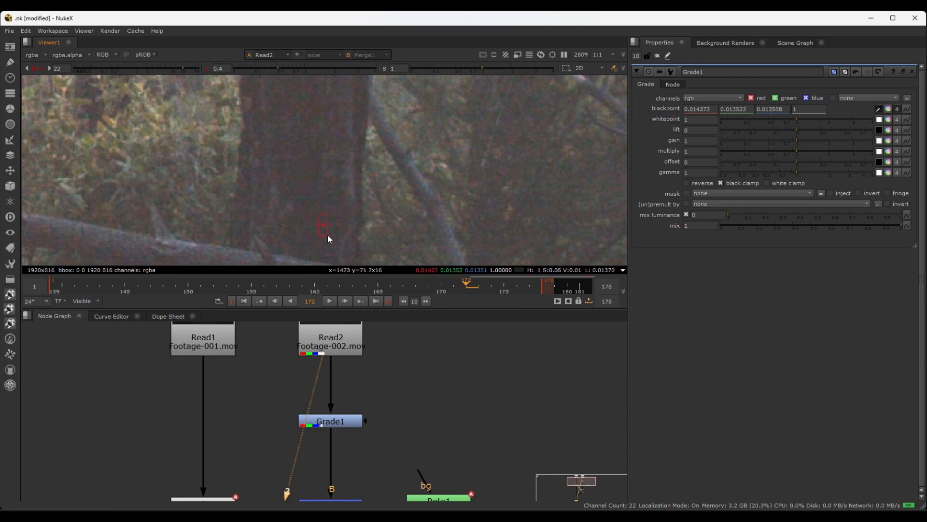
Try sampling Grade1's blackpoint on the two dark trunks on the man's near side in Read2
{"action": "scroll", "coordinate": [326, 234], "scroll_direction": "down", "scroll_amount": 4}
{"action": "middle_click_drag", "start_coordinate": [206, 173], "coordinate": [424, 231]}
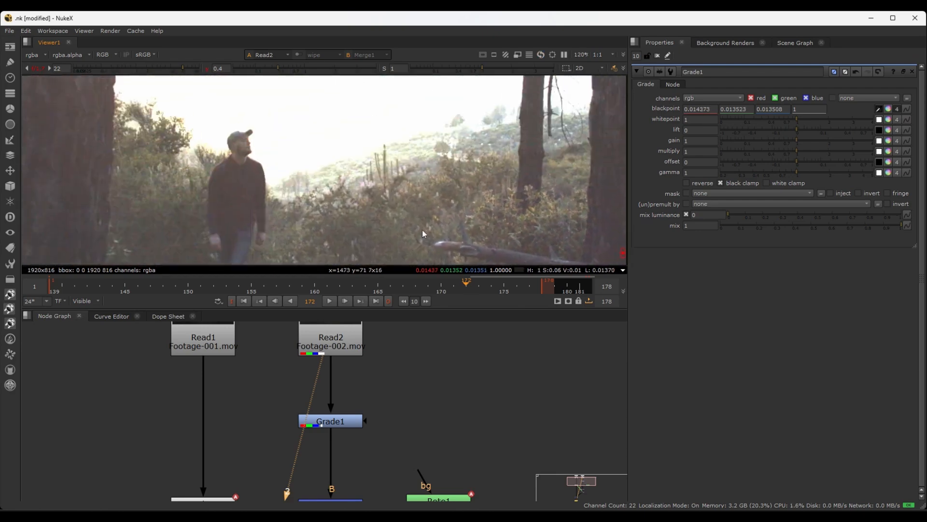
{"action": "middle_click_drag", "start_coordinate": [138, 158], "coordinate": [457, 131]}
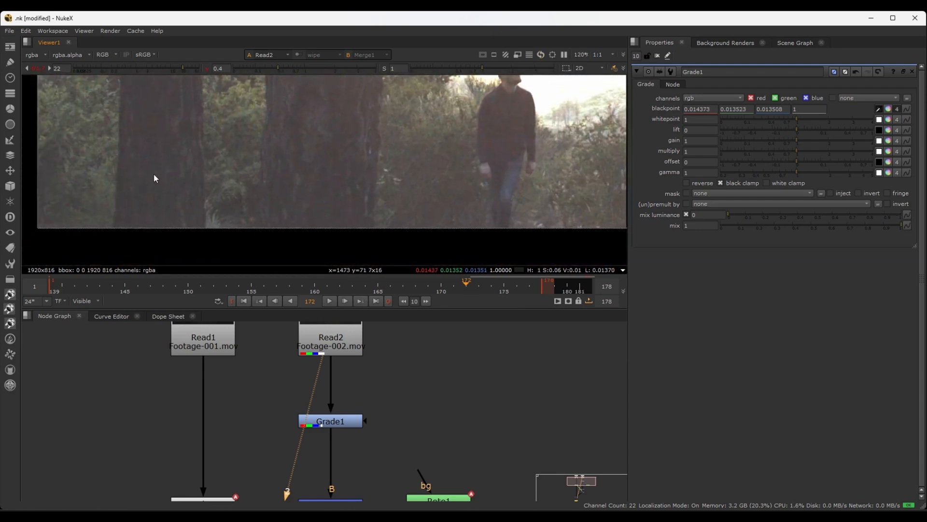
{"action": "left_click_drag", "start_coordinate": [154, 175], "coordinate": [159, 190], "text": "ctrl+shift"}
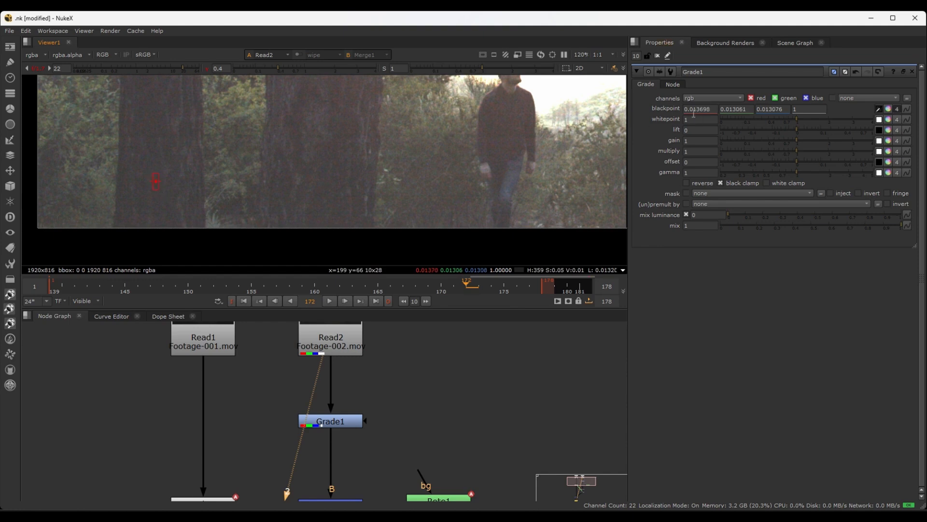
{"action": "left_click_drag", "start_coordinate": [316, 185], "coordinate": [325, 199], "text": "ctrl+shift"}
Sample Grade1's blackpoint from an 8x25 pixel region at the far trunk's base in Read2, producing 0.014268, 0.013428 and 0.013491
{"action": "middle_click_drag", "start_coordinate": [320, 206], "coordinate": [257, 206]}
{"action": "middle_click_drag", "start_coordinate": [381, 167], "coordinate": [151, 166]}
{"action": "middle_click_drag", "start_coordinate": [541, 165], "coordinate": [289, 184]}
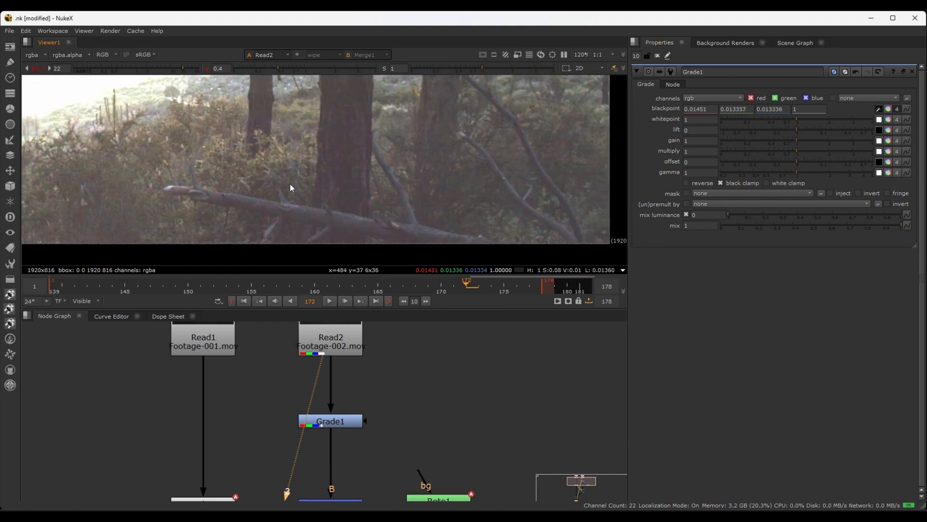
{"action": "scroll", "coordinate": [381, 221], "scroll_direction": "up", "scroll_amount": 3}
{"action": "left_click_drag", "start_coordinate": [361, 207], "coordinate": [369, 231], "text": "ctrl+shift"}
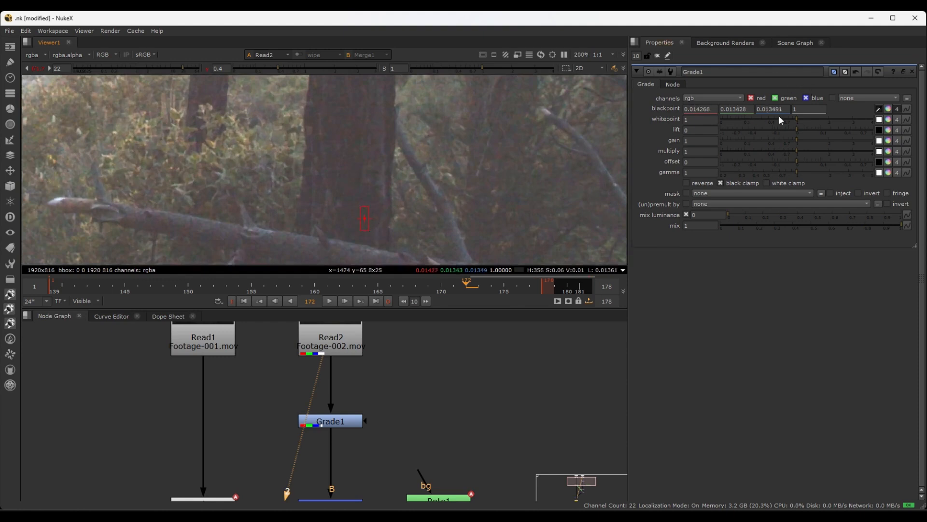
Activate Grade1's whitepoint colour picker and lower the viewer gain to 17 while searching Read2 for its brightest area
{"action": "scroll", "coordinate": [396, 186], "scroll_direction": "down", "scroll_amount": 1}
{"action": "middle_click_drag", "start_coordinate": [386, 181], "coordinate": [552, 181]}
{"action": "scroll", "coordinate": [486, 181], "scroll_direction": "down", "scroll_amount": 4}
{"action": "middle_click_drag", "start_coordinate": [440, 149], "coordinate": [471, 156]}
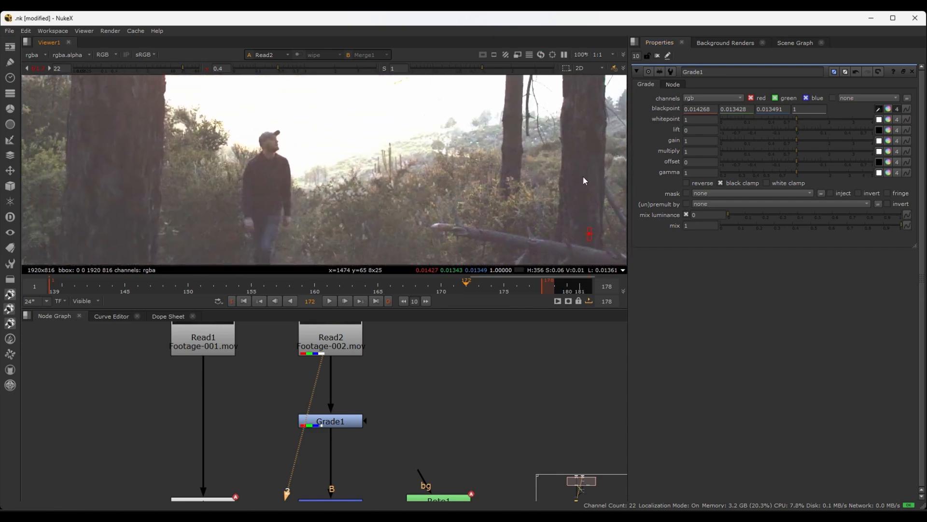
{"action": "scroll", "coordinate": [367, 160], "scroll_direction": "down", "scroll_amount": 3}
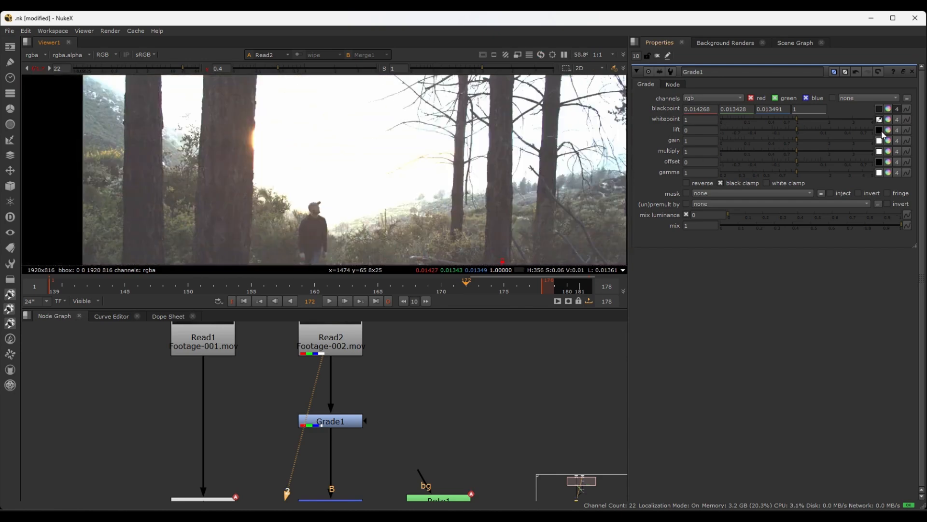
{"action": "scroll", "coordinate": [310, 151], "scroll_direction": "down", "scroll_amount": 5}
{"action": "scroll", "coordinate": [320, 155], "scroll_direction": "up", "scroll_amount": 3}
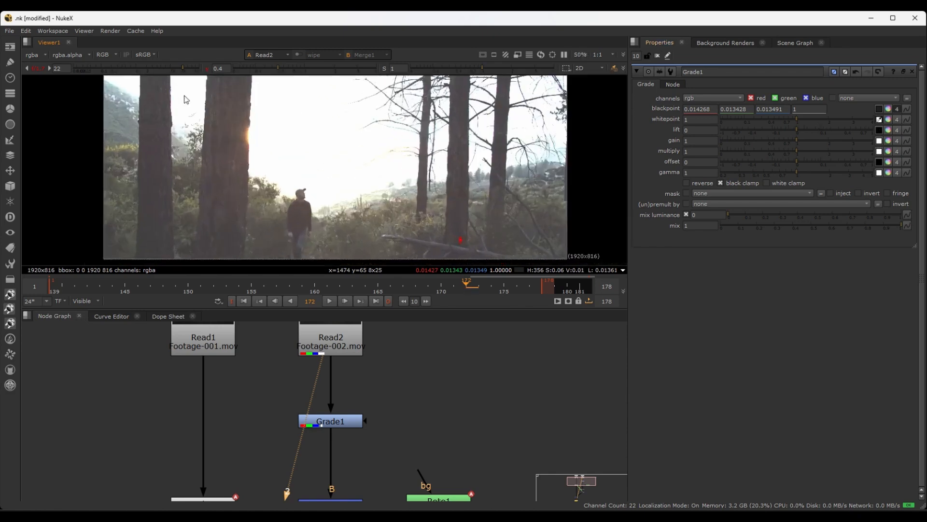
{"action": "scroll", "coordinate": [213, 126], "scroll_direction": "down", "scroll_amount": 1}
{"action": "middle_click_drag", "start_coordinate": [233, 113], "coordinate": [220, 127]}
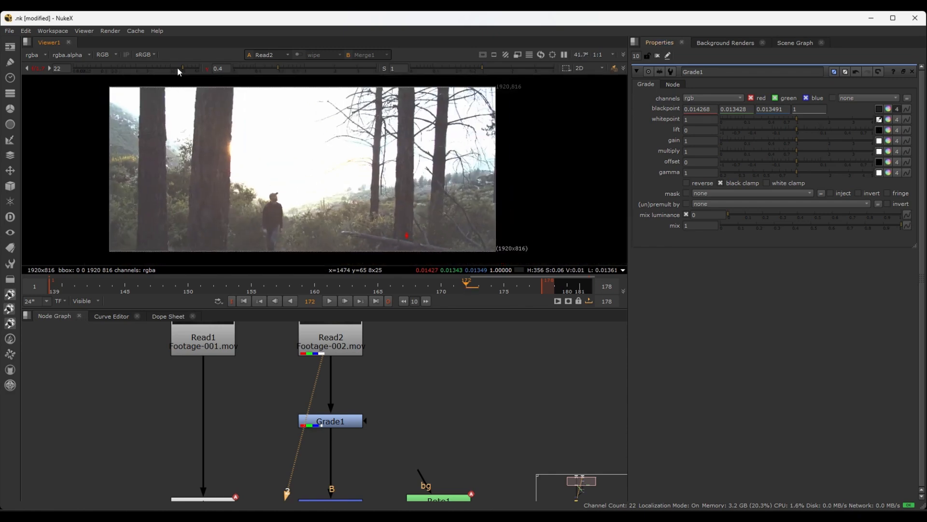
{"action": "mouse_move", "coordinate": [178, 68]}
{"action": "left_mouse_down"}
{"action": "mouse_move", "coordinate": [151, 68]}
{"action": "mouse_move", "coordinate": [180, 67]}
{"action": "left_mouse_up"}
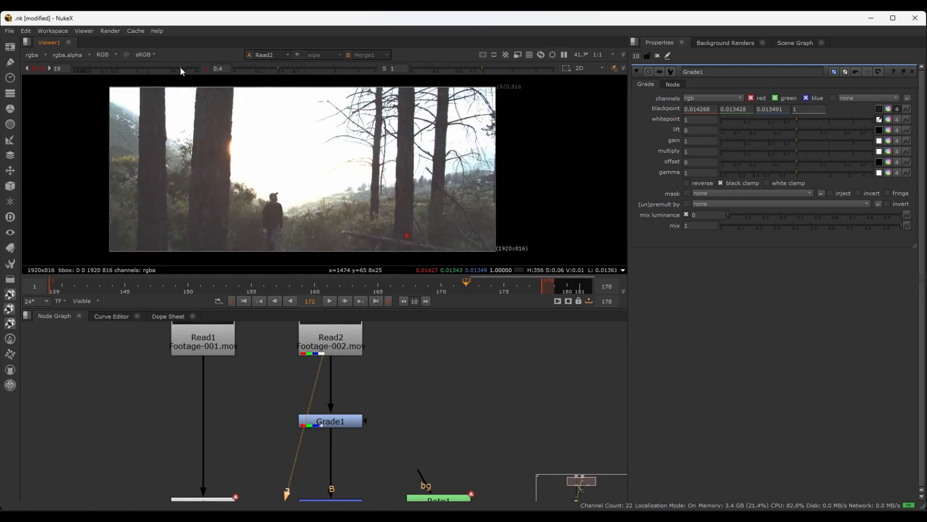
{"action": "scroll", "coordinate": [370, 384], "scroll_direction": "down", "scroll_amount": 1}
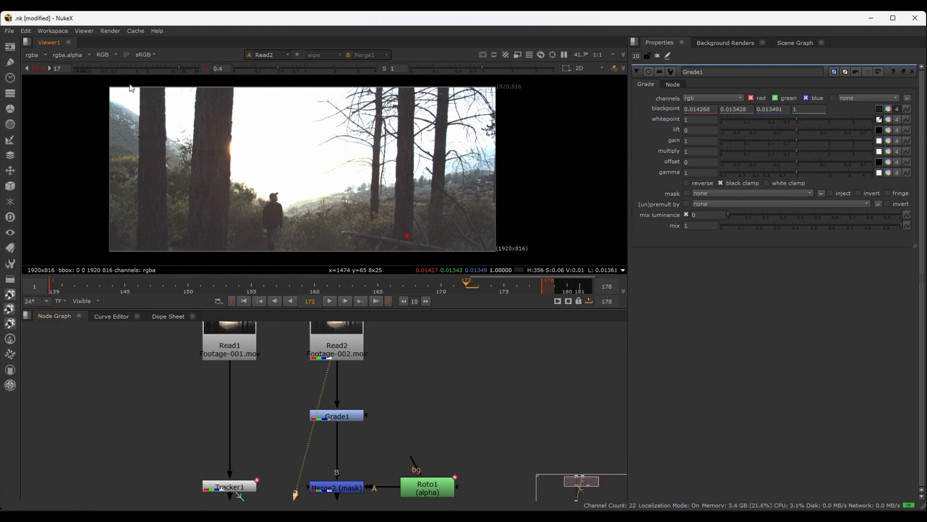
{"action": "scroll", "coordinate": [258, 213], "scroll_direction": "up", "scroll_amount": 4}
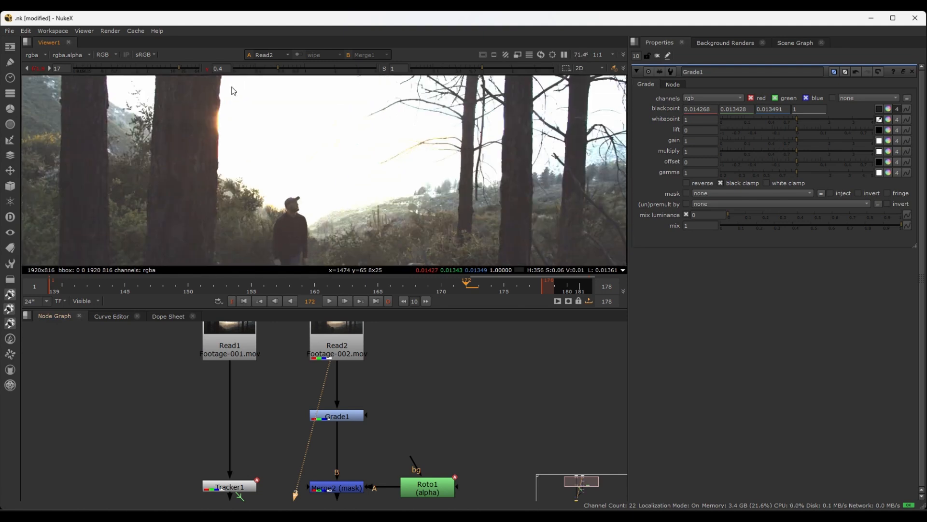
Reset the viewer gain and gamma, and darken Read2's display with gain 0.12 and gamma 0.78
{"action": "left_click", "coordinate": [207, 68]}
{"action": "left_click", "coordinate": [42, 68]}
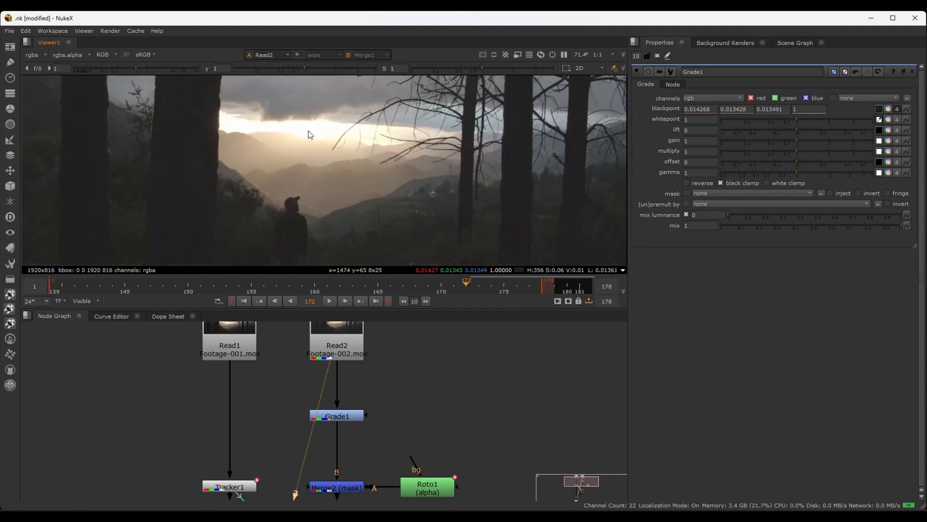
{"action": "middle_click_drag", "start_coordinate": [308, 125], "coordinate": [306, 173]}
{"action": "left_click", "coordinate": [133, 68]}
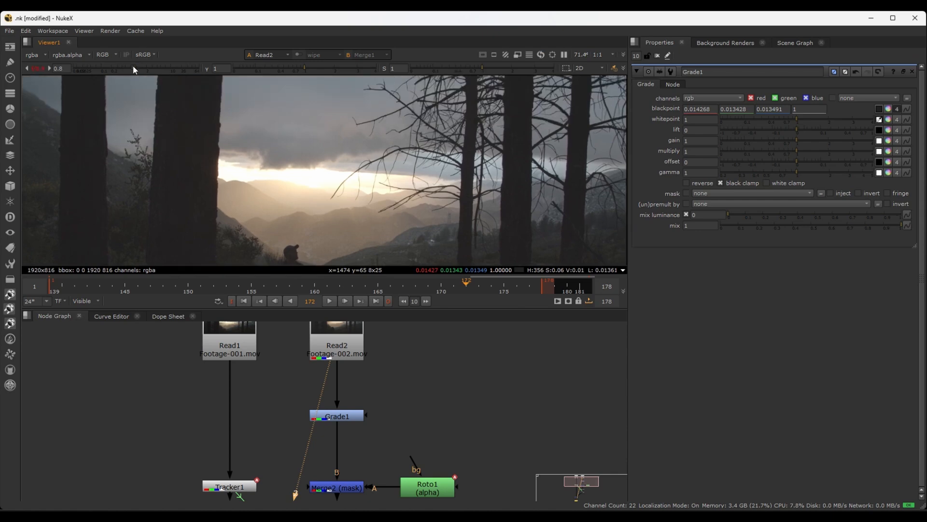
{"action": "mouse_move", "coordinate": [297, 69]}
{"action": "left_mouse_down"}
{"action": "mouse_move", "coordinate": [335, 67]}
{"action": "mouse_move", "coordinate": [297, 67]}
{"action": "left_mouse_up"}
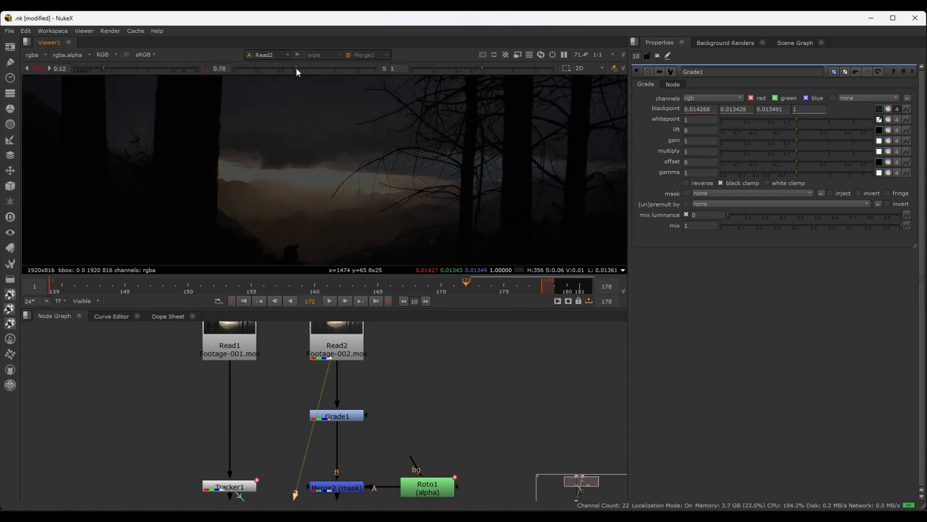
Sample Grade1's whitepoint from a single pixel in Read2's bright sky strip below the clouds, producing 0.997576, 0.996884 and 0.99768
{"action": "scroll", "coordinate": [319, 184], "scroll_direction": "up", "scroll_amount": 5}
{"action": "scroll", "coordinate": [297, 181], "scroll_direction": "up", "scroll_amount": 2}
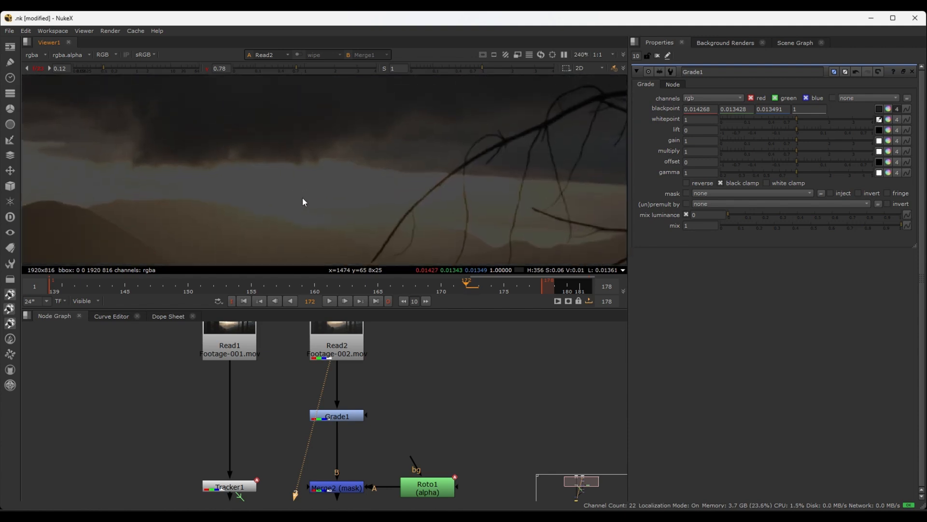
{"action": "scroll", "coordinate": [301, 199], "scroll_direction": "down", "scroll_amount": 1}
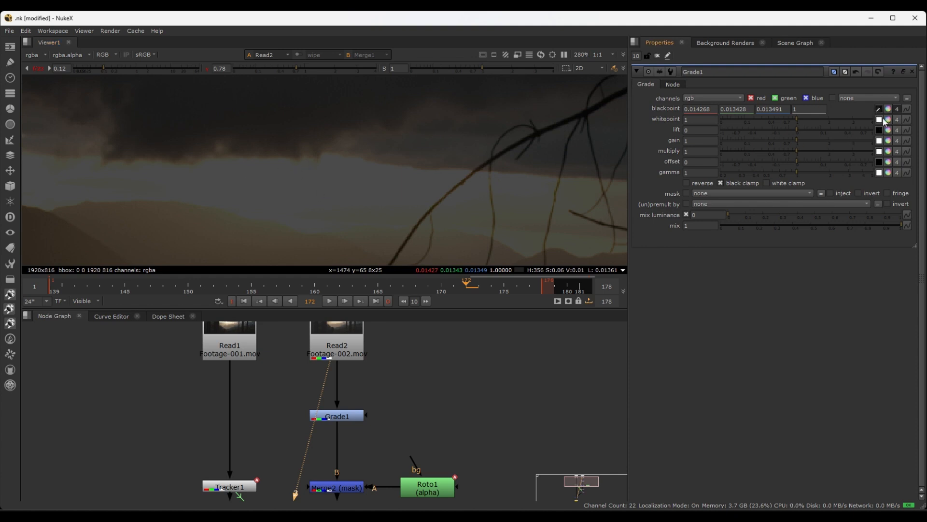
{"action": "left_click", "coordinate": [290, 167], "text": "ctrl"}
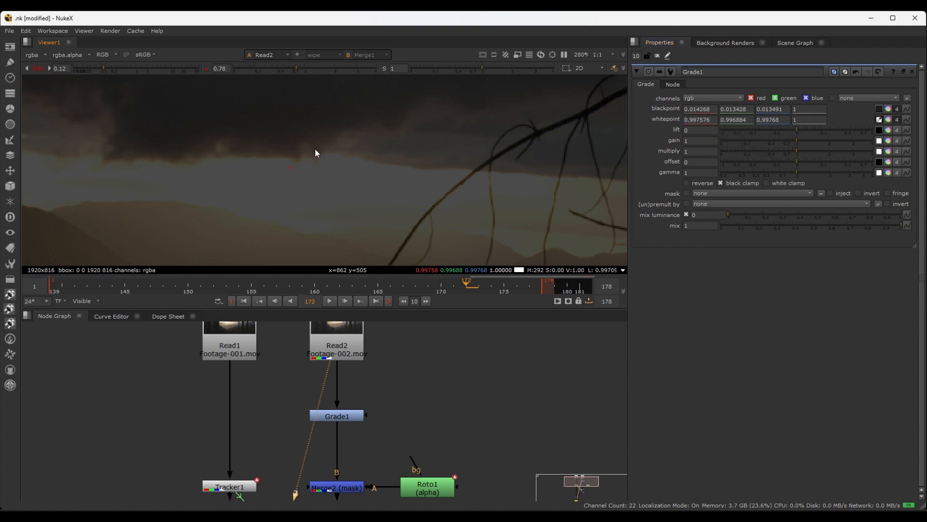
{"action": "scroll", "coordinate": [299, 190], "scroll_direction": "down", "scroll_amount": 5}
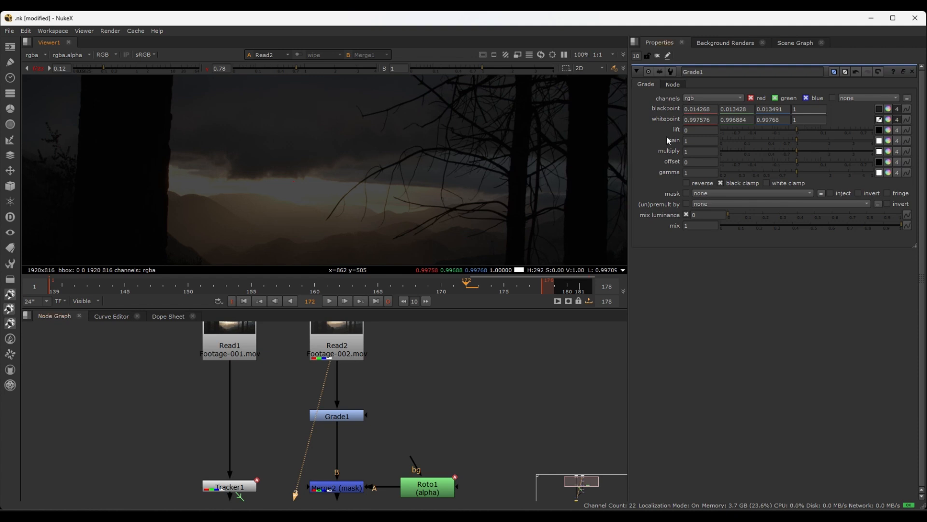
Show Read1 through the viewer's first input and reset the viewer gamma and gain to 1
{"action": "scroll", "coordinate": [447, 430], "scroll_direction": "down", "scroll_amount": 2}
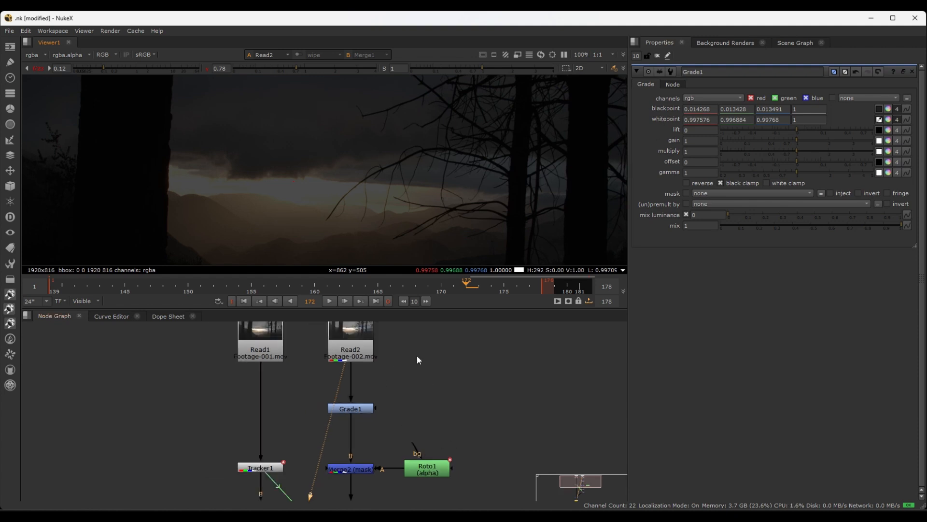
{"action": "left_click", "coordinate": [251, 348]}
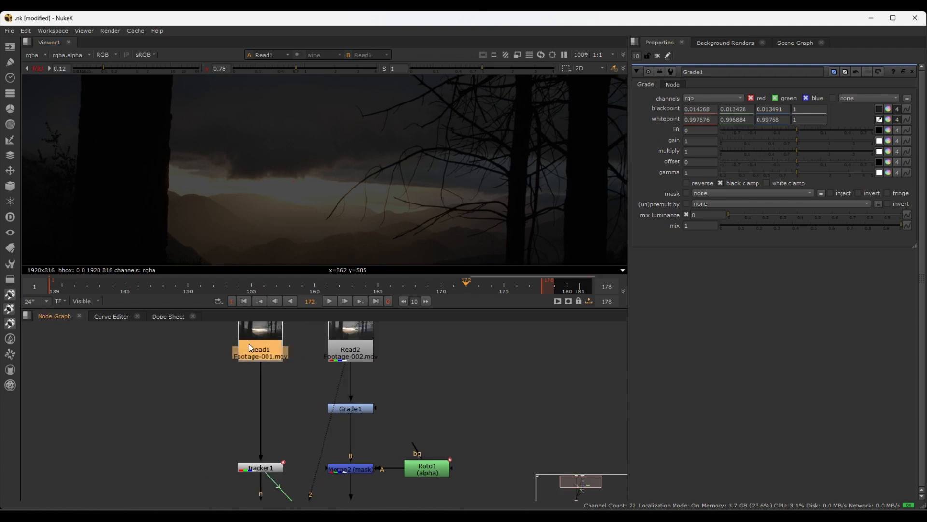
{"action": "key", "text": "1"}
{"action": "scroll", "coordinate": [253, 192], "scroll_direction": "down", "scroll_amount": 1}
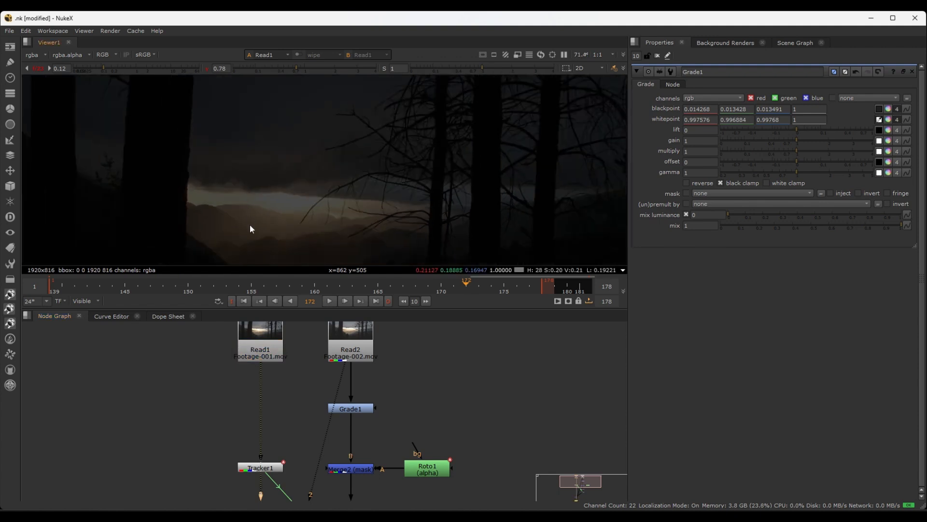
{"action": "middle_click_drag", "start_coordinate": [250, 224], "coordinate": [301, 155]}
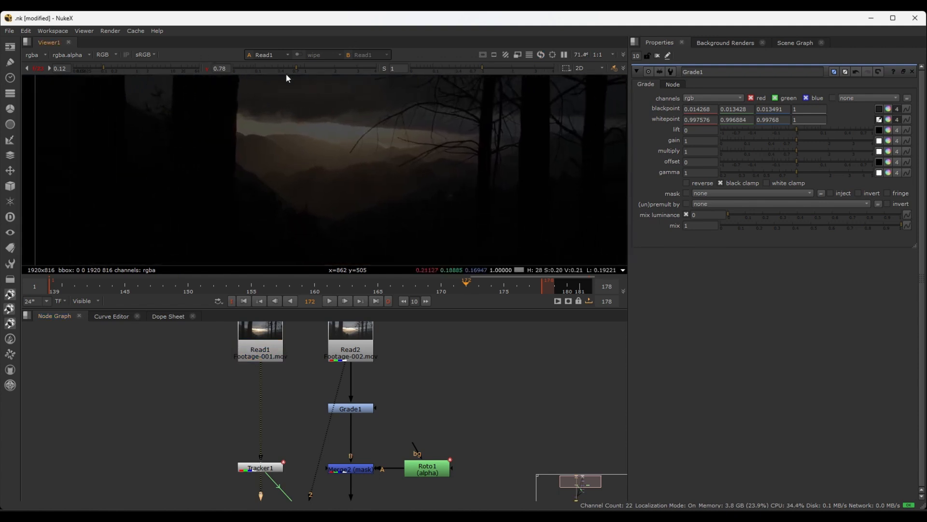
{"action": "left_click", "coordinate": [207, 68]}
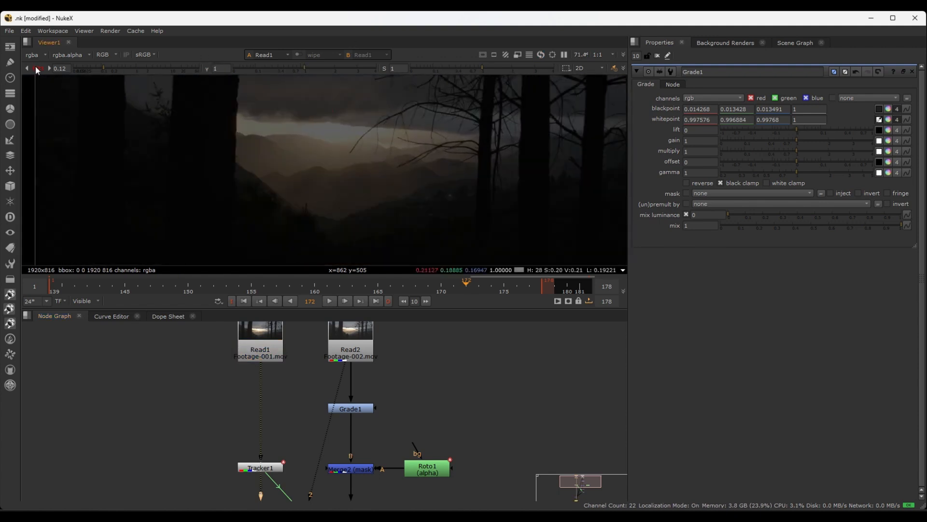
{"action": "left_click", "coordinate": [36, 69]}
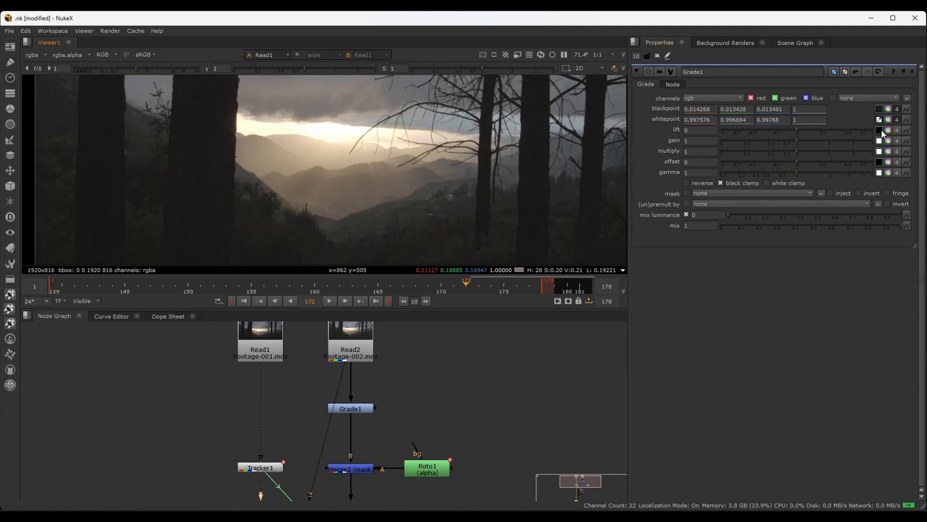
With viewer gain 11 and gamma 0.92, sample Grade1's lift from a 12x26 region on Read1's dark trunk, producing 0.008664, 0.007971 and 0.007859
{"action": "middle_click_drag", "start_coordinate": [219, 202], "coordinate": [108, 158]}
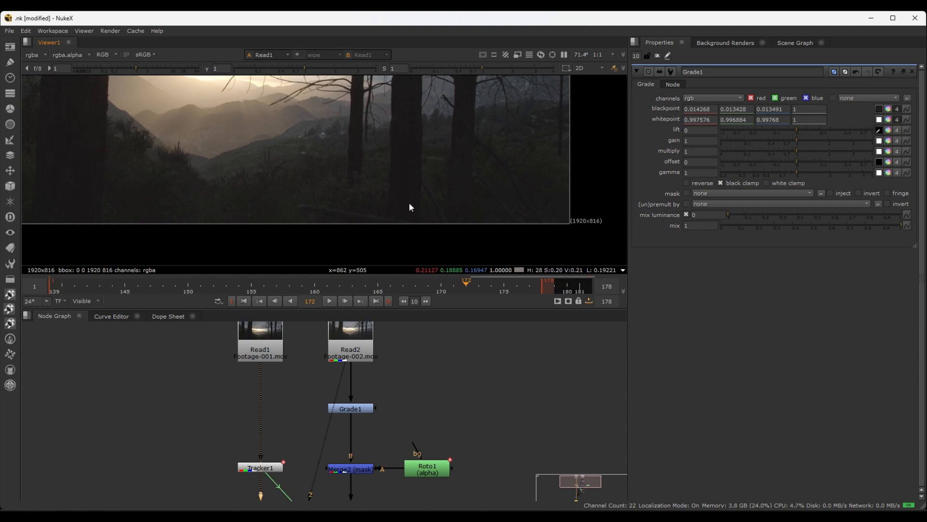
{"action": "left_click_drag", "start_coordinate": [148, 68], "coordinate": [173, 71]}
{"action": "left_click_drag", "start_coordinate": [304, 71], "coordinate": [302, 70]}
{"action": "scroll", "coordinate": [431, 217], "scroll_direction": "up", "scroll_amount": 5}
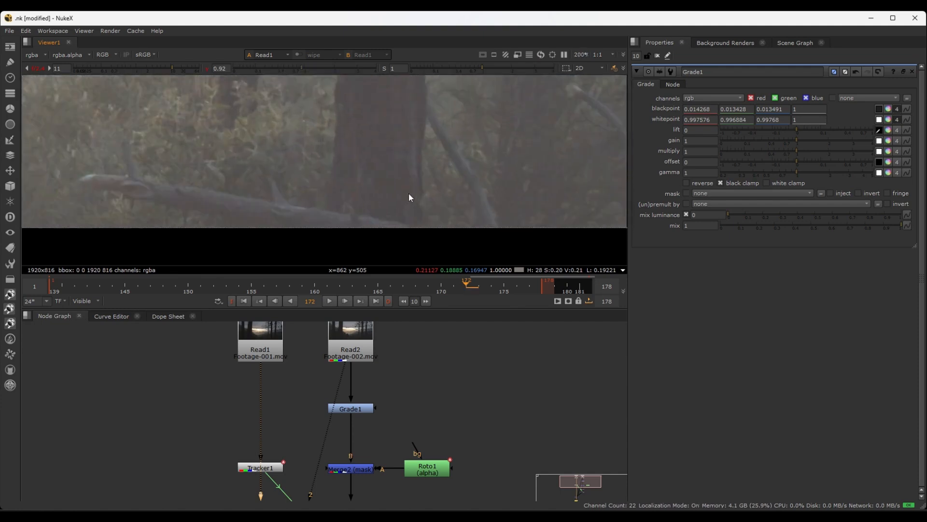
{"action": "mouse_move", "coordinate": [385, 176]}
{"action": "left_mouse_down", "text": "ctrl+shift"}
{"action": "mouse_move", "coordinate": [391, 196]}
{"action": "mouse_move", "coordinate": [380, 174]}
{"action": "left_mouse_up", "text": "ctrl+shift"}
Activate Grade1's gain colour picker, reset the viewer gain and darken Read1's display to gain 0.16
{"action": "scroll", "coordinate": [507, 183], "scroll_direction": "down", "scroll_amount": 3}
{"action": "middle_click_drag", "start_coordinate": [207, 121], "coordinate": [359, 198]}
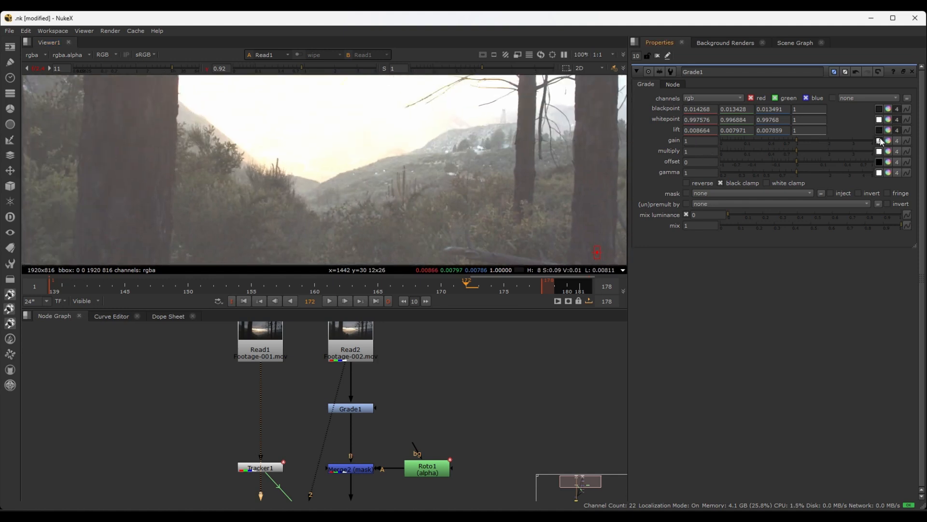
{"action": "scroll", "coordinate": [260, 179], "scroll_direction": "up", "scroll_amount": 2}
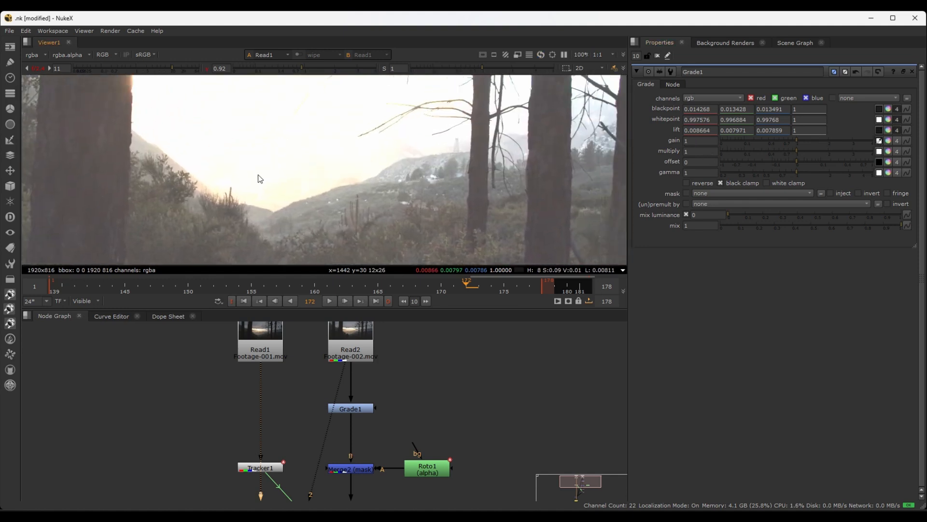
{"action": "left_click", "coordinate": [34, 71]}
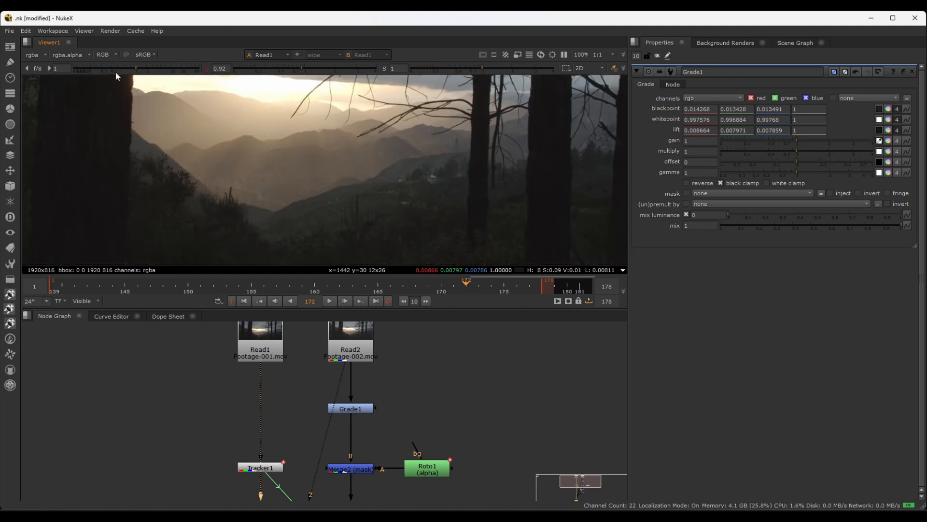
{"action": "left_click_drag", "start_coordinate": [132, 69], "coordinate": [110, 68]}
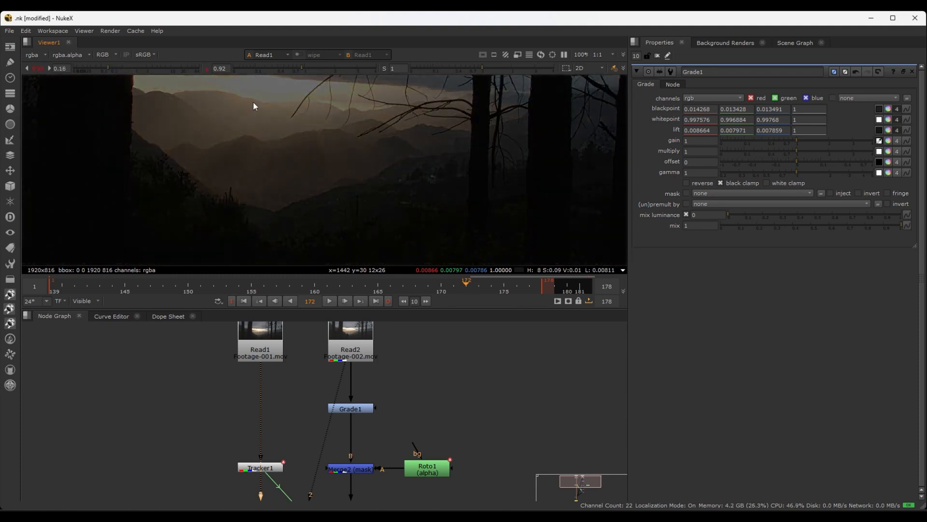
Sample Grade1's gain from a single pixel in Read1's bright sky below the clouds, producing 0.999688, 0.999619 and 1
{"action": "scroll", "coordinate": [264, 170], "scroll_direction": "up", "scroll_amount": 5}
{"action": "scroll", "coordinate": [276, 161], "scroll_direction": "up", "scroll_amount": 2}
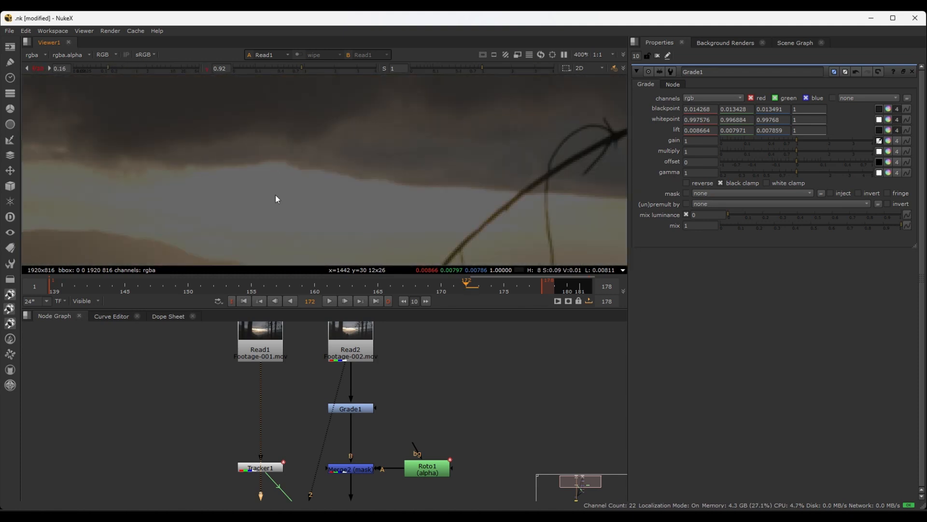
{"action": "left_click", "coordinate": [264, 180], "text": "ctrl"}
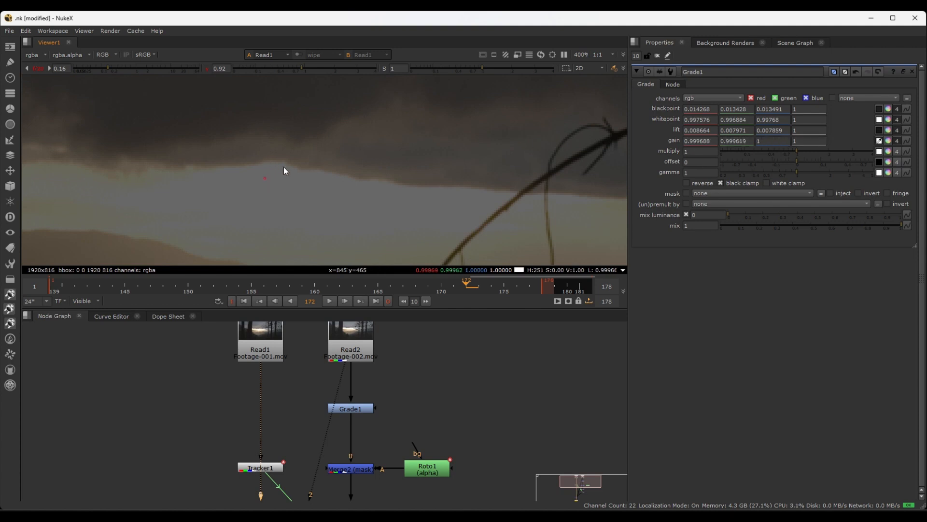
Show Merge1's composite through the viewer's first input and reset the viewer gamma and gain to 1
{"action": "scroll", "coordinate": [324, 201], "scroll_direction": "down", "scroll_amount": 9}
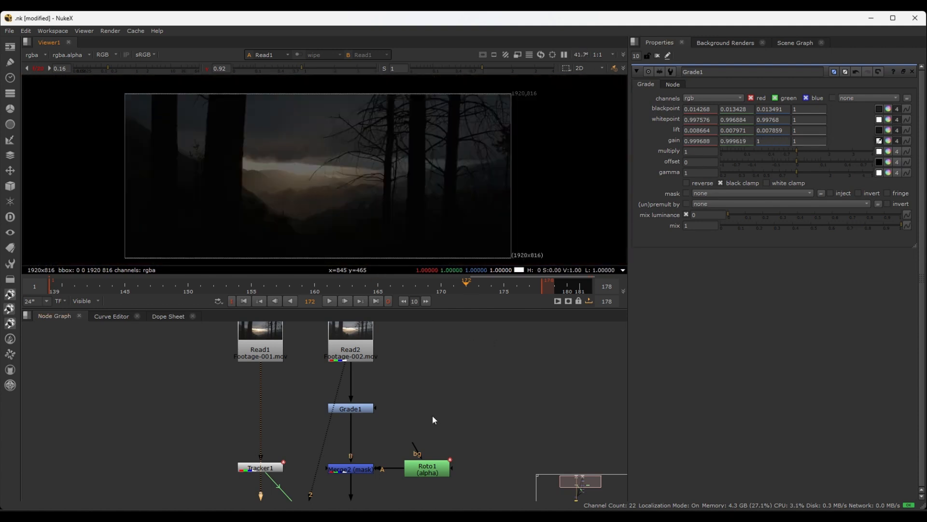
{"action": "left_click", "coordinate": [352, 407]}
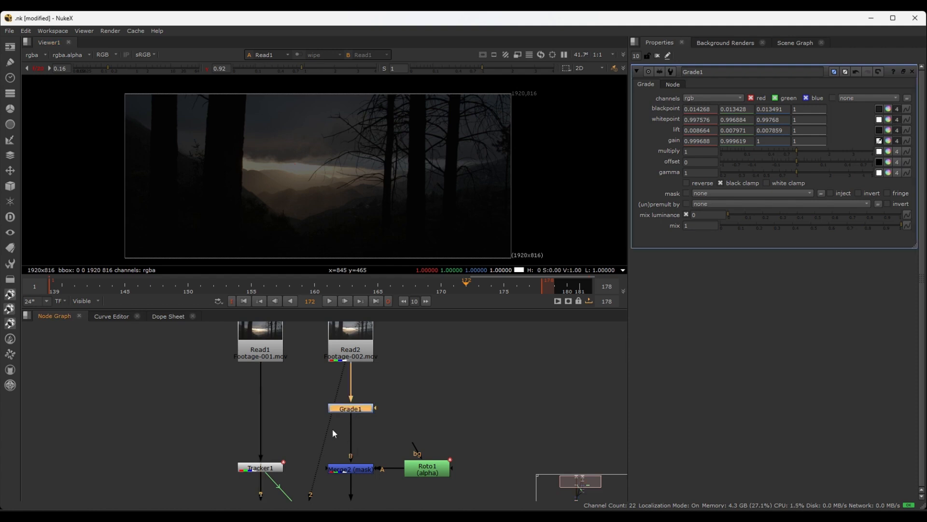
{"action": "scroll", "coordinate": [309, 338], "scroll_direction": "down", "scroll_amount": 5}
{"action": "left_click", "coordinate": [284, 423]}
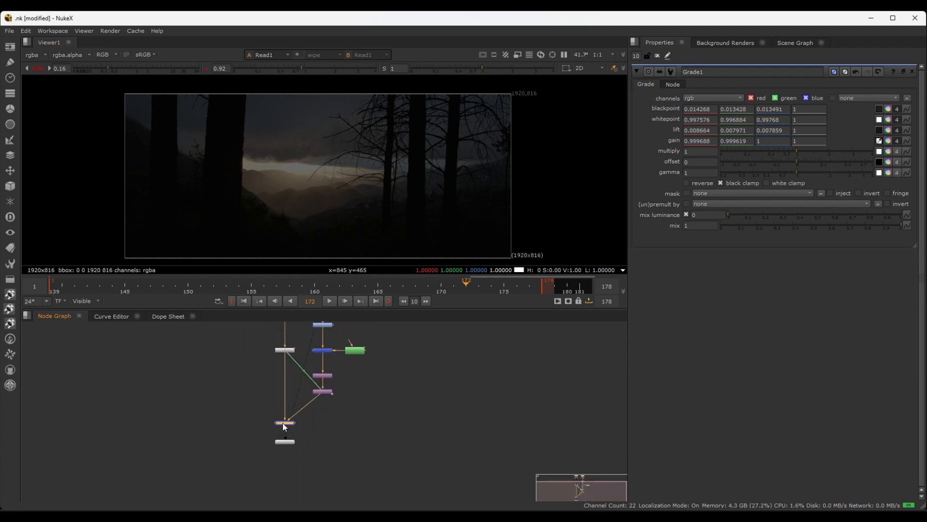
{"action": "key", "text": "1"}
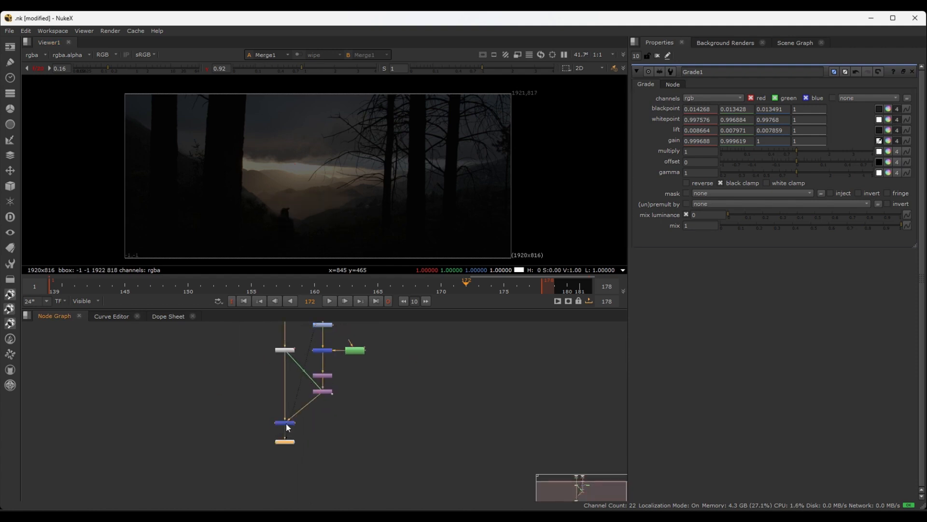
{"action": "left_click", "coordinate": [207, 69]}
{"action": "left_click", "coordinate": [39, 68]}
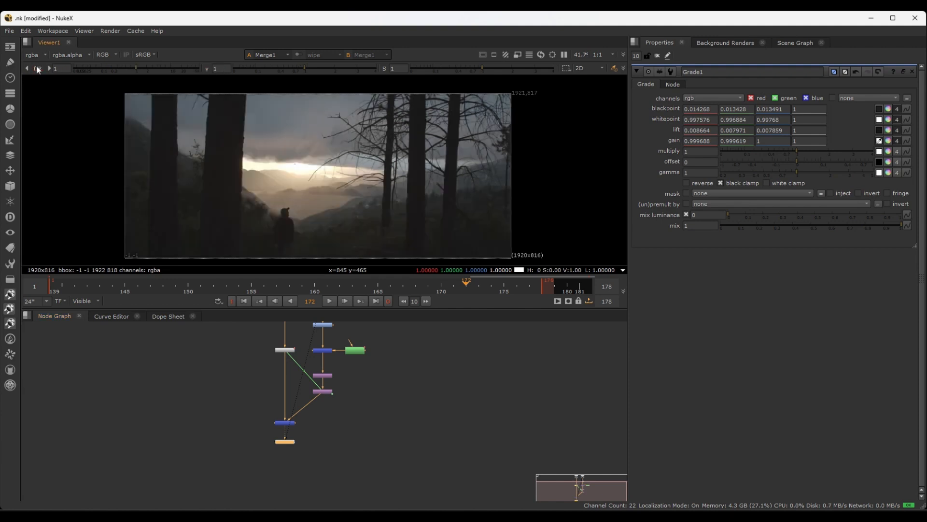
Collapse Grade1's gain to a single value for all channels and lower it to 0.82, checking the blend around the hills behind the man
{"action": "scroll", "coordinate": [292, 233], "scroll_direction": "up", "scroll_amount": 3}
{"action": "scroll", "coordinate": [234, 174], "scroll_direction": "down", "scroll_amount": 1}
{"action": "middle_click_drag", "start_coordinate": [233, 174], "coordinate": [100, 145]}
{"action": "scroll", "coordinate": [206, 172], "scroll_direction": "up", "scroll_amount": 3}
{"action": "scroll", "coordinate": [255, 189], "scroll_direction": "down", "scroll_amount": 3}
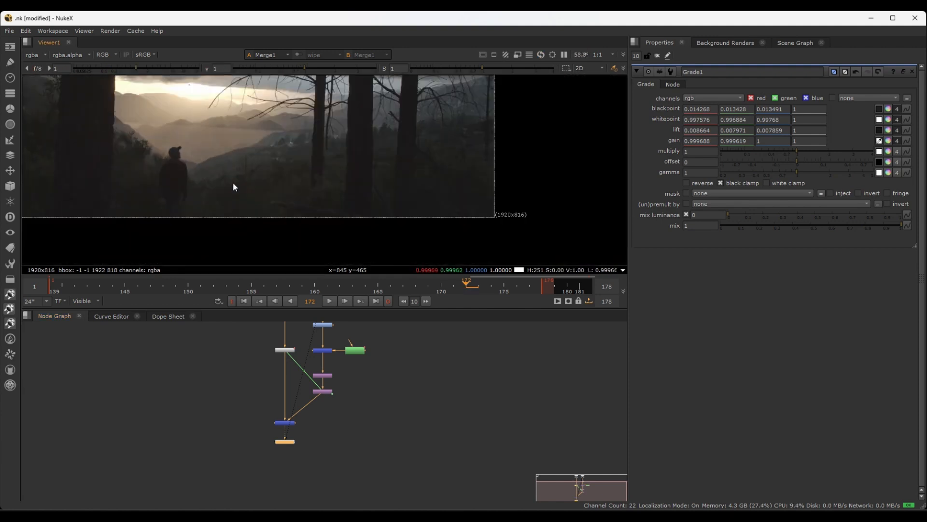
{"action": "scroll", "coordinate": [150, 173], "scroll_direction": "up", "scroll_amount": 4}
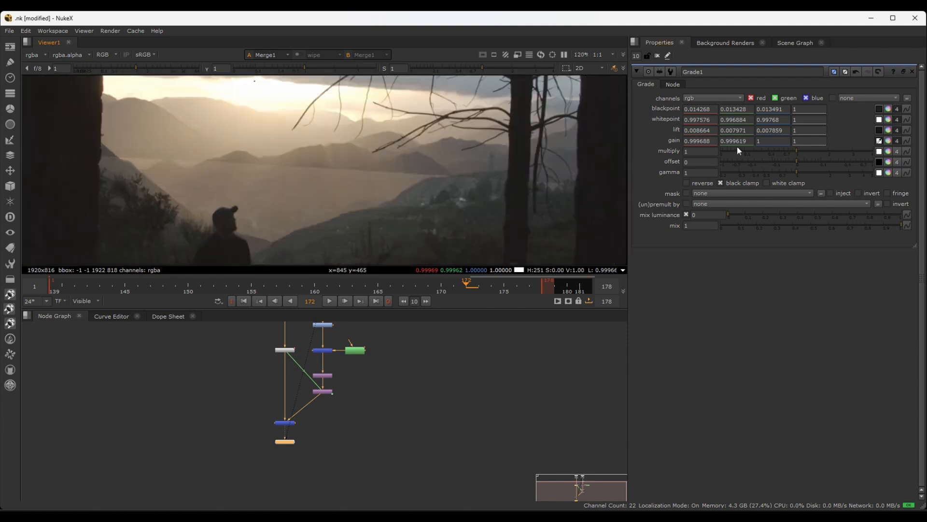
{"action": "left_click", "coordinate": [897, 141]}
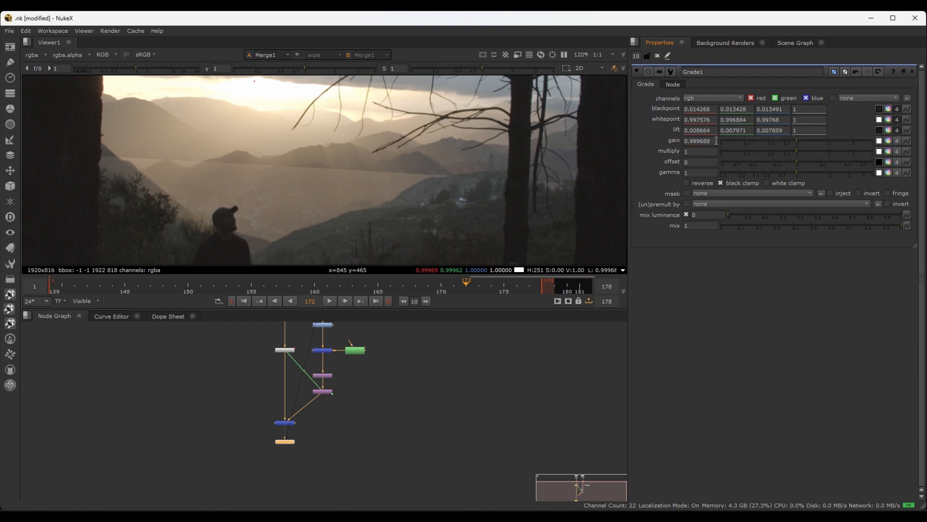
{"action": "left_click_drag", "start_coordinate": [710, 142], "coordinate": [691, 141]}
{"action": "key", "text": "BackSpace"}
{"action": "type", "text": "9"}
{"action": "key", "text": "BackSpace"}
{"action": "type", "text": "81"}
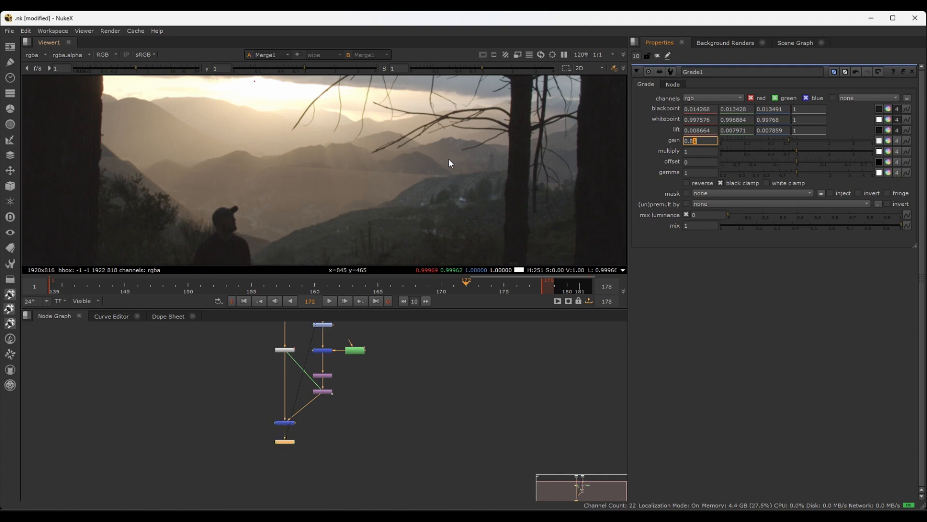
{"action": "key", "text": "Down"}
{"action": "key", "text": "Up"}
{"action": "scroll", "coordinate": [221, 186], "scroll_direction": "up", "scroll_amount": 6}
{"action": "scroll", "coordinate": [220, 183], "scroll_direction": "down", "scroll_amount": 2}
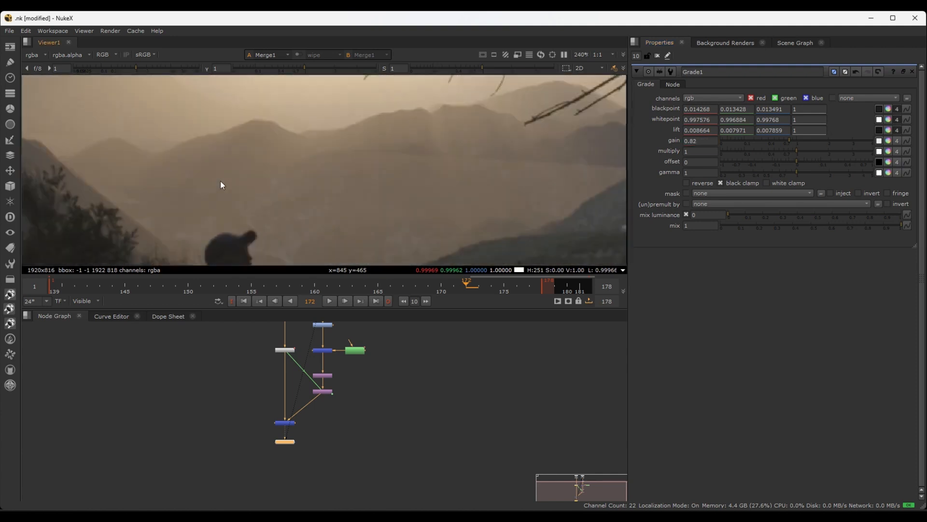
{"action": "scroll", "coordinate": [221, 184], "scroll_direction": "down", "scroll_amount": 2}
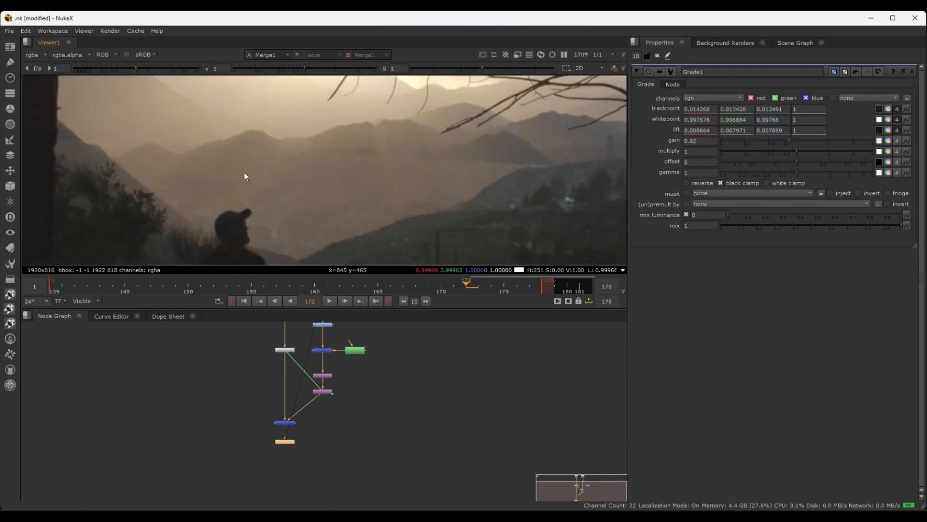
Exaggerate the composite's display with viewer gain 3 and gamma 0.34 to reveal mismatches between the two clips
{"action": "mouse_move", "coordinate": [134, 64]}
{"action": "left_mouse_down"}
{"action": "mouse_move", "coordinate": [118, 68]}
{"action": "mouse_move", "coordinate": [164, 68]}
{"action": "mouse_move", "coordinate": [122, 68]}
{"action": "left_mouse_up"}
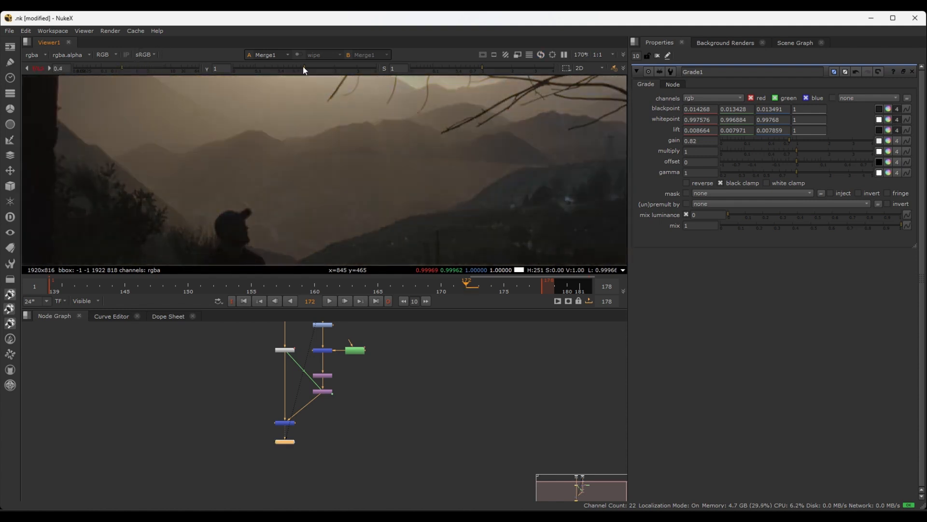
{"action": "mouse_move", "coordinate": [302, 67]}
{"action": "left_mouse_down"}
{"action": "mouse_move", "coordinate": [275, 68]}
{"action": "mouse_move", "coordinate": [306, 69]}
{"action": "left_mouse_up"}
{"action": "left_click_drag", "start_coordinate": [147, 68], "coordinate": [155, 68]}
{"action": "left_click_drag", "start_coordinate": [308, 68], "coordinate": [275, 72]}
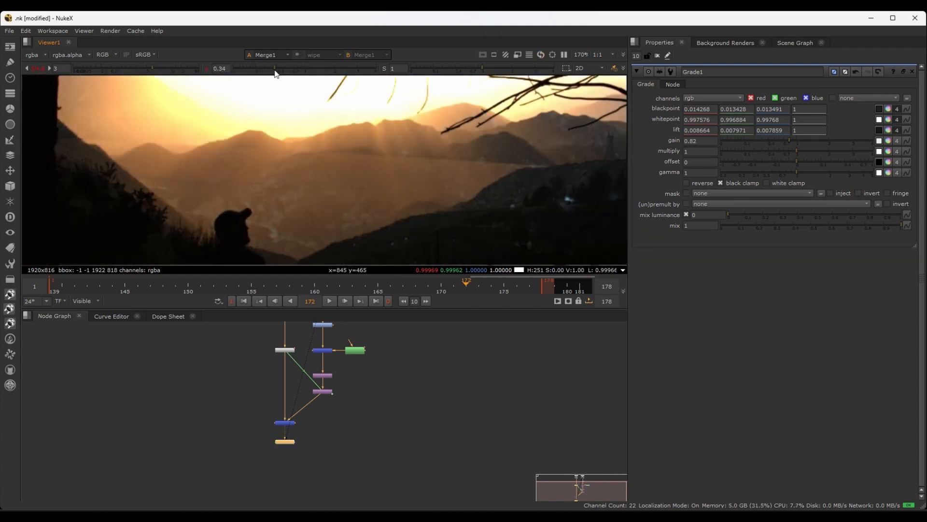
Raise Grade1's gain to 0.85 and inspect the patch edge along the hills at different zoom levels
{"action": "scroll", "coordinate": [174, 147], "scroll_direction": "up", "scroll_amount": 3}
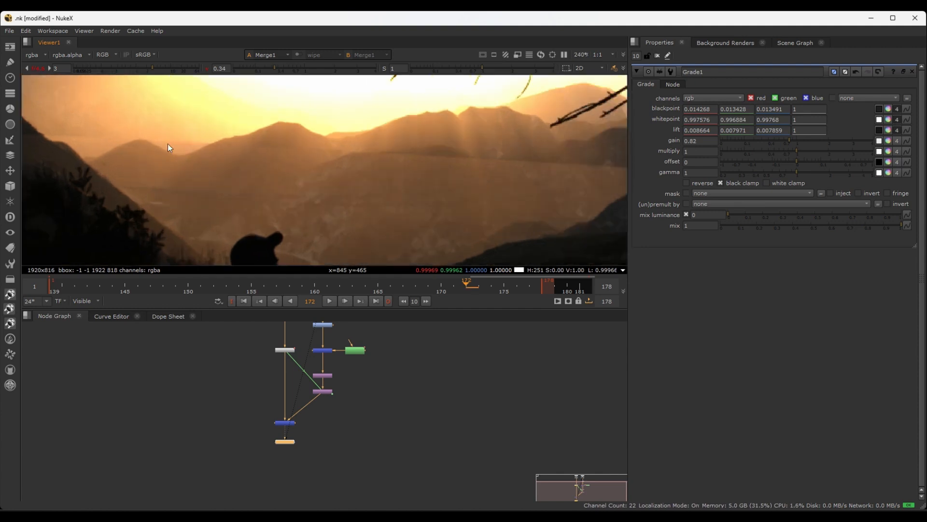
{"action": "scroll", "coordinate": [372, 164], "scroll_direction": "down", "scroll_amount": 2}
{"action": "scroll", "coordinate": [373, 164], "scroll_direction": "up", "scroll_amount": 2}
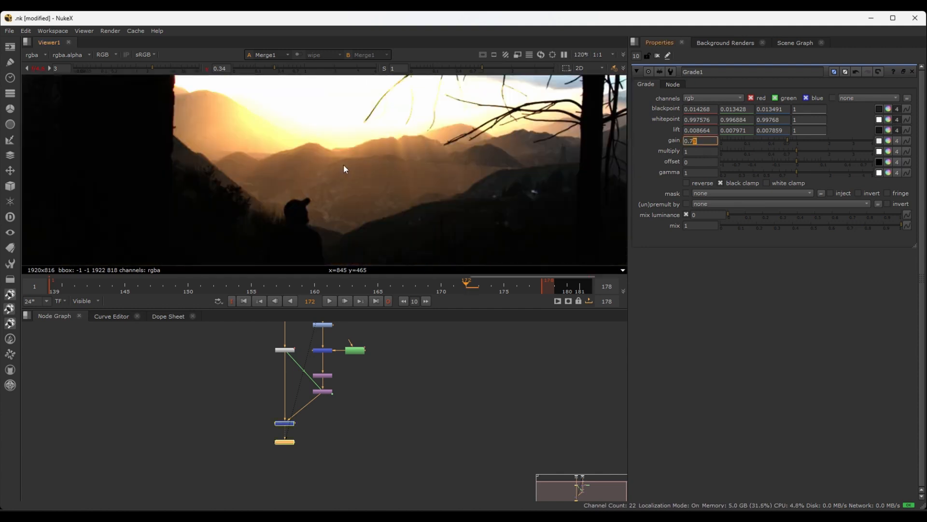
{"action": "key", "text": "Up"}
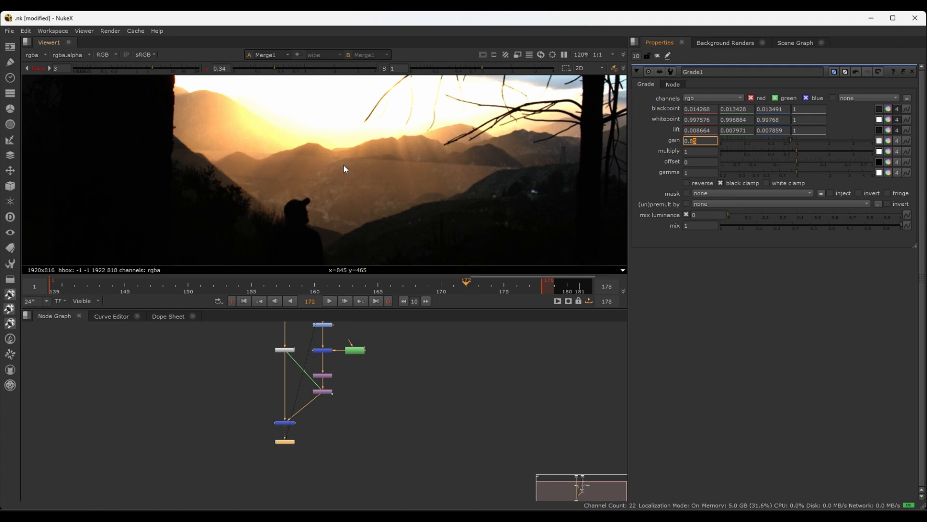
{"action": "scroll", "coordinate": [329, 148], "scroll_direction": "up", "scroll_amount": 4}
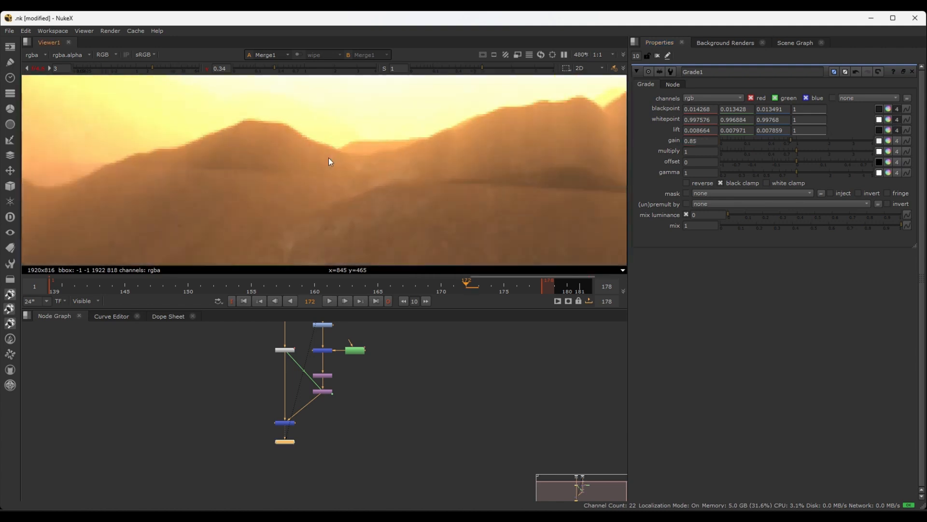
{"action": "scroll", "coordinate": [328, 158], "scroll_direction": "down", "scroll_amount": 3}
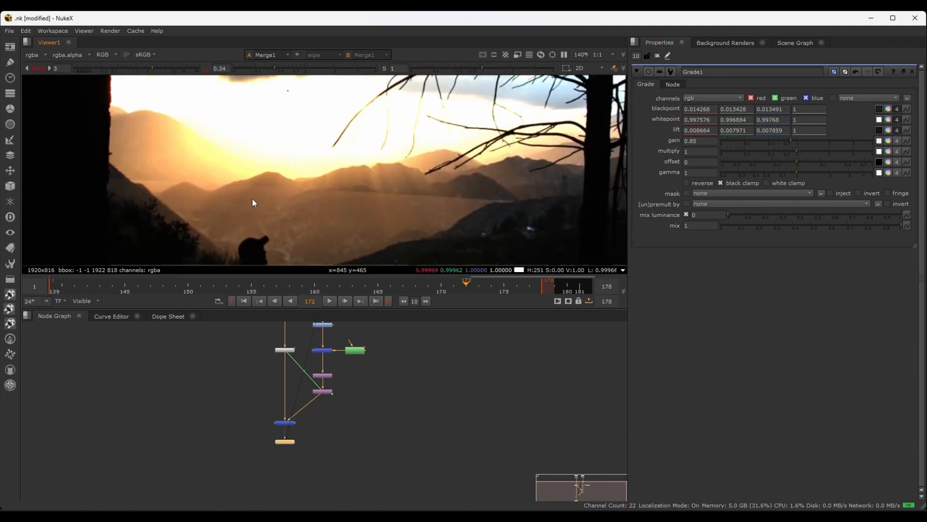
{"action": "scroll", "coordinate": [247, 156], "scroll_direction": "down", "scroll_amount": 1}
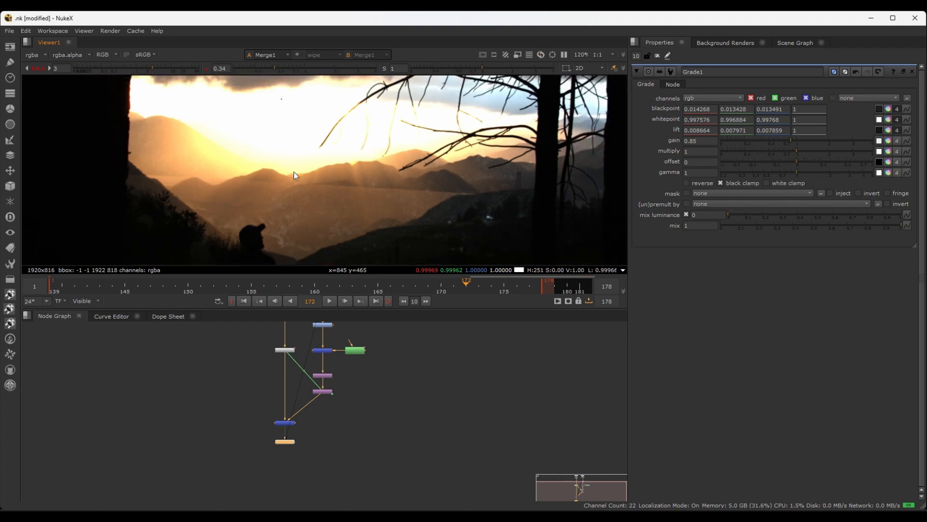
{"action": "scroll", "coordinate": [264, 198], "scroll_direction": "up", "scroll_amount": 3}
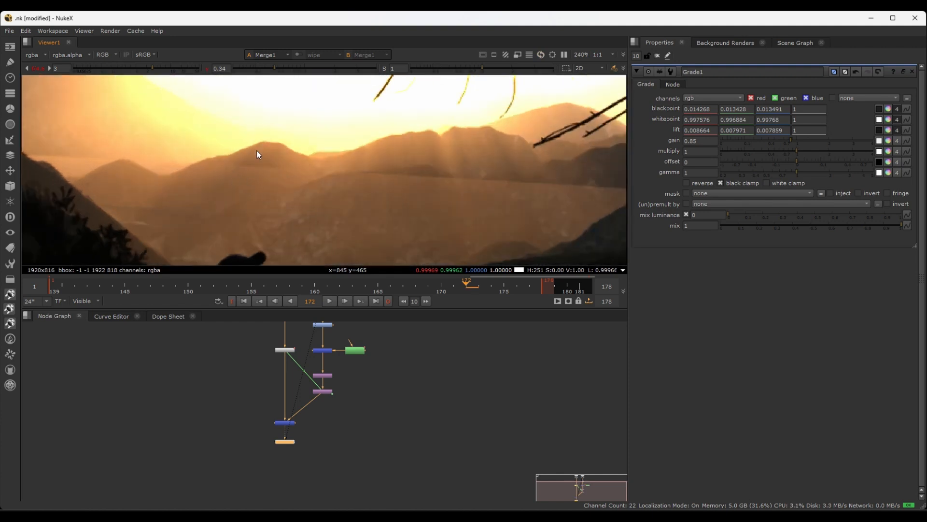
{"action": "scroll", "coordinate": [246, 201], "scroll_direction": "down", "scroll_amount": 2}
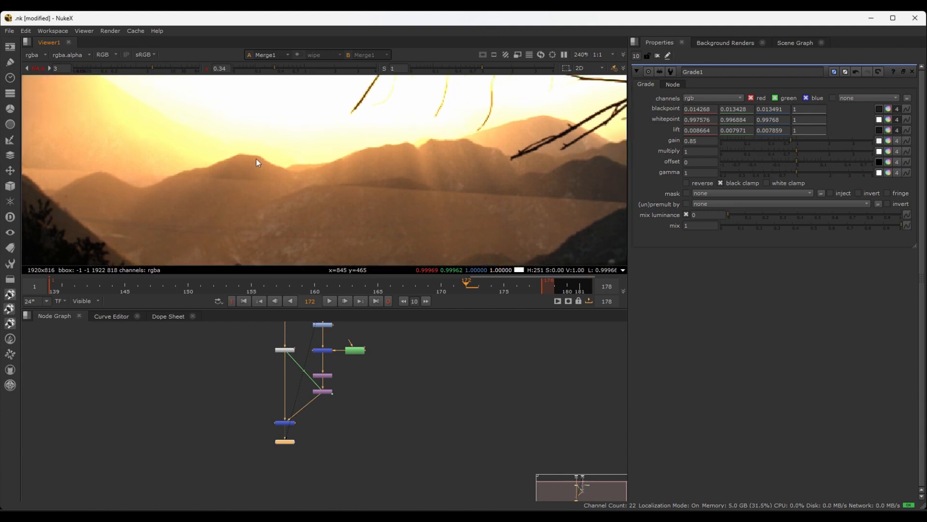
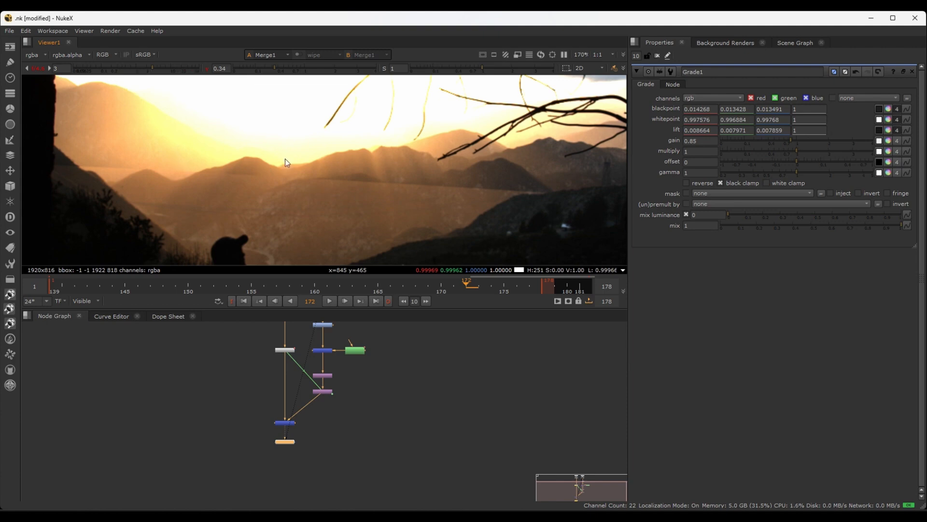
Reset the viewer gamma and gain to 1 and check the composite around the hills at normal brightness
{"action": "scroll", "coordinate": [285, 159], "scroll_direction": "down", "scroll_amount": 1}
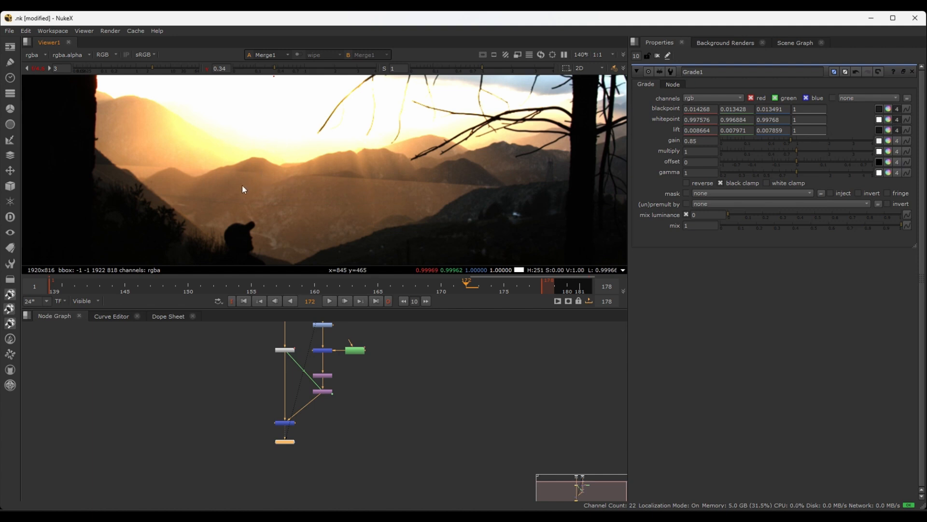
{"action": "left_click", "coordinate": [206, 69]}
{"action": "left_click", "coordinate": [38, 69]}
{"action": "scroll", "coordinate": [286, 164], "scroll_direction": "down", "scroll_amount": 2}
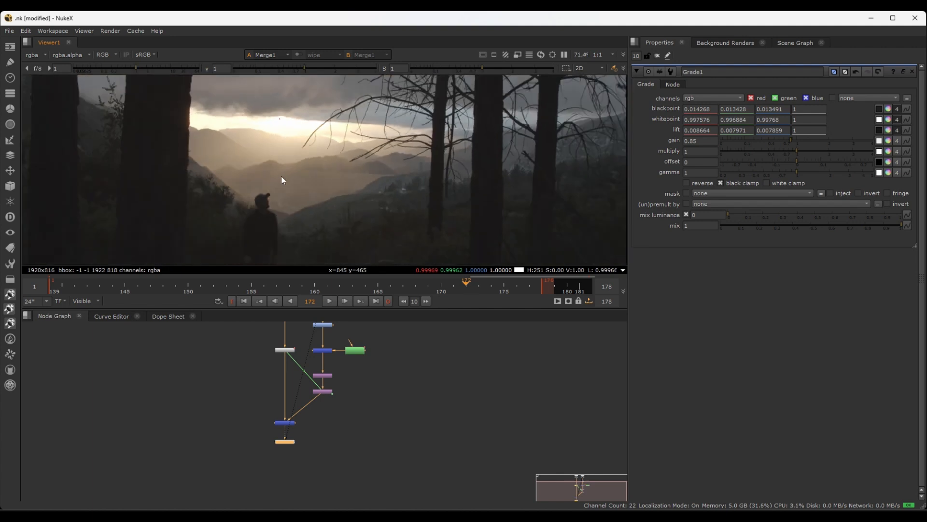
{"action": "scroll", "coordinate": [238, 173], "scroll_direction": "up", "scroll_amount": 3}
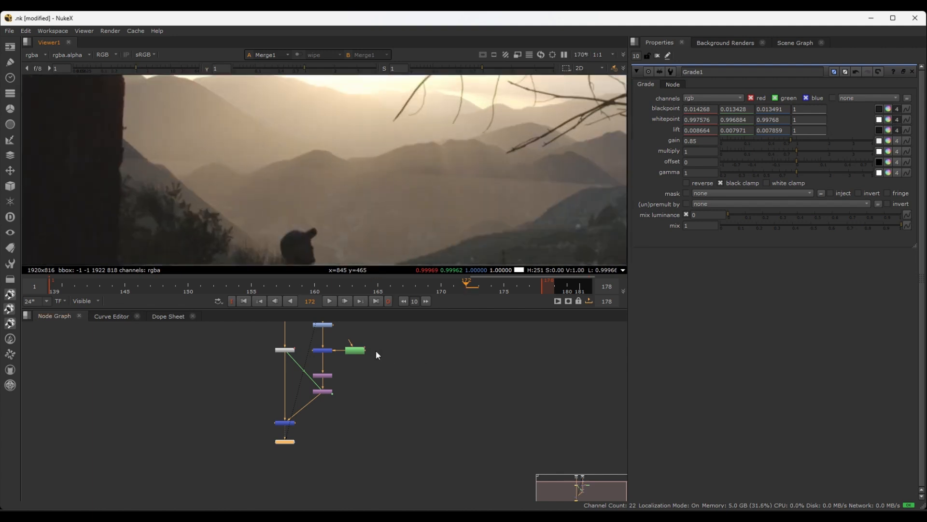
Open Roto1's properties and select its Ellipse1 shape for editing
{"action": "scroll", "coordinate": [375, 349], "scroll_direction": "up", "scroll_amount": 4}
{"action": "left_click", "coordinate": [350, 382]}
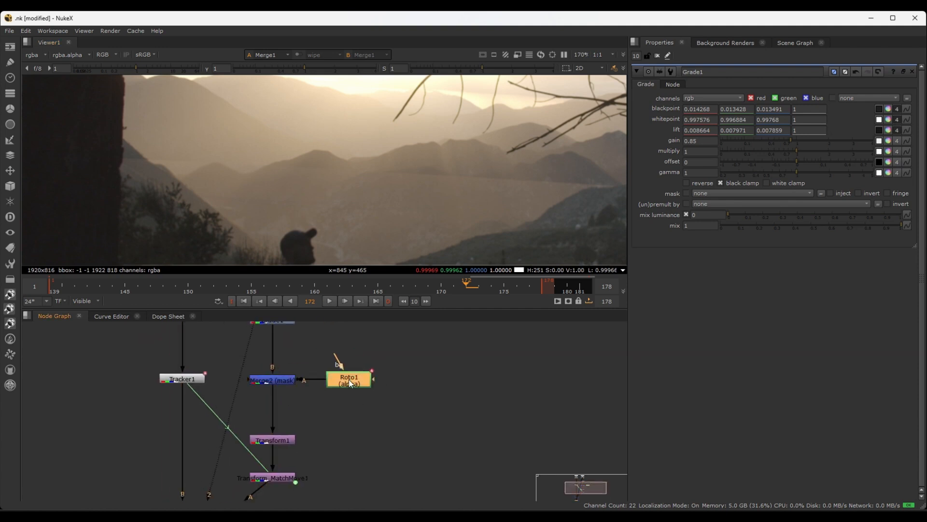
{"action": "double_click", "coordinate": [349, 383]}
{"action": "scroll", "coordinate": [314, 196], "scroll_direction": "down", "scroll_amount": 2}
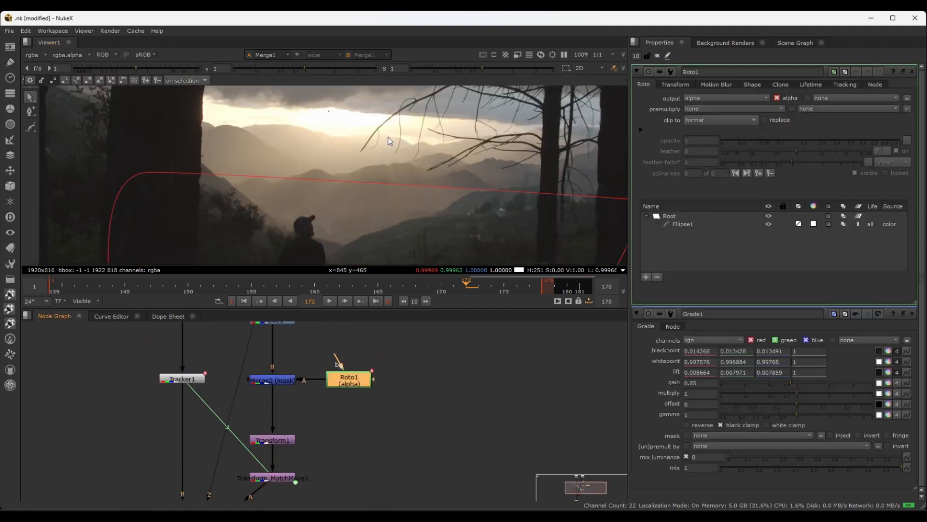
{"action": "left_click", "coordinate": [686, 226]}
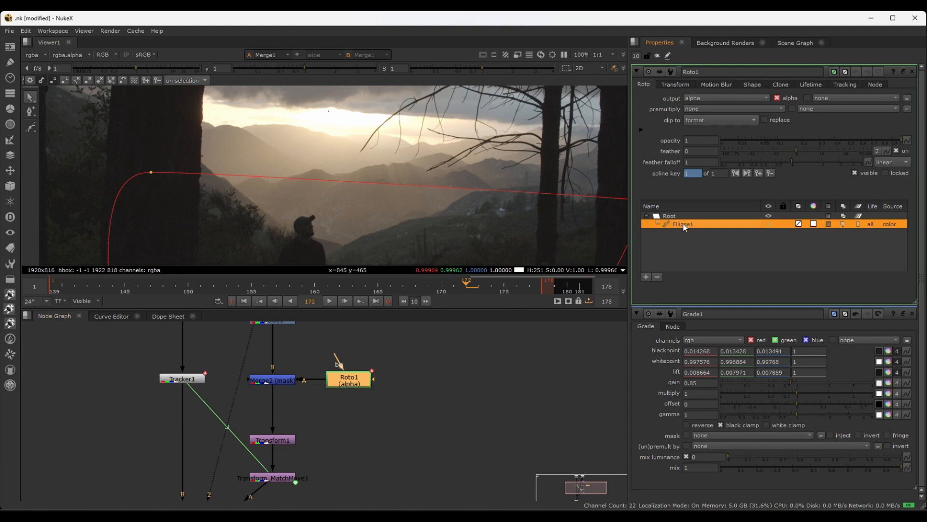
Try a feather of 3.5 on Ellipse1 and check the composite's alpha channel
{"action": "mouse_move", "coordinate": [795, 153]}
{"action": "left_mouse_down"}
{"action": "mouse_move", "coordinate": [762, 151]}
{"action": "mouse_move", "coordinate": [825, 152]}
{"action": "mouse_move", "coordinate": [810, 151]}
{"action": "left_mouse_up"}
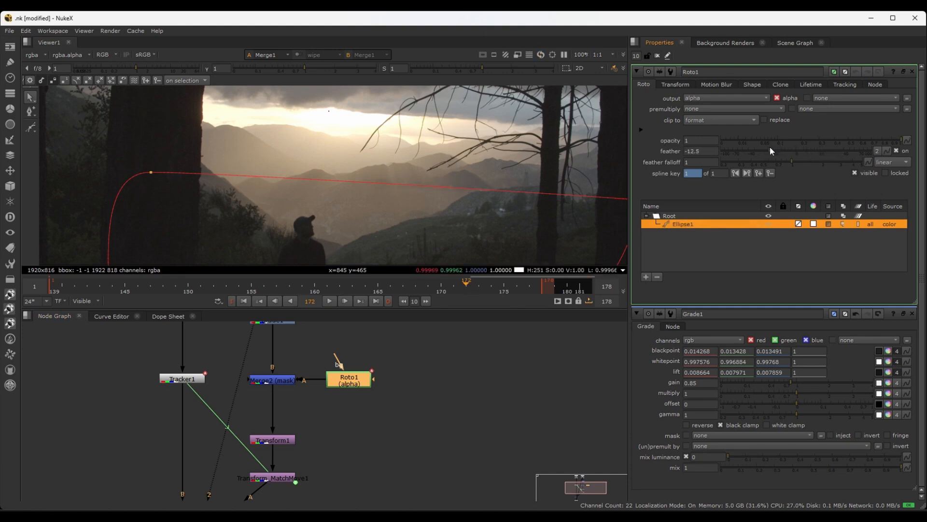
{"action": "scroll", "coordinate": [217, 173], "scroll_direction": "down", "scroll_amount": 5}
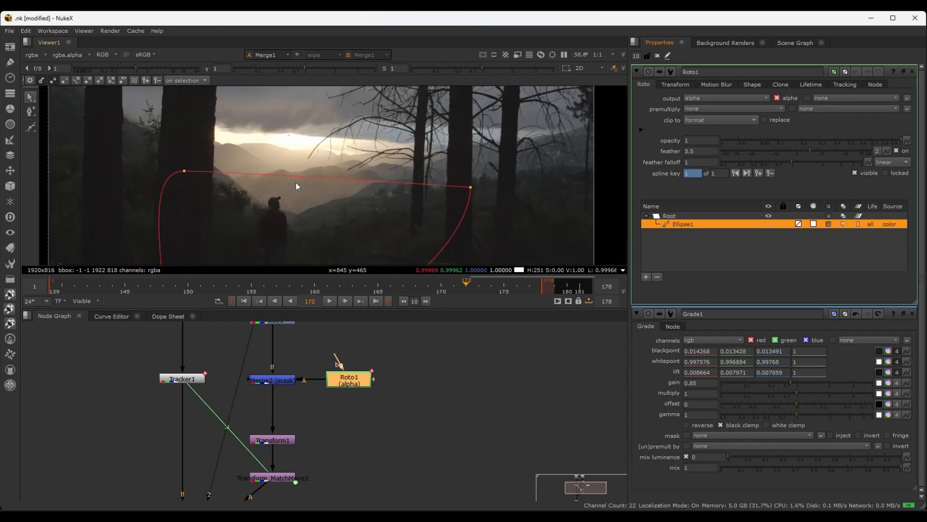
{"action": "key", "text": "a"}
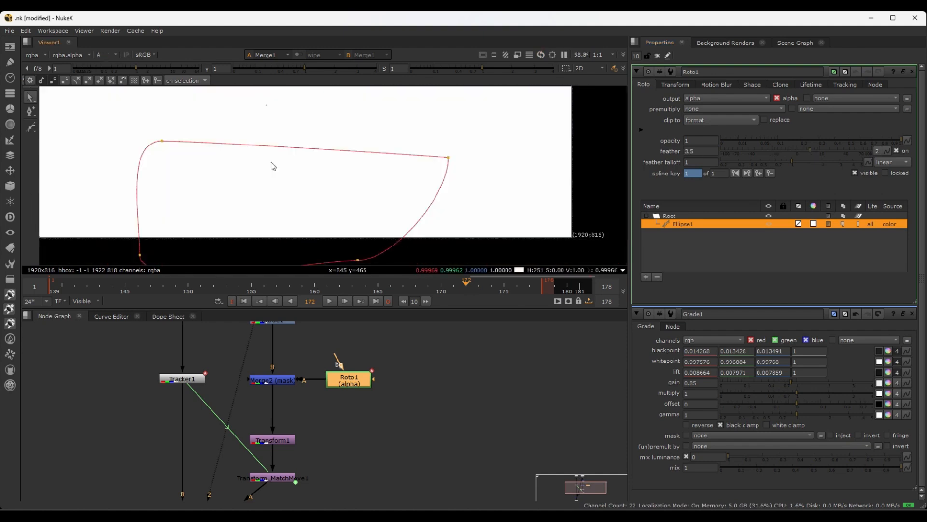
{"action": "key", "text": "a"}
Show Merge2 through the viewer's first input and display its alpha channel to see the mask edge
{"action": "left_click", "coordinate": [265, 380]}
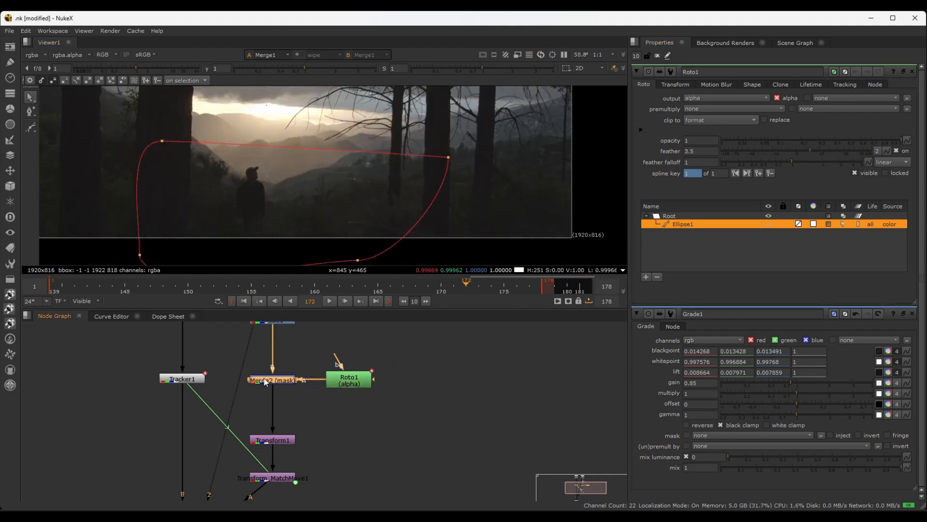
{"action": "key", "text": "1"}
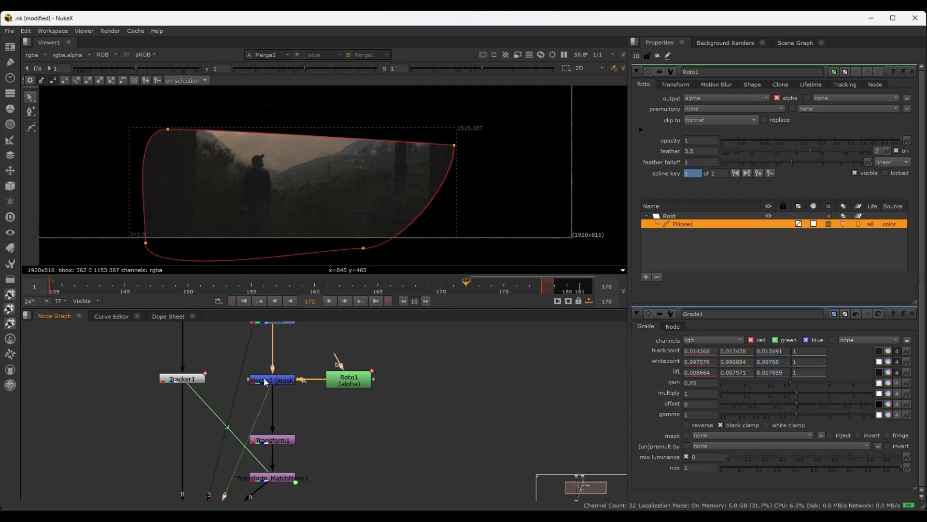
{"action": "scroll", "coordinate": [228, 147], "scroll_direction": "up", "scroll_amount": 3}
{"action": "scroll", "coordinate": [228, 150], "scroll_direction": "down", "scroll_amount": 3}
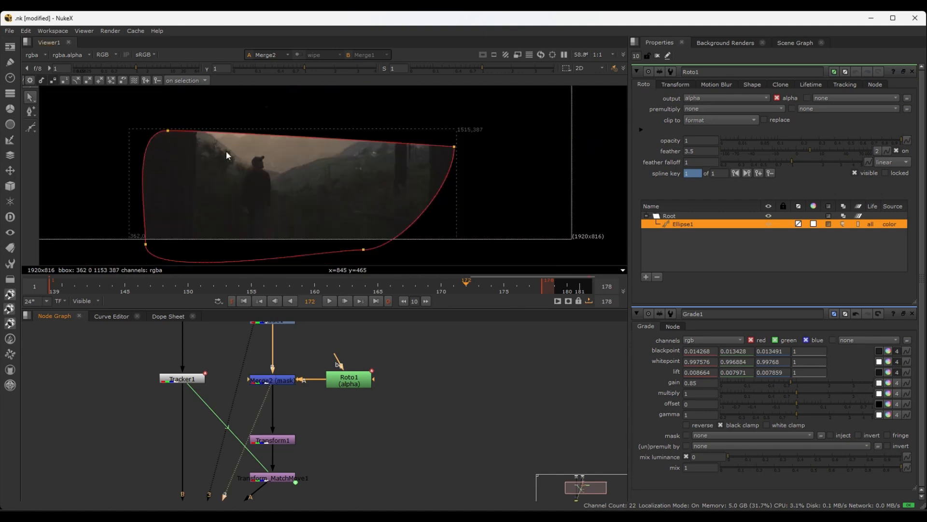
{"action": "key", "text": "a"}
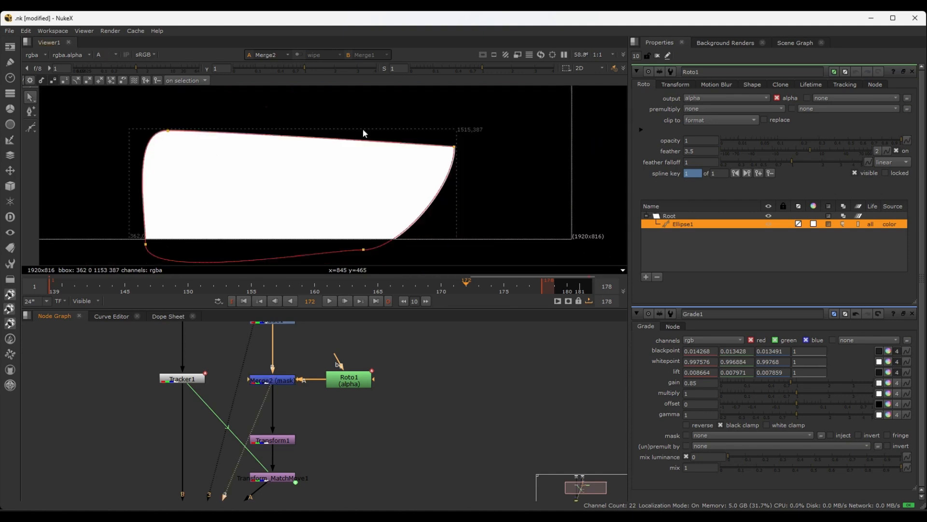
{"action": "scroll", "coordinate": [273, 147], "scroll_direction": "up", "scroll_amount": 2}
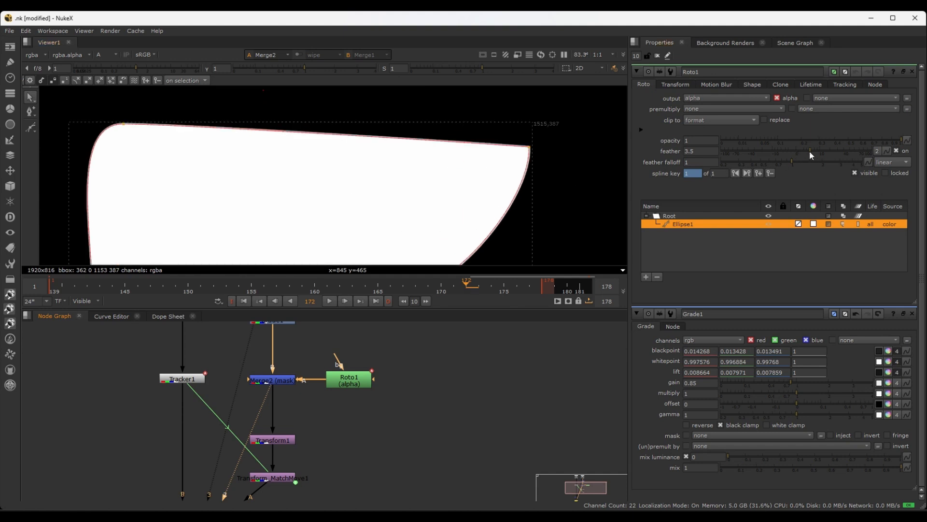
Try feathering Ellipse1 inward by -53 and then by -20, checking the softness at the mask's upper-left corner
{"action": "left_click_drag", "start_coordinate": [809, 151], "coordinate": [741, 152]}
{"action": "middle_click_drag", "start_coordinate": [128, 140], "coordinate": [150, 147]}
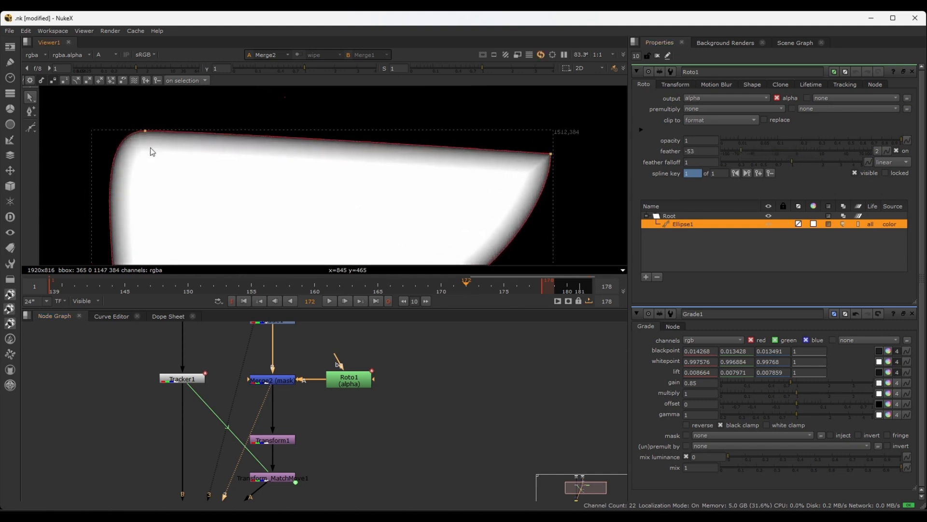
{"action": "scroll", "coordinate": [140, 169], "scroll_direction": "up", "scroll_amount": 3}
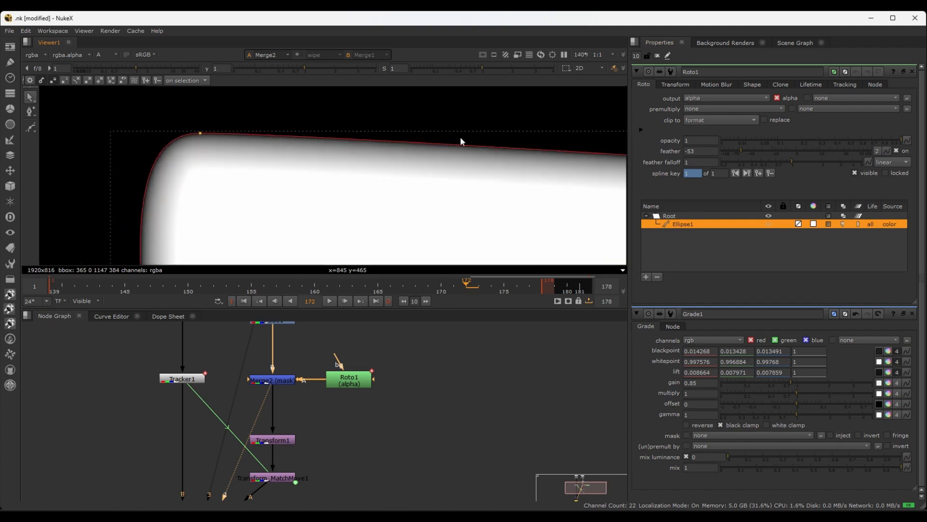
{"action": "left_click_drag", "start_coordinate": [743, 149], "coordinate": [762, 145]}
{"action": "scroll", "coordinate": [222, 169], "scroll_direction": "up", "scroll_amount": 2}
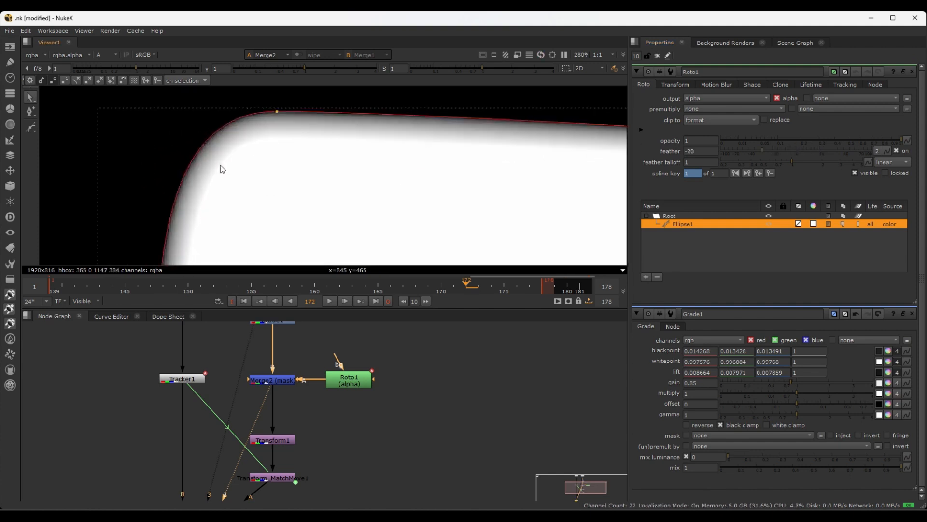
{"action": "middle_click_drag", "start_coordinate": [385, 165], "coordinate": [311, 108]}
{"action": "scroll", "coordinate": [311, 107], "scroll_direction": "down", "scroll_amount": 2}
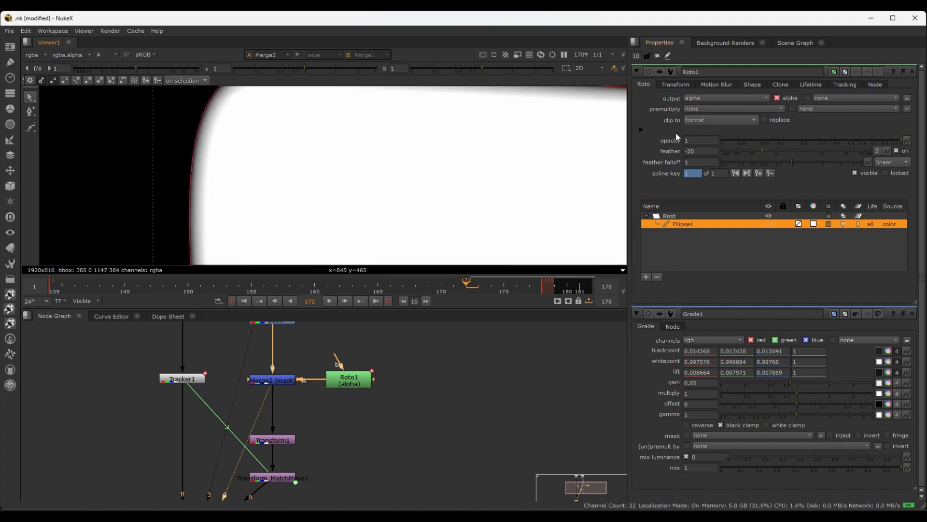
Try a feather of -78 on Ellipse1 and inspect the falloff at the mask's rounded and pointed upper corners
{"action": "left_click_drag", "start_coordinate": [761, 150], "coordinate": [729, 152]}
{"action": "scroll", "coordinate": [309, 157], "scroll_direction": "down", "scroll_amount": 2}
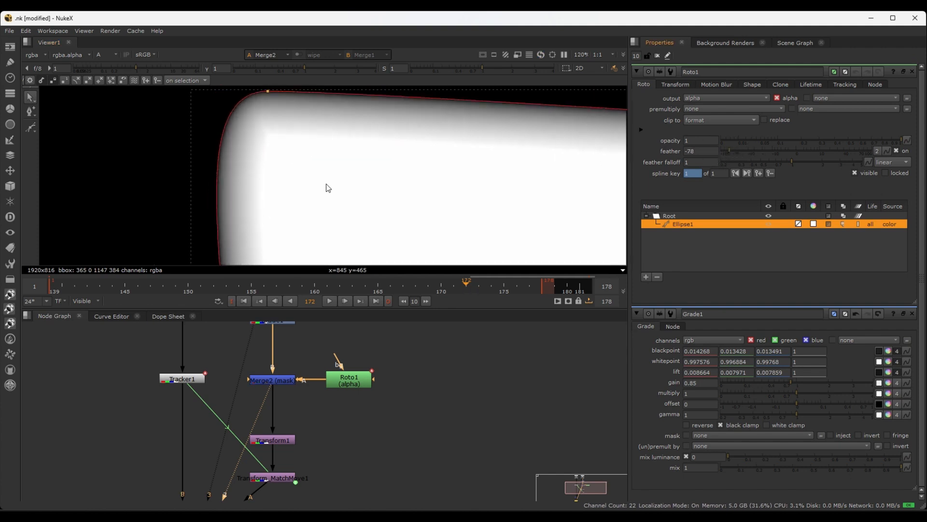
{"action": "scroll", "coordinate": [290, 186], "scroll_direction": "down", "scroll_amount": 2}
{"action": "scroll", "coordinate": [258, 158], "scroll_direction": "up", "scroll_amount": 4}
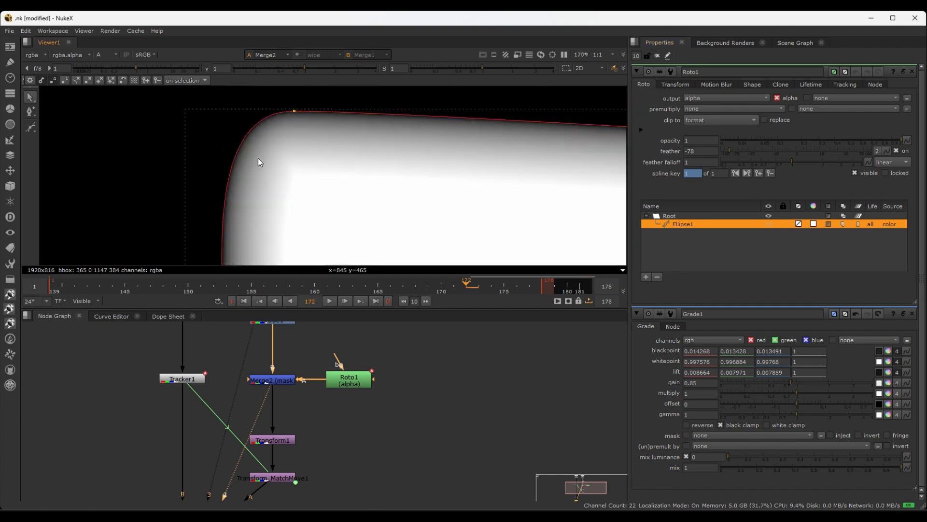
{"action": "middle_click_drag", "start_coordinate": [324, 152], "coordinate": [315, 155]}
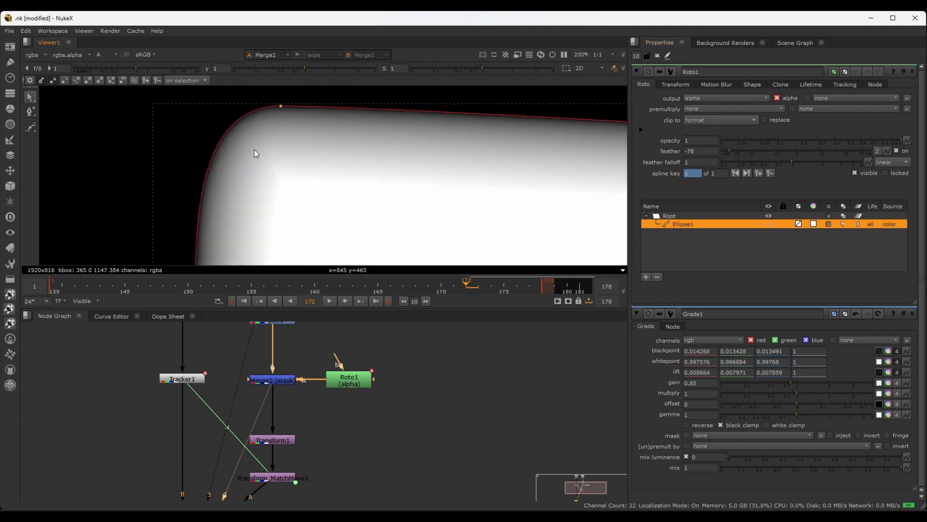
{"action": "scroll", "coordinate": [251, 144], "scroll_direction": "down", "scroll_amount": 3}
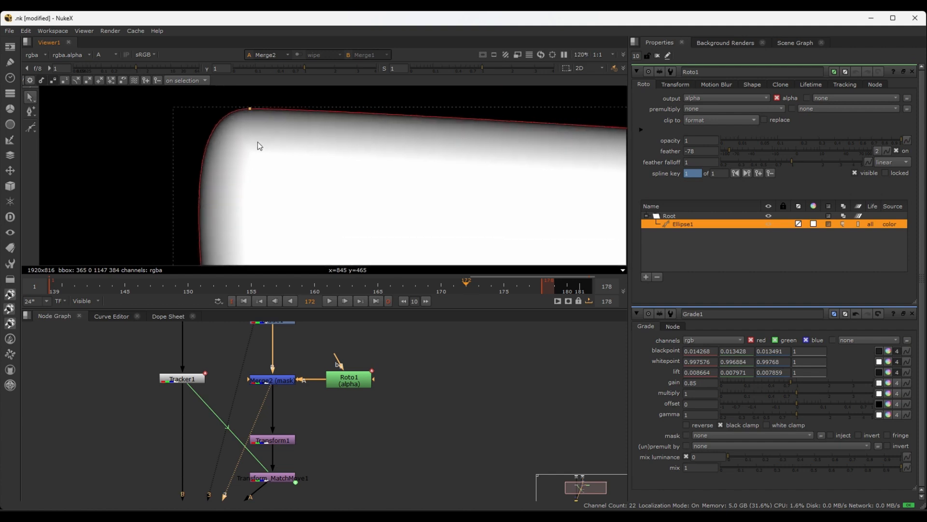
{"action": "scroll", "coordinate": [216, 116], "scroll_direction": "down", "scroll_amount": 2}
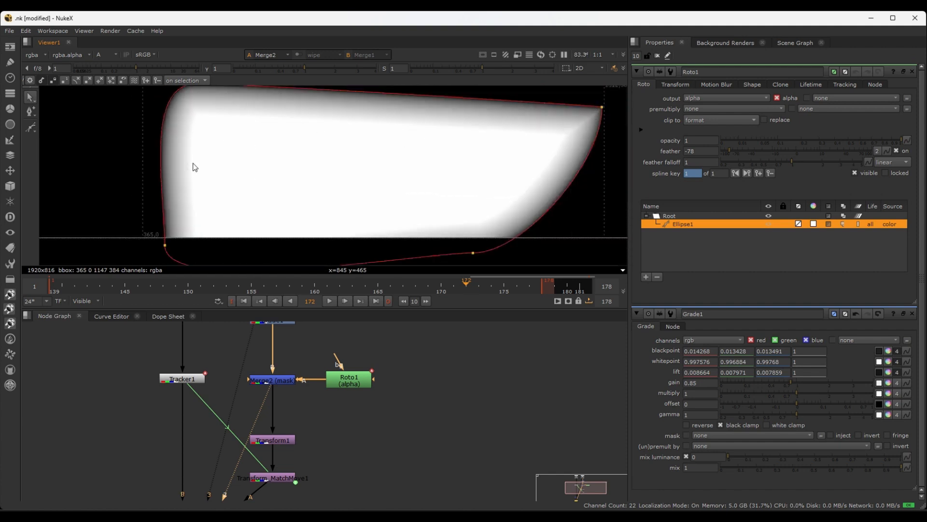
{"action": "scroll", "coordinate": [589, 109], "scroll_direction": "up", "scroll_amount": 3}
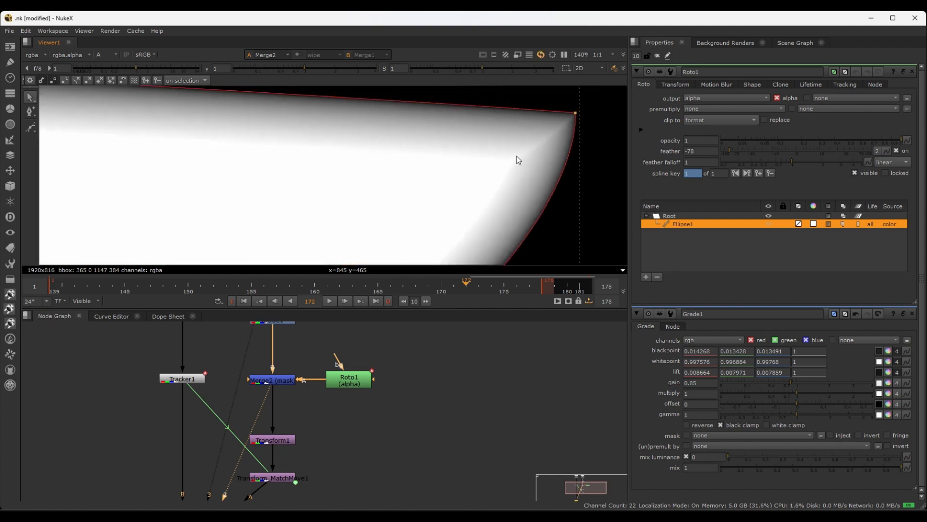
{"action": "scroll", "coordinate": [561, 135], "scroll_direction": "up", "scroll_amount": 2}
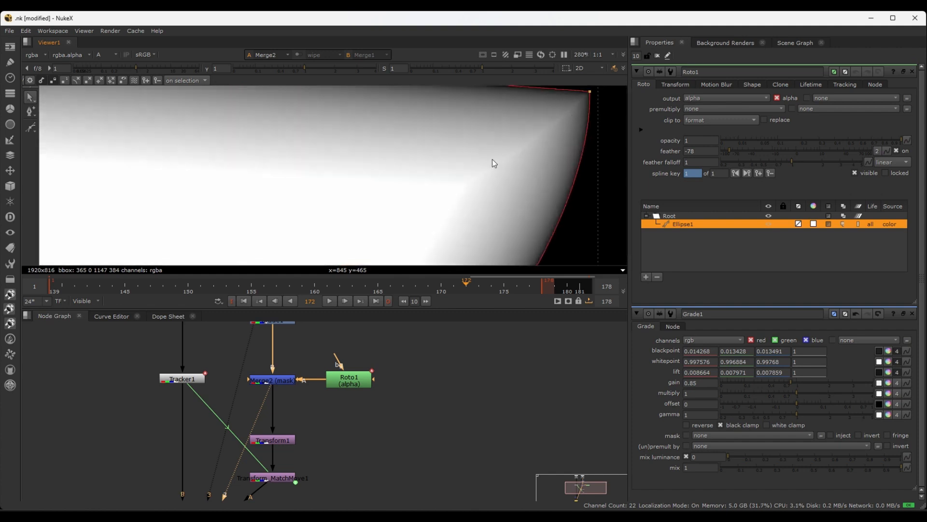
{"action": "scroll", "coordinate": [491, 179], "scroll_direction": "down", "scroll_amount": 4}
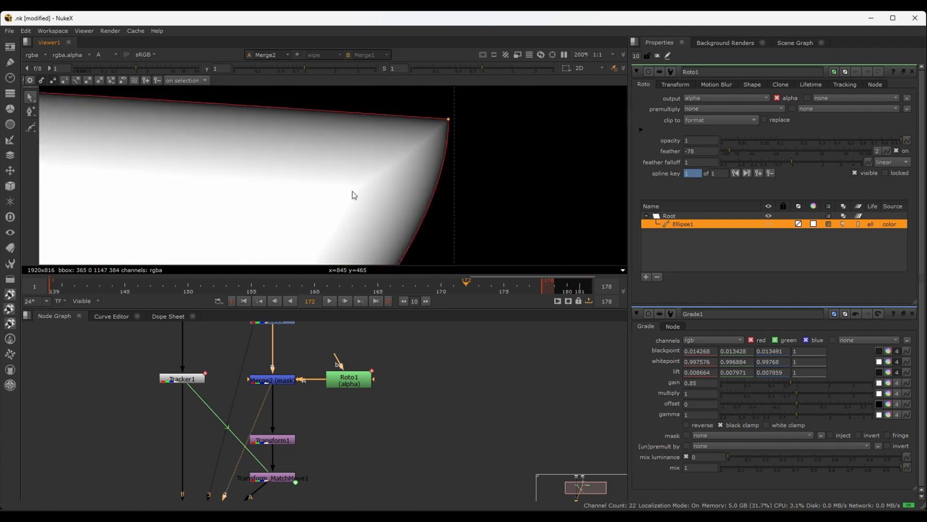
{"action": "middle_click_drag", "start_coordinate": [421, 140], "coordinate": [387, 152]}
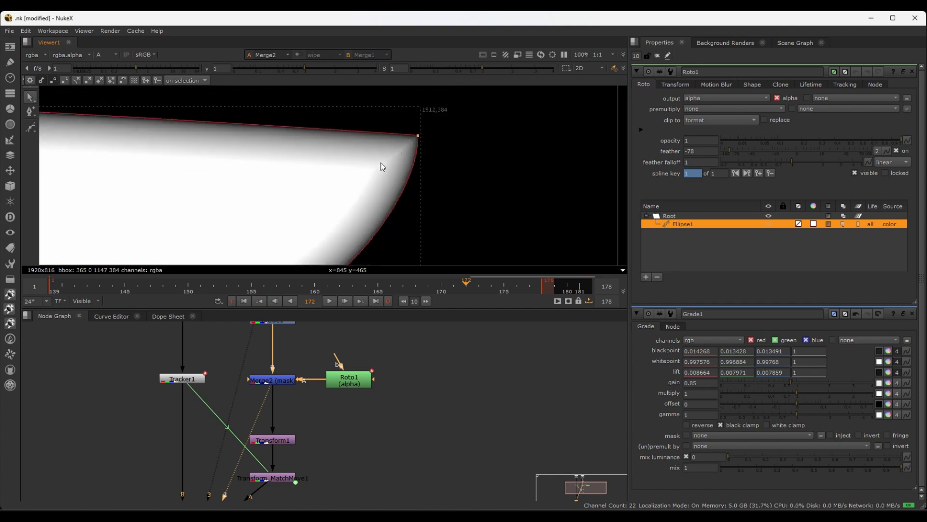
Compare Merge2's colour image with its alpha channel to examine how the feathered edges affect the masked clip
{"action": "key", "text": "a"}
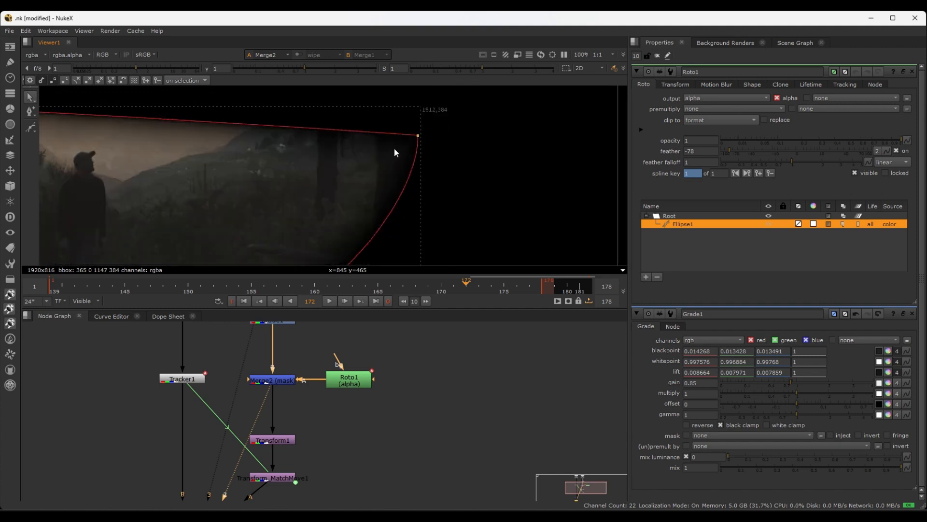
{"action": "middle_click_drag", "start_coordinate": [177, 224], "coordinate": [419, 233]}
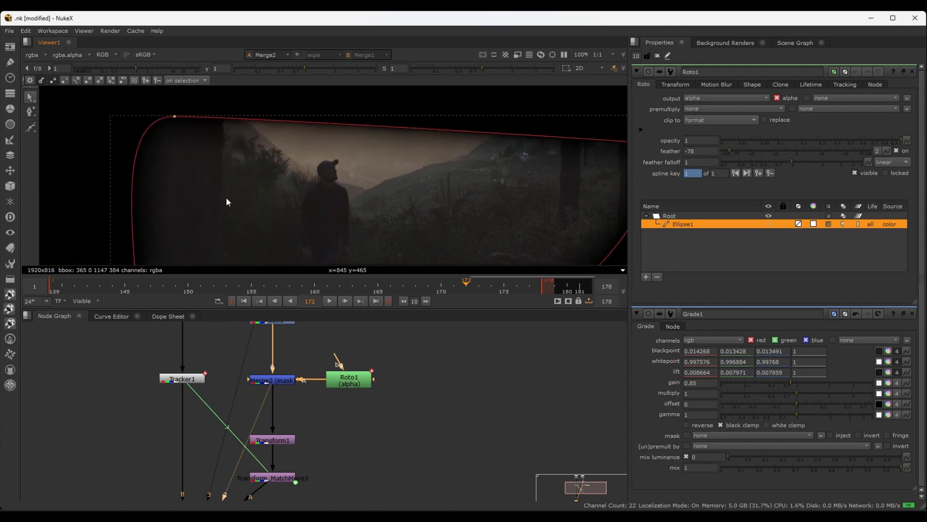
{"action": "scroll", "coordinate": [174, 133], "scroll_direction": "up", "scroll_amount": 3}
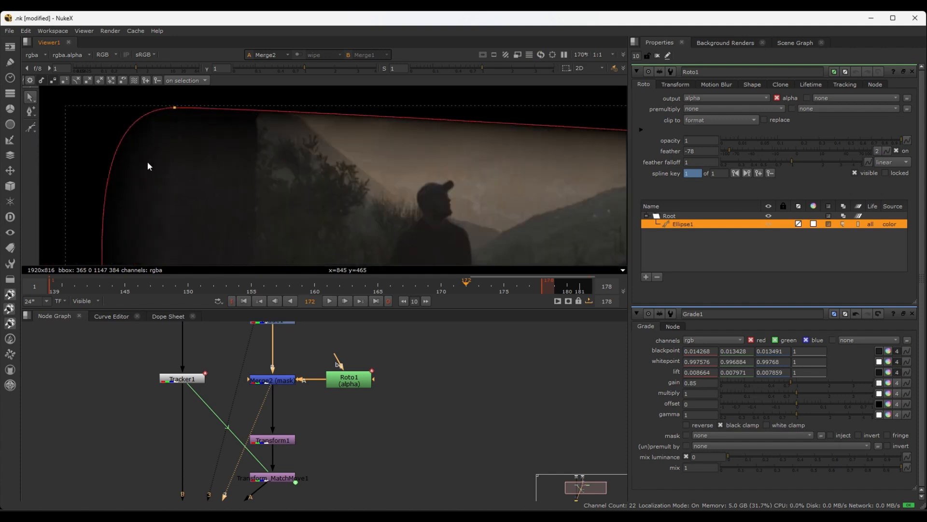
{"action": "scroll", "coordinate": [148, 162], "scroll_direction": "down", "scroll_amount": 3}
{"action": "middle_click_drag", "start_coordinate": [173, 213], "coordinate": [134, 207]}
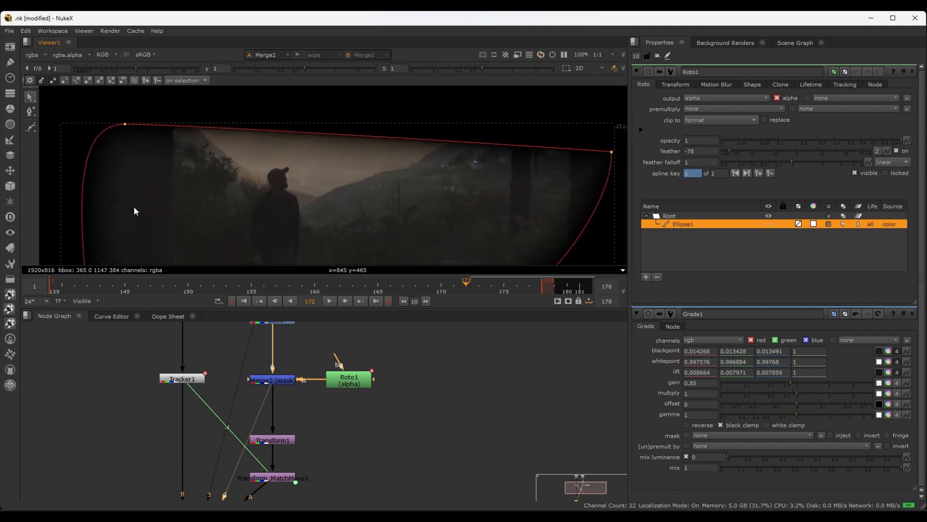
{"action": "key", "text": "a"}
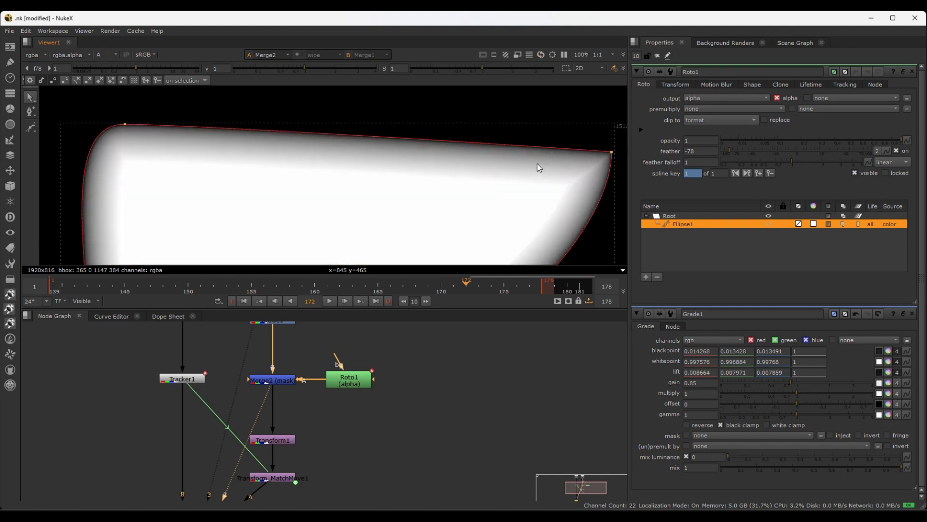
{"action": "key", "text": "a"}
{"action": "key", "text": "a"}
Set Ellipse1's feather to 0 and move Roto1 farther away from Merge2 to make room on their connection
{"action": "double_click", "coordinate": [700, 151]}
{"action": "type", "text": "0"}
{"action": "key", "text": "Return"}
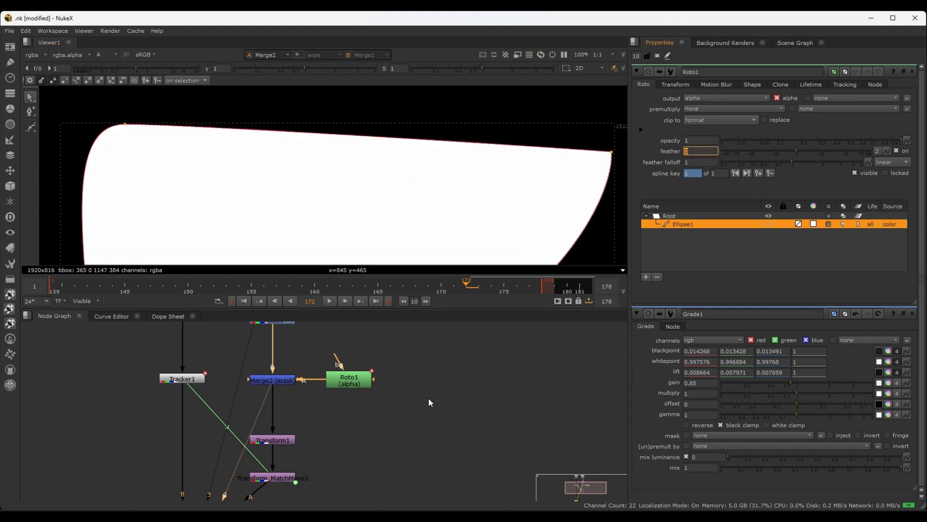
{"action": "left_click_drag", "start_coordinate": [362, 382], "coordinate": [428, 381]}
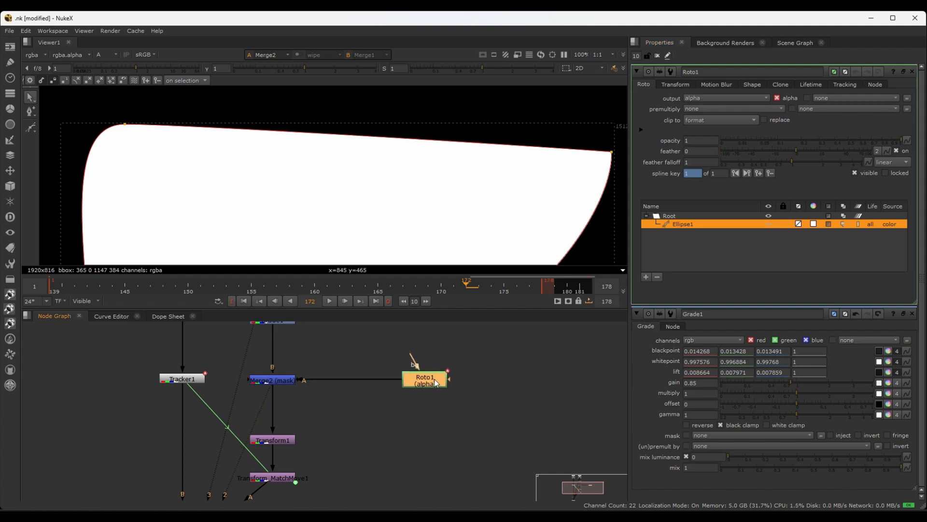
{"action": "scroll", "coordinate": [478, 360], "scroll_direction": "down", "scroll_amount": 2}
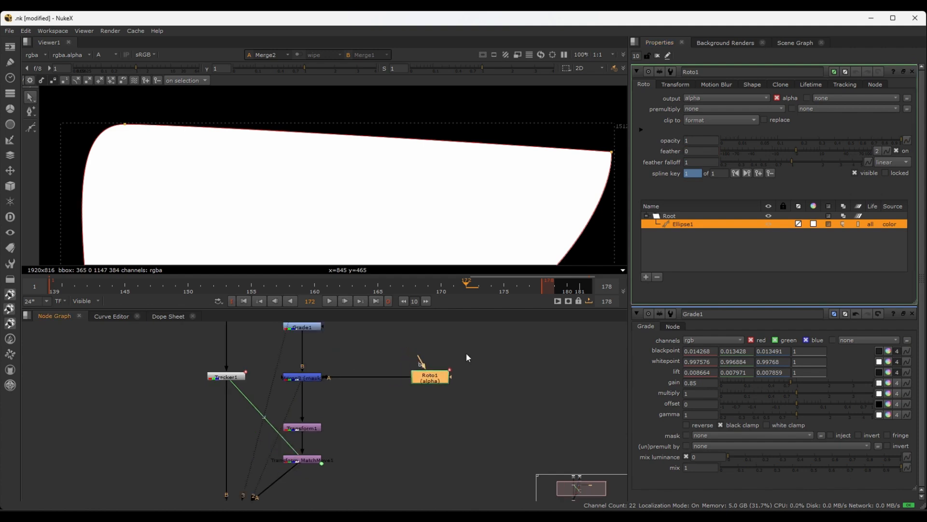
Add a Blur node after Roto1 and align it between Roto1 and Merge2's mask connection
{"action": "key", "text": "b"}
{"action": "left_click_drag", "start_coordinate": [440, 377], "coordinate": [436, 344]}
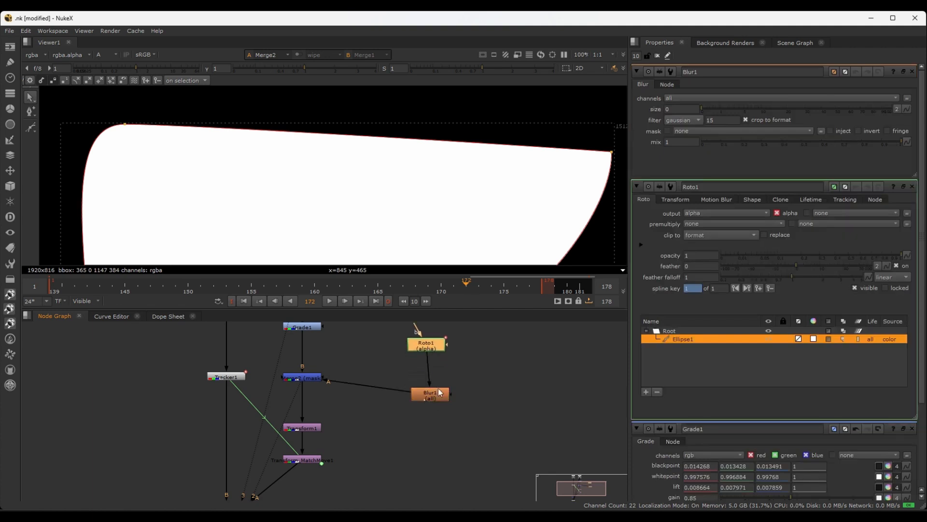
{"action": "left_click_drag", "start_coordinate": [440, 392], "coordinate": [423, 378]}
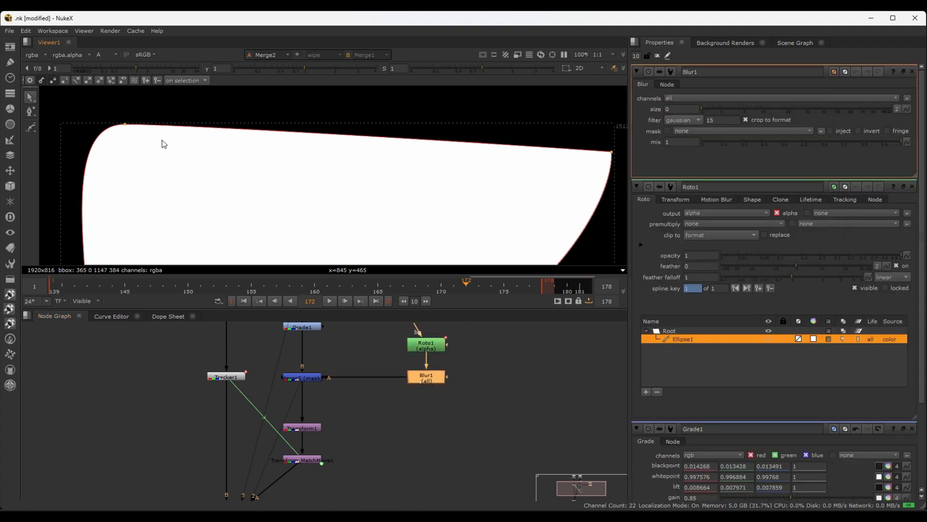
Soften the mask edge by setting Blur1's size to 64.5, checking the falloff in the alpha channel
{"action": "scroll", "coordinate": [177, 148], "scroll_direction": "up", "scroll_amount": 2}
{"action": "left_click", "coordinate": [723, 109]}
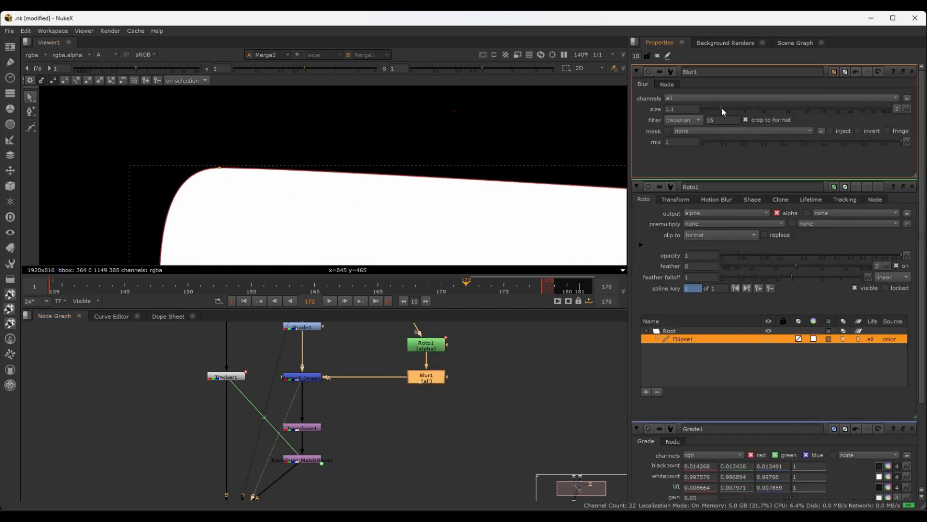
{"action": "left_click_drag", "start_coordinate": [722, 107], "coordinate": [829, 100]}
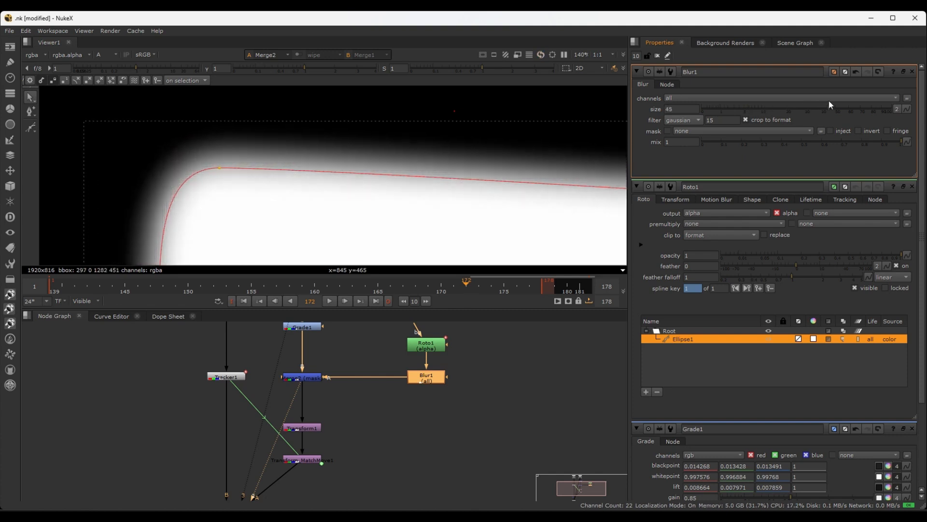
{"action": "scroll", "coordinate": [314, 178], "scroll_direction": "down", "scroll_amount": 4}
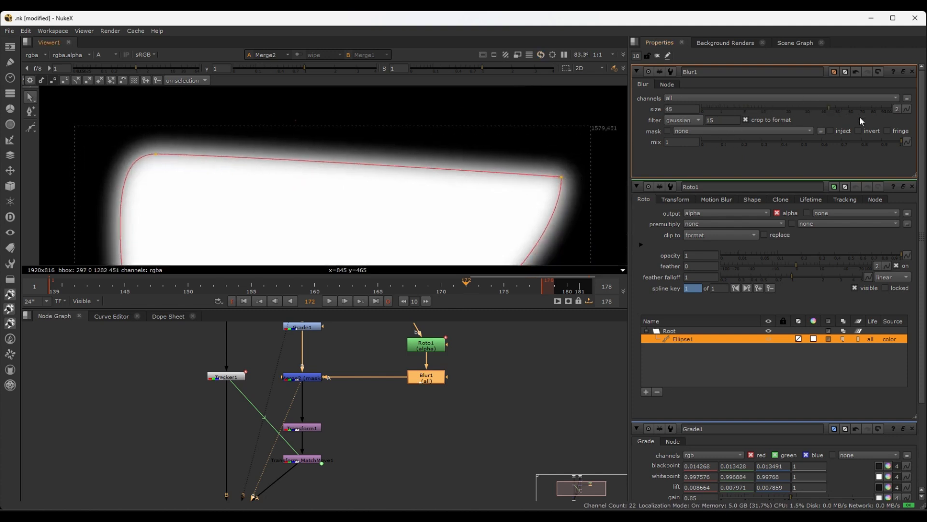
{"action": "left_click", "coordinate": [850, 106]}
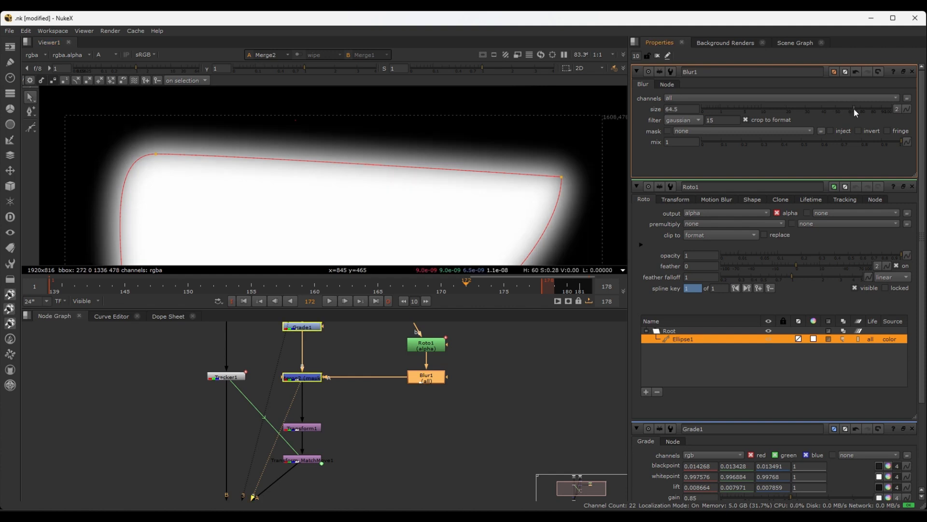
{"action": "left_click", "coordinate": [853, 107]}
{"action": "scroll", "coordinate": [206, 166], "scroll_direction": "down", "scroll_amount": 2}
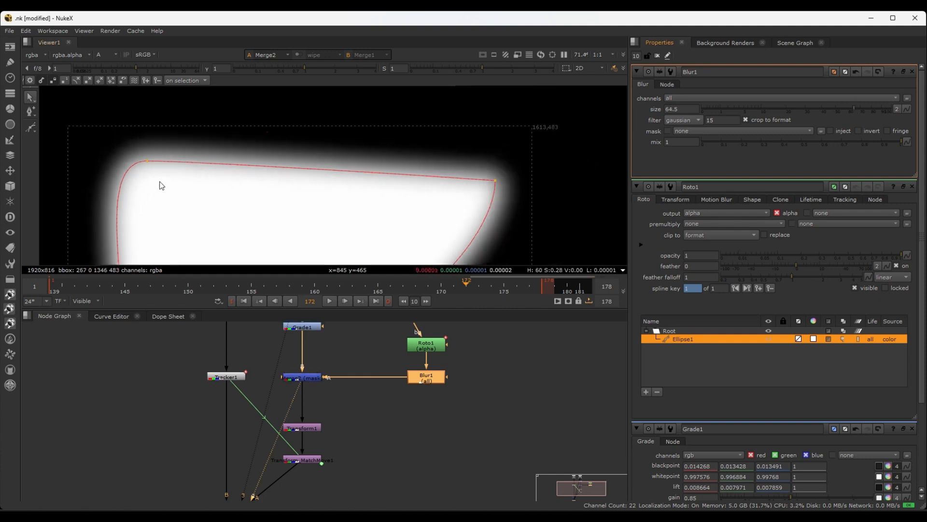
Return the viewer from alpha to the colour image and view the Merge1 composite
{"action": "key", "text": "a"}
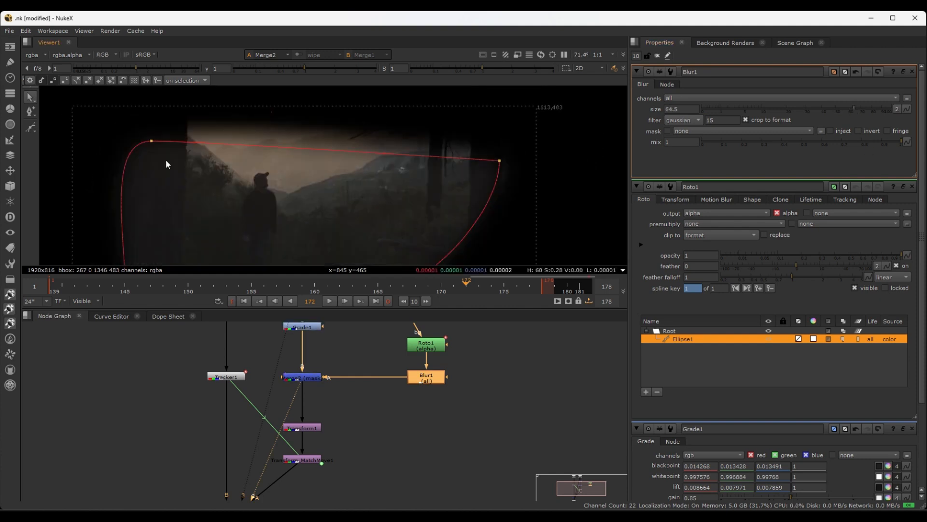
{"action": "scroll", "coordinate": [215, 129], "scroll_direction": "down", "scroll_amount": 5}
{"action": "middle_click_drag", "start_coordinate": [350, 425], "coordinate": [405, 343]}
{"action": "left_click", "coordinate": [285, 440]}
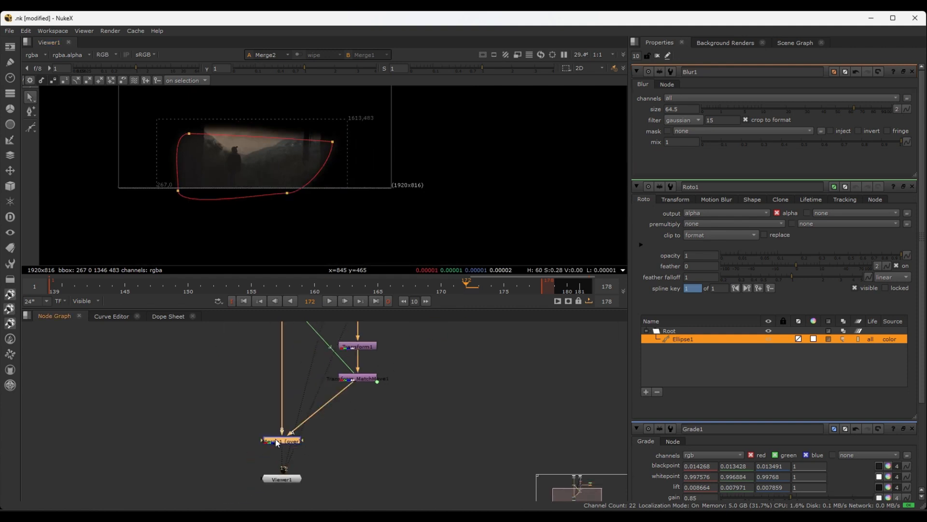
{"action": "key", "text": "1"}
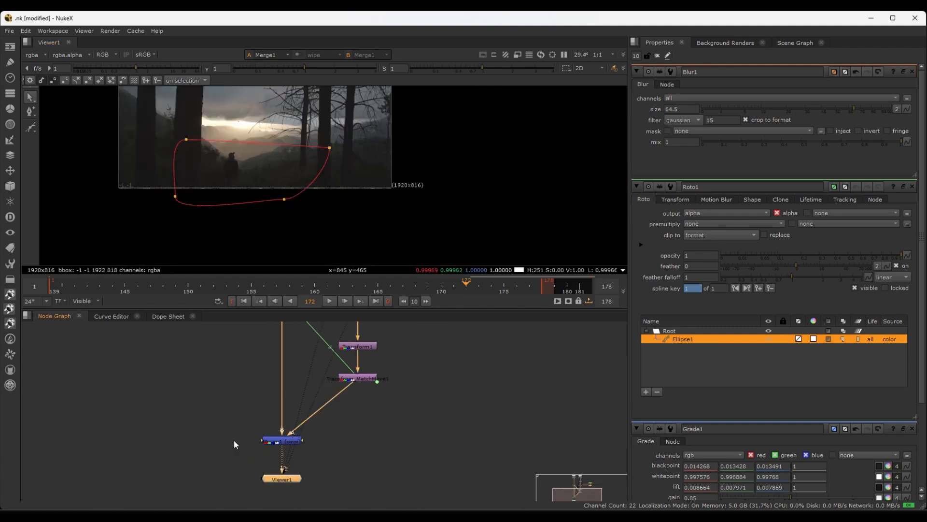
Deselect Ellipse1 and hide the viewer overlays to inspect the clean composite
{"action": "left_click", "coordinate": [419, 172]}
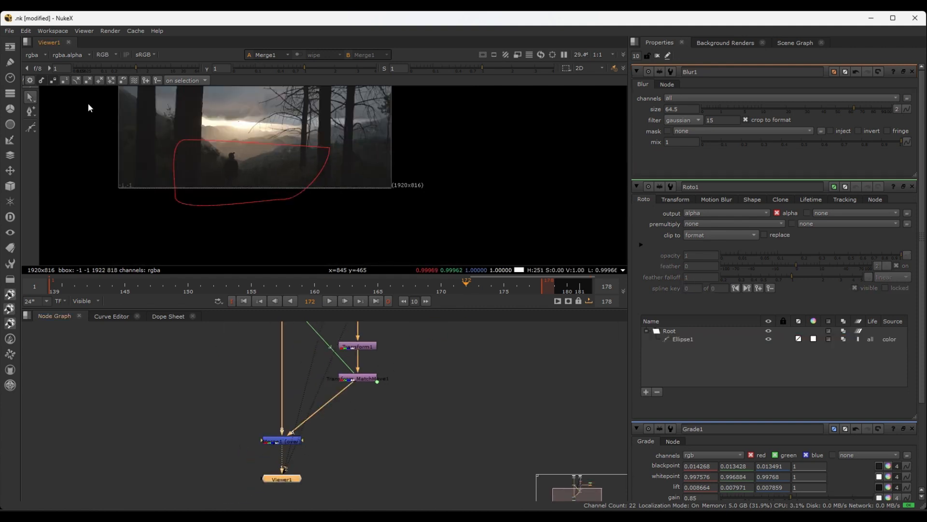
{"action": "scroll", "coordinate": [207, 155], "scroll_direction": "up", "scroll_amount": 3}
{"action": "key", "text": "o"}
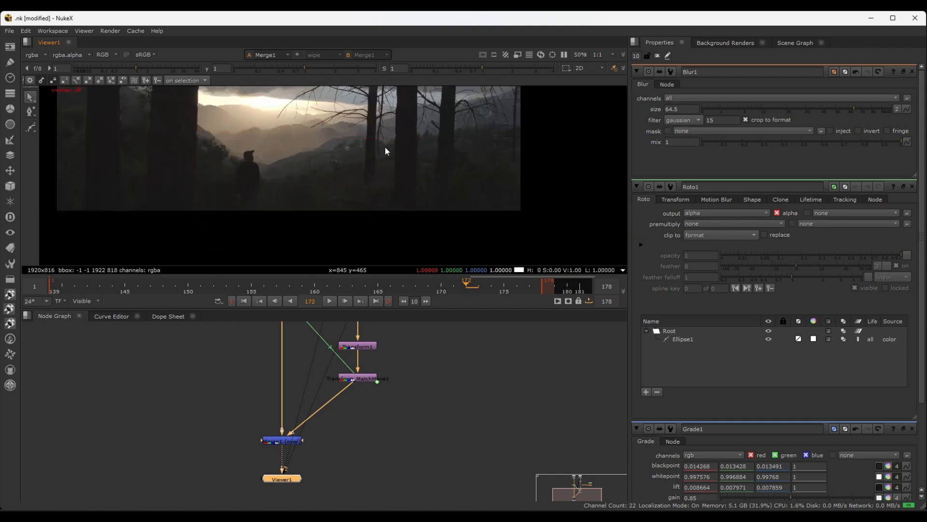
{"action": "scroll", "coordinate": [262, 200], "scroll_direction": "down", "scroll_amount": 2}
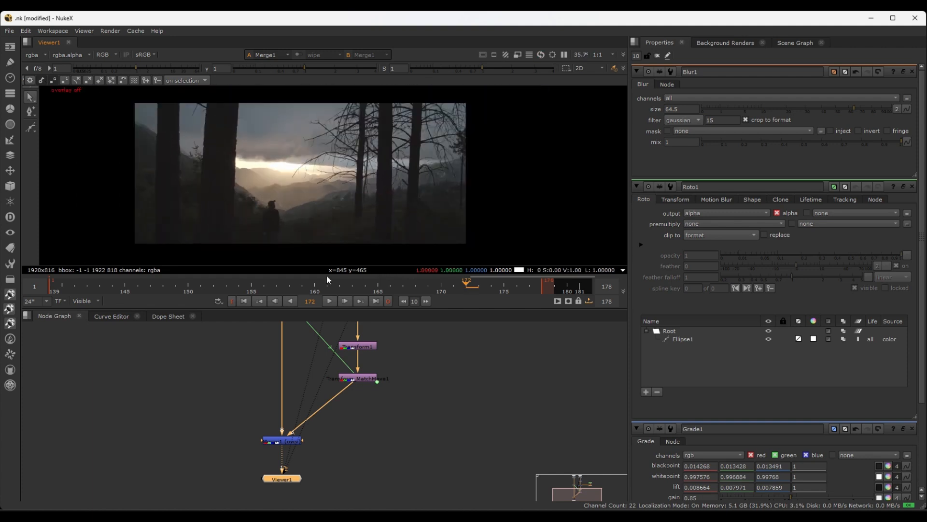
Play the Merge1 composite in an enlarged viewer with the image fitted to the frame
{"action": "key", "text": "l"}
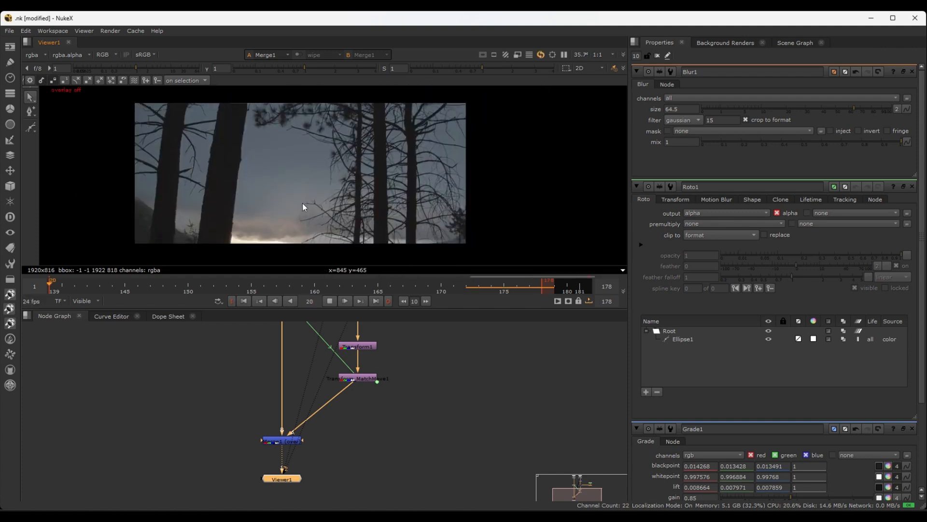
{"action": "key", "text": "space"}
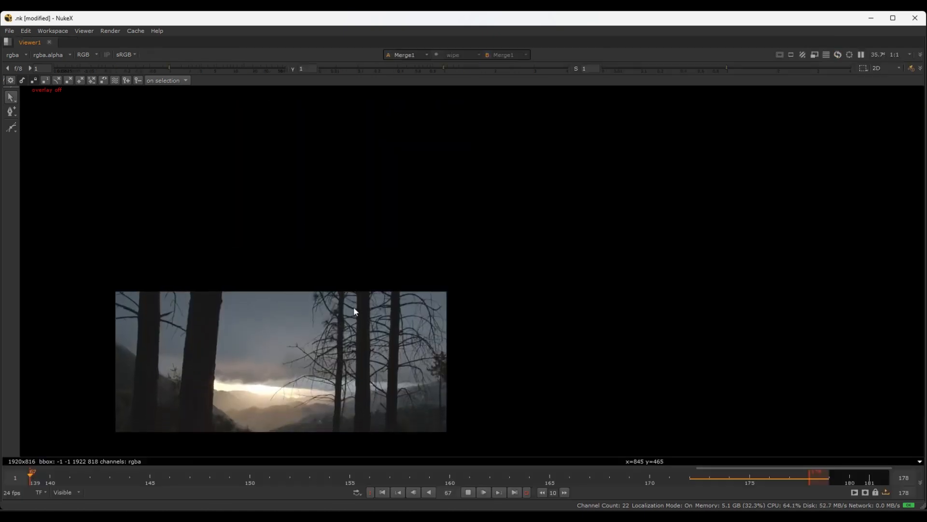
{"action": "key", "text": "f"}
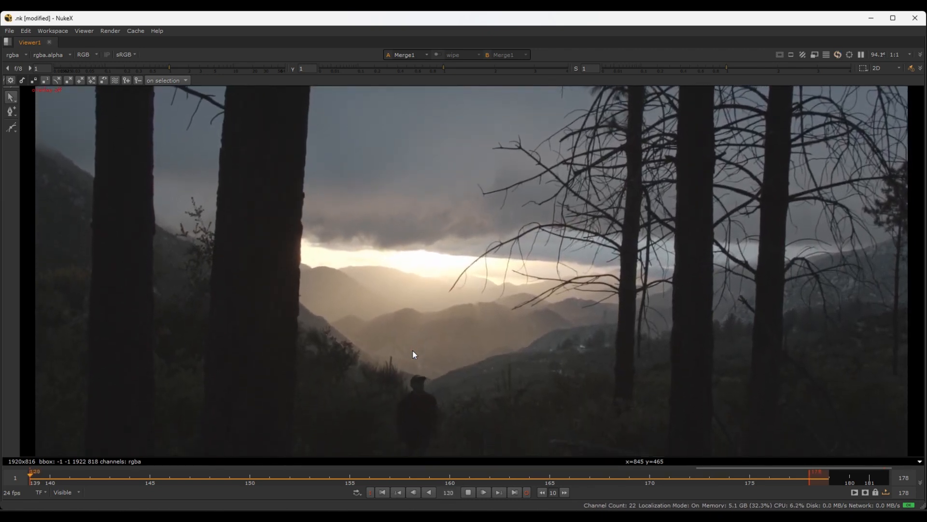
{"action": "key", "text": "space"}
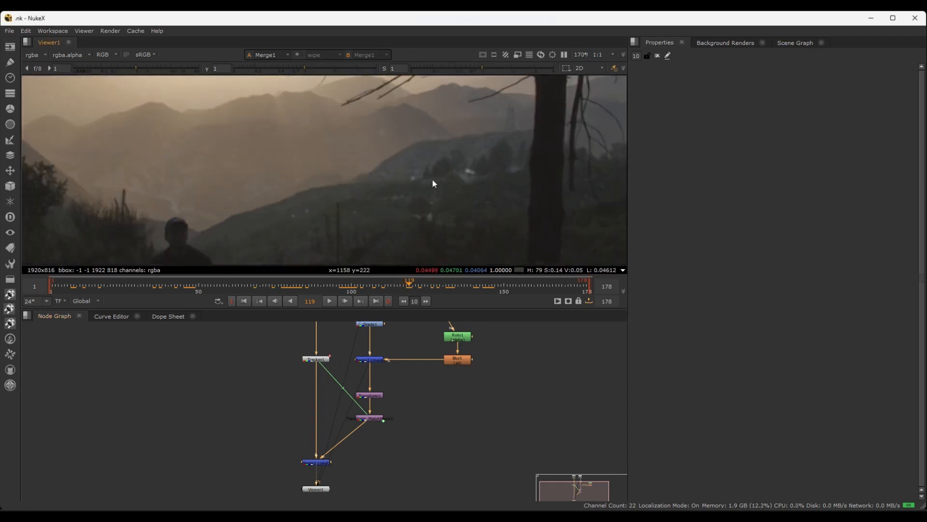
Examine the blended hillside beside the tree trunk up close, scrubbing to frame 121 to judge how well it sticks
{"action": "scroll", "coordinate": [498, 154], "scroll_direction": "up", "scroll_amount": 4}
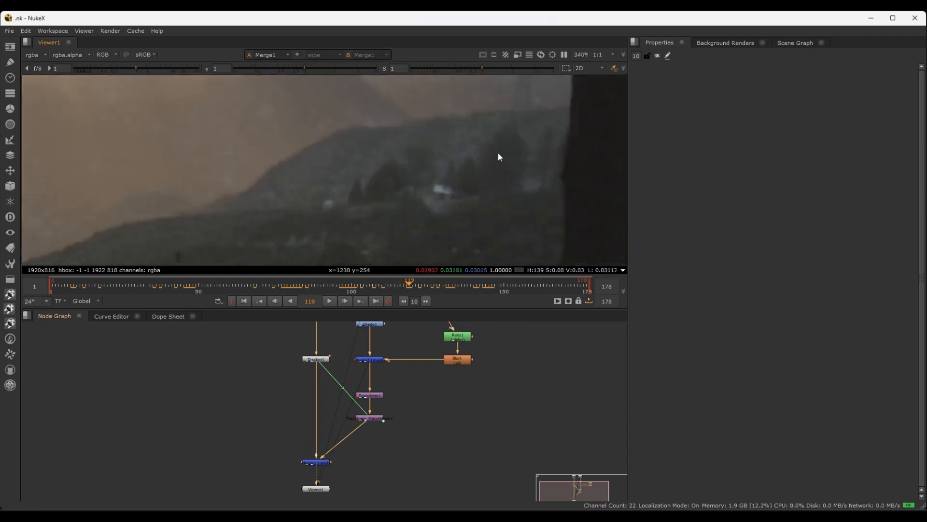
{"action": "scroll", "coordinate": [499, 154], "scroll_direction": "down", "scroll_amount": 4}
{"action": "scroll", "coordinate": [499, 153], "scroll_direction": "up", "scroll_amount": 3}
{"action": "middle_click_drag", "start_coordinate": [508, 159], "coordinate": [443, 159]}
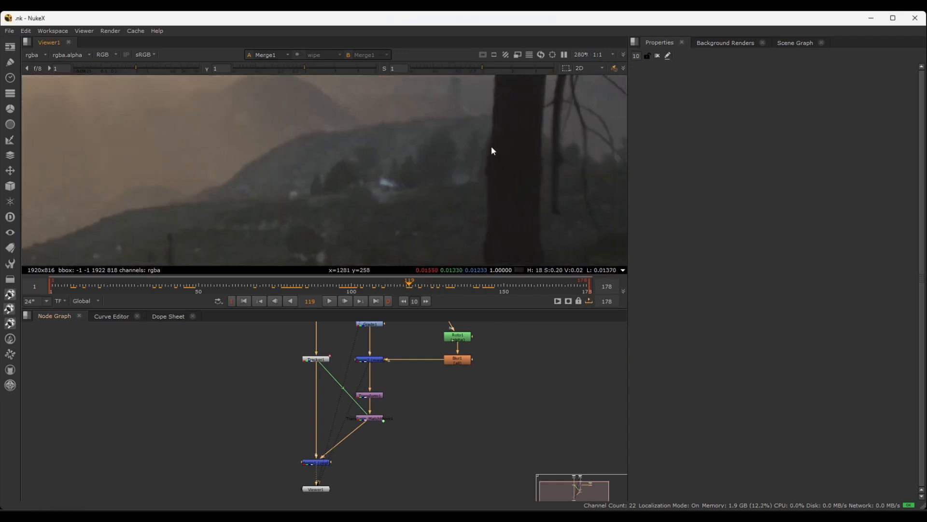
{"action": "scroll", "coordinate": [491, 146], "scroll_direction": "down", "scroll_amount": 2}
{"action": "left_click_drag", "start_coordinate": [380, 285], "coordinate": [414, 290]}
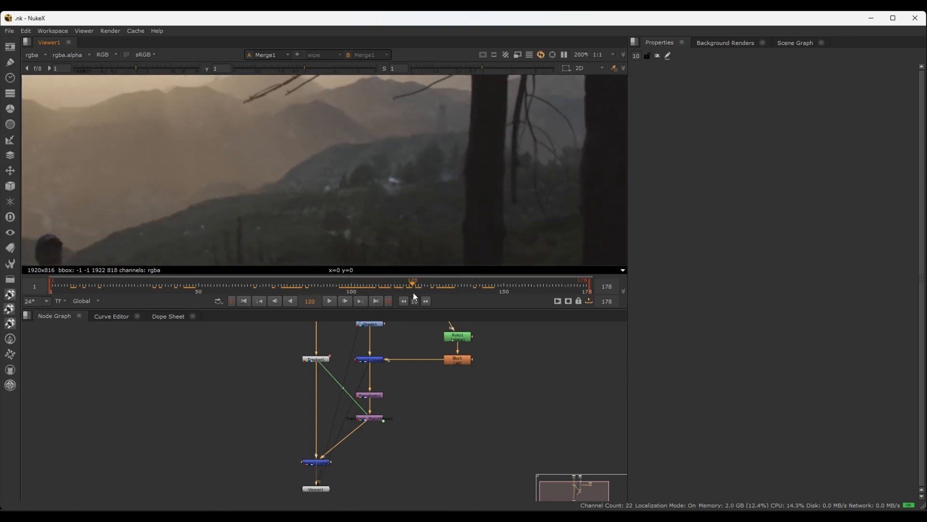
Export a Transform (stabilize) node from Tracker1
{"action": "left_click", "coordinate": [323, 359]}
{"action": "double_click", "coordinate": [317, 361]}
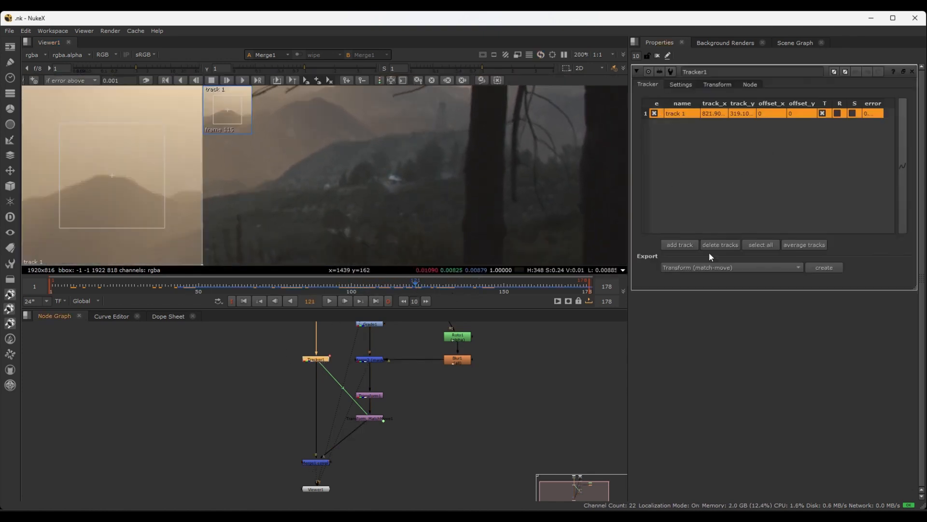
{"action": "left_click", "coordinate": [709, 268]}
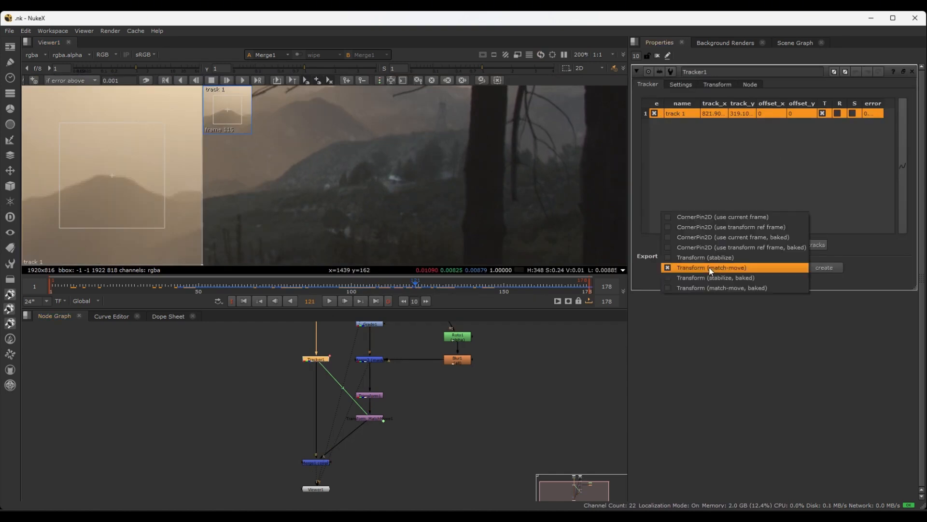
{"action": "left_click", "coordinate": [696, 259]}
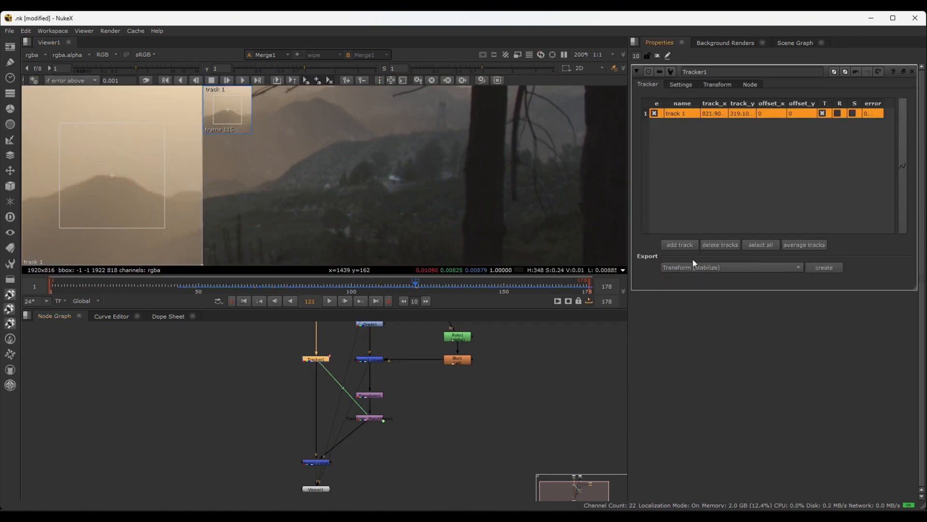
{"action": "left_click", "coordinate": [823, 267]}
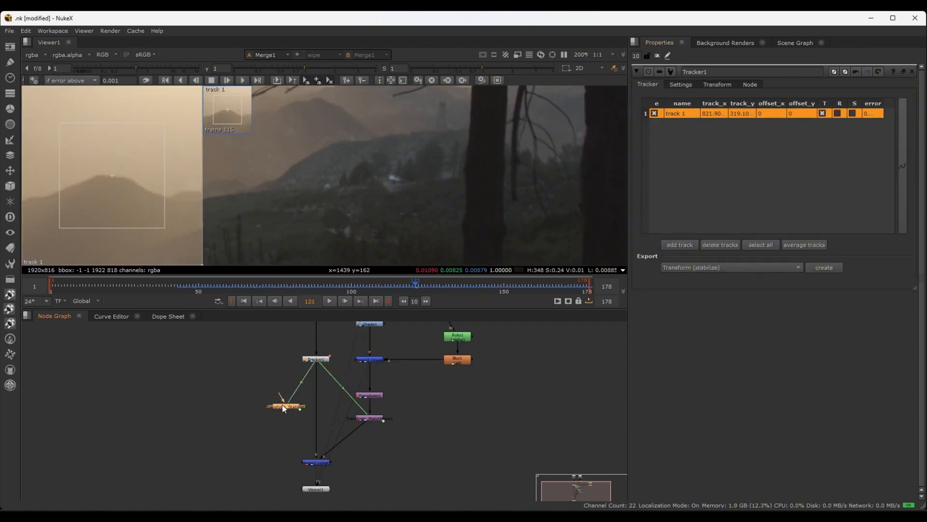
Connect the stabilize transform to Merge1's output, place it beside Merge1 and view its result
{"action": "left_click_drag", "start_coordinate": [282, 404], "coordinate": [273, 417]}
{"action": "scroll", "coordinate": [343, 434], "scroll_direction": "up", "scroll_amount": 3}
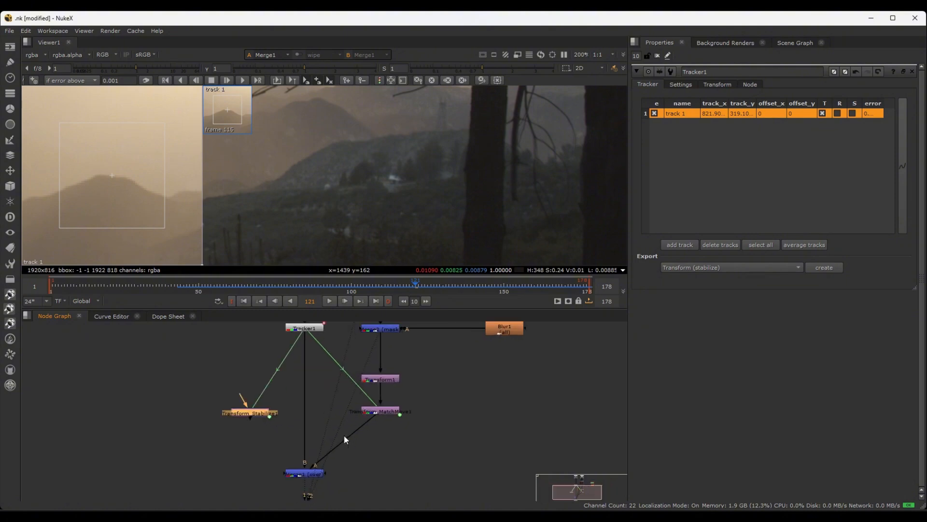
{"action": "middle_click_drag", "start_coordinate": [384, 443], "coordinate": [406, 385]}
{"action": "left_click_drag", "start_coordinate": [244, 413], "coordinate": [264, 418]}
{"action": "key", "text": "1"}
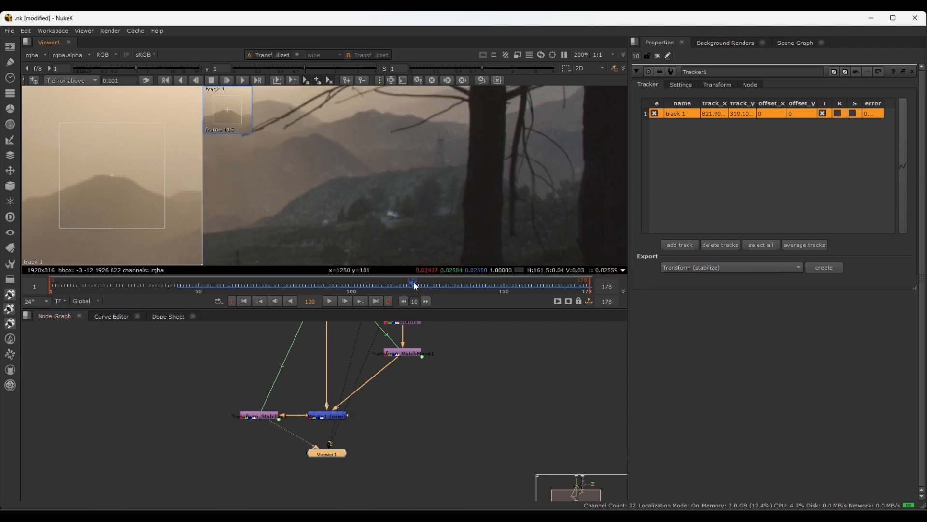
Close Tracker1's properties and scrub the stabilized composite between frames 112 and 124 to check the hillside for drift
{"action": "left_click_drag", "start_coordinate": [415, 284], "coordinate": [390, 295]}
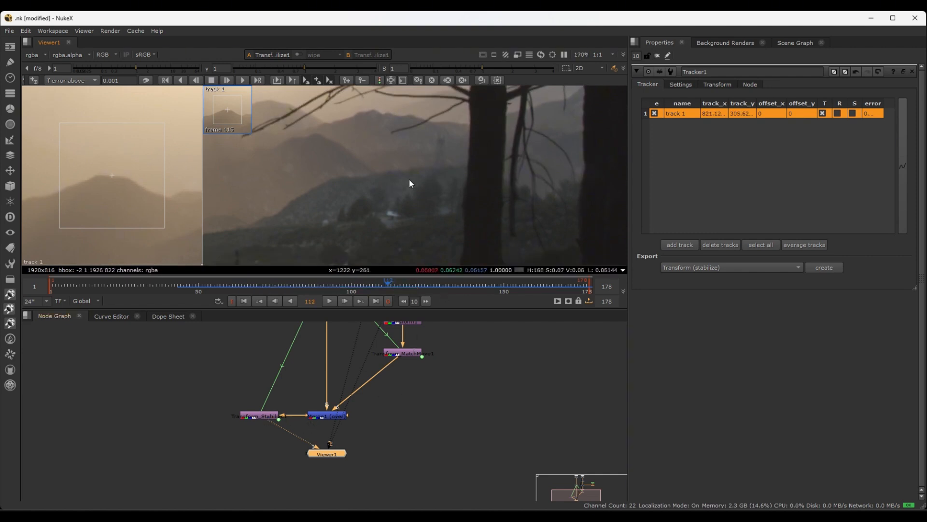
{"action": "scroll", "coordinate": [408, 181], "scroll_direction": "down", "scroll_amount": 2}
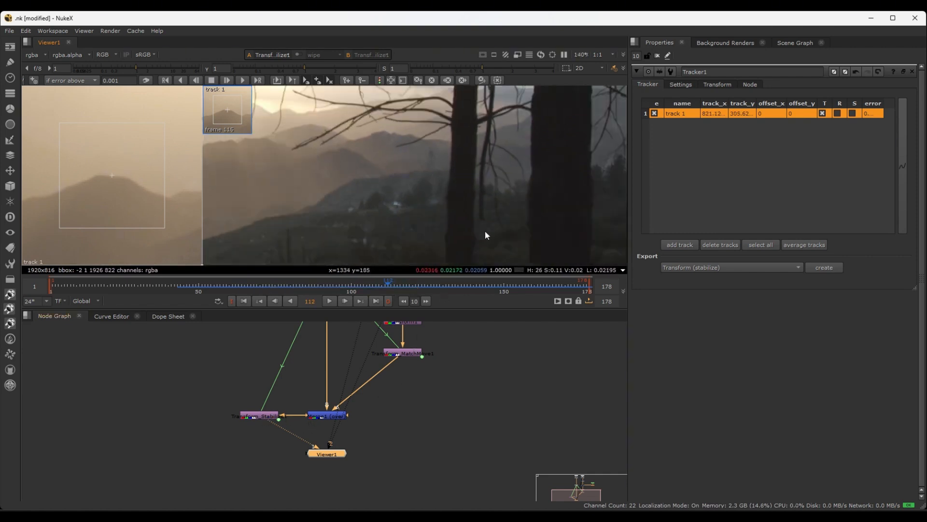
{"action": "left_click", "coordinate": [913, 72]}
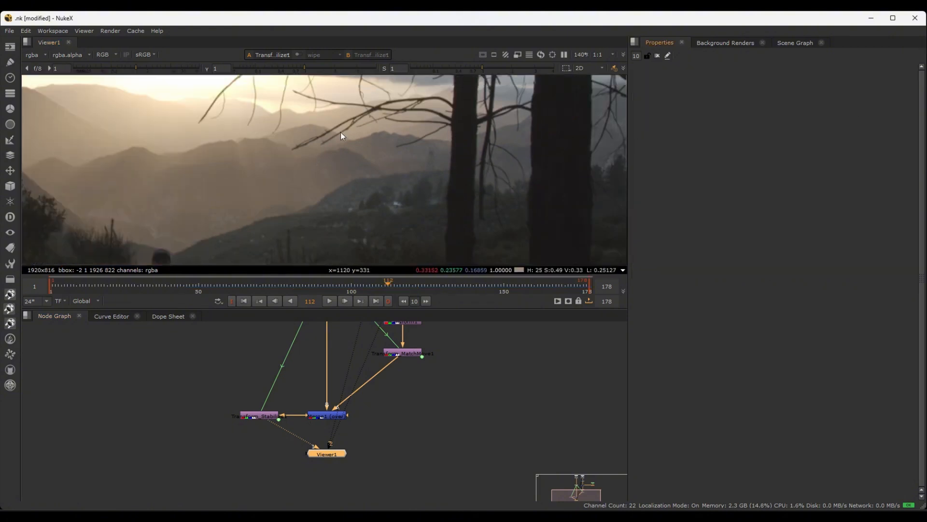
{"action": "middle_click_drag", "start_coordinate": [417, 351], "coordinate": [414, 408]}
{"action": "scroll", "coordinate": [469, 253], "scroll_direction": "up", "scroll_amount": 3}
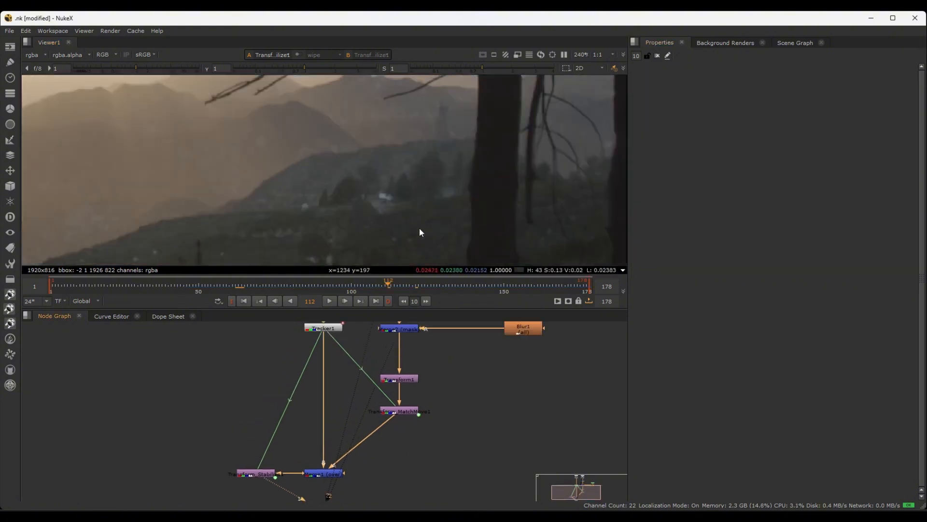
{"action": "left_click_drag", "start_coordinate": [396, 284], "coordinate": [424, 285]}
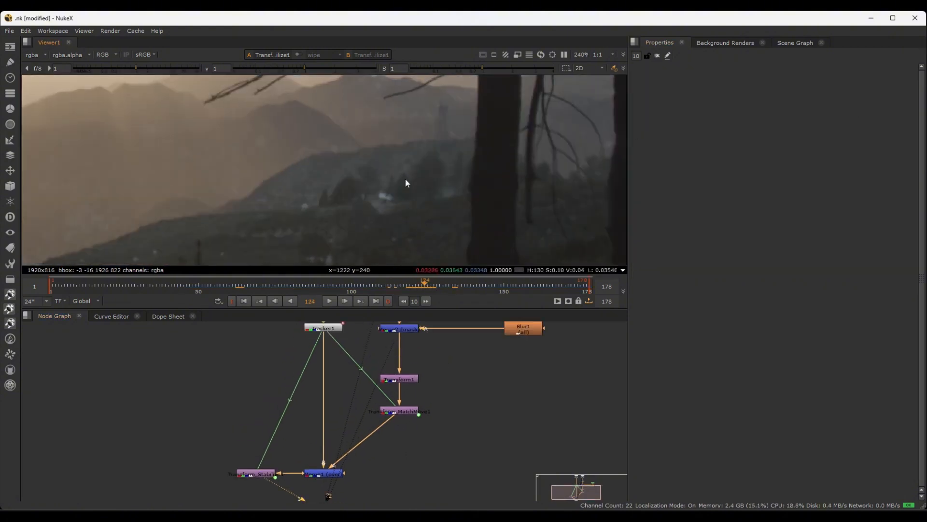
Open Roto1's properties and select the Ellipse1 shape for editing
{"action": "middle_click_drag", "start_coordinate": [479, 366], "coordinate": [456, 423]}
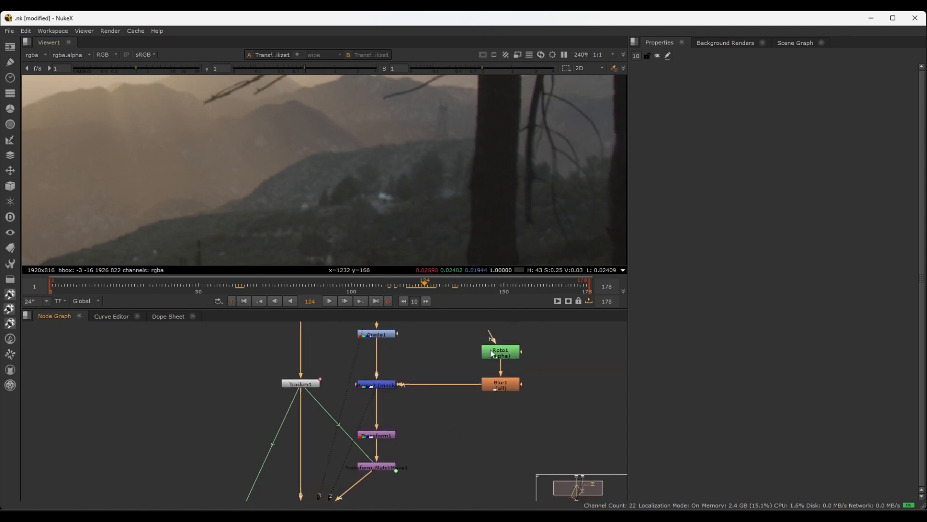
{"action": "double_click", "coordinate": [501, 352]}
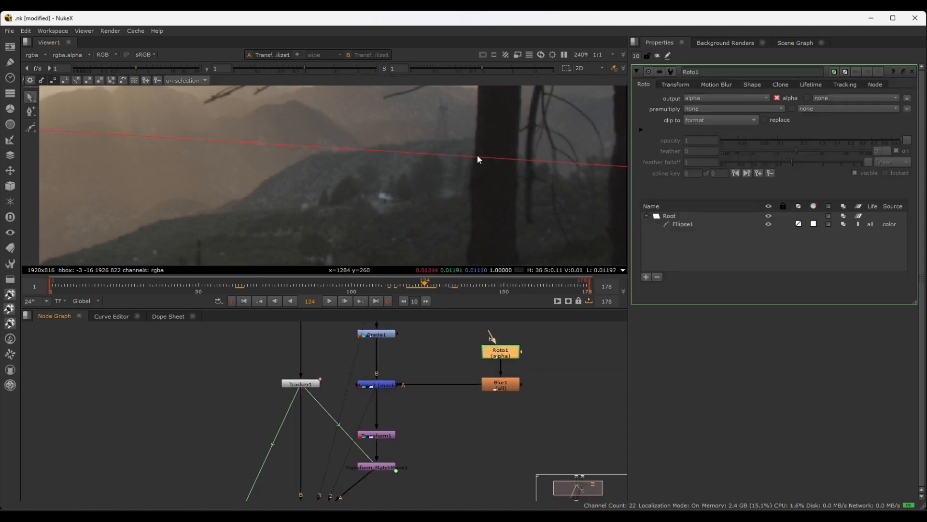
{"action": "scroll", "coordinate": [420, 169], "scroll_direction": "down", "scroll_amount": 4}
{"action": "left_click", "coordinate": [697, 225]}
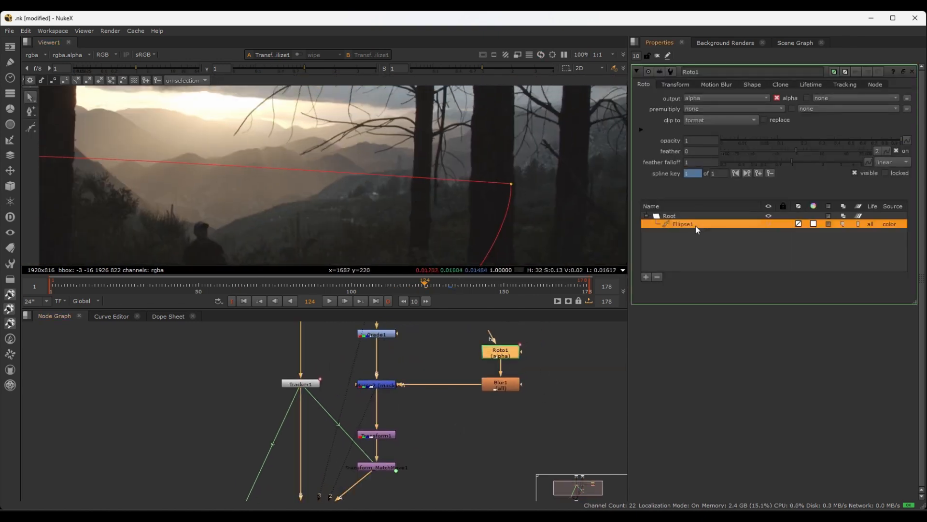
Try pulling Ellipse1's upper-right point down toward the nearer tree trunk at frame 124, and scrub forward through the shot
{"action": "middle_click_drag", "start_coordinate": [317, 227], "coordinate": [366, 176]}
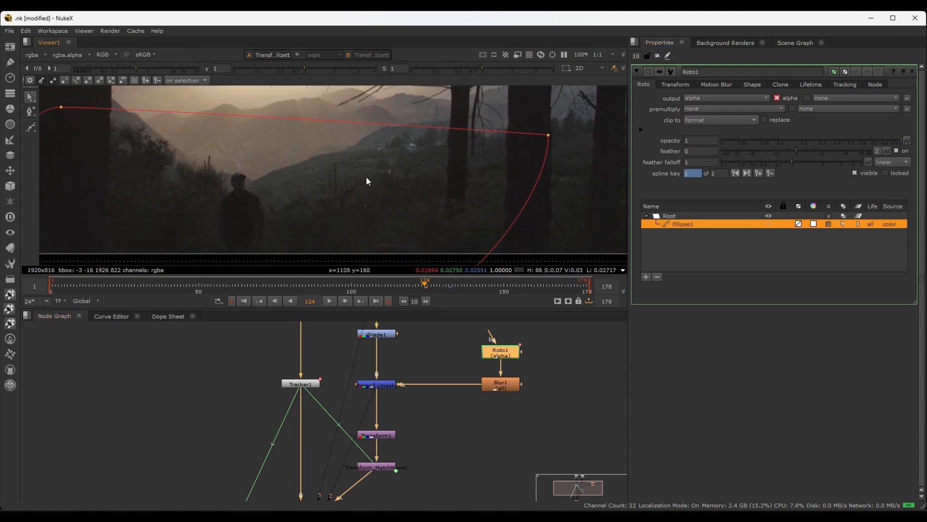
{"action": "left_click", "coordinate": [544, 140]}
{"action": "left_click_drag", "start_coordinate": [544, 139], "coordinate": [461, 167]}
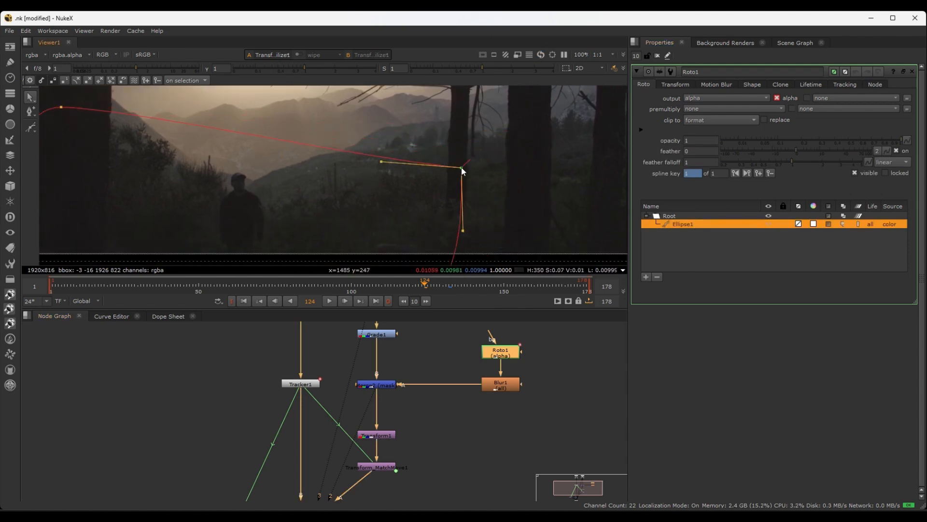
{"action": "left_click_drag", "start_coordinate": [432, 285], "coordinate": [587, 285]}
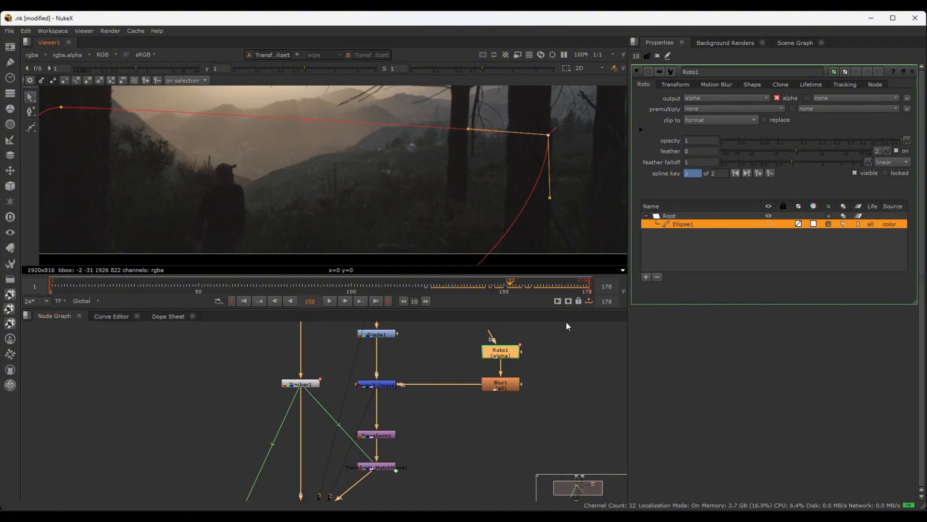
Try repositioning Ellipse1's upper-right point at a second frame, scrub between the two poses, and undo the change
{"action": "left_click", "coordinate": [454, 286]}
{"action": "left_click_drag", "start_coordinate": [454, 288], "coordinate": [516, 286]}
{"action": "left_click_drag", "start_coordinate": [551, 134], "coordinate": [432, 157]}
{"action": "left_click_drag", "start_coordinate": [516, 286], "coordinate": [453, 286]}
{"action": "key", "text": "ctrl+z"}
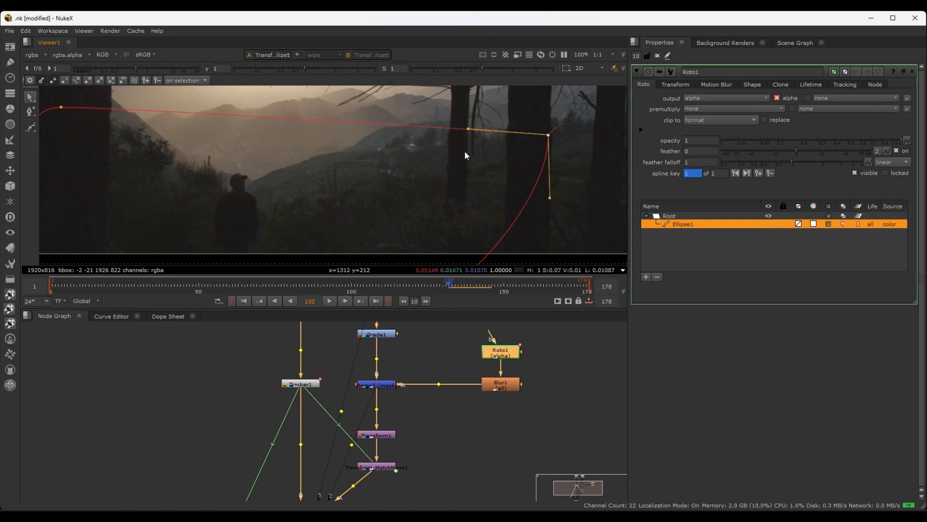
Move Ellipse1's upper-right point down beside the nearer trunk's edge at frame 132, and scrub to frame 156
{"action": "mouse_move", "coordinate": [548, 136]}
{"action": "left_mouse_down"}
{"action": "mouse_move", "coordinate": [429, 172]}
{"action": "mouse_move", "coordinate": [442, 182]}
{"action": "left_mouse_up"}
{"action": "left_click_drag", "start_coordinate": [453, 286], "coordinate": [522, 285]}
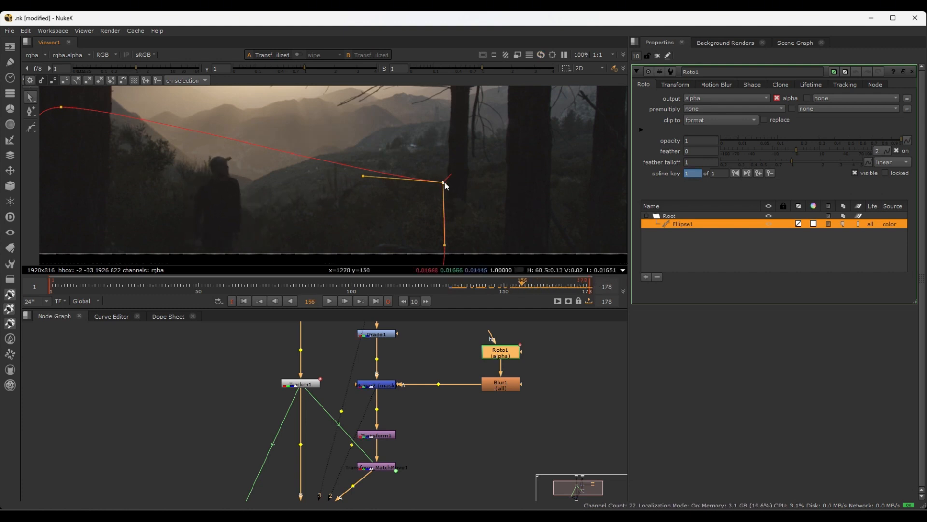
Try nudging the same ellipse point upward at frame 156, then delete the spline key this creates
{"action": "left_click_drag", "start_coordinate": [443, 182], "coordinate": [445, 176]}
{"action": "left_click_drag", "start_coordinate": [519, 278], "coordinate": [535, 290]}
{"action": "left_click", "coordinate": [463, 285]}
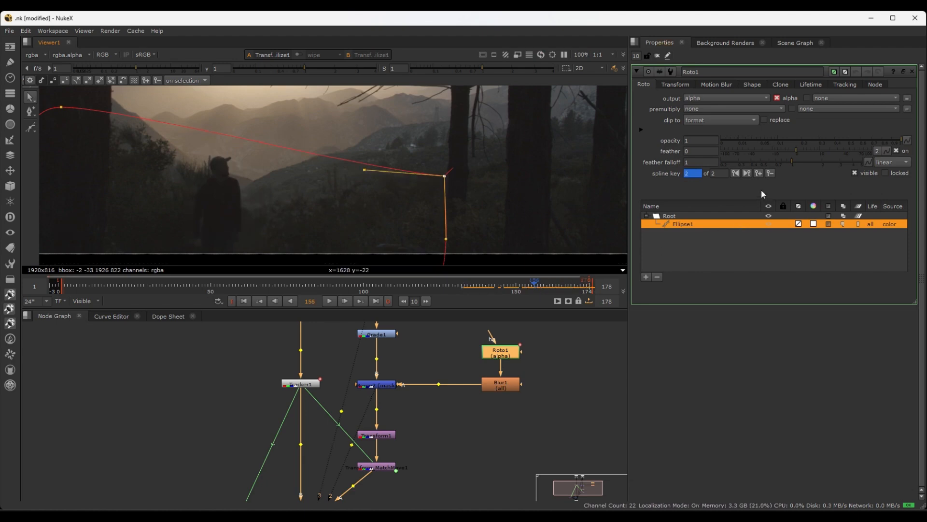
{"action": "left_click", "coordinate": [770, 172]}
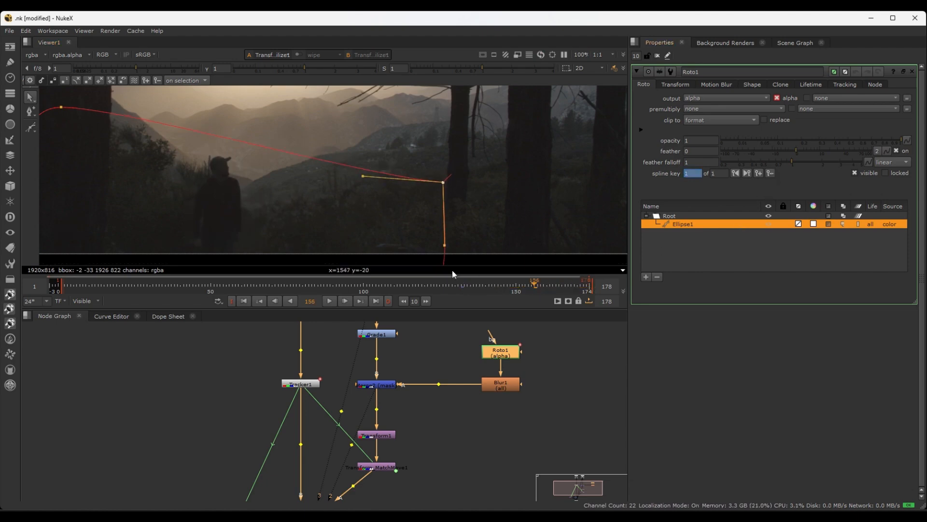
Nudge Ellipse1's upper-right point slightly upward at frame 132 and check the hillside blend beside the trunk
{"action": "left_click_drag", "start_coordinate": [492, 285], "coordinate": [467, 288]}
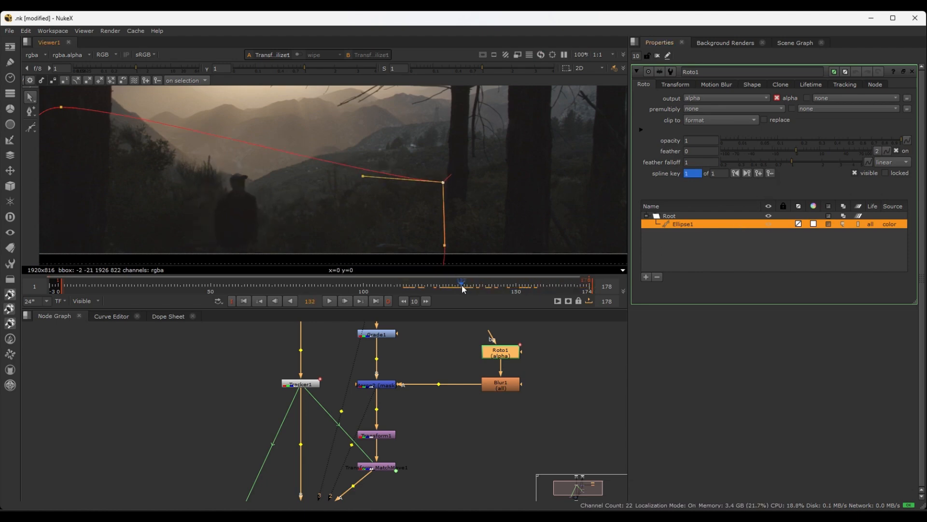
{"action": "left_click_drag", "start_coordinate": [444, 184], "coordinate": [446, 178]}
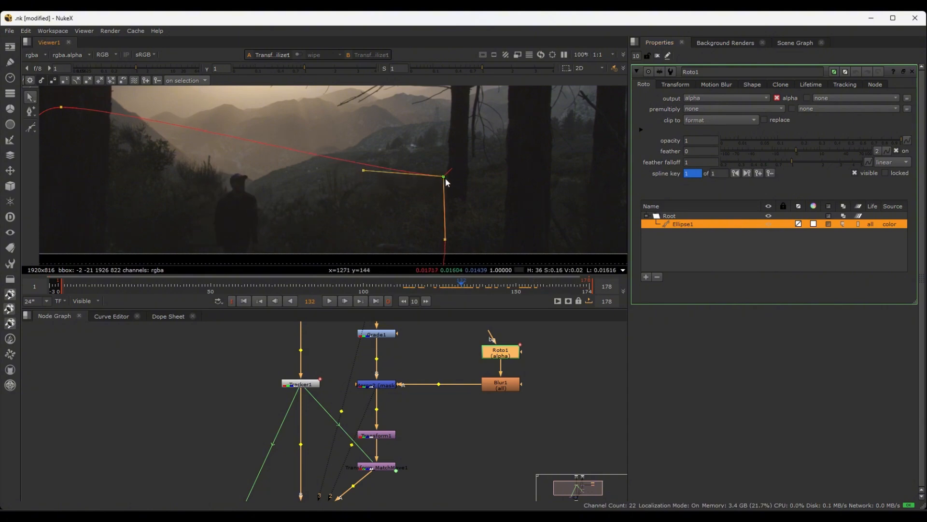
{"action": "scroll", "coordinate": [481, 141], "scroll_direction": "down", "scroll_amount": 1}
{"action": "middle_click_drag", "start_coordinate": [479, 157], "coordinate": [473, 184]}
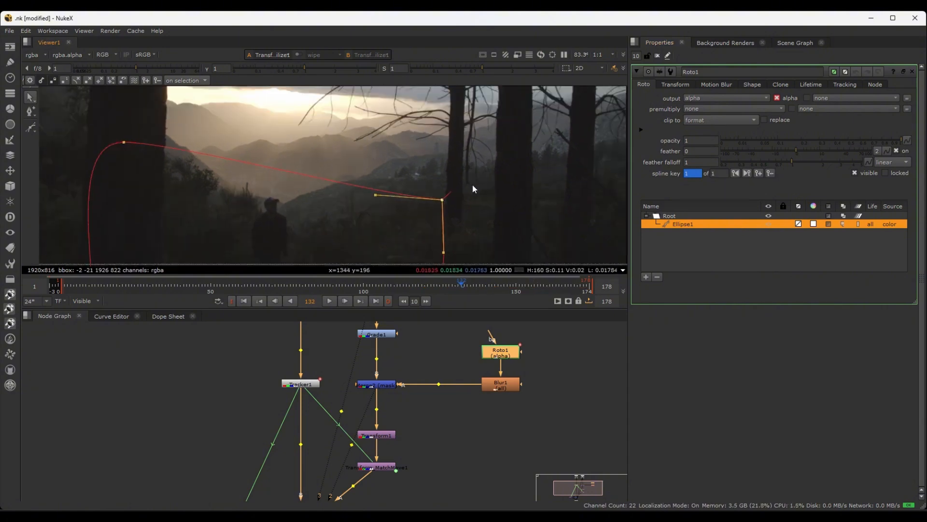
{"action": "scroll", "coordinate": [462, 193], "scroll_direction": "up", "scroll_amount": 4}
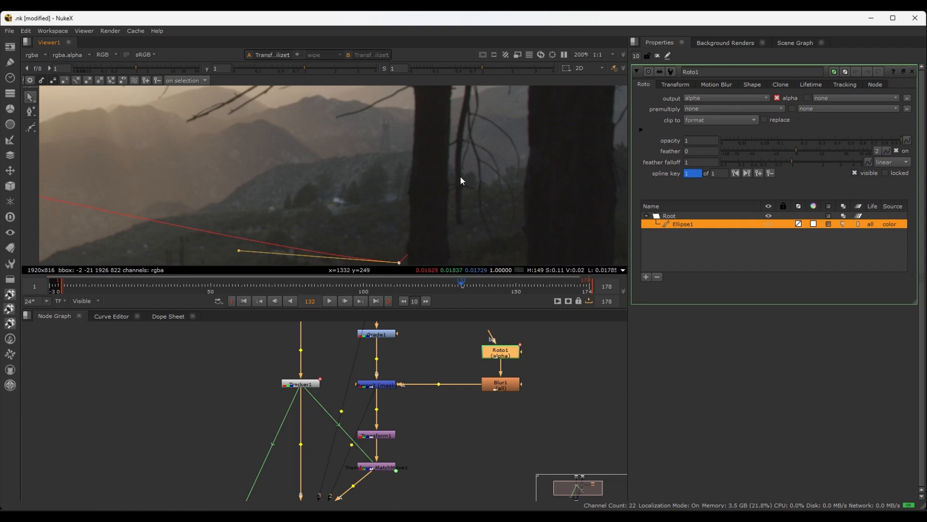
{"action": "scroll", "coordinate": [395, 169], "scroll_direction": "down", "scroll_amount": 2}
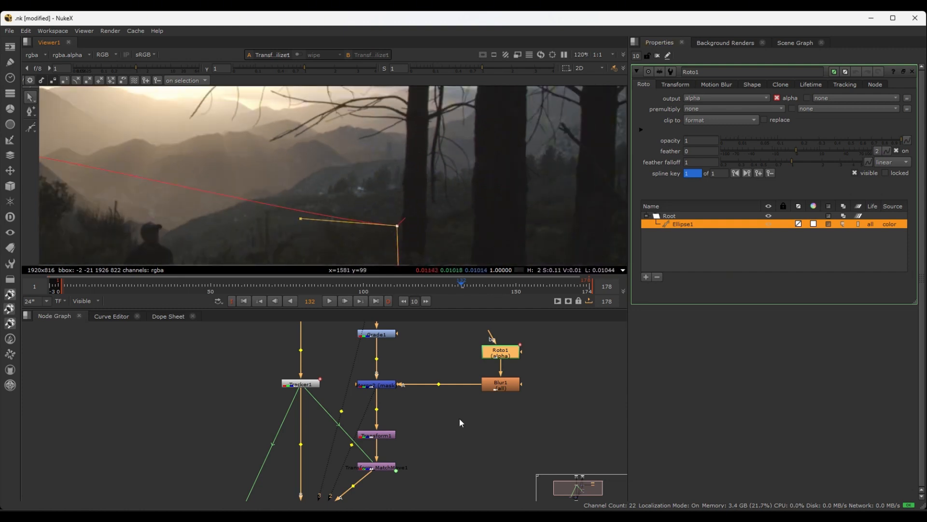
Open Tracker1's properties and enable add-tracks mode, with the hillside's bright spot framed up close
{"action": "middle_click_drag", "start_coordinate": [445, 409], "coordinate": [477, 424]}
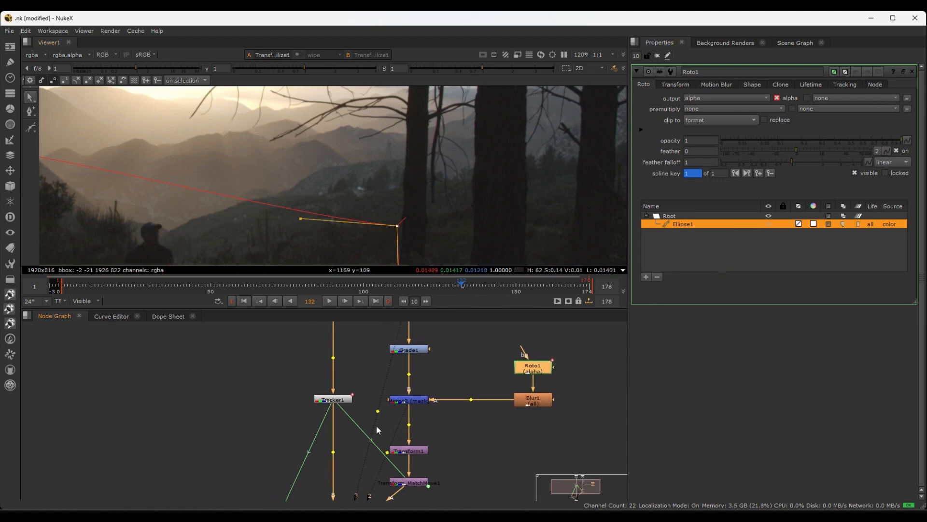
{"action": "left_click", "coordinate": [271, 387]}
{"action": "double_click", "coordinate": [336, 400]}
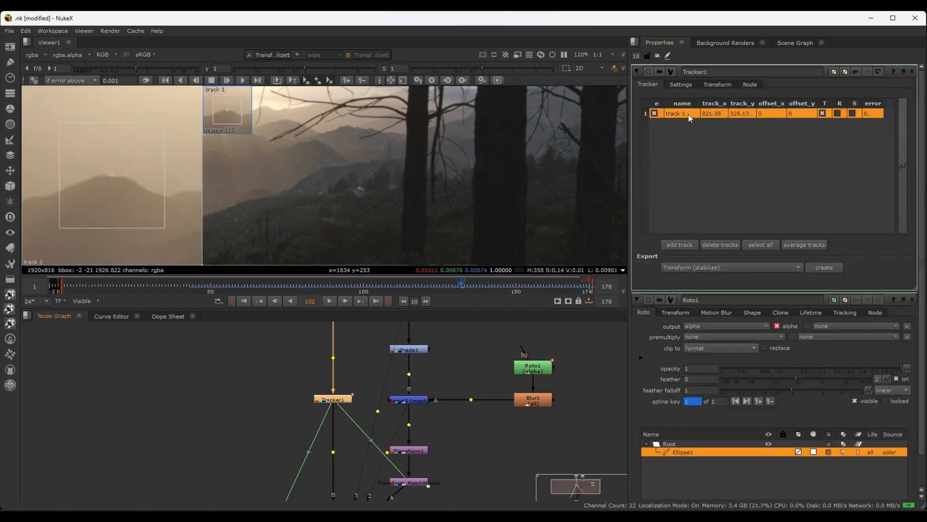
{"action": "middle_click_drag", "start_coordinate": [381, 165], "coordinate": [500, 193]}
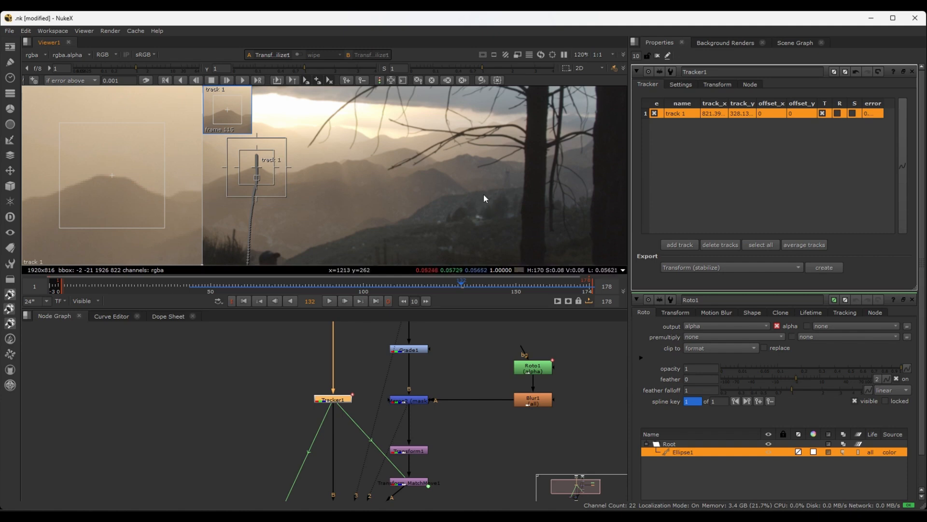
{"action": "scroll", "coordinate": [507, 192], "scroll_direction": "up", "scroll_amount": 5}
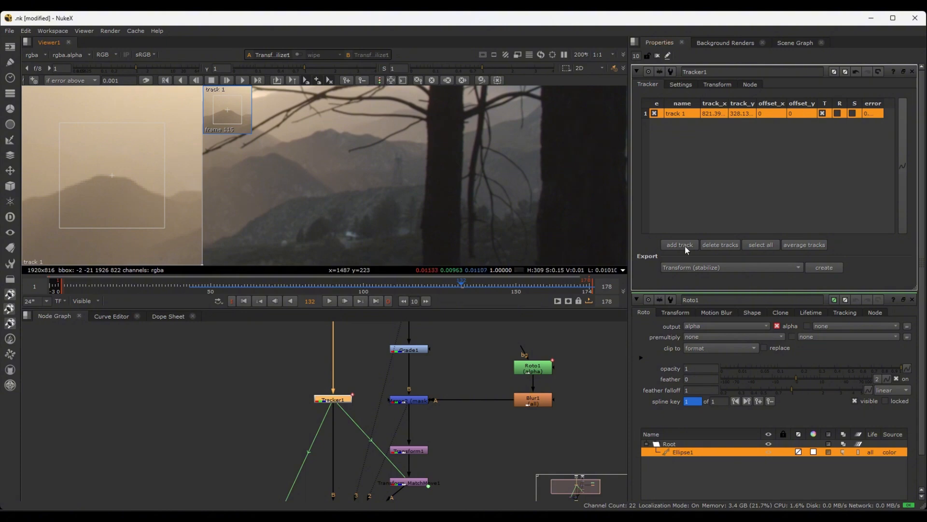
{"action": "left_click", "coordinate": [34, 82]}
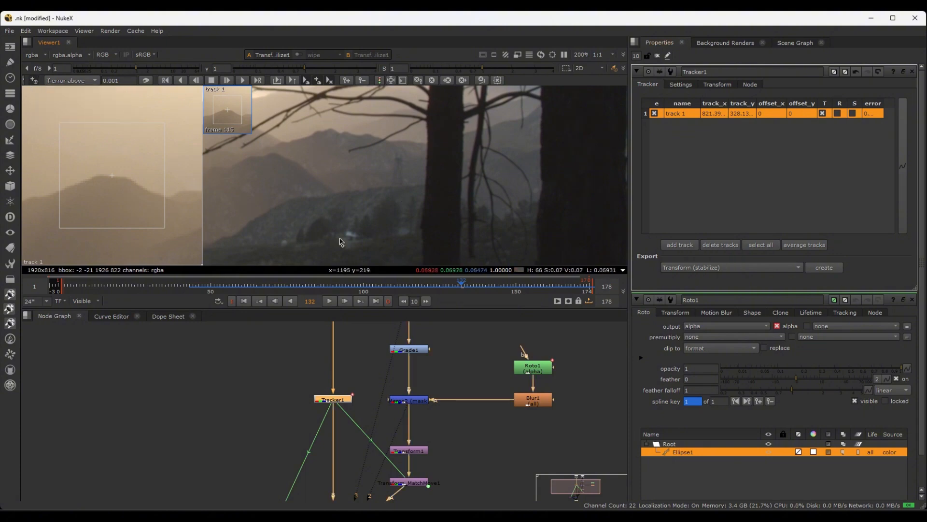
{"action": "scroll", "coordinate": [359, 241], "scroll_direction": "up", "scroll_amount": 2}
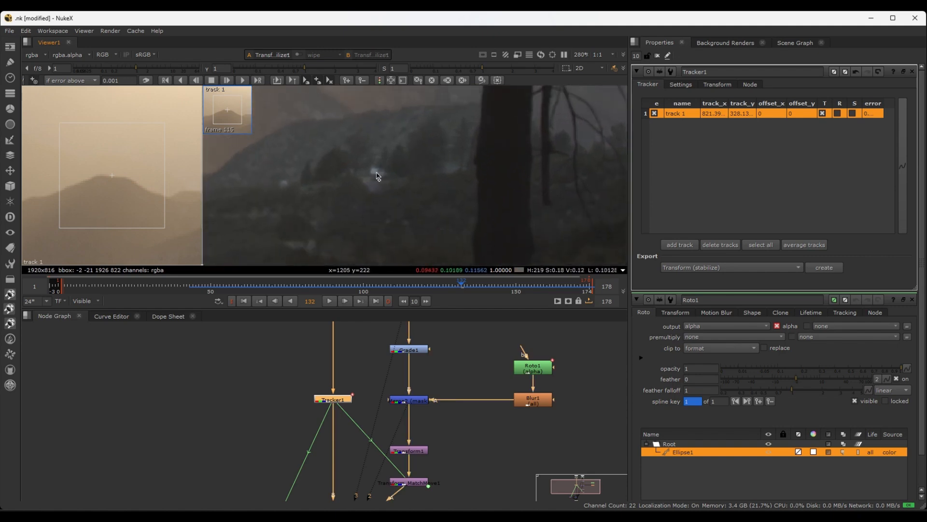
Place a second track on the hillside's bright spot at frame 132 and shrink its pattern and search boxes
{"action": "left_click", "coordinate": [377, 175], "text": "ctrl+alt"}
{"action": "left_click_drag", "start_coordinate": [417, 214], "coordinate": [397, 190]}
{"action": "left_click_drag", "start_coordinate": [426, 219], "coordinate": [406, 219]}
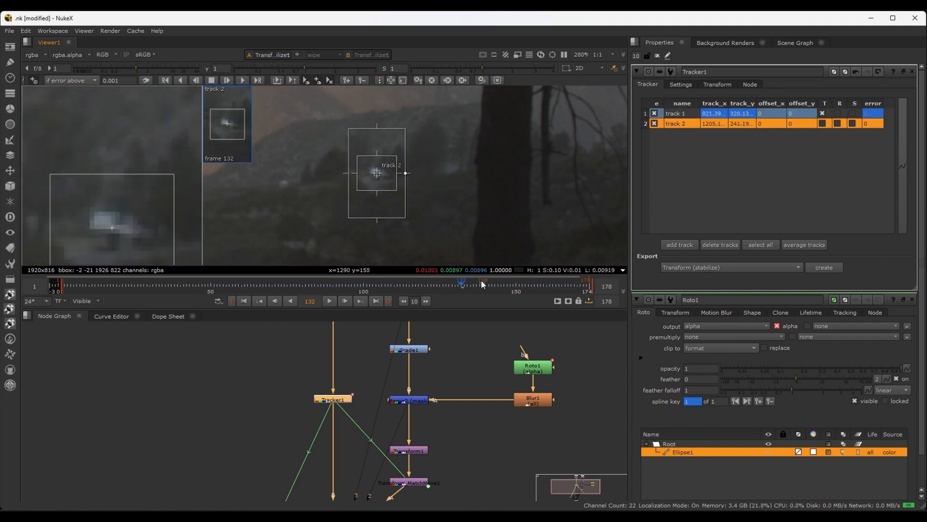
Realign the second track to the bright spot at frame 178, then delete that track
{"action": "left_click_drag", "start_coordinate": [463, 282], "coordinate": [566, 285]}
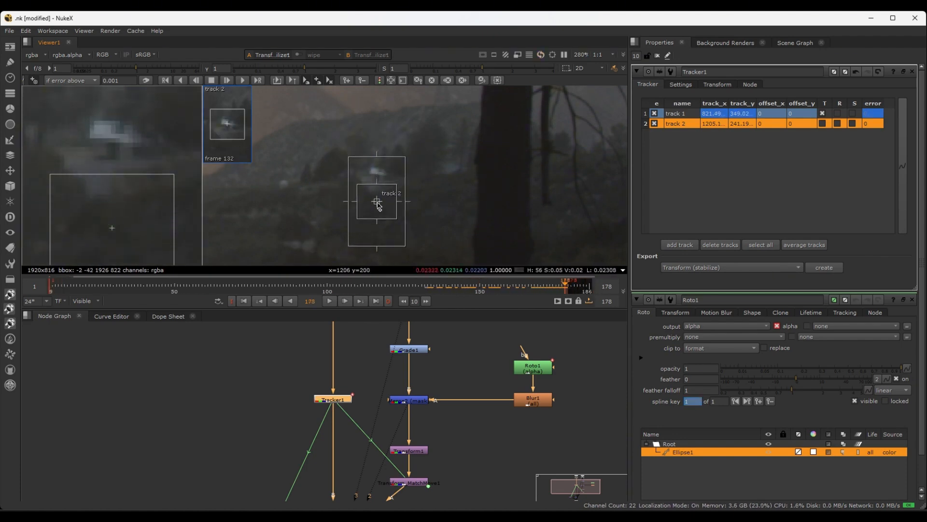
{"action": "left_click_drag", "start_coordinate": [377, 201], "coordinate": [379, 175]}
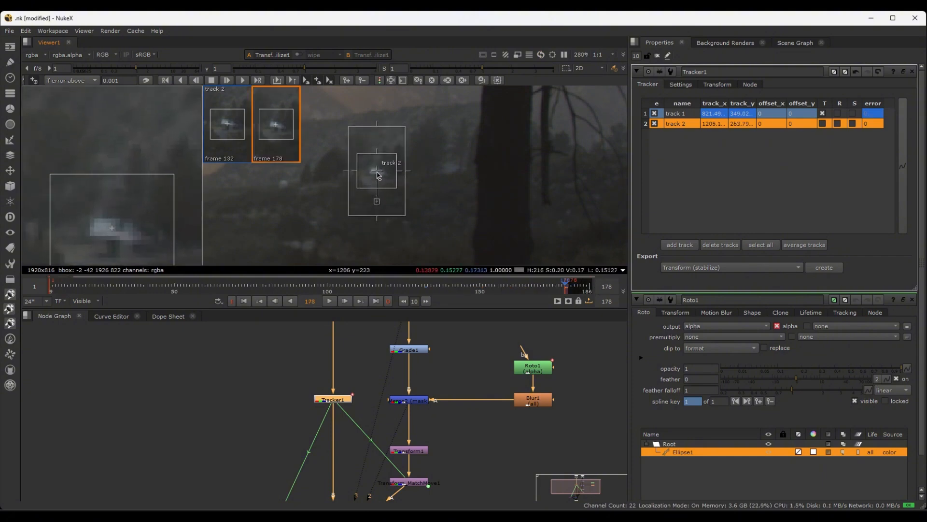
{"action": "key", "text": "Delete"}
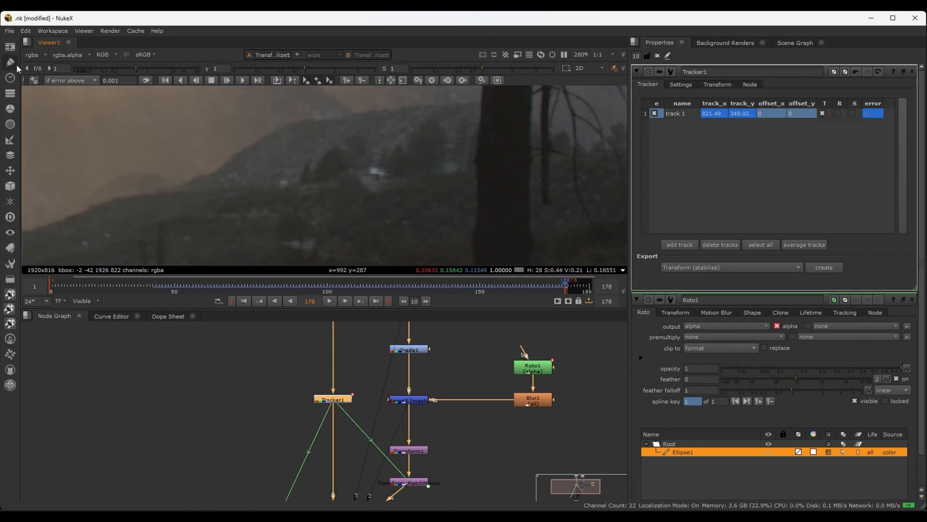
Add a new track on the hillside's bright spot at frame 178, tighten its pattern and search boxes, and track it backwards
{"action": "left_click", "coordinate": [377, 174]}
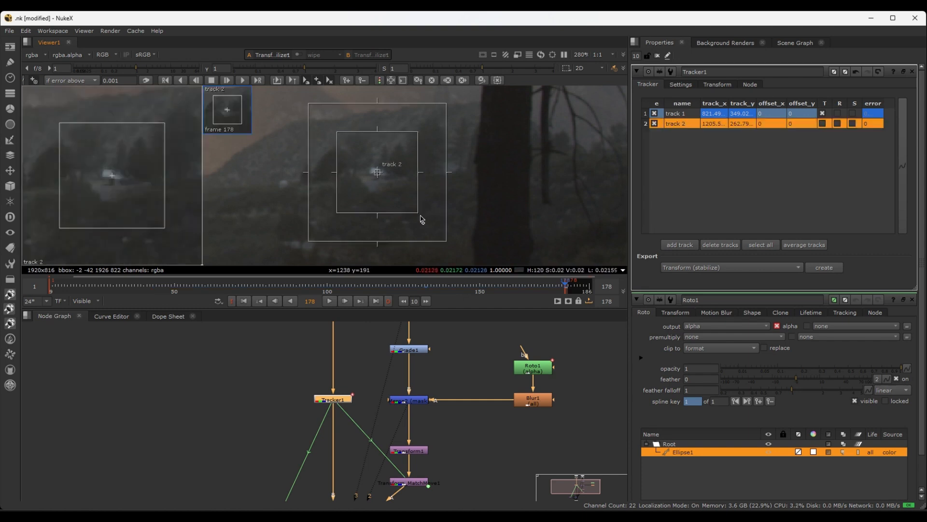
{"action": "left_click_drag", "start_coordinate": [419, 214], "coordinate": [391, 198]}
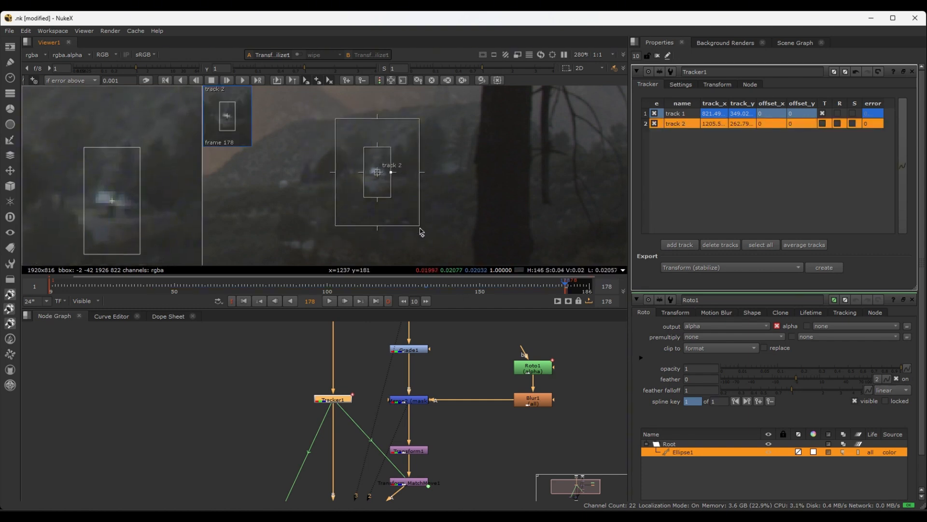
{"action": "left_click_drag", "start_coordinate": [419, 227], "coordinate": [407, 223]}
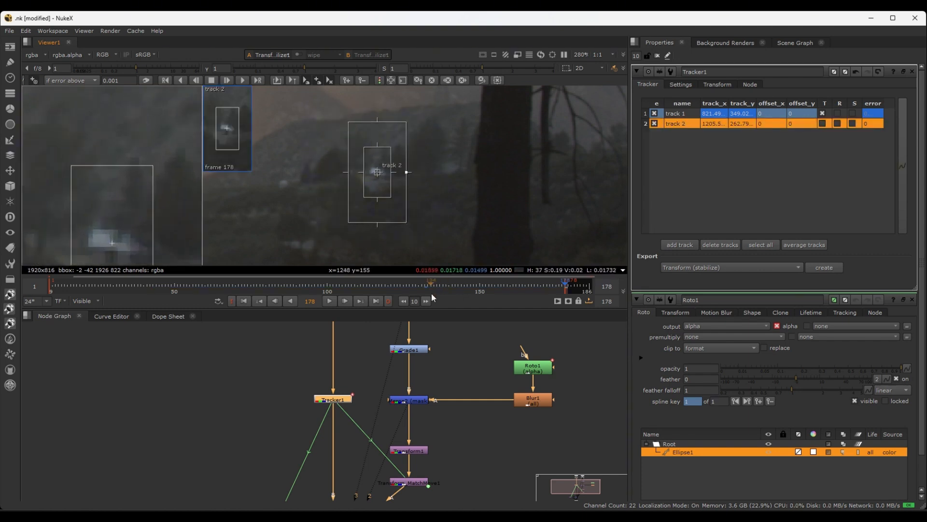
{"action": "left_click", "coordinate": [179, 80]}
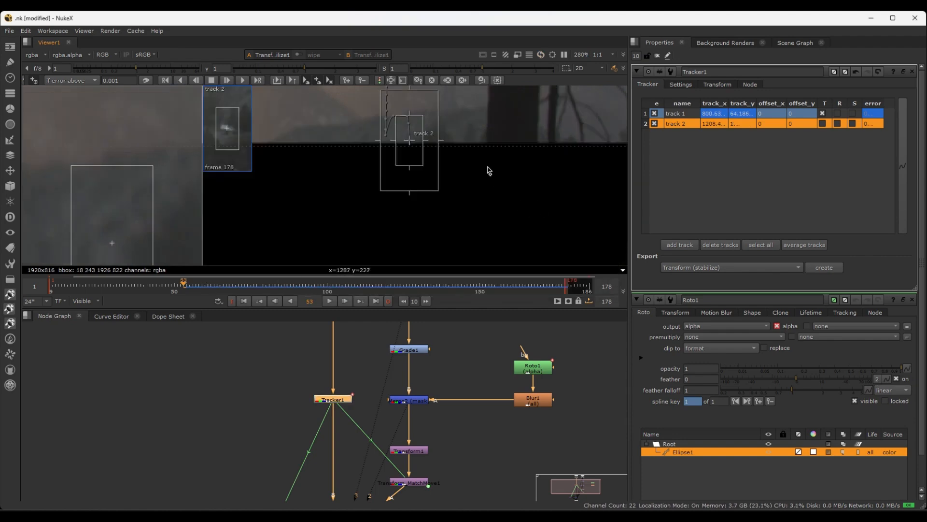
Examine track 2's placement near the picture's lower edge at frames 53 and 56
{"action": "middle_click_drag", "start_coordinate": [489, 170], "coordinate": [474, 250]}
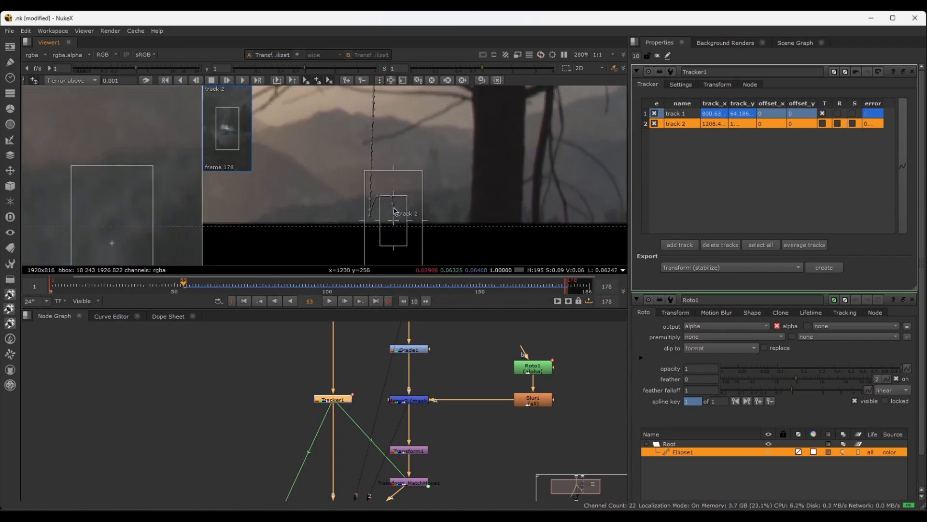
{"action": "mouse_move", "coordinate": [184, 286]}
{"action": "left_mouse_down"}
{"action": "mouse_move", "coordinate": [206, 286]}
{"action": "mouse_move", "coordinate": [193, 286]}
{"action": "left_mouse_up"}
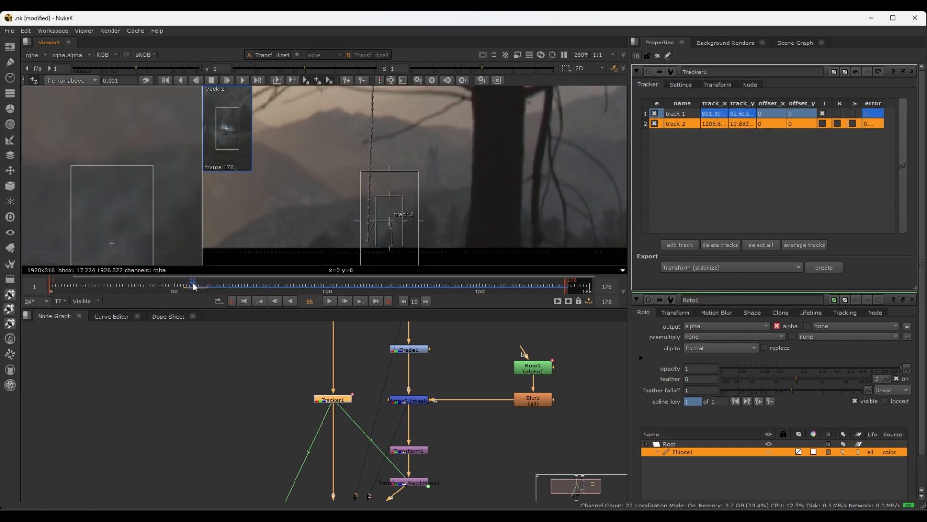
{"action": "scroll", "coordinate": [469, 205], "scroll_direction": "down", "scroll_amount": 2}
{"action": "middle_click_drag", "start_coordinate": [469, 203], "coordinate": [460, 170]}
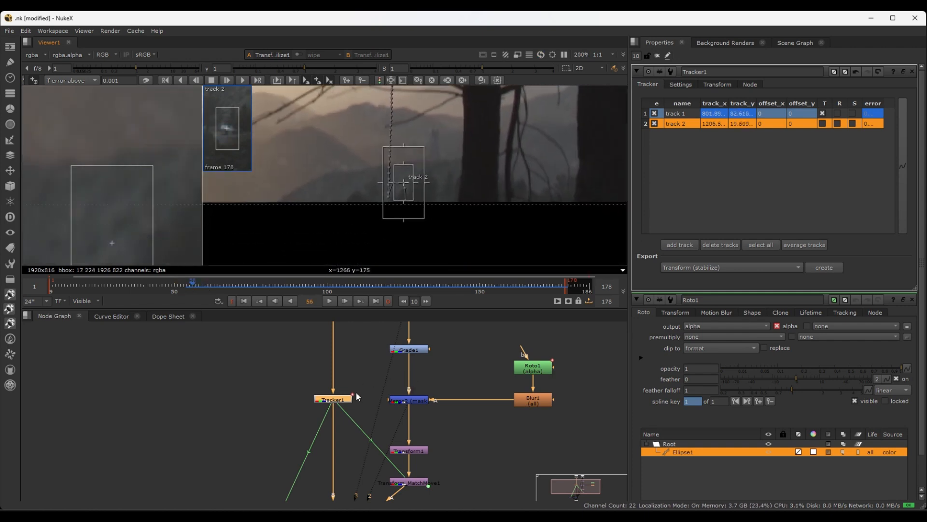
View Tracker1's output and examine track 2's path over the unstabilized plate at frame 56
{"action": "left_click", "coordinate": [345, 402], "text": "ctrl+shift"}
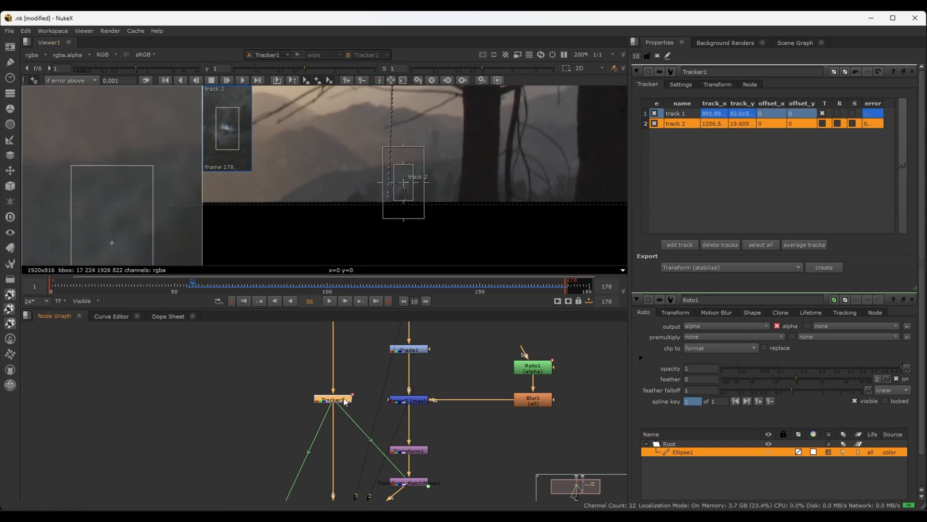
{"action": "scroll", "coordinate": [438, 191], "scroll_direction": "down", "scroll_amount": 1}
{"action": "middle_click_drag", "start_coordinate": [438, 191], "coordinate": [461, 82]}
{"action": "scroll", "coordinate": [467, 138], "scroll_direction": "down", "scroll_amount": 2}
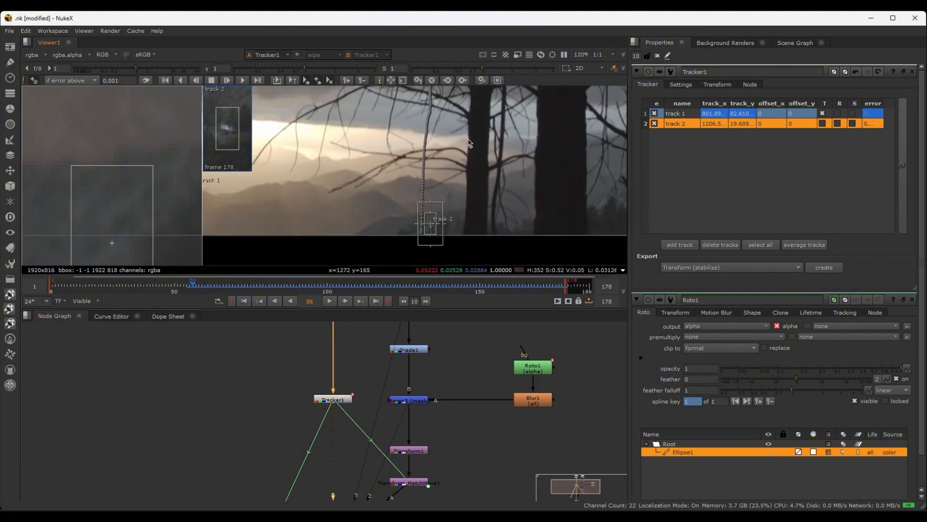
{"action": "scroll", "coordinate": [469, 157], "scroll_direction": "up", "scroll_amount": 1}
{"action": "scroll", "coordinate": [382, 215], "scroll_direction": "down", "scroll_amount": 7}
{"action": "scroll", "coordinate": [392, 209], "scroll_direction": "up", "scroll_amount": 7}
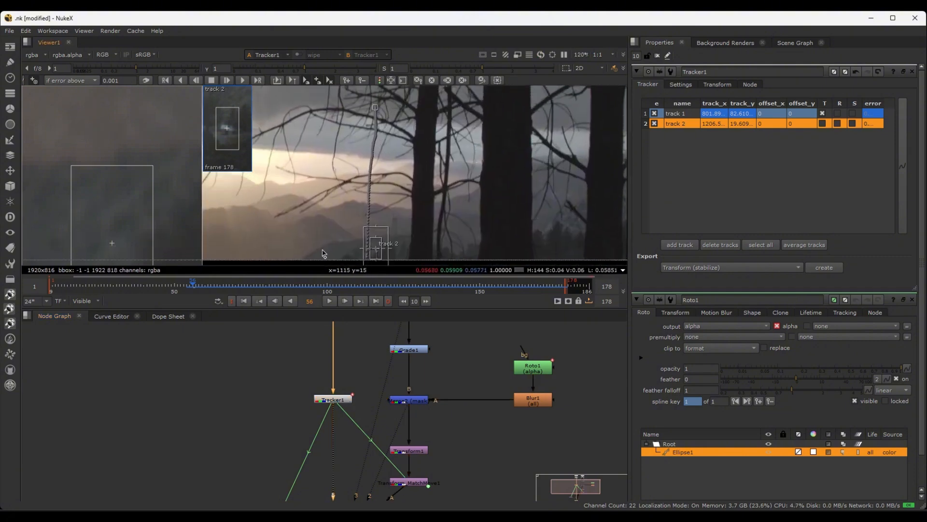
Enlarge the viewer area and go to frame 62, where track 2 is still inside the picture
{"action": "left_click_drag", "start_coordinate": [192, 285], "coordinate": [296, 285]}
{"action": "scroll", "coordinate": [128, 164], "scroll_direction": "down", "scroll_amount": 2}
{"action": "scroll", "coordinate": [128, 163], "scroll_direction": "down", "scroll_amount": 1}
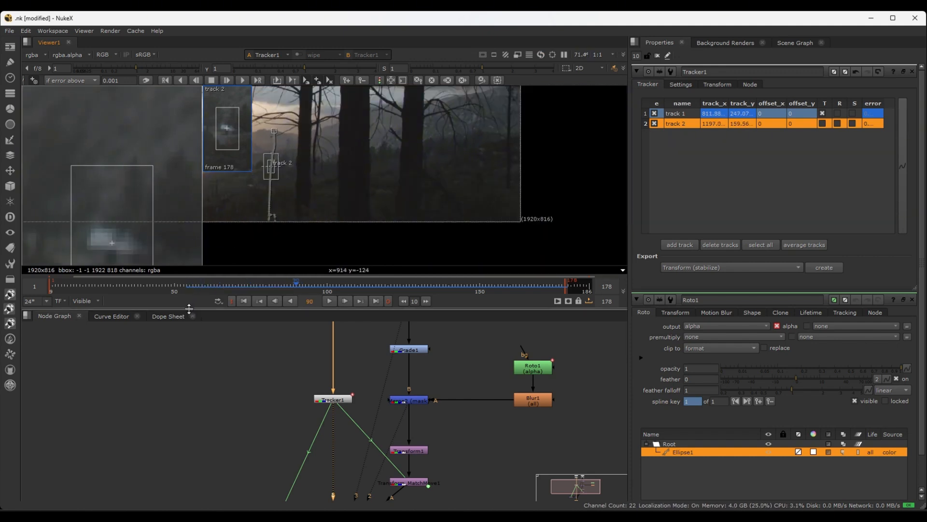
{"action": "left_click_drag", "start_coordinate": [191, 309], "coordinate": [193, 400]}
{"action": "left_click_drag", "start_coordinate": [298, 376], "coordinate": [212, 378]}
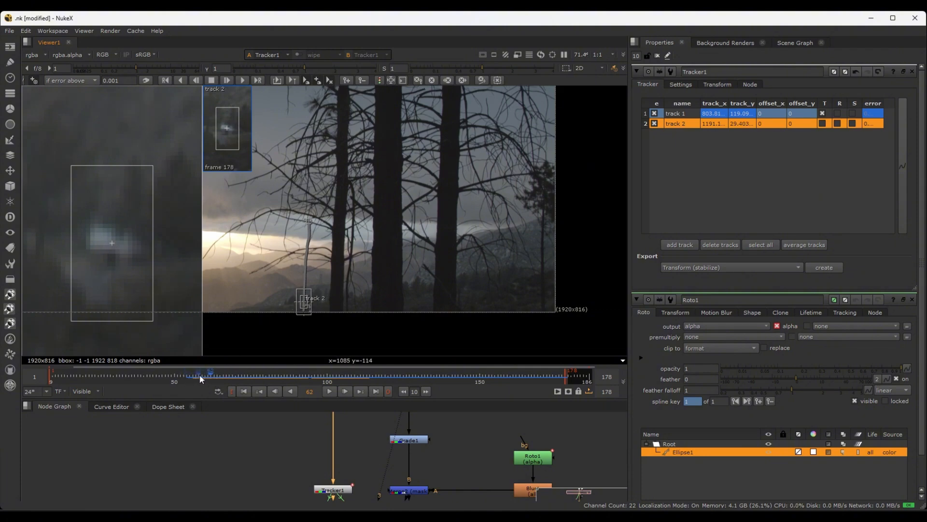
{"action": "left_click", "coordinate": [447, 81]}
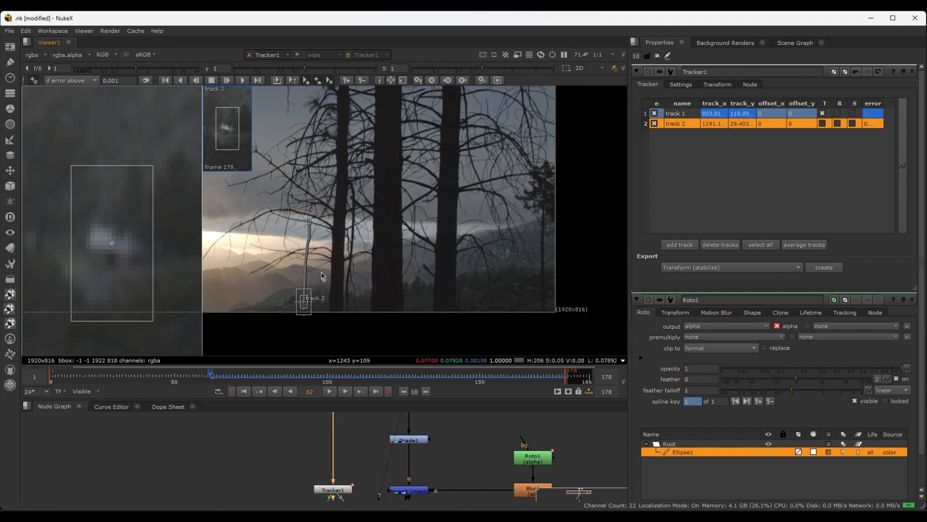
Offset track 2 onto the faint tower shape on the hillside at frame 62 and track it backwards to frame 46
{"action": "scroll", "coordinate": [327, 299], "scroll_direction": "up", "scroll_amount": 3}
{"action": "scroll", "coordinate": [347, 272], "scroll_direction": "up", "scroll_amount": 2}
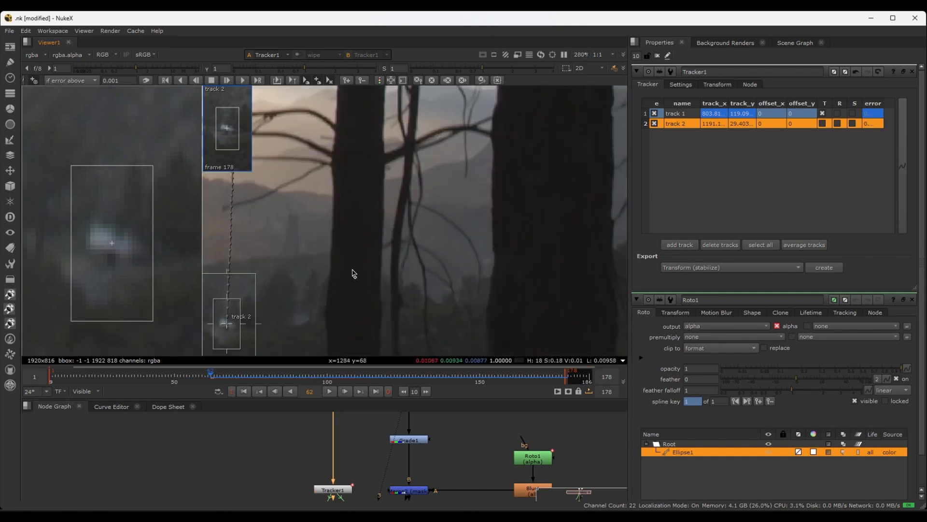
{"action": "middle_click_drag", "start_coordinate": [353, 271], "coordinate": [470, 263]}
{"action": "scroll", "coordinate": [394, 318], "scroll_direction": "up", "scroll_amount": 1}
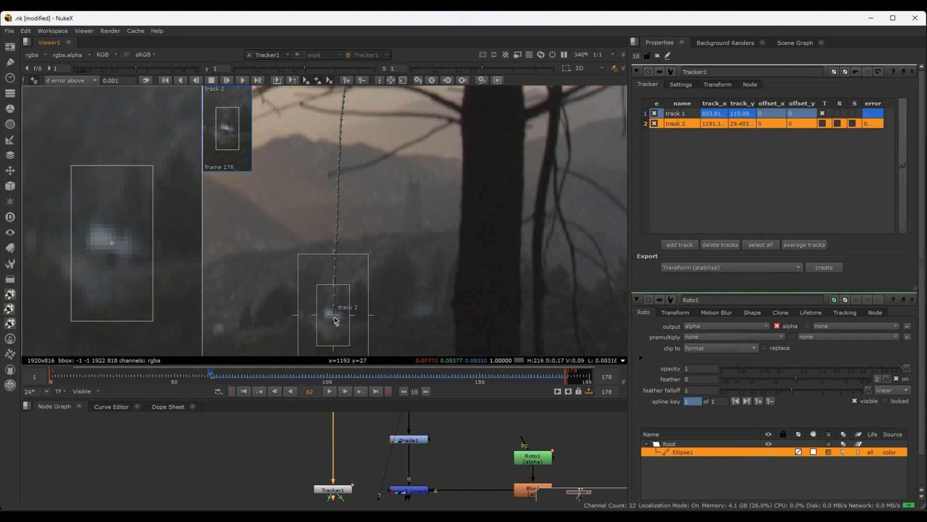
{"action": "left_click_drag", "start_coordinate": [336, 320], "coordinate": [425, 242], "text": "ctrl"}
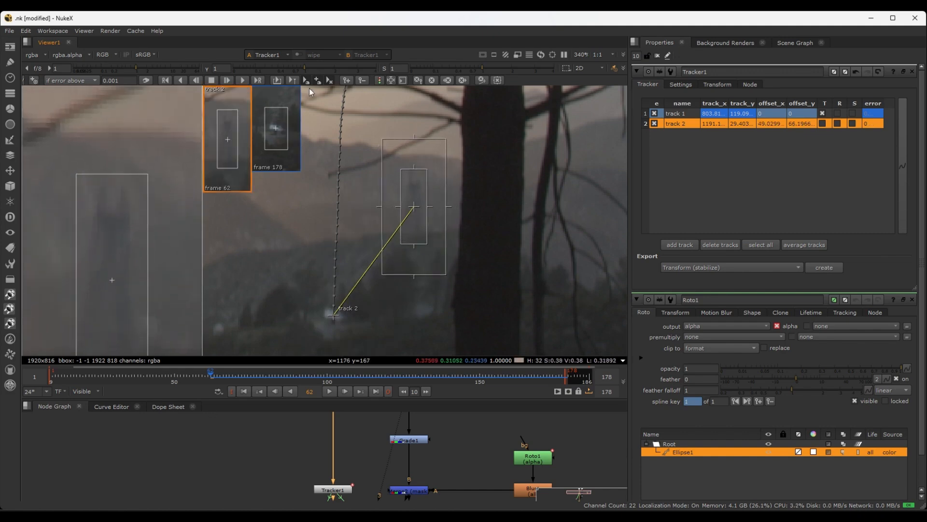
{"action": "left_click", "coordinate": [181, 81]}
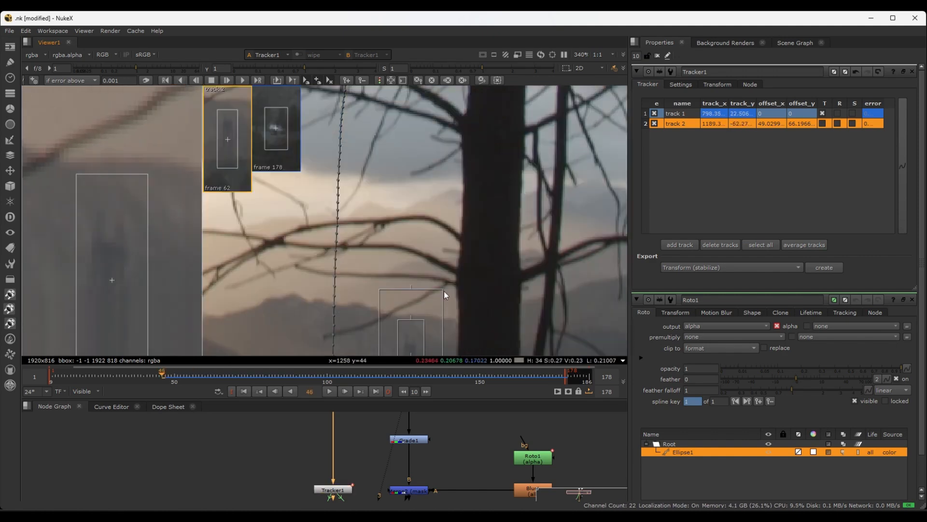
Examine the offset track 2 near the picture's lower edge at frame 50 and compare it with track 1
{"action": "middle_click_drag", "start_coordinate": [444, 291], "coordinate": [447, 194]}
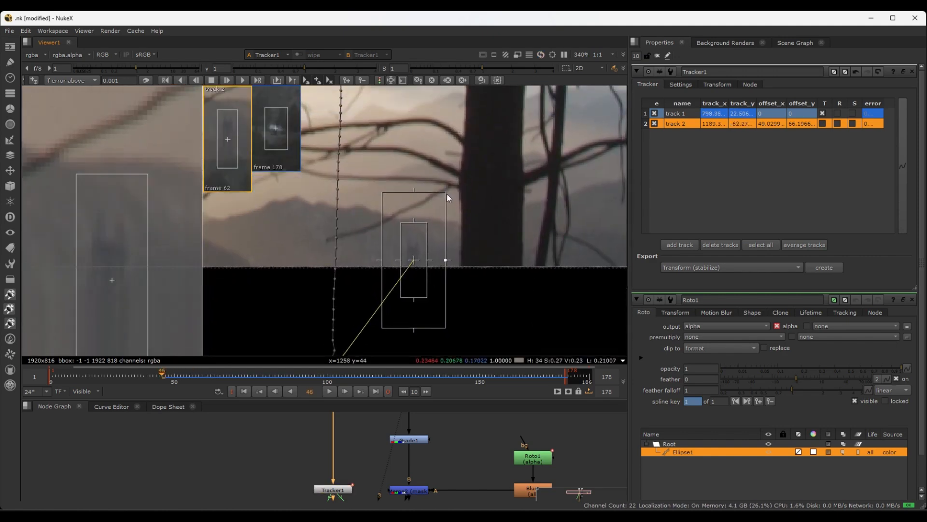
{"action": "mouse_move", "coordinate": [163, 375]}
{"action": "left_mouse_down"}
{"action": "mouse_move", "coordinate": [211, 361]}
{"action": "mouse_move", "coordinate": [175, 363]}
{"action": "left_mouse_up"}
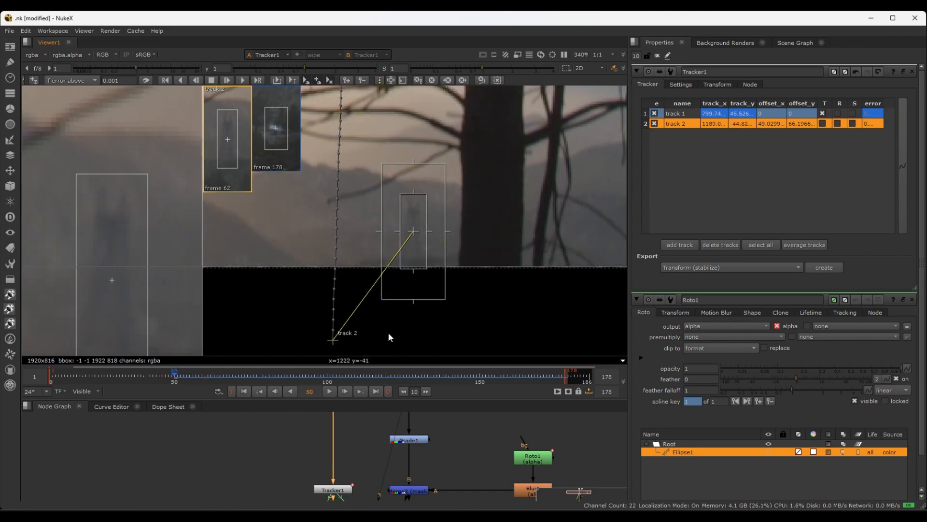
{"action": "middle_click_drag", "start_coordinate": [374, 443], "coordinate": [435, 463]}
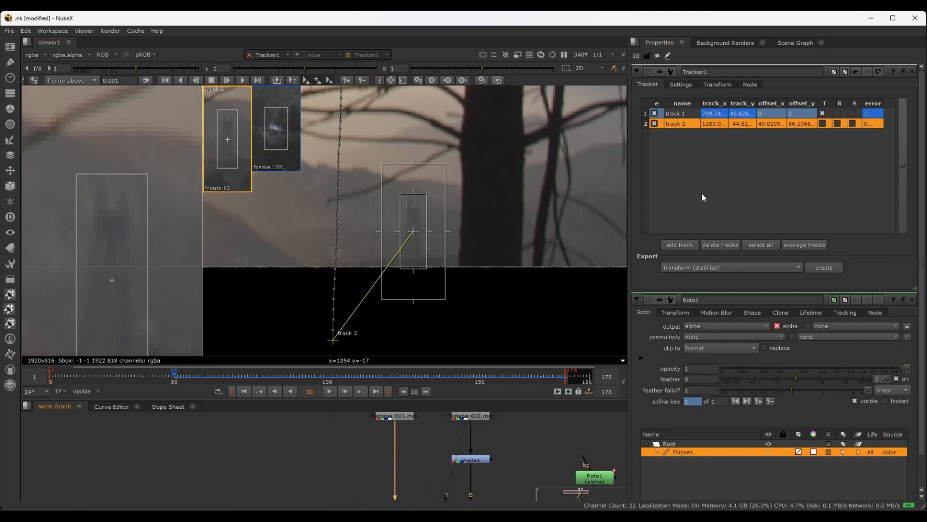
{"action": "left_click", "coordinate": [674, 114]}
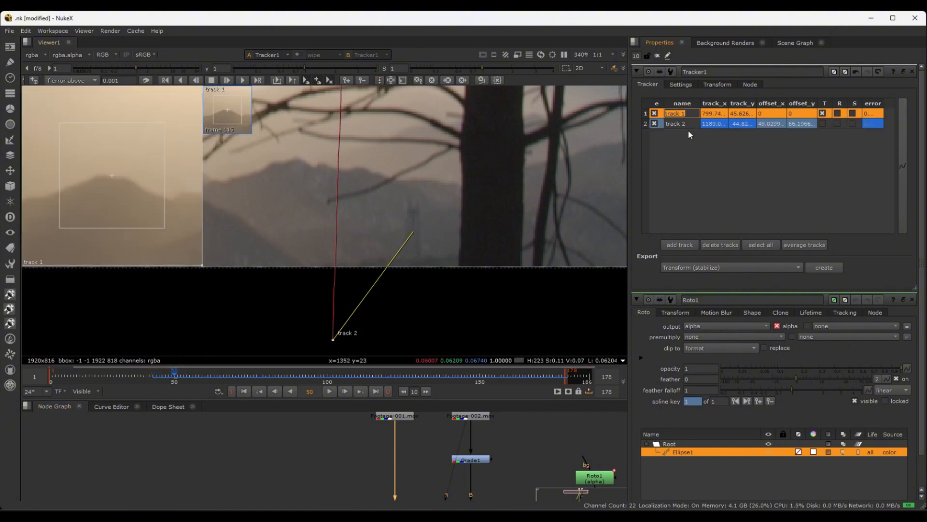
{"action": "left_click", "coordinate": [674, 124]}
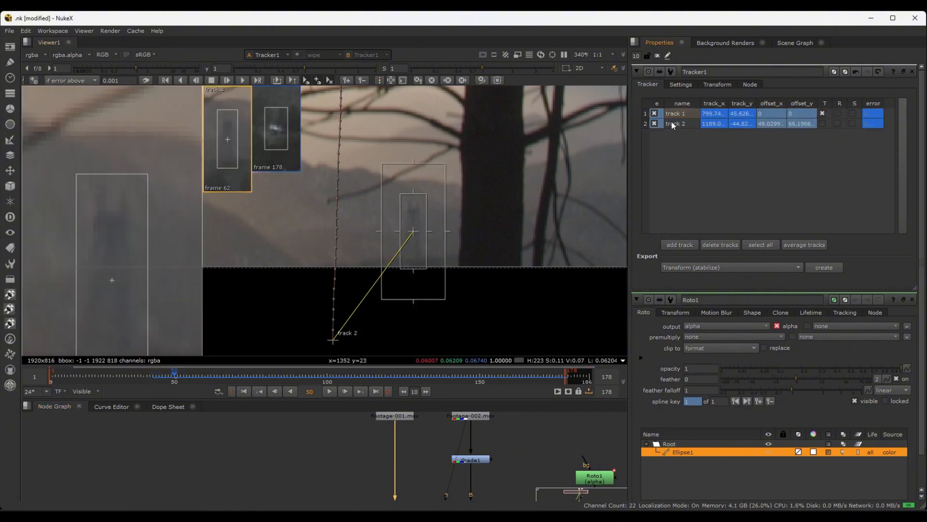
{"action": "left_click", "coordinate": [690, 147]}
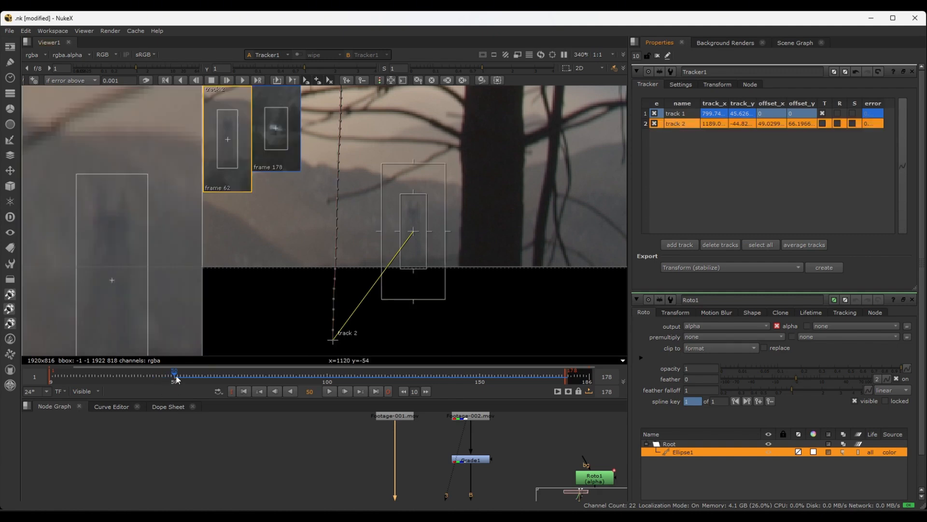
Offset track 2 onto the distant mountain peak at frame 51, by about -21.5 in x and 111 in y
{"action": "middle_click_drag", "start_coordinate": [406, 189], "coordinate": [524, 228]}
{"action": "key", "text": "Right"}
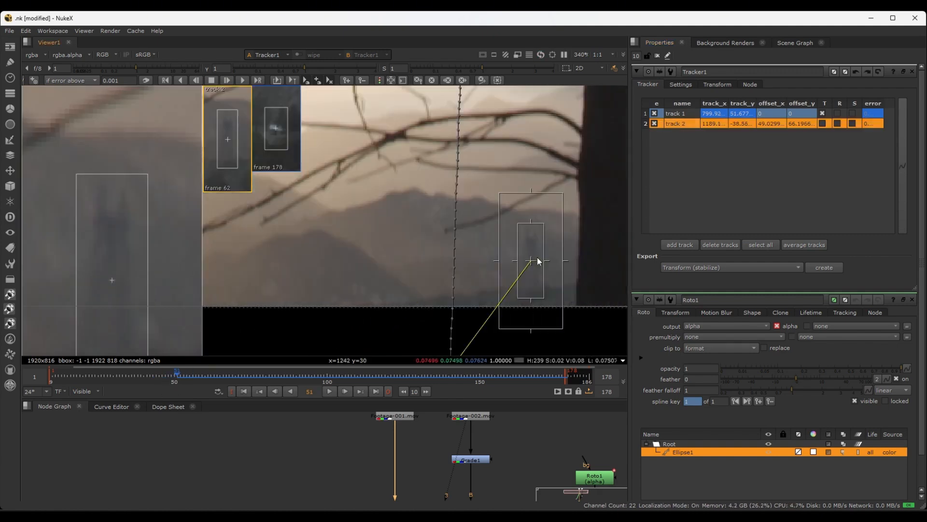
{"action": "left_click_drag", "start_coordinate": [530, 263], "coordinate": [416, 190], "text": "ctrl"}
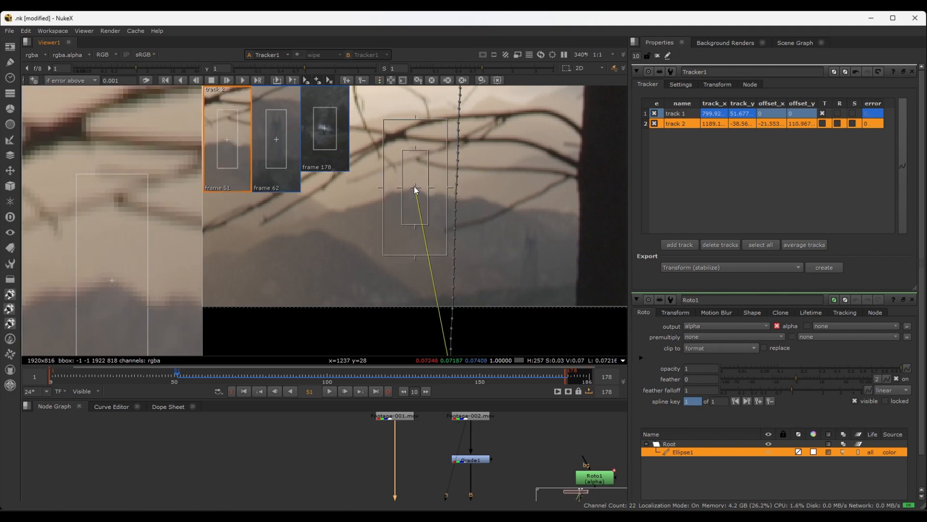
Track track 2 backwards one frame at a time from frame 51 to frame 43
{"action": "left_click", "coordinate": [196, 80]}
{"action": "left_click", "coordinate": [196, 80]}
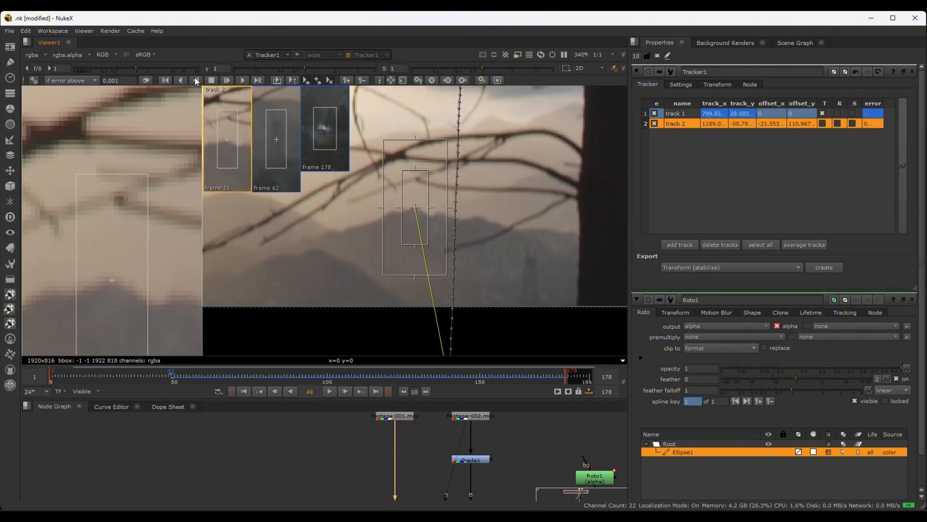
{"action": "left_click", "coordinate": [195, 81]}
{"action": "left_click", "coordinate": [195, 80]}
{"action": "left_click", "coordinate": [196, 80]}
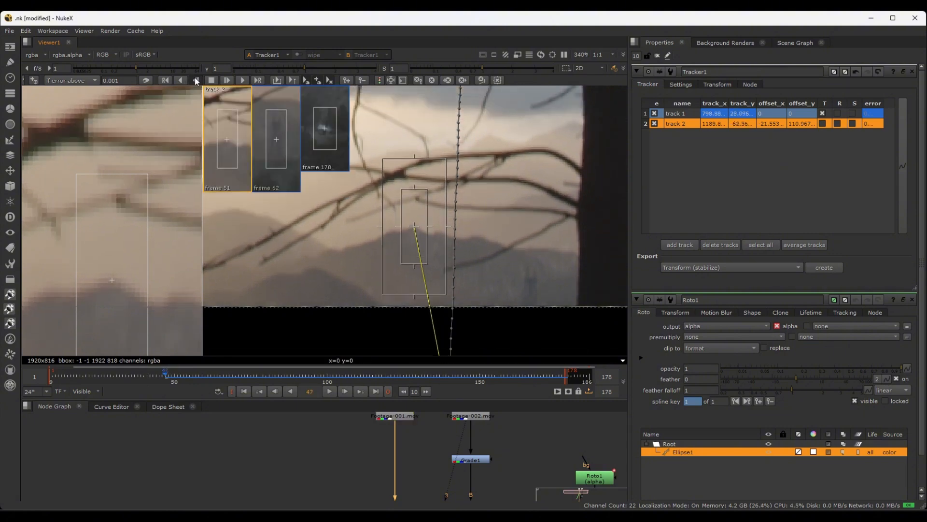
{"action": "left_click", "coordinate": [196, 80]}
{"action": "left_click", "coordinate": [195, 80]}
{"action": "left_click", "coordinate": [196, 80]}
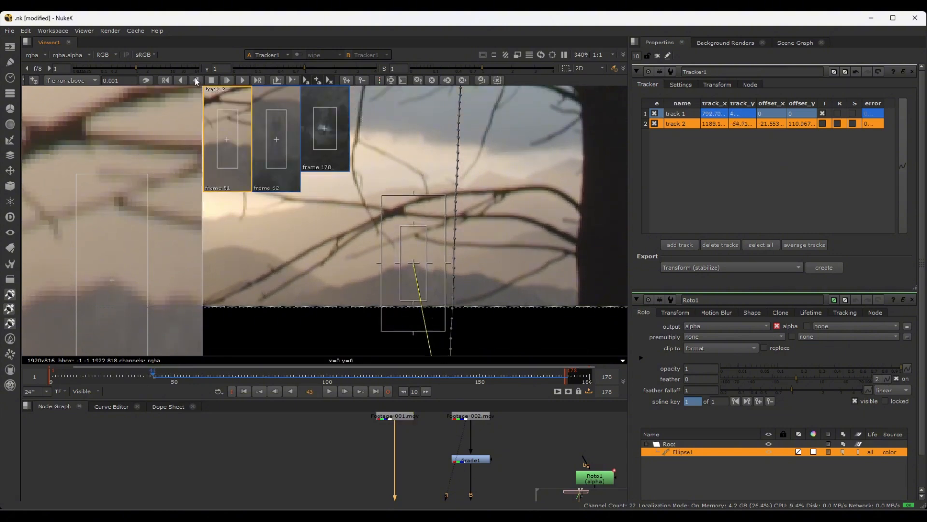
Enable translation, rotation and scale for both track 1 and track 2 in Tracker1
{"action": "scroll", "coordinate": [500, 265], "scroll_direction": "down", "scroll_amount": 5}
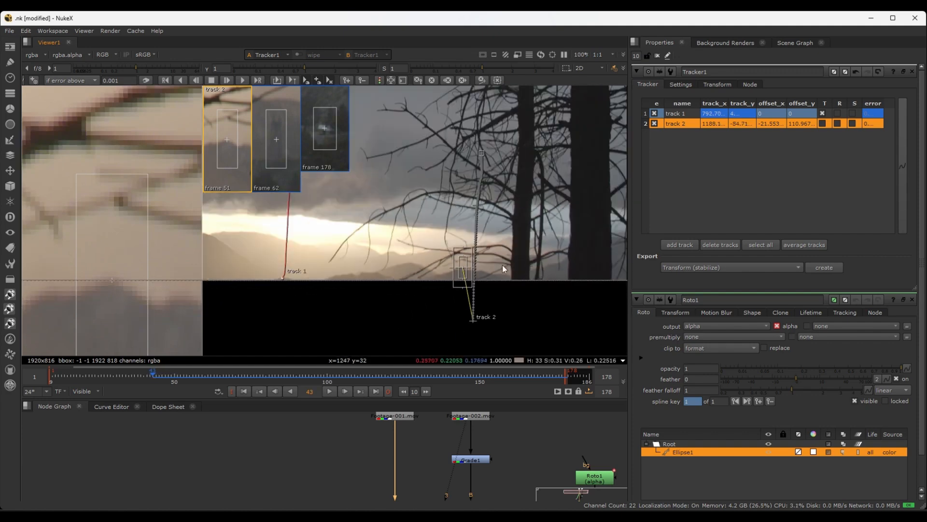
{"action": "scroll", "coordinate": [506, 268], "scroll_direction": "up", "scroll_amount": 1}
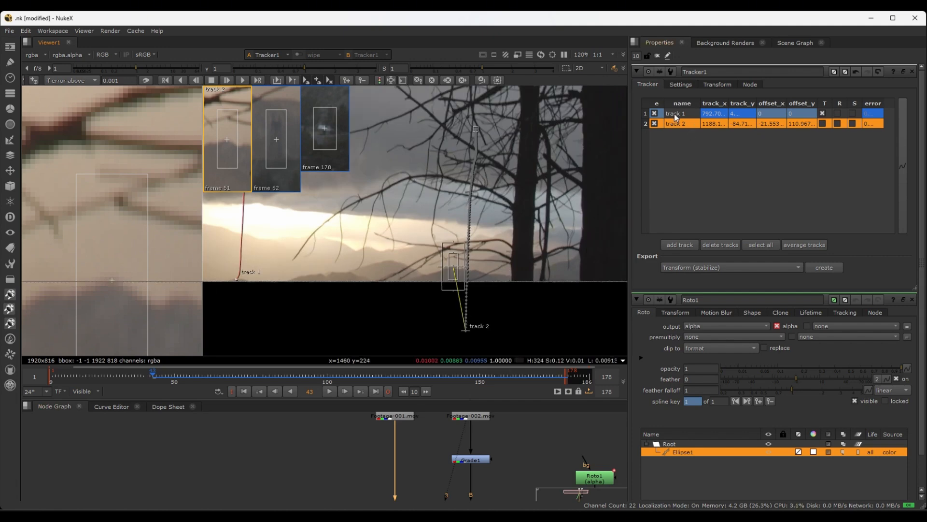
{"action": "left_click", "coordinate": [823, 113]}
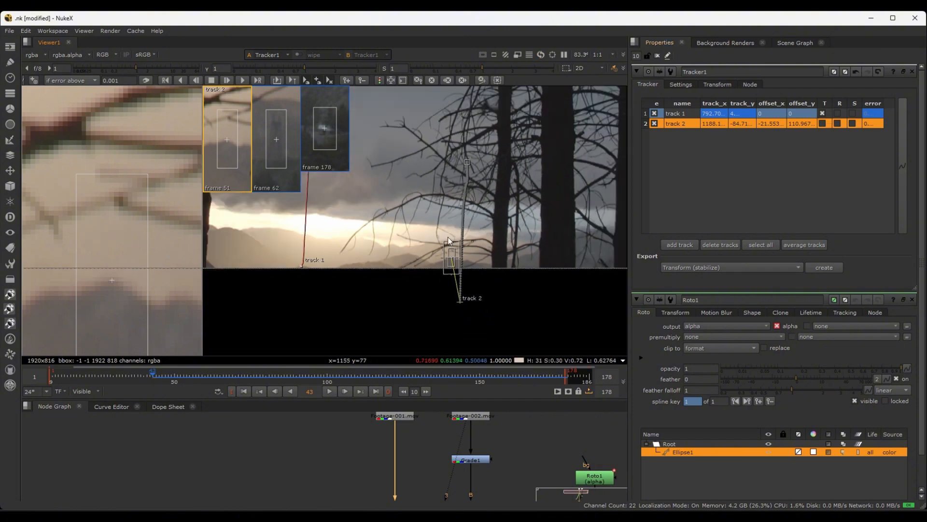
{"action": "left_click", "coordinate": [837, 113]}
{"action": "left_click", "coordinate": [838, 113]}
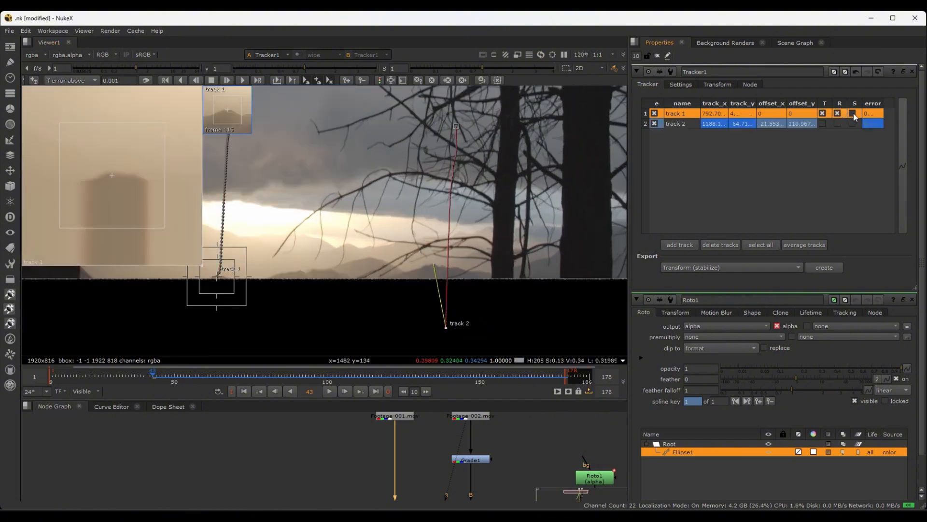
{"action": "left_click", "coordinate": [823, 123]}
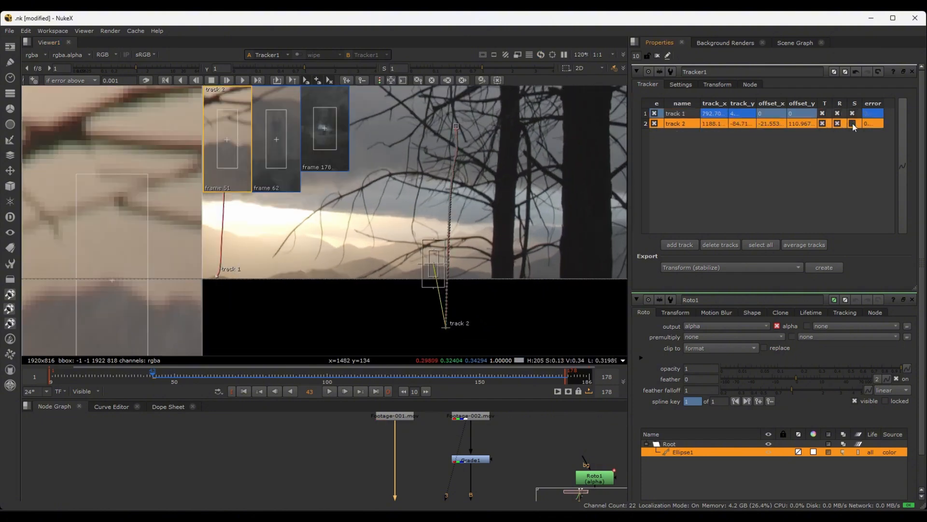
{"action": "left_click", "coordinate": [854, 124]}
Locate Merge1 below the match-move and stabilize transforms in the node tree and view its output
{"action": "middle_click_drag", "start_coordinate": [427, 485], "coordinate": [406, 407]}
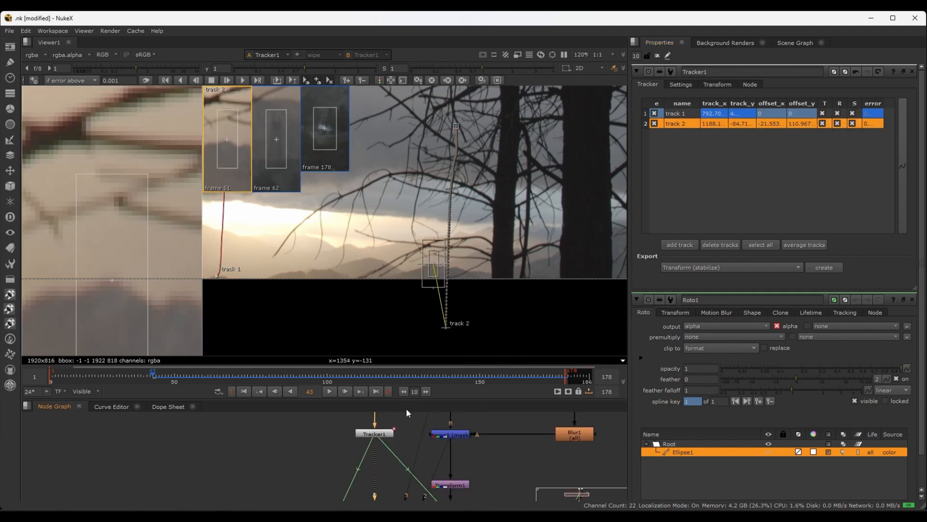
{"action": "scroll", "coordinate": [416, 440], "scroll_direction": "down", "scroll_amount": 3}
{"action": "middle_click_drag", "start_coordinate": [450, 494], "coordinate": [464, 472]}
{"action": "scroll", "coordinate": [454, 438], "scroll_direction": "up", "scroll_amount": 3}
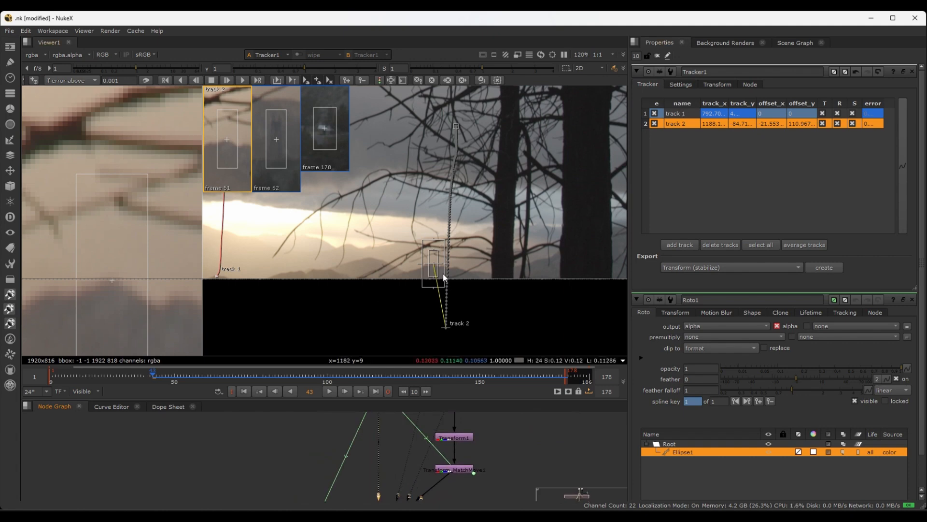
{"action": "scroll", "coordinate": [398, 463], "scroll_direction": "up", "scroll_amount": 2}
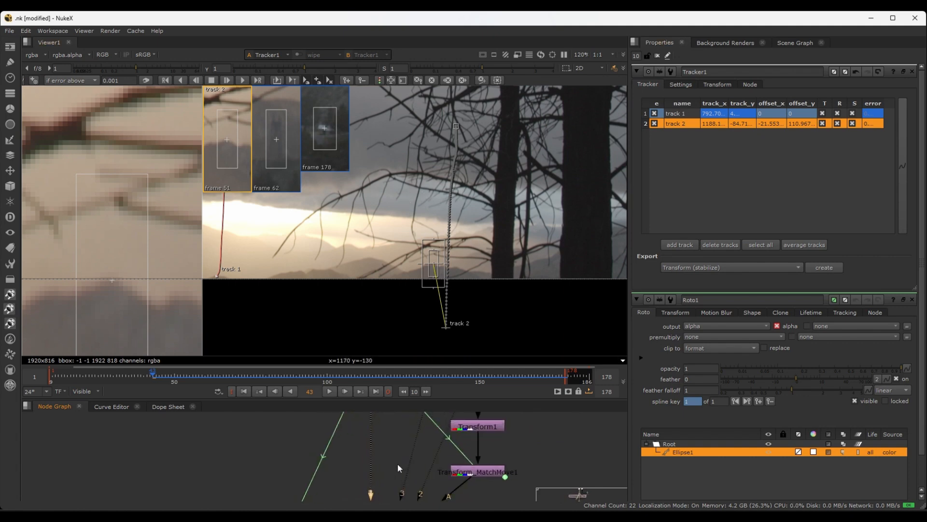
{"action": "middle_click_drag", "start_coordinate": [398, 463], "coordinate": [376, 442]}
{"action": "scroll", "coordinate": [361, 491], "scroll_direction": "down", "scroll_amount": 3}
{"action": "scroll", "coordinate": [433, 442], "scroll_direction": "up", "scroll_amount": 5}
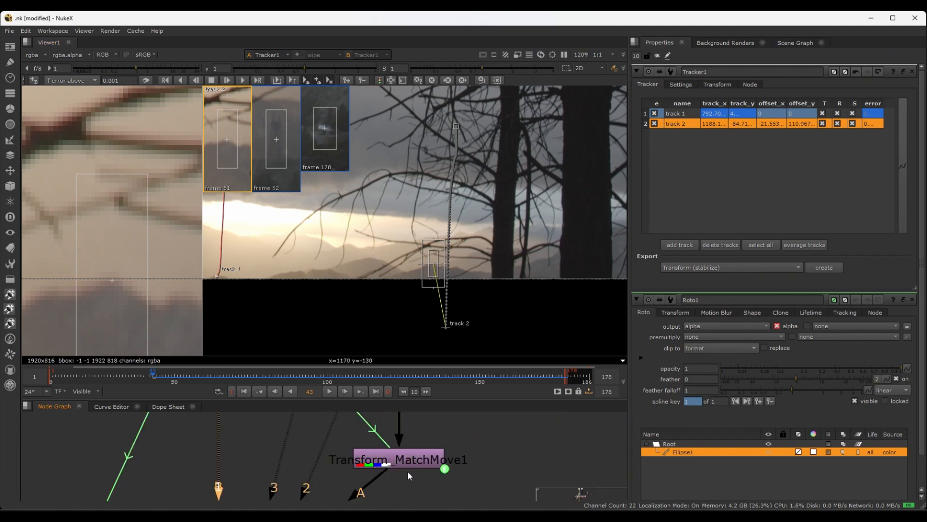
{"action": "scroll", "coordinate": [486, 439], "scroll_direction": "down", "scroll_amount": 6}
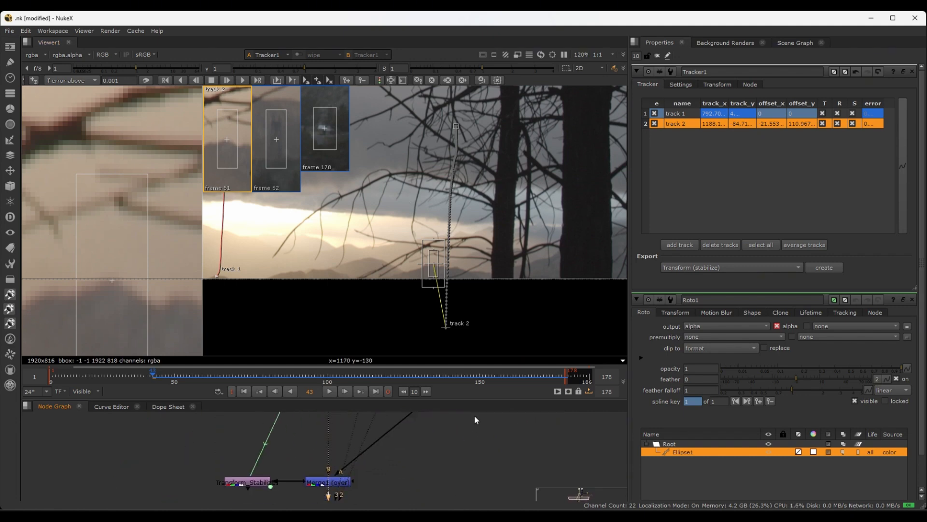
{"action": "middle_click_drag", "start_coordinate": [454, 434], "coordinate": [458, 411]}
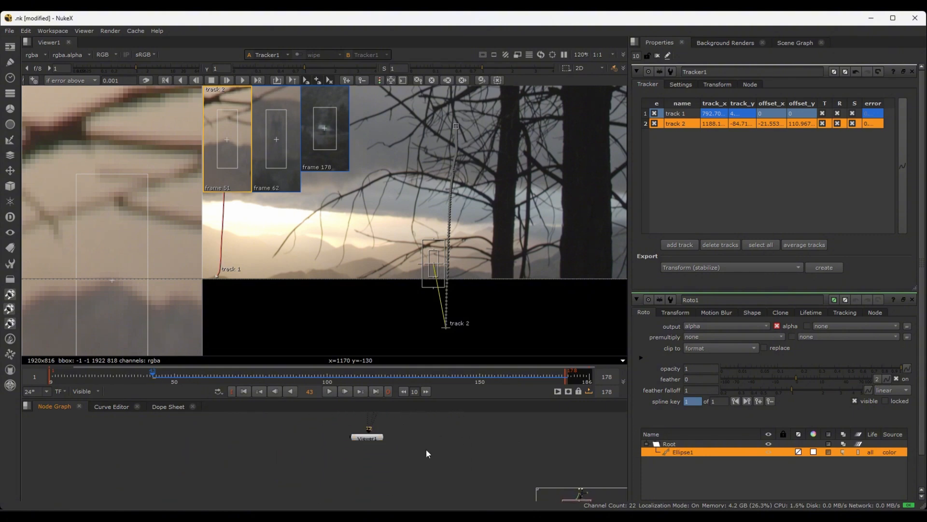
{"action": "middle_click_drag", "start_coordinate": [426, 448], "coordinate": [414, 485]}
{"action": "left_click", "coordinate": [348, 443]}
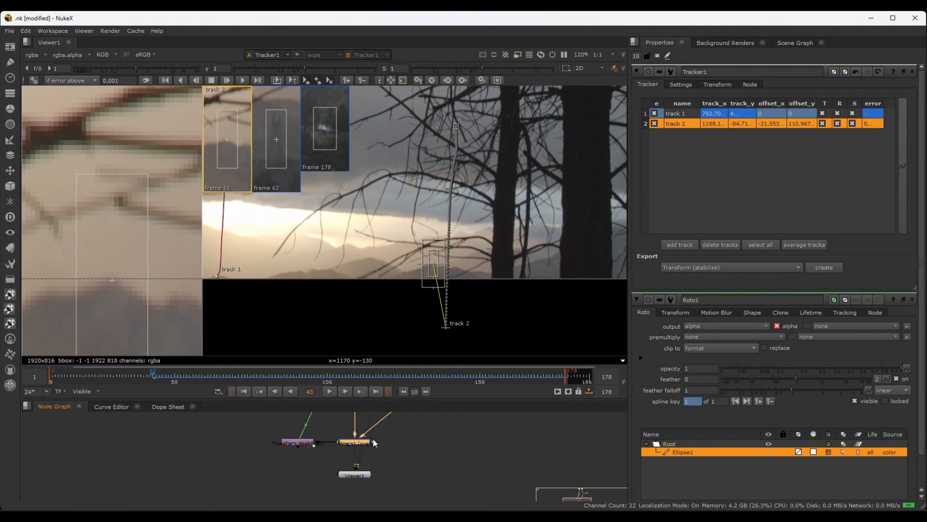
{"action": "key", "text": "1"}
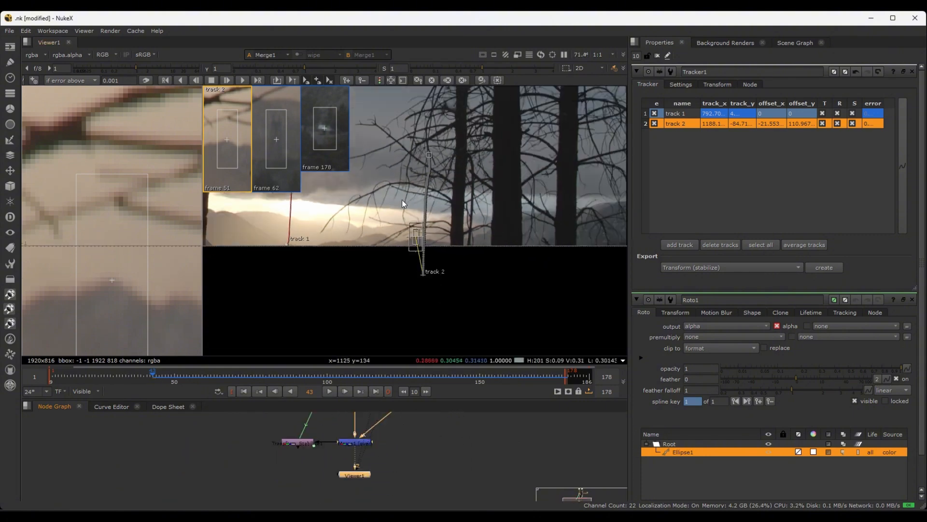
Close all property panels, frame the whole Merge1 composite and maximize the viewer
{"action": "middle_click_drag", "start_coordinate": [442, 195], "coordinate": [445, 205]}
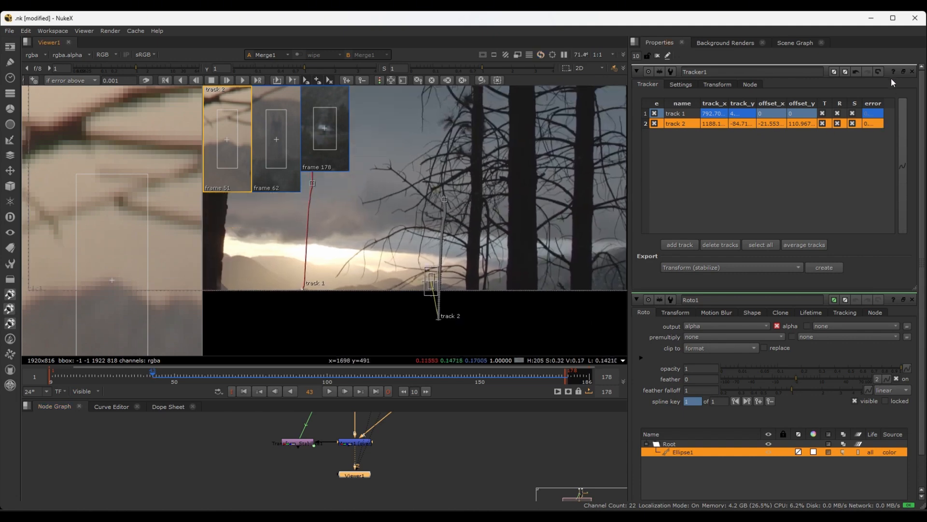
{"action": "left_click", "coordinate": [657, 55]}
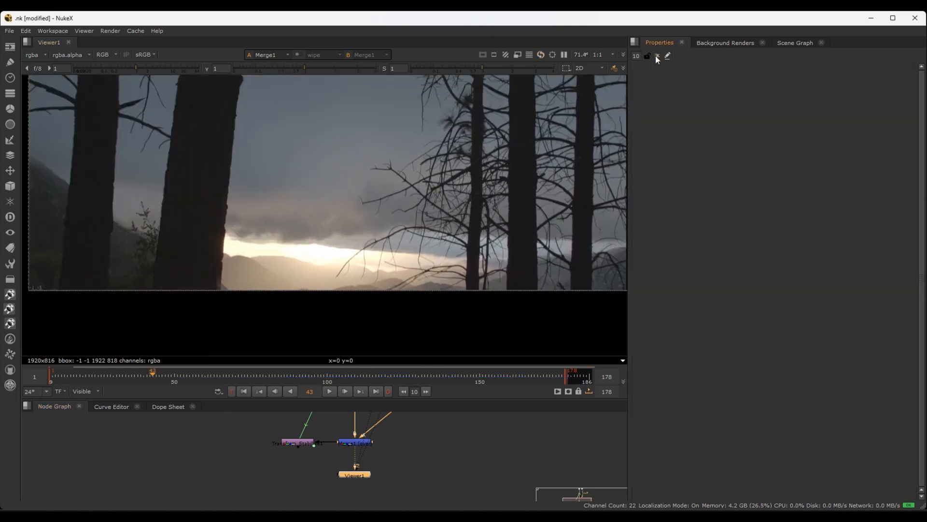
{"action": "left_click", "coordinate": [352, 443]}
{"action": "key", "text": "1"}
{"action": "scroll", "coordinate": [316, 230], "scroll_direction": "down", "scroll_amount": 3}
{"action": "middle_click_drag", "start_coordinate": [316, 230], "coordinate": [395, 294]}
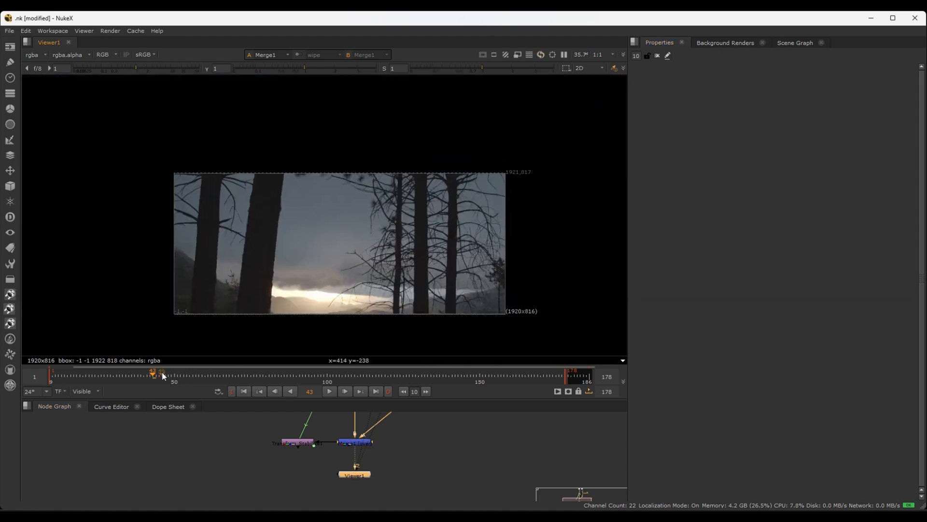
{"action": "key", "text": "space"}
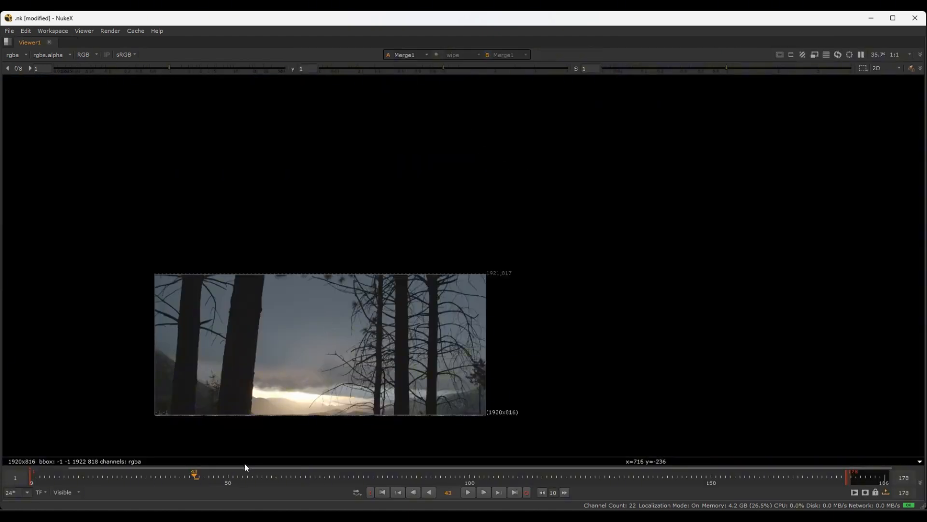
Play back the Merge1 composite in the maximized viewer, stop at frame 134 and restore the full panel layout
{"action": "key", "text": "l"}
{"action": "middle_click_drag", "start_coordinate": [406, 355], "coordinate": [487, 283]}
{"action": "scroll", "coordinate": [476, 274], "scroll_direction": "up", "scroll_amount": 2}
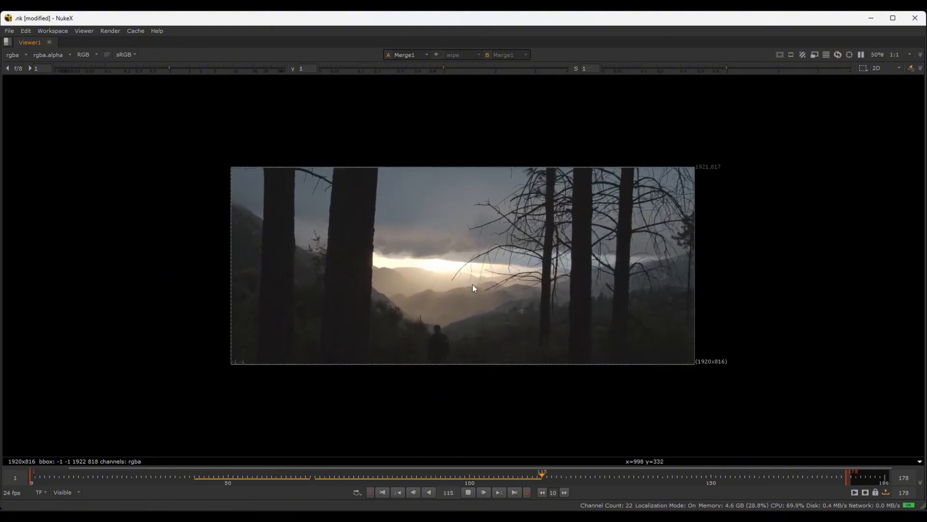
{"action": "scroll", "coordinate": [473, 283], "scroll_direction": "up", "scroll_amount": 2}
{"action": "scroll", "coordinate": [472, 284], "scroll_direction": "up", "scroll_amount": 2}
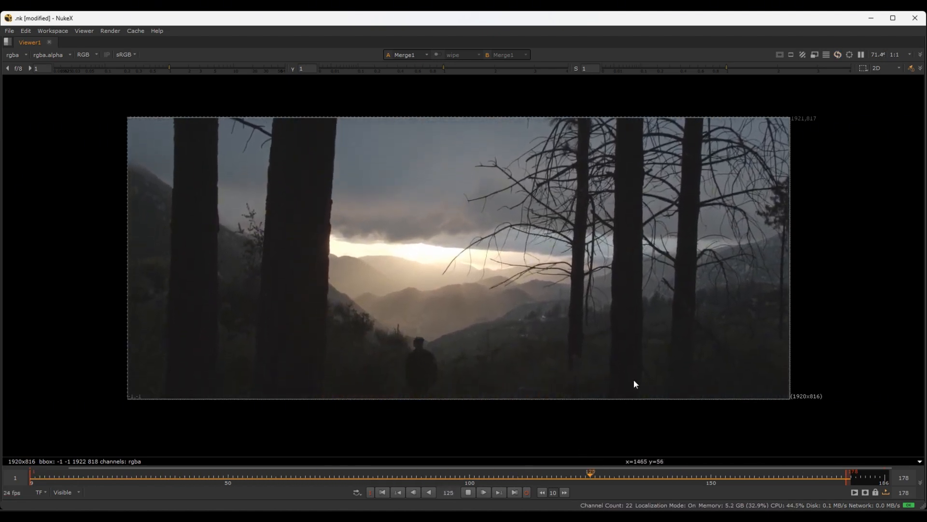
{"action": "key", "text": "k"}
{"action": "key", "text": "space"}
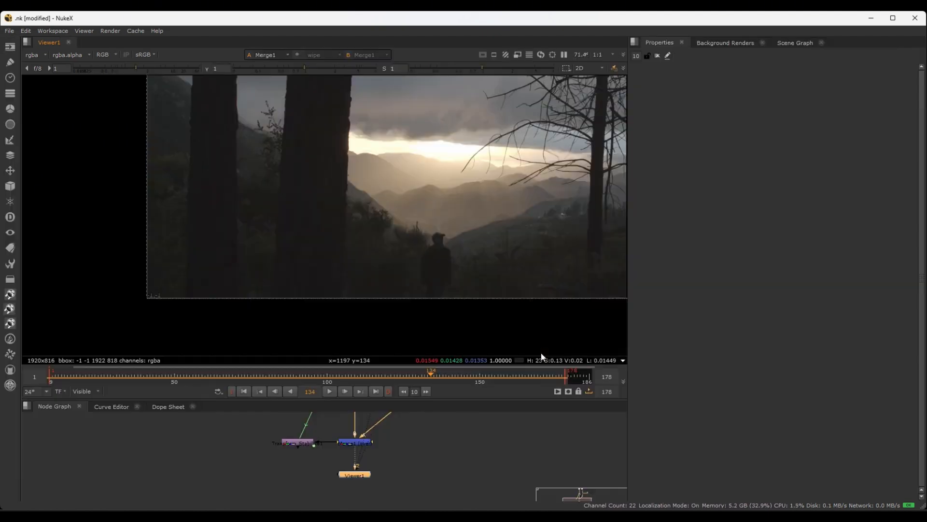
View the output of Transform_Stabilize1 on its own in the viewer at frame 134
{"action": "left_click", "coordinate": [297, 442]}
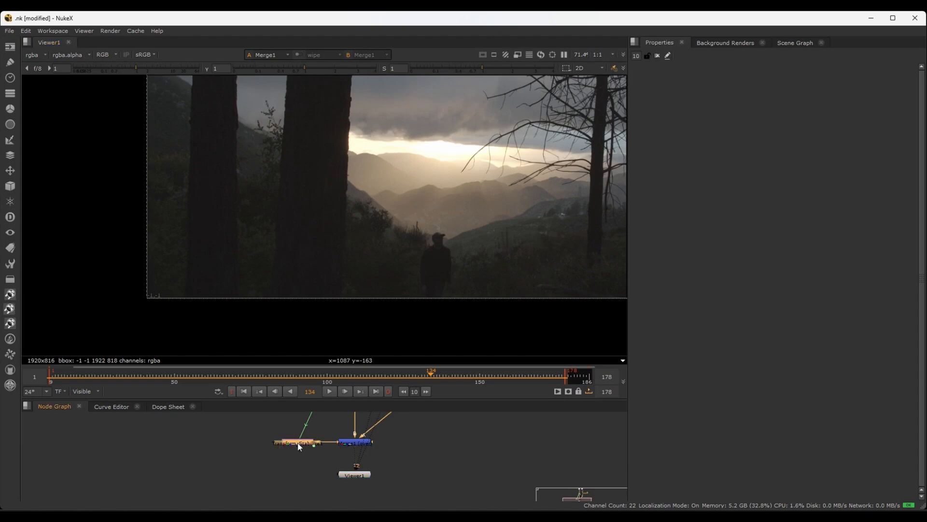
{"action": "middle_click_drag", "start_coordinate": [447, 261], "coordinate": [358, 296]}
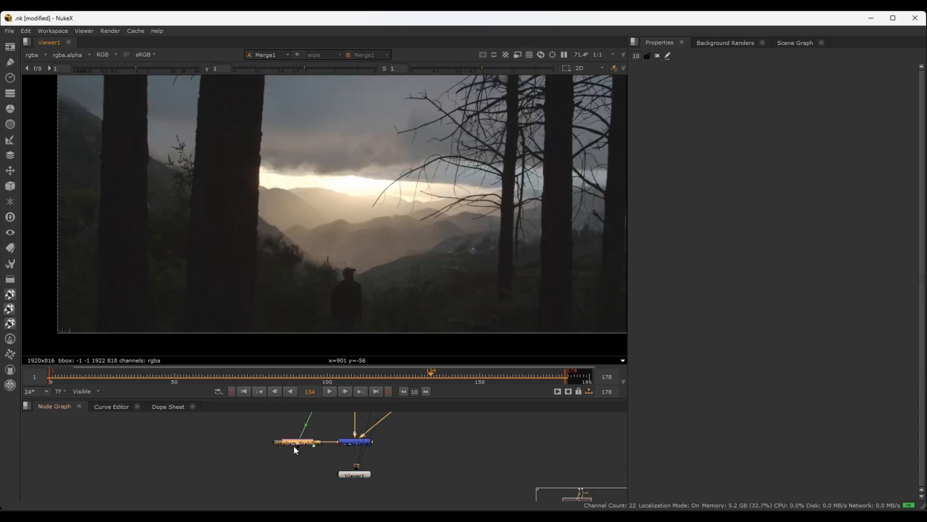
{"action": "scroll", "coordinate": [294, 446], "scroll_direction": "up", "scroll_amount": 2}
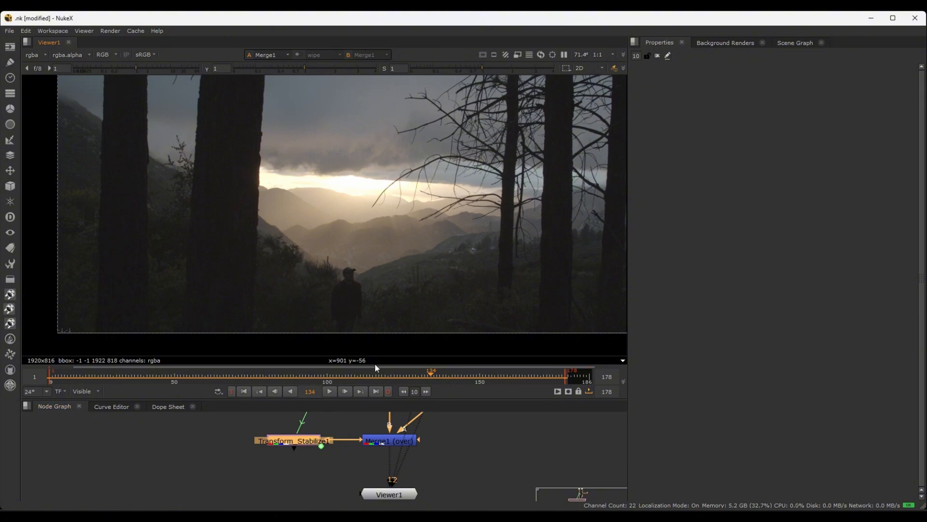
{"action": "key", "text": "2"}
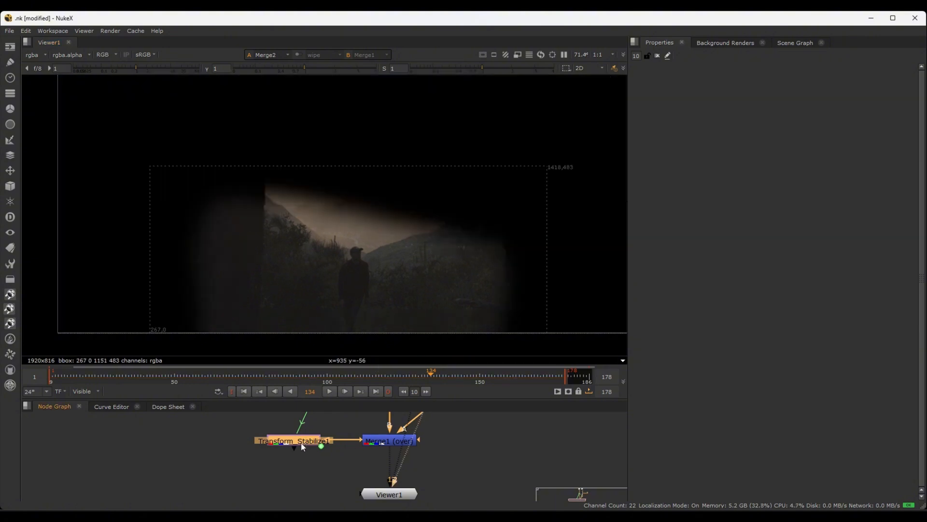
{"action": "key", "text": "2"}
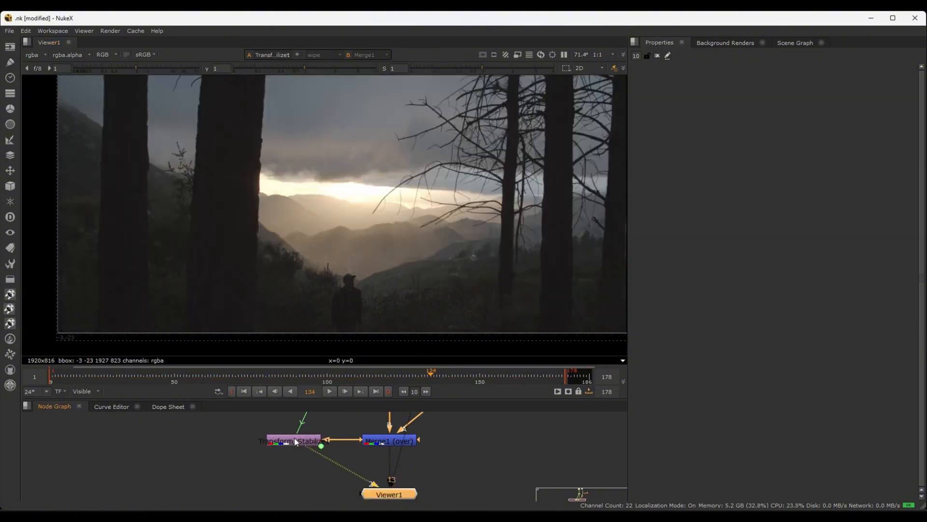
Scrub through the stabilized footage between about frames 55 and 134, examining the distant hillside behind the tree trunks up close
{"action": "scroll", "coordinate": [367, 205], "scroll_direction": "up", "scroll_amount": 6}
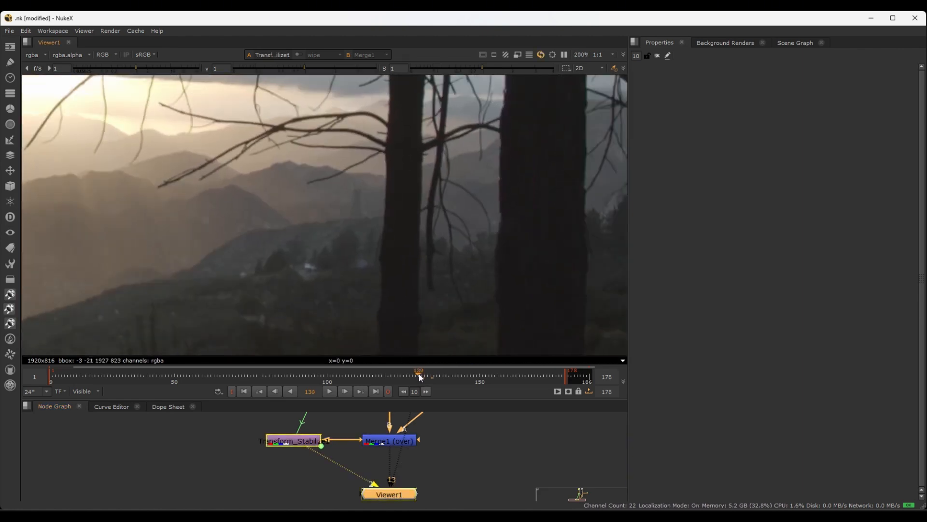
{"action": "left_click_drag", "start_coordinate": [428, 374], "coordinate": [237, 319]}
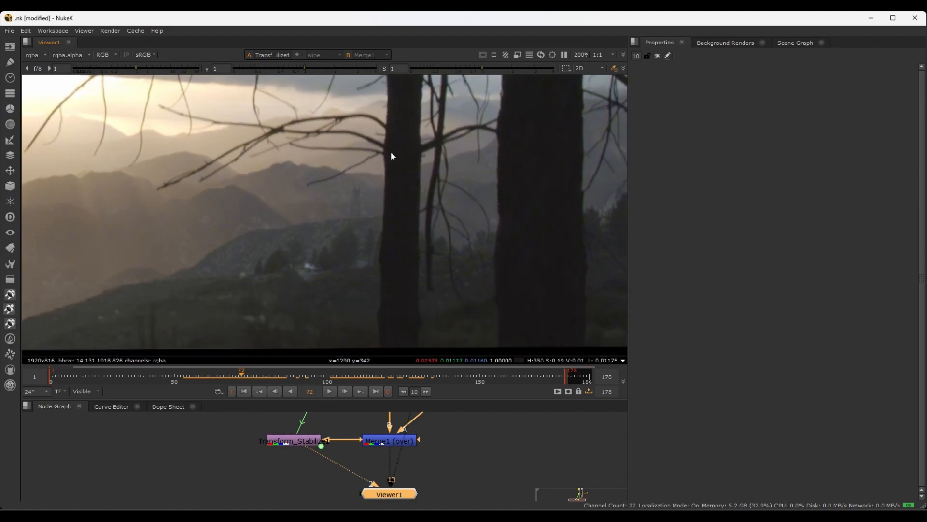
{"action": "scroll", "coordinate": [291, 319], "scroll_direction": "down", "scroll_amount": 5}
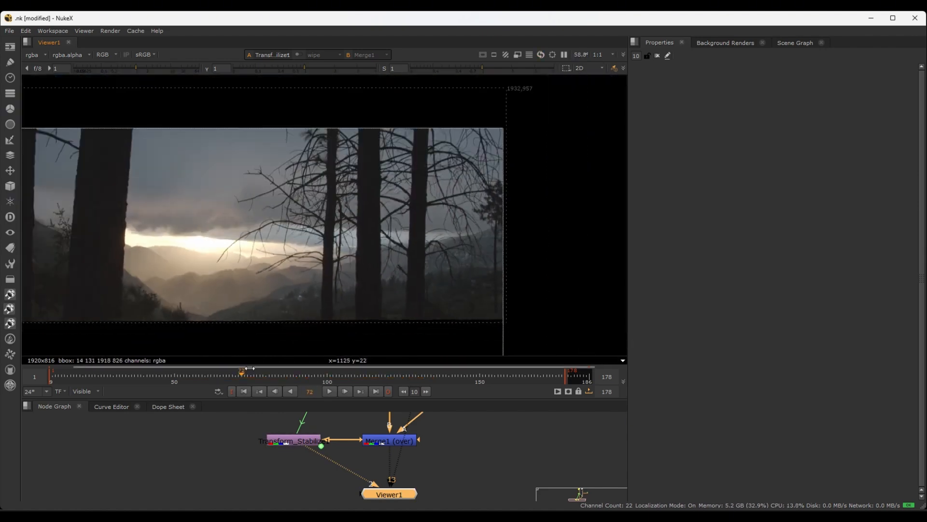
{"action": "left_click", "coordinate": [193, 376]}
{"action": "left_click_drag", "start_coordinate": [190, 374], "coordinate": [357, 376]}
{"action": "scroll", "coordinate": [331, 297], "scroll_direction": "up", "scroll_amount": 4}
{"action": "scroll", "coordinate": [244, 312], "scroll_direction": "up", "scroll_amount": 2}
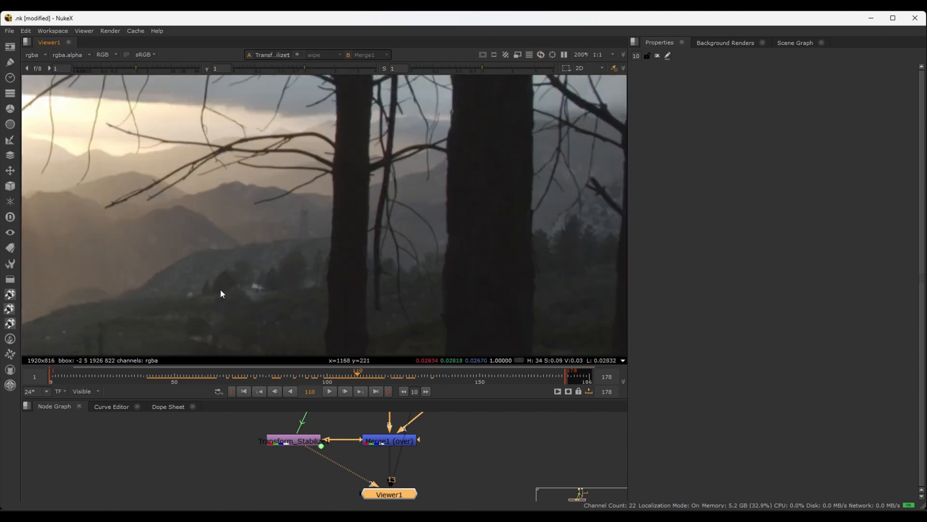
{"action": "scroll", "coordinate": [356, 294], "scroll_direction": "down", "scroll_amount": 2}
{"action": "scroll", "coordinate": [390, 268], "scroll_direction": "up", "scroll_amount": 3}
{"action": "scroll", "coordinate": [389, 269], "scroll_direction": "down", "scroll_amount": 3}
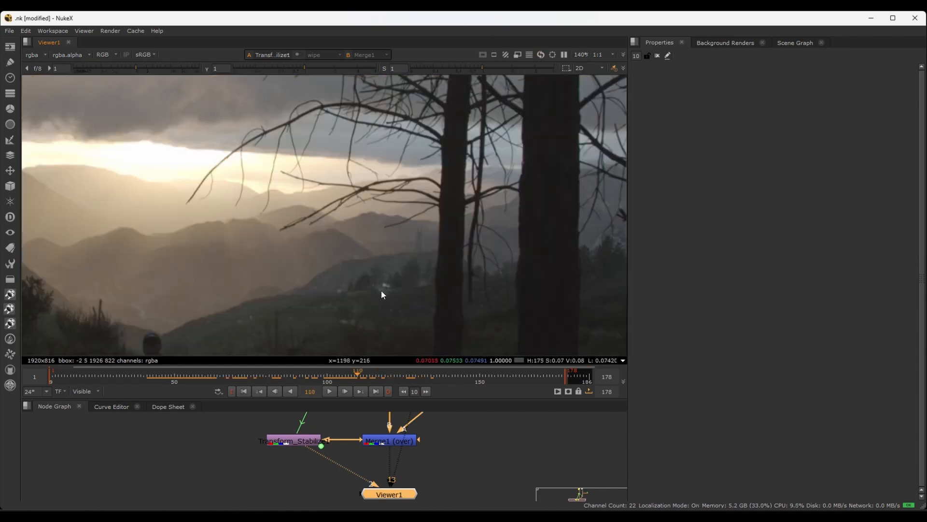
{"action": "scroll", "coordinate": [383, 295], "scroll_direction": "up", "scroll_amount": 5}
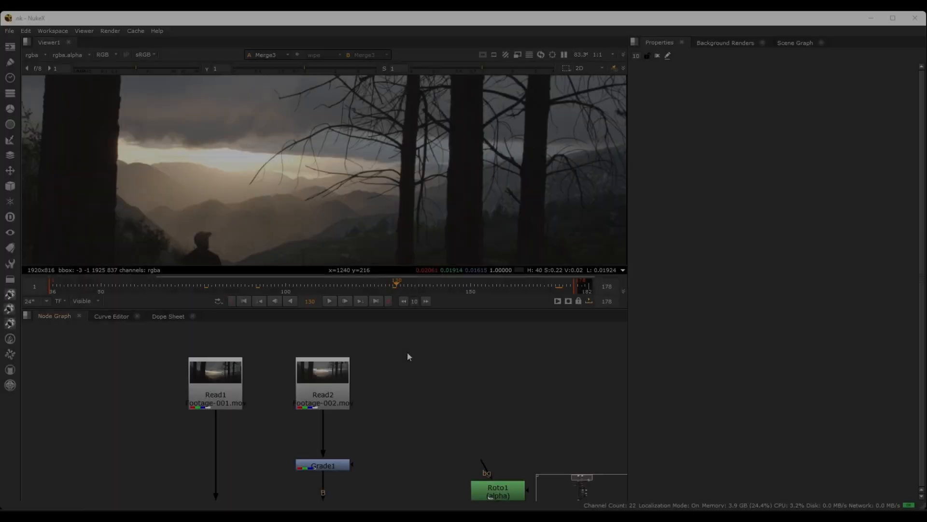
{"action": "left_click_drag", "start_coordinate": [407, 351], "coordinate": [160, 402]}
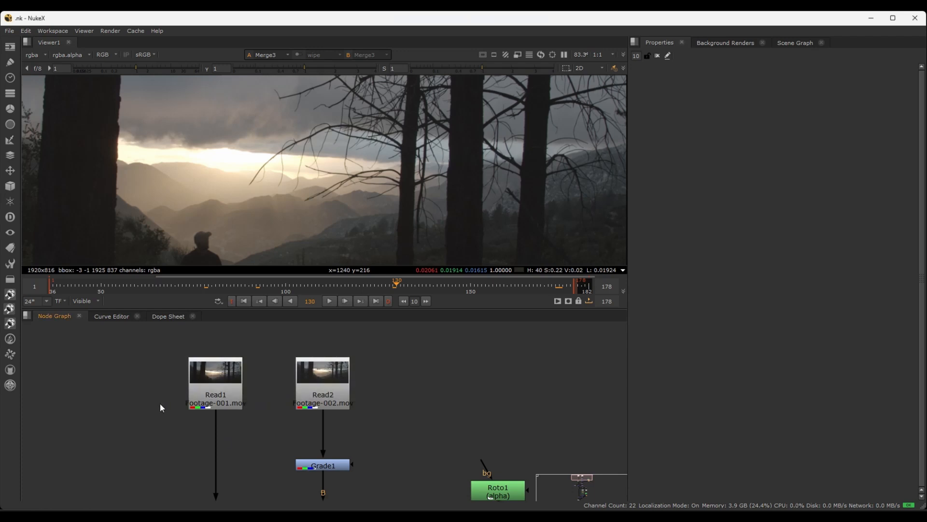
{"action": "left_click_drag", "start_coordinate": [161, 342], "coordinate": [408, 421]}
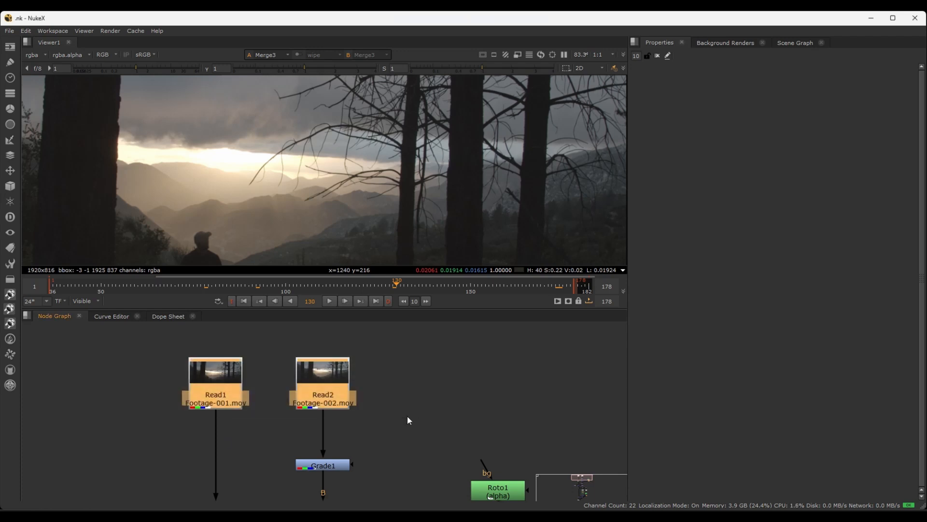
{"action": "left_click", "coordinate": [397, 416]}
Switch to the Nuke classes folder in File Explorer and check its sample videos folder and .nk script file
{"action": "mouse_move", "coordinate": [475, 516]}
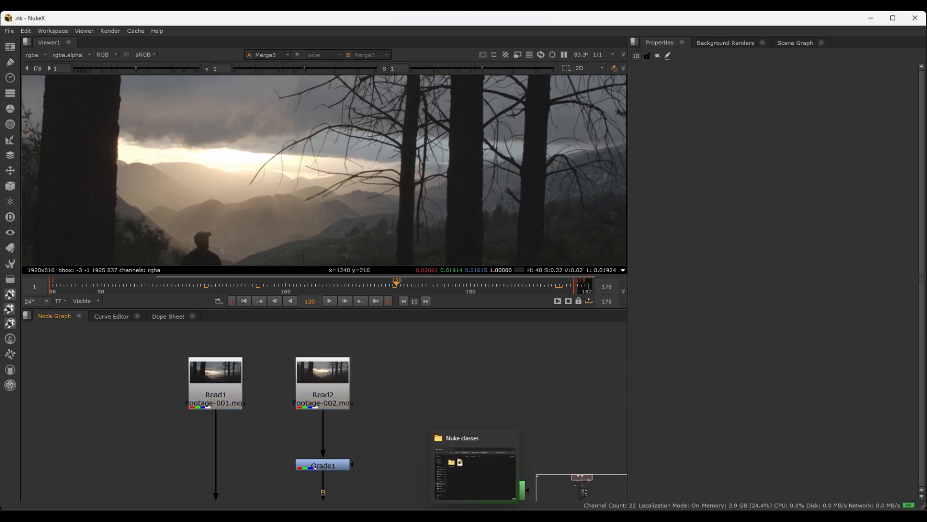
{"action": "left_click", "coordinate": [475, 472]}
{"action": "left_click_drag", "start_coordinate": [478, 123], "coordinate": [598, 127]}
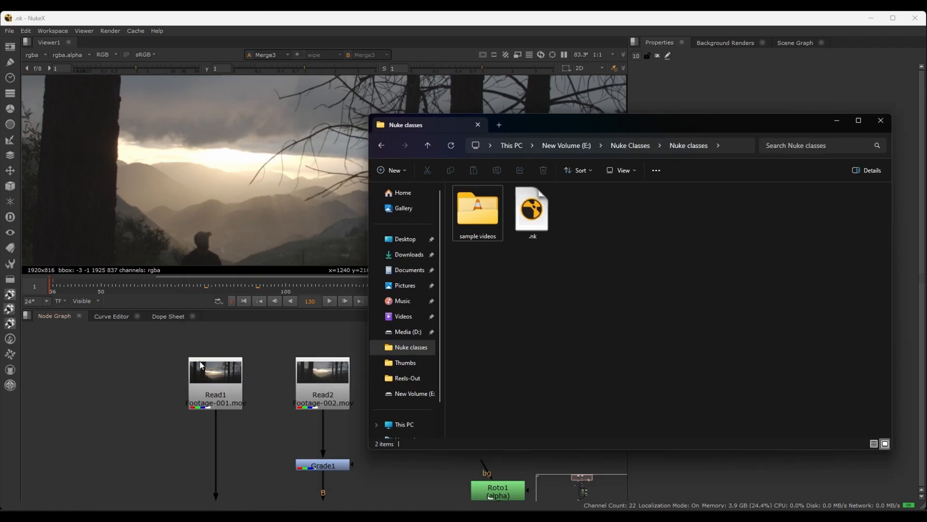
{"action": "left_click", "coordinate": [456, 221]}
{"action": "double_click", "coordinate": [456, 222]}
{"action": "key", "text": "alt+Left"}
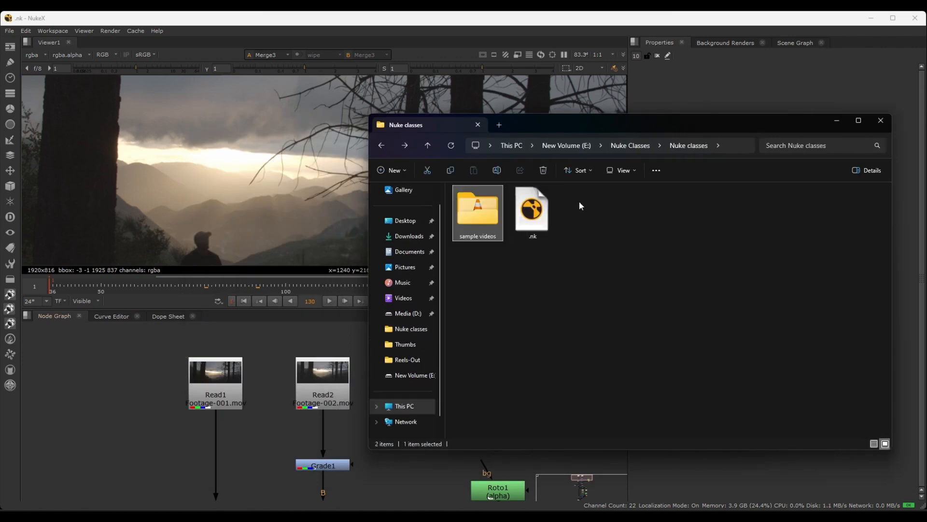
{"action": "left_click", "coordinate": [529, 236]}
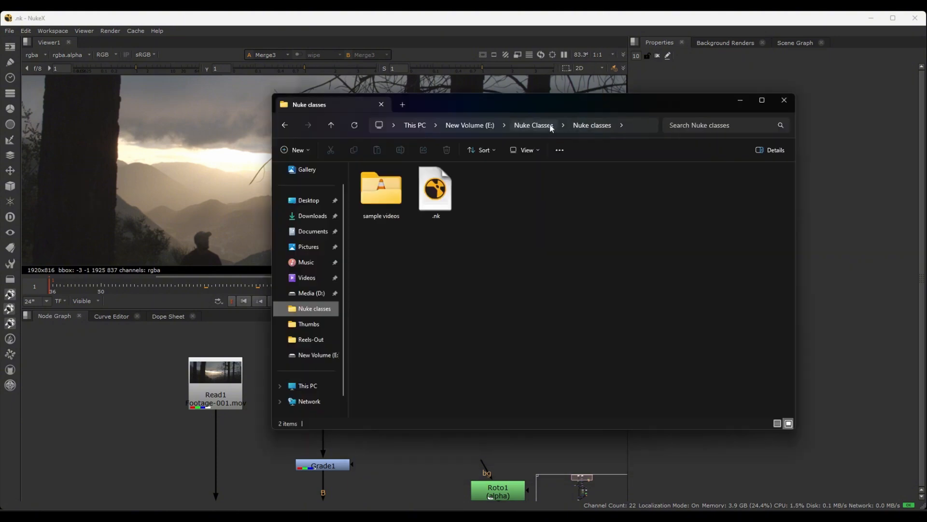
Create a folder named Test in E:\Nuke Classes and move the Nuke classes project folder into it
{"action": "left_click", "coordinate": [533, 125]}
{"action": "left_click", "coordinate": [392, 240]}
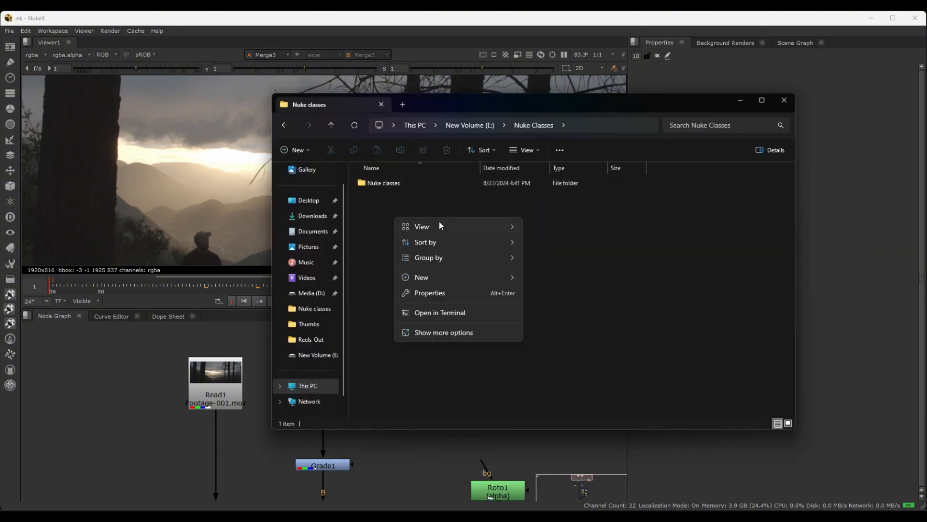
{"action": "right_click", "coordinate": [394, 216]}
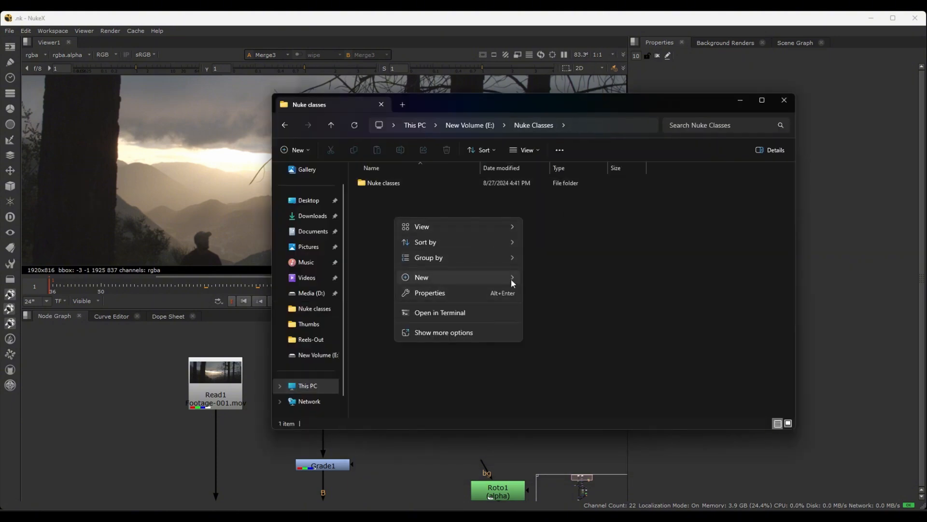
{"action": "left_click", "coordinate": [549, 279]}
{"action": "type", "text": "Test"}
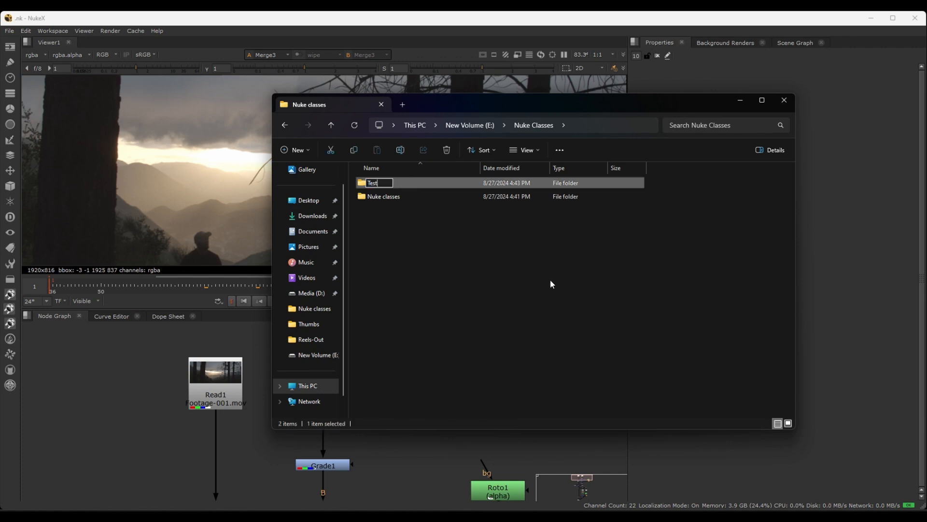
{"action": "key", "text": "Return"}
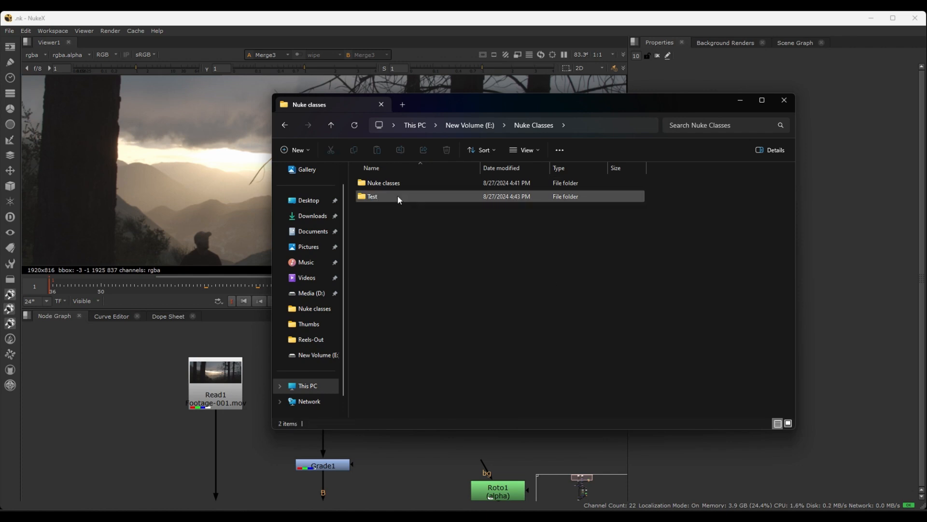
{"action": "left_click", "coordinate": [387, 184]}
{"action": "left_click_drag", "start_coordinate": [392, 193], "coordinate": [381, 194]}
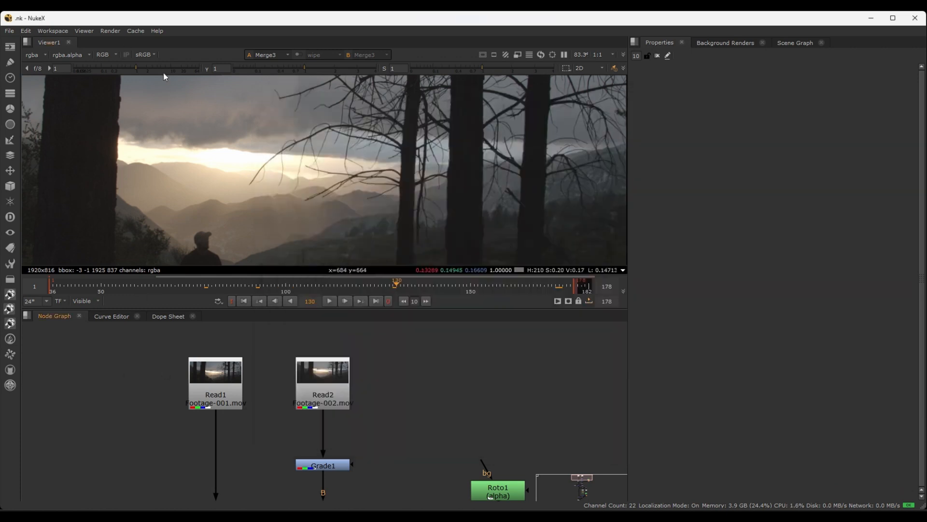
Return to NukeX, try to save the comp to its original path, and clear the current comp
{"action": "key", "text": "ctrl+s"}
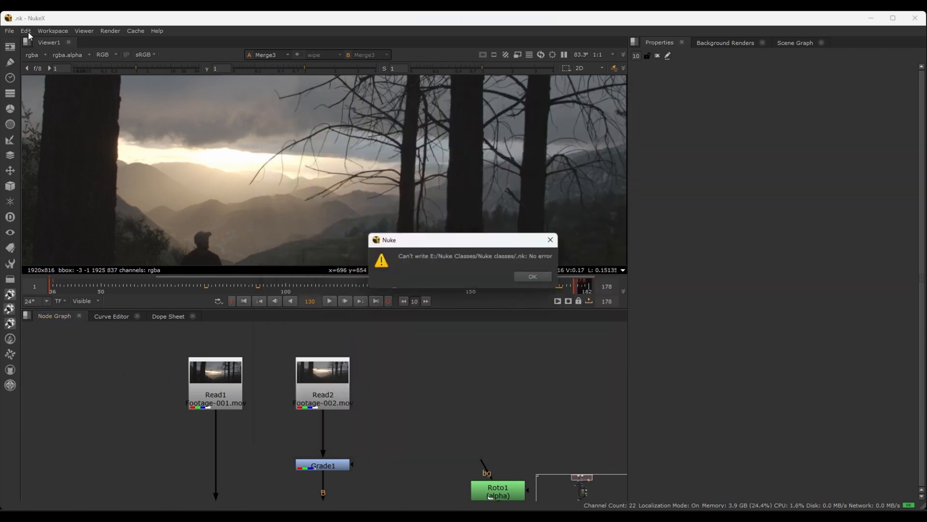
{"action": "left_click", "coordinate": [532, 276]}
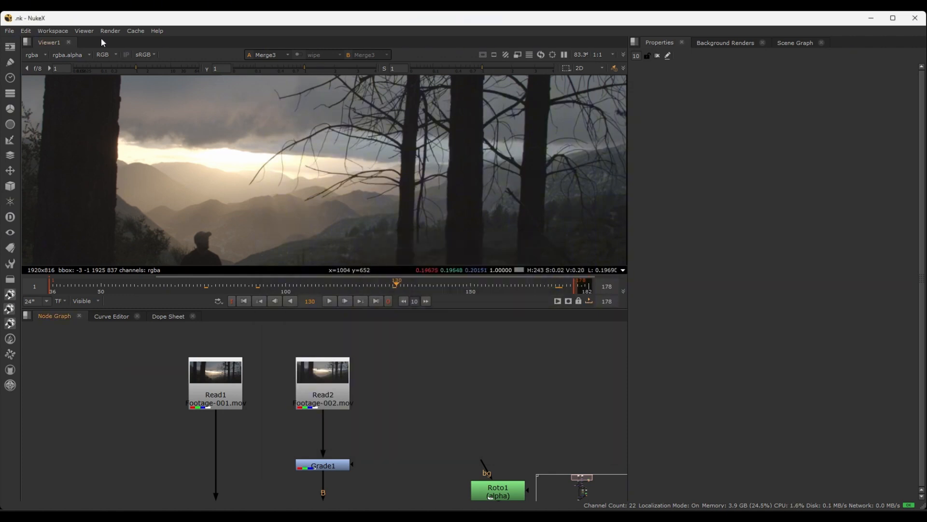
{"action": "left_click", "coordinate": [9, 37]}
{"action": "left_click", "coordinate": [30, 163]}
Try to reopen the recent comp E:/Nuke Classes/Nuke classes/.nk
{"action": "left_click", "coordinate": [9, 31]}
{"action": "mouse_move", "coordinate": [20, 61]}
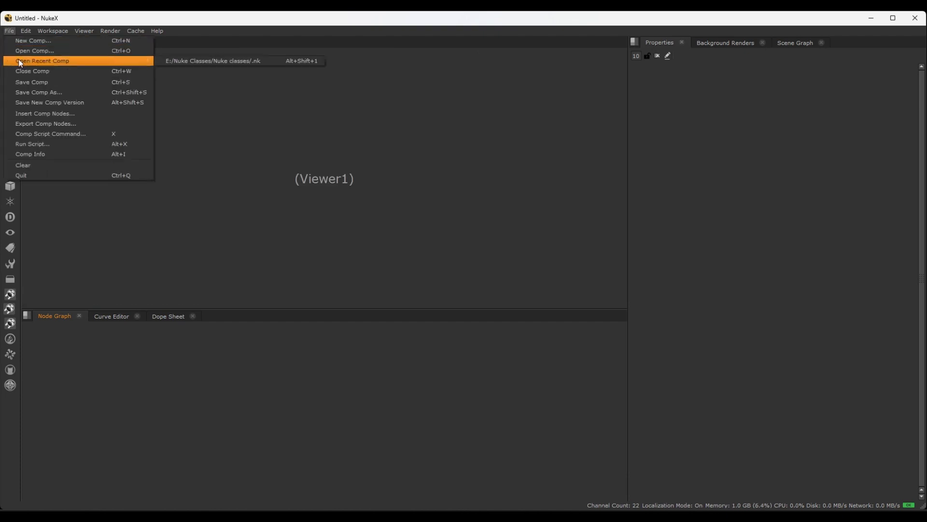
{"action": "left_click", "coordinate": [216, 60]}
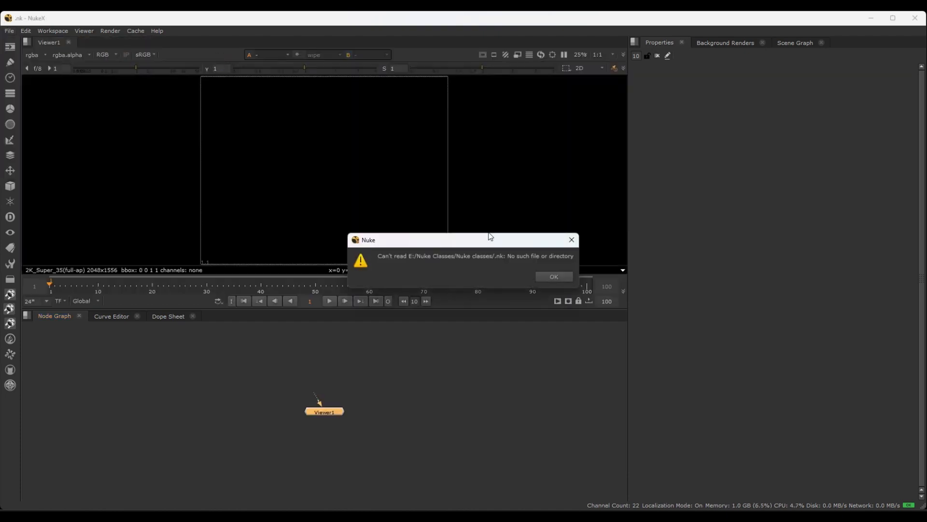
{"action": "left_click_drag", "start_coordinate": [486, 240], "coordinate": [415, 262]}
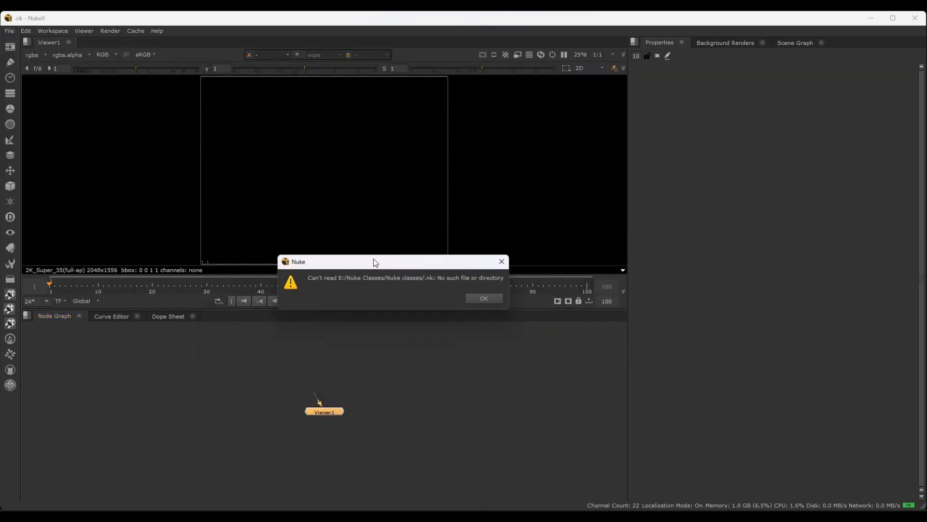
{"action": "left_click", "coordinate": [478, 301]}
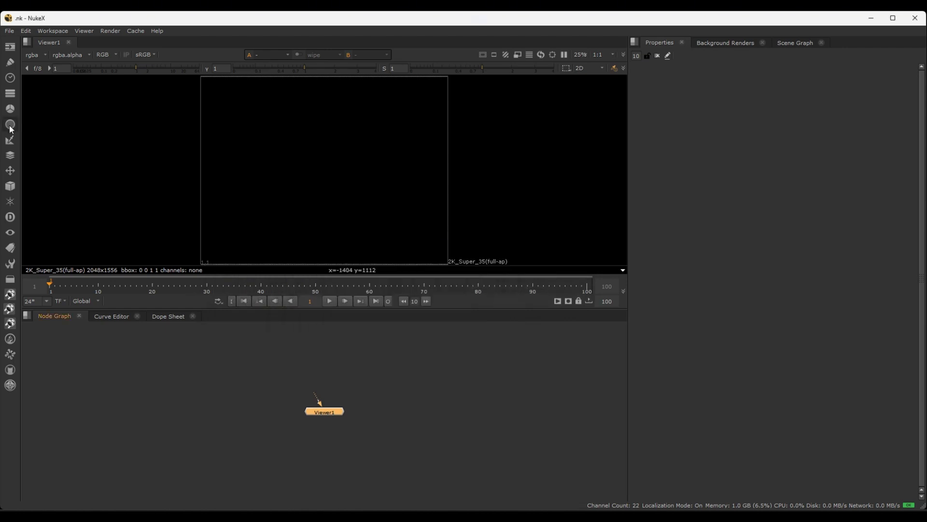
Browse for the script to open in the Nuke classes folder under E:/Nuke Classes/Test
{"action": "left_click", "coordinate": [9, 30]}
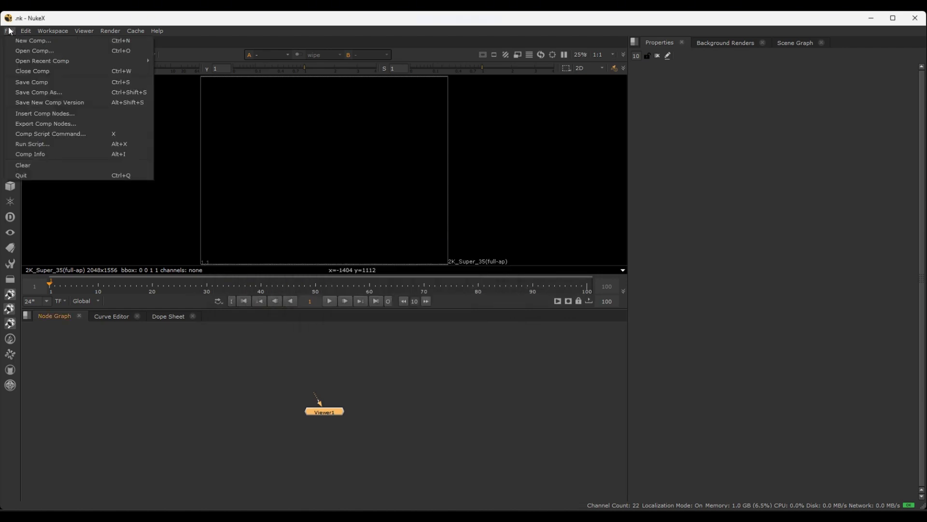
{"action": "left_click", "coordinate": [31, 51]}
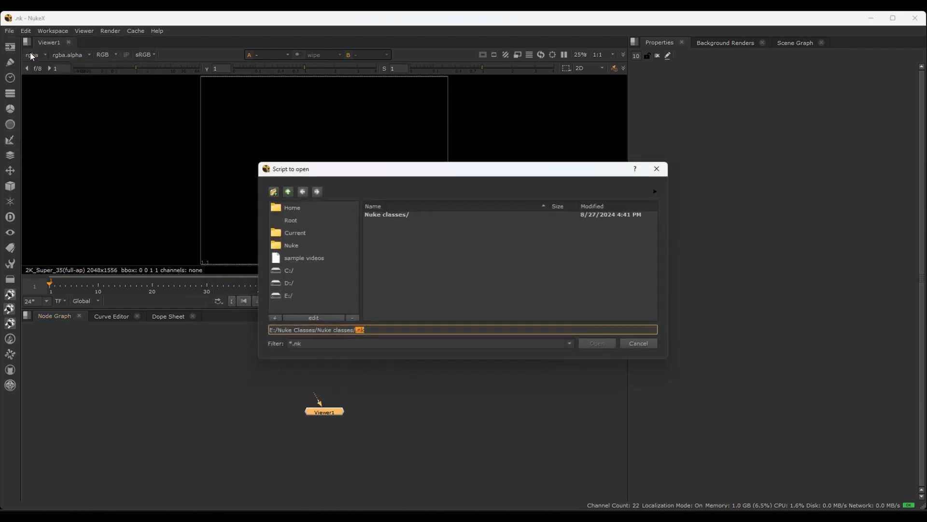
{"action": "left_click", "coordinate": [402, 306]}
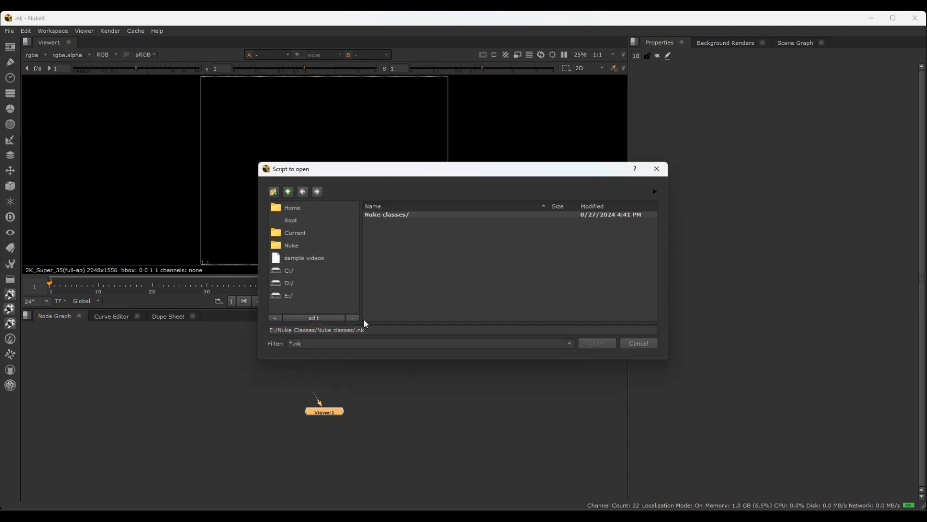
{"action": "left_click_drag", "start_coordinate": [380, 332], "coordinate": [319, 333]}
{"action": "key", "text": "BackSpace"}
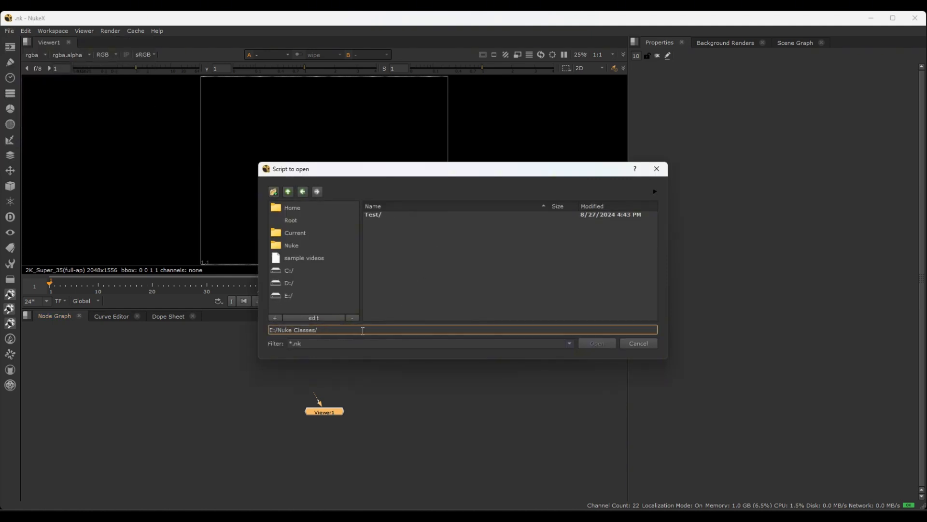
{"action": "double_click", "coordinate": [377, 214]}
{"action": "double_click", "coordinate": [378, 214]}
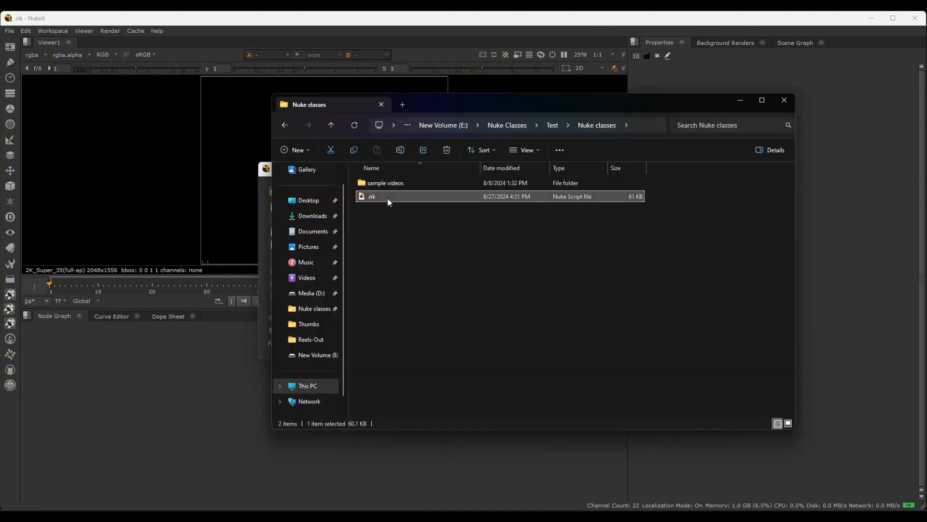
Switch to File Explorer and rename the .nk script file in the Nuke classes folder as Test.nk
{"action": "left_click", "coordinate": [389, 201]}
{"action": "type", "text": "Test"}
{"action": "key", "text": "Return"}
{"action": "left_click", "coordinate": [359, 213]}
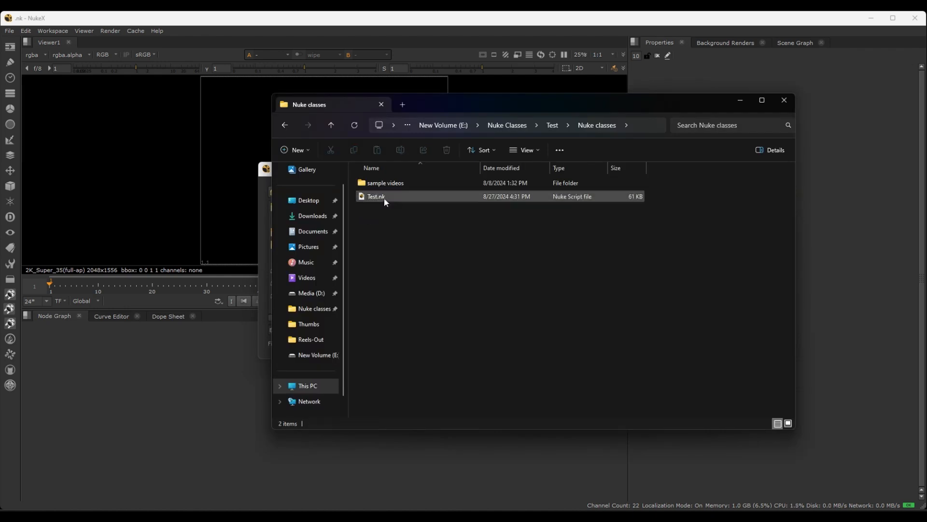
{"action": "left_click", "coordinate": [742, 102]}
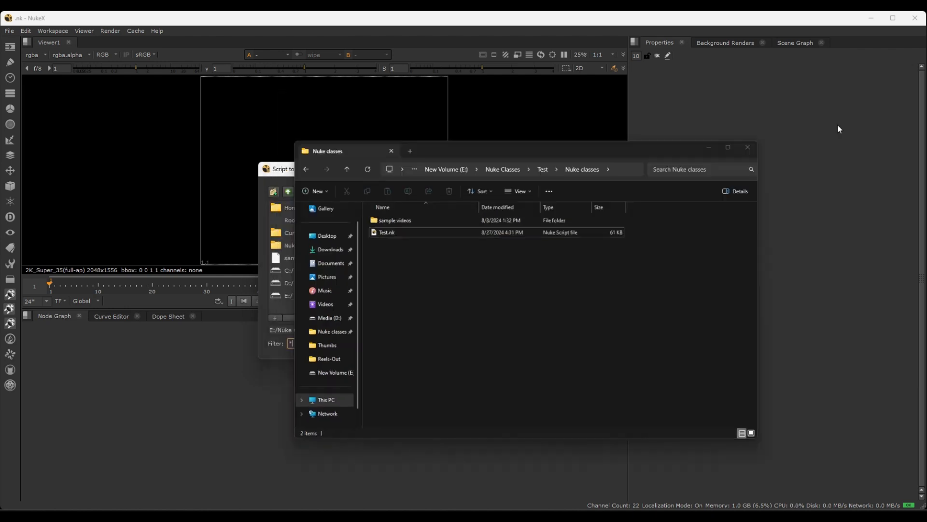
Return to NukeX, clear the current comp and open Test.nk from E:/Nuke Classes/Test/Nuke classes
{"action": "left_click", "coordinate": [636, 343]}
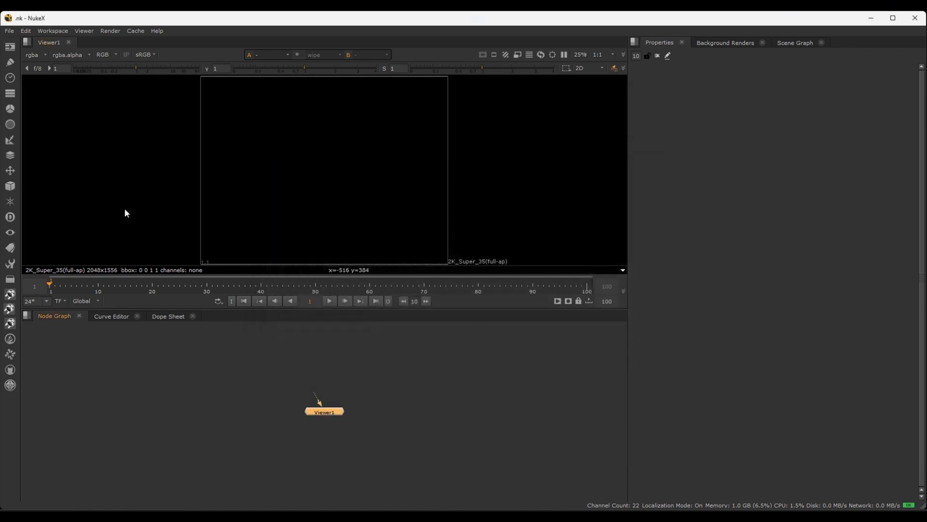
{"action": "left_click", "coordinate": [9, 30]}
{"action": "left_click", "coordinate": [30, 167]}
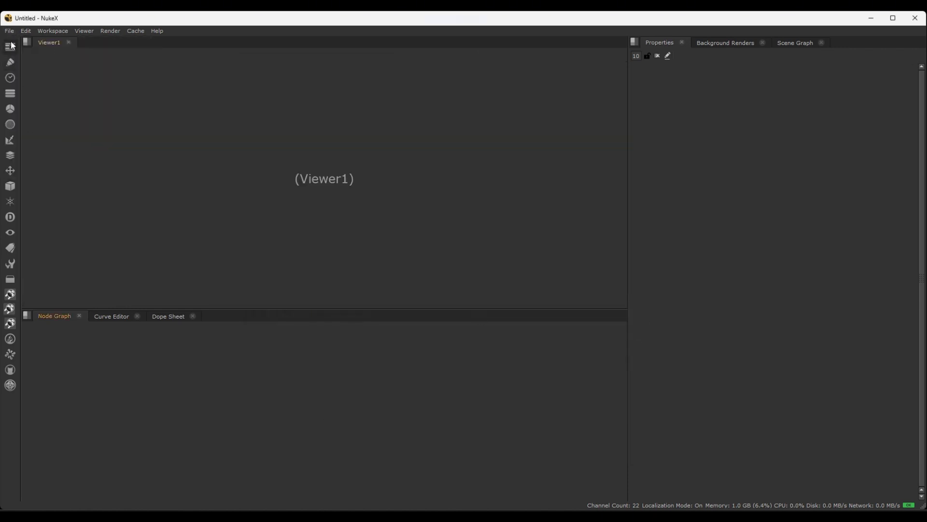
{"action": "left_click", "coordinate": [9, 31]}
{"action": "left_click", "coordinate": [33, 50]}
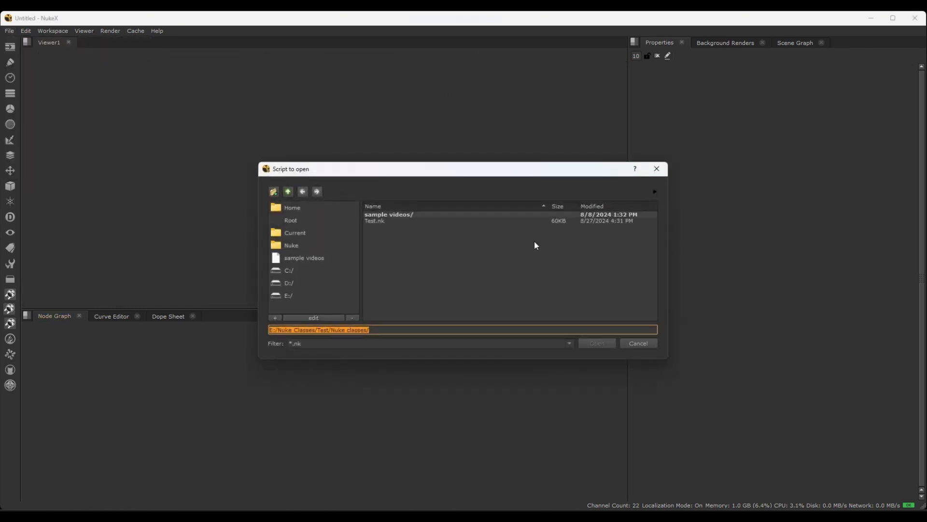
{"action": "left_click", "coordinate": [384, 222]}
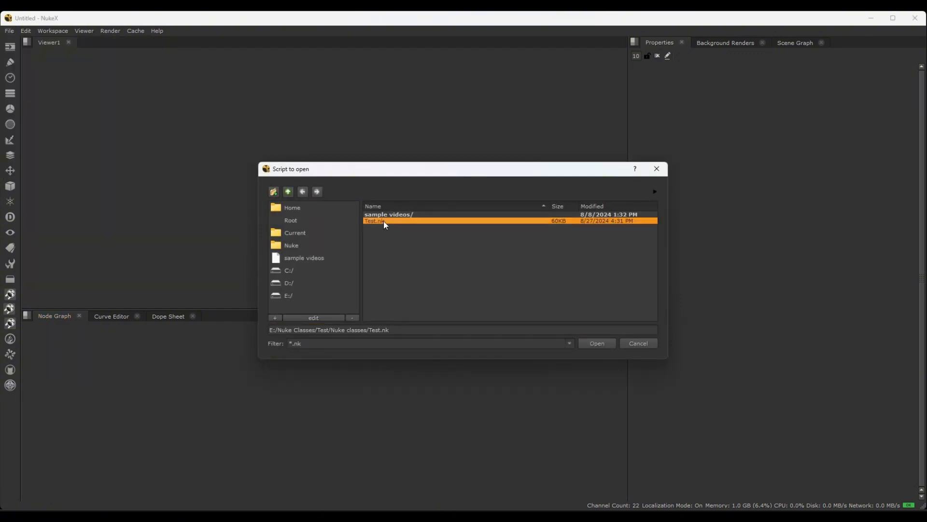
{"action": "left_click", "coordinate": [599, 343]}
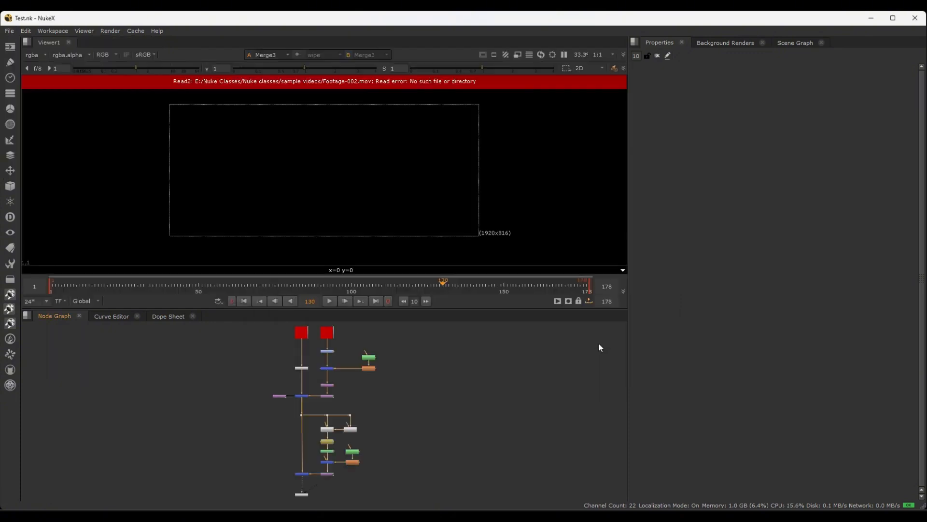
Examine the Read1 and Read2 footage nodes at the start of the node graph
{"action": "scroll", "coordinate": [337, 419], "scroll_direction": "down", "scroll_amount": 4}
{"action": "scroll", "coordinate": [369, 435], "scroll_direction": "up", "scroll_amount": 8}
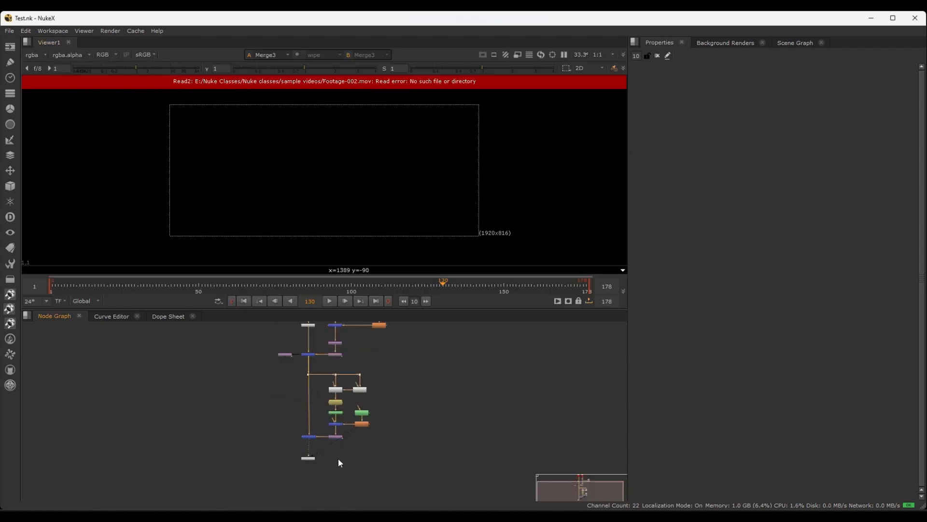
{"action": "scroll", "coordinate": [328, 445], "scroll_direction": "up", "scroll_amount": 1}
{"action": "middle_click_drag", "start_coordinate": [347, 401], "coordinate": [414, 516]}
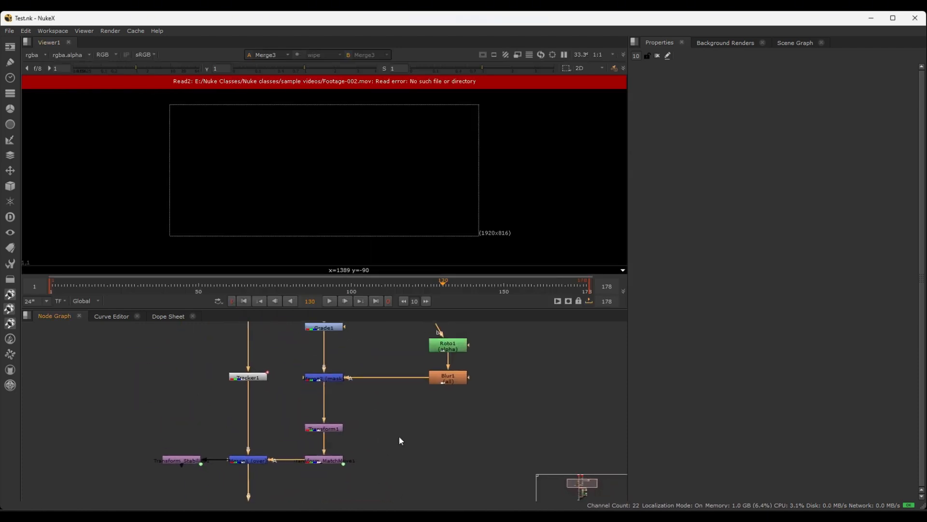
{"action": "middle_click_drag", "start_coordinate": [372, 341], "coordinate": [395, 452]}
{"action": "scroll", "coordinate": [387, 394], "scroll_direction": "up", "scroll_amount": 3}
{"action": "middle_click_drag", "start_coordinate": [403, 400], "coordinate": [445, 462]}
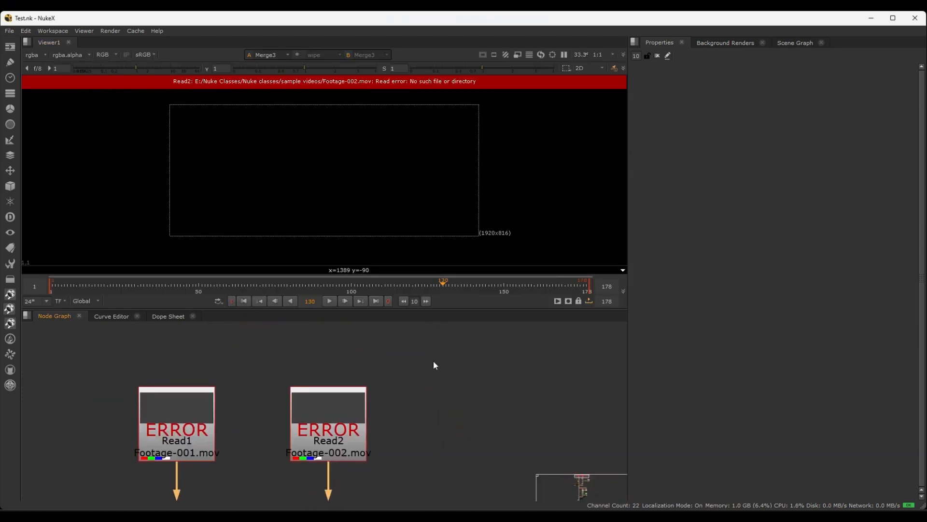
{"action": "left_click_drag", "start_coordinate": [443, 369], "coordinate": [55, 471]}
{"action": "left_click", "coordinate": [453, 371]}
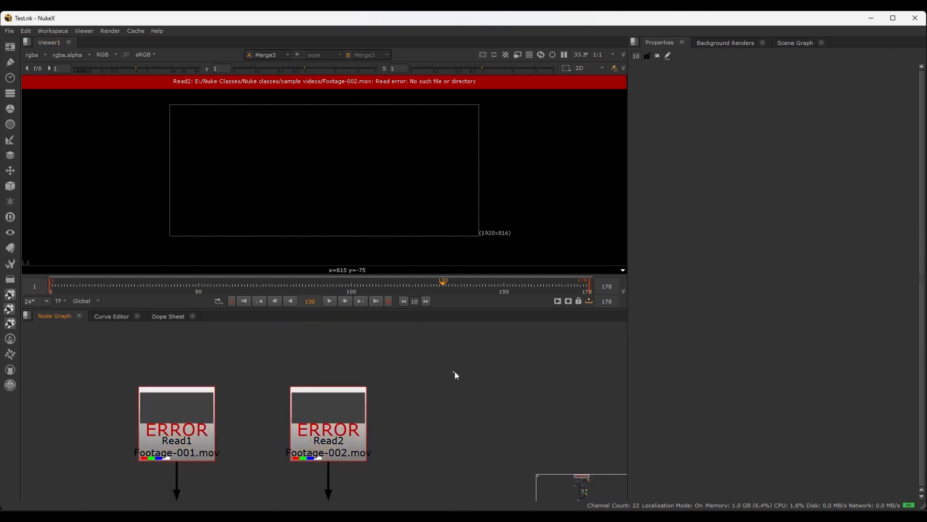
{"action": "scroll", "coordinate": [456, 370], "scroll_direction": "down", "scroll_amount": 1}
{"action": "middle_click_drag", "start_coordinate": [480, 365], "coordinate": [449, 359]}
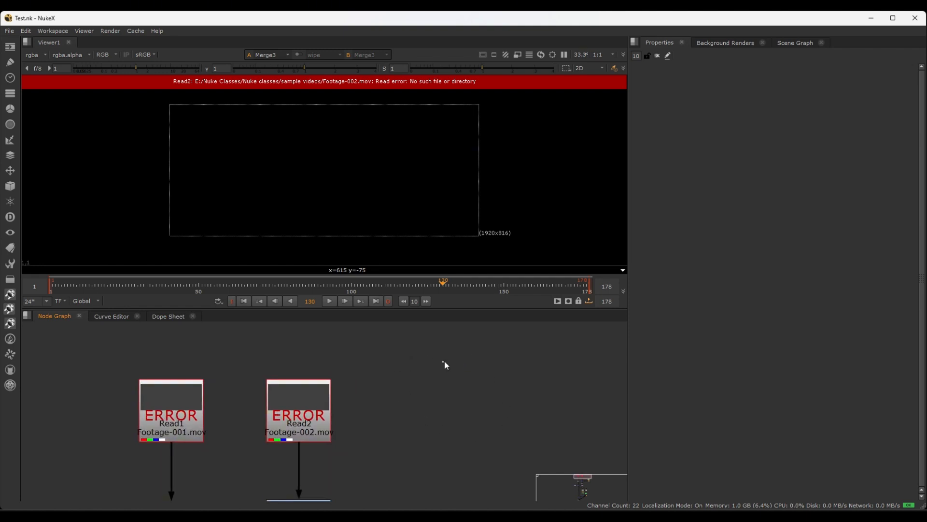
Open the project settings and set the project directory to the script directory
{"action": "key", "text": "s"}
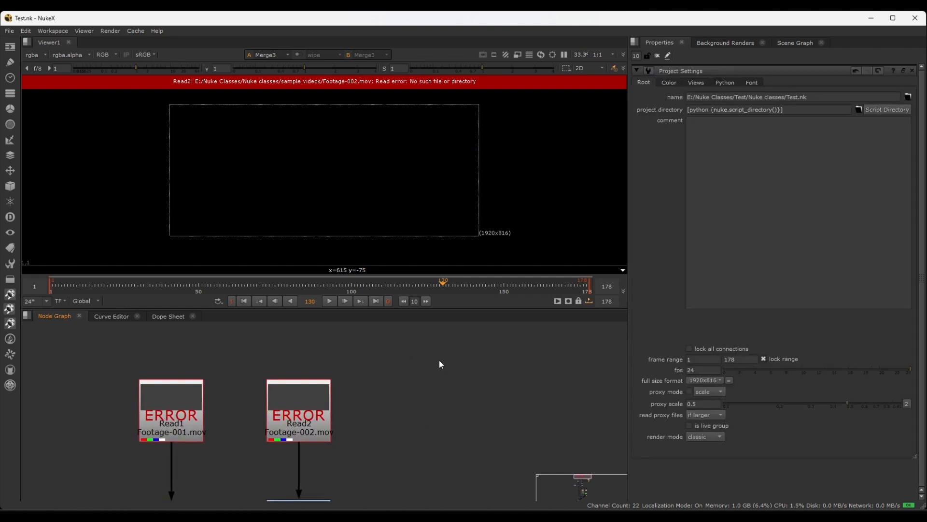
{"action": "left_click", "coordinate": [879, 111]}
{"action": "left_click_drag", "start_coordinate": [785, 109], "coordinate": [686, 108]}
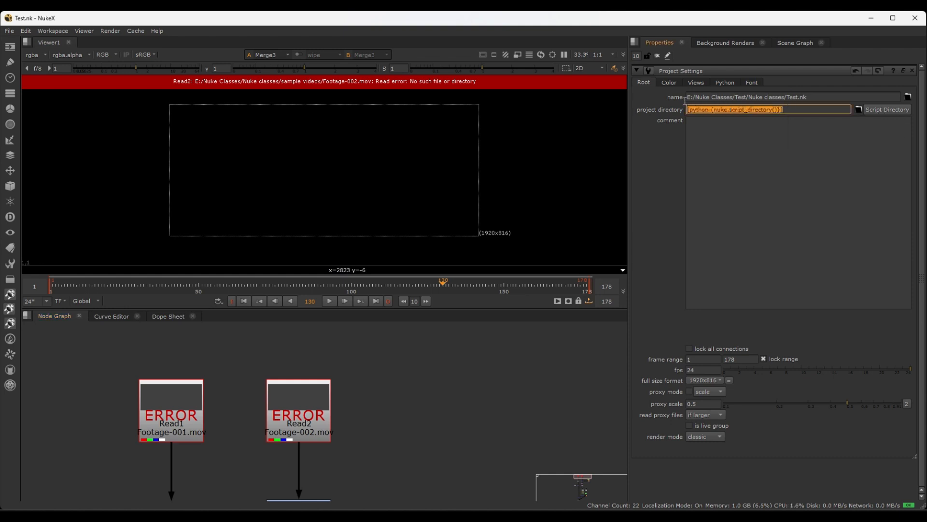
Open the Read1 node's properties and examine the folder part of its file path against the project directory
{"action": "scroll", "coordinate": [428, 376], "scroll_direction": "down", "scroll_amount": 2}
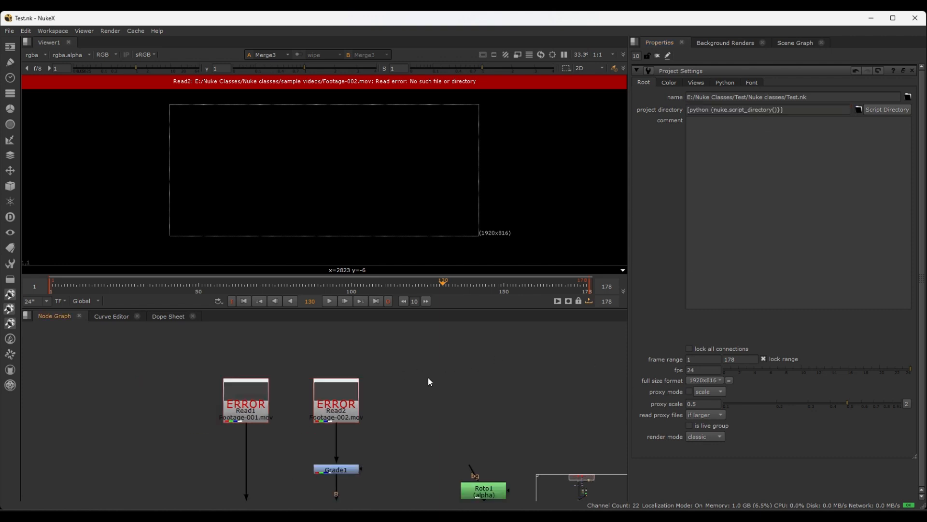
{"action": "scroll", "coordinate": [428, 379], "scroll_direction": "up", "scroll_amount": 1}
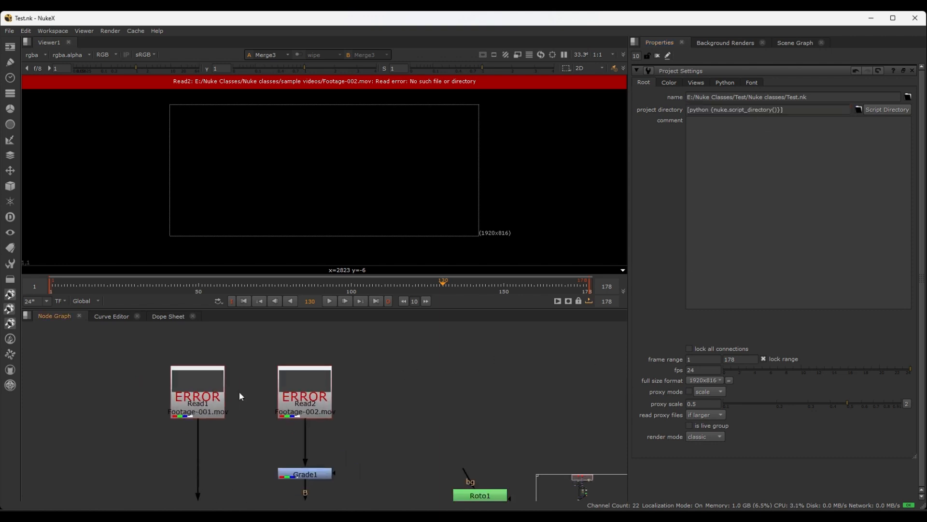
{"action": "double_click", "coordinate": [197, 383]}
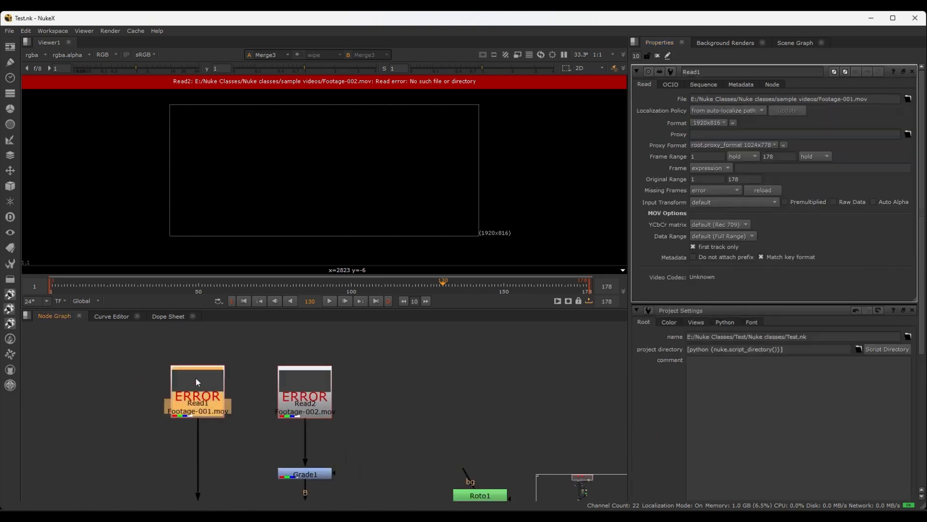
{"action": "scroll", "coordinate": [246, 379], "scroll_direction": "up", "scroll_amount": 1}
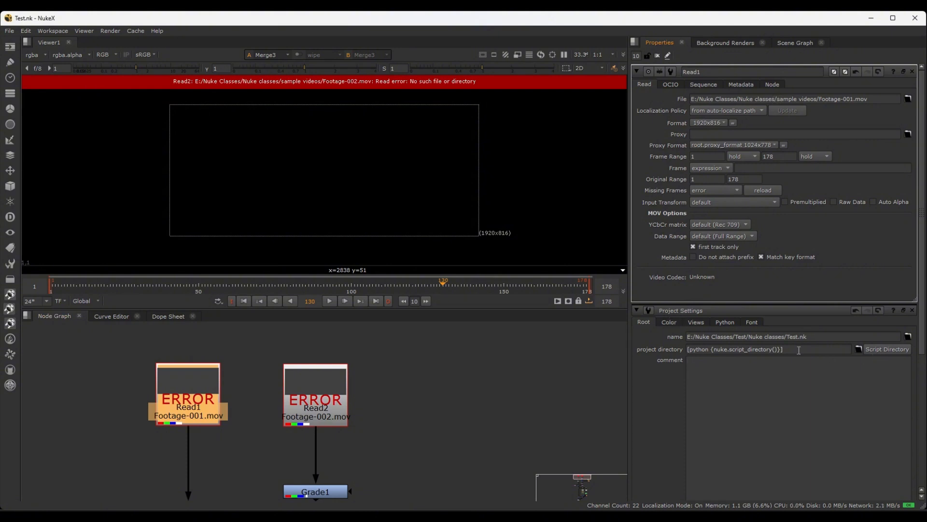
{"action": "left_click_drag", "start_coordinate": [797, 349], "coordinate": [689, 348]}
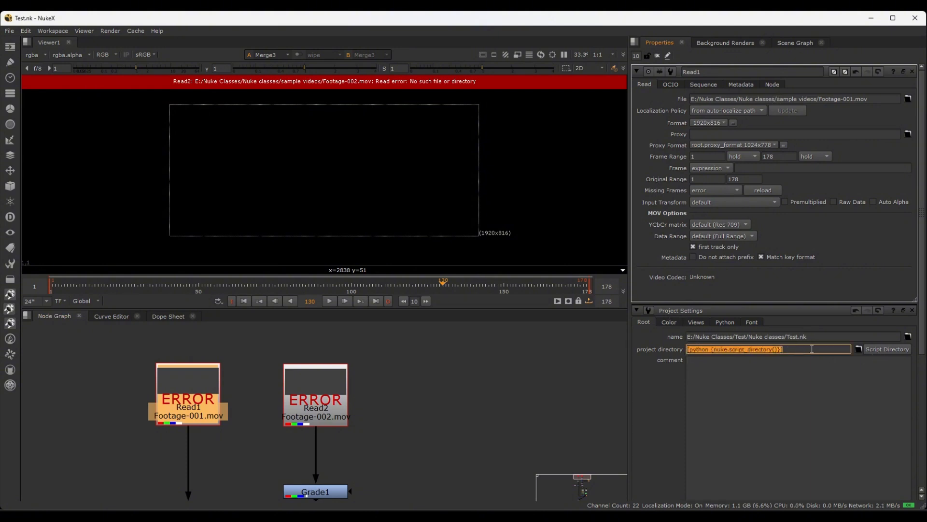
{"action": "left_click", "coordinate": [488, 354]}
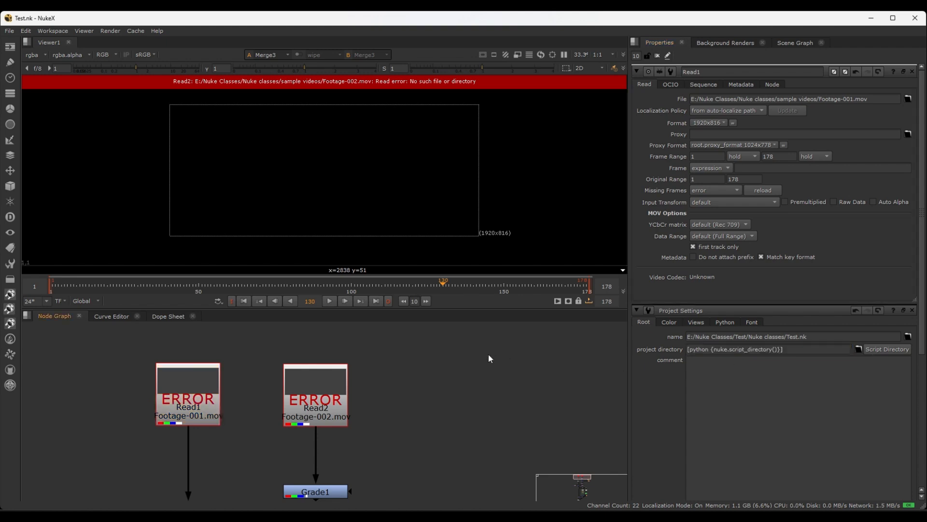
{"action": "left_click", "coordinate": [187, 397]}
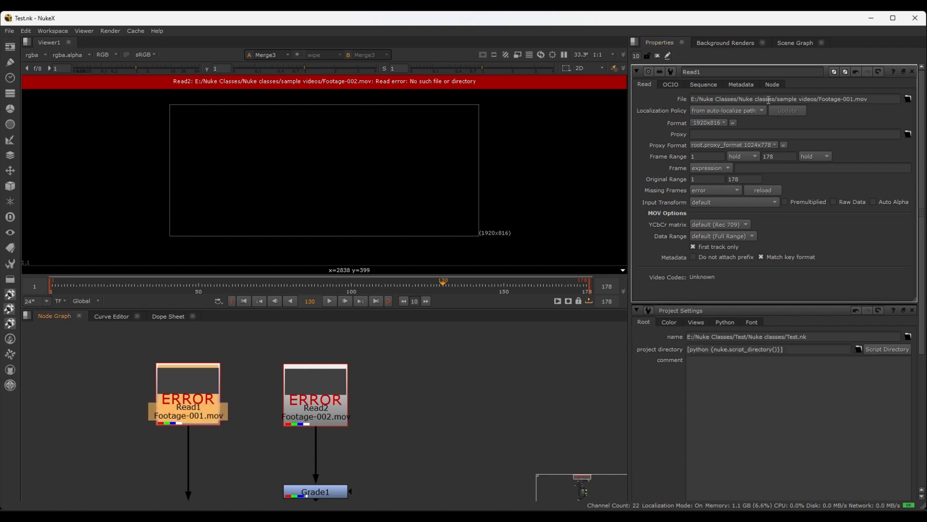
{"action": "left_click_drag", "start_coordinate": [778, 99], "coordinate": [691, 99]}
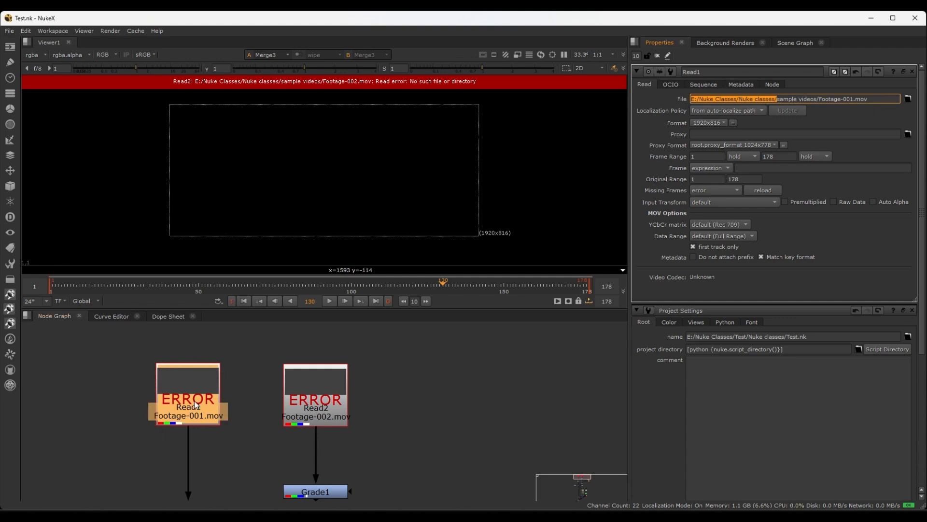
{"action": "scroll", "coordinate": [356, 386], "scroll_direction": "down", "scroll_amount": 3}
{"action": "middle_click_drag", "start_coordinate": [356, 387], "coordinate": [299, 389]}
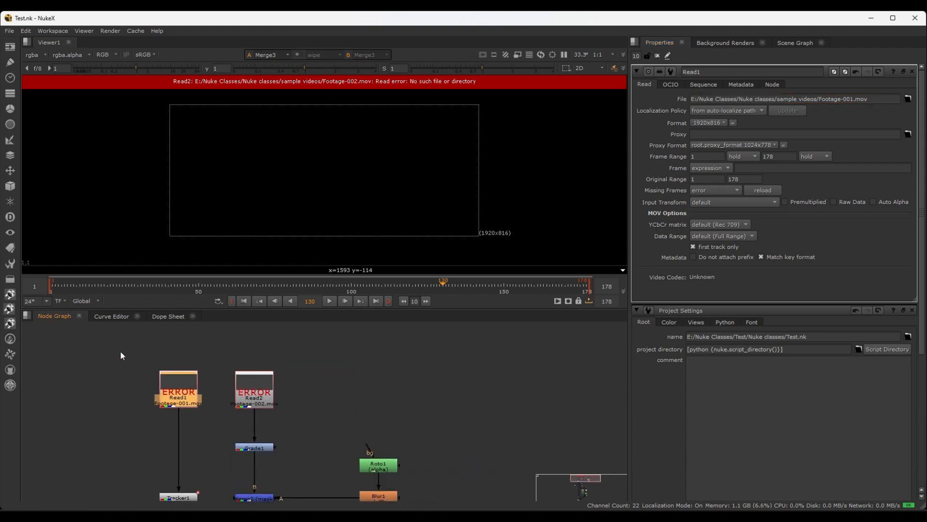
{"action": "left_click_drag", "start_coordinate": [115, 348], "coordinate": [295, 410]}
{"action": "left_click", "coordinate": [226, 385]}
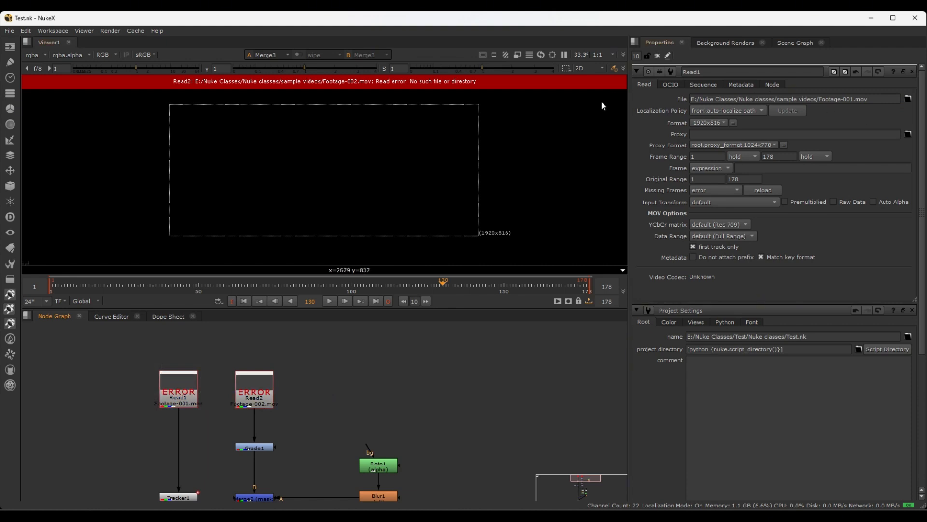
Try shortening the Read1 node's file path to sample videos/Footage-001.mov and undo the change
{"action": "scroll", "coordinate": [309, 367], "scroll_direction": "up", "scroll_amount": 3}
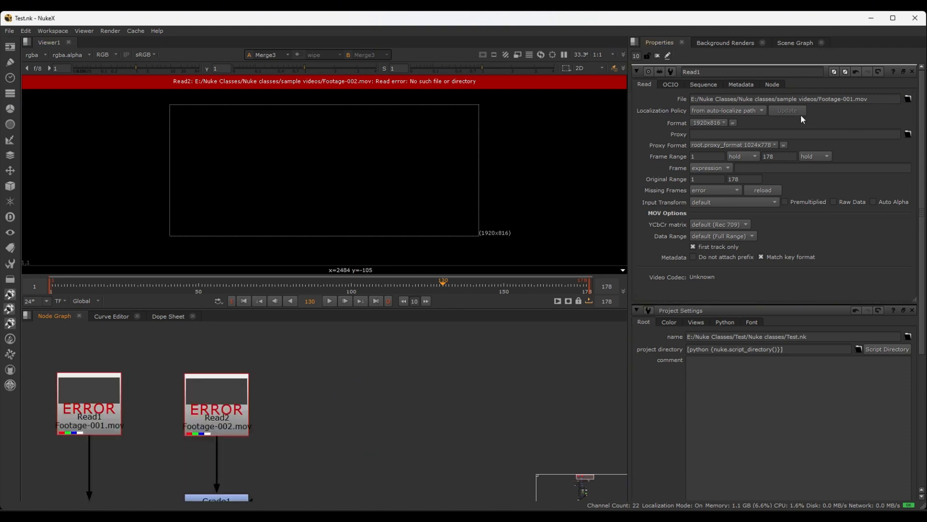
{"action": "middle_click_drag", "start_coordinate": [223, 357], "coordinate": [262, 355]}
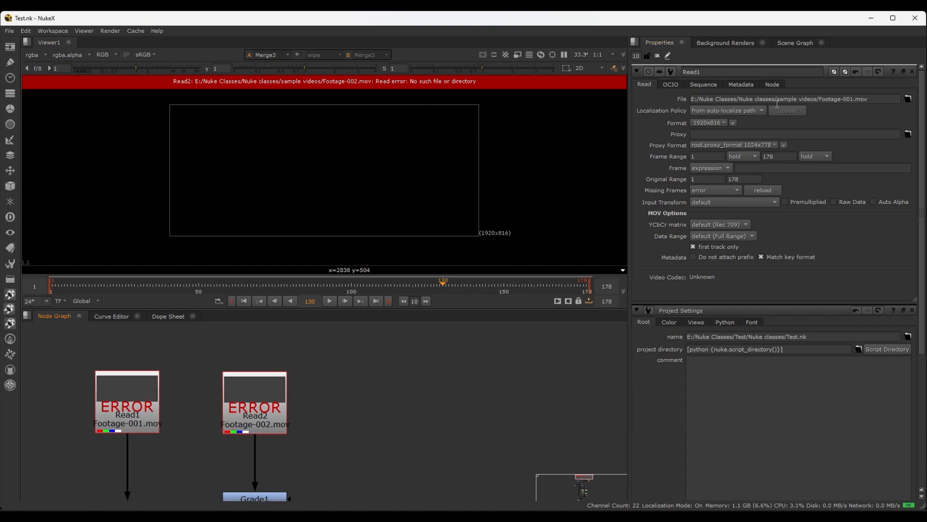
{"action": "left_click_drag", "start_coordinate": [778, 99], "coordinate": [690, 101]}
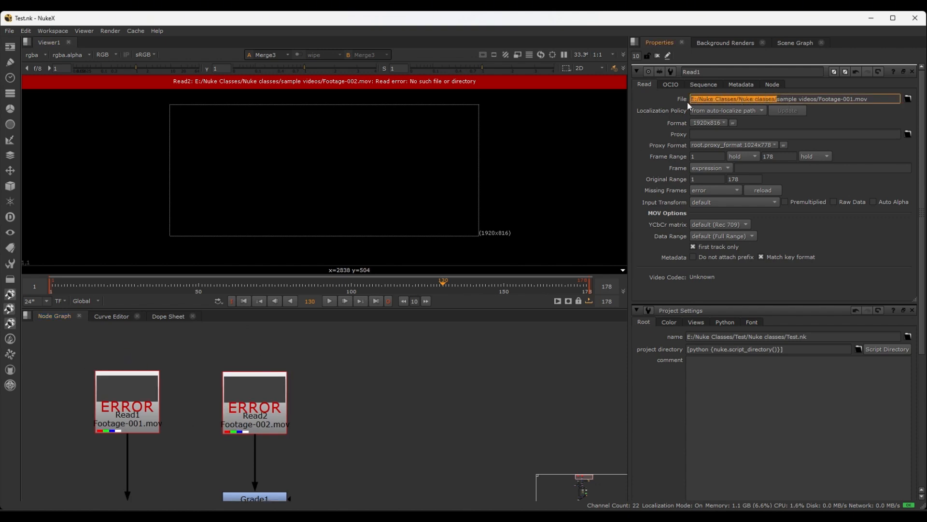
{"action": "key", "text": "BackSpace"}
{"action": "key", "text": "Return"}
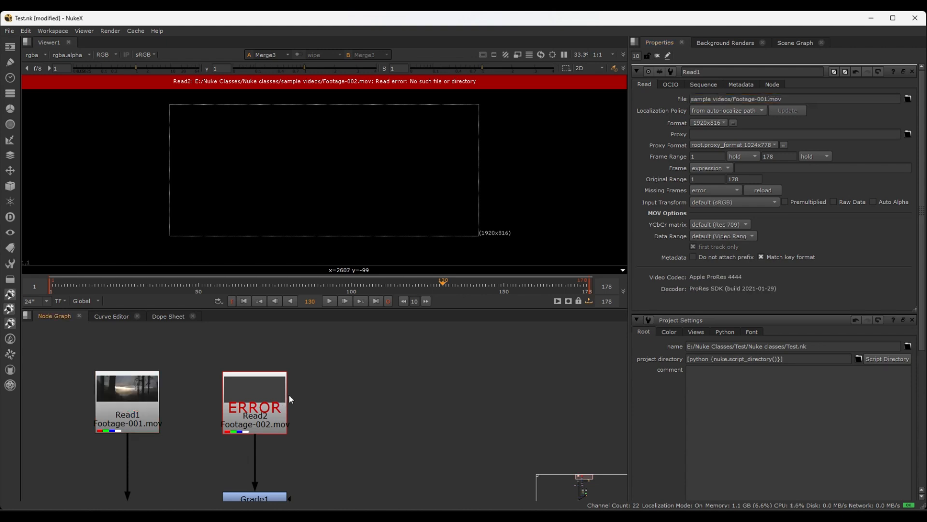
{"action": "key", "text": "ctrl+z"}
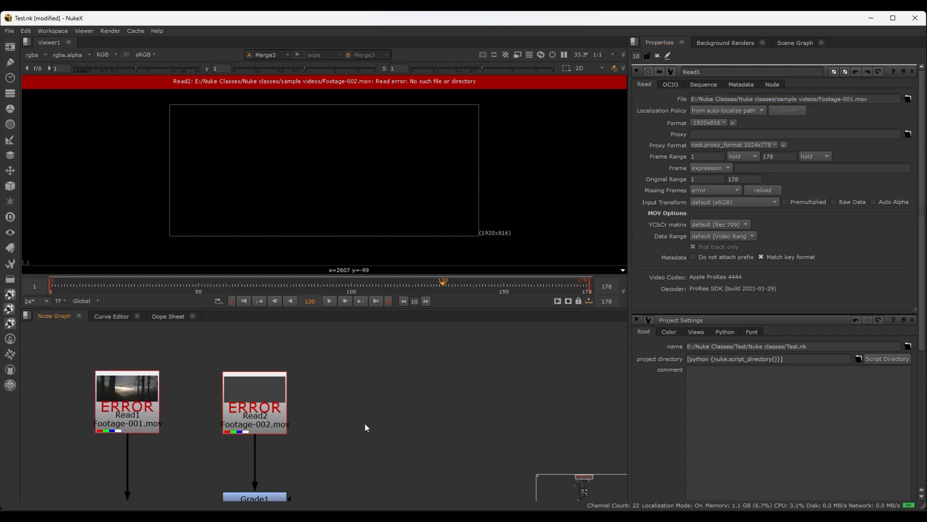
{"action": "middle_click_drag", "start_coordinate": [332, 396], "coordinate": [318, 393]}
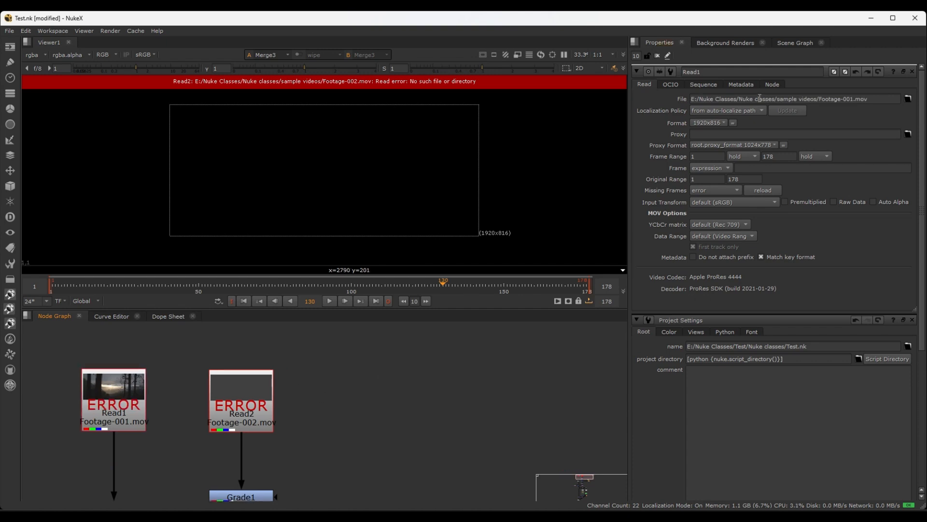
Copy the folder part E:/Nuke Classes/Nuke classes/ from the Read1 node's file path
{"action": "scroll", "coordinate": [357, 344], "scroll_direction": "down", "scroll_amount": 2}
{"action": "left_click_drag", "start_coordinate": [366, 340], "coordinate": [146, 422]}
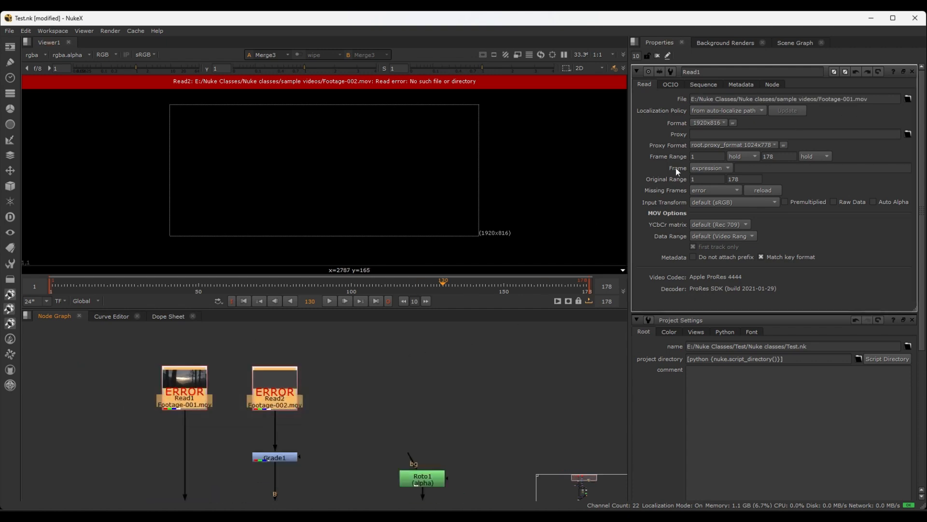
{"action": "left_click_drag", "start_coordinate": [777, 99], "coordinate": [689, 99]}
{"action": "key", "text": "ctrl+c"}
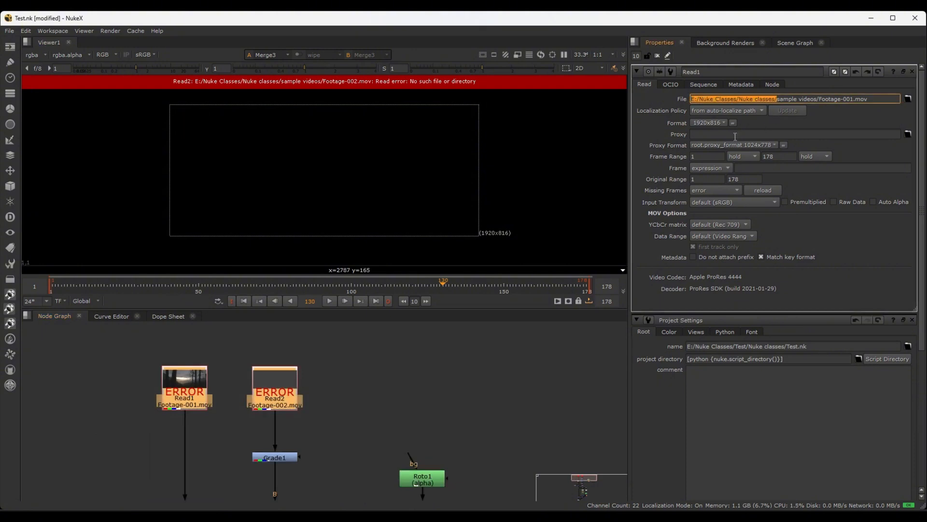
{"action": "left_click", "coordinate": [393, 358]}
{"action": "key", "text": "ctrl+shift+slash"}
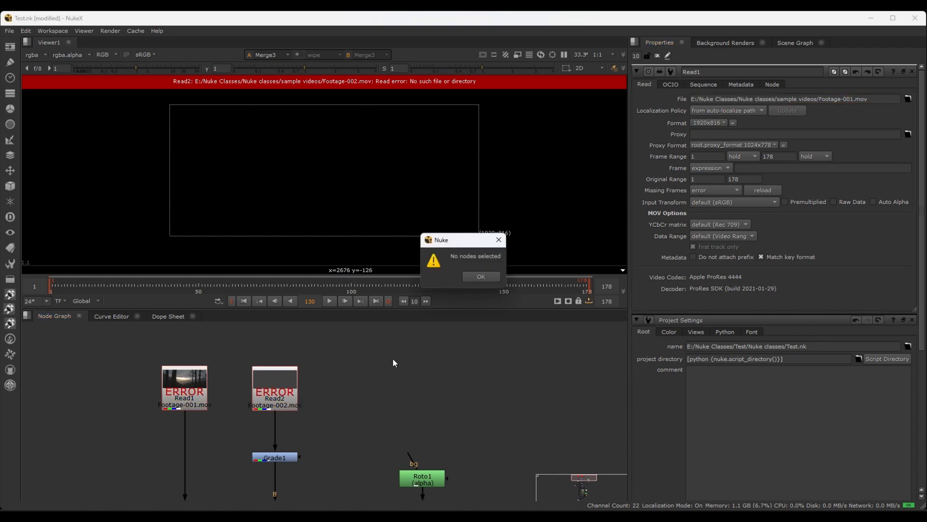
{"action": "left_click", "coordinate": [481, 276]}
Search the Read1 and Read2 nodes for the copied folder path E:/Nuke Classes/Nuke classes/ and replace it with nothing
{"action": "left_click_drag", "start_coordinate": [106, 350], "coordinate": [334, 412]}
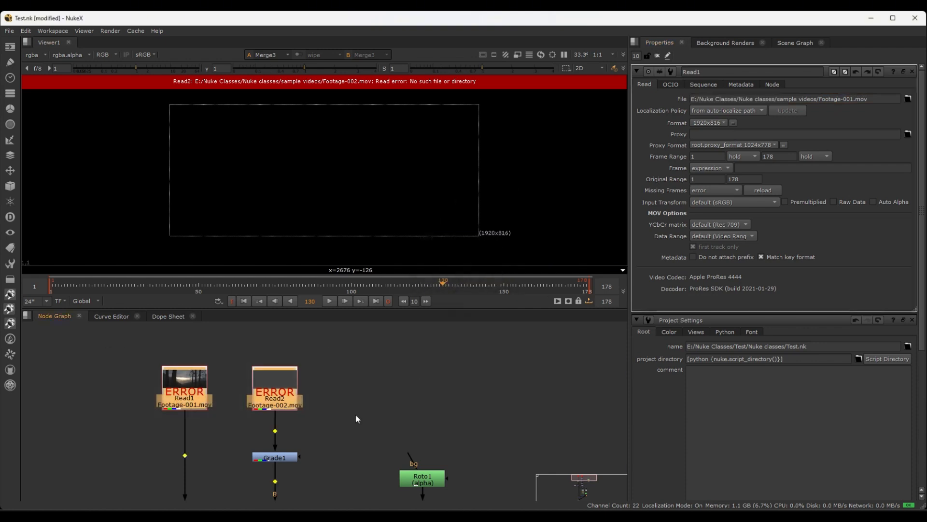
{"action": "key", "text": "ctrl+shift+slash"}
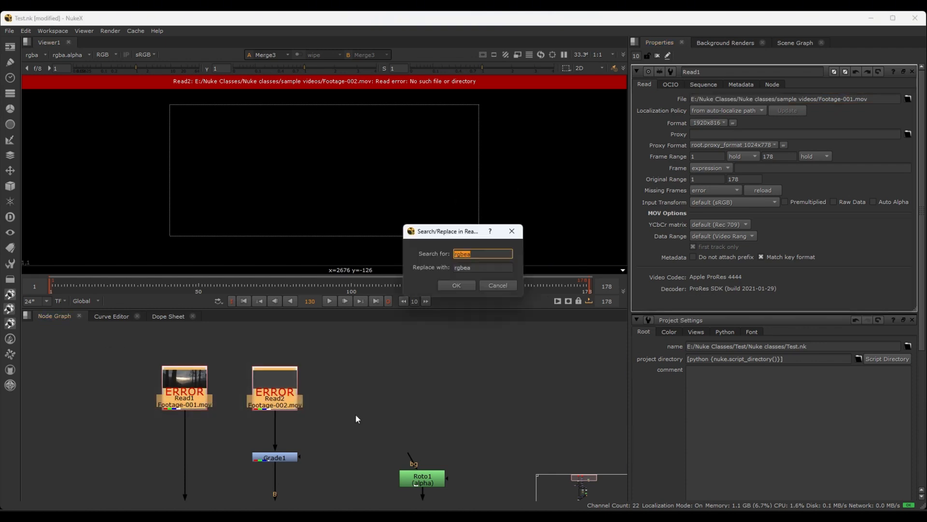
{"action": "left_click_drag", "start_coordinate": [456, 235], "coordinate": [442, 285]}
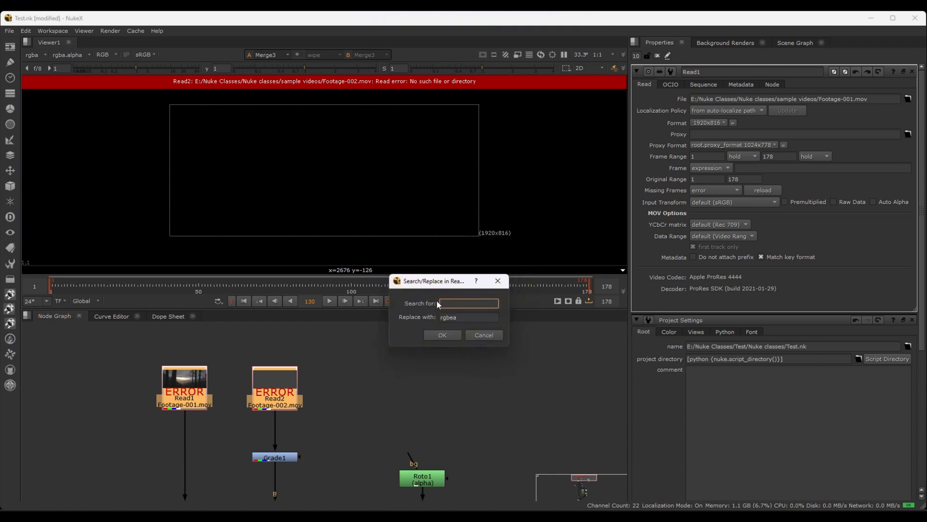
{"action": "key", "text": "ctrl+v"}
{"action": "key", "text": "Tab"}
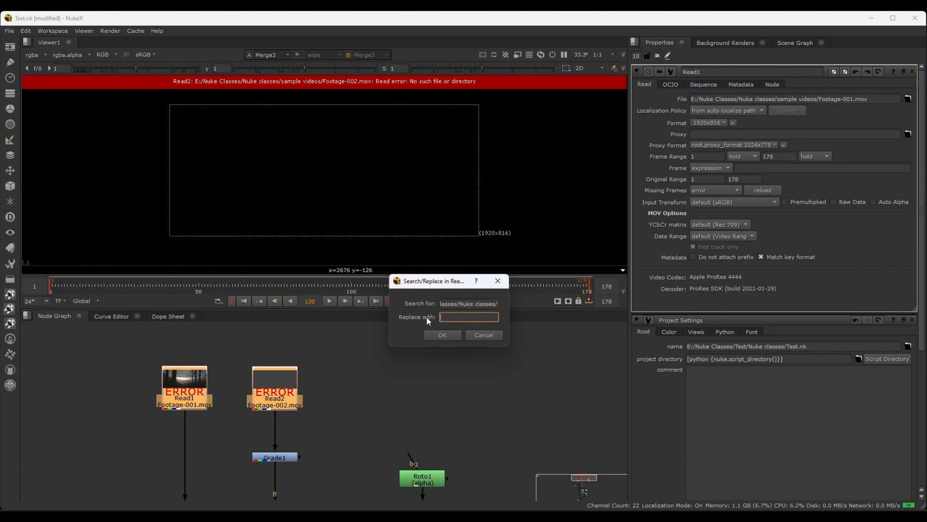
{"action": "key", "text": "BackSpace"}
{"action": "left_click", "coordinate": [438, 335]}
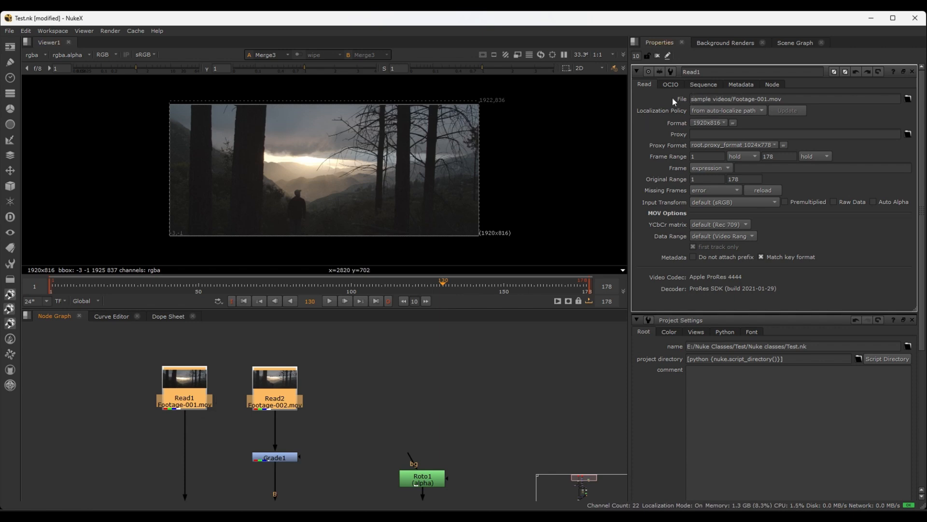
Examine the re-linked Read1 and Read2 nodes in the node graph
{"action": "left_click", "coordinate": [352, 387]}
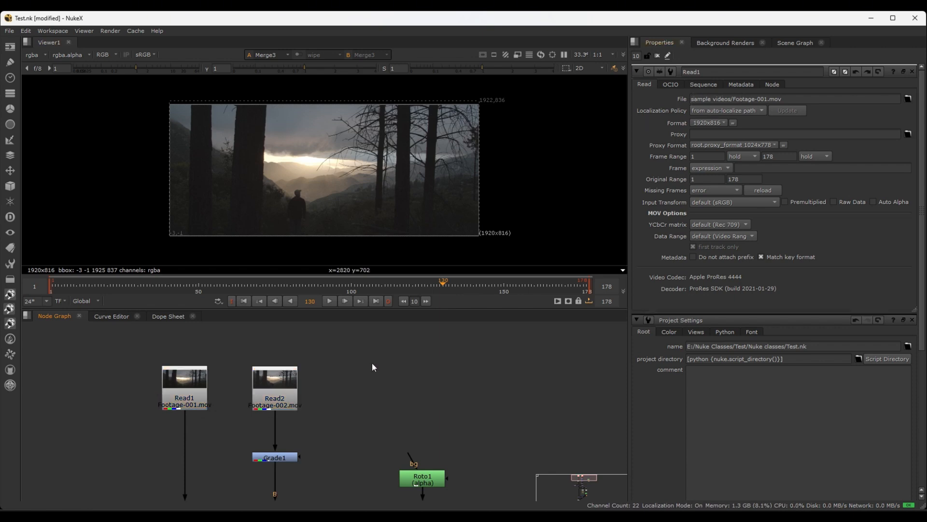
{"action": "left_click_drag", "start_coordinate": [372, 365], "coordinate": [89, 434]}
{"action": "left_click", "coordinate": [351, 384]}
{"action": "scroll", "coordinate": [352, 385], "scroll_direction": "down", "scroll_amount": 2}
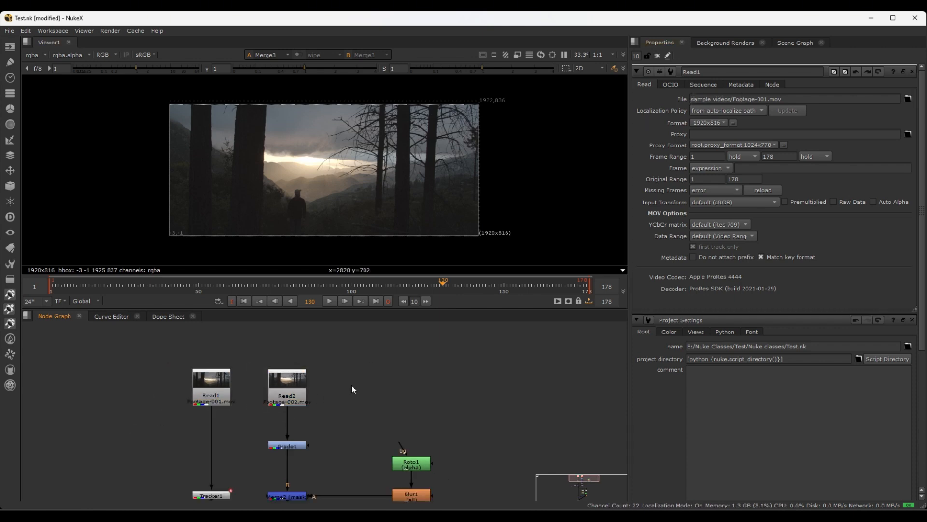
{"action": "middle_click_drag", "start_coordinate": [390, 380], "coordinate": [343, 386]}
{"action": "left_click_drag", "start_coordinate": [294, 373], "coordinate": [140, 401]}
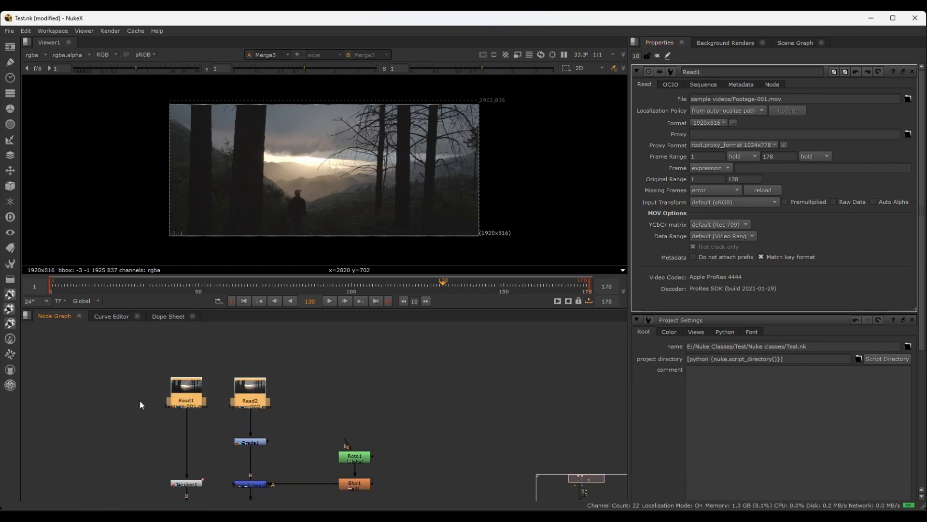
{"action": "left_click", "coordinate": [360, 371]}
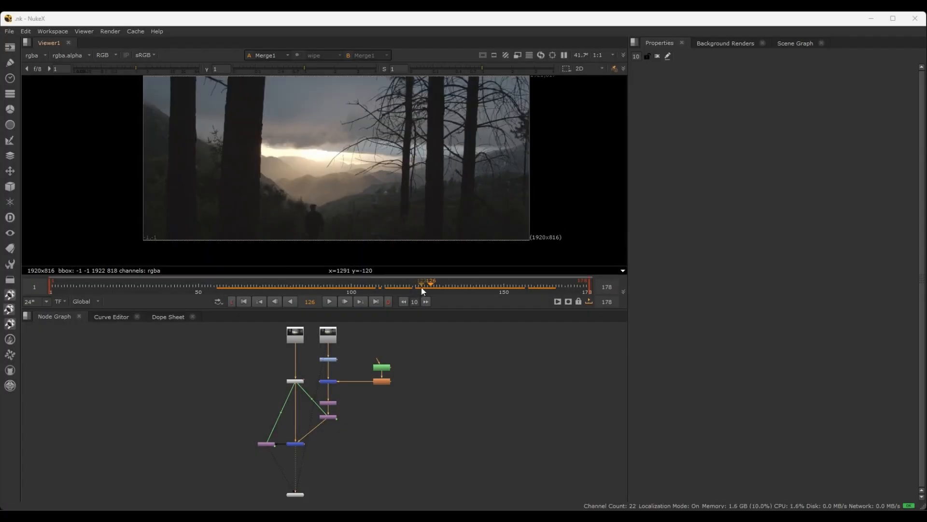
Examine the merged composite up close at frame 117 and scrub the timeline to frame 178
{"action": "left_click_drag", "start_coordinate": [278, 289], "coordinate": [403, 281]}
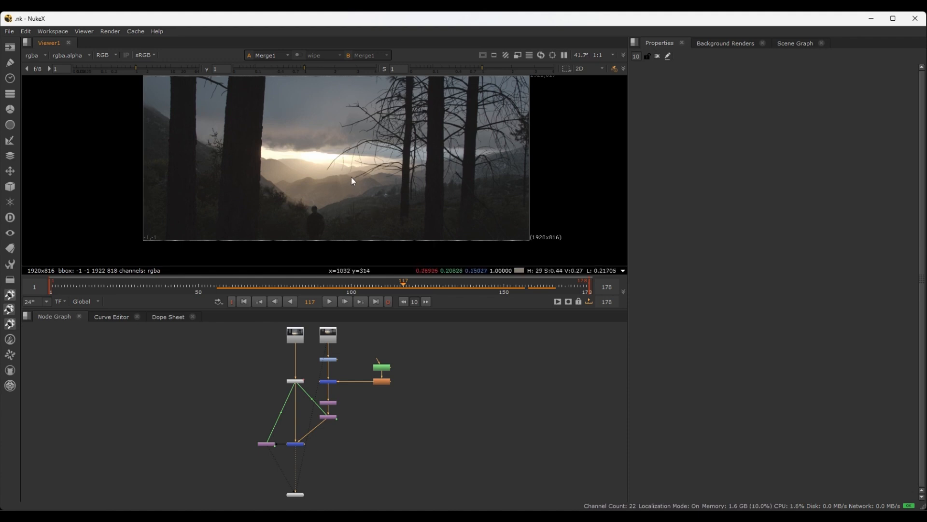
{"action": "scroll", "coordinate": [262, 166], "scroll_direction": "up", "scroll_amount": 5}
{"action": "middle_click_drag", "start_coordinate": [324, 172], "coordinate": [464, 268]}
{"action": "middle_click_drag", "start_coordinate": [343, 121], "coordinate": [176, 134]}
{"action": "scroll", "coordinate": [236, 217], "scroll_direction": "down", "scroll_amount": 2}
{"action": "scroll", "coordinate": [314, 170], "scroll_direction": "down", "scroll_amount": 3}
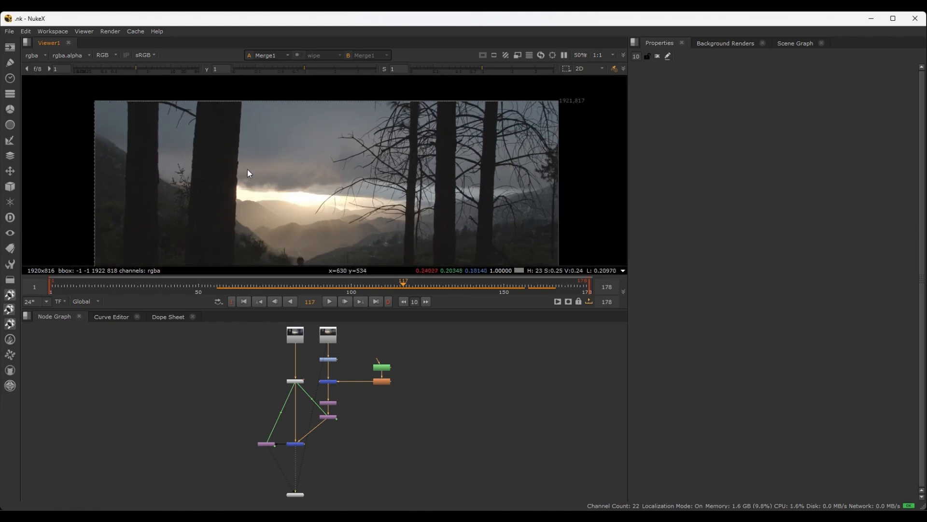
{"action": "scroll", "coordinate": [261, 181], "scroll_direction": "down", "scroll_amount": 1}
{"action": "left_click_drag", "start_coordinate": [405, 285], "coordinate": [587, 288]}
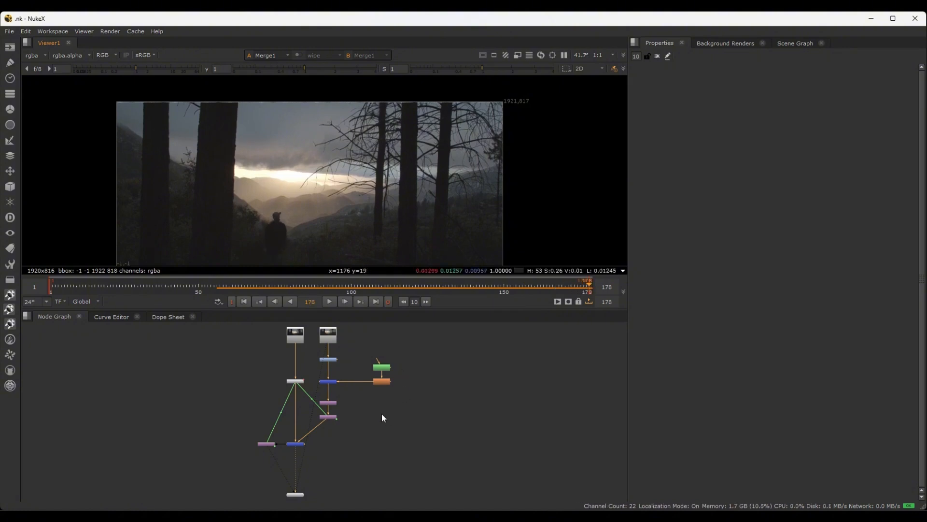
Add a Denoise node fed by the Merge1 node's output
{"action": "middle_click_drag", "start_coordinate": [334, 493], "coordinate": [320, 445]}
{"action": "scroll", "coordinate": [325, 391], "scroll_direction": "up", "scroll_amount": 3}
{"action": "scroll", "coordinate": [316, 404], "scroll_direction": "up", "scroll_amount": 2}
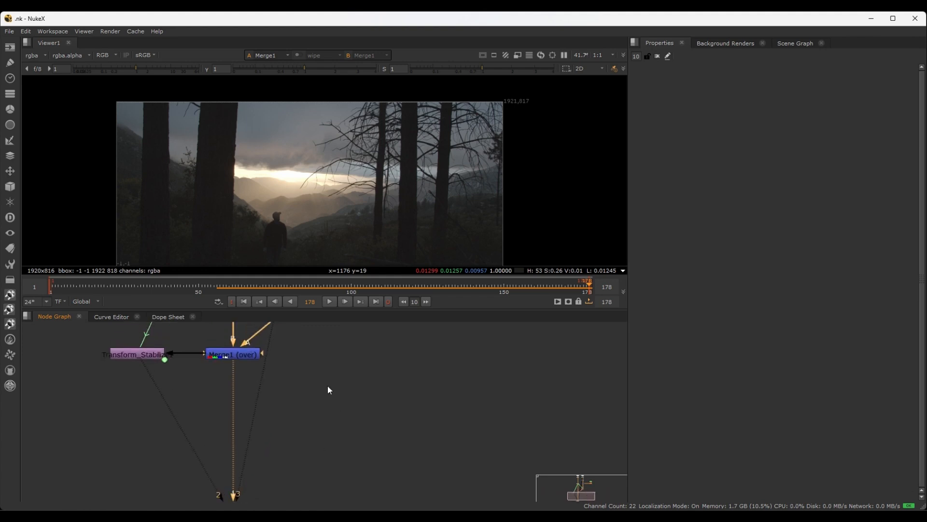
{"action": "key", "text": "Tab"}
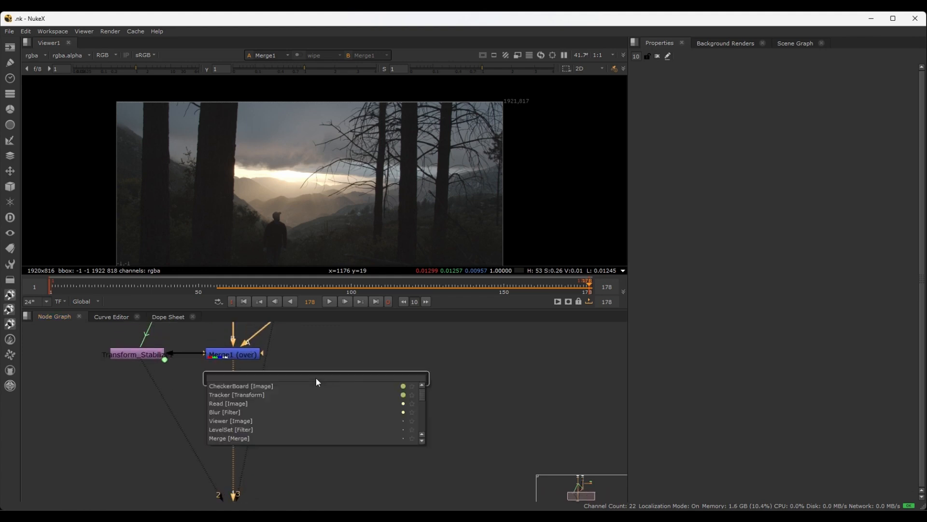
{"action": "type", "text": "denoi"}
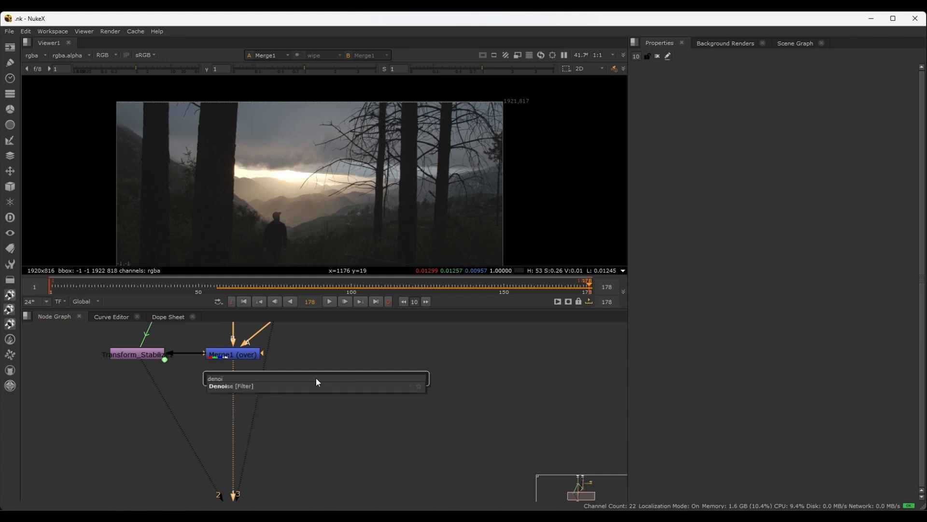
{"action": "left_click", "coordinate": [234, 386]}
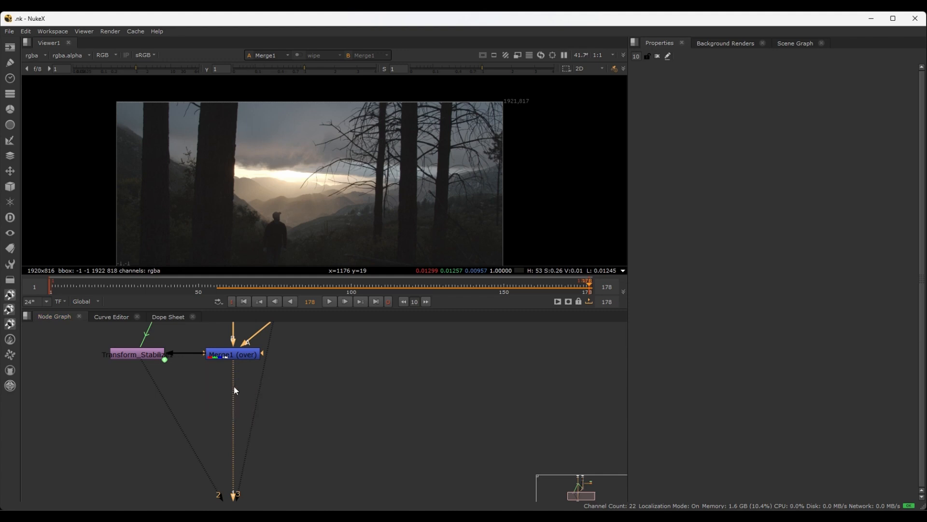
{"action": "middle_click_drag", "start_coordinate": [350, 416], "coordinate": [330, 390]}
{"action": "left_click_drag", "start_coordinate": [283, 416], "coordinate": [328, 397]}
{"action": "scroll", "coordinate": [350, 448], "scroll_direction": "down", "scroll_amount": 6}
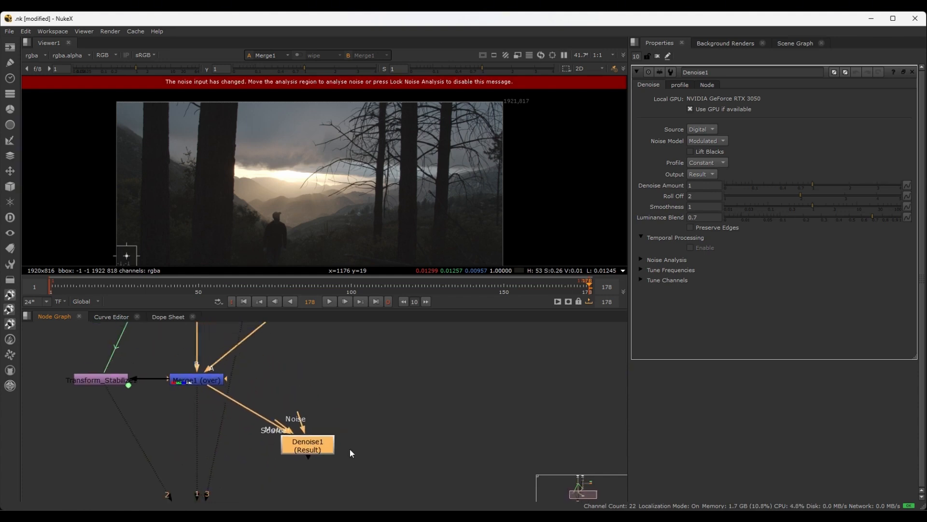
{"action": "middle_click_drag", "start_coordinate": [359, 426], "coordinate": [352, 452]}
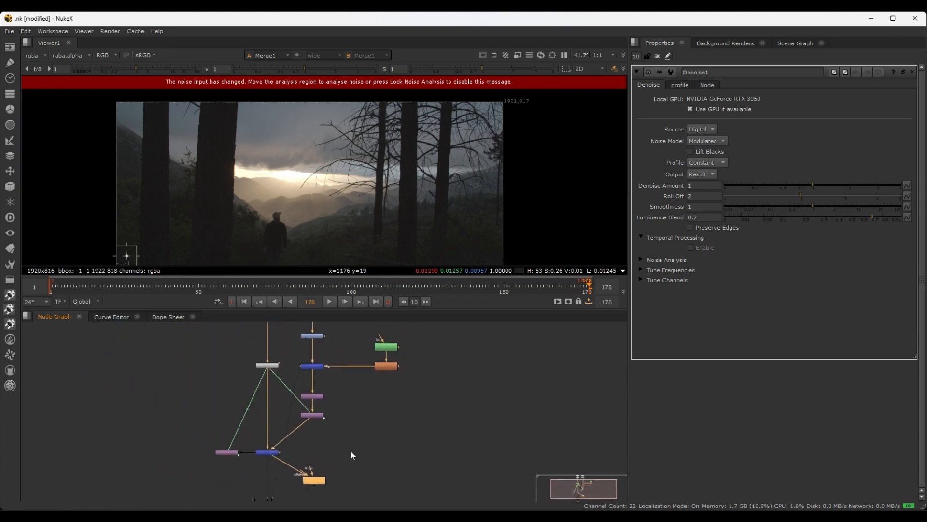
Hide the green expression arrows that link Tracker1 to the transform nodes in the node graph
{"action": "scroll", "coordinate": [360, 429], "scroll_direction": "up", "scroll_amount": 4}
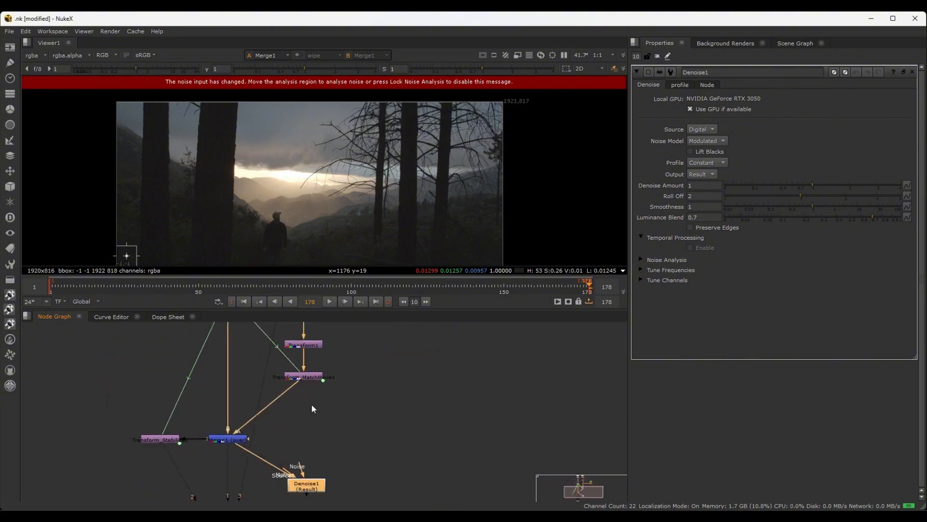
{"action": "scroll", "coordinate": [311, 405], "scroll_direction": "up", "scroll_amount": 2}
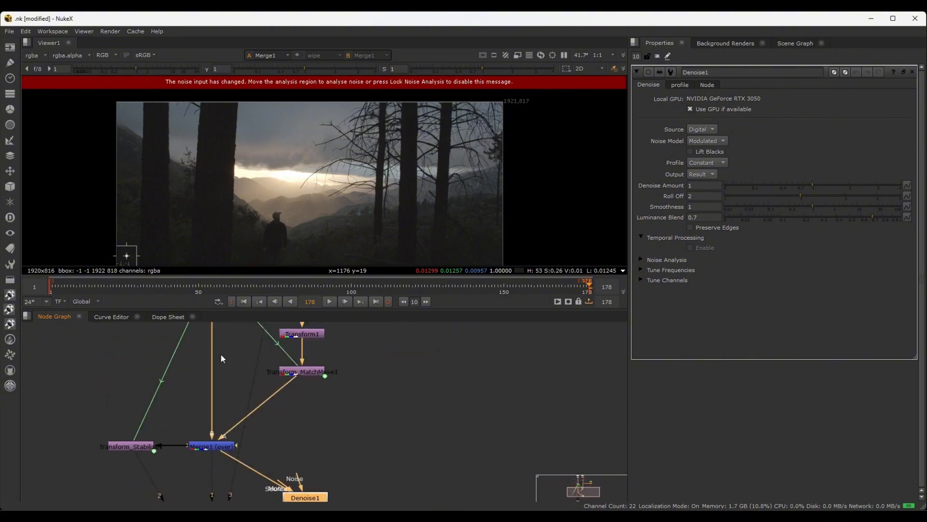
{"action": "left_click", "coordinate": [293, 404]}
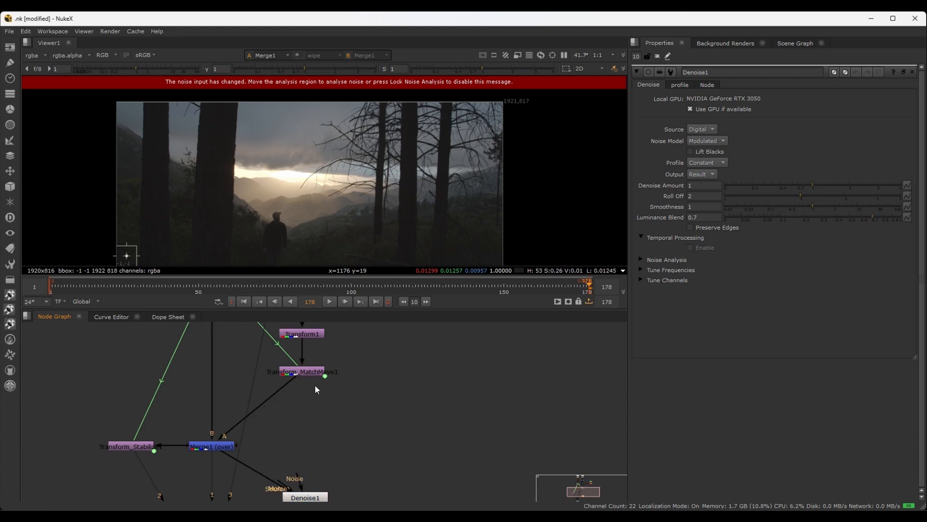
{"action": "middle_click_drag", "start_coordinate": [314, 384], "coordinate": [300, 440]}
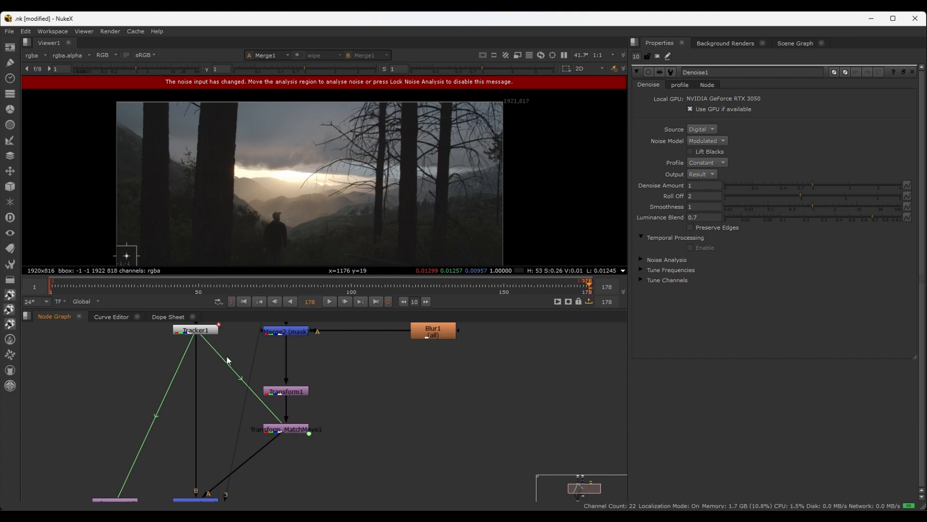
{"action": "key", "text": "alt+e"}
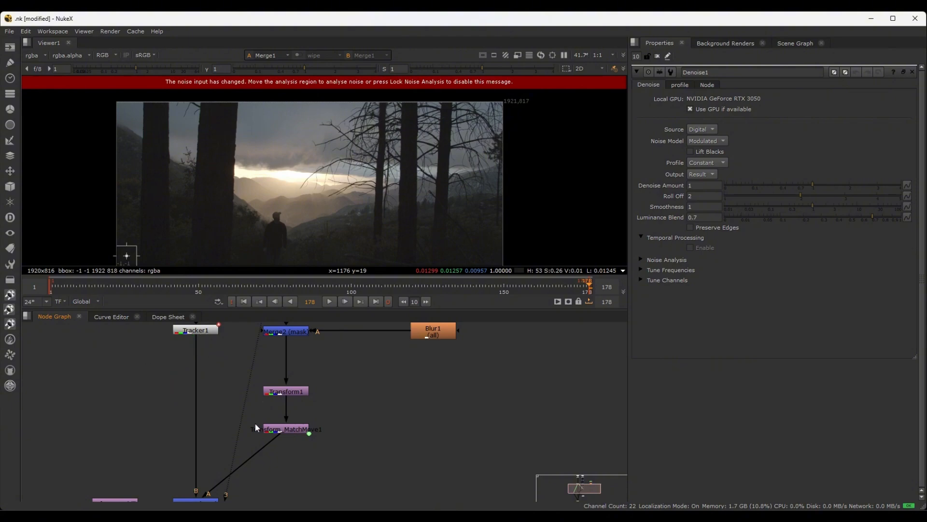
Move the Transform_Stabilize1 and Merge1 nodes up, level with the Transform_MatchMove1 node
{"action": "middle_click_drag", "start_coordinate": [219, 397], "coordinate": [199, 350]}
{"action": "scroll", "coordinate": [220, 419], "scroll_direction": "down", "scroll_amount": 1}
{"action": "left_click_drag", "start_coordinate": [97, 417], "coordinate": [209, 383]}
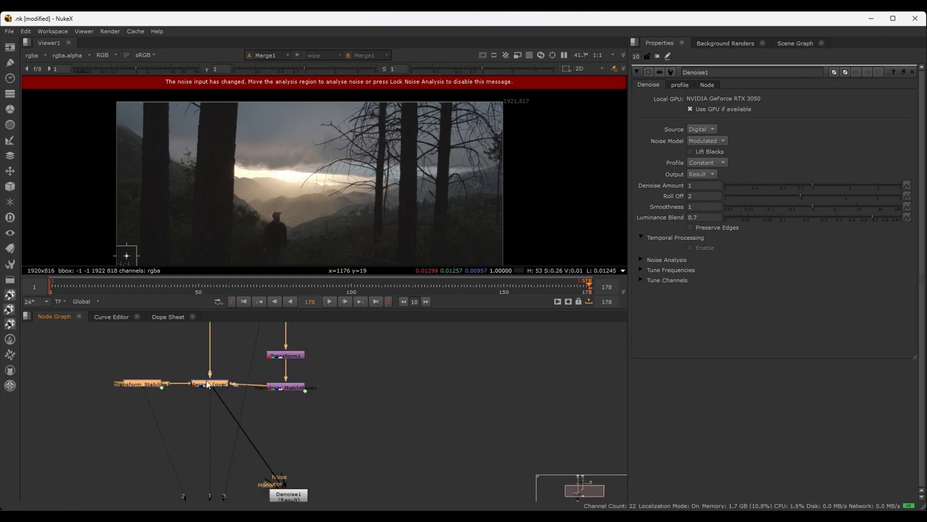
{"action": "left_click", "coordinate": [331, 440]}
Move the Denoise1 node up, closer below the Transform_MatchMove1 node
{"action": "middle_click_drag", "start_coordinate": [285, 465], "coordinate": [281, 433]}
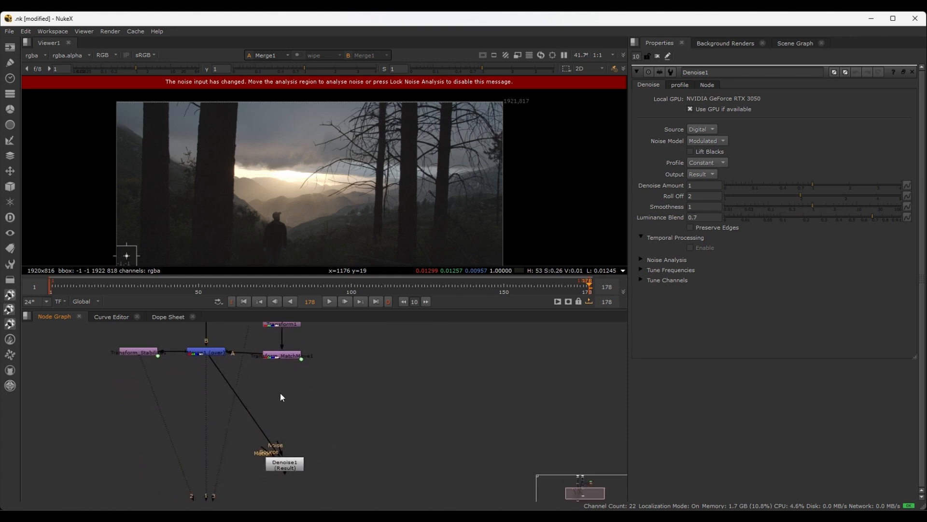
{"action": "scroll", "coordinate": [288, 416], "scroll_direction": "up", "scroll_amount": 3}
{"action": "scroll", "coordinate": [288, 417], "scroll_direction": "down", "scroll_amount": 2}
{"action": "left_click_drag", "start_coordinate": [291, 475], "coordinate": [295, 414]}
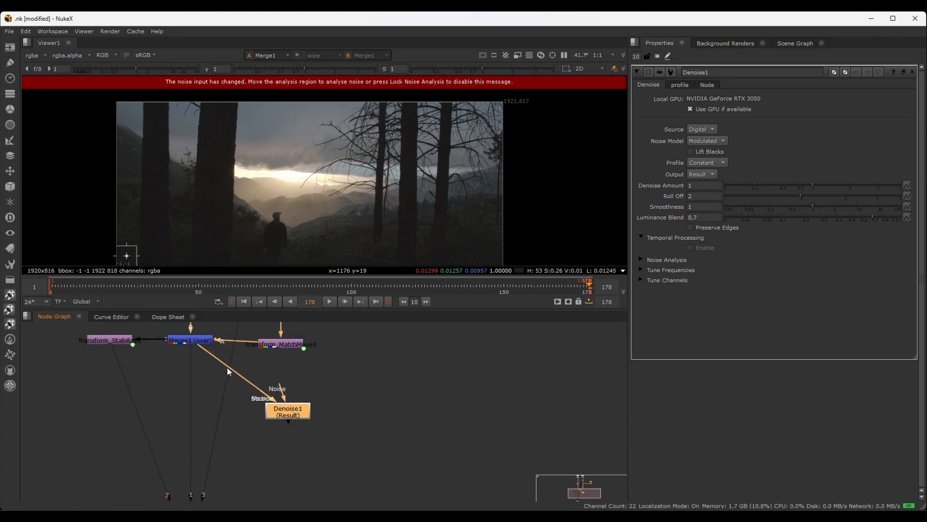
{"action": "left_click", "coordinate": [251, 359]}
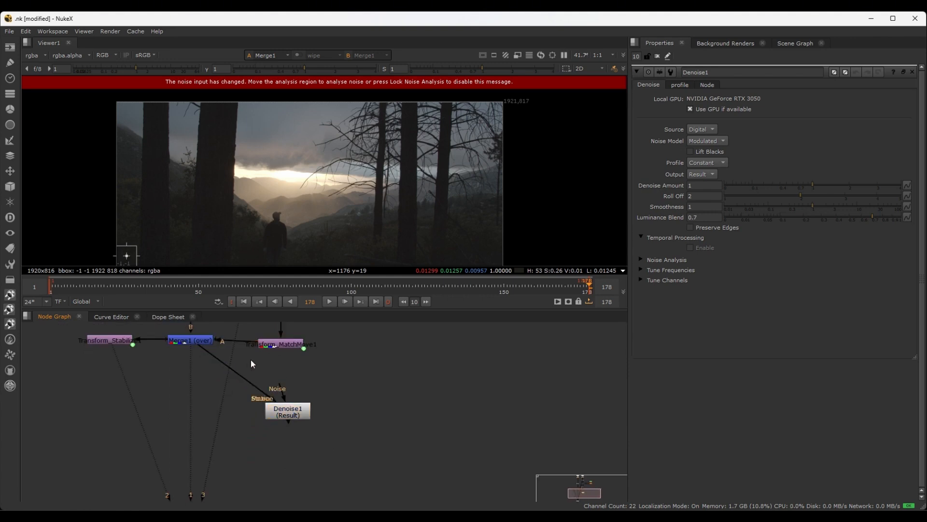
{"action": "key", "text": "ctrl"}
{"action": "left_click", "coordinate": [191, 341]}
{"action": "key", "text": "Tab"}
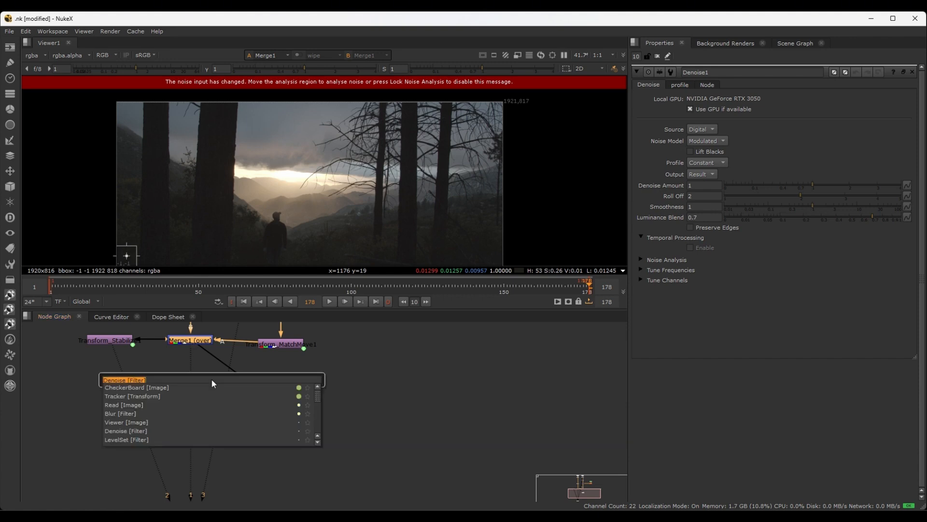
{"action": "type", "text": "doyt"}
{"action": "key", "text": "BackSpace"}
{"action": "key", "text": "BackSpace"}
{"action": "type", "text": "t"}
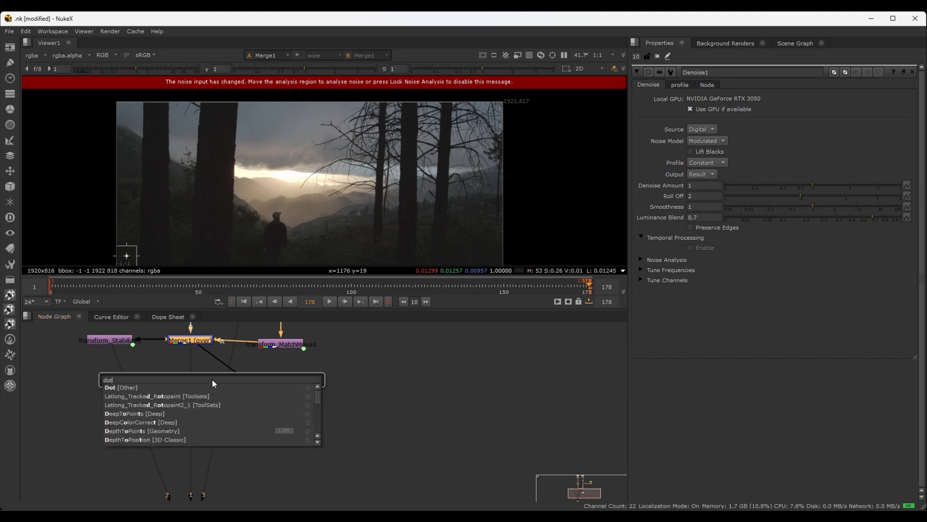
{"action": "key", "text": "BackSpace"}
{"action": "key", "text": "BackSpace"}
{"action": "key", "text": "BackSpace"}
{"action": "left_click", "coordinate": [231, 350]}
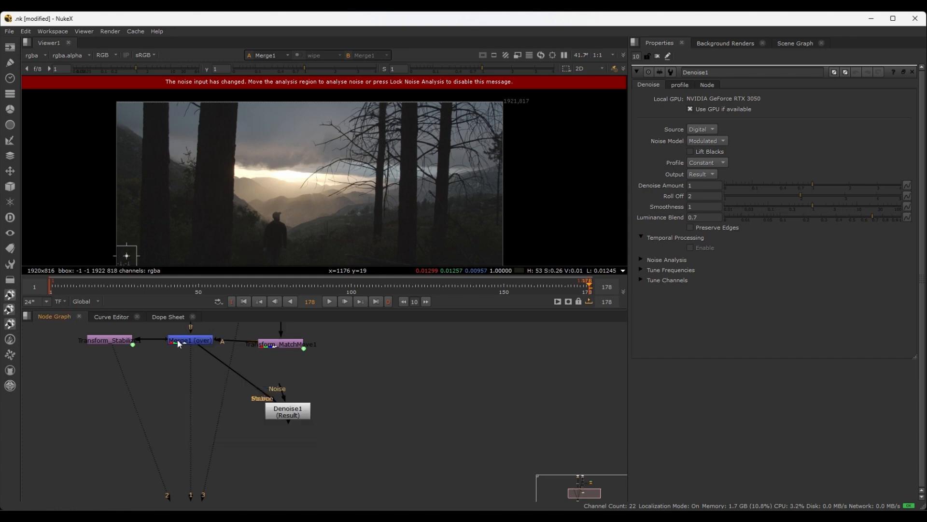
Try inserting a Dot below the Merge1 node and undo it
{"action": "left_click", "coordinate": [190, 340]}
{"action": "key", "text": "period"}
{"action": "left_click_drag", "start_coordinate": [192, 351], "coordinate": [192, 380]}
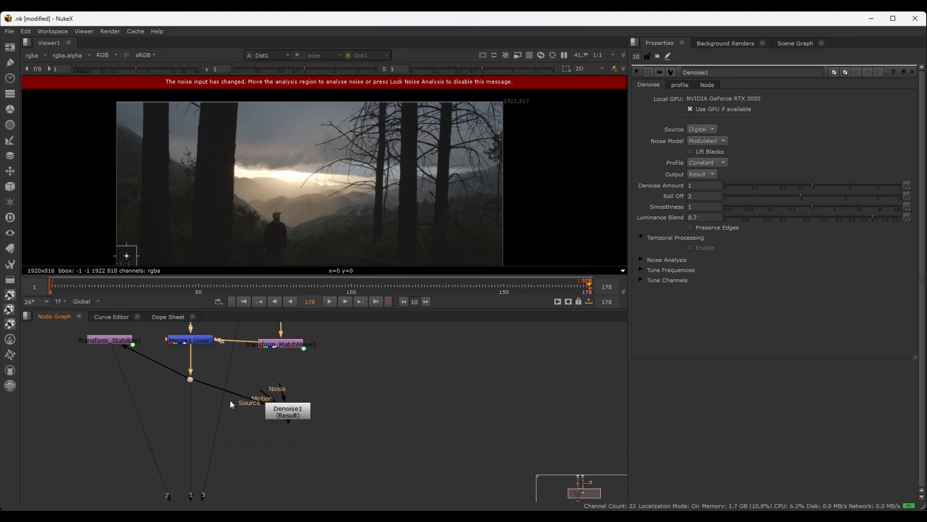
{"action": "key", "text": "ctrl+z"}
{"action": "key", "text": "ctrl+z"}
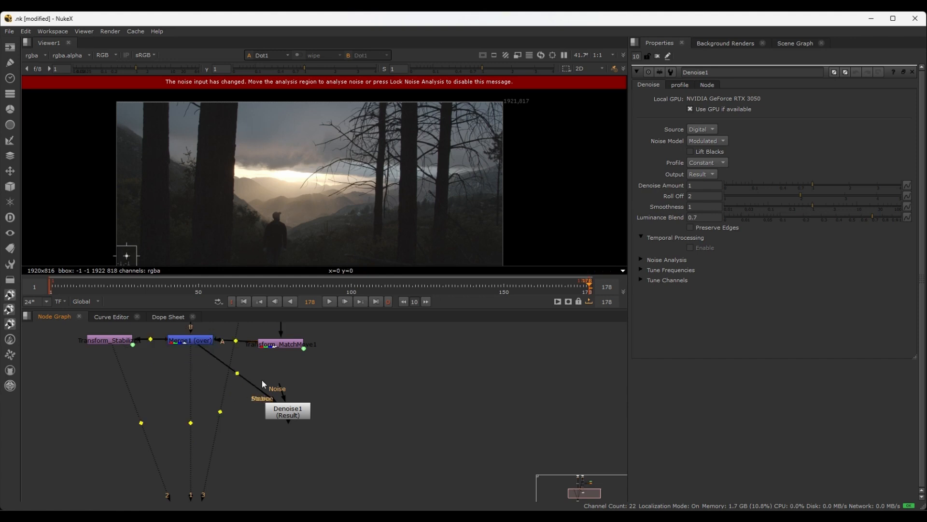
Insert a Dot in the Merge1–Denoise1 connection, place it straight below Merge1 level with Denoise1, and nudge Denoise1 closer to it
{"action": "left_click", "coordinate": [235, 373], "text": "ctrl"}
{"action": "left_click_drag", "start_coordinate": [236, 374], "coordinate": [191, 414]}
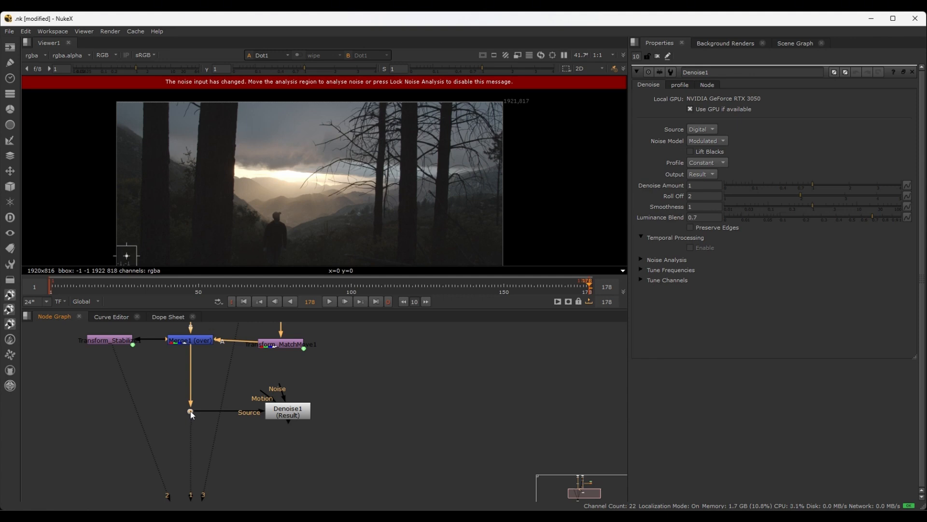
{"action": "left_click_drag", "start_coordinate": [280, 411], "coordinate": [275, 411]}
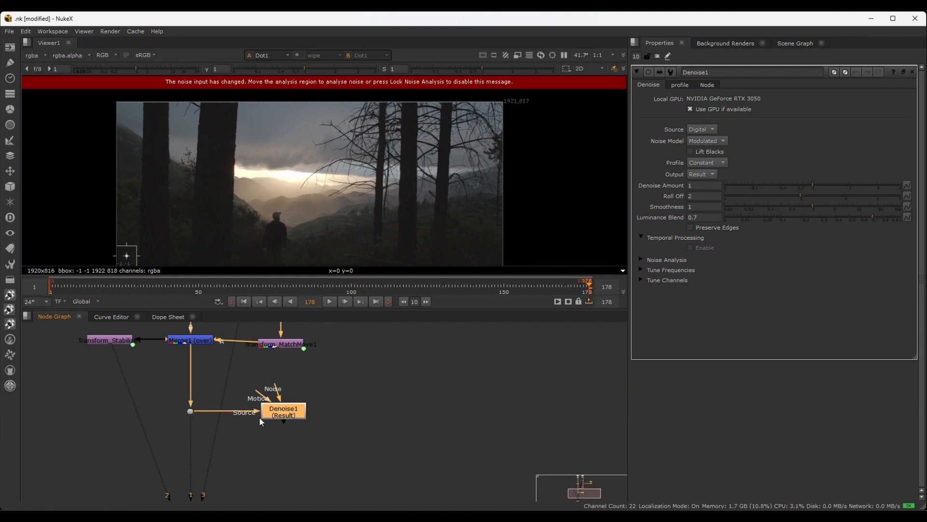
Try labelling the Dot below Merge1 "To Noise Node" and clear the label again
{"action": "left_click", "coordinate": [191, 412]}
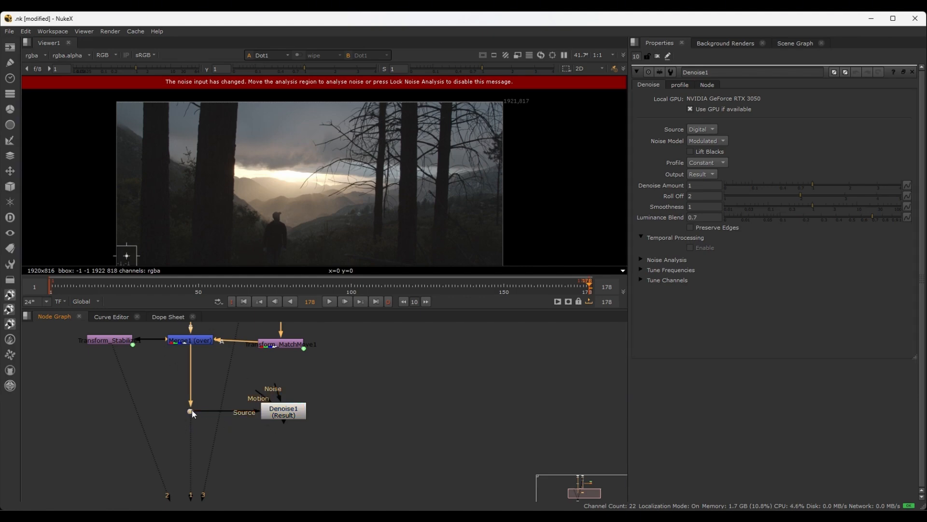
{"action": "double_click", "coordinate": [192, 412]}
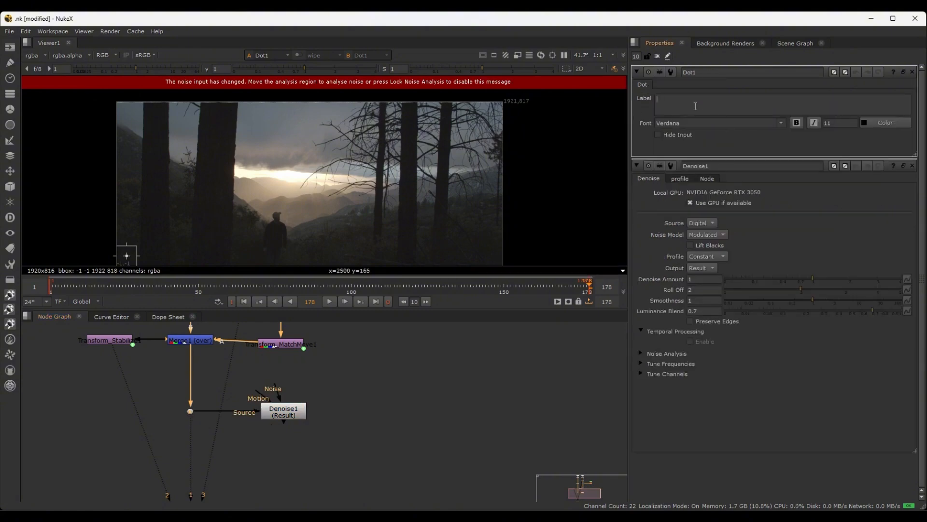
{"action": "type", "text": "To Noise Node"}
{"action": "left_click_drag", "start_coordinate": [708, 99], "coordinate": [605, 97]}
{"action": "left_click", "coordinate": [711, 99]}
{"action": "left_click_drag", "start_coordinate": [714, 101], "coordinate": [610, 88]}
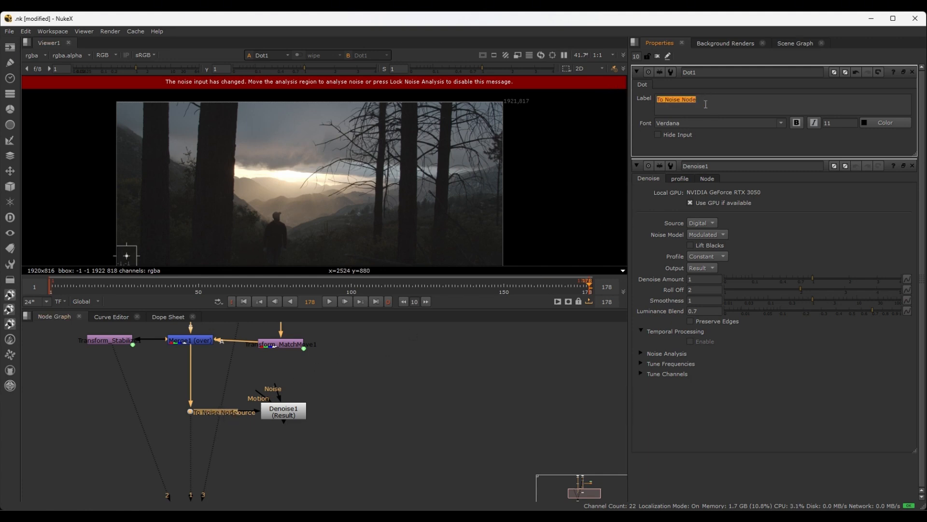
{"action": "key", "text": "BackSpace"}
{"action": "left_click", "coordinate": [399, 405]}
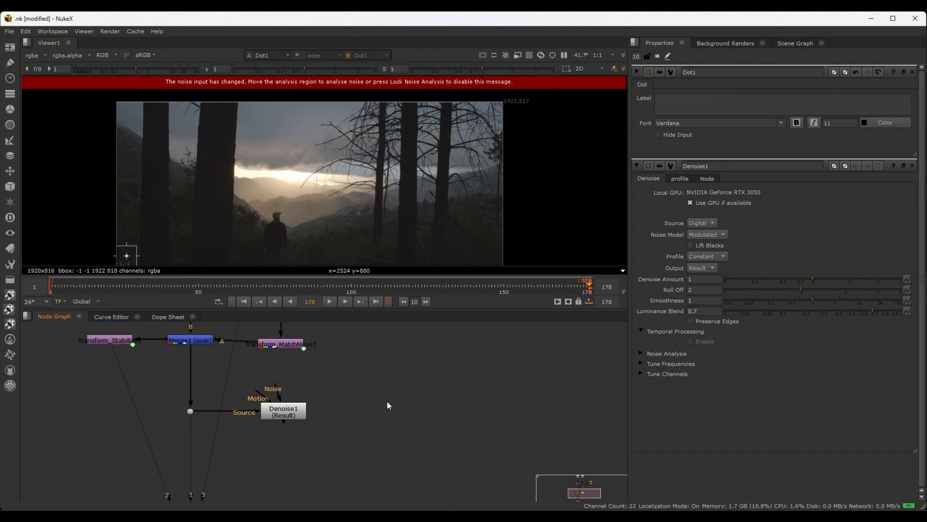
Move the Merge1 and Transform_Stabilize1 nodes slightly down so they line up with Transform_MatchMove1
{"action": "left_click_drag", "start_coordinate": [185, 338], "coordinate": [185, 342]}
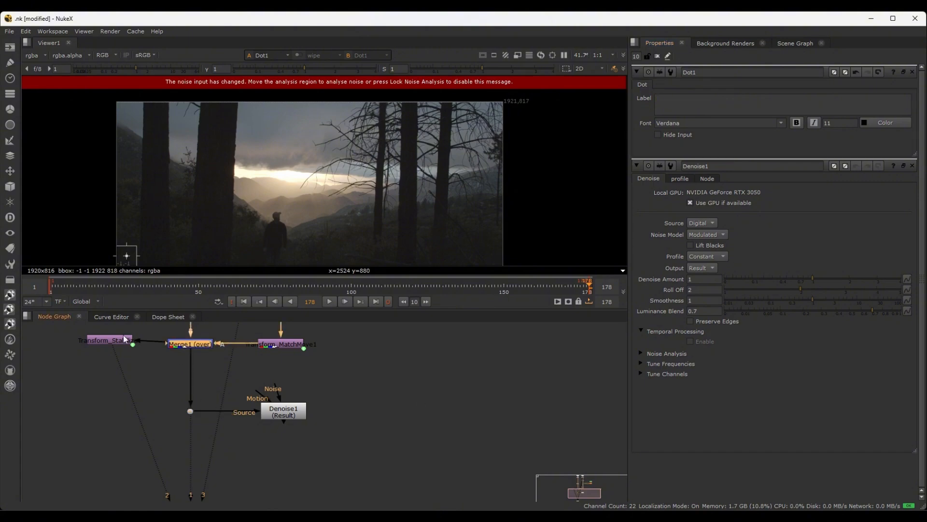
{"action": "left_click_drag", "start_coordinate": [121, 339], "coordinate": [122, 342]}
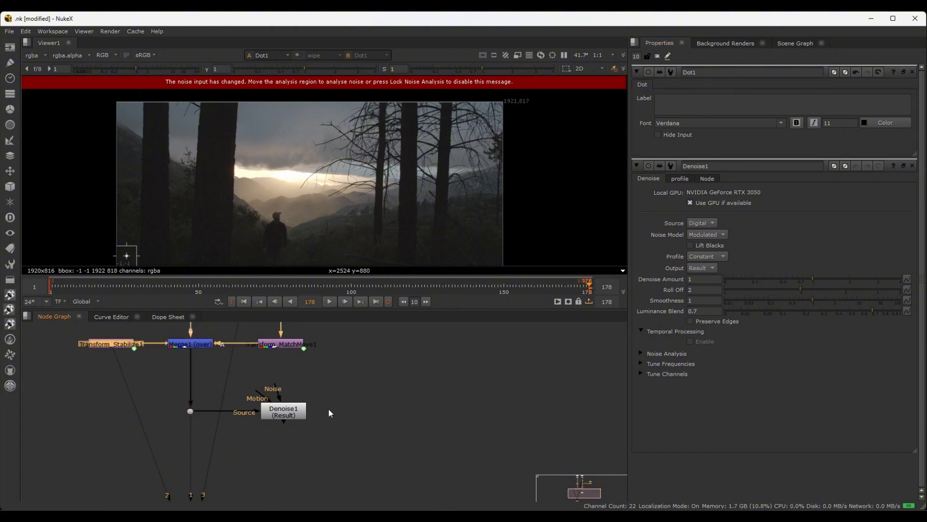
{"action": "scroll", "coordinate": [328, 413], "scroll_direction": "up", "scroll_amount": 1}
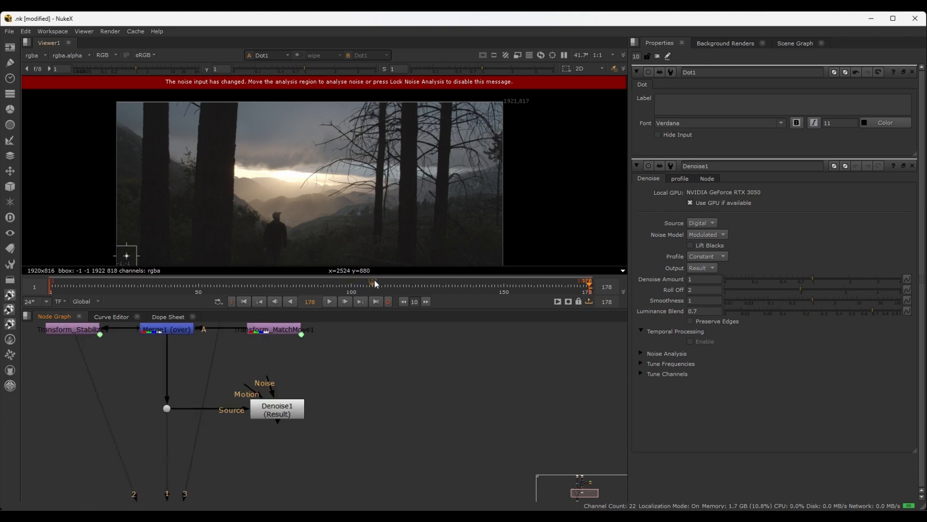
Scrub back through the shot with the whole image in view and stop at frame 95
{"action": "scroll", "coordinate": [281, 143], "scroll_direction": "down", "scroll_amount": 2}
{"action": "middle_click_drag", "start_coordinate": [281, 143], "coordinate": [327, 128]}
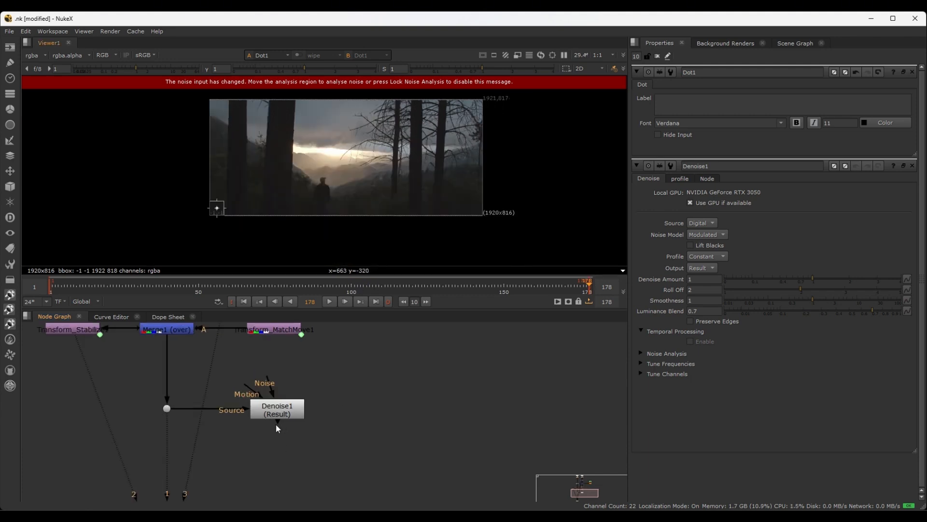
{"action": "middle_click_drag", "start_coordinate": [286, 128], "coordinate": [268, 141]}
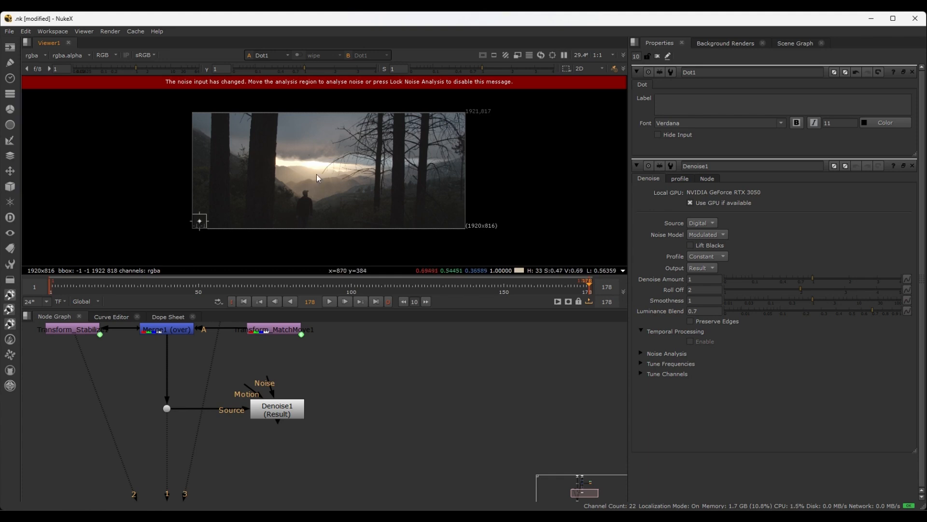
{"action": "middle_click_drag", "start_coordinate": [285, 137], "coordinate": [292, 158]}
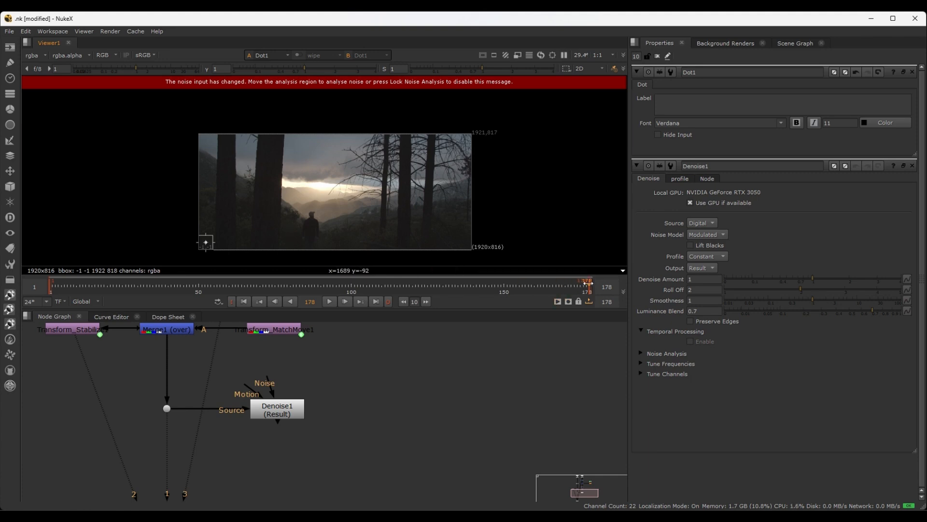
{"action": "left_click_drag", "start_coordinate": [582, 286], "coordinate": [300, 274]}
{"action": "left_click_drag", "start_coordinate": [172, 265], "coordinate": [338, 263]}
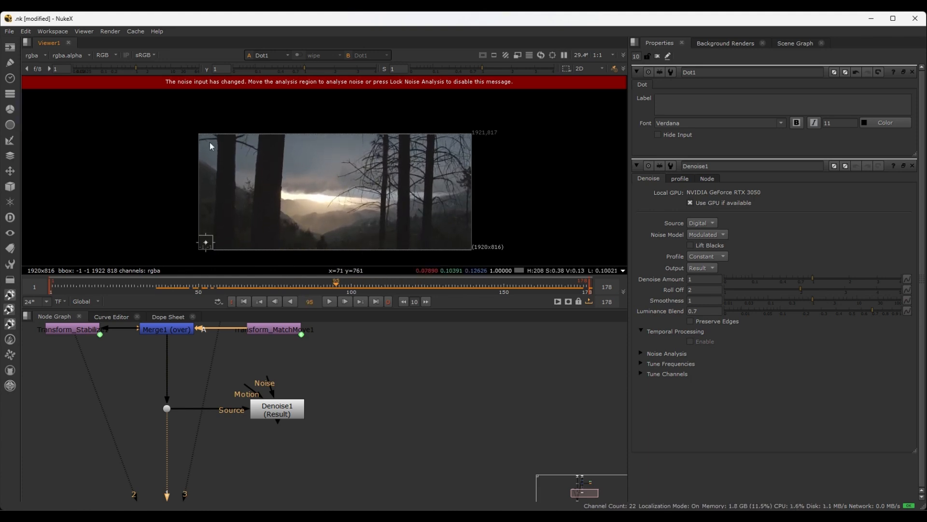
Lower the viewer gain to 0.5 and the gamma to 0.62 to judge the image's tonal areas
{"action": "scroll", "coordinate": [241, 174], "scroll_direction": "up", "scroll_amount": 3}
{"action": "middle_click_drag", "start_coordinate": [248, 178], "coordinate": [226, 173]}
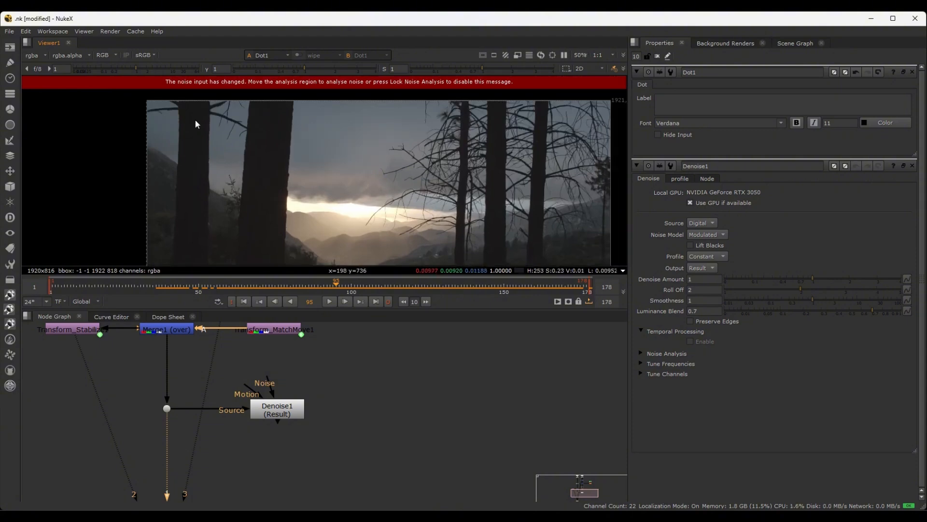
{"action": "left_click_drag", "start_coordinate": [139, 70], "coordinate": [126, 69]}
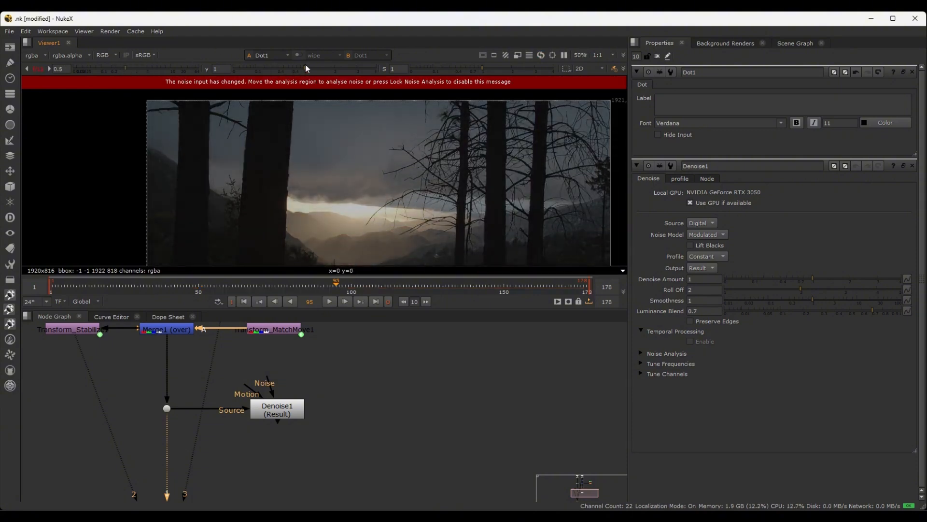
{"action": "mouse_move", "coordinate": [305, 65]}
{"action": "left_mouse_down"}
{"action": "mouse_move", "coordinate": [318, 65]}
{"action": "mouse_move", "coordinate": [279, 67]}
{"action": "mouse_move", "coordinate": [288, 66]}
{"action": "left_mouse_up"}
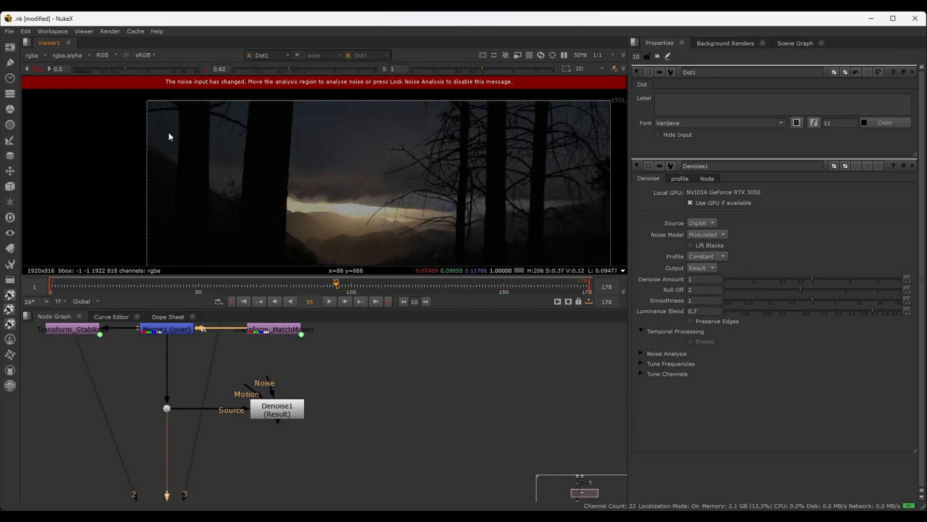
Move the noise analysis region onto the sky patch beside the leftmost trunk, about x 17, y 641, and reset the viewer's gamma and gain
{"action": "middle_click_drag", "start_coordinate": [225, 192], "coordinate": [228, 135]}
{"action": "left_click_drag", "start_coordinate": [161, 228], "coordinate": [167, 105]}
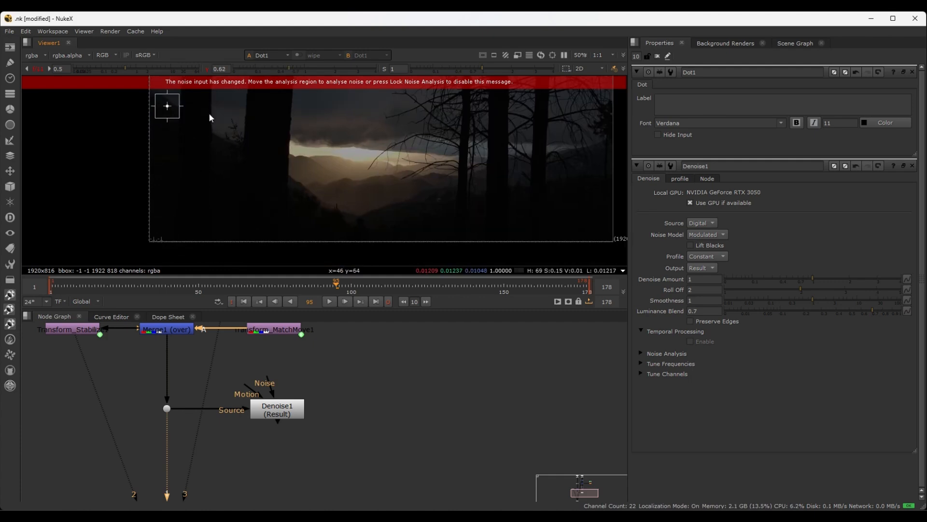
{"action": "middle_click_drag", "start_coordinate": [209, 112], "coordinate": [211, 199]}
{"action": "scroll", "coordinate": [164, 167], "scroll_direction": "up", "scroll_amount": 4}
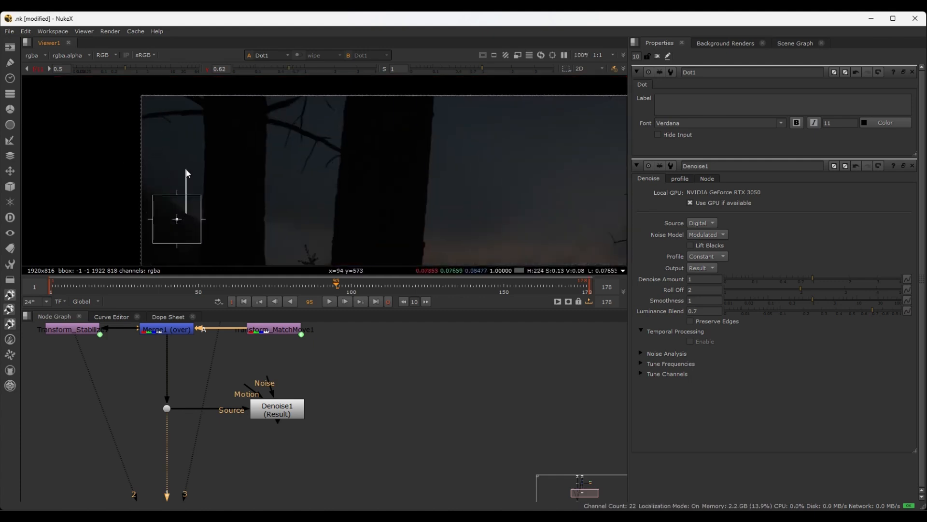
{"action": "left_click_drag", "start_coordinate": [178, 219], "coordinate": [173, 156]}
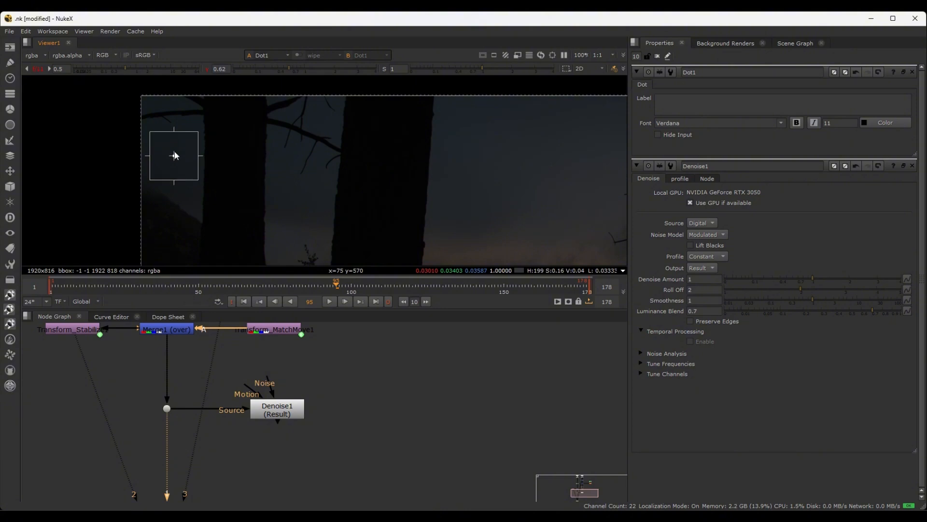
{"action": "left_click", "coordinate": [207, 68]}
{"action": "left_click", "coordinate": [35, 68]}
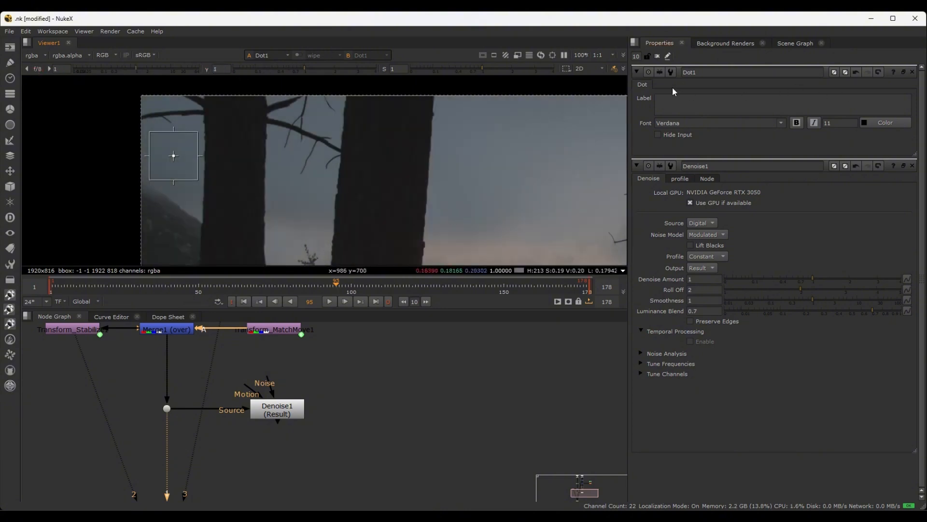
Close the Dot1 properties and expand the Noise Analysis settings of Denoise1
{"action": "left_click", "coordinate": [913, 72]}
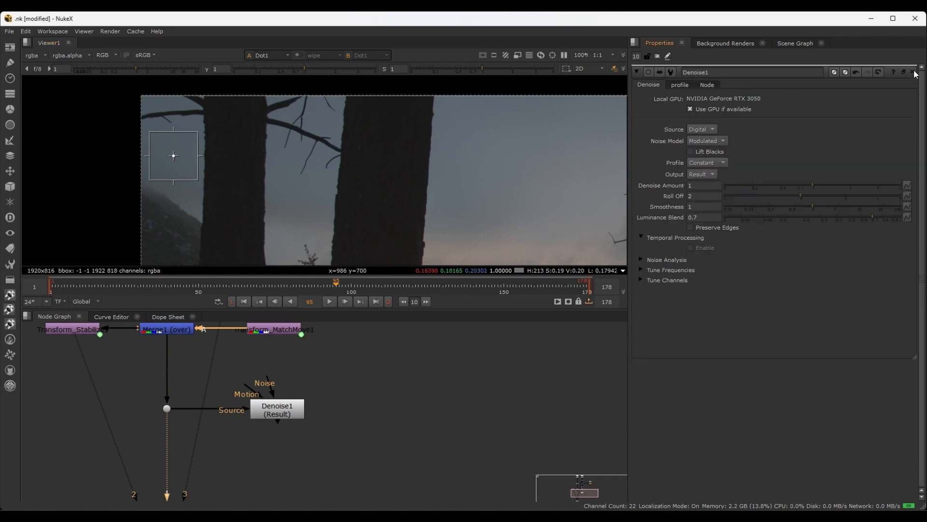
{"action": "left_click", "coordinate": [641, 260]}
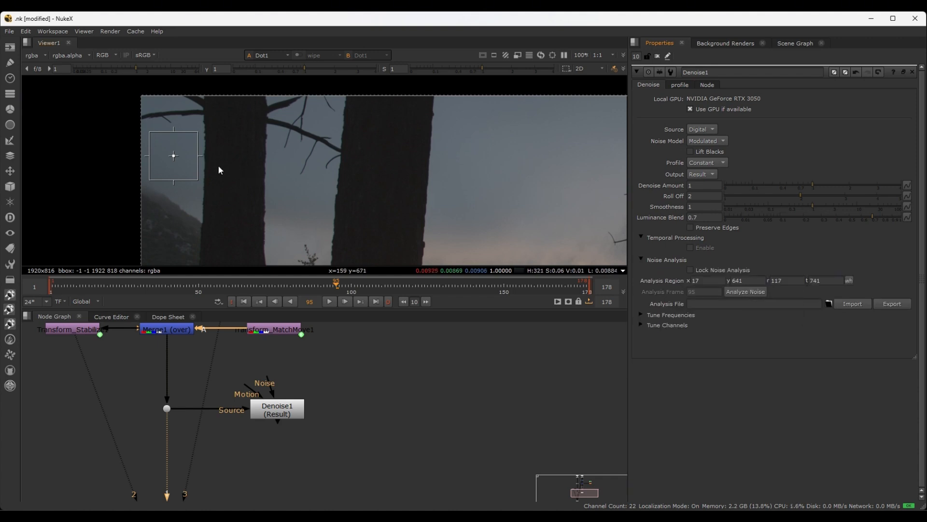
Raise the viewer gain to 2.9 and inspect the grain around the analysis region and tree trunks up close
{"action": "scroll", "coordinate": [236, 166], "scroll_direction": "up", "scroll_amount": 3}
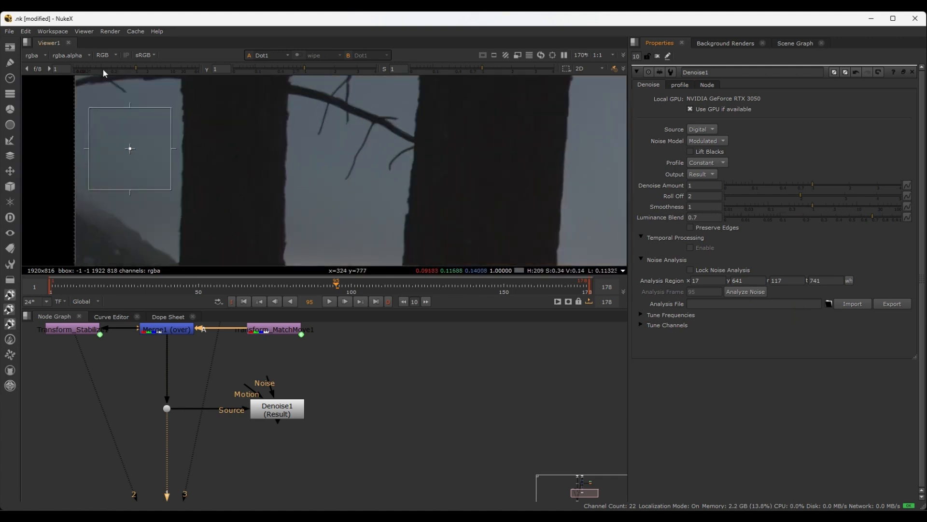
{"action": "left_click_drag", "start_coordinate": [136, 65], "coordinate": [153, 66]}
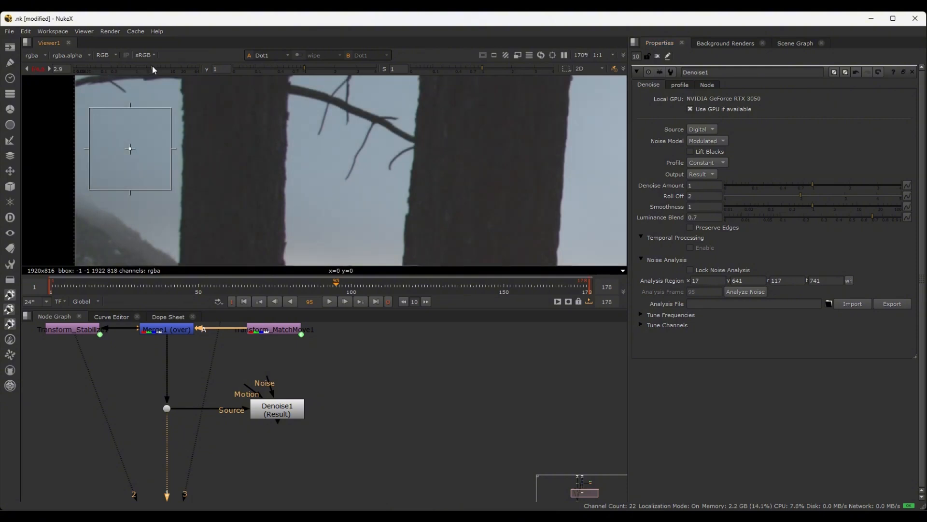
{"action": "middle_click_drag", "start_coordinate": [428, 187], "coordinate": [481, 173]}
{"action": "scroll", "coordinate": [341, 167], "scroll_direction": "up", "scroll_amount": 1}
{"action": "middle_click_drag", "start_coordinate": [341, 167], "coordinate": [303, 187]}
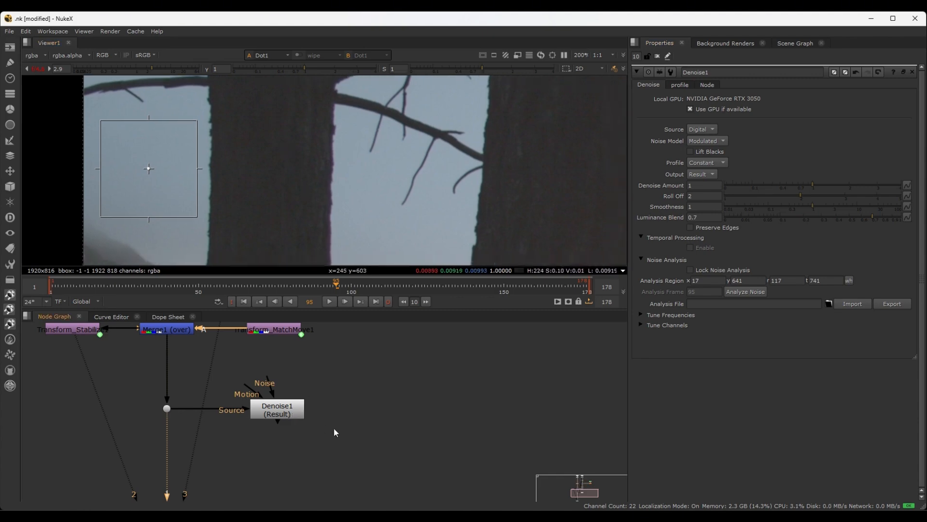
Show the output of the Denoise1 node in the viewer
{"action": "middle_click_drag", "start_coordinate": [333, 457], "coordinate": [358, 386]}
{"action": "left_click", "coordinate": [296, 344]}
{"action": "scroll", "coordinate": [364, 373], "scroll_direction": "down", "scroll_amount": 2}
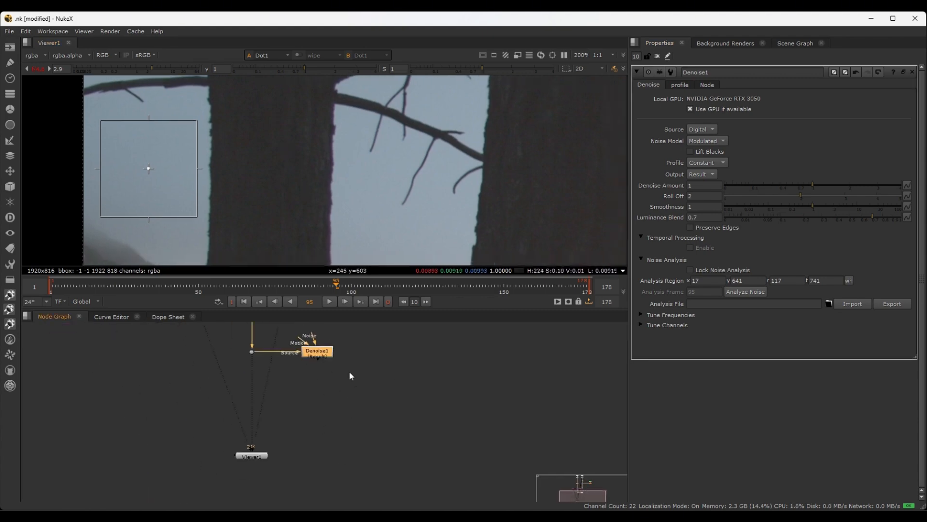
{"action": "key", "text": "1"}
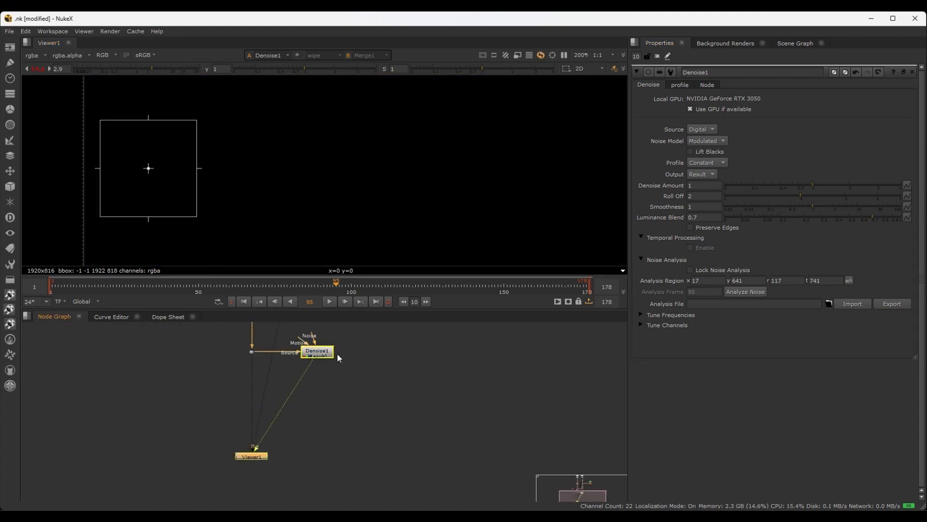
Compare the noise on the dark tree trunk with Denoise1 repeatedly disabled and enabled at several magnifications
{"action": "scroll", "coordinate": [222, 161], "scroll_direction": "up", "scroll_amount": 5}
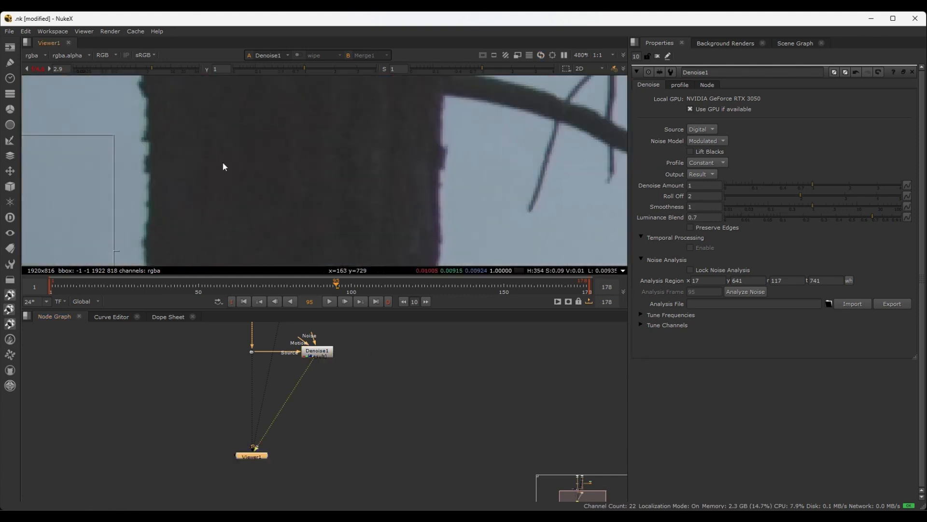
{"action": "left_click", "coordinate": [318, 354]}
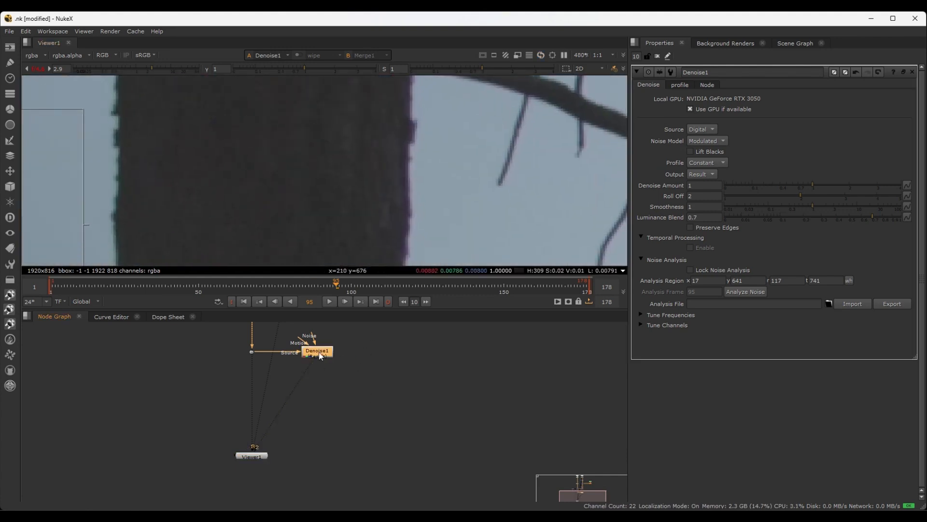
{"action": "scroll", "coordinate": [313, 169], "scroll_direction": "down", "scroll_amount": 3}
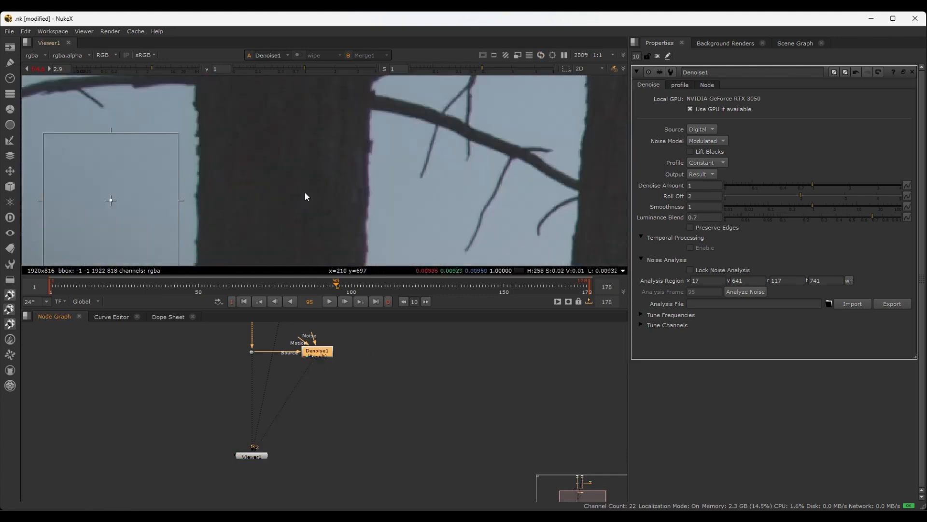
{"action": "scroll", "coordinate": [297, 168], "scroll_direction": "up", "scroll_amount": 1}
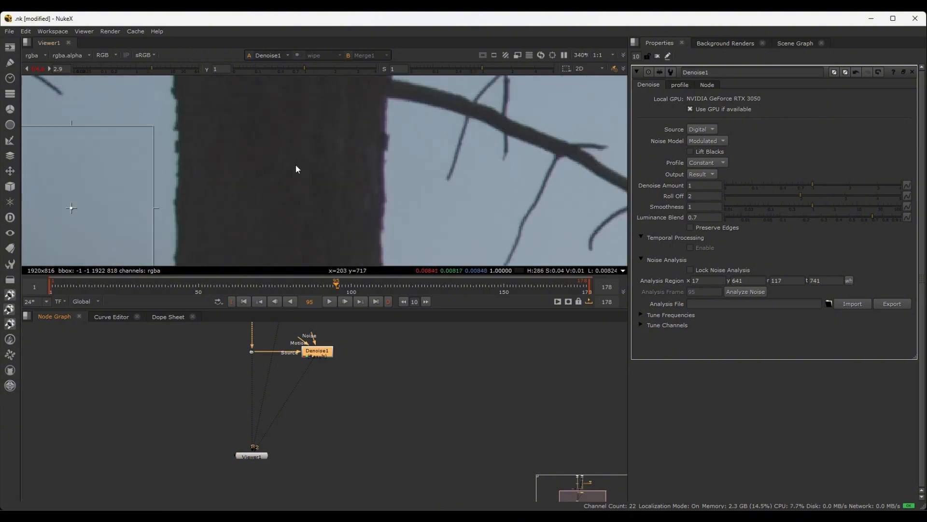
{"action": "key", "text": "d"}
{"action": "scroll", "coordinate": [296, 169], "scroll_direction": "up", "scroll_amount": 2}
{"action": "key", "text": "d"}
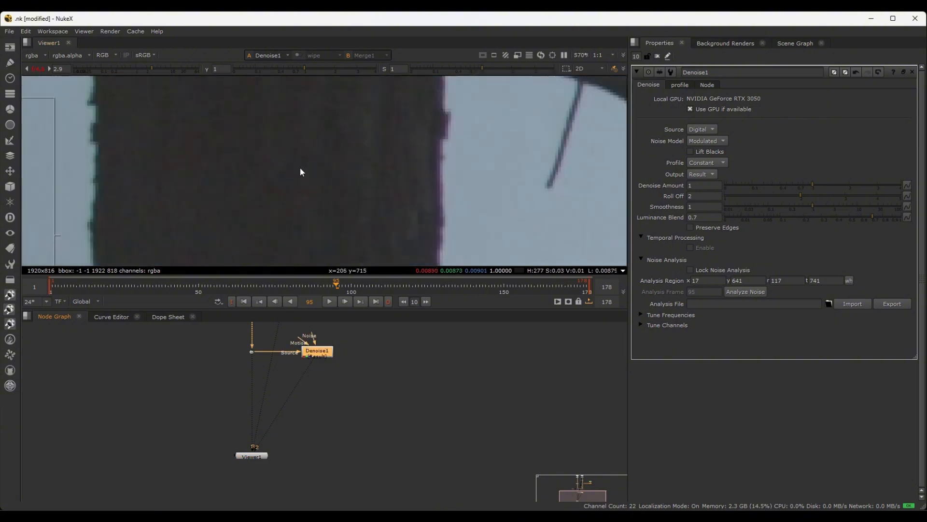
{"action": "scroll", "coordinate": [300, 171], "scroll_direction": "up", "scroll_amount": 2}
{"action": "key", "text": "d"}
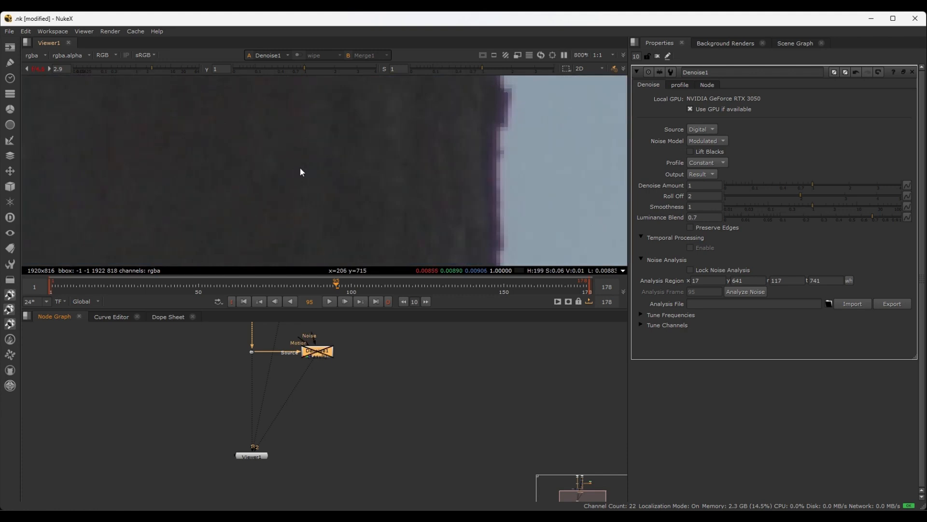
{"action": "key", "text": "d"}
{"action": "key", "text": "d"}
{"action": "key", "text": "d"}
{"action": "scroll", "coordinate": [292, 169], "scroll_direction": "down", "scroll_amount": 5}
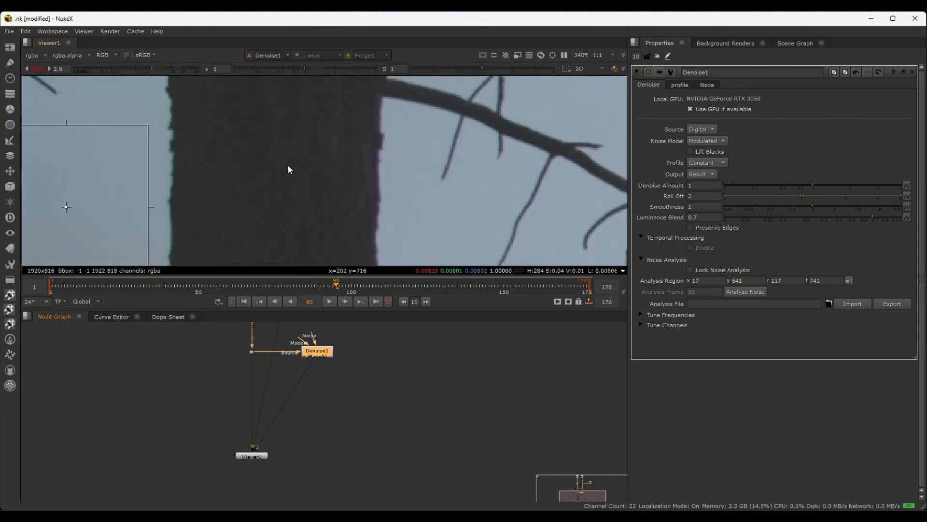
{"action": "scroll", "coordinate": [285, 166], "scroll_direction": "down", "scroll_amount": 2}
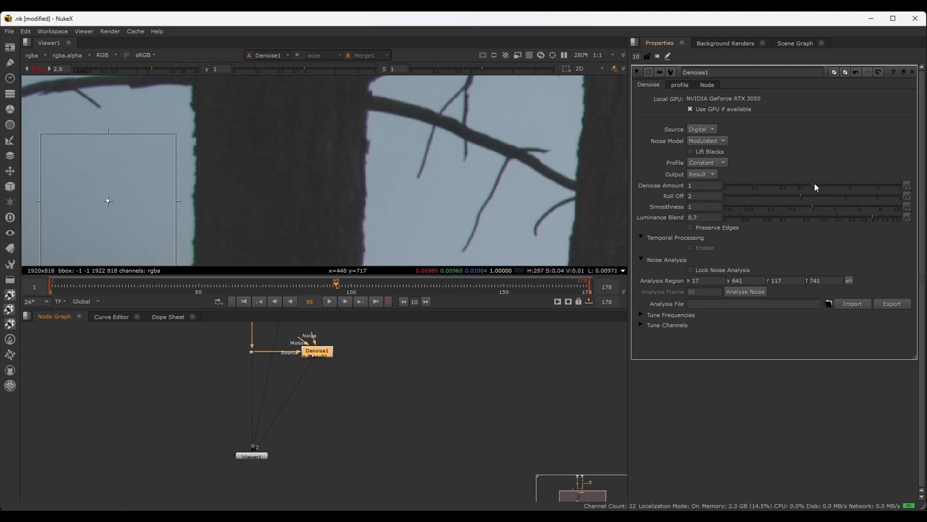
Try a Denoise Amount of 2 on Denoise1 and inspect the tree trunks and branches
{"action": "left_click_drag", "start_coordinate": [813, 182], "coordinate": [849, 182]}
{"action": "scroll", "coordinate": [285, 157], "scroll_direction": "up", "scroll_amount": 1}
{"action": "scroll", "coordinate": [375, 173], "scroll_direction": "down", "scroll_amount": 4}
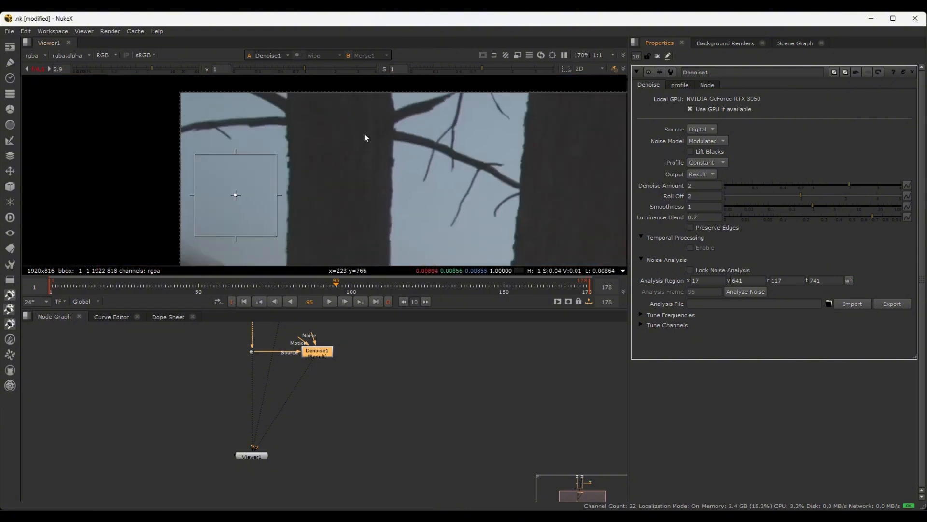
{"action": "scroll", "coordinate": [386, 150], "scroll_direction": "up", "scroll_amount": 3}
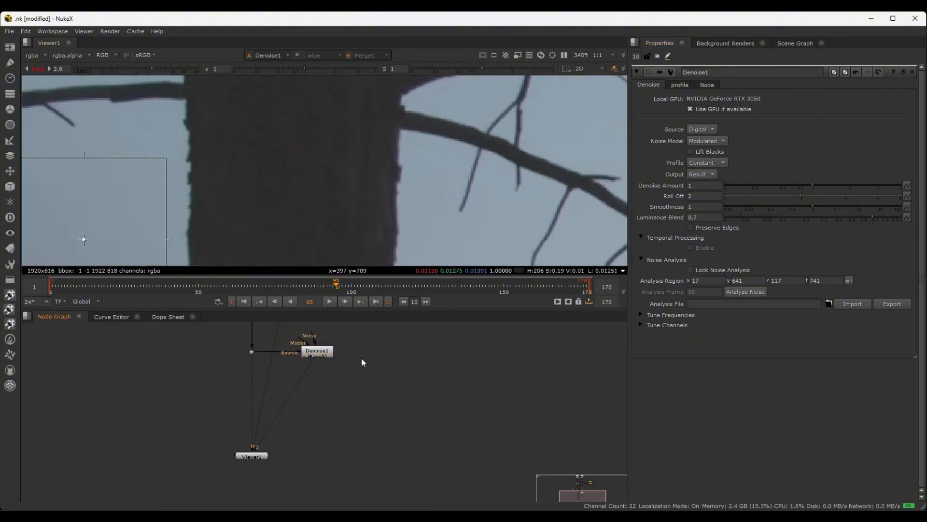
Examine the denoised plate's trunks, branches and sky around the noise analysis region
{"action": "scroll", "coordinate": [337, 163], "scroll_direction": "down", "scroll_amount": 3}
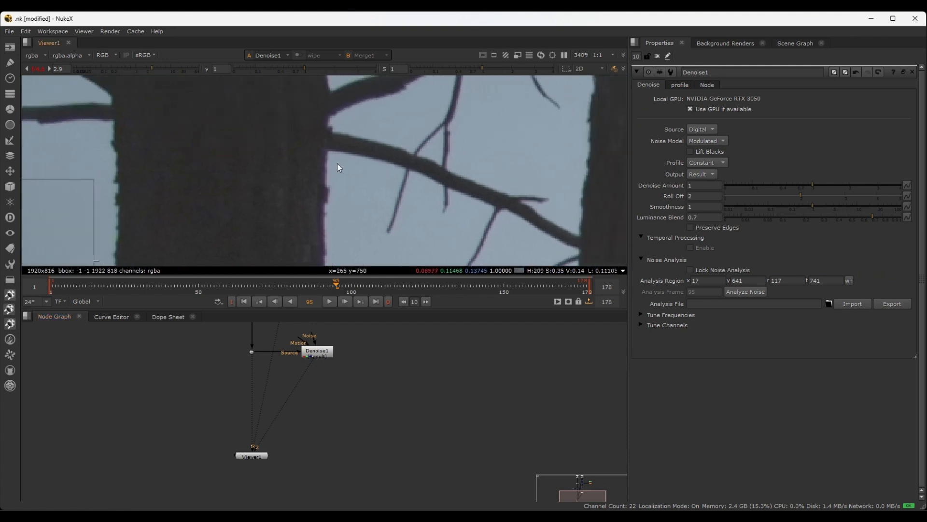
{"action": "scroll", "coordinate": [332, 385], "scroll_direction": "up", "scroll_amount": 1}
{"action": "middle_click_drag", "start_coordinate": [339, 358], "coordinate": [351, 402]}
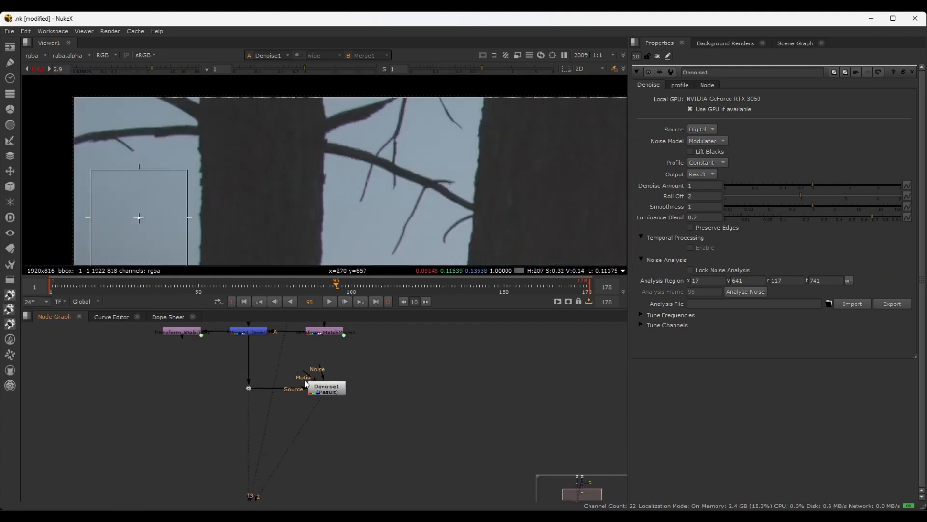
{"action": "left_click_drag", "start_coordinate": [310, 373], "coordinate": [382, 378]}
{"action": "scroll", "coordinate": [290, 123], "scroll_direction": "down", "scroll_amount": 5}
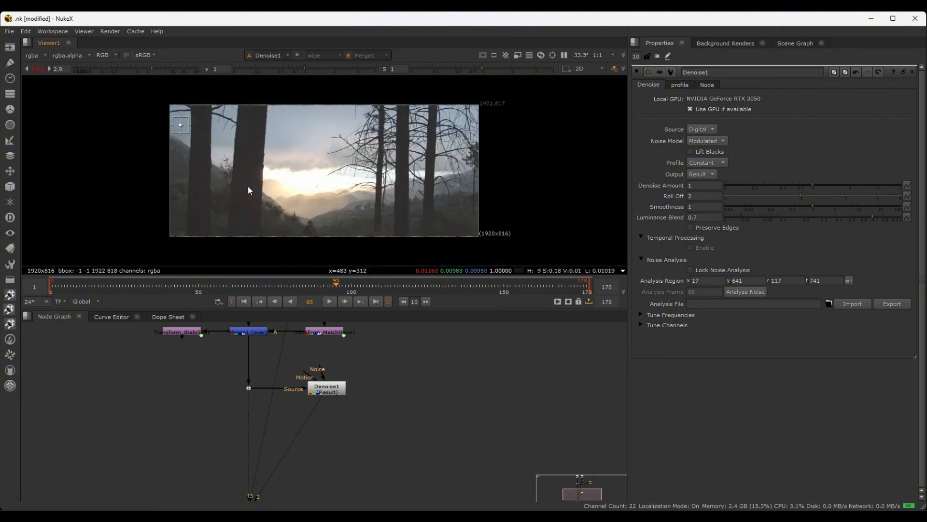
{"action": "scroll", "coordinate": [240, 151], "scroll_direction": "up", "scroll_amount": 2}
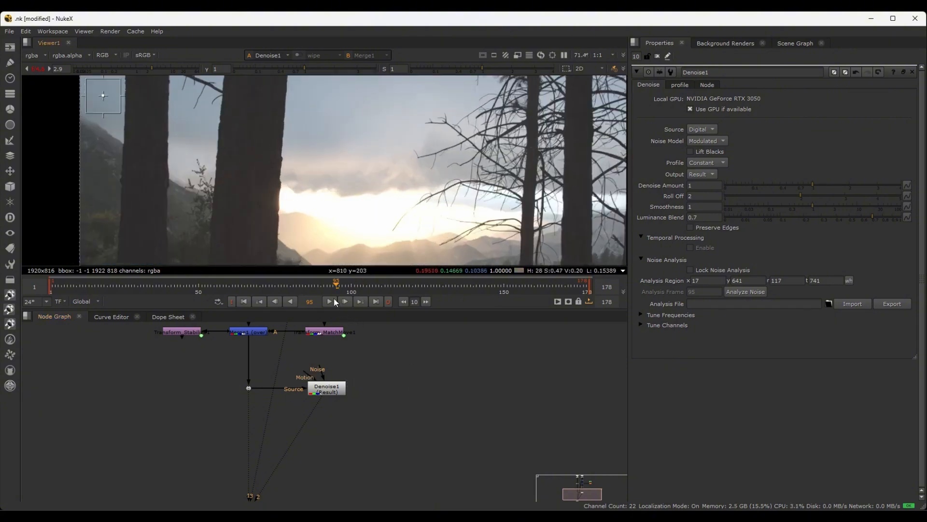
{"action": "middle_click_drag", "start_coordinate": [346, 170], "coordinate": [372, 238]}
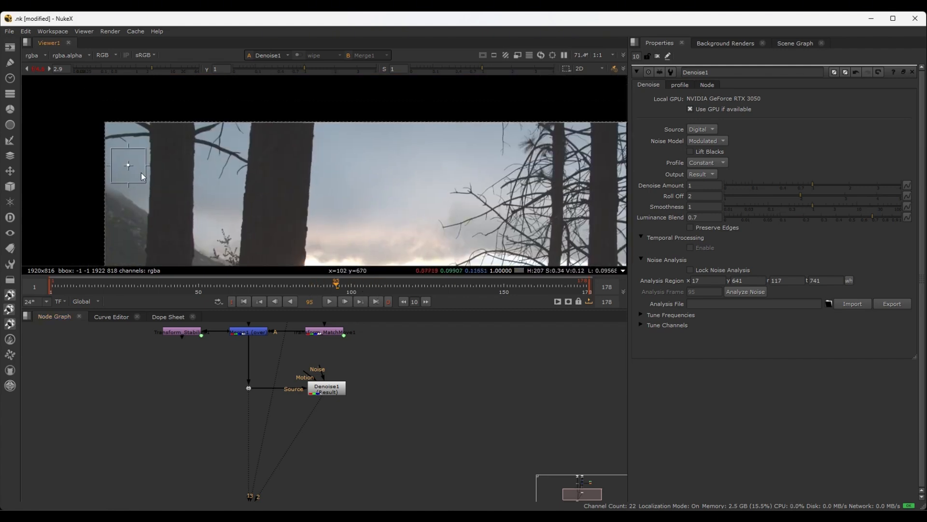
{"action": "scroll", "coordinate": [272, 179], "scroll_direction": "down", "scroll_amount": 2}
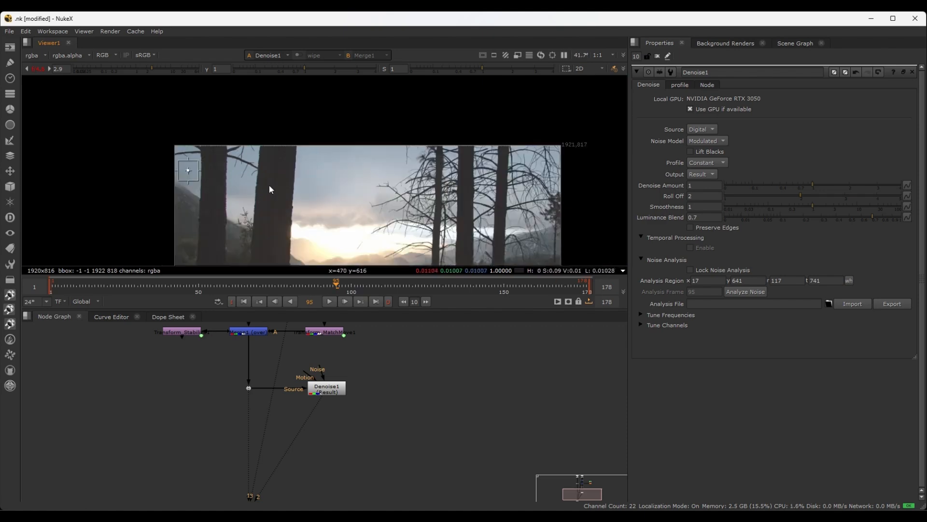
{"action": "scroll", "coordinate": [199, 171], "scroll_direction": "up", "scroll_amount": 2}
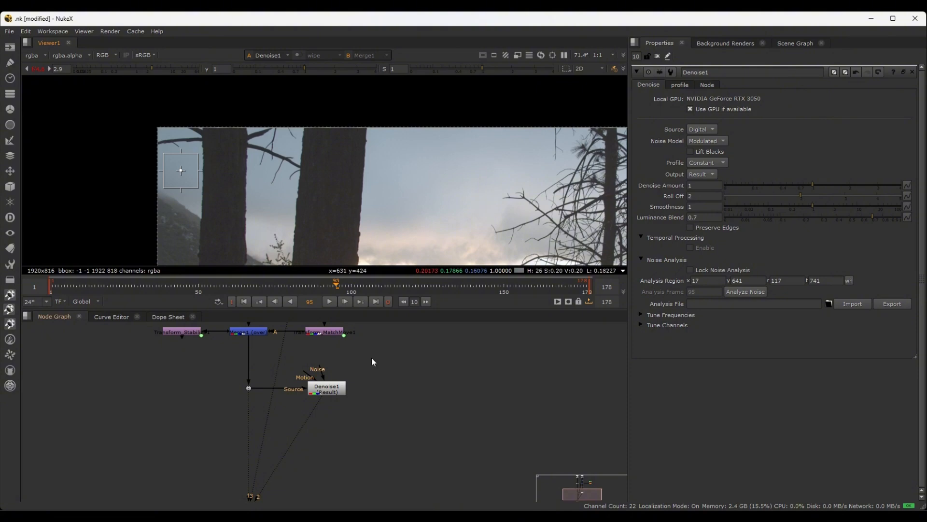
Add a VectorGenerator node and place it beside the Denoise1 node
{"action": "scroll", "coordinate": [371, 358], "scroll_direction": "up", "scroll_amount": 2}
{"action": "key", "text": "Tab"}
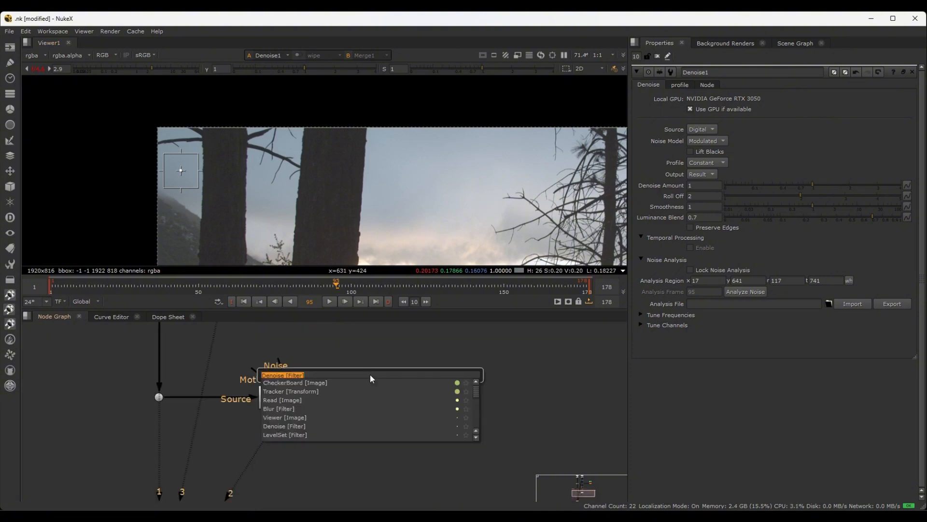
{"action": "type", "text": "vector"}
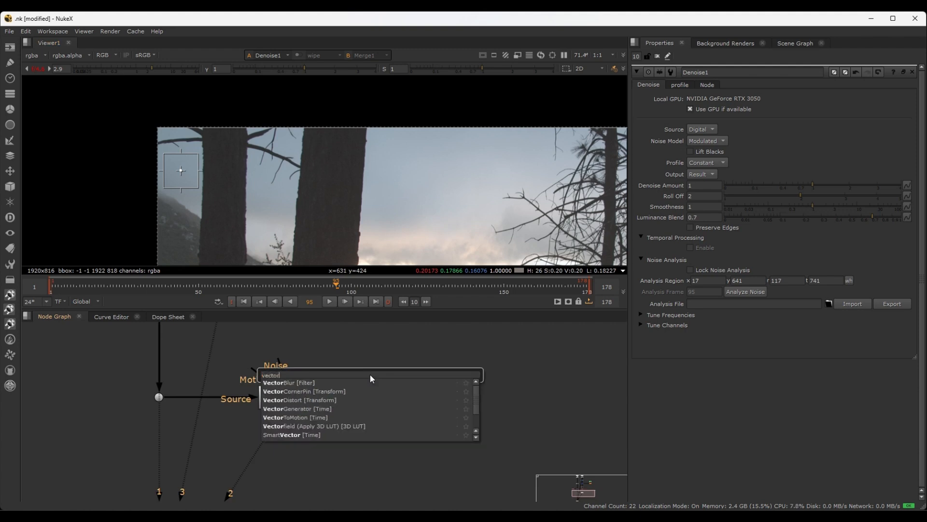
{"action": "left_click", "coordinate": [308, 408]}
{"action": "left_click_drag", "start_coordinate": [260, 375], "coordinate": [399, 387]}
{"action": "left_click_drag", "start_coordinate": [235, 378], "coordinate": [381, 397]}
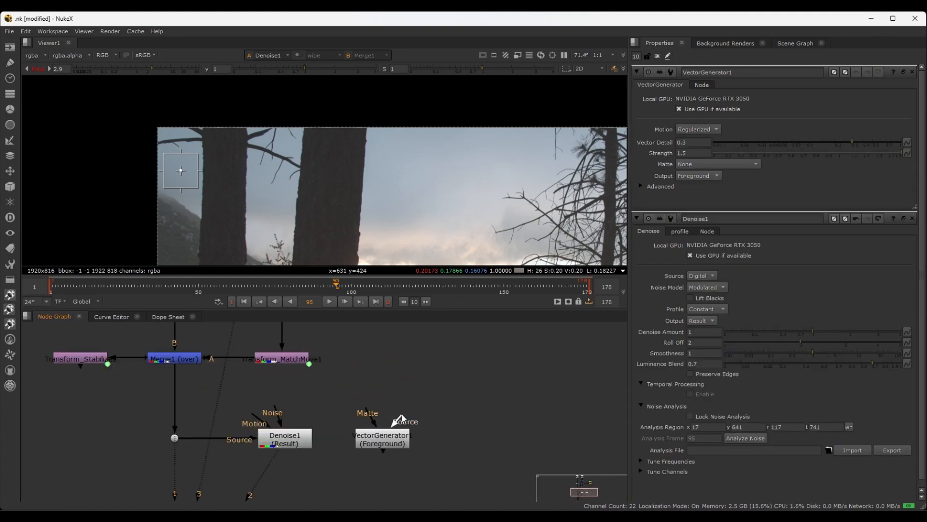
{"action": "mouse_move", "coordinate": [401, 413]}
{"action": "left_mouse_down"}
{"action": "mouse_move", "coordinate": [170, 358]}
{"action": "mouse_move", "coordinate": [396, 410]}
{"action": "left_mouse_up"}
{"action": "scroll", "coordinate": [453, 447], "scroll_direction": "down", "scroll_amount": 2}
{"action": "middle_click_drag", "start_coordinate": [449, 448], "coordinate": [443, 402]}
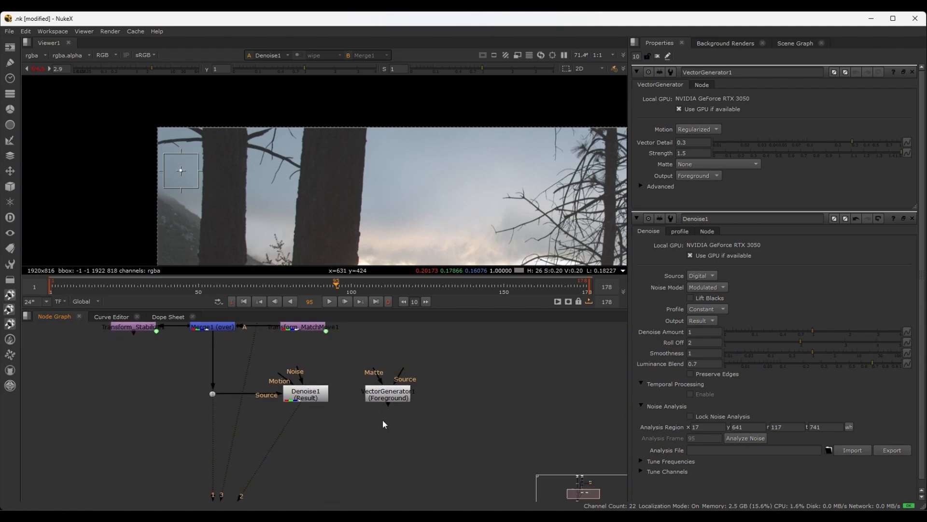
Move Denoise1 and VectorGenerator1 lower, and route Denoise1's Source connection through a new dot directly above it
{"action": "left_click_drag", "start_coordinate": [453, 377], "coordinate": [319, 445]}
{"action": "scroll", "coordinate": [372, 425], "scroll_direction": "down", "scroll_amount": 2}
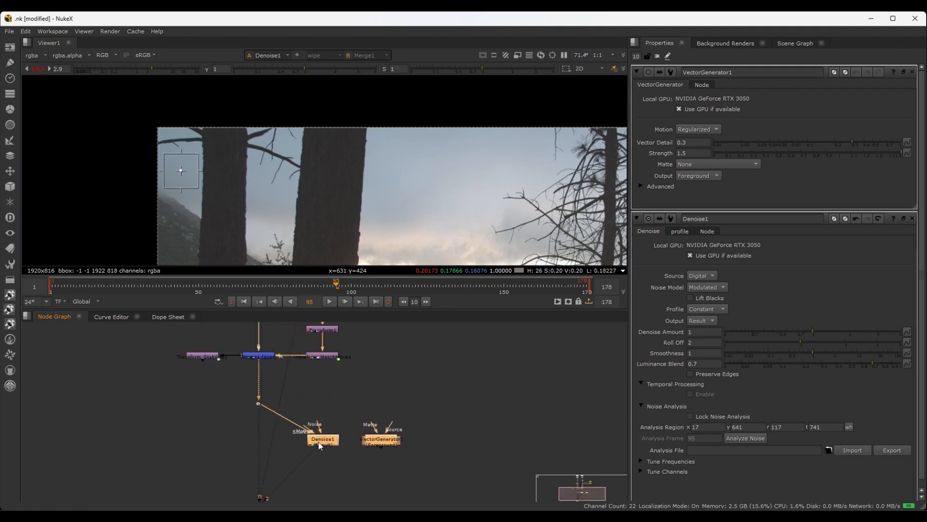
{"action": "left_click", "coordinate": [345, 401]}
{"action": "scroll", "coordinate": [324, 413], "scroll_direction": "up", "scroll_amount": 3}
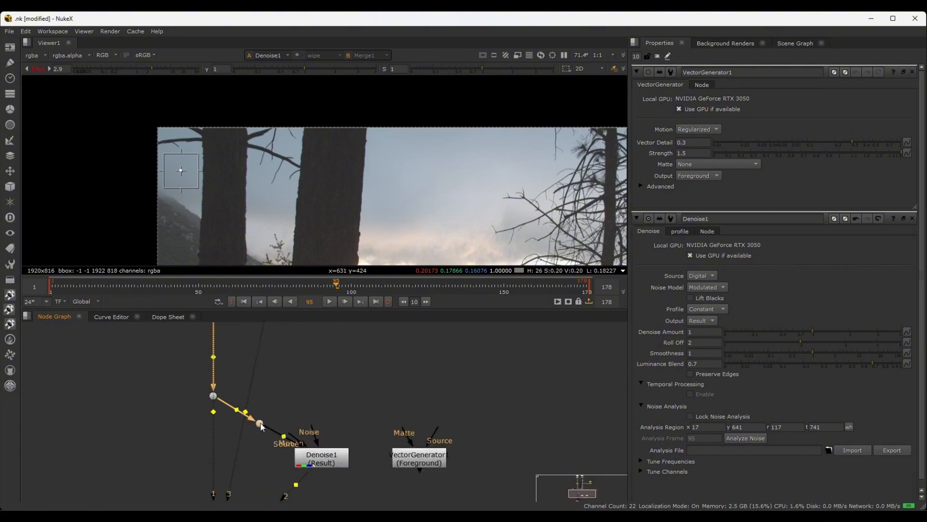
{"action": "mouse_move", "coordinate": [260, 422]}
{"action": "left_mouse_down", "text": "ctrl"}
{"action": "mouse_move", "coordinate": [314, 387]}
{"action": "mouse_move", "coordinate": [321, 397]}
{"action": "left_mouse_up", "text": "ctrl"}
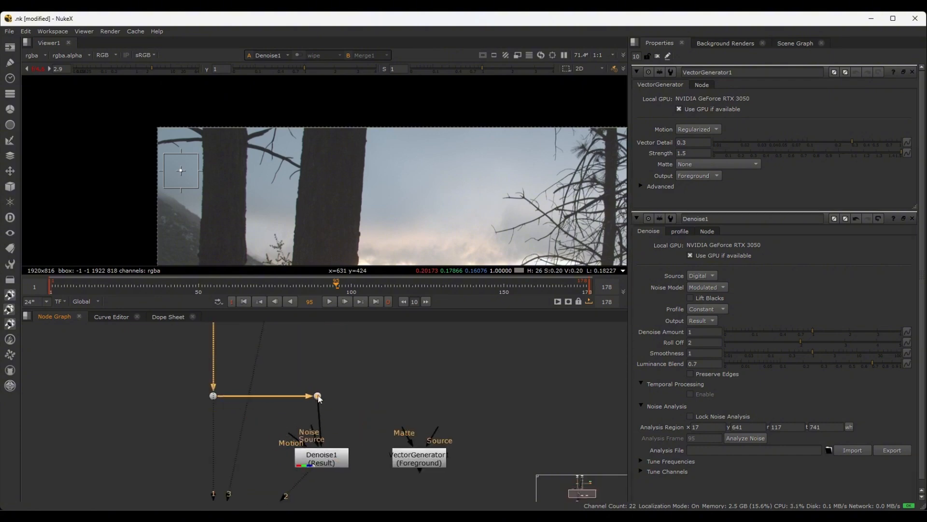
{"action": "left_click", "coordinate": [424, 405]}
{"action": "middle_click_drag", "start_coordinate": [424, 405], "coordinate": [282, 381]}
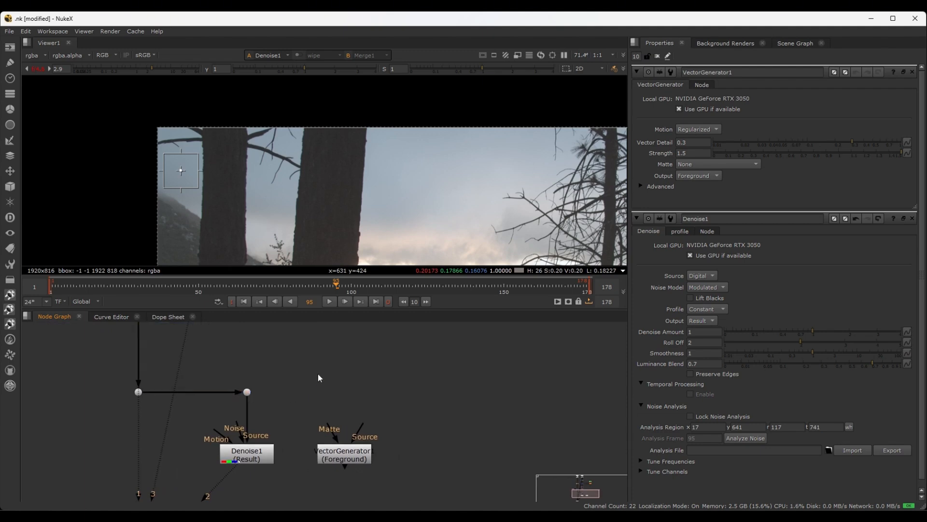
{"action": "key", "text": "Tab"}
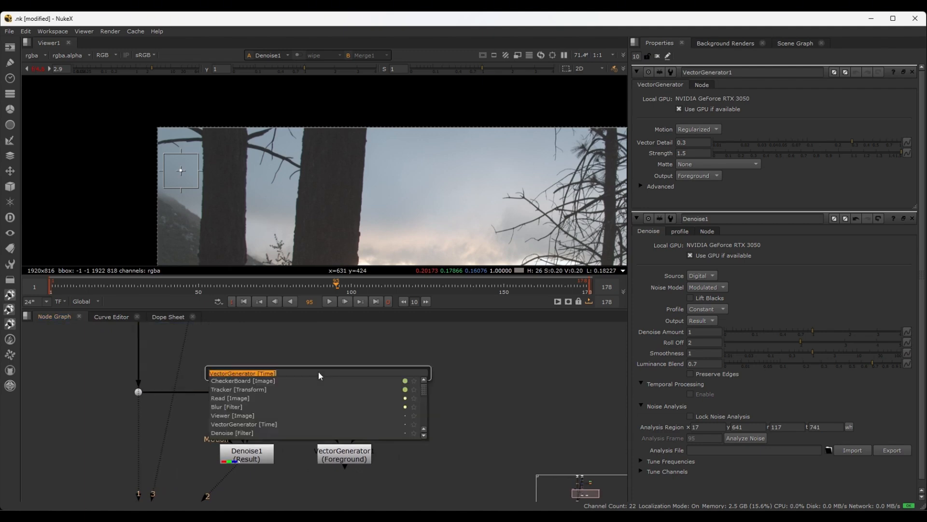
{"action": "key", "text": "Escape"}
{"action": "key", "text": "Escape"}
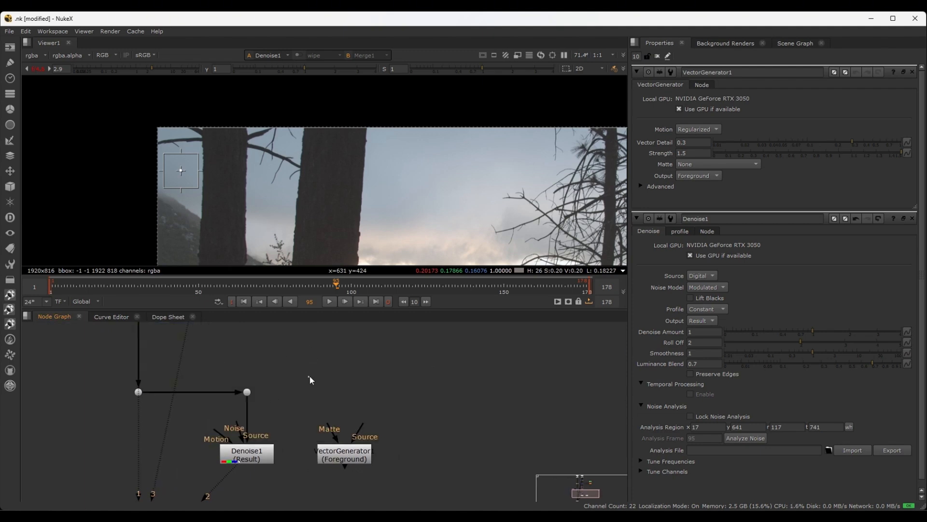
Branch a second dot from the one above Denoise1 and connect it to VectorGenerator1's Source input
{"action": "left_click_drag", "start_coordinate": [312, 372], "coordinate": [247, 391]}
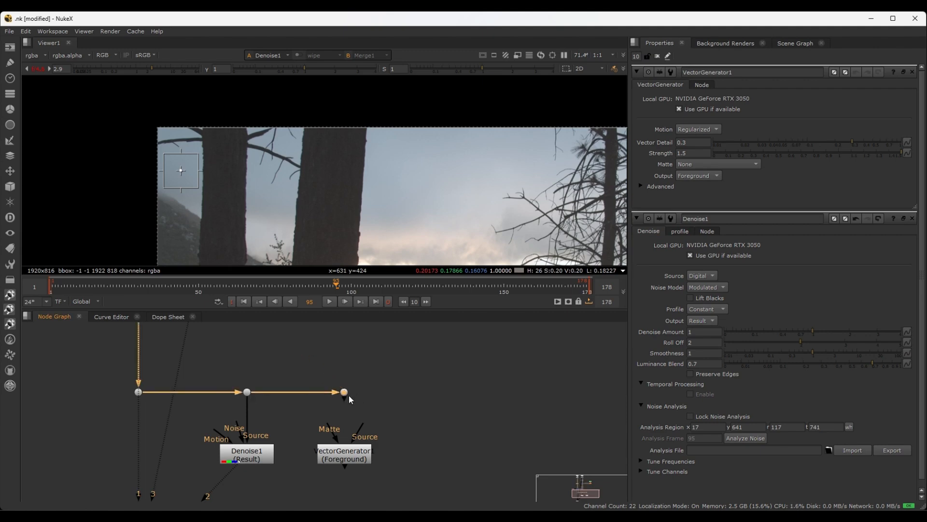
{"action": "left_click_drag", "start_coordinate": [348, 395], "coordinate": [346, 448]}
{"action": "scroll", "coordinate": [387, 415], "scroll_direction": "down", "scroll_amount": 2}
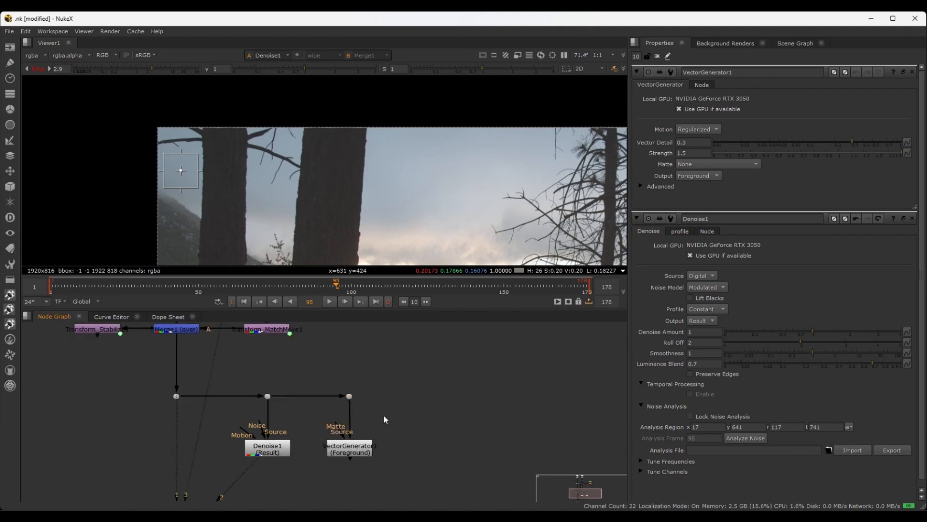
Connect Denoise1's Motion input to the VectorGenerator1 node
{"action": "middle_click_drag", "start_coordinate": [384, 416], "coordinate": [377, 382]}
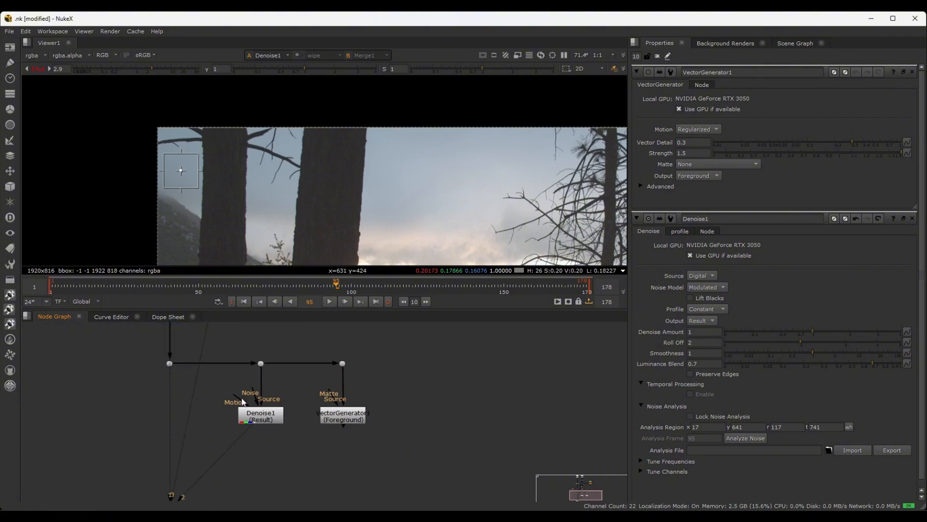
{"action": "left_click_drag", "start_coordinate": [235, 398], "coordinate": [335, 414]}
{"action": "left_click", "coordinate": [338, 418]}
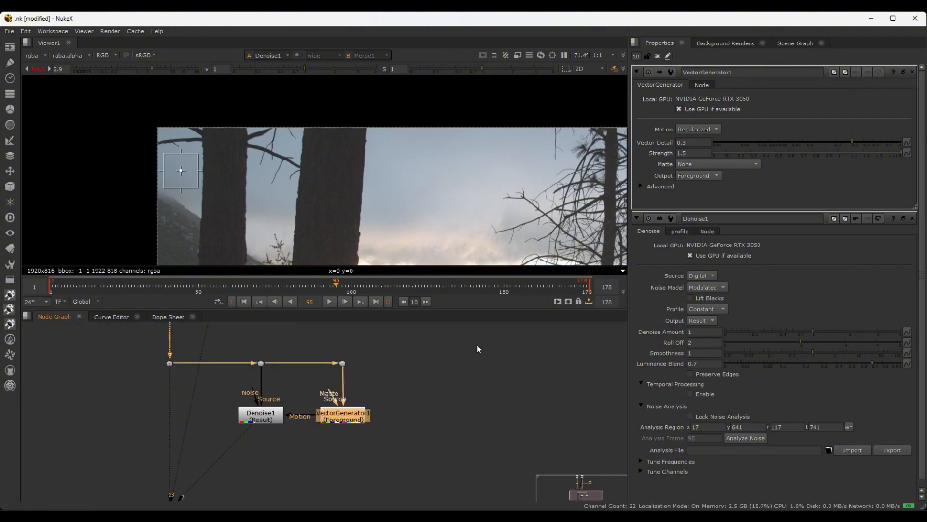
{"action": "left_click", "coordinate": [449, 355]}
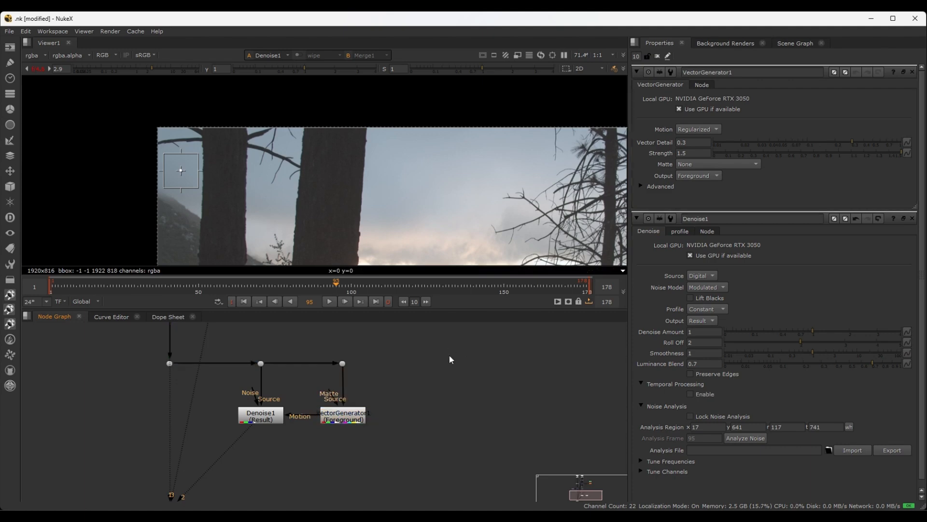
{"action": "left_click", "coordinate": [342, 415]}
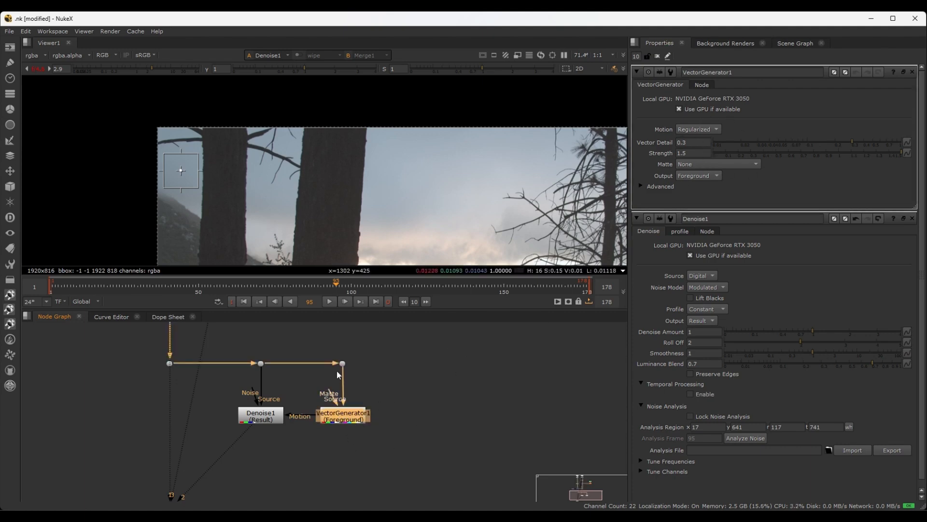
Enable temporal processing on Denoise1 and set Frames To Blend to 2
{"action": "left_click", "coordinate": [254, 419]}
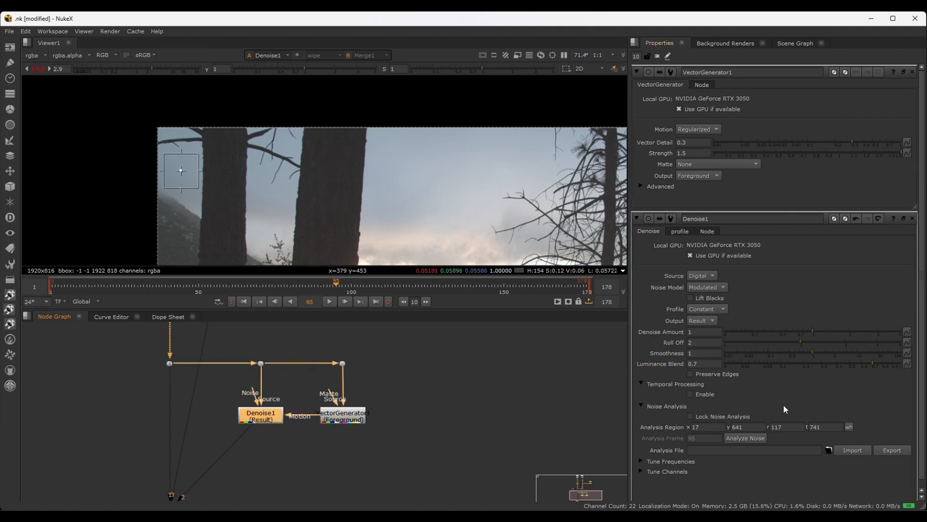
{"action": "left_click", "coordinate": [692, 393]}
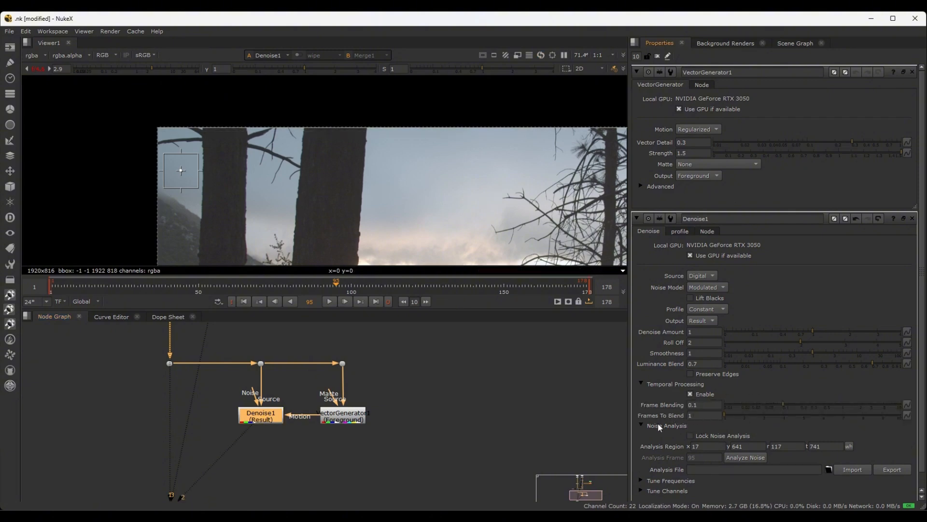
{"action": "left_click", "coordinate": [702, 415]}
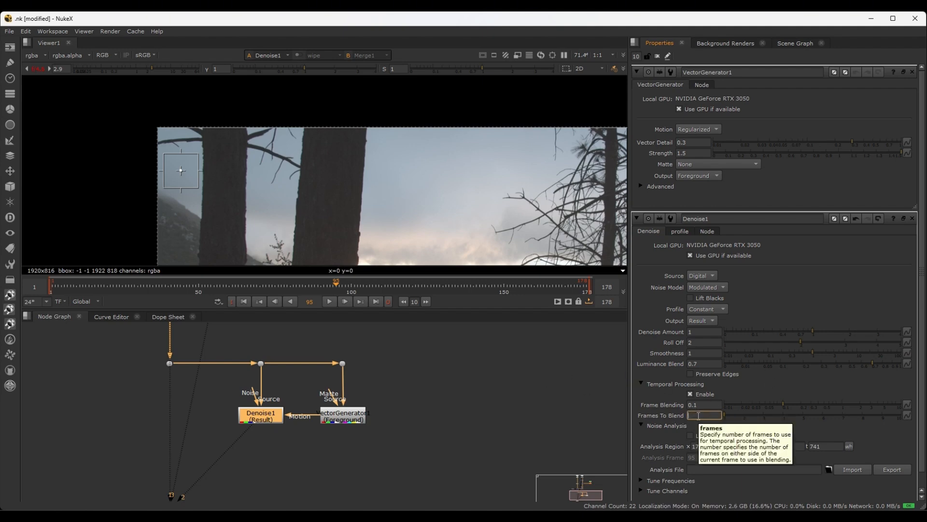
{"action": "type", "text": "2"}
{"action": "left_click", "coordinate": [444, 375]}
Compare the dark tree trunk with Denoise1 disabled and enabled, leaving the node enabled
{"action": "middle_click_drag", "start_coordinate": [308, 219], "coordinate": [308, 186]}
{"action": "scroll", "coordinate": [389, 437], "scroll_direction": "up", "scroll_amount": 3}
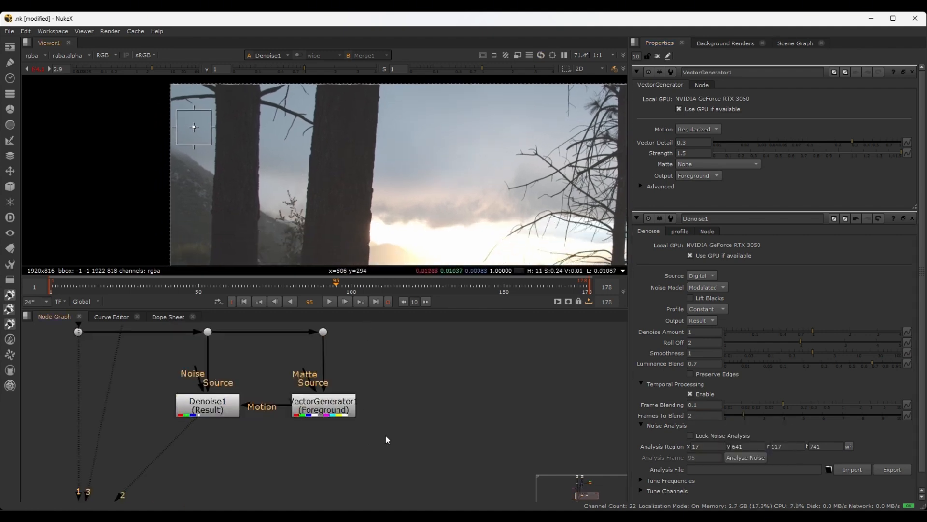
{"action": "middle_click_drag", "start_coordinate": [385, 434], "coordinate": [474, 424]}
{"action": "scroll", "coordinate": [473, 424], "scroll_direction": "down", "scroll_amount": 5}
{"action": "middle_click_drag", "start_coordinate": [439, 456], "coordinate": [437, 430]}
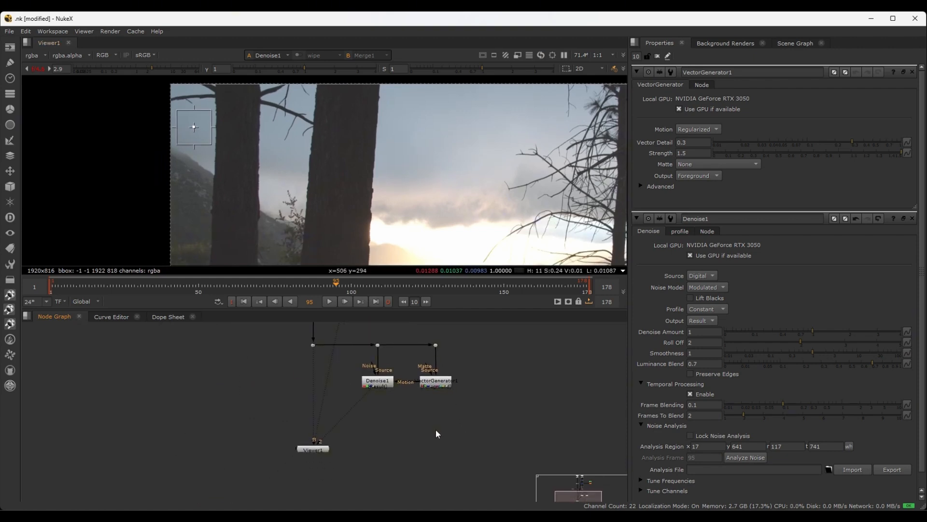
{"action": "scroll", "coordinate": [393, 431], "scroll_direction": "up", "scroll_amount": 3}
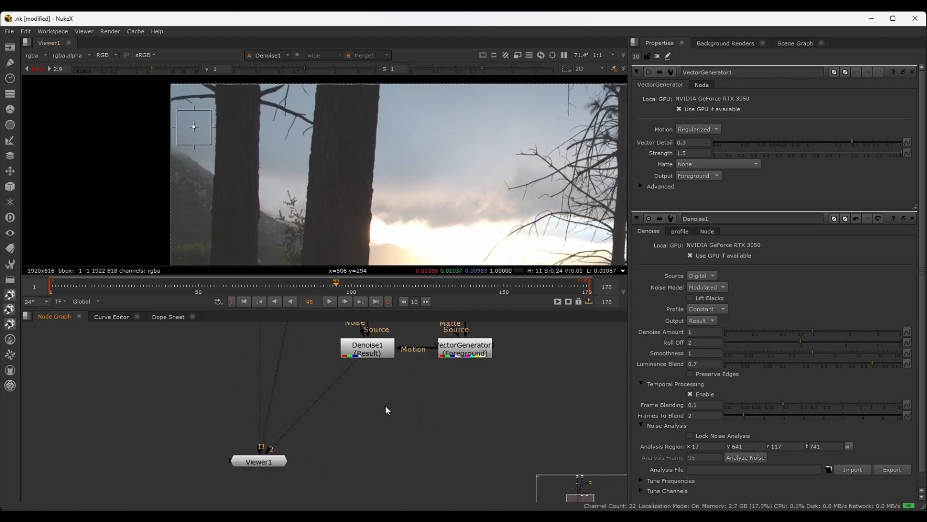
{"action": "left_click", "coordinate": [365, 352]}
{"action": "scroll", "coordinate": [251, 118], "scroll_direction": "up", "scroll_amount": 5}
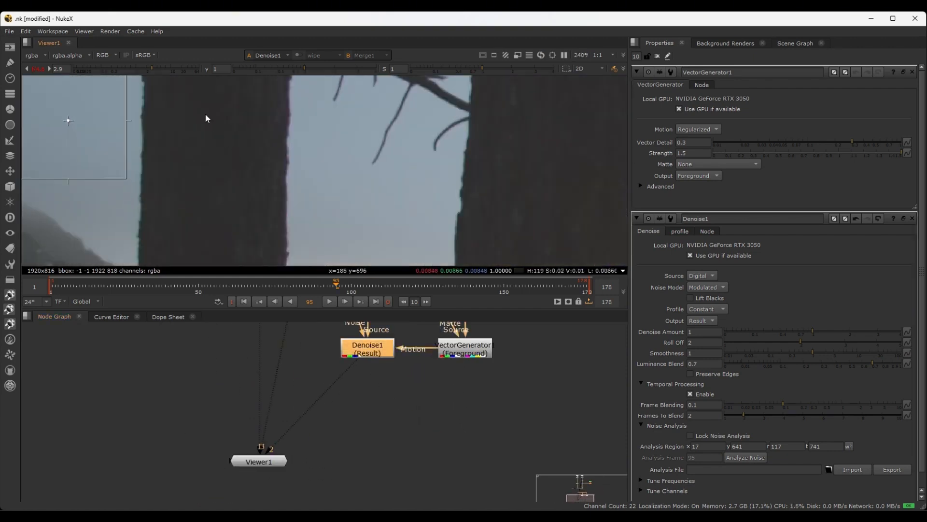
{"action": "middle_click_drag", "start_coordinate": [205, 113], "coordinate": [246, 178]}
{"action": "scroll", "coordinate": [245, 181], "scroll_direction": "up", "scroll_amount": 2}
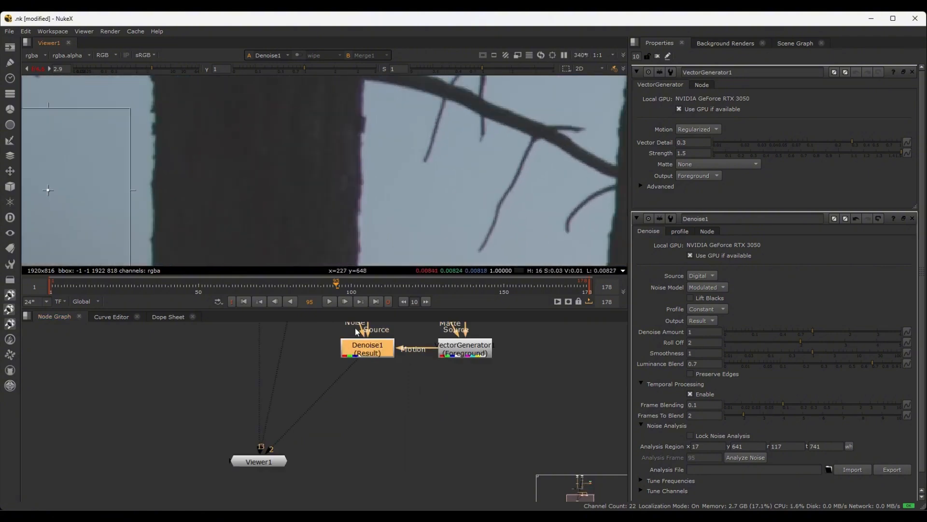
{"action": "key", "text": "d"}
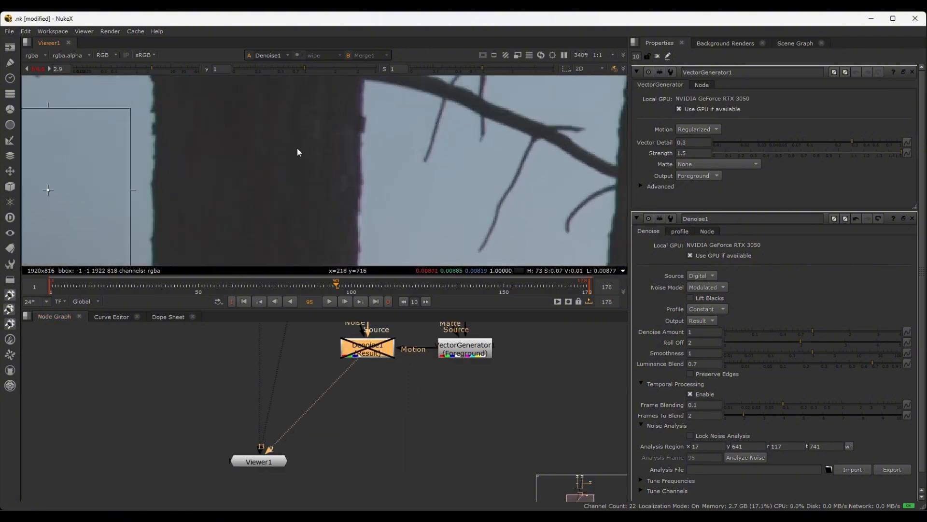
{"action": "key", "text": "d"}
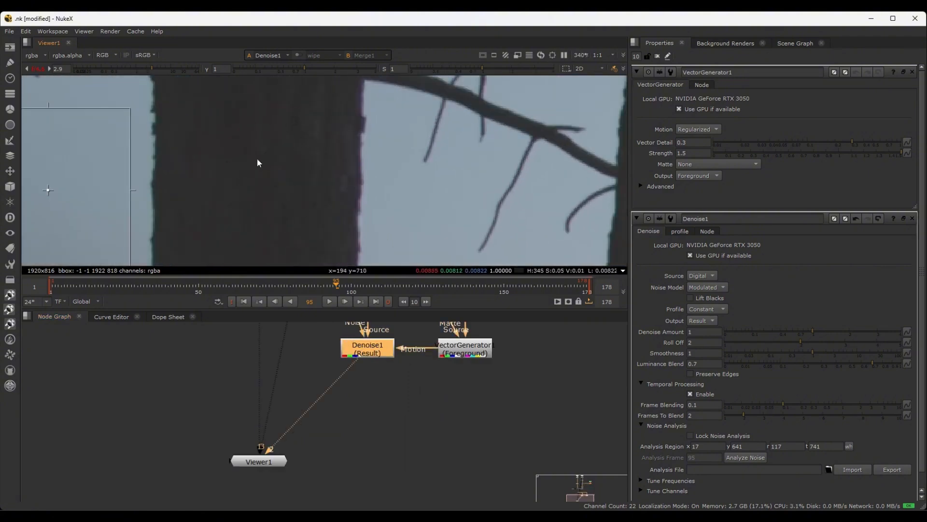
{"action": "scroll", "coordinate": [257, 157], "scroll_direction": "up", "scroll_amount": 2}
{"action": "key", "text": "d"}
{"action": "scroll", "coordinate": [289, 137], "scroll_direction": "up", "scroll_amount": 1}
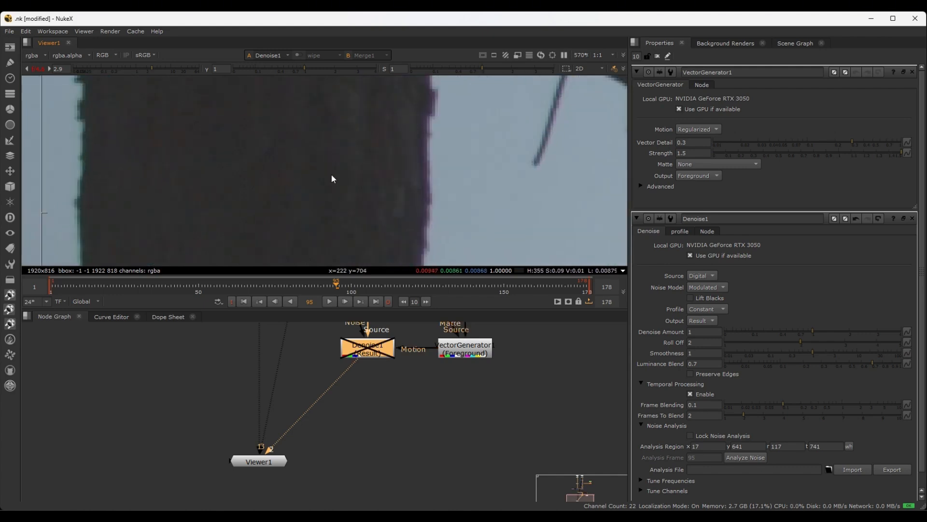
{"action": "key", "text": "d"}
{"action": "key", "text": "d"}
{"action": "key", "text": "d"}
{"action": "scroll", "coordinate": [338, 179], "scroll_direction": "down", "scroll_amount": 10}
{"action": "scroll", "coordinate": [300, 153], "scroll_direction": "down", "scroll_amount": 3}
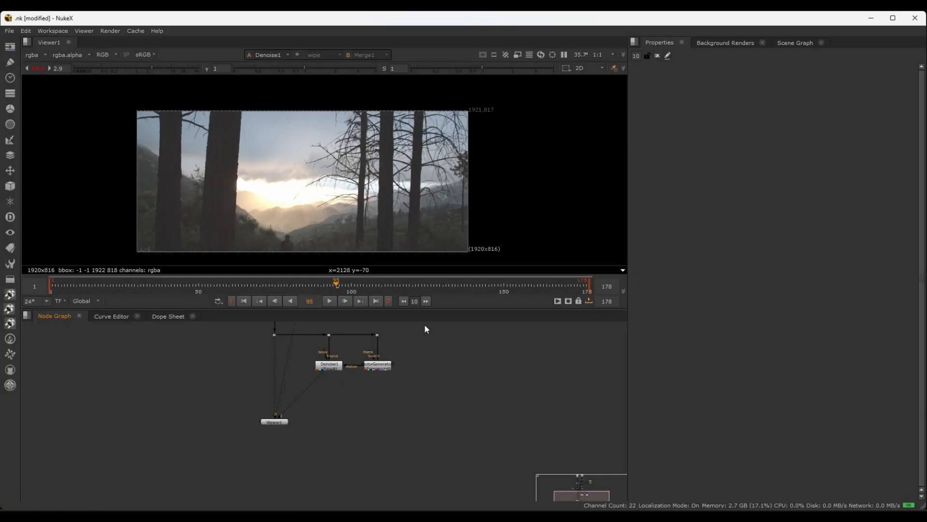
Go to frame 108 and reset the viewer gain to 1 to examine the distant hillside
{"action": "left_click", "coordinate": [339, 285]}
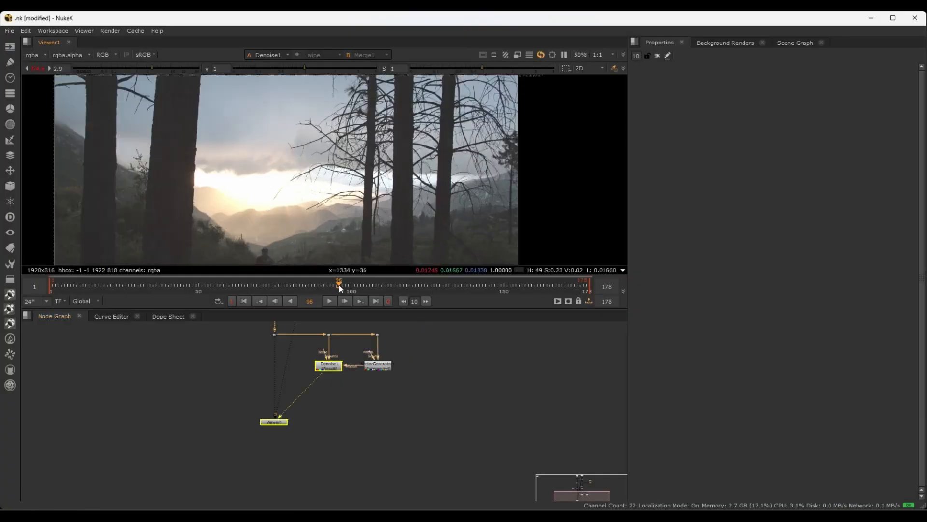
{"action": "left_click_drag", "start_coordinate": [452, 285], "coordinate": [375, 286]}
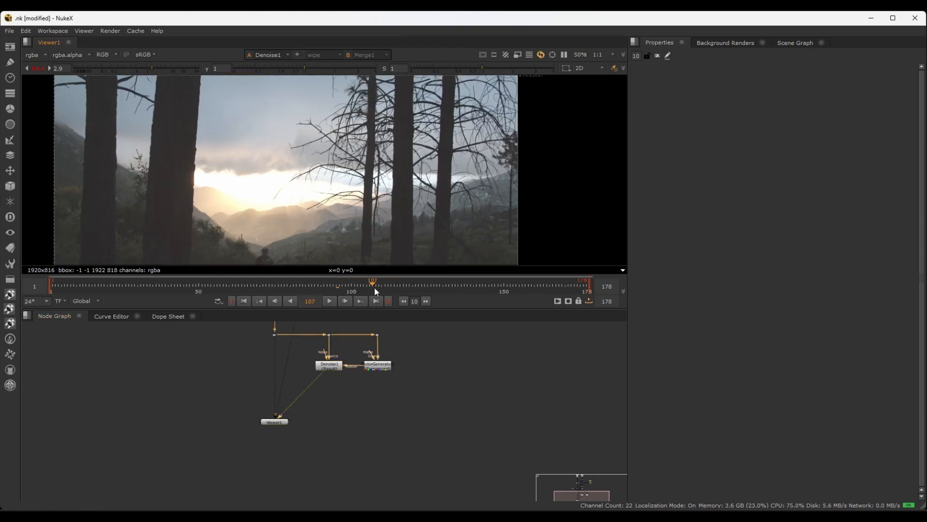
{"action": "scroll", "coordinate": [355, 240], "scroll_direction": "up", "scroll_amount": 5}
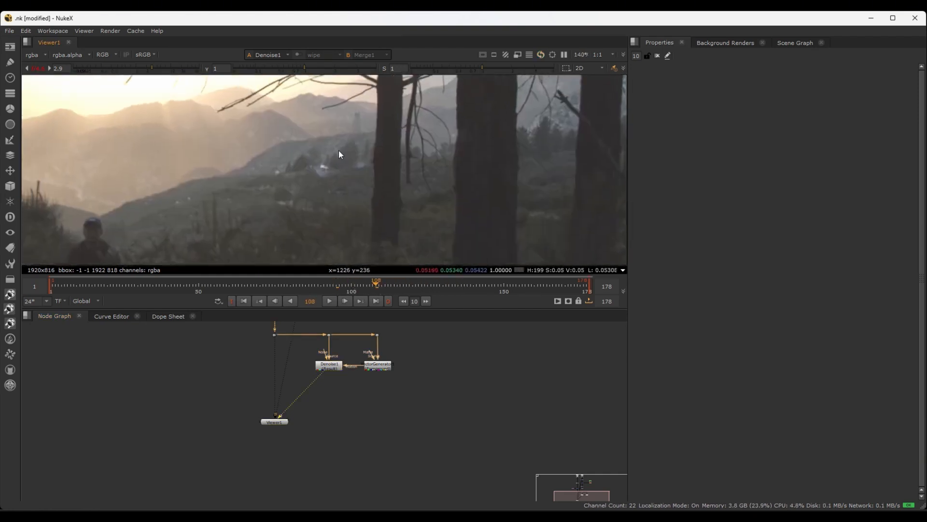
{"action": "left_click", "coordinate": [49, 68]}
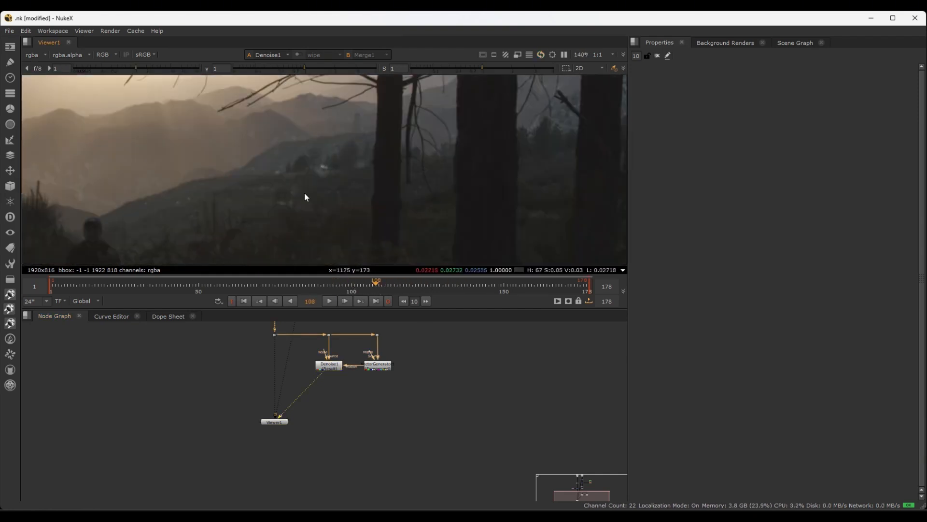
{"action": "scroll", "coordinate": [378, 140], "scroll_direction": "up", "scroll_amount": 3}
{"action": "middle_click_drag", "start_coordinate": [378, 140], "coordinate": [349, 215]}
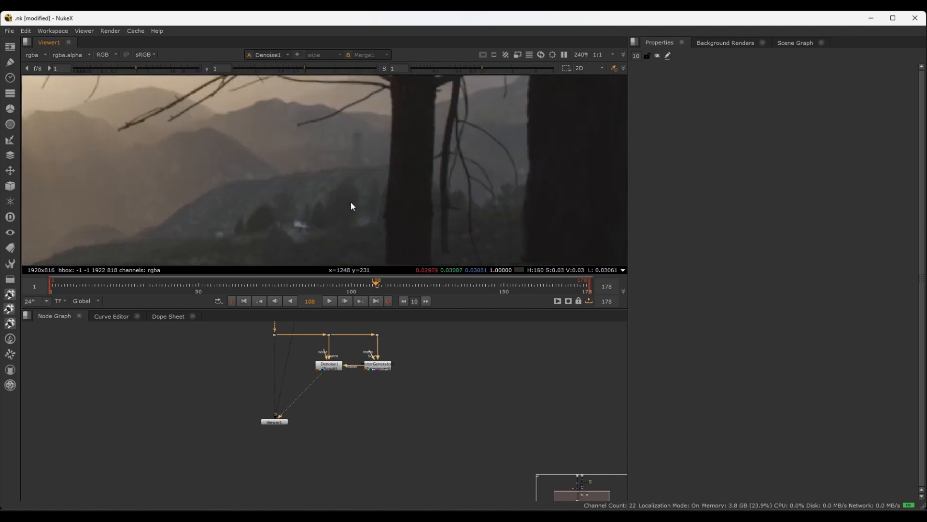
{"action": "scroll", "coordinate": [352, 199], "scroll_direction": "down", "scroll_amount": 8}
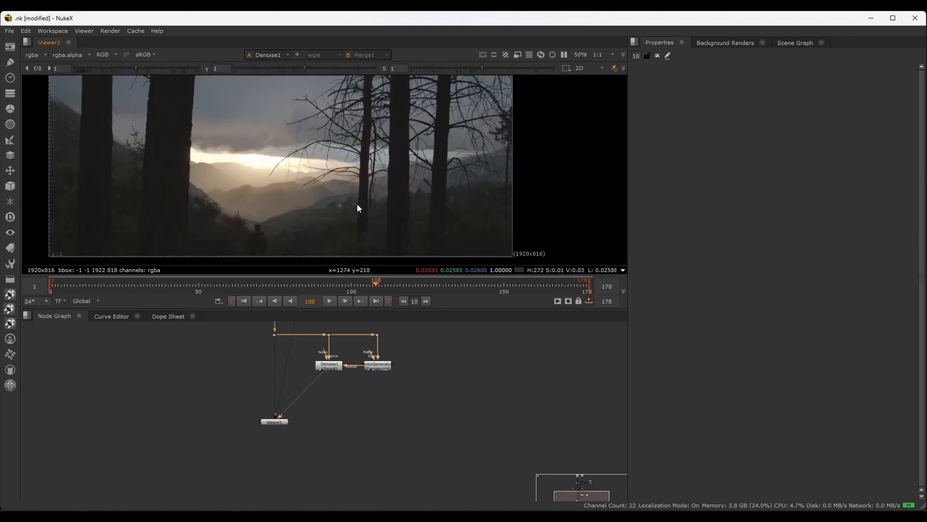
Go to frame 125 and examine the denoised hills, tower and houses between the trees up close
{"action": "left_click_drag", "start_coordinate": [384, 279], "coordinate": [428, 284]}
{"action": "scroll", "coordinate": [354, 171], "scroll_direction": "up", "scroll_amount": 6}
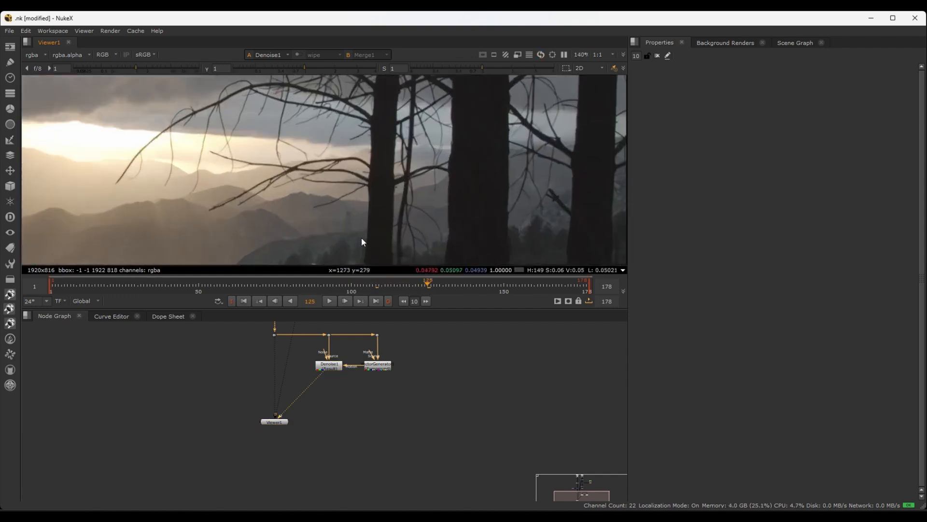
{"action": "scroll", "coordinate": [423, 185], "scroll_direction": "up", "scroll_amount": 3}
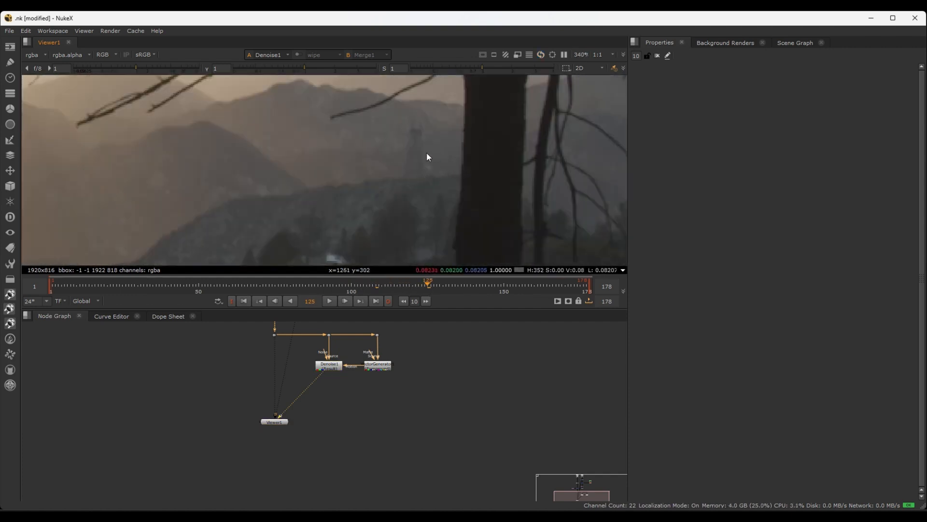
{"action": "middle_click_drag", "start_coordinate": [423, 172], "coordinate": [454, 112]}
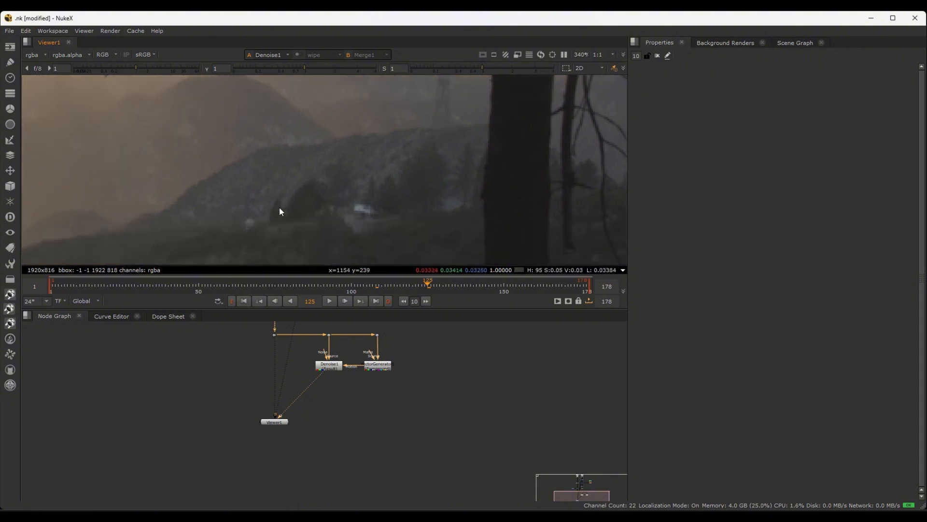
{"action": "scroll", "coordinate": [288, 210], "scroll_direction": "down", "scroll_amount": 3}
{"action": "scroll", "coordinate": [290, 214], "scroll_direction": "down", "scroll_amount": 4}
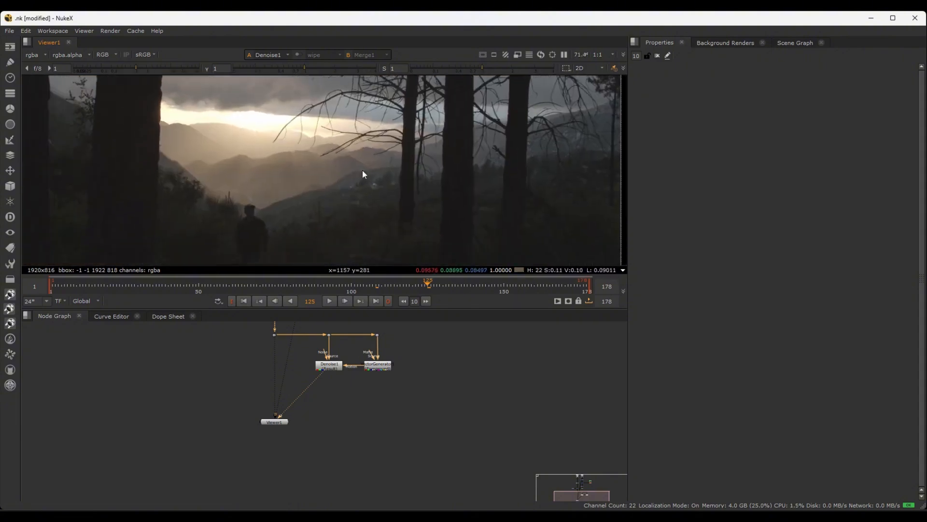
{"action": "scroll", "coordinate": [400, 167], "scroll_direction": "up", "scroll_amount": 4}
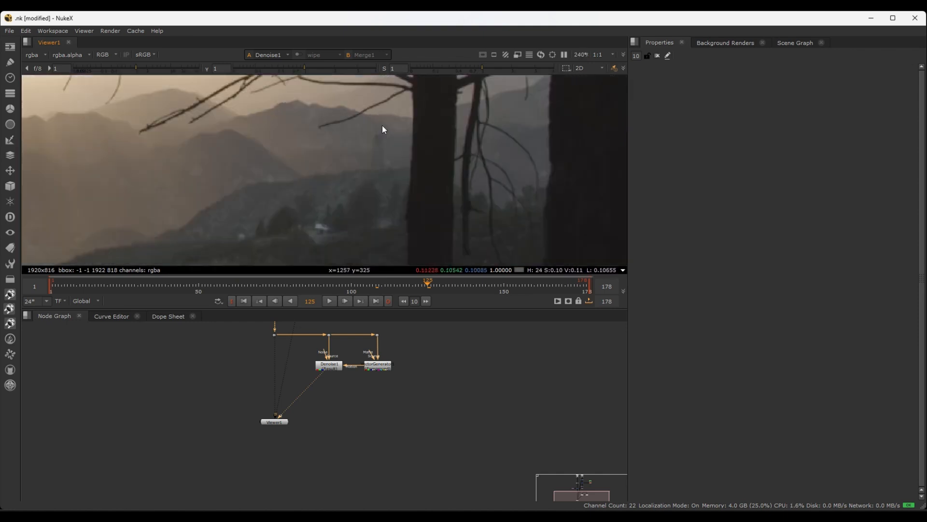
{"action": "scroll", "coordinate": [245, 225], "scroll_direction": "up", "scroll_amount": 2}
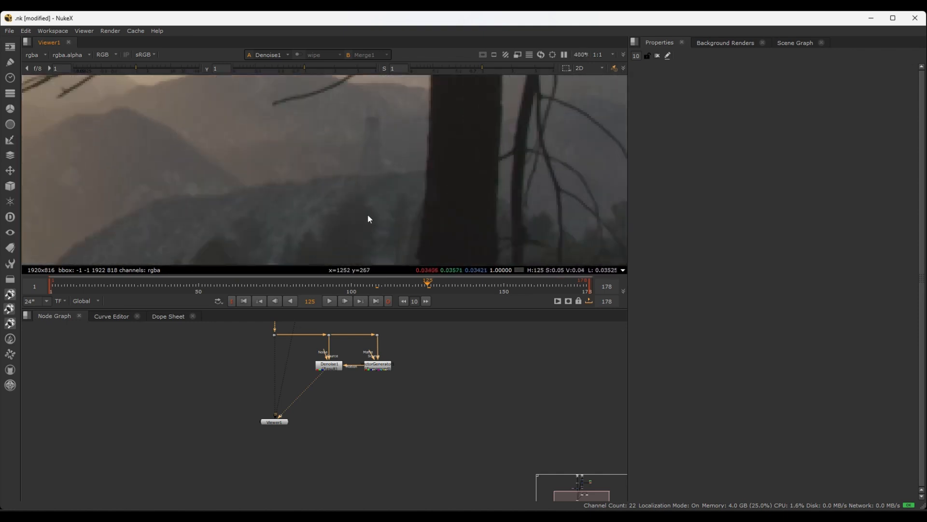
{"action": "scroll", "coordinate": [340, 424], "scroll_direction": "down", "scroll_amount": 2}
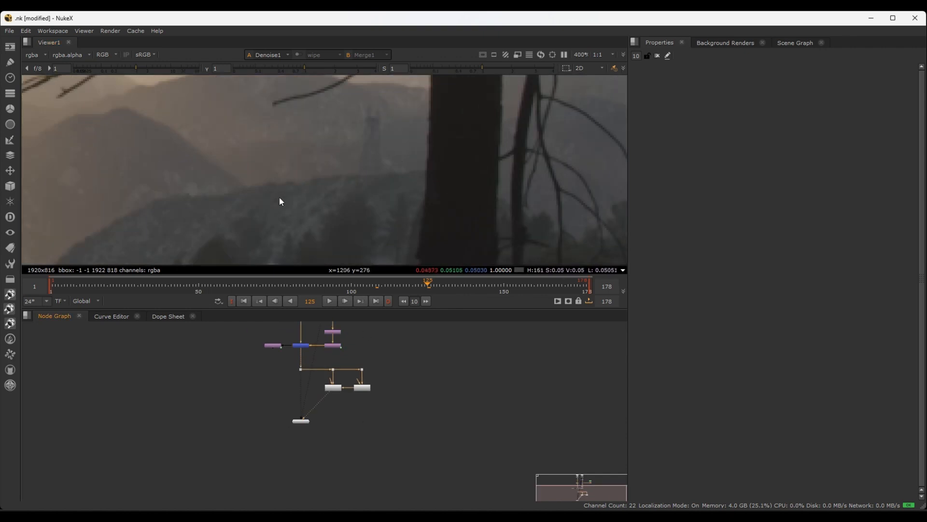
{"action": "middle_click_drag", "start_coordinate": [376, 250], "coordinate": [442, 173]}
{"action": "scroll", "coordinate": [442, 173], "scroll_direction": "up", "scroll_amount": 1}
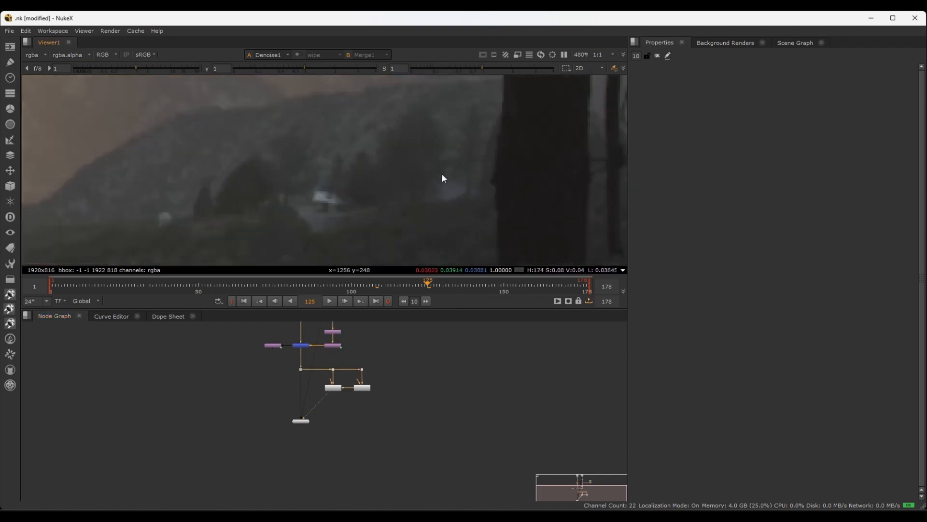
{"action": "scroll", "coordinate": [442, 178], "scroll_direction": "down", "scroll_amount": 7}
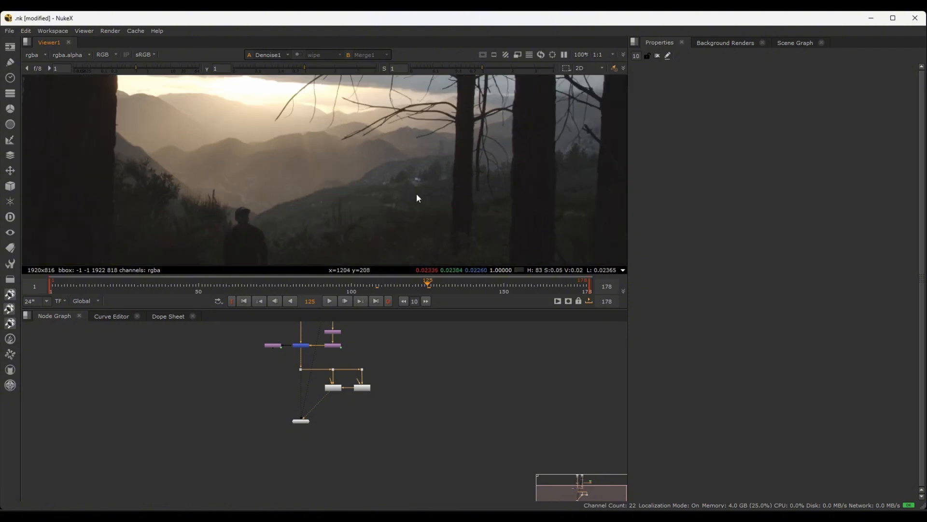
Go to the last frame, 178, and add a FrameHold node that holds it
{"action": "left_click", "coordinate": [588, 285]}
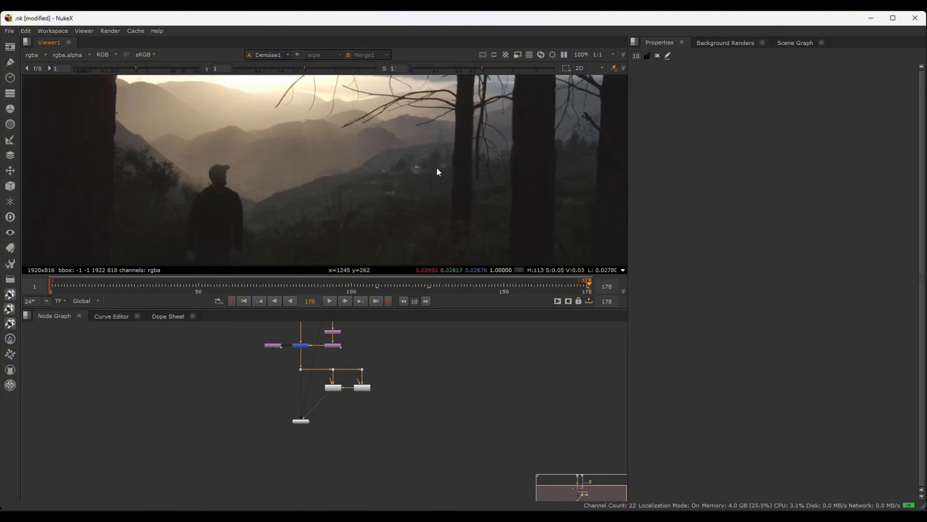
{"action": "scroll", "coordinate": [453, 140], "scroll_direction": "up", "scroll_amount": 3}
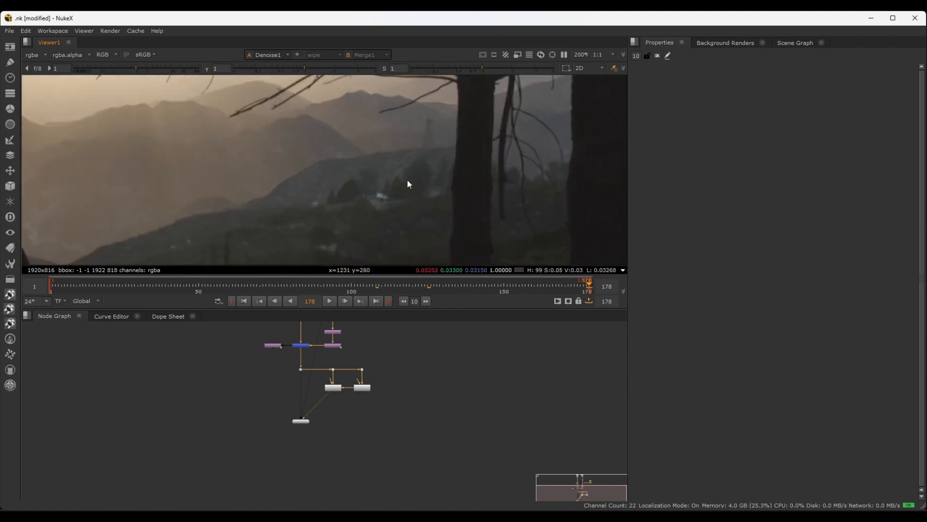
{"action": "scroll", "coordinate": [349, 412], "scroll_direction": "up", "scroll_amount": 3}
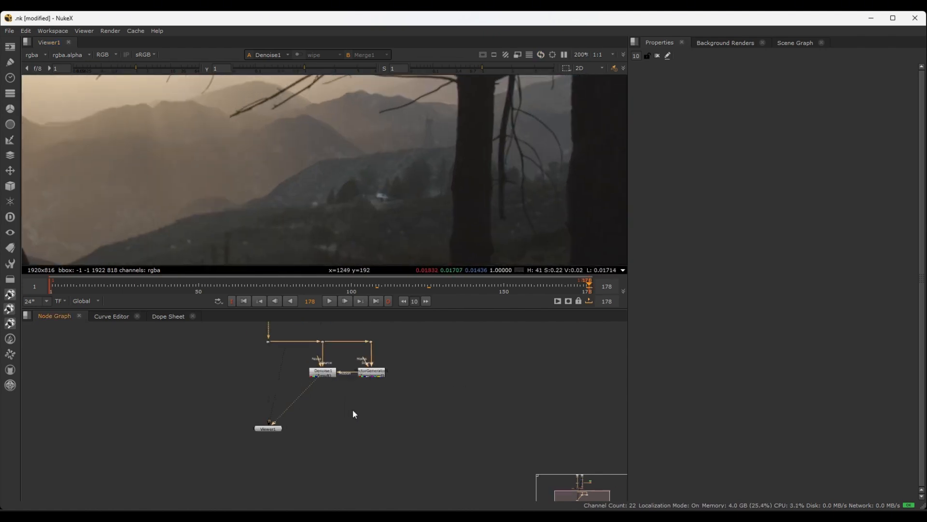
{"action": "key", "text": "Tab"}
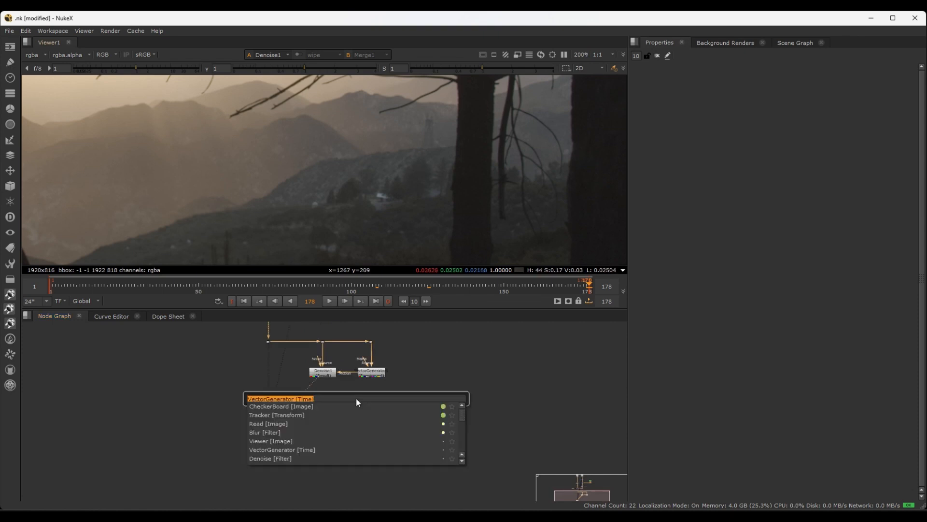
{"action": "type", "text": "frame"}
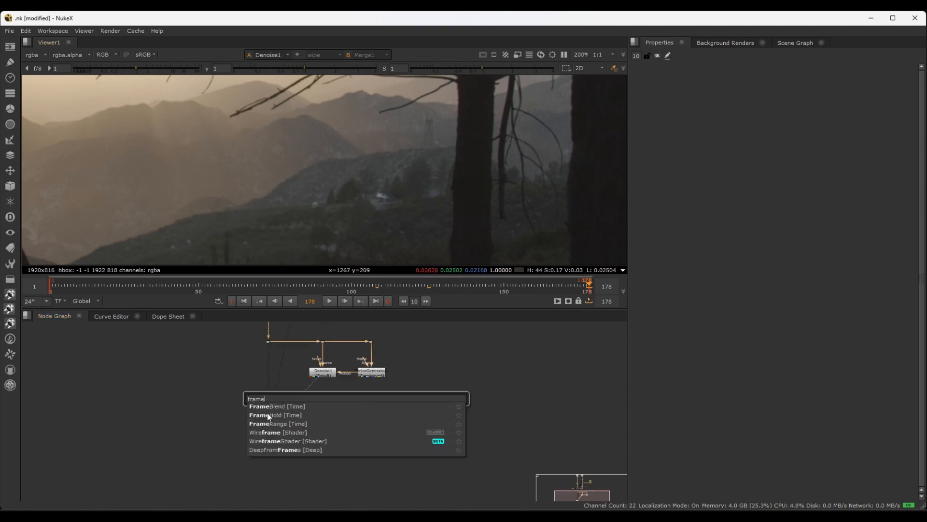
{"action": "left_click", "coordinate": [269, 417]}
{"action": "scroll", "coordinate": [344, 406], "scroll_direction": "up", "scroll_amount": 3}
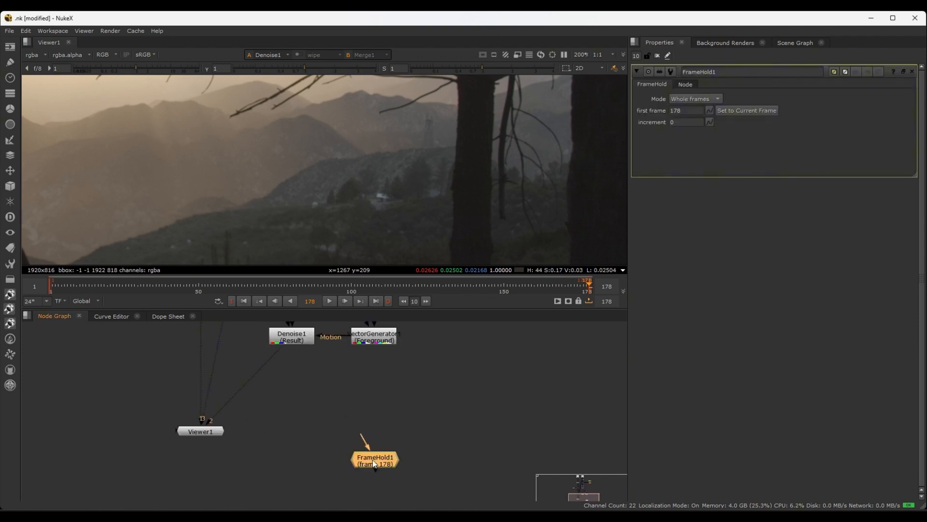
Connect the FrameHold node's input to Denoise1 and place it directly below that node
{"action": "left_click_drag", "start_coordinate": [348, 431], "coordinate": [292, 339]}
{"action": "left_click_drag", "start_coordinate": [290, 403], "coordinate": [290, 384]}
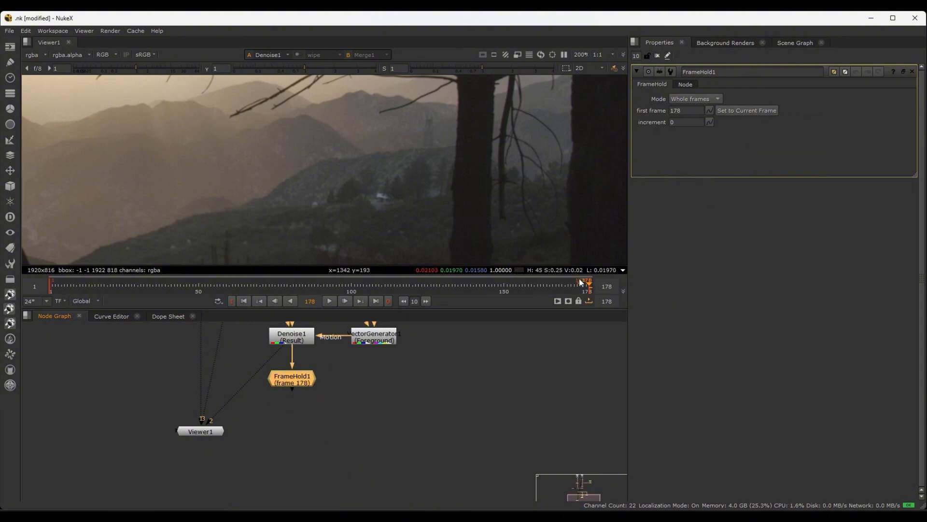
{"action": "left_click_drag", "start_coordinate": [686, 112], "coordinate": [668, 110]}
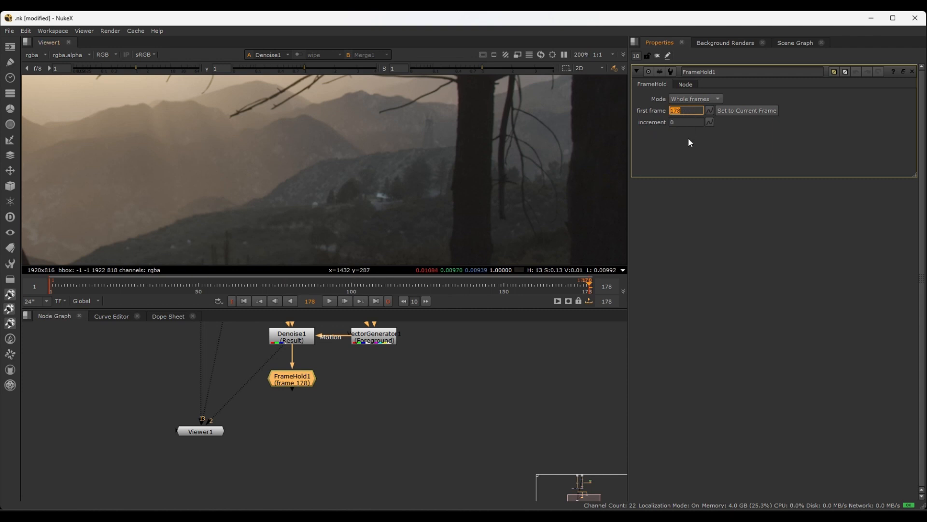
Add a RotoPaint node after FrameHold1 and place it a little further below that node
{"action": "scroll", "coordinate": [395, 401], "scroll_direction": "down", "scroll_amount": 3}
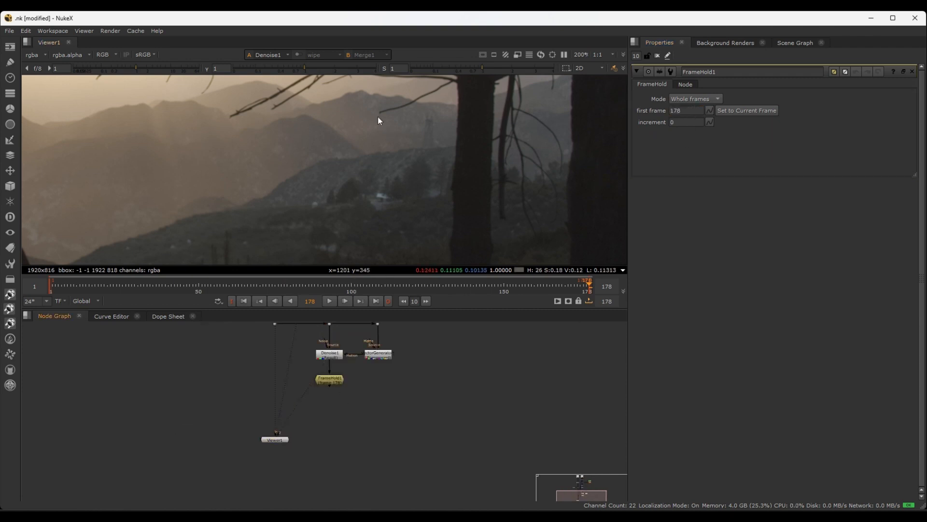
{"action": "scroll", "coordinate": [405, 195], "scroll_direction": "up", "scroll_amount": 2}
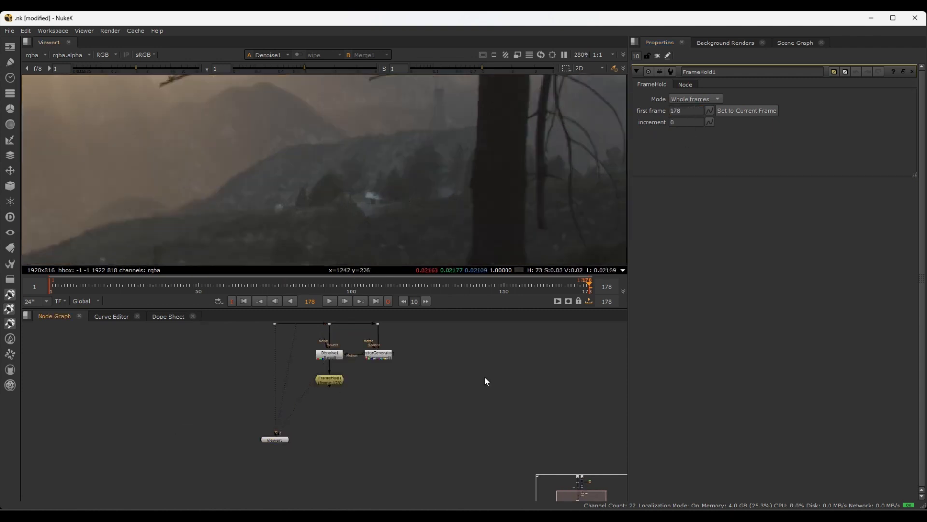
{"action": "left_click", "coordinate": [340, 378]}
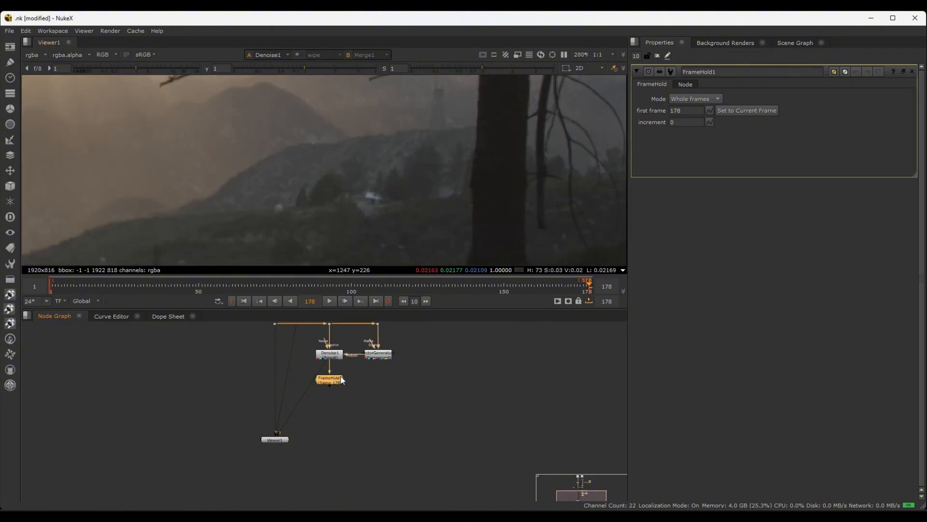
{"action": "key", "text": "p"}
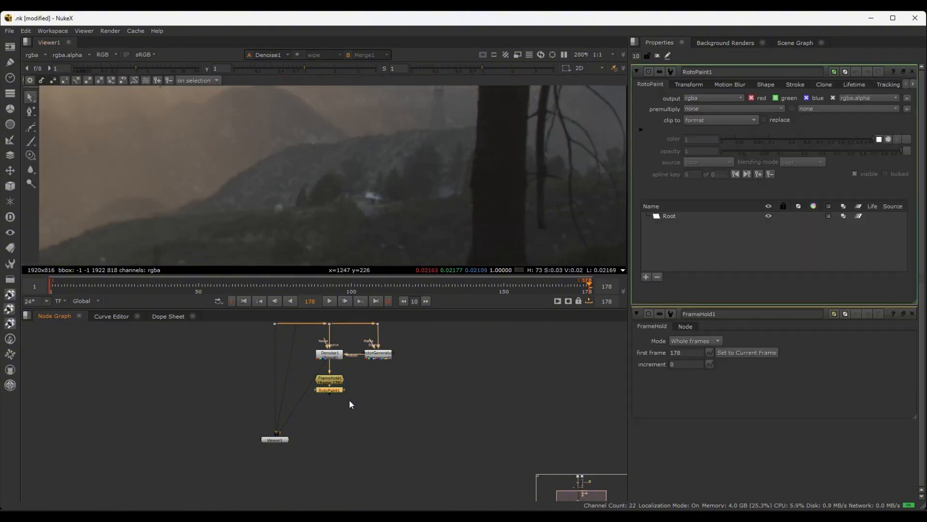
{"action": "scroll", "coordinate": [349, 399], "scroll_direction": "up", "scroll_amount": 4}
{"action": "left_click_drag", "start_coordinate": [314, 374], "coordinate": [315, 428]}
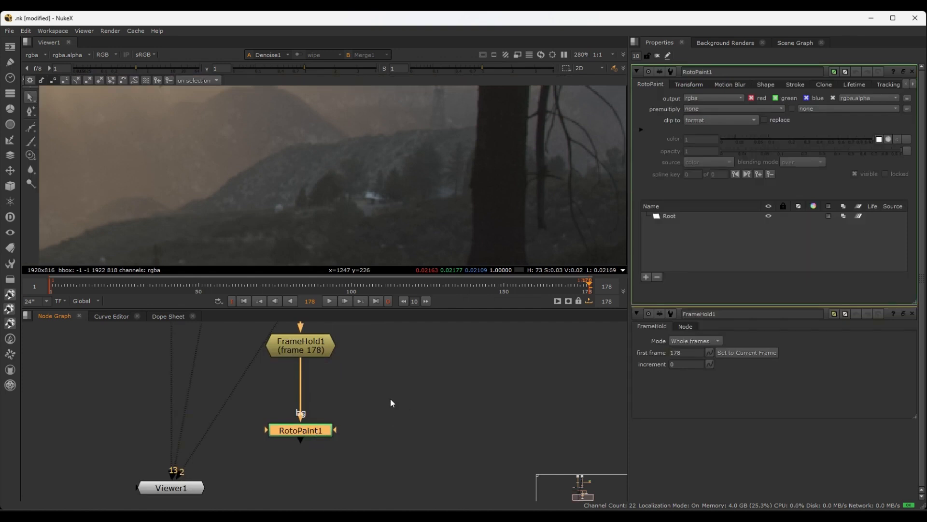
Add an unconnected Roto node beside RotoPaint1 to compare the settings of the two nodes
{"action": "left_click", "coordinate": [366, 402]}
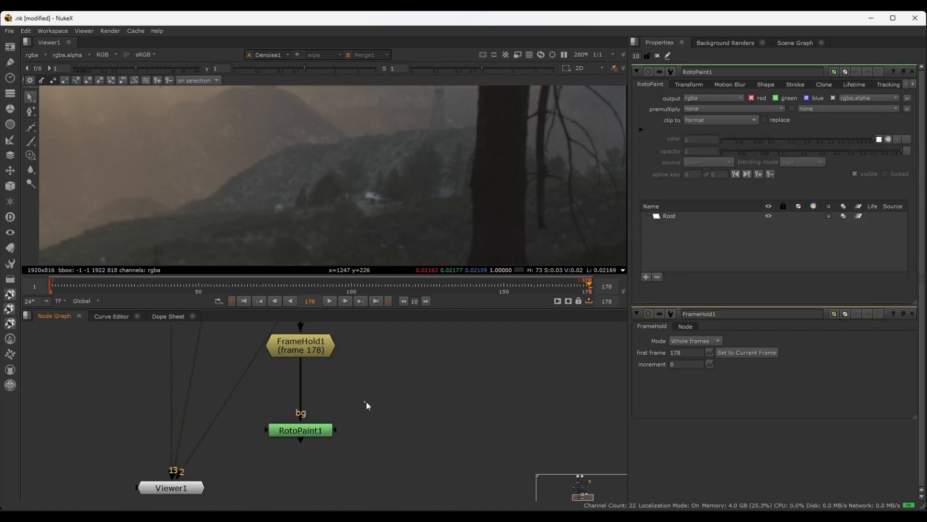
{"action": "scroll", "coordinate": [415, 419], "scroll_direction": "down", "scroll_amount": 3}
{"action": "middle_click_drag", "start_coordinate": [440, 413], "coordinate": [410, 410]}
{"action": "key", "text": "o"}
{"action": "scroll", "coordinate": [391, 423], "scroll_direction": "up", "scroll_amount": 3}
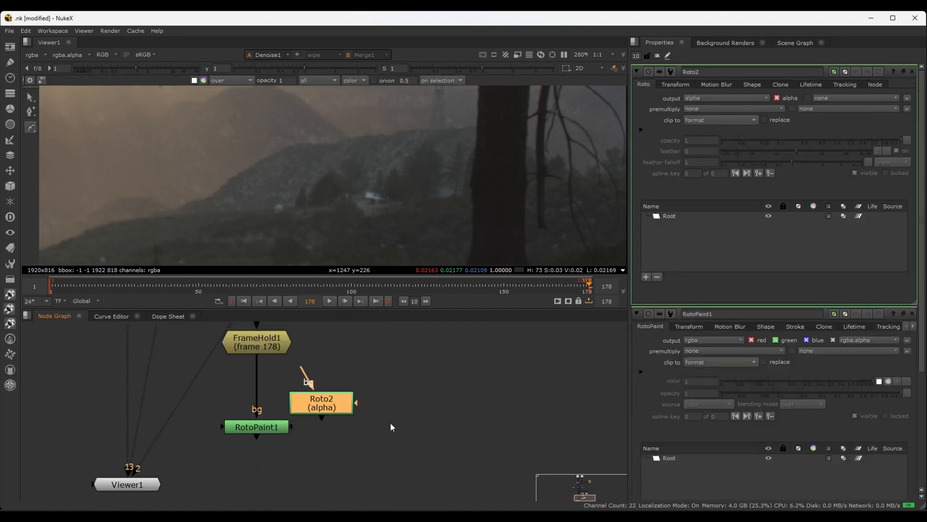
{"action": "left_click_drag", "start_coordinate": [314, 404], "coordinate": [373, 426]}
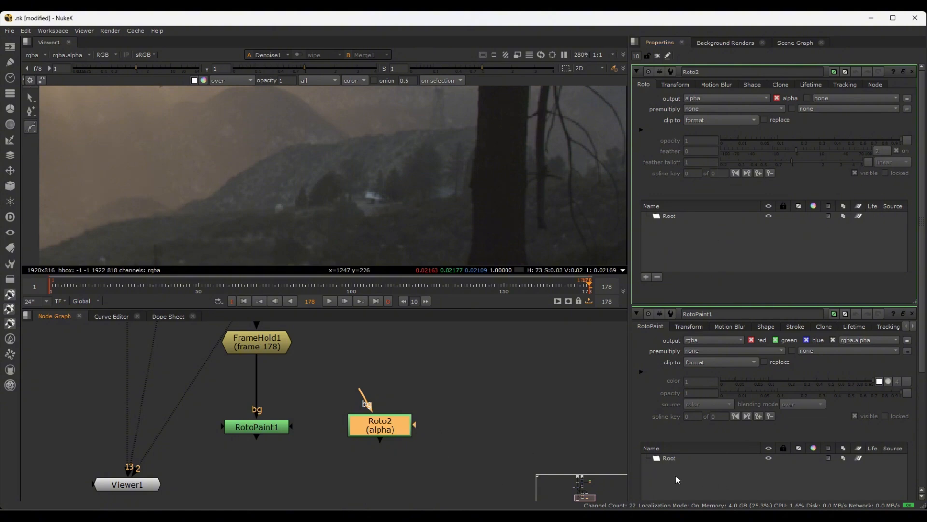
{"action": "left_click", "coordinate": [246, 427]}
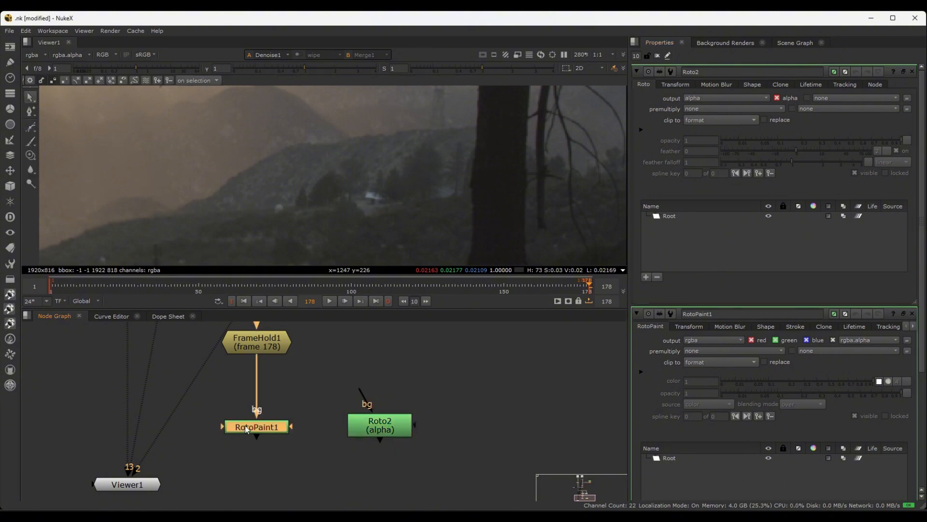
{"action": "left_click", "coordinate": [664, 216]}
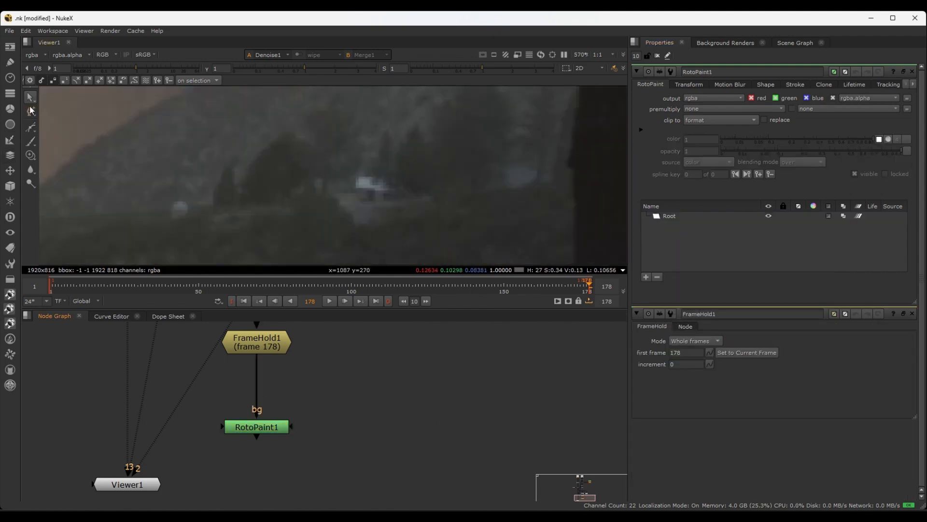
Look through RotoPaint1's paint tool variants, including Brush, Eraser, Clone, Reveal, Dodge and Burn
{"action": "left_click", "coordinate": [30, 142]}
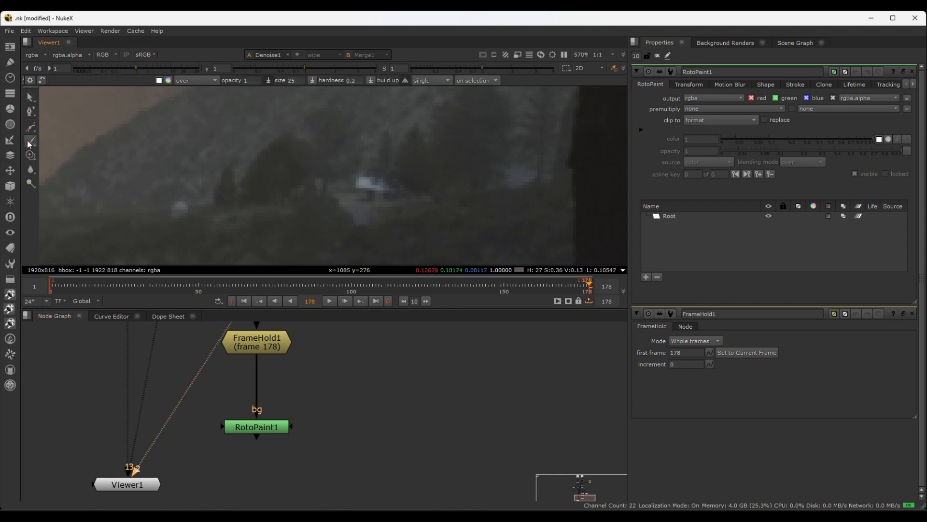
{"action": "right_click", "coordinate": [31, 144]}
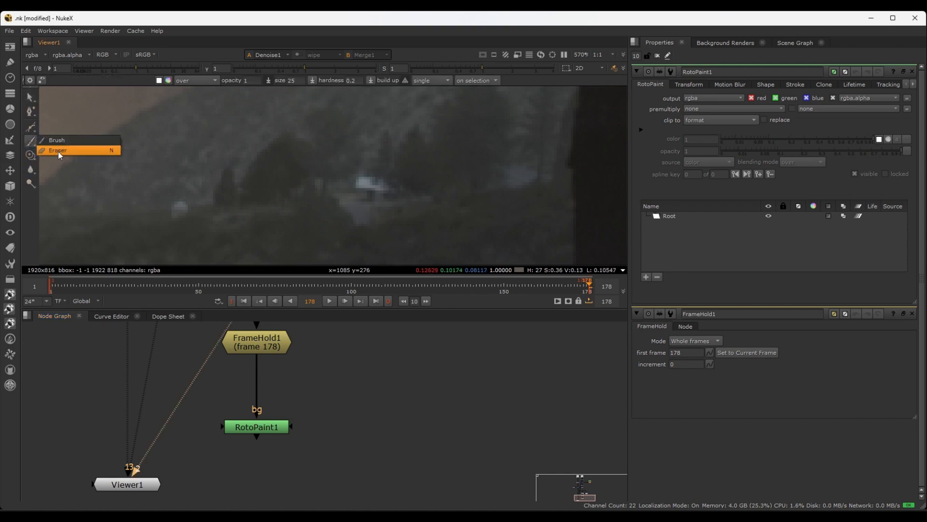
{"action": "left_click", "coordinate": [58, 153]}
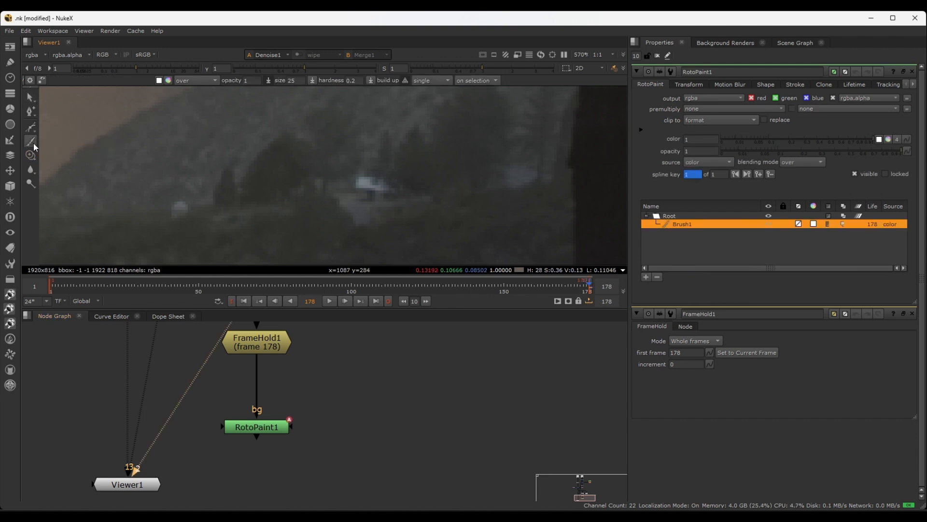
{"action": "right_click", "coordinate": [33, 156]}
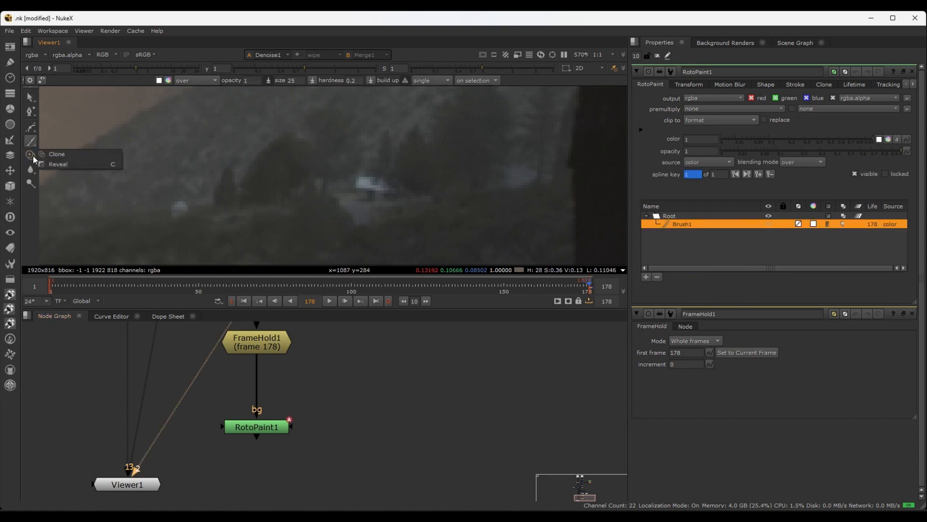
{"action": "right_click", "coordinate": [33, 170]}
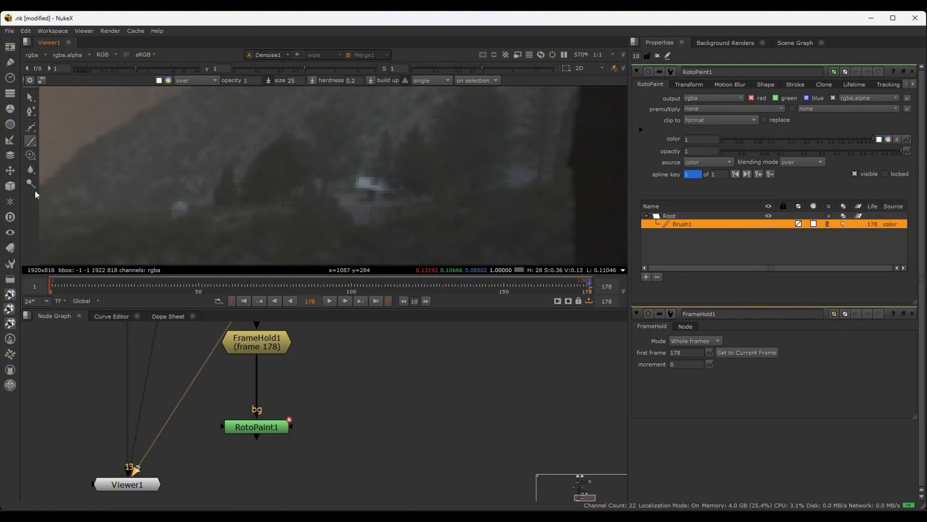
{"action": "right_click", "coordinate": [35, 186]}
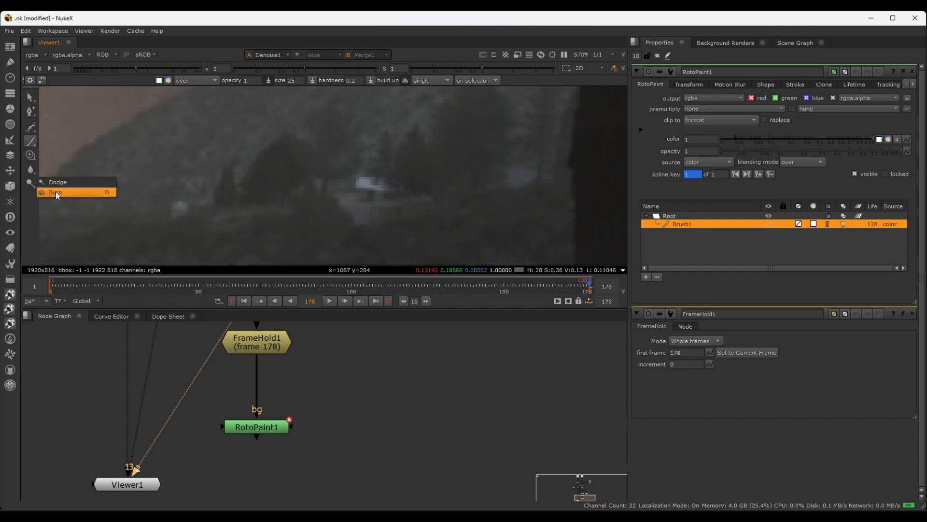
{"action": "left_click", "coordinate": [32, 198]}
Activate RotoPaint1's Clone tool, try its Reveal variant, and return to Clone
{"action": "scroll", "coordinate": [36, 182], "scroll_direction": "up", "scroll_amount": 1}
{"action": "left_click", "coordinate": [30, 157]}
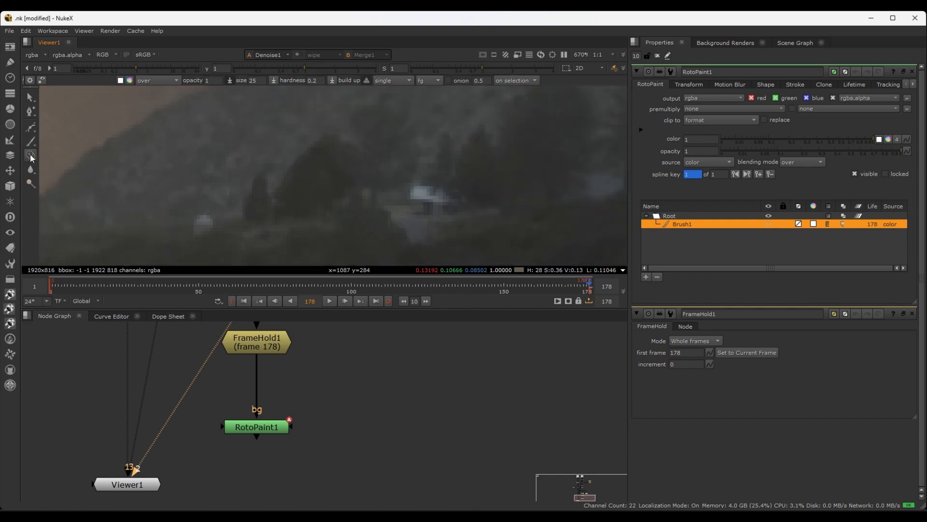
{"action": "scroll", "coordinate": [382, 181], "scroll_direction": "down", "scroll_amount": 3}
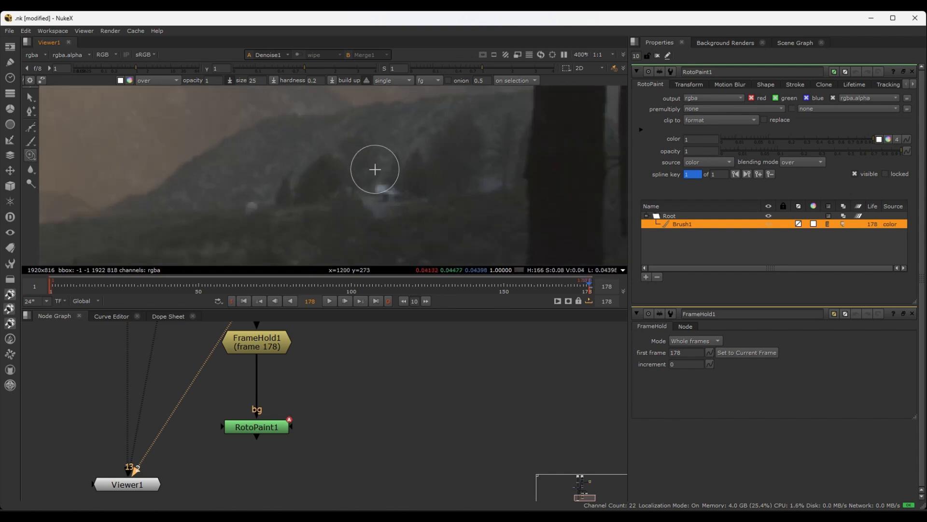
{"action": "left_click", "coordinate": [33, 158]}
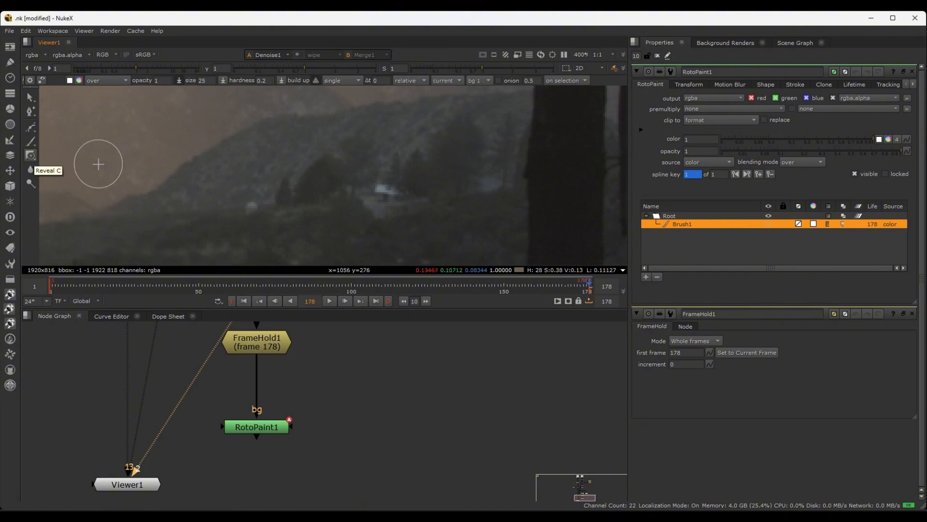
{"action": "key", "text": "c"}
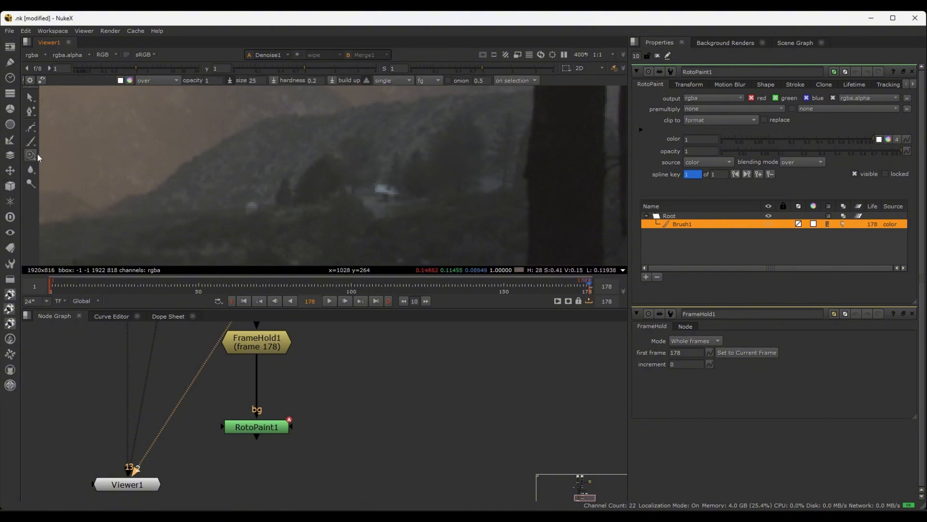
Sample the bright house as the clone source and try painting clone strokes on the hillside above it
{"action": "middle_click_drag", "start_coordinate": [434, 190], "coordinate": [410, 191]}
{"action": "scroll", "coordinate": [398, 183], "scroll_direction": "down", "scroll_amount": 1}
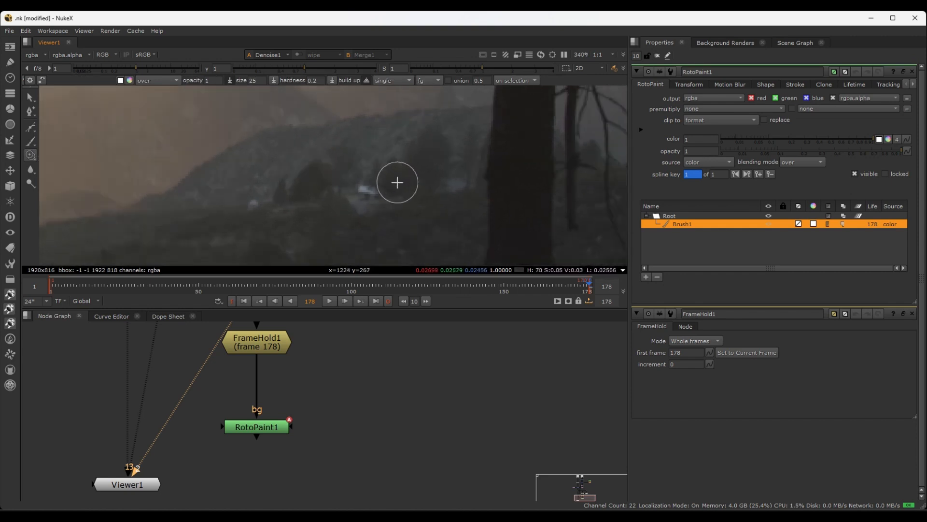
{"action": "scroll", "coordinate": [400, 197], "scroll_direction": "up", "scroll_amount": 2}
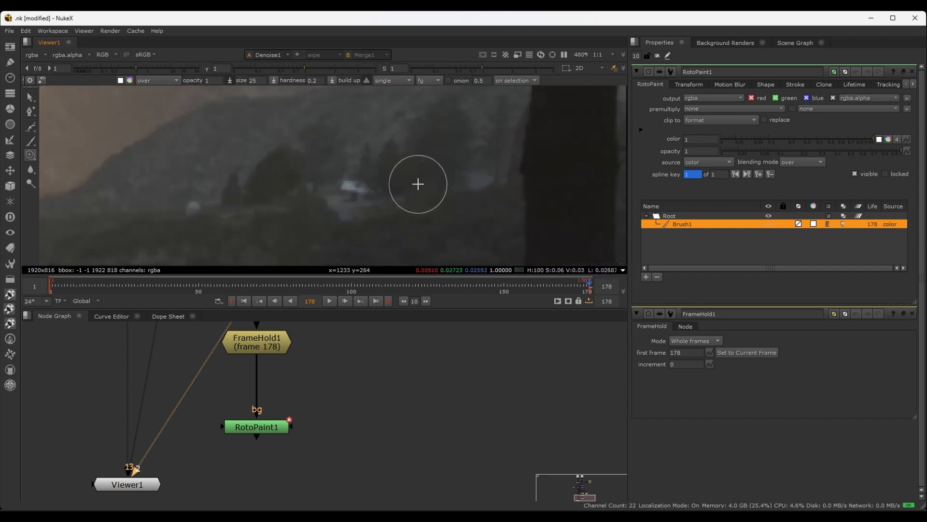
{"action": "scroll", "coordinate": [382, 192], "scroll_direction": "down", "scroll_amount": 2}
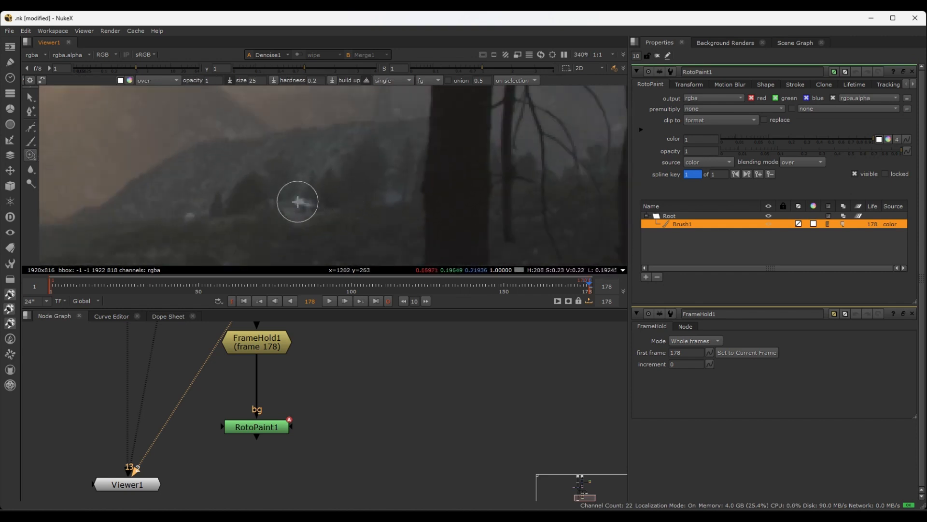
{"action": "scroll", "coordinate": [299, 200], "scroll_direction": "up", "scroll_amount": 2}
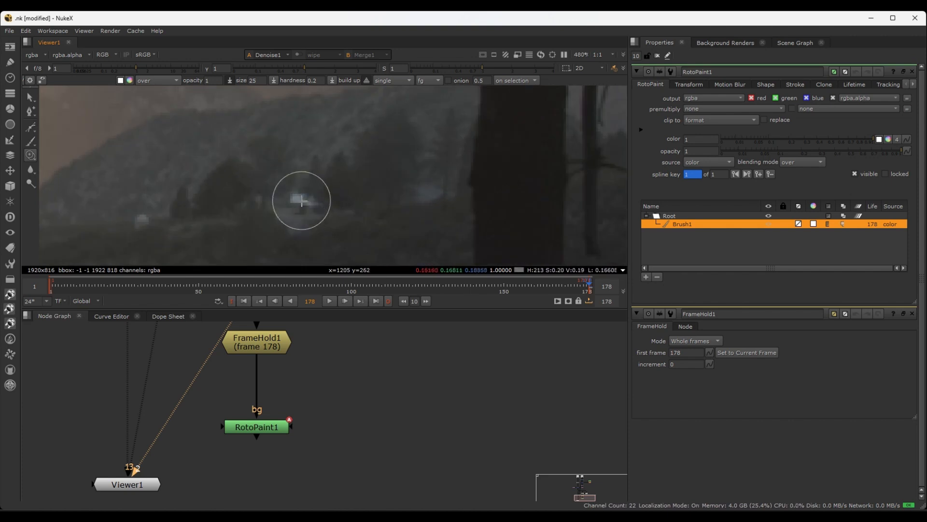
{"action": "left_click_drag", "start_coordinate": [323, 176], "coordinate": [395, 116], "text": "ctrl"}
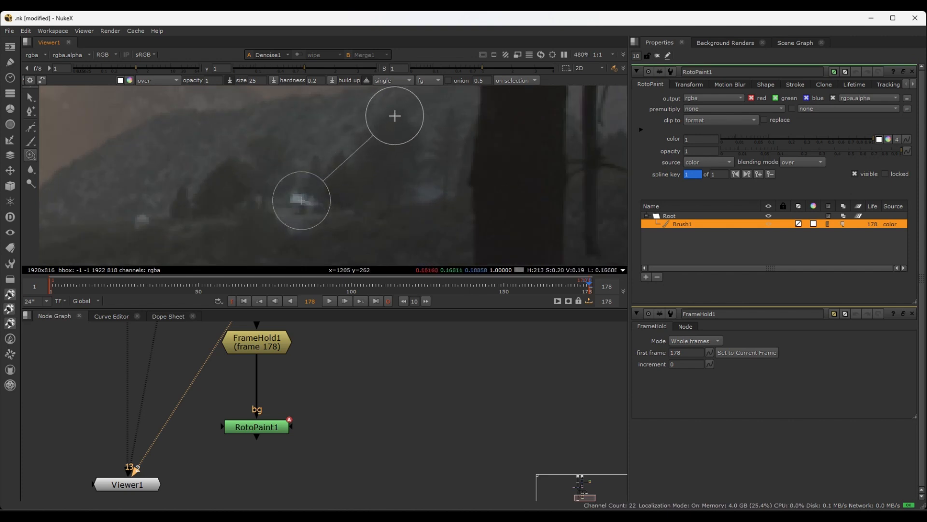
{"action": "scroll", "coordinate": [392, 117], "scroll_direction": "down", "scroll_amount": 2}
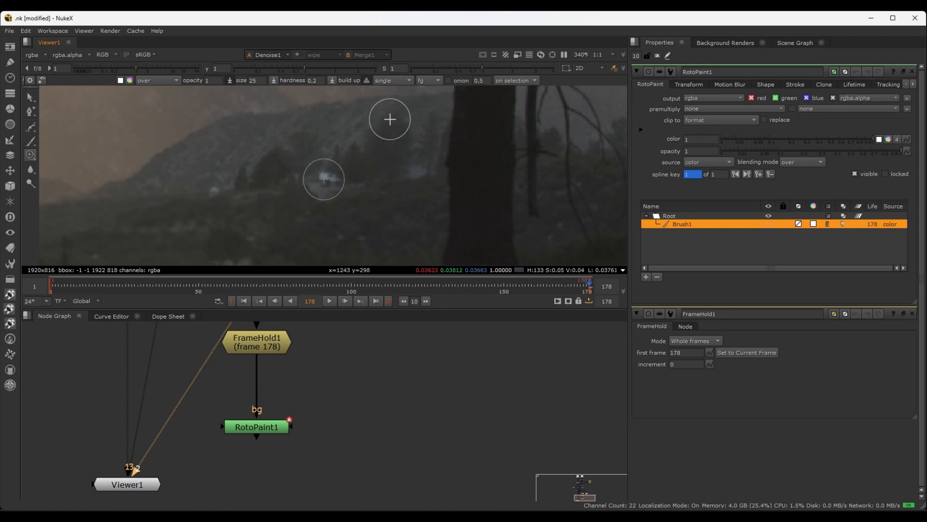
{"action": "mouse_move", "coordinate": [389, 119]}
{"action": "left_mouse_down"}
{"action": "mouse_move", "coordinate": [398, 129]}
{"action": "mouse_move", "coordinate": [402, 117]}
{"action": "left_mouse_up"}
{"action": "left_click_drag", "start_coordinate": [402, 117], "coordinate": [399, 116]}
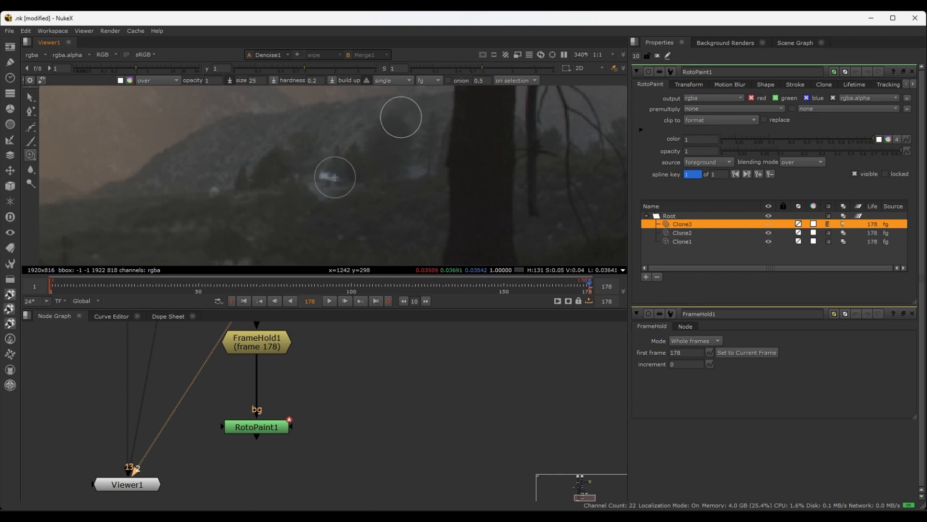
Connect the viewer's second input to RotoPaint1 to display its painted output
{"action": "left_click", "coordinate": [262, 428]}
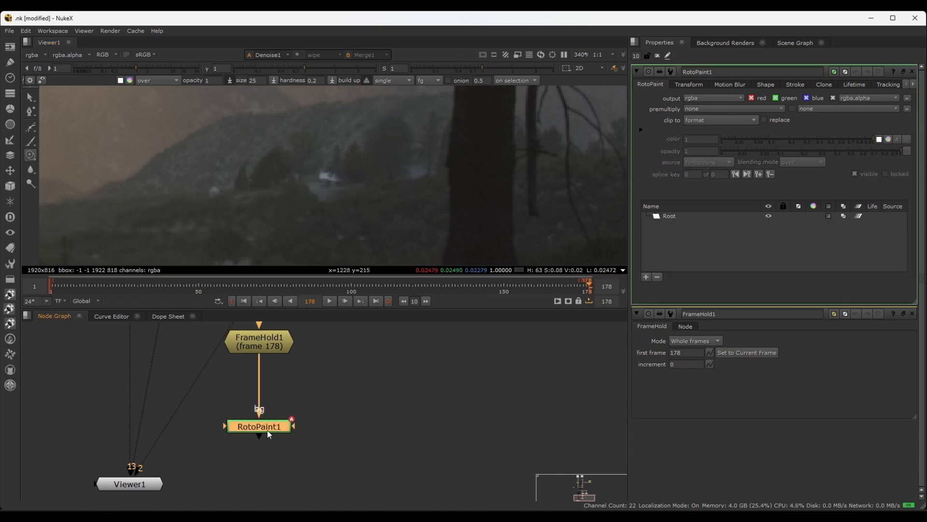
{"action": "key", "text": "2"}
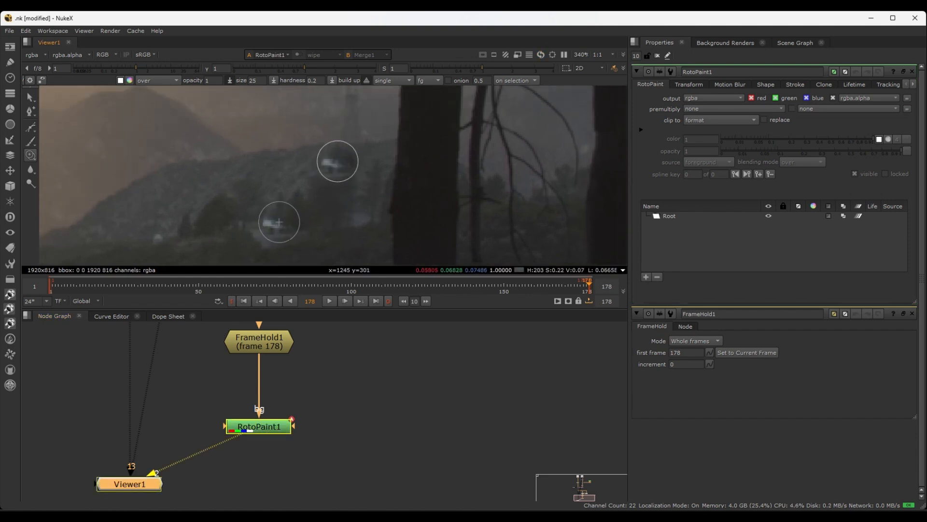
Clone the bright house onto the hillside with one stroke, and delete that stroke from the RotoPaint1 list
{"action": "left_click", "coordinate": [279, 222]}
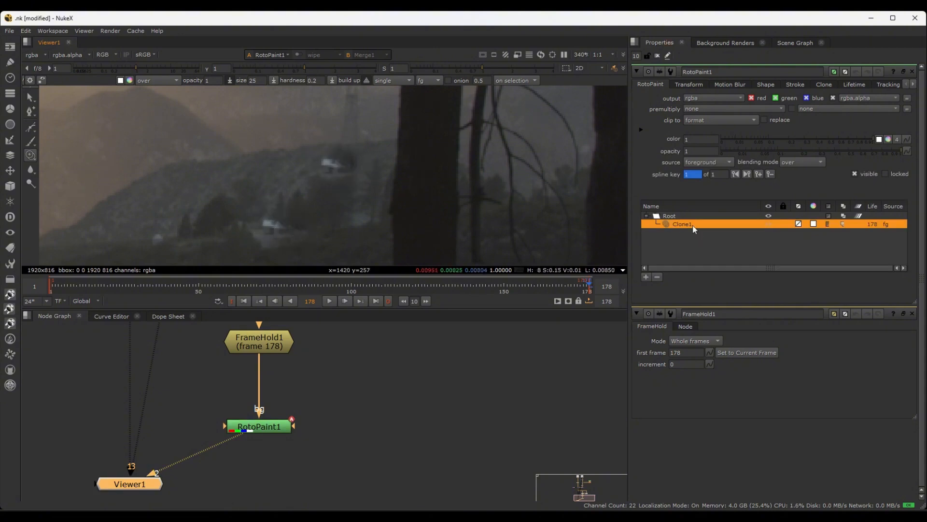
{"action": "left_click", "coordinate": [657, 277]}
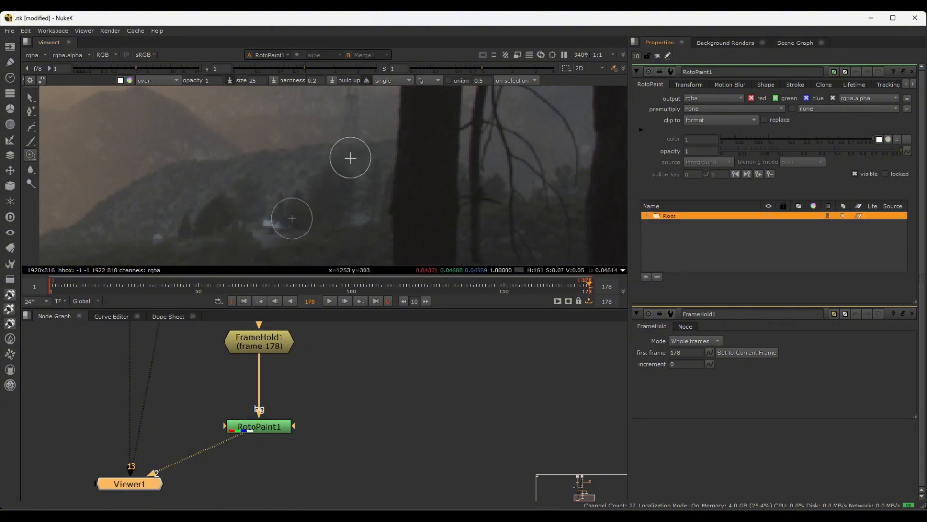
Sample the dark trees and ground beside the bright house and clone them over the house to paint it out
{"action": "scroll", "coordinate": [285, 227], "scroll_direction": "up", "scroll_amount": 3}
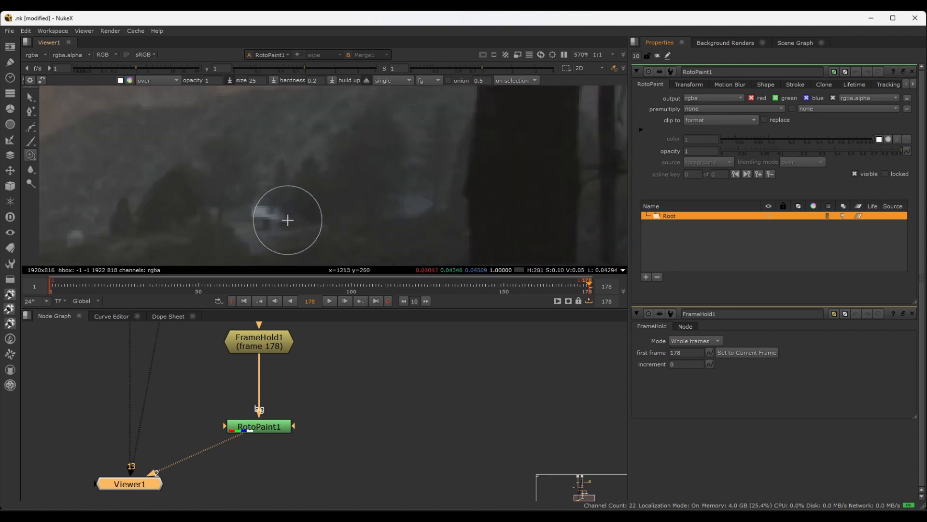
{"action": "middle_click_drag", "start_coordinate": [331, 208], "coordinate": [364, 159]}
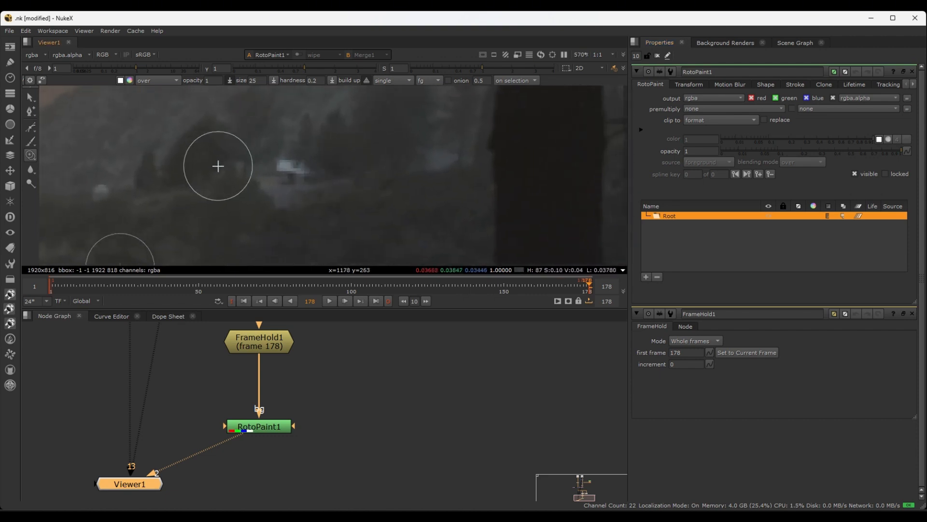
{"action": "left_click_drag", "start_coordinate": [203, 178], "coordinate": [287, 112], "text": "ctrl"}
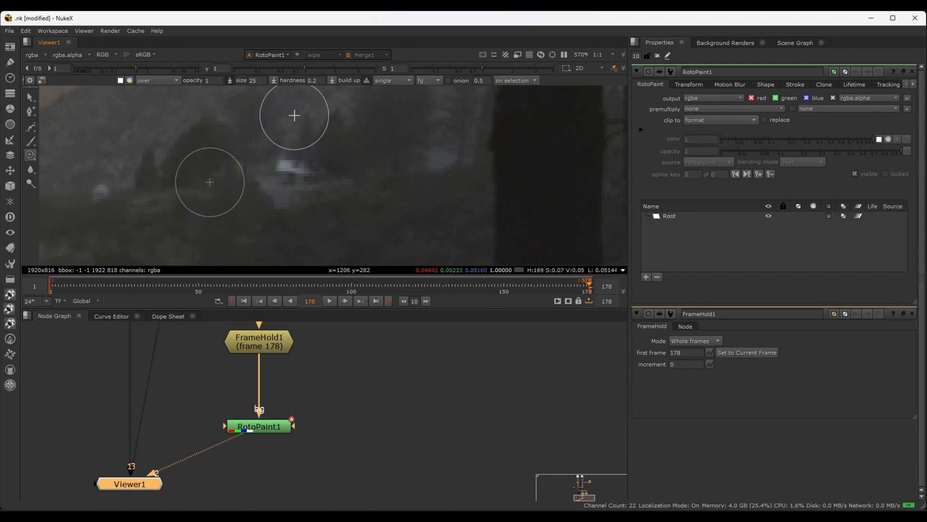
{"action": "mouse_move", "coordinate": [294, 119]}
{"action": "left_mouse_down", "text": "ctrl"}
{"action": "mouse_move", "coordinate": [291, 175]}
{"action": "mouse_move", "coordinate": [300, 174]}
{"action": "mouse_move", "coordinate": [278, 166]}
{"action": "mouse_move", "coordinate": [318, 166]}
{"action": "mouse_move", "coordinate": [296, 176]}
{"action": "left_mouse_up", "text": "ctrl"}
{"action": "scroll", "coordinate": [364, 172], "scroll_direction": "down", "scroll_amount": 3}
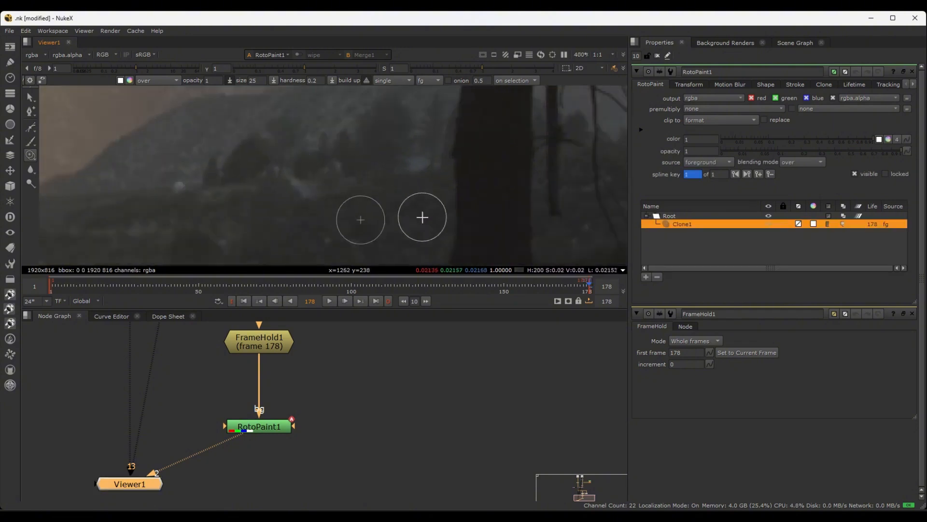
Clone dark meadow and tree texture over the remaining light house patches on the hillside beside the large tree trunk
{"action": "scroll", "coordinate": [399, 224], "scroll_direction": "up", "scroll_amount": 3}
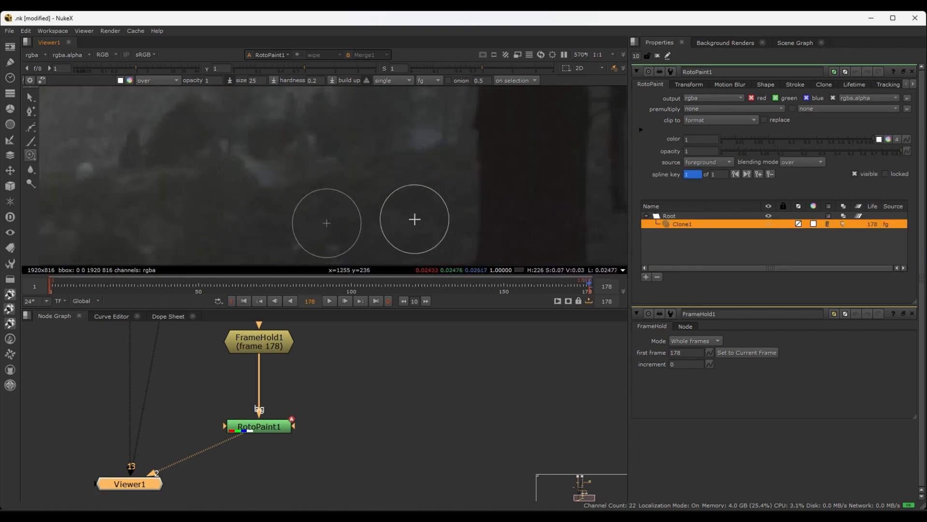
{"action": "scroll", "coordinate": [420, 217], "scroll_direction": "down", "scroll_amount": 3}
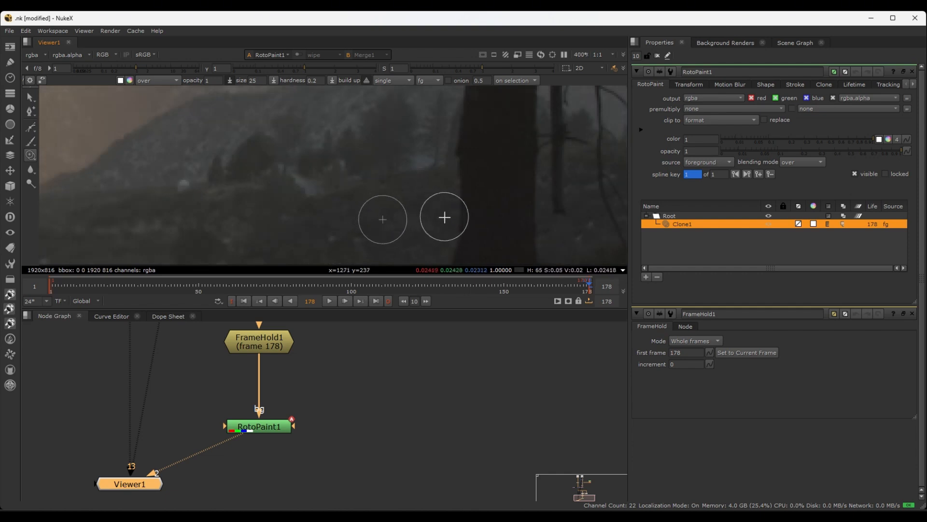
{"action": "mouse_move", "coordinate": [445, 221]}
{"action": "left_mouse_down", "text": "ctrl"}
{"action": "mouse_move", "coordinate": [439, 206]}
{"action": "mouse_move", "coordinate": [340, 187]}
{"action": "mouse_move", "coordinate": [397, 215]}
{"action": "left_mouse_up", "text": "ctrl"}
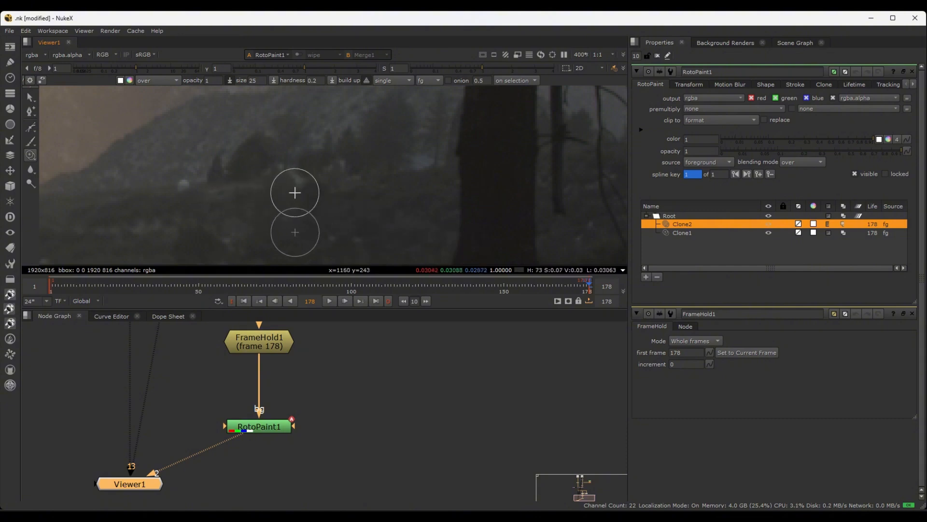
{"action": "mouse_move", "coordinate": [295, 189]}
{"action": "left_mouse_down"}
{"action": "mouse_move", "coordinate": [312, 190]}
{"action": "mouse_move", "coordinate": [288, 188]}
{"action": "mouse_move", "coordinate": [338, 191]}
{"action": "left_mouse_up"}
{"action": "scroll", "coordinate": [416, 199], "scroll_direction": "up", "scroll_amount": 1}
{"action": "mouse_move", "coordinate": [333, 181]}
{"action": "middle_mouse_down"}
{"action": "mouse_move", "coordinate": [377, 187]}
{"action": "mouse_move", "coordinate": [402, 173]}
{"action": "middle_mouse_up"}
{"action": "mouse_move", "coordinate": [432, 144]}
{"action": "left_mouse_down", "text": "ctrl"}
{"action": "mouse_move", "coordinate": [250, 151]}
{"action": "mouse_move", "coordinate": [257, 151]}
{"action": "mouse_move", "coordinate": [237, 201]}
{"action": "left_mouse_up", "text": "ctrl"}
{"action": "mouse_move", "coordinate": [258, 163]}
{"action": "left_mouse_down"}
{"action": "mouse_move", "coordinate": [241, 174]}
{"action": "mouse_move", "coordinate": [272, 180]}
{"action": "left_mouse_up"}
{"action": "scroll", "coordinate": [271, 180], "scroll_direction": "down", "scroll_amount": 5}
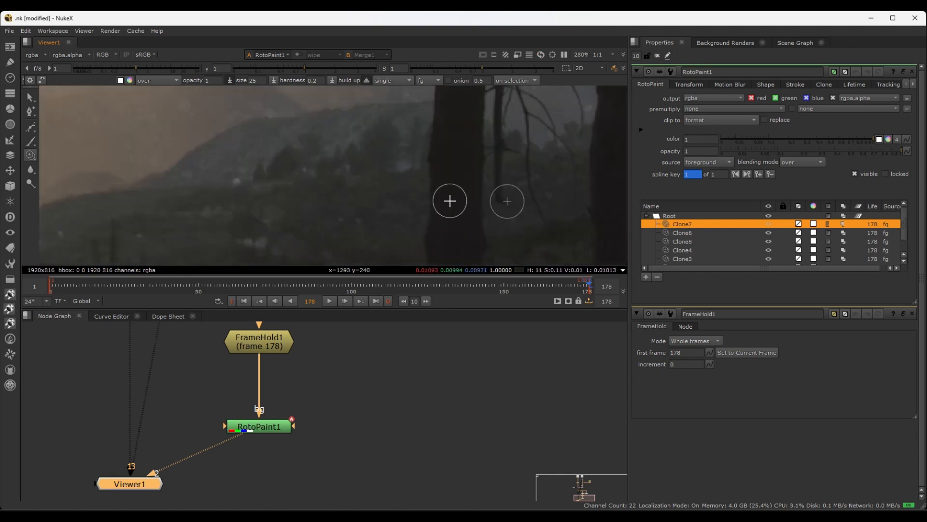
Reduce the clone brush size to about 15.7 and clone over the small white spot on the far edge of the meadow
{"action": "scroll", "coordinate": [398, 215], "scroll_direction": "up", "scroll_amount": 4}
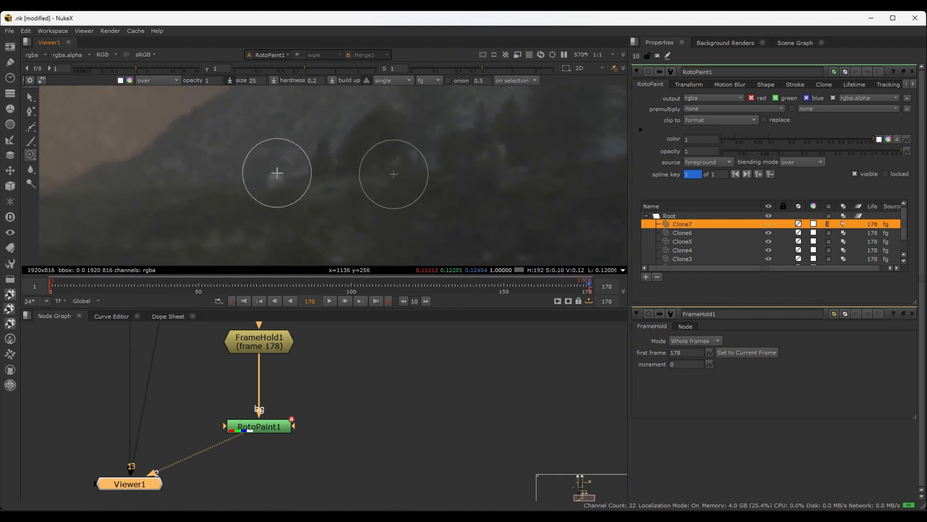
{"action": "left_click_drag", "start_coordinate": [272, 178], "coordinate": [270, 185], "text": "shift"}
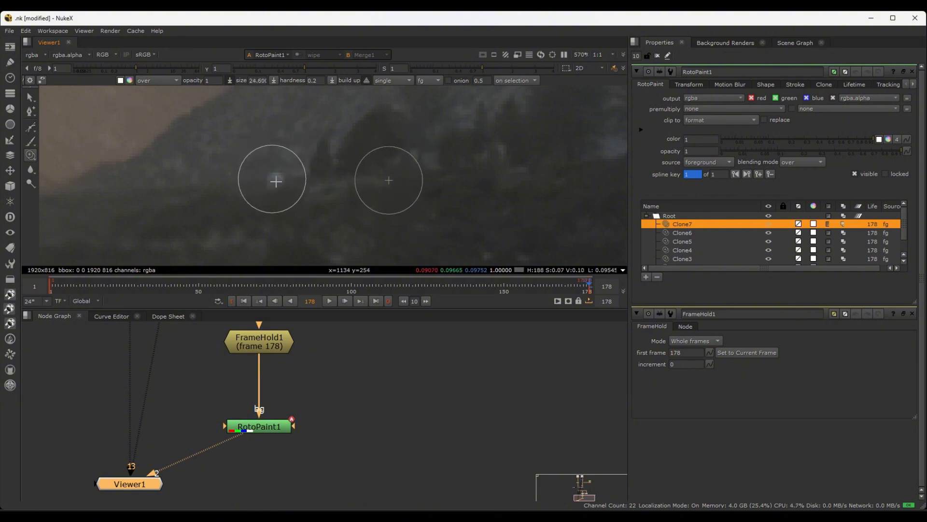
{"action": "left_click_drag", "start_coordinate": [279, 197], "coordinate": [284, 196], "text": "shift"}
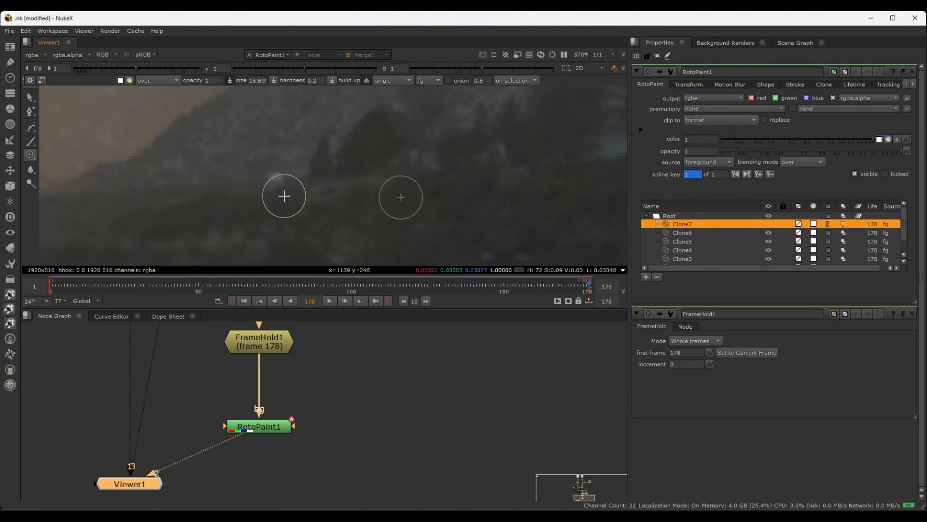
{"action": "left_click_drag", "start_coordinate": [102, 180], "coordinate": [273, 180], "text": "ctrl"}
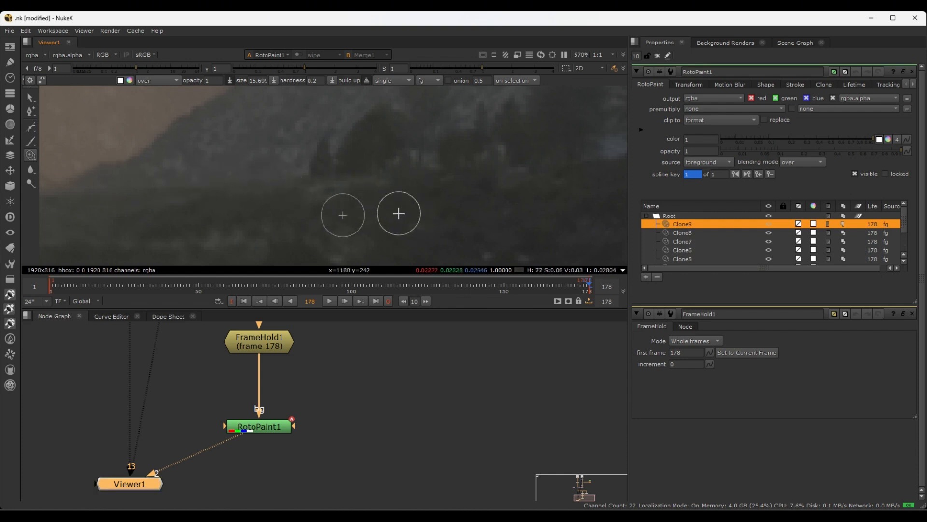
{"action": "scroll", "coordinate": [437, 226], "scroll_direction": "down", "scroll_amount": 4}
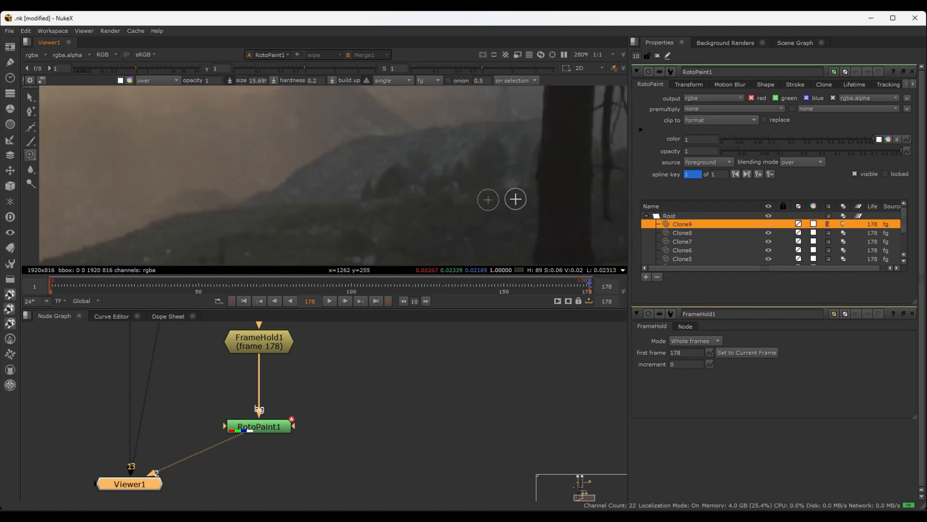
Clone hazy mountain texture over the marks on the slope above the ridge, beside the edge of the tree trunk
{"action": "key", "text": "Left"}
{"action": "key", "text": "Left"}
{"action": "key", "text": "Left"}
{"action": "key", "text": "Left"}
{"action": "key", "text": "Left"}
{"action": "key", "text": "Left"}
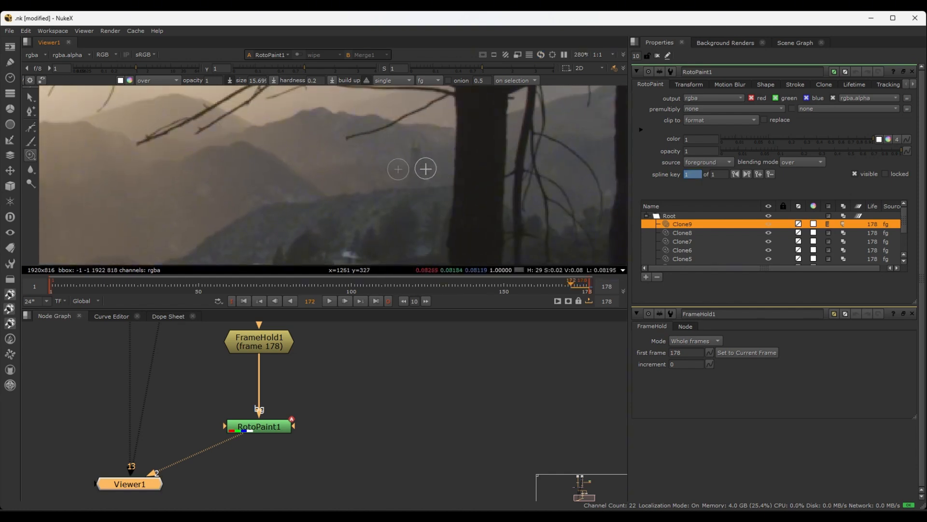
{"action": "scroll", "coordinate": [435, 178], "scroll_direction": "up", "scroll_amount": 5}
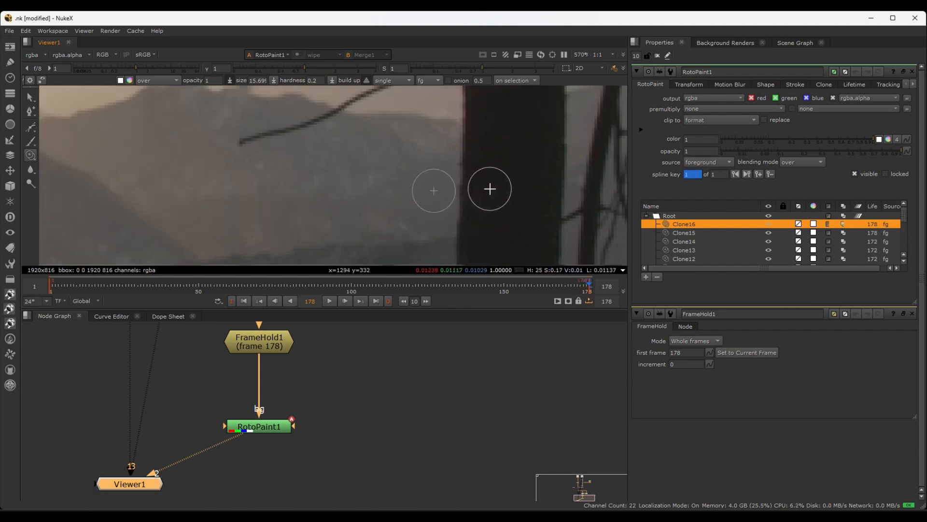
{"action": "scroll", "coordinate": [357, 214], "scroll_direction": "down", "scroll_amount": 2}
{"action": "scroll", "coordinate": [408, 208], "scroll_direction": "up", "scroll_amount": 3}
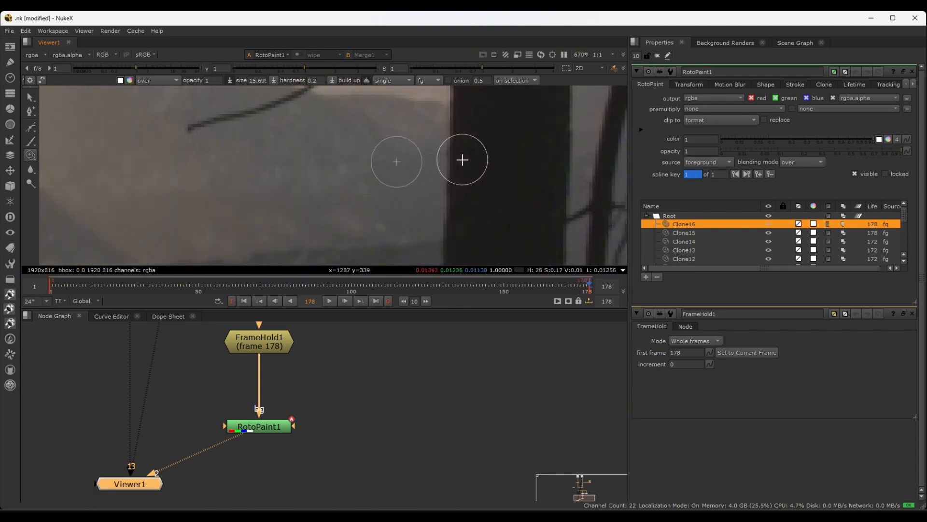
{"action": "left_click_drag", "start_coordinate": [473, 182], "coordinate": [348, 190], "text": "ctrl"}
{"action": "left_click", "coordinate": [344, 188]}
{"action": "left_click", "coordinate": [340, 187]}
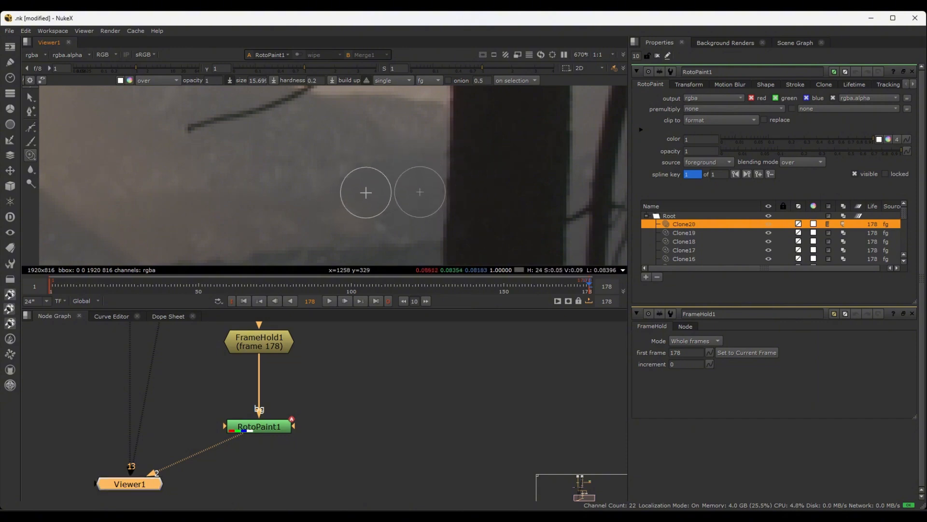
Clone texture along the dark ridge line beside the tree trunk to clean up its edge
{"action": "mouse_move", "coordinate": [356, 221]}
{"action": "left_mouse_down"}
{"action": "mouse_move", "coordinate": [341, 225]}
{"action": "mouse_move", "coordinate": [337, 244]}
{"action": "left_mouse_up"}
{"action": "left_click", "coordinate": [343, 225]}
{"action": "scroll", "coordinate": [355, 239], "scroll_direction": "down", "scroll_amount": 1}
{"action": "left_click", "coordinate": [343, 247]}
{"action": "scroll", "coordinate": [362, 284], "scroll_direction": "up", "scroll_amount": 1}
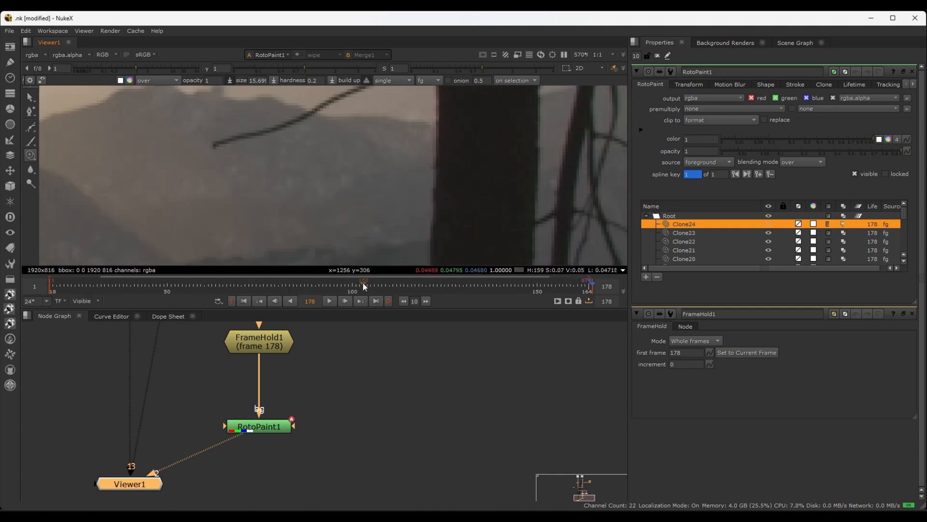
{"action": "scroll", "coordinate": [363, 244], "scroll_direction": "up", "scroll_amount": 5}
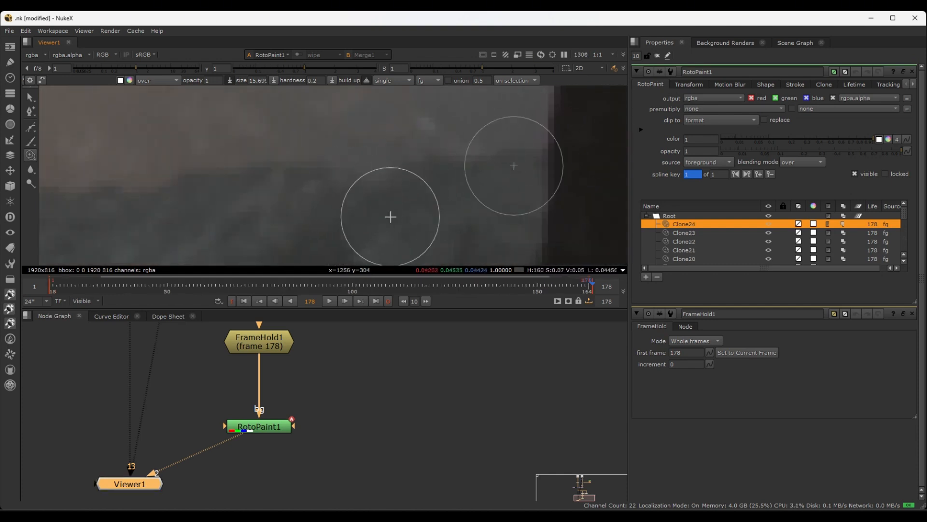
{"action": "scroll", "coordinate": [373, 192], "scroll_direction": "down", "scroll_amount": 6}
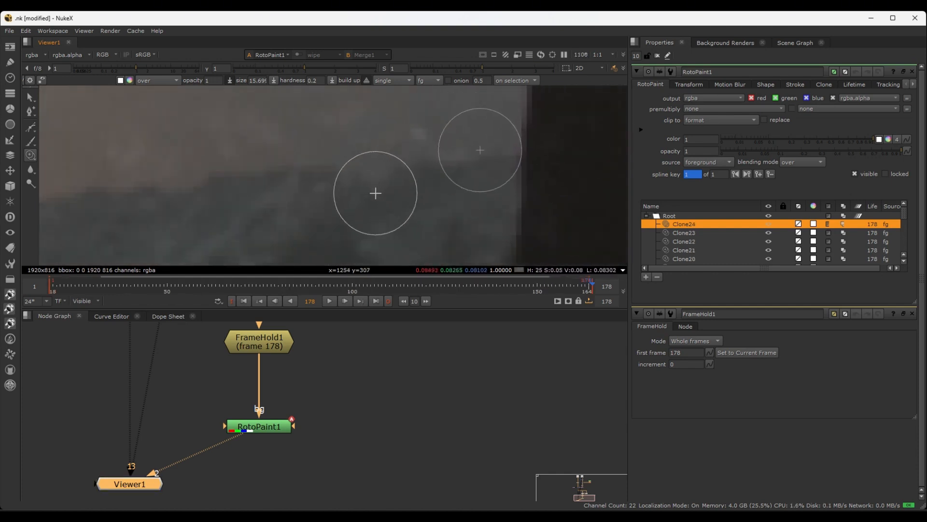
{"action": "scroll", "coordinate": [369, 195], "scroll_direction": "up", "scroll_amount": 2}
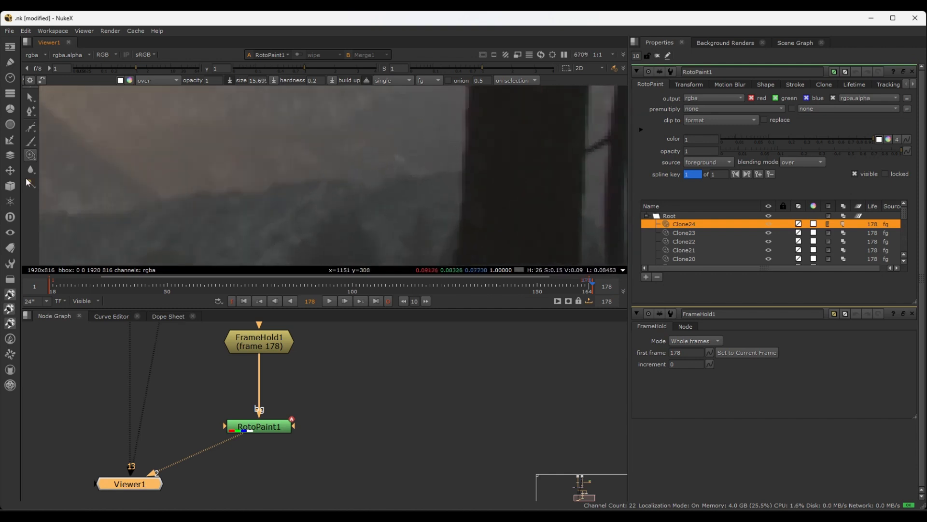
Switch to the Reveal tool, try a stroke over the ridge from source bg 1, and undo that stroke
{"action": "left_click_drag", "start_coordinate": [33, 155], "coordinate": [62, 163]}
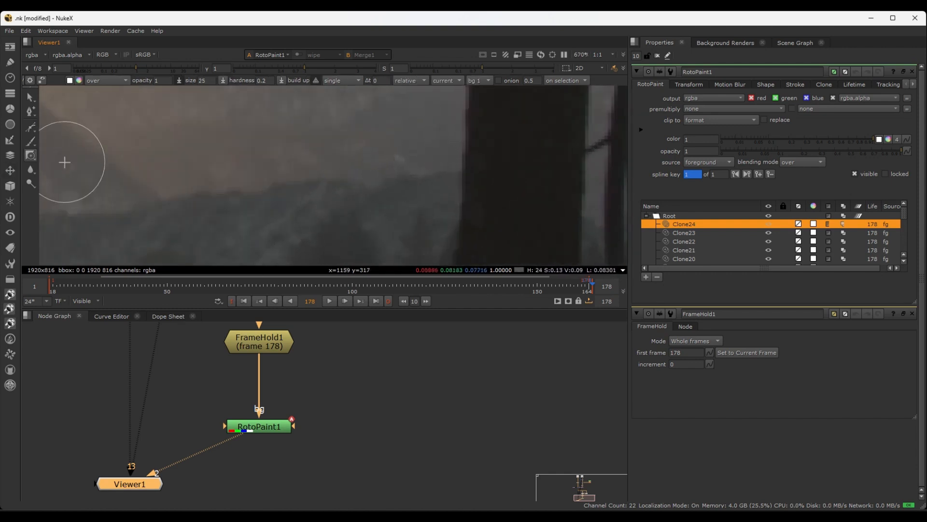
{"action": "mouse_move", "coordinate": [363, 183]}
{"action": "left_mouse_down"}
{"action": "mouse_move", "coordinate": [372, 183]}
{"action": "mouse_move", "coordinate": [348, 182]}
{"action": "mouse_move", "coordinate": [386, 182]}
{"action": "left_mouse_up"}
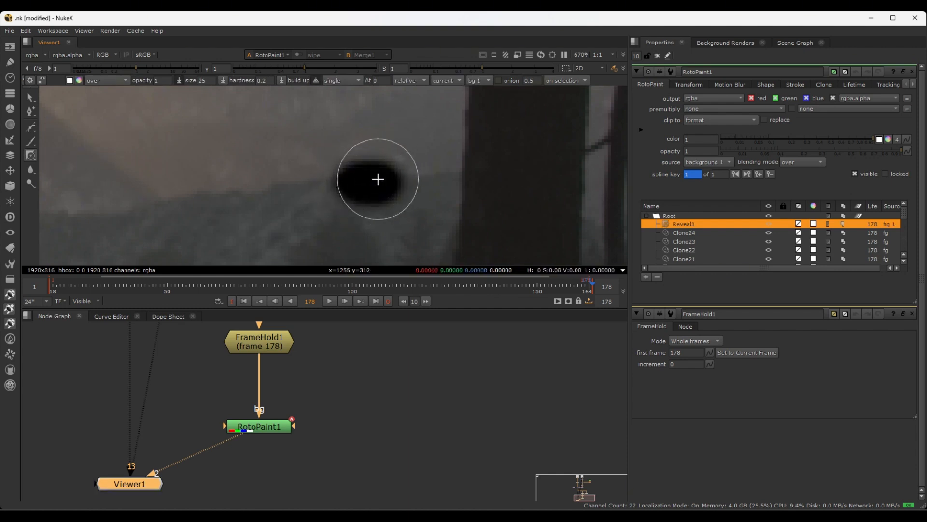
{"action": "key", "text": "ctrl+z"}
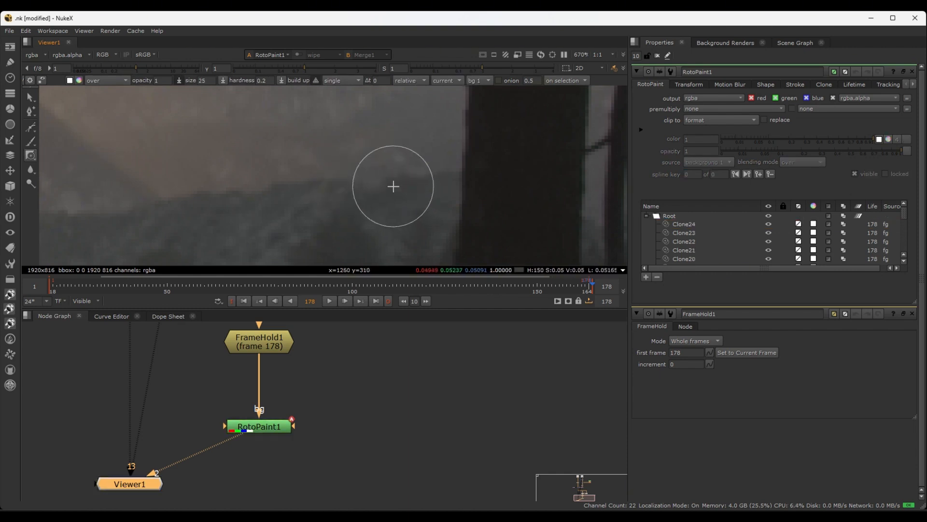
Set the Reveal tool's paint source to bg
{"action": "left_click", "coordinate": [487, 81]}
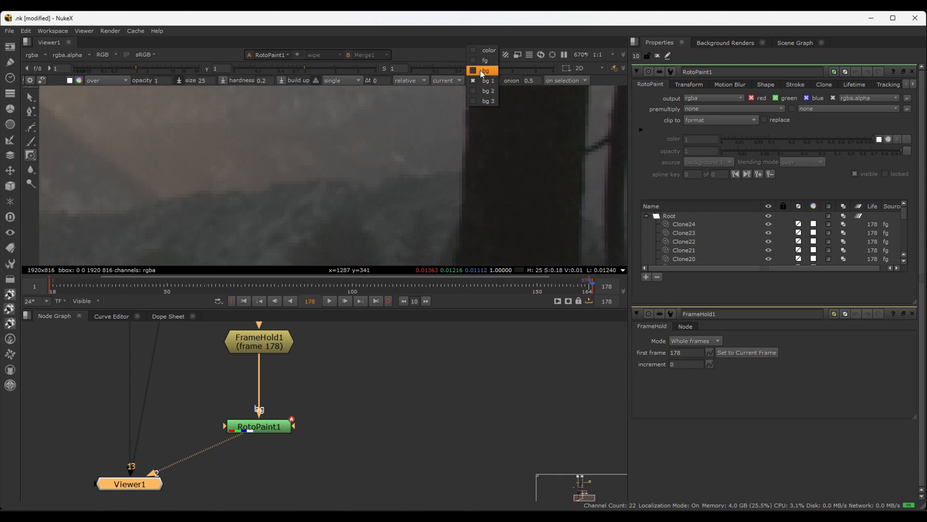
{"action": "left_click", "coordinate": [483, 71]}
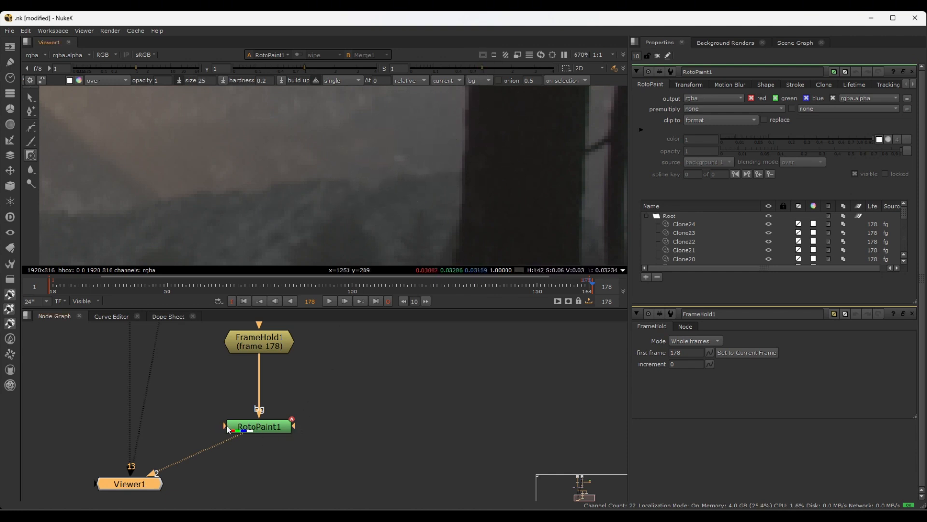
{"action": "left_click_drag", "start_coordinate": [227, 427], "coordinate": [367, 352]}
{"action": "left_click_drag", "start_coordinate": [347, 397], "coordinate": [354, 421]}
{"action": "left_click_drag", "start_coordinate": [352, 367], "coordinate": [338, 399]}
{"action": "left_click", "coordinate": [201, 398]}
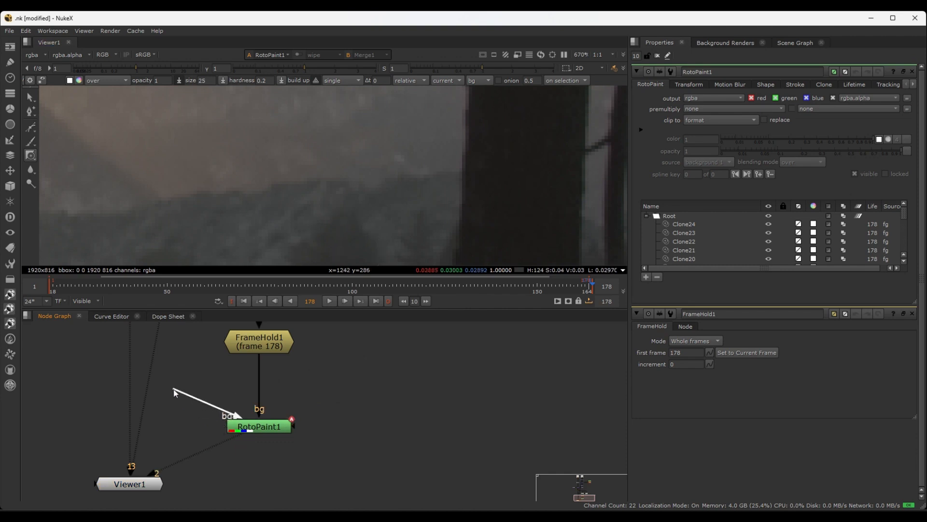
{"action": "left_click_drag", "start_coordinate": [173, 391], "coordinate": [261, 377]}
{"action": "left_click_drag", "start_coordinate": [349, 358], "coordinate": [181, 389]}
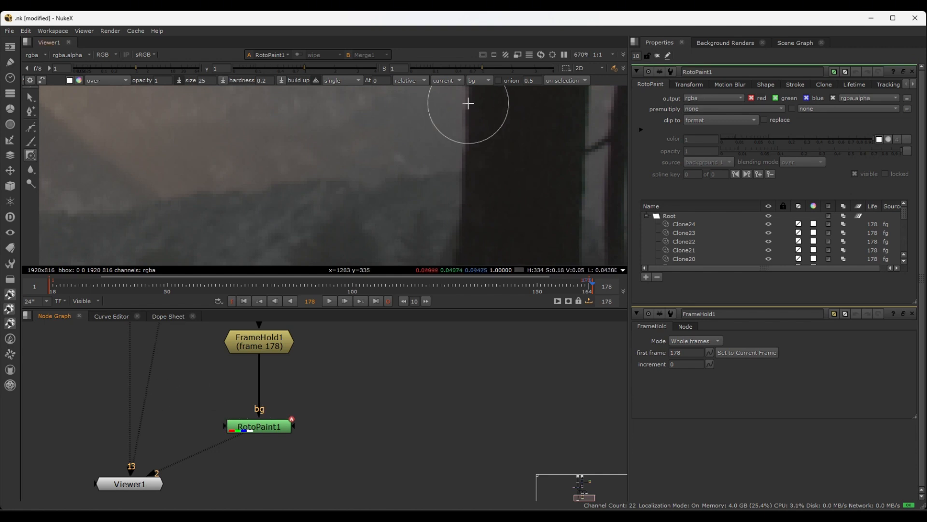
{"action": "left_click", "coordinate": [482, 81]}
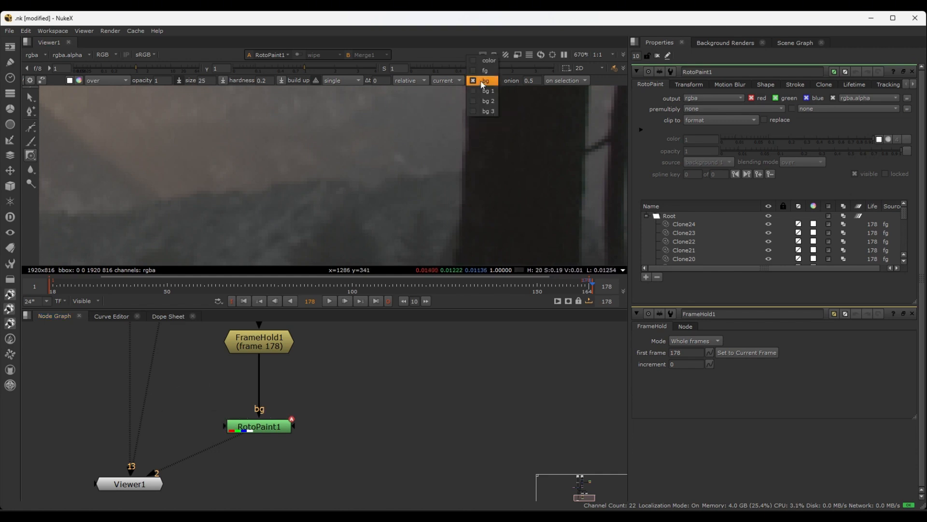
{"action": "left_click", "coordinate": [341, 396]}
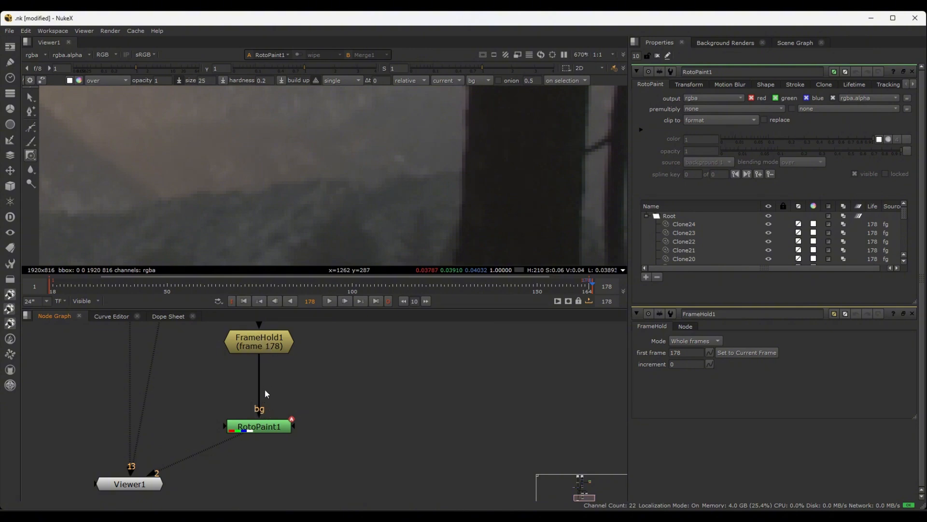
Paint a short Reveal stroke over the ridge beside the trunk to bring back the original bg image there
{"action": "left_click_drag", "start_coordinate": [382, 183], "coordinate": [378, 183]}
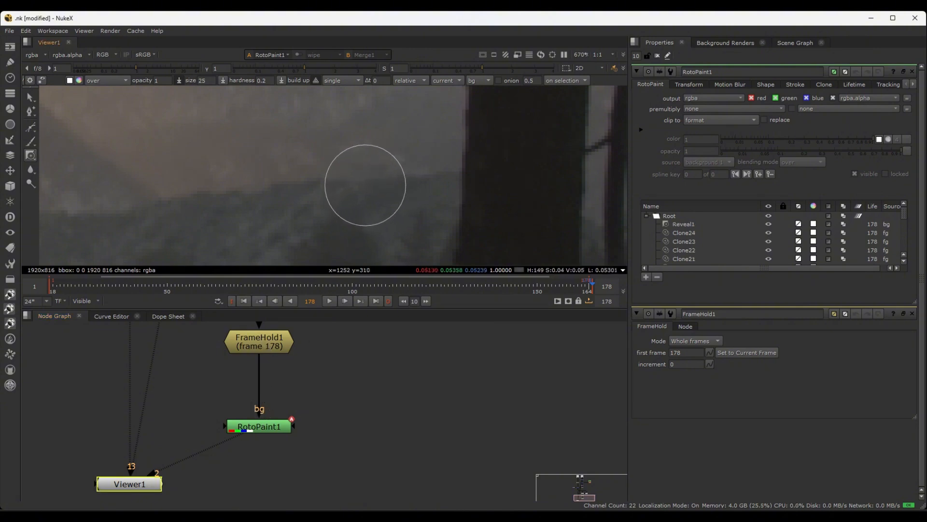
{"action": "scroll", "coordinate": [429, 203], "scroll_direction": "down", "scroll_amount": 3}
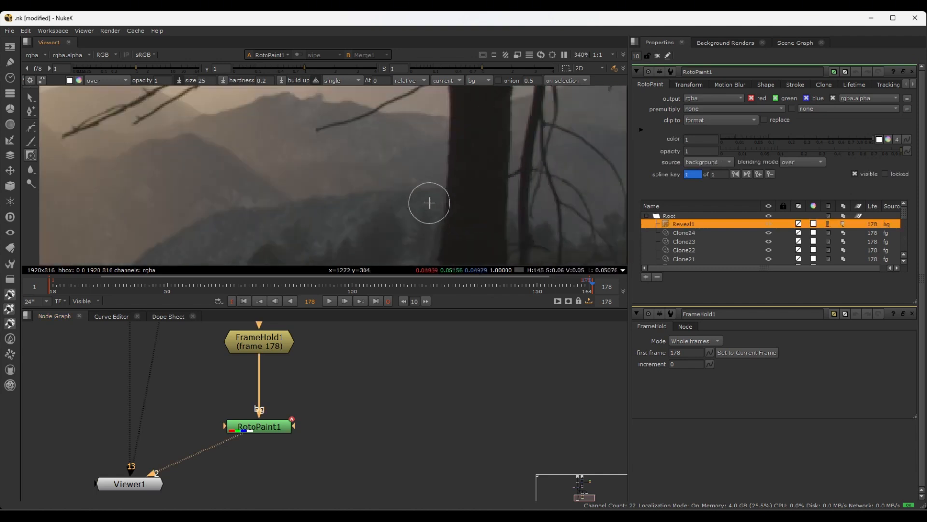
{"action": "scroll", "coordinate": [470, 192], "scroll_direction": "up", "scroll_amount": 3}
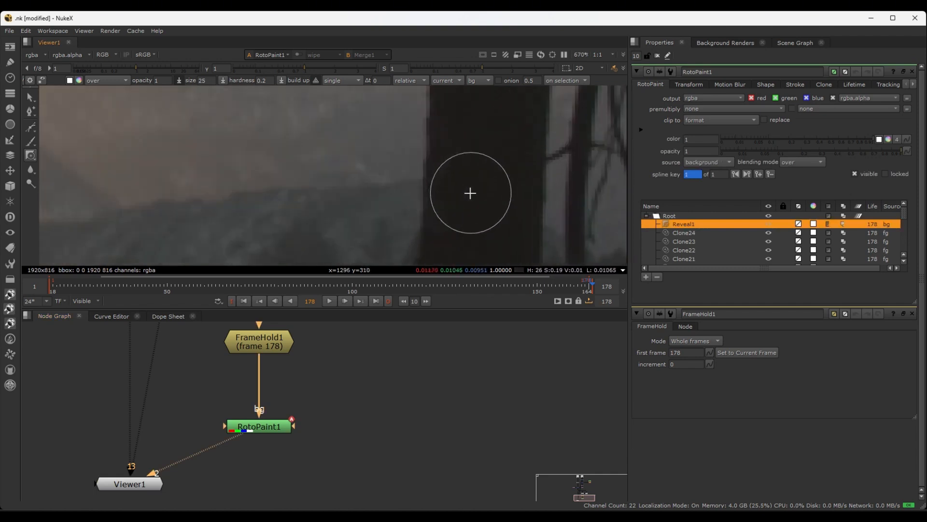
Switch back to the Clone tool and clone hazy slope texture along the upper edge of the ridge beside the trunk
{"action": "right_click", "coordinate": [31, 157]}
{"action": "left_click", "coordinate": [56, 155]}
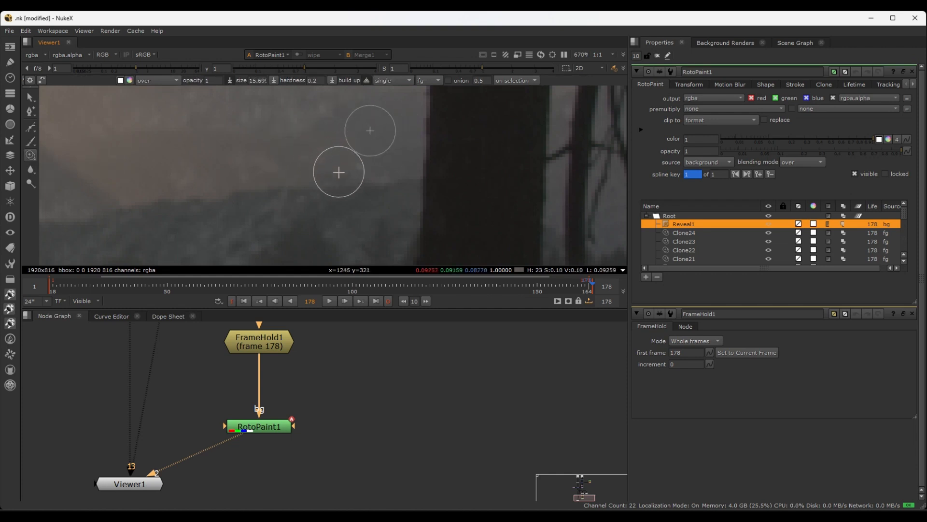
{"action": "left_click_drag", "start_coordinate": [334, 174], "coordinate": [355, 174]}
{"action": "left_click", "coordinate": [362, 174]}
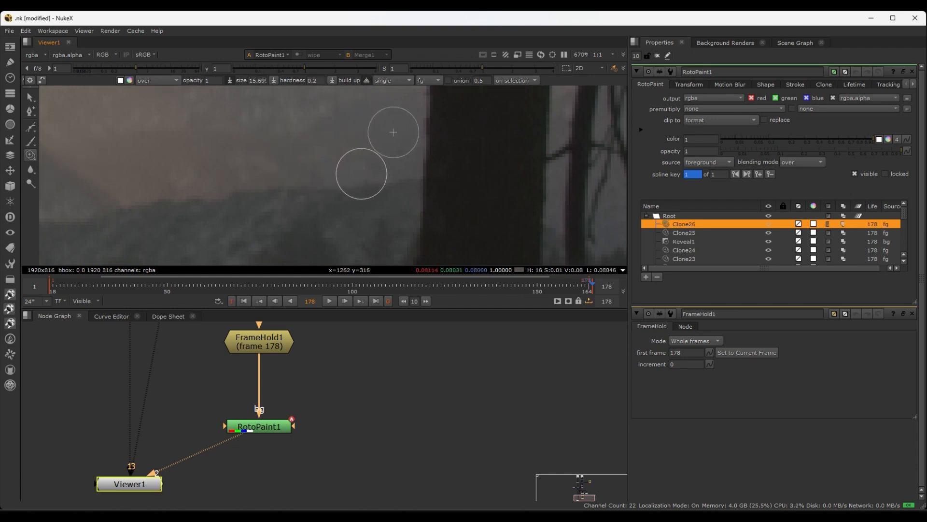
{"action": "left_click_drag", "start_coordinate": [271, 172], "coordinate": [342, 168], "text": "ctrl"}
{"action": "left_click_drag", "start_coordinate": [342, 168], "coordinate": [359, 168]}
{"action": "left_click", "coordinate": [323, 166]}
View the cleaned hillside in the wider frame and scrub back to frames 164 and 162 to compare
{"action": "scroll", "coordinate": [363, 184], "scroll_direction": "down", "scroll_amount": 10}
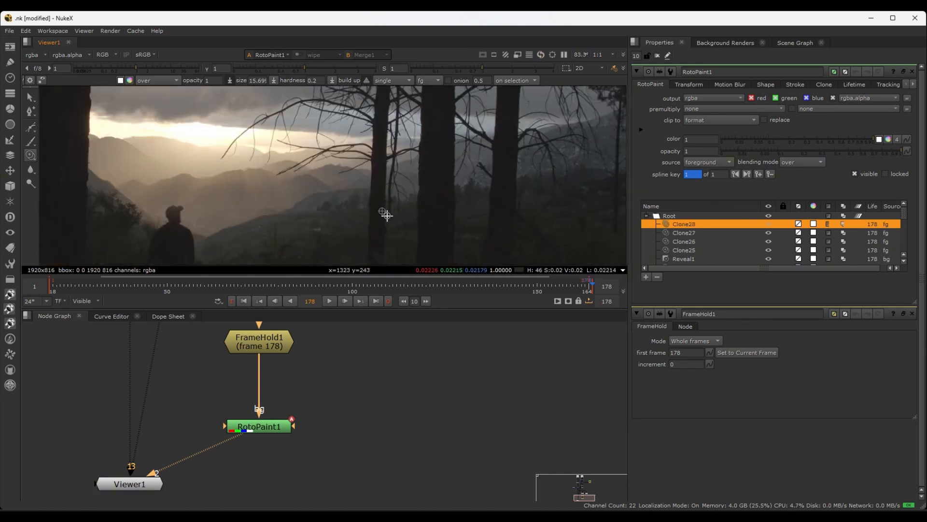
{"action": "scroll", "coordinate": [395, 213], "scroll_direction": "up", "scroll_amount": 4}
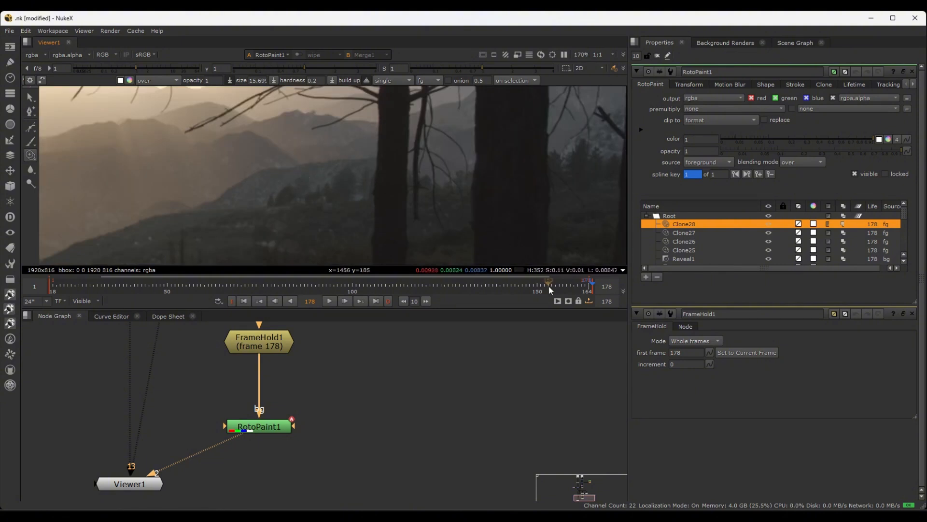
{"action": "left_click", "coordinate": [589, 288]}
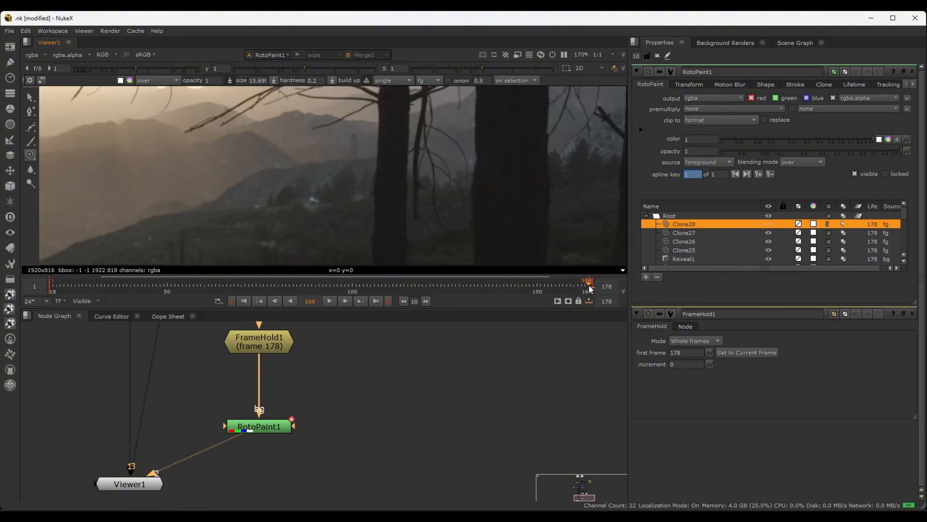
{"action": "left_click_drag", "start_coordinate": [580, 289], "coordinate": [582, 288]}
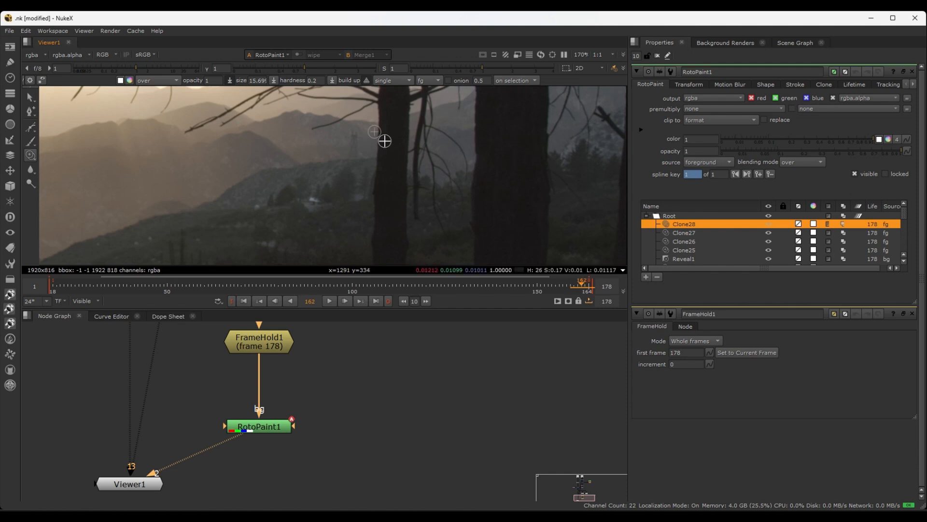
Select every Clone and Reveal stroke in RotoPaint1 and set their lifetime to all frames
{"action": "left_click", "coordinate": [588, 288]}
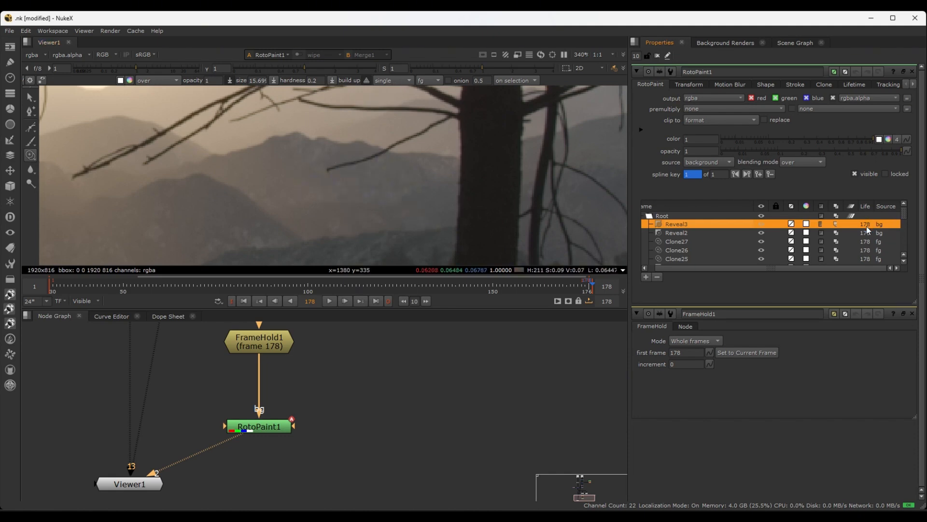
{"action": "scroll", "coordinate": [870, 244], "scroll_direction": "down", "scroll_amount": 3}
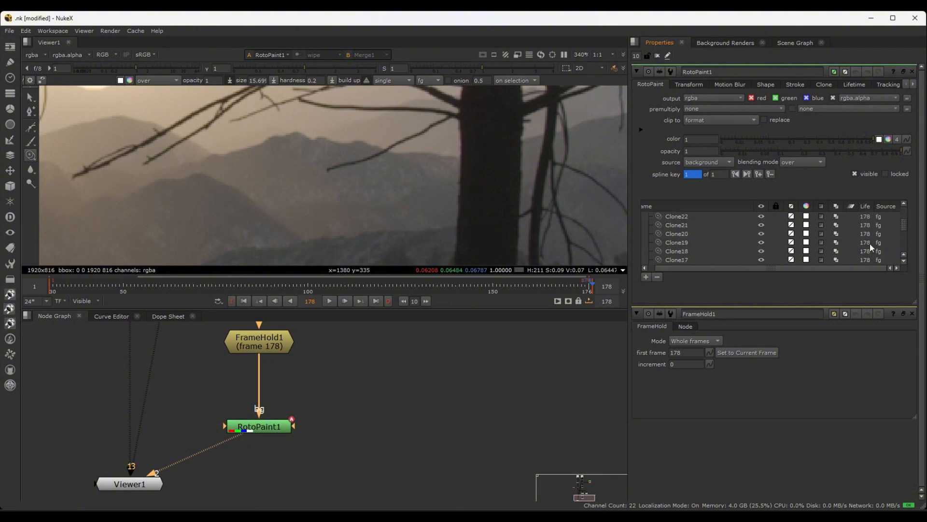
{"action": "scroll", "coordinate": [870, 244], "scroll_direction": "up", "scroll_amount": 3}
{"action": "scroll", "coordinate": [685, 233], "scroll_direction": "down", "scroll_amount": 8}
{"action": "left_click", "coordinate": [686, 259], "text": "shift"}
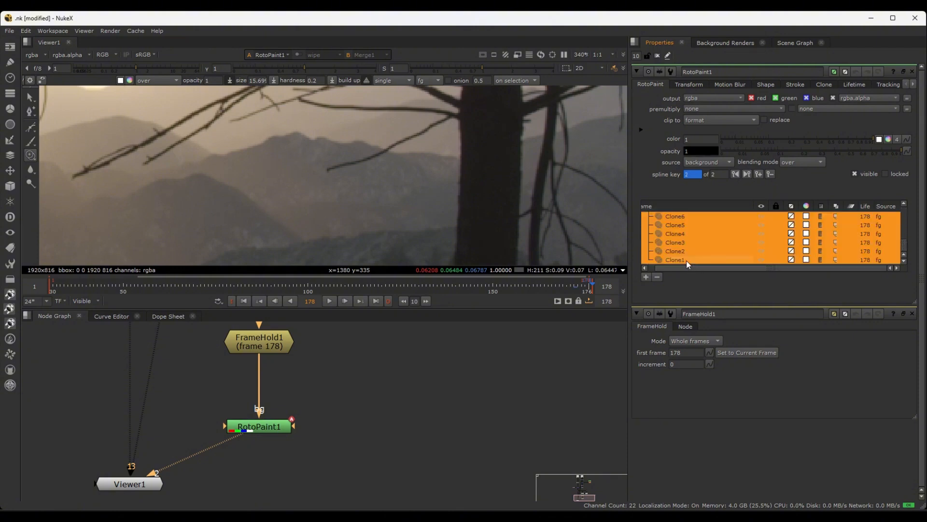
{"action": "left_click", "coordinate": [866, 218]}
{"action": "left_click", "coordinate": [865, 217]}
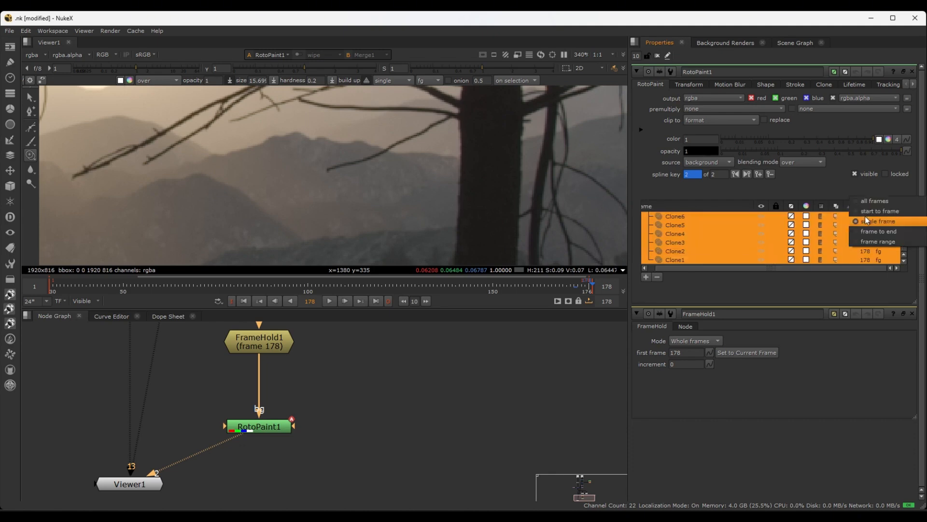
{"action": "left_click", "coordinate": [863, 203]}
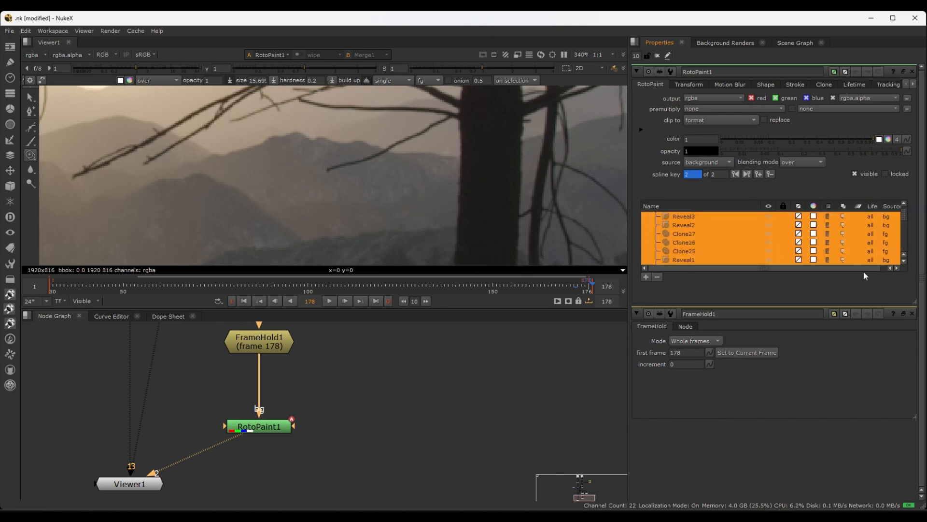
Review the stroke list and go back through earlier frames in a wider view to check the paint persists
{"action": "scroll", "coordinate": [864, 269], "scroll_direction": "down", "scroll_amount": 1}
{"action": "scroll", "coordinate": [870, 241], "scroll_direction": "down", "scroll_amount": 8}
{"action": "scroll", "coordinate": [866, 236], "scroll_direction": "up", "scroll_amount": 9}
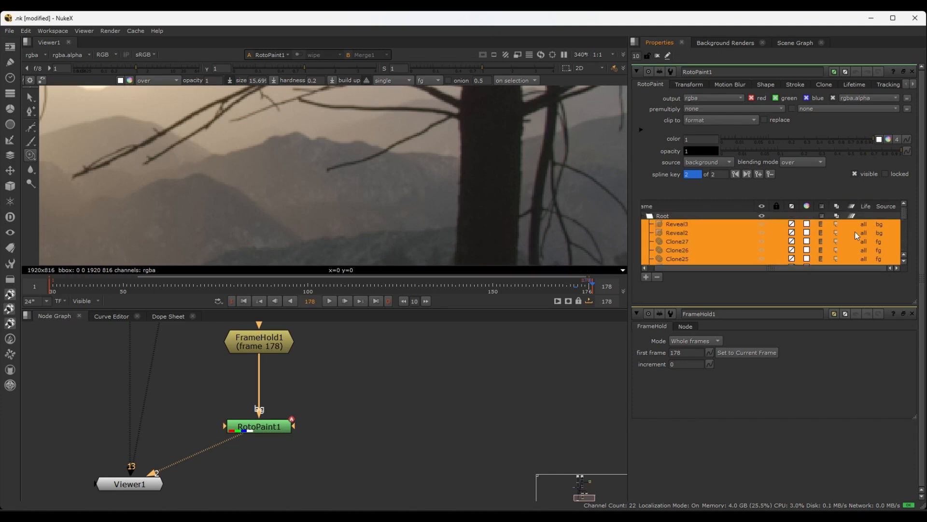
{"action": "key", "text": "Left"}
{"action": "key", "text": "Left"}
{"action": "key", "text": "Left"}
{"action": "key", "text": "Left"}
{"action": "key", "text": "Left"}
{"action": "key", "text": "Left"}
{"action": "key", "text": "Left"}
{"action": "key", "text": "Left"}
{"action": "key", "text": "Left"}
{"action": "key", "text": "Left"}
{"action": "key", "text": "Left"}
{"action": "key", "text": "Left"}
{"action": "key", "text": "Left"}
{"action": "key", "text": "Left"}
{"action": "key", "text": "Left"}
{"action": "key", "text": "Left"}
{"action": "key", "text": "Left"}
{"action": "key", "text": "Left"}
{"action": "key", "text": "Left"}
{"action": "key", "text": "Left"}
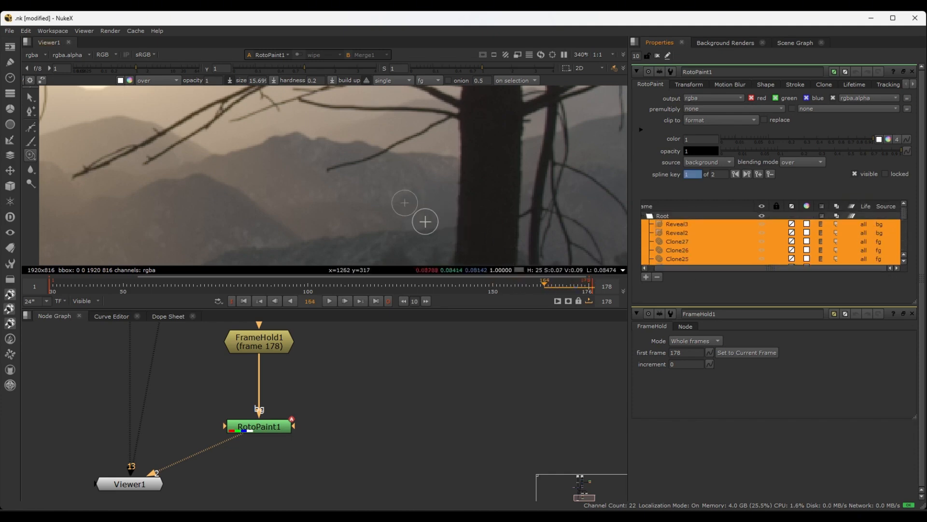
{"action": "scroll", "coordinate": [415, 222], "scroll_direction": "down", "scroll_amount": 6}
{"action": "key", "text": "Left"}
{"action": "key", "text": "Left"}
{"action": "key", "text": "Left"}
{"action": "key", "text": "Left"}
{"action": "key", "text": "Left"}
{"action": "key", "text": "Left"}
{"action": "key", "text": "Left"}
{"action": "key", "text": "Left"}
{"action": "key", "text": "Left"}
{"action": "key", "text": "Left"}
{"action": "key", "text": "Left"}
{"action": "key", "text": "Left"}
{"action": "key", "text": "Left"}
{"action": "key", "text": "Left"}
{"action": "key", "text": "Left"}
{"action": "key", "text": "Left"}
{"action": "key", "text": "Left"}
{"action": "key", "text": "Left"}
{"action": "key", "text": "Left"}
{"action": "key", "text": "Left"}
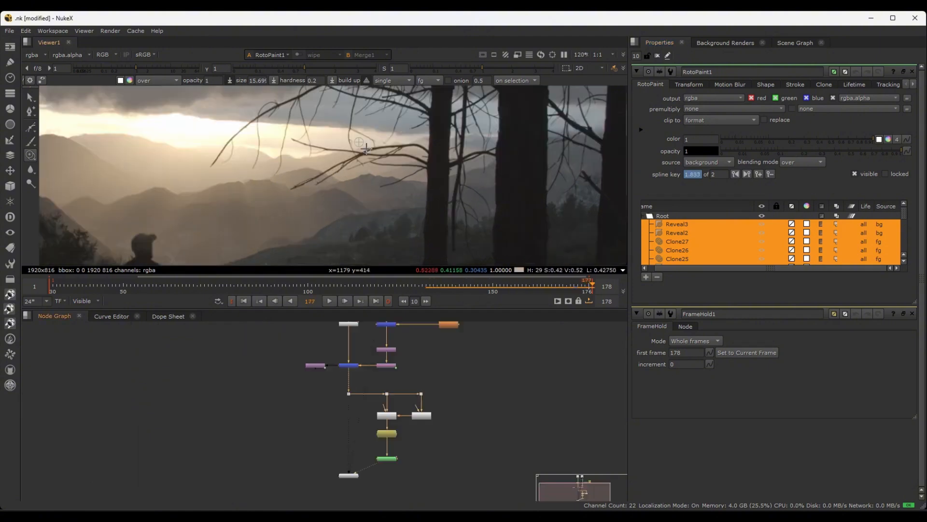
Move the Viewer1 node further down the node graph to make room below RotoPaint1
{"action": "scroll", "coordinate": [365, 148], "scroll_direction": "down", "scroll_amount": 2}
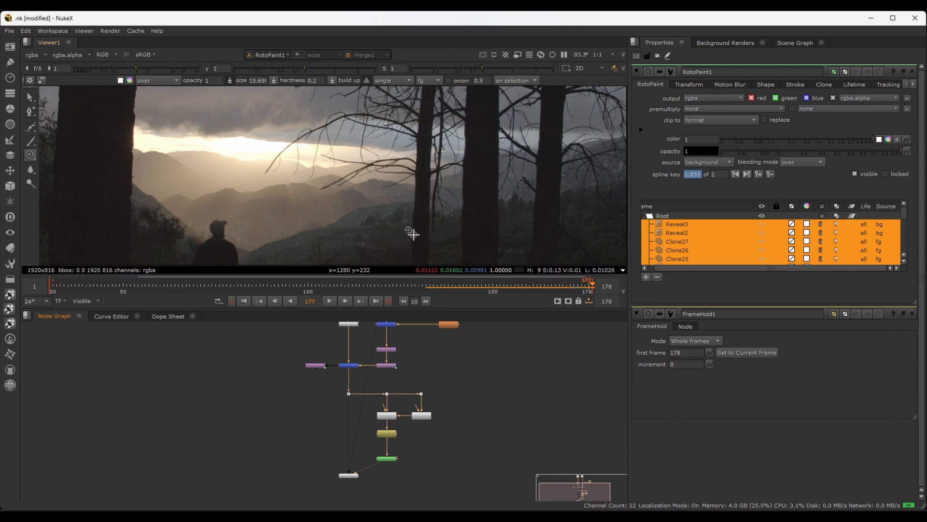
{"action": "scroll", "coordinate": [413, 377], "scroll_direction": "up", "scroll_amount": 4}
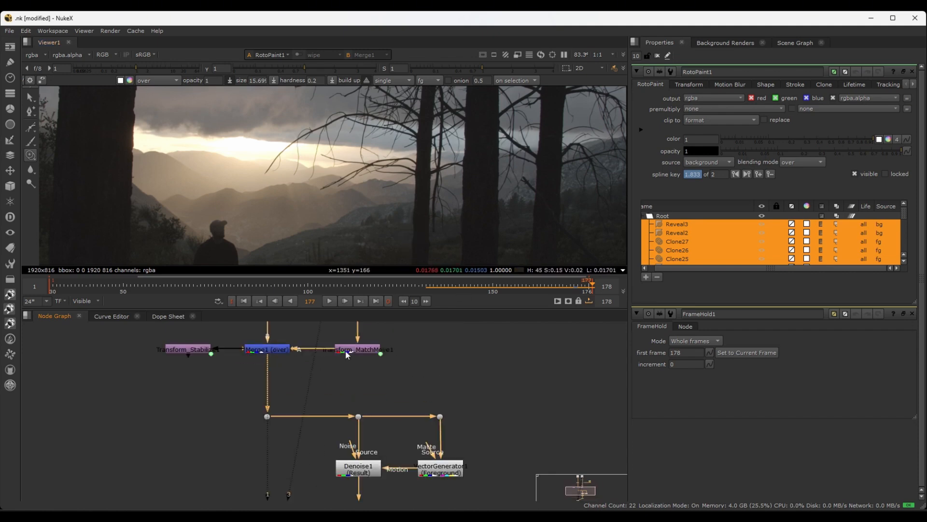
{"action": "scroll", "coordinate": [432, 355], "scroll_direction": "down", "scroll_amount": 6}
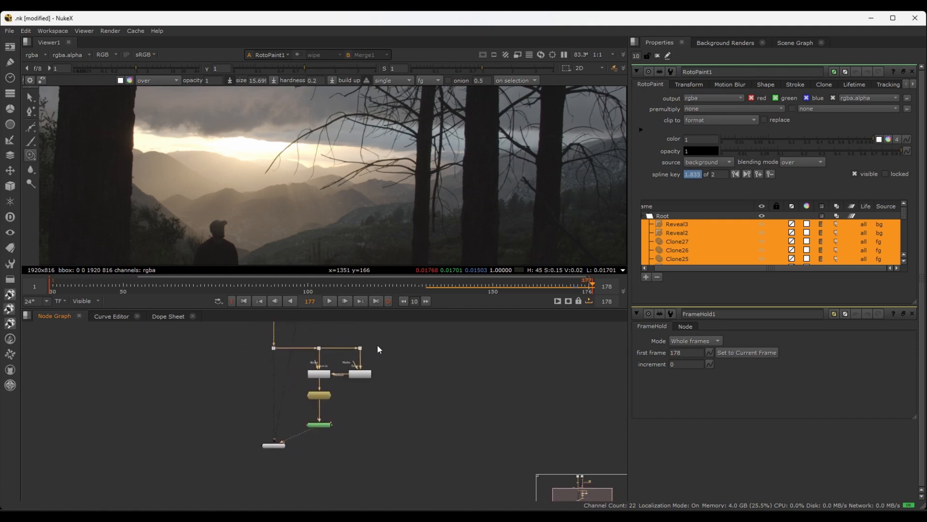
{"action": "scroll", "coordinate": [345, 437], "scroll_direction": "up", "scroll_amount": 3}
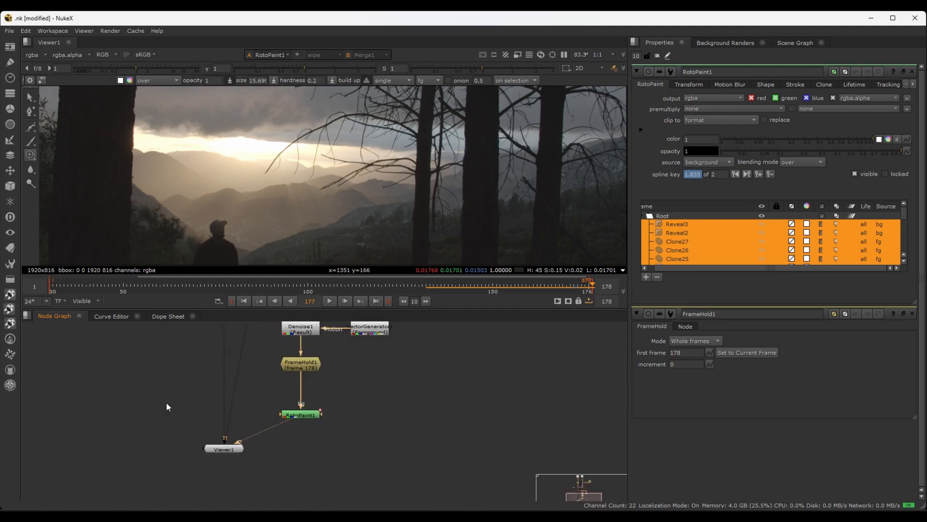
{"action": "scroll", "coordinate": [167, 402], "scroll_direction": "down", "scroll_amount": 1}
{"action": "middle_click_drag", "start_coordinate": [172, 402], "coordinate": [179, 357]}
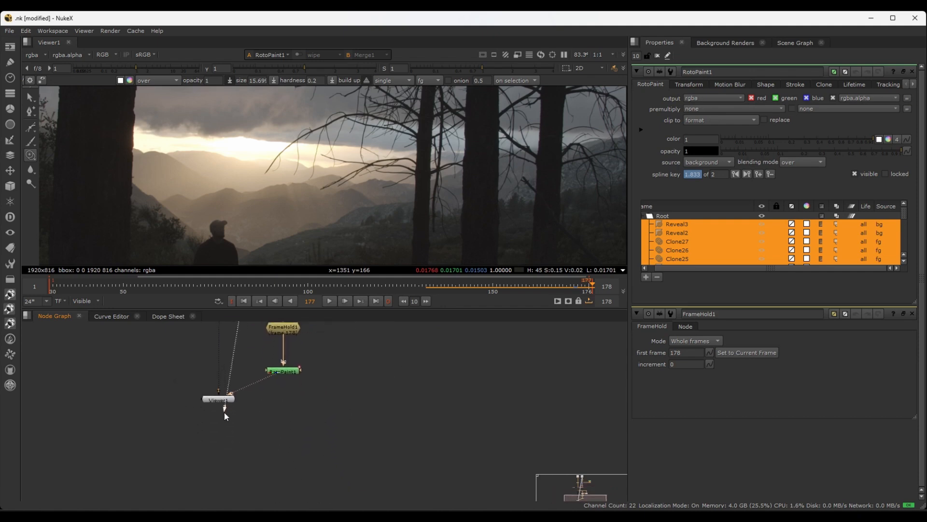
{"action": "left_click_drag", "start_coordinate": [224, 400], "coordinate": [223, 462]}
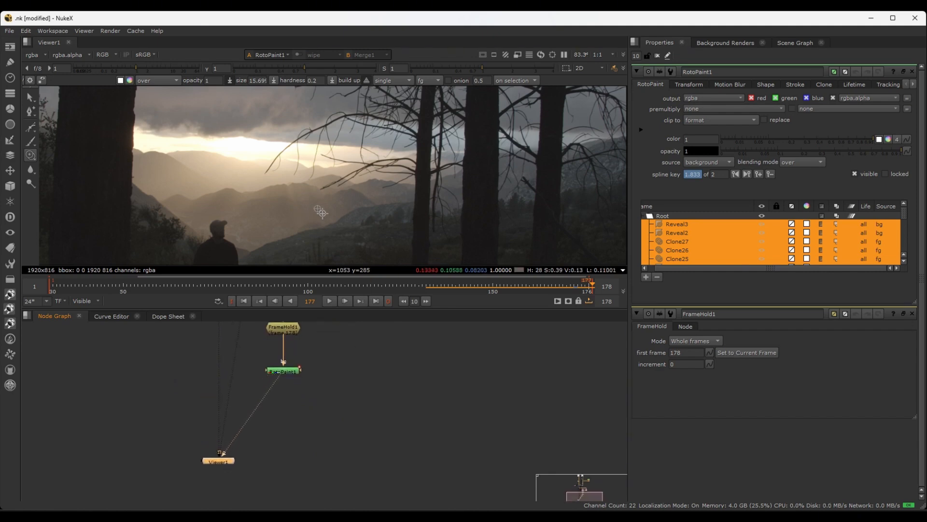
Duplicate the existing Transform_MatchMove node, place the copy below RotoPaint1 and connect its input to RotoPaint1
{"action": "scroll", "coordinate": [338, 367], "scroll_direction": "up", "scroll_amount": 2}
{"action": "middle_click_drag", "start_coordinate": [331, 377], "coordinate": [358, 431]}
{"action": "scroll", "coordinate": [331, 415], "scroll_direction": "down", "scroll_amount": 3}
{"action": "scroll", "coordinate": [354, 420], "scroll_direction": "up", "scroll_amount": 1}
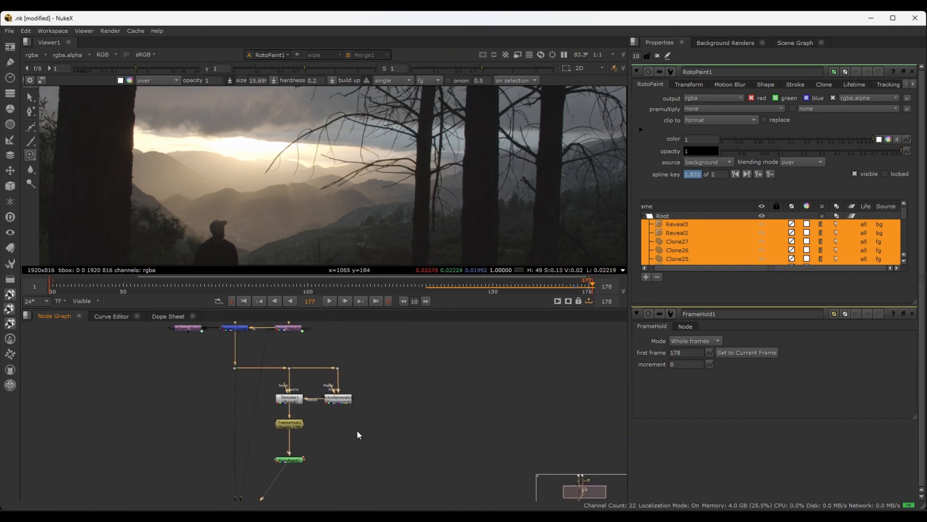
{"action": "scroll", "coordinate": [351, 375], "scroll_direction": "up", "scroll_amount": 1}
{"action": "scroll", "coordinate": [350, 377], "scroll_direction": "down", "scroll_amount": 2}
{"action": "left_click", "coordinate": [300, 337]}
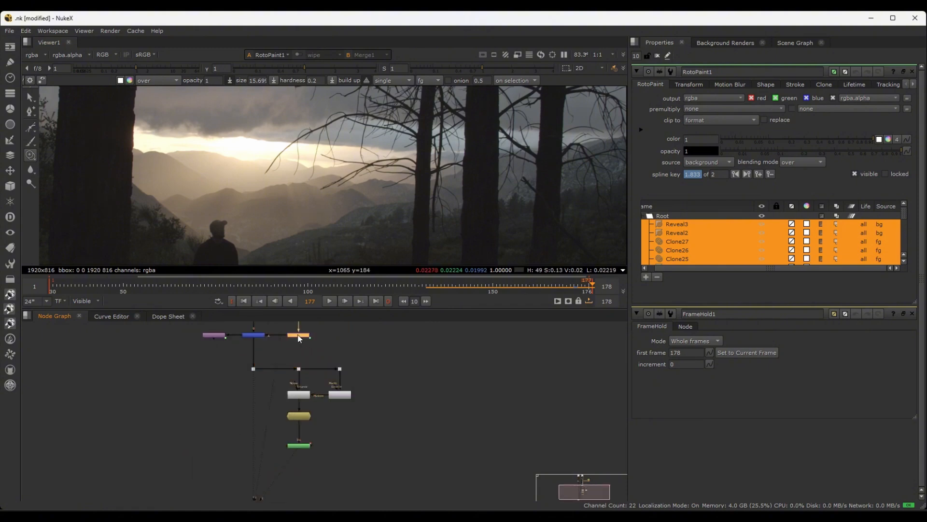
{"action": "mouse_move", "coordinate": [298, 334]}
{"action": "middle_mouse_down"}
{"action": "mouse_move", "coordinate": [314, 368]}
{"action": "mouse_move", "coordinate": [302, 330]}
{"action": "middle_mouse_up"}
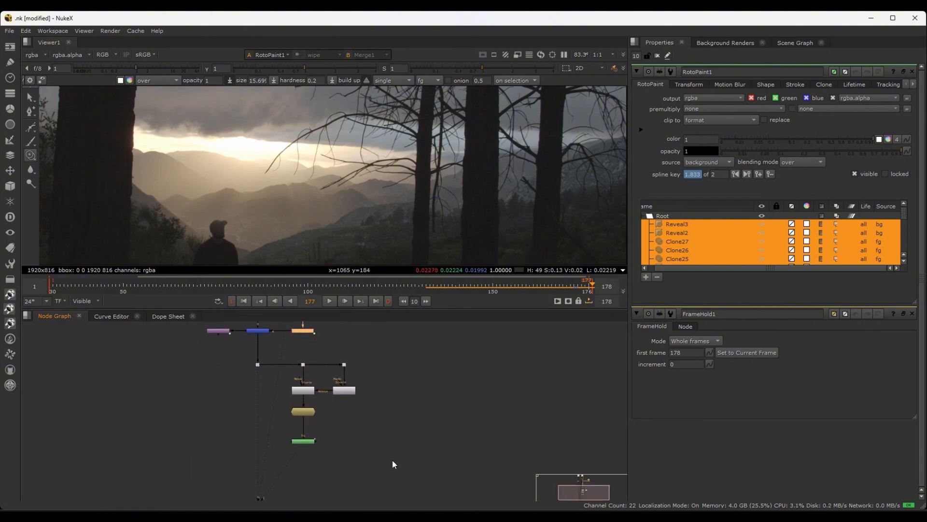
{"action": "key", "text": "ctrl+v"}
{"action": "scroll", "coordinate": [374, 459], "scroll_direction": "up", "scroll_amount": 5}
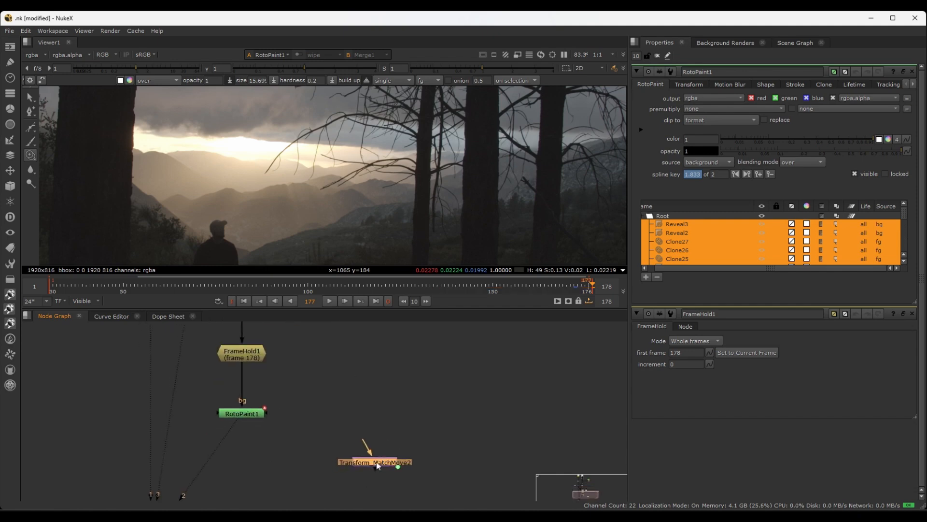
{"action": "left_click_drag", "start_coordinate": [378, 465], "coordinate": [245, 468]}
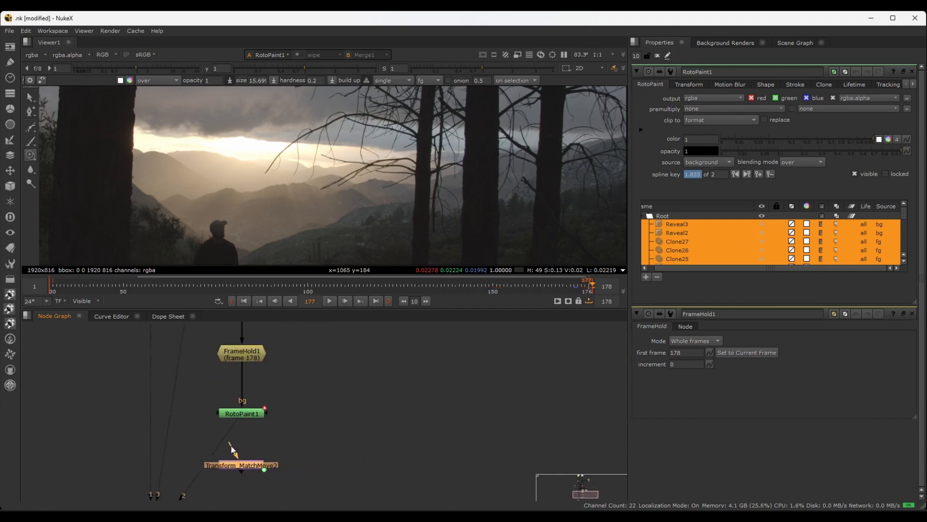
{"action": "left_click_drag", "start_coordinate": [245, 423], "coordinate": [246, 416]}
{"action": "middle_click_drag", "start_coordinate": [331, 441], "coordinate": [356, 394]}
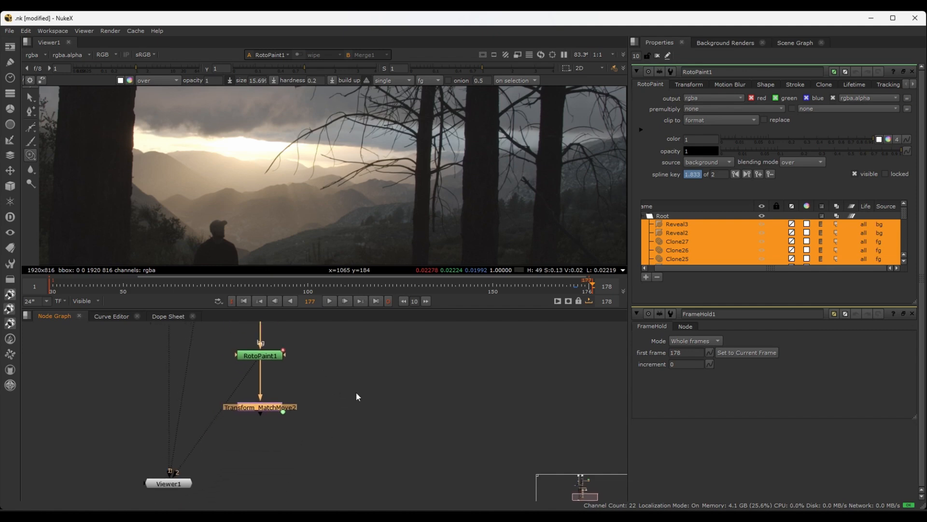
Add a Merge (over) node with B on the main plate pipe and A from the new matchmove transform, and align them
{"action": "left_click", "coordinate": [132, 410]}
{"action": "key", "text": "m"}
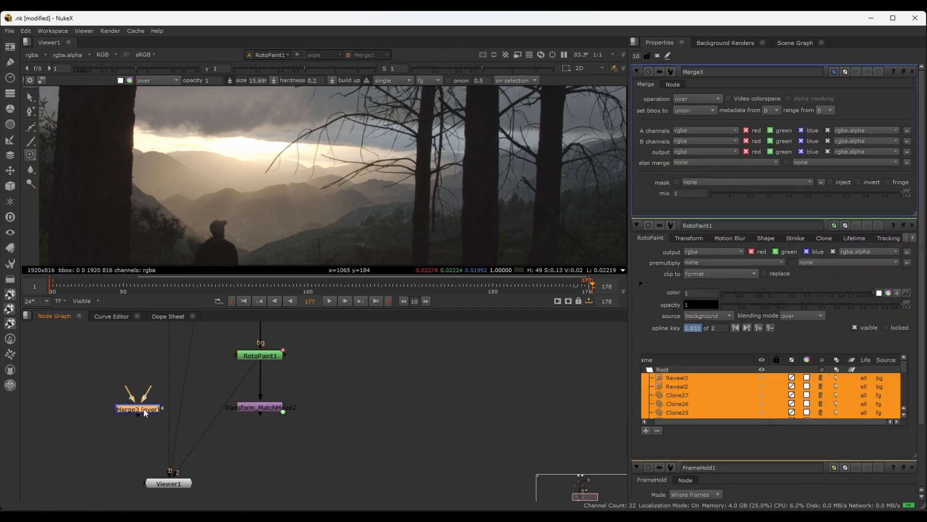
{"action": "left_click_drag", "start_coordinate": [144, 409], "coordinate": [177, 411]}
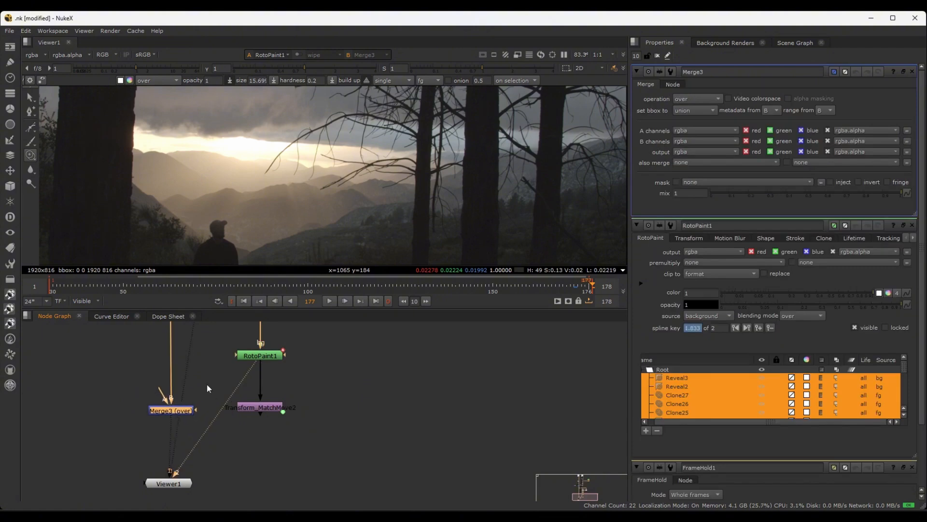
{"action": "middle_click_drag", "start_coordinate": [207, 388], "coordinate": [198, 406]}
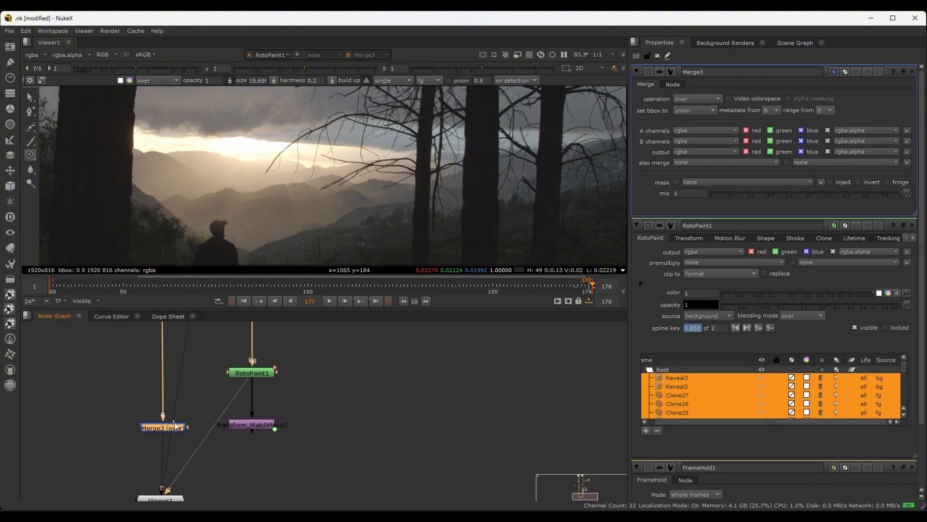
{"action": "left_click_drag", "start_coordinate": [236, 424], "coordinate": [251, 426]}
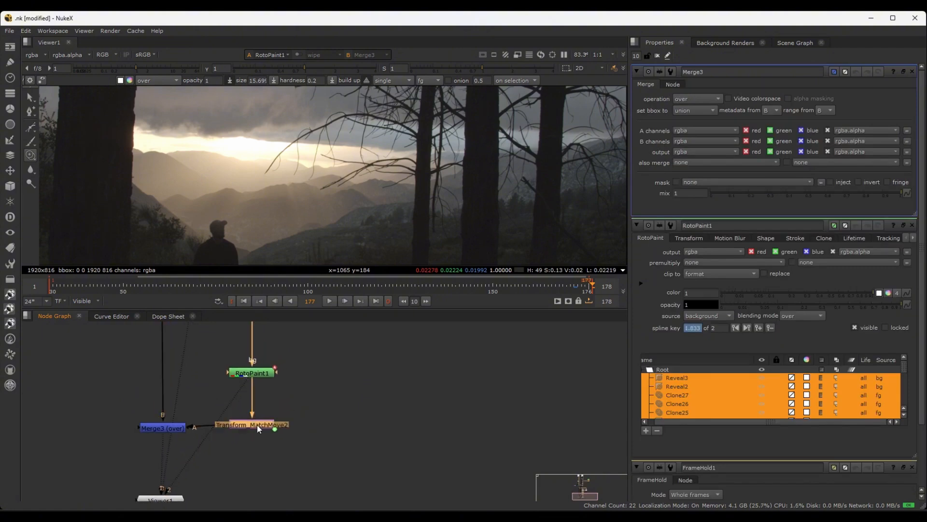
{"action": "left_click", "coordinate": [331, 381]}
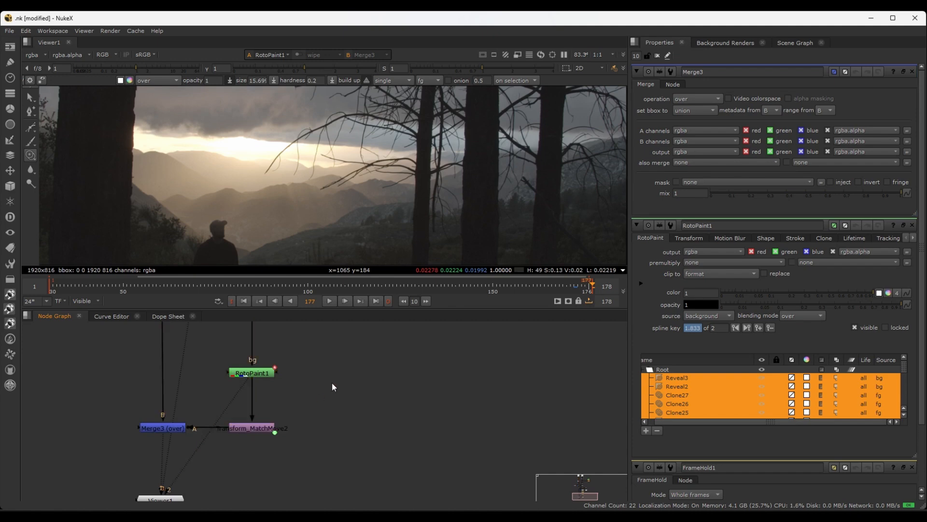
Scrub the timeline with RotoPaint1 in view to inspect the painted hillside, ending on frame 178
{"action": "scroll", "coordinate": [323, 405], "scroll_direction": "down", "scroll_amount": 3}
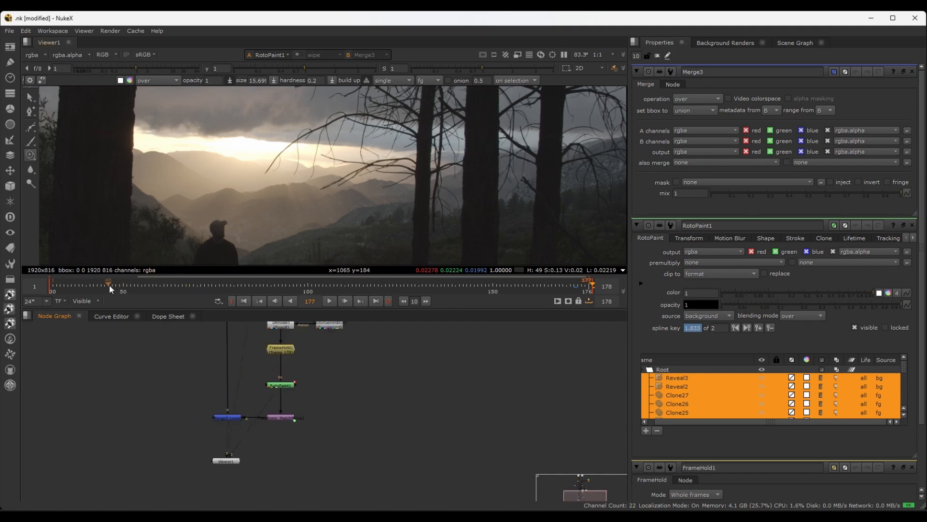
{"action": "left_click_drag", "start_coordinate": [110, 286], "coordinate": [311, 285]}
{"action": "scroll", "coordinate": [321, 421], "scroll_direction": "up", "scroll_amount": 3}
{"action": "middle_click_drag", "start_coordinate": [329, 406], "coordinate": [332, 418]}
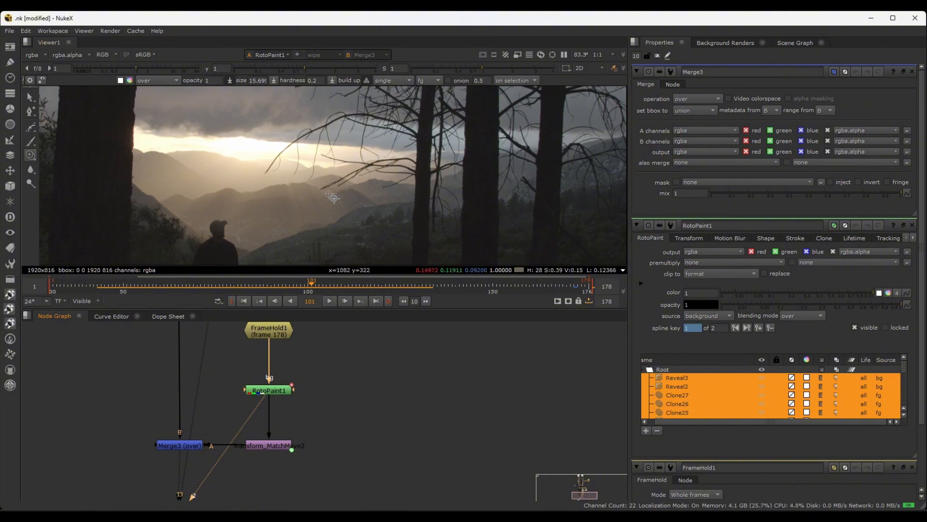
{"action": "scroll", "coordinate": [397, 208], "scroll_direction": "up", "scroll_amount": 3}
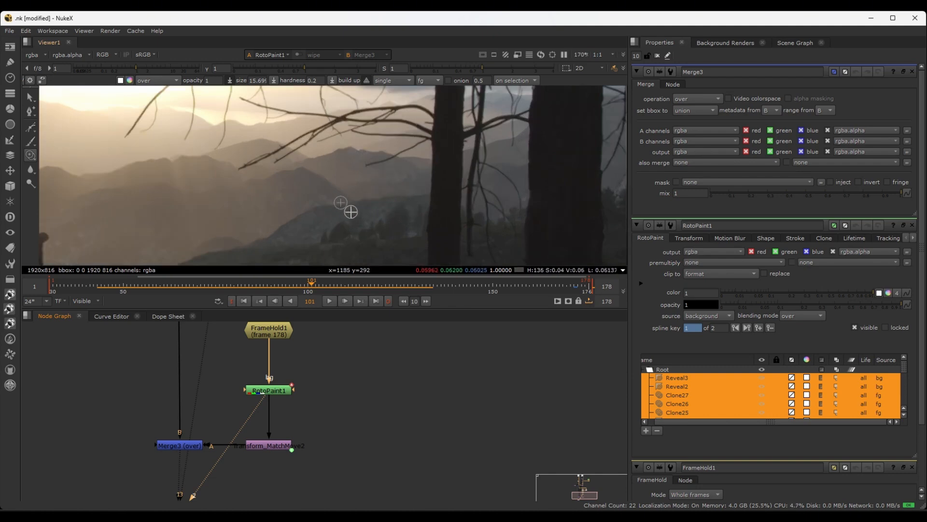
{"action": "scroll", "coordinate": [349, 209], "scroll_direction": "down", "scroll_amount": 2}
{"action": "left_click_drag", "start_coordinate": [323, 288], "coordinate": [574, 280]}
Insert another Merge (over) node between RotoPaint1 and the matchmove transform, with its B input connected to RotoPaint1
{"action": "middle_click_drag", "start_coordinate": [308, 433], "coordinate": [334, 389]}
{"action": "left_click", "coordinate": [308, 348]}
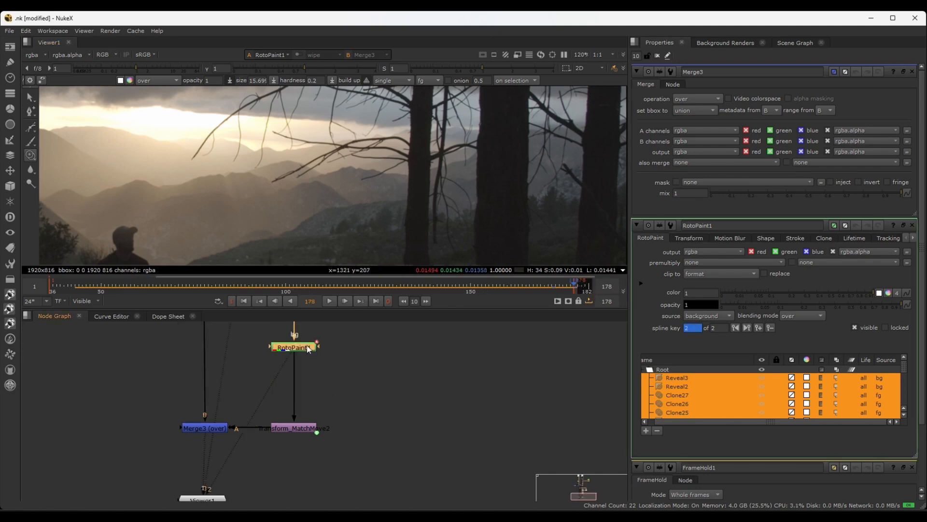
{"action": "key", "text": "m"}
{"action": "left_click_drag", "start_coordinate": [349, 348], "coordinate": [263, 375]}
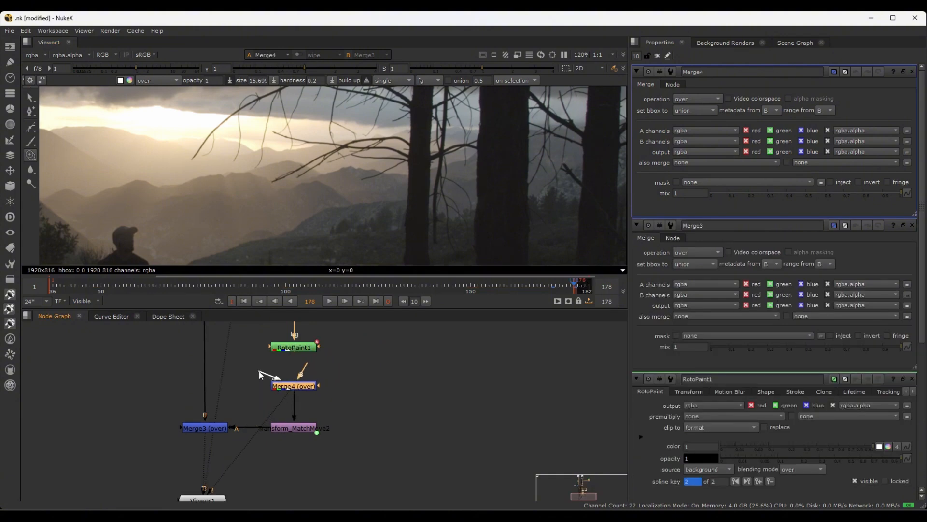
{"action": "left_click_drag", "start_coordinate": [296, 348], "coordinate": [296, 349]}
{"action": "middle_click_drag", "start_coordinate": [356, 384], "coordinate": [324, 395]}
{"action": "left_click", "coordinate": [338, 390]}
{"action": "left_click", "coordinate": [278, 397]}
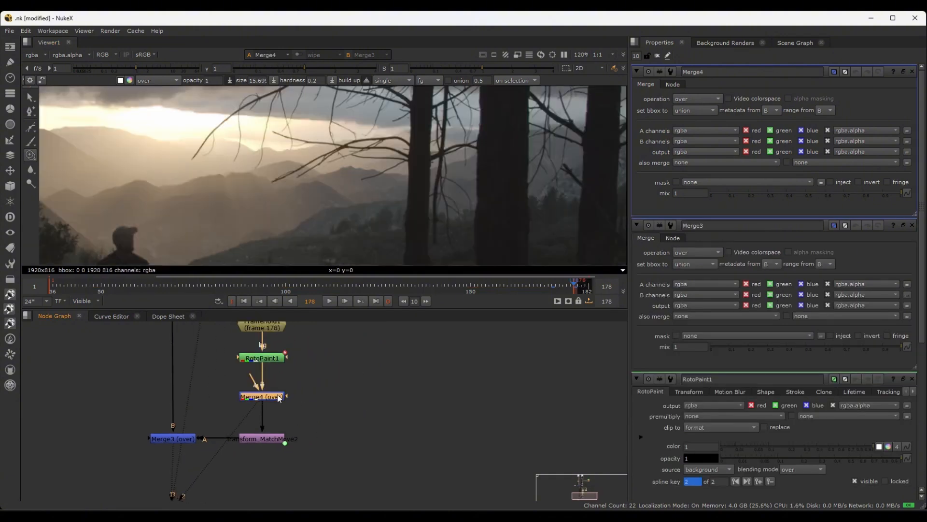
{"action": "left_click", "coordinate": [382, 382]}
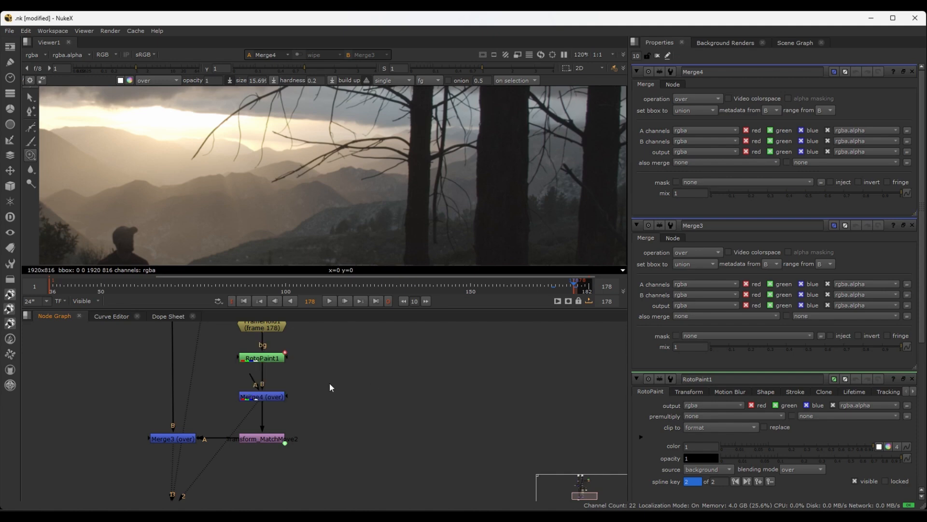
Create a Roto node beside the Merge below RotoPaint1 and connect it to that Merge's mask input
{"action": "key", "text": "o"}
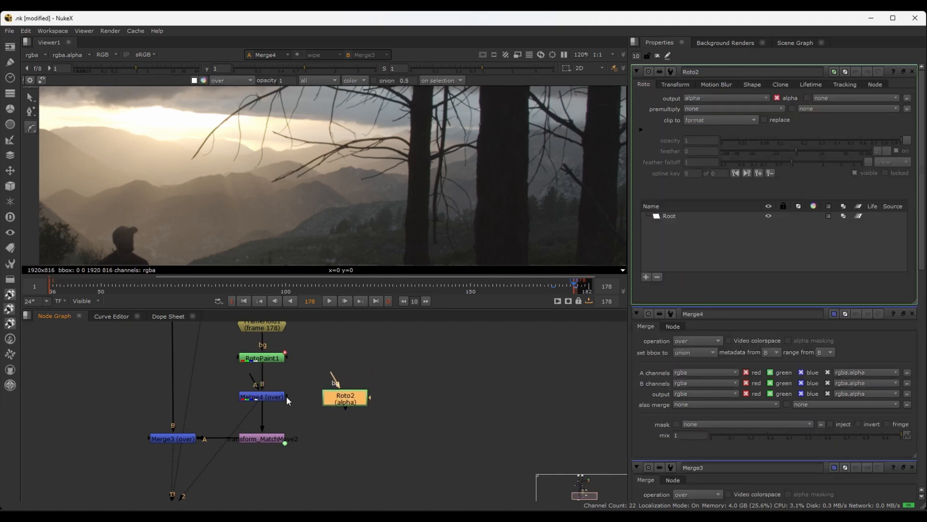
{"action": "left_click_drag", "start_coordinate": [286, 396], "coordinate": [333, 400]}
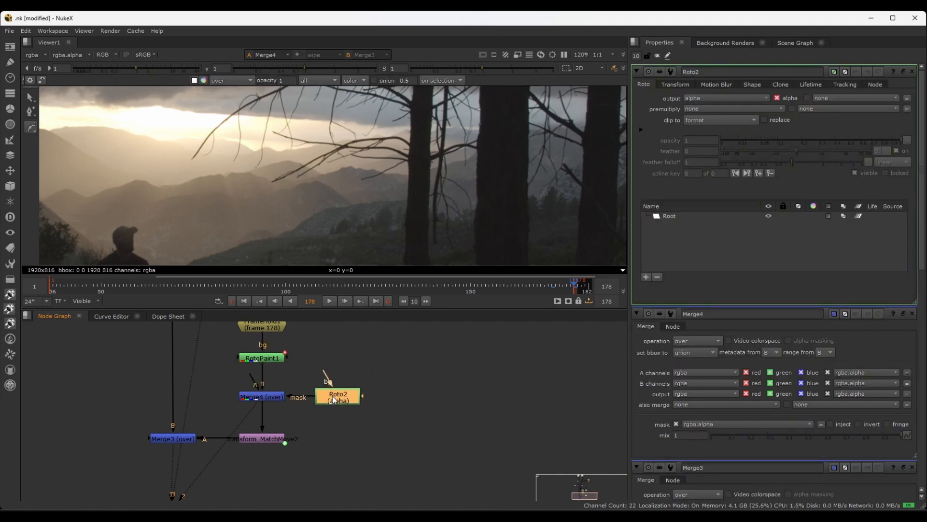
{"action": "scroll", "coordinate": [370, 197], "scroll_direction": "up", "scroll_amount": 3}
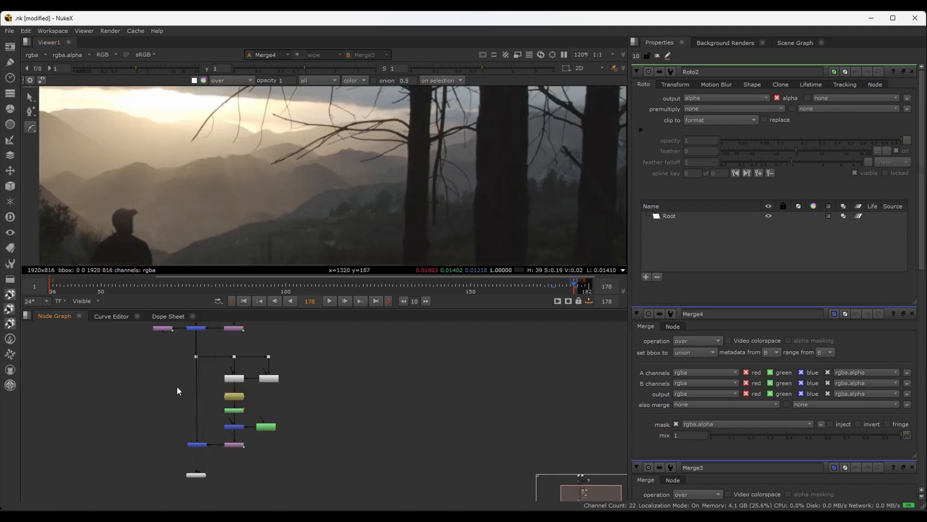
Display Merge1, the plate with the houses and pylon still present, in the viewer and close all open node properties
{"action": "key", "text": "1"}
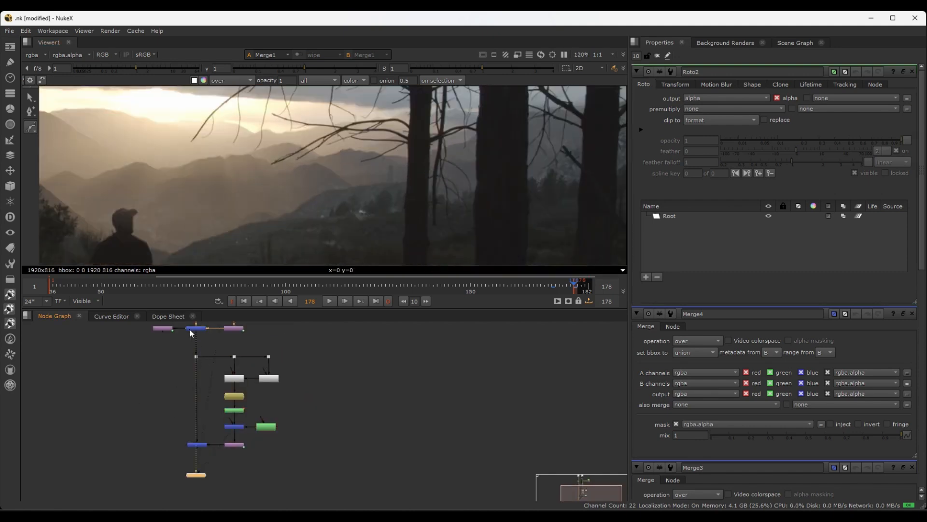
{"action": "scroll", "coordinate": [396, 211], "scroll_direction": "up", "scroll_amount": 3}
{"action": "scroll", "coordinate": [384, 194], "scroll_direction": "up", "scroll_amount": 1}
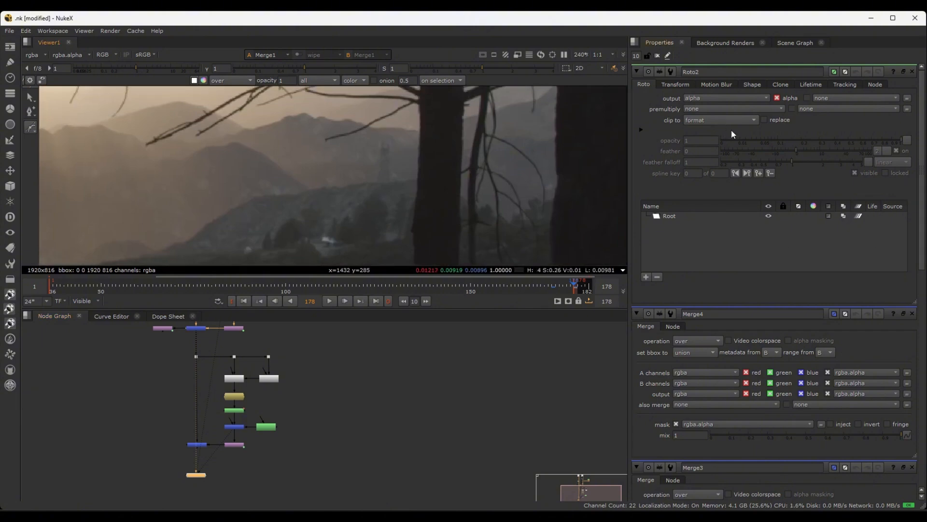
{"action": "left_click", "coordinate": [656, 56]}
{"action": "scroll", "coordinate": [251, 430], "scroll_direction": "up", "scroll_amount": 3}
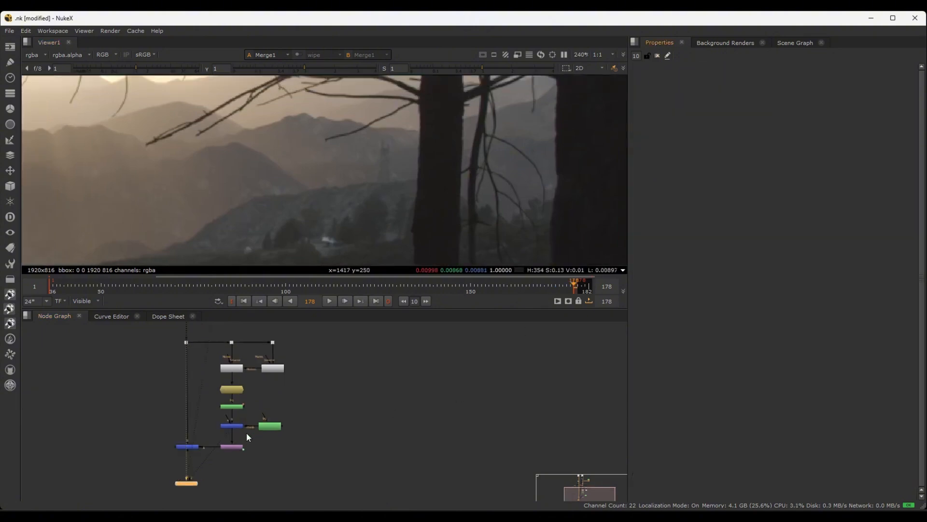
Draw a closed Bezier shape in Roto2 around the distant pylon and the houses below it on frame 178
{"action": "double_click", "coordinate": [285, 427]}
{"action": "scroll", "coordinate": [399, 172], "scroll_direction": "up", "scroll_amount": 2}
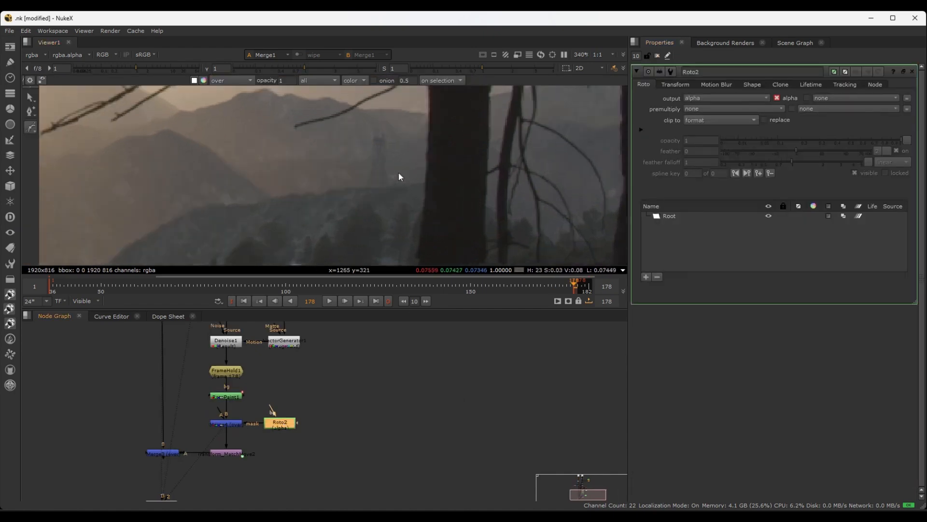
{"action": "middle_click_drag", "start_coordinate": [392, 159], "coordinate": [405, 131]}
{"action": "middle_click_drag", "start_coordinate": [345, 133], "coordinate": [268, 162]}
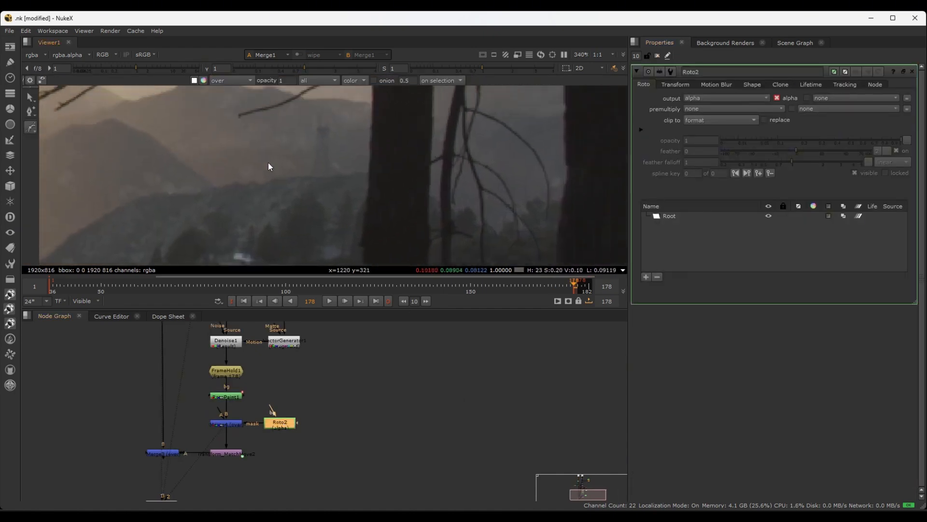
{"action": "left_click", "coordinate": [335, 114]}
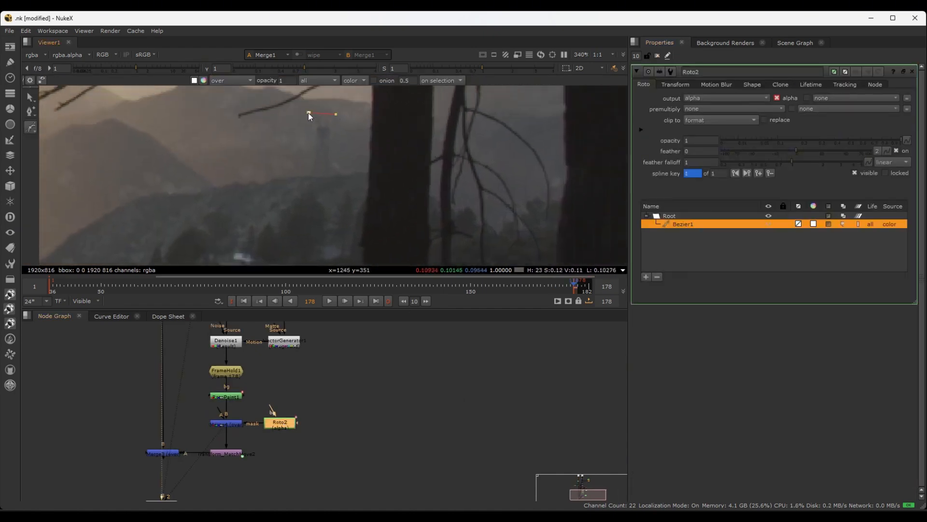
{"action": "left_click", "coordinate": [299, 175]}
{"action": "scroll", "coordinate": [326, 191], "scroll_direction": "down", "scroll_amount": 2}
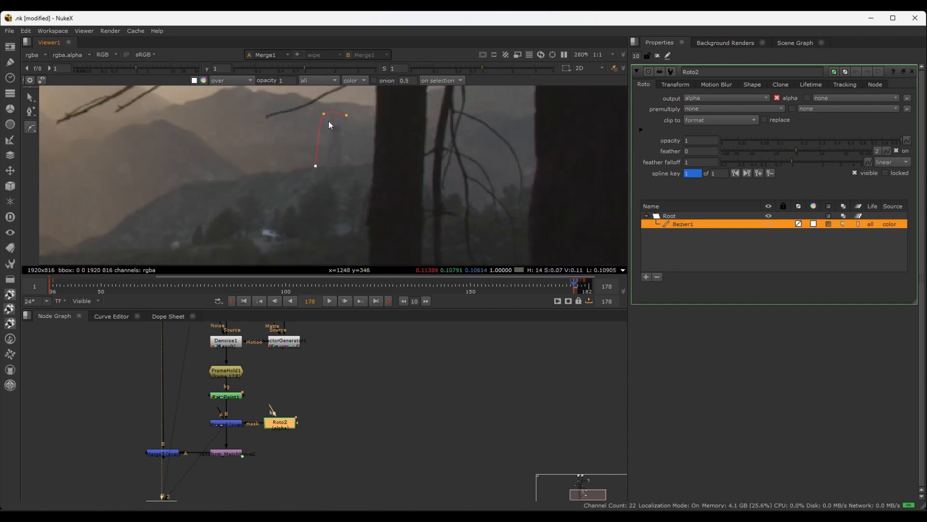
{"action": "left_click_drag", "start_coordinate": [295, 205], "coordinate": [288, 207]}
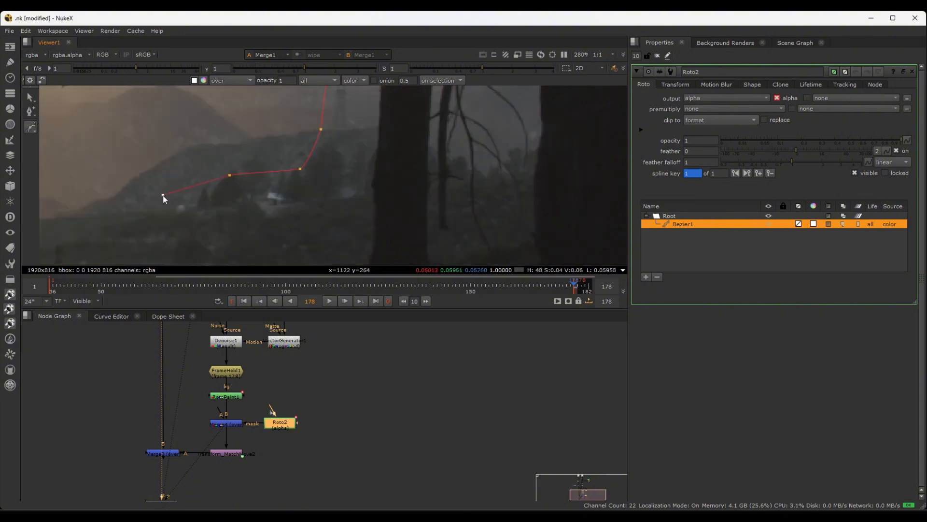
{"action": "left_click_drag", "start_coordinate": [291, 223], "coordinate": [323, 213]}
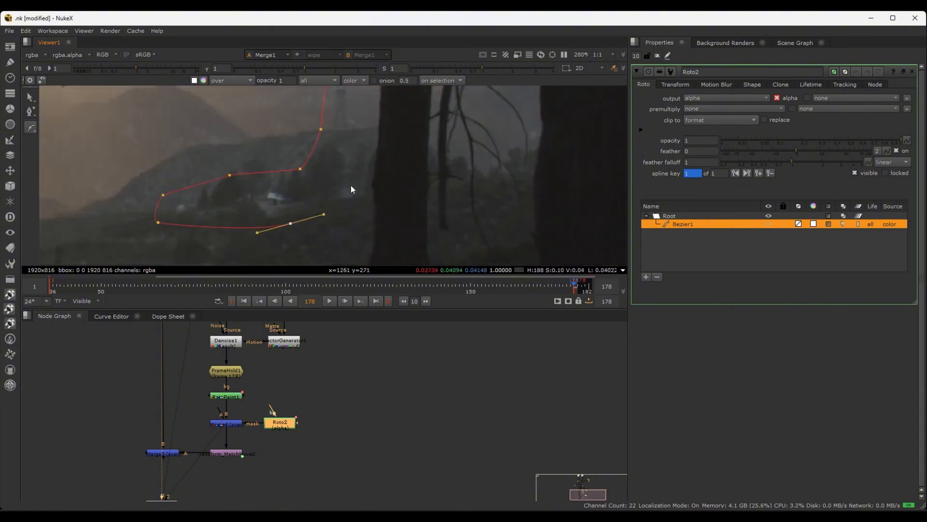
{"action": "middle_click_drag", "start_coordinate": [350, 177], "coordinate": [330, 204]}
{"action": "left_click_drag", "start_coordinate": [341, 167], "coordinate": [341, 163]}
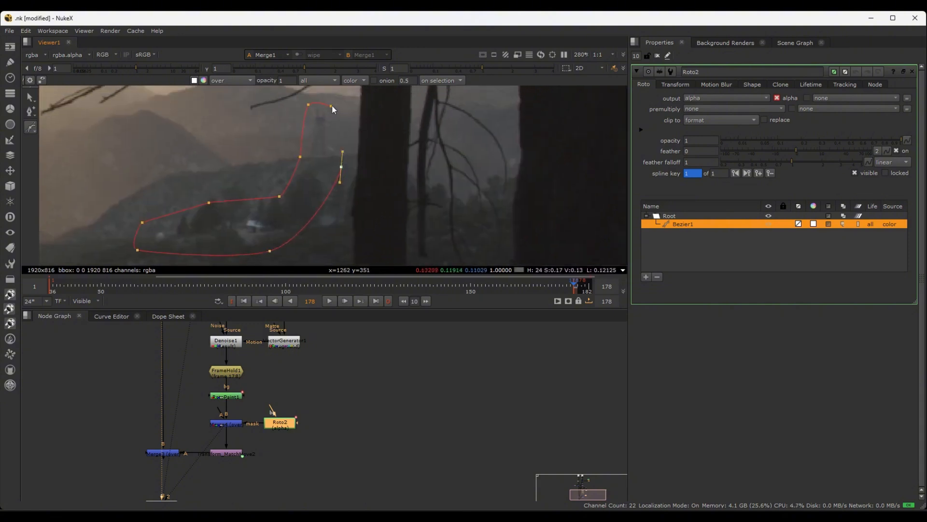
{"action": "left_click", "coordinate": [331, 106]}
{"action": "left_click", "coordinate": [321, 405]}
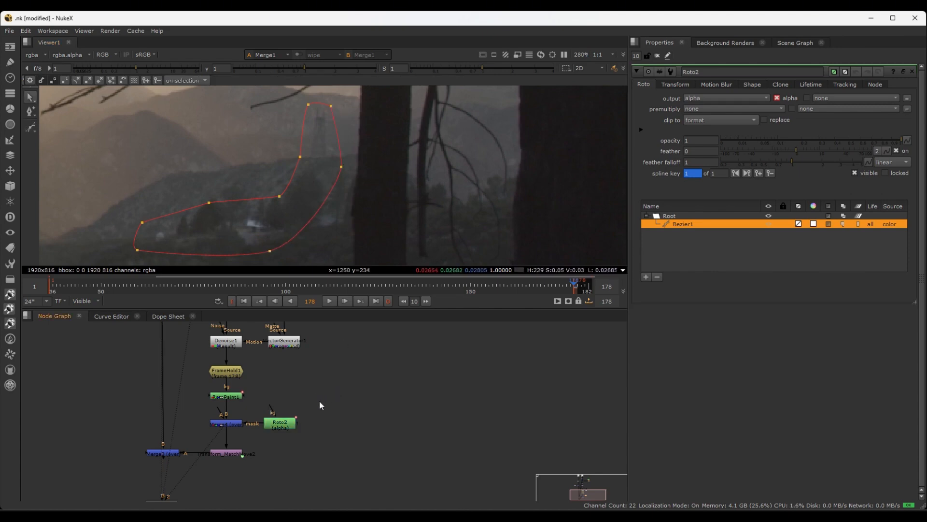
Display the Merge3 composite and move the two points at the Bezier's inner bend slightly outward along the hillside ridge
{"action": "left_click", "coordinate": [219, 455]}
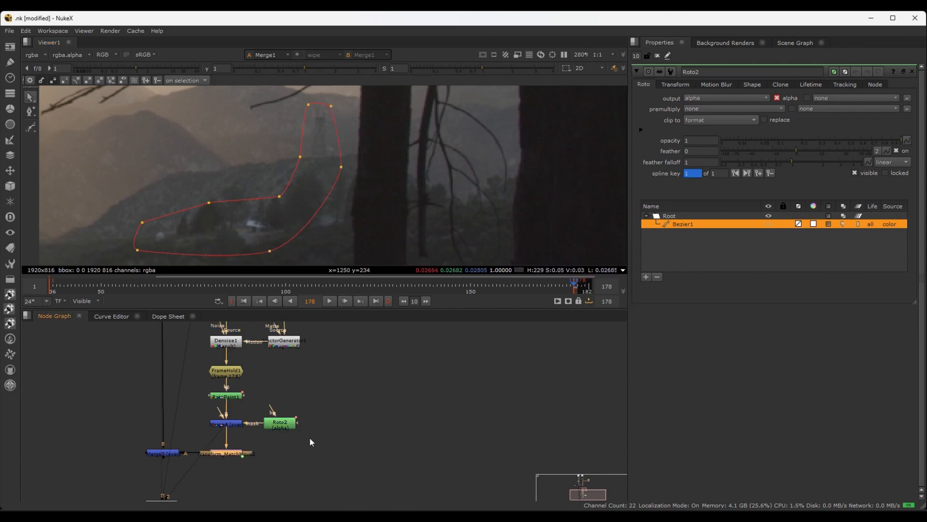
{"action": "left_click", "coordinate": [164, 452]}
{"action": "middle_click_drag", "start_coordinate": [214, 469], "coordinate": [213, 436]}
{"action": "key", "text": "2"}
{"action": "middle_click_drag", "start_coordinate": [352, 202], "coordinate": [389, 234]}
{"action": "scroll", "coordinate": [407, 232], "scroll_direction": "down", "scroll_amount": 1}
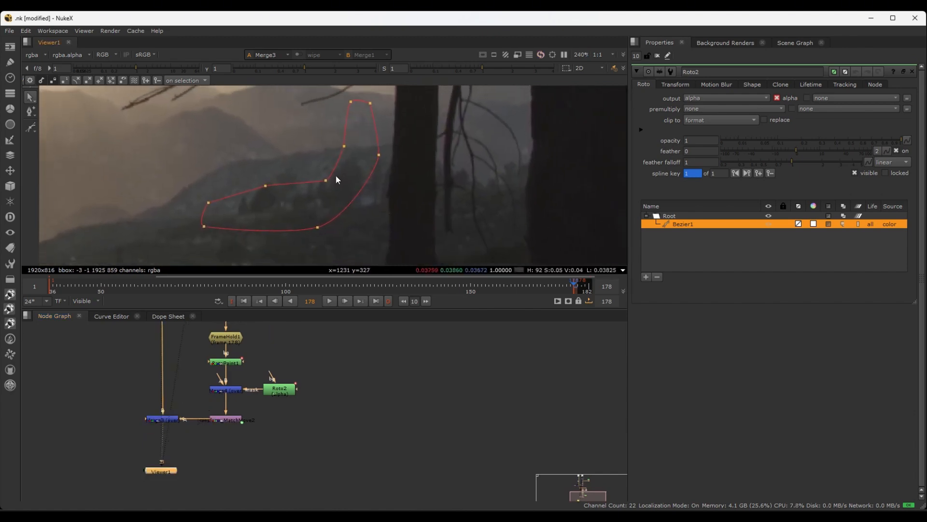
{"action": "left_click", "coordinate": [323, 179]}
{"action": "left_click_drag", "start_coordinate": [324, 180], "coordinate": [317, 174]}
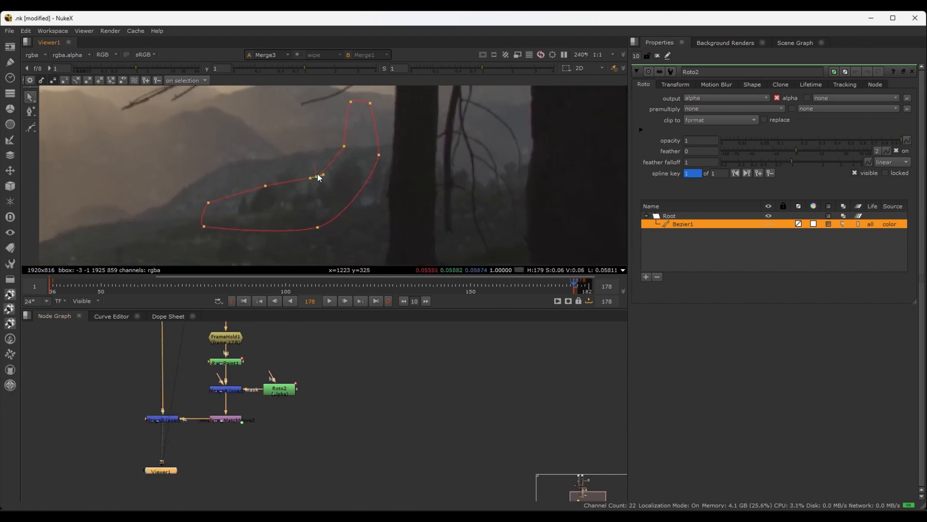
{"action": "left_click", "coordinate": [343, 145]}
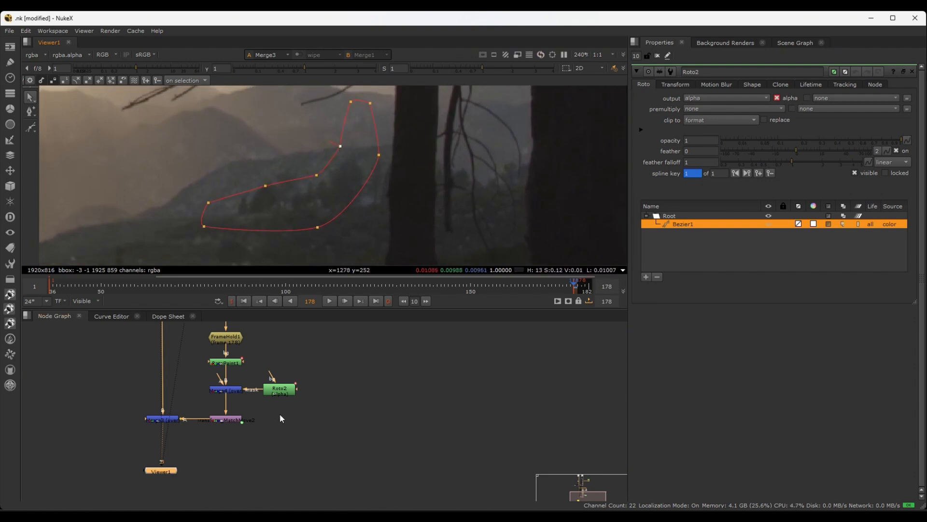
Insert a Blur node between Roto2 and the Merge4 mask input, and set its size to 1.1
{"action": "scroll", "coordinate": [279, 413], "scroll_direction": "up", "scroll_amount": 3}
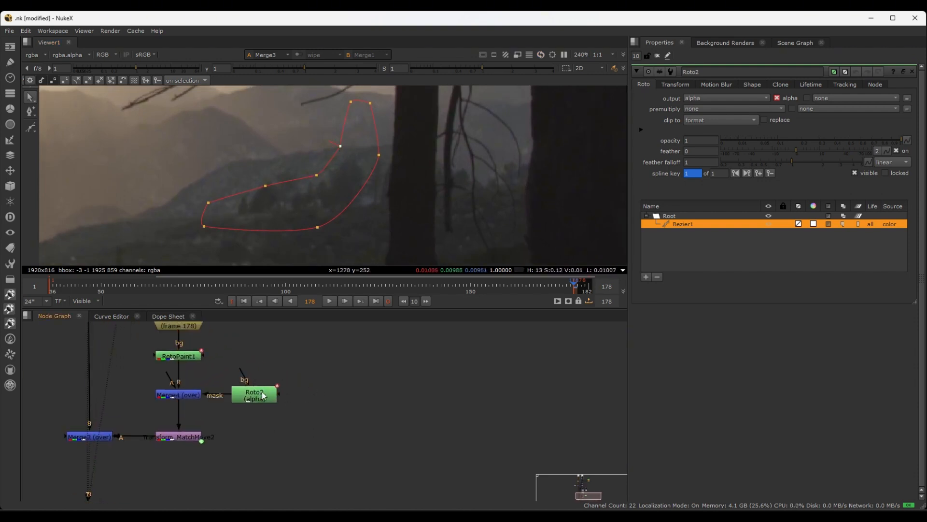
{"action": "mouse_move", "coordinate": [259, 398]}
{"action": "left_mouse_down"}
{"action": "mouse_move", "coordinate": [261, 359]}
{"action": "mouse_move", "coordinate": [272, 360]}
{"action": "mouse_move", "coordinate": [266, 393]}
{"action": "left_mouse_up"}
{"action": "key", "text": "b"}
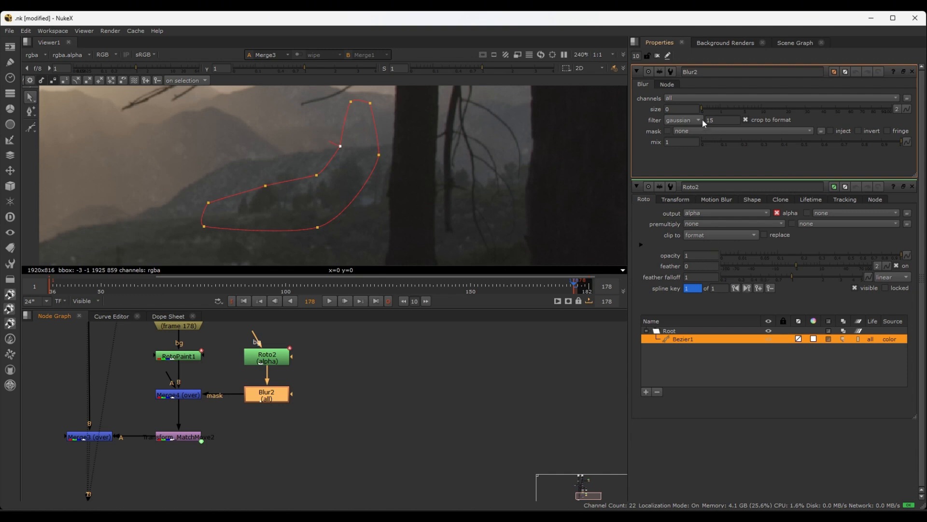
{"action": "left_click_drag", "start_coordinate": [723, 109], "coordinate": [721, 108]}
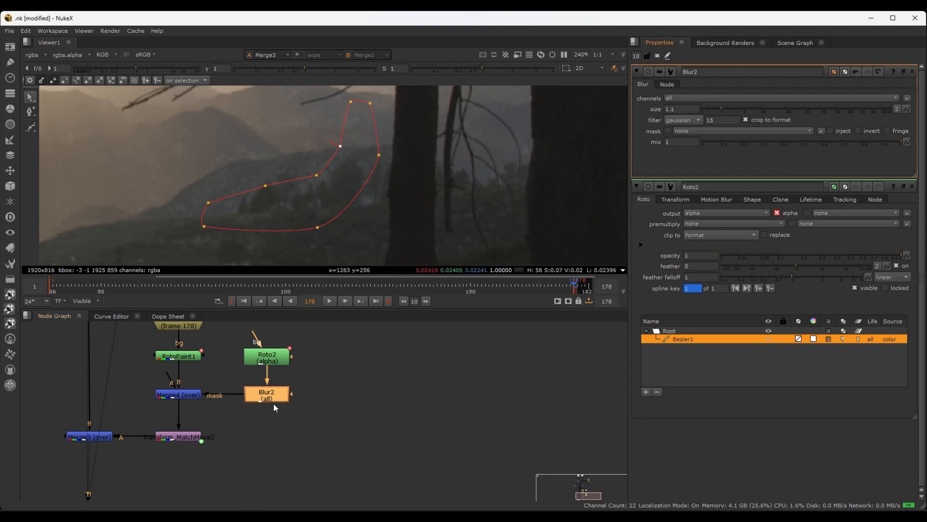
{"action": "middle_click_drag", "start_coordinate": [368, 362], "coordinate": [387, 368]}
{"action": "left_click", "coordinate": [325, 400]}
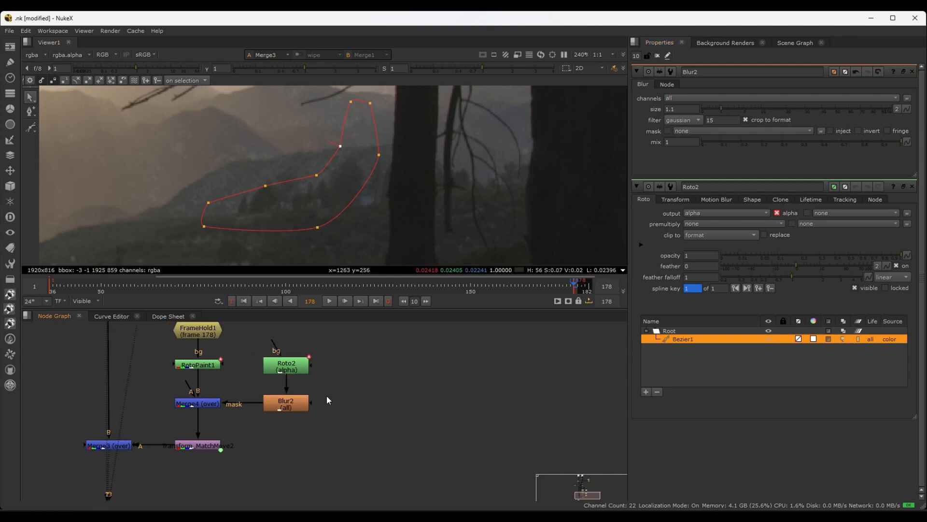
Scrub the Merge3 composite back from frame 178, and inspect the masked hillside patch through Merge4 on frame 157
{"action": "scroll", "coordinate": [345, 387], "scroll_direction": "down", "scroll_amount": 5}
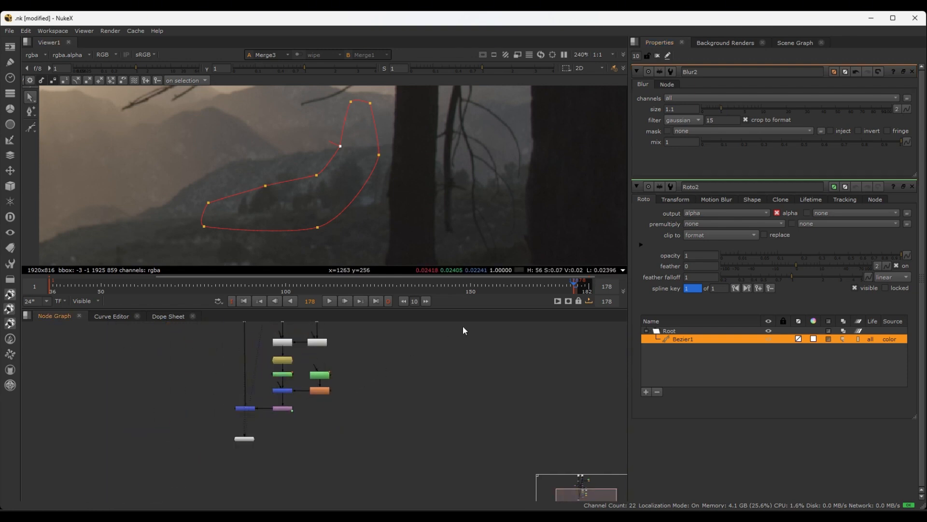
{"action": "left_click_drag", "start_coordinate": [568, 285], "coordinate": [522, 285]}
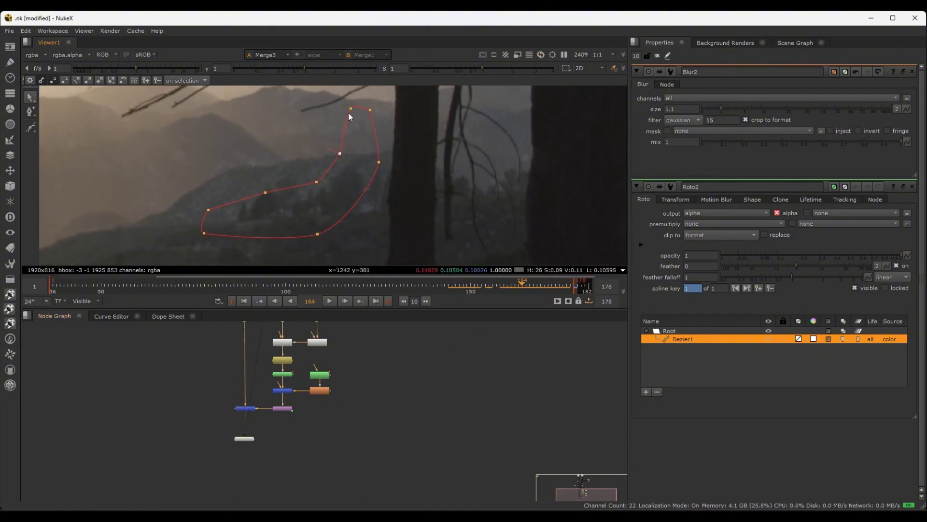
{"action": "scroll", "coordinate": [297, 395], "scroll_direction": "up", "scroll_amount": 6}
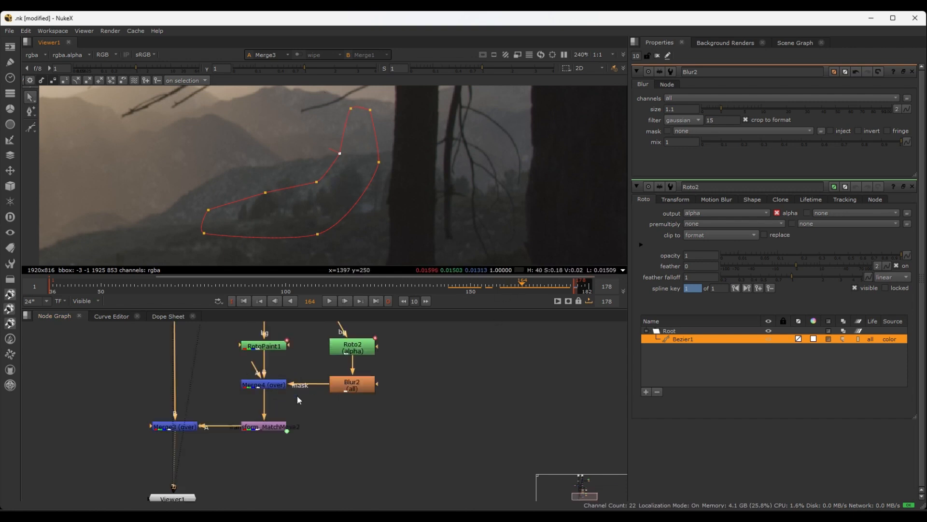
{"action": "scroll", "coordinate": [289, 466], "scroll_direction": "up", "scroll_amount": 3}
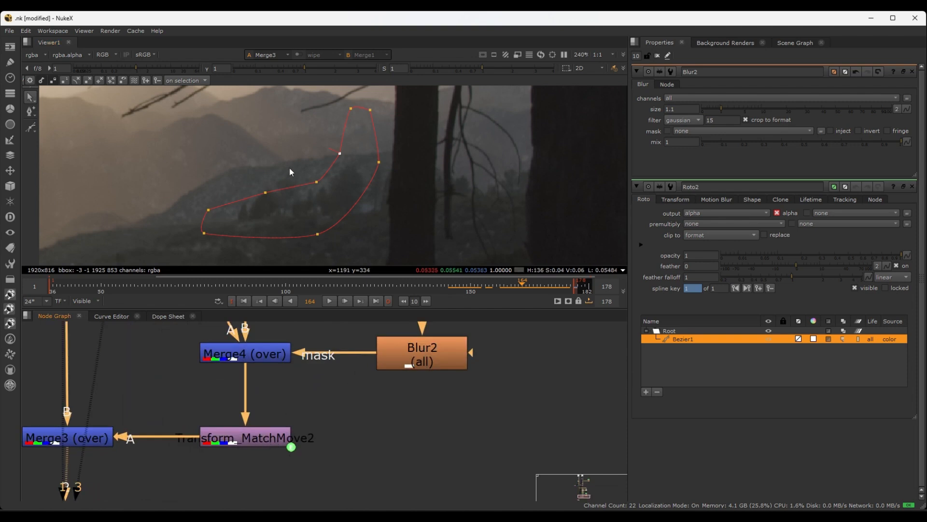
{"action": "scroll", "coordinate": [461, 263], "scroll_direction": "down", "scroll_amount": 1}
{"action": "left_click_drag", "start_coordinate": [557, 285], "coordinate": [217, 284]}
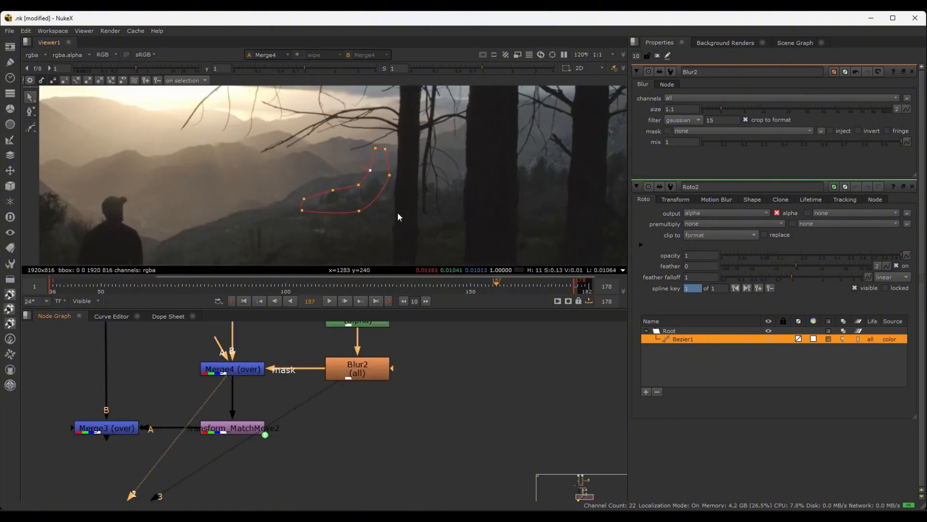
{"action": "scroll", "coordinate": [395, 210], "scroll_direction": "up", "scroll_amount": 1}
{"action": "scroll", "coordinate": [369, 111], "scroll_direction": "up", "scroll_amount": 1}
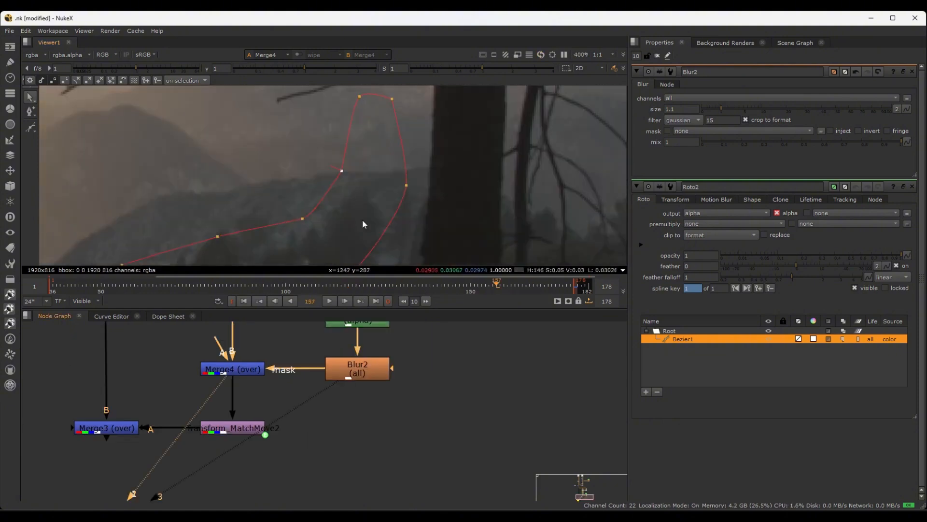
{"action": "middle_click_drag", "start_coordinate": [400, 263], "coordinate": [404, 229]}
Display the alpha of Blur2 and soften the mask edge further by setting the blur size to 2.2
{"action": "left_click", "coordinate": [356, 372]}
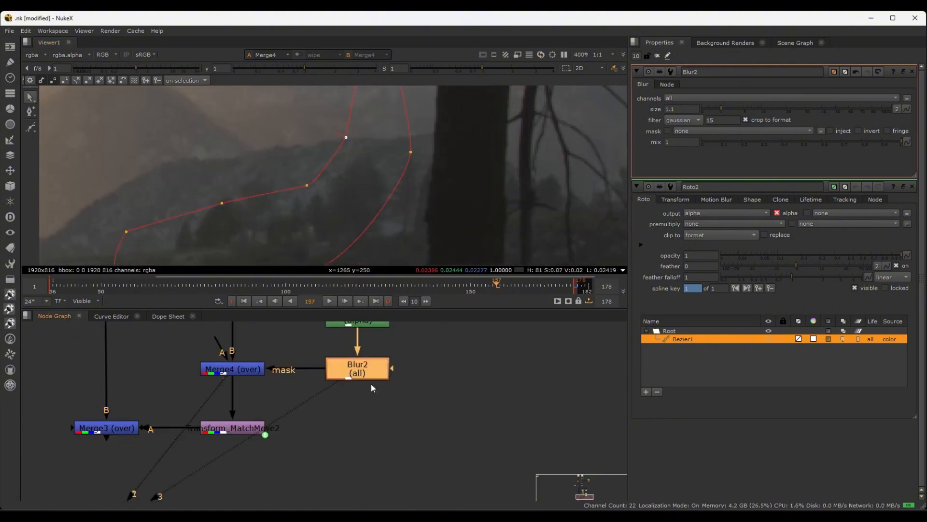
{"action": "scroll", "coordinate": [443, 197], "scroll_direction": "down", "scroll_amount": 2}
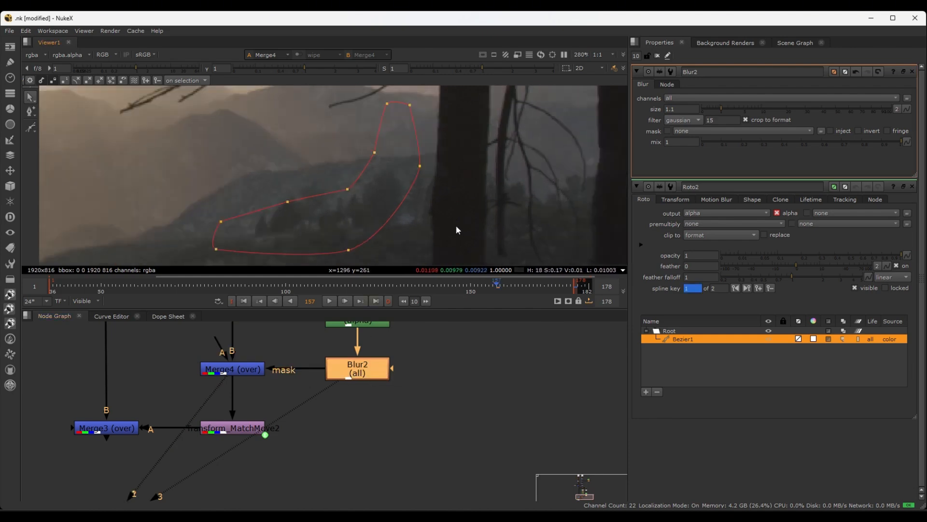
{"action": "key", "text": "1"}
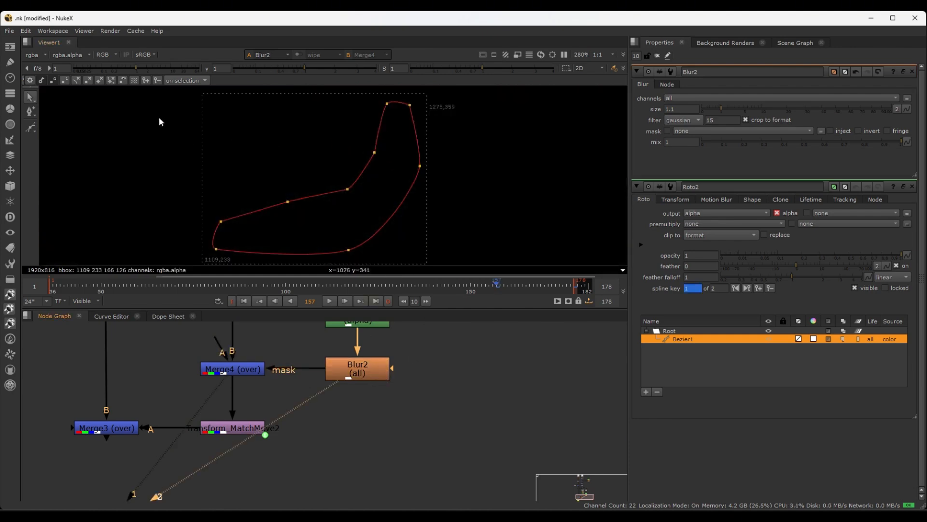
{"action": "key", "text": "a"}
{"action": "scroll", "coordinate": [448, 159], "scroll_direction": "up", "scroll_amount": 3}
{"action": "left_click", "coordinate": [436, 152]}
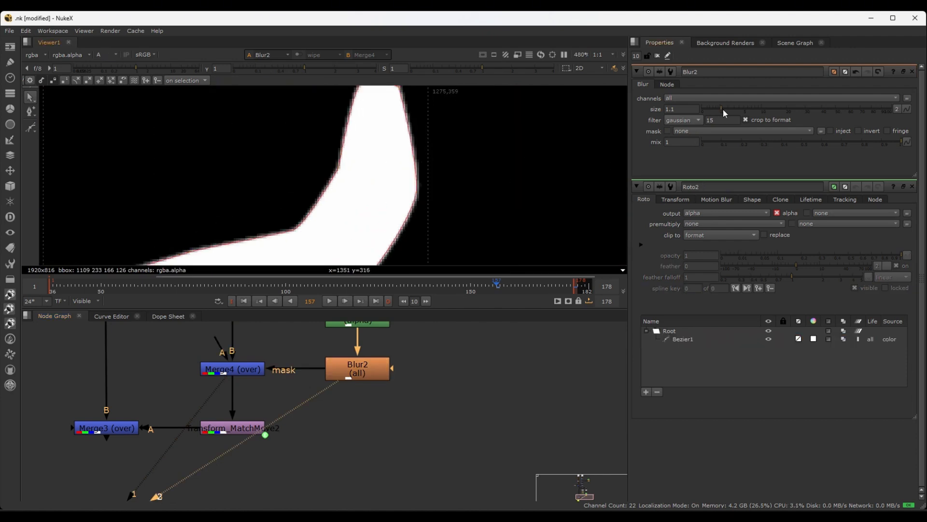
{"action": "mouse_move", "coordinate": [723, 107]}
{"action": "left_mouse_down"}
{"action": "mouse_move", "coordinate": [751, 107]}
{"action": "mouse_move", "coordinate": [721, 107]}
{"action": "mouse_move", "coordinate": [742, 105]}
{"action": "mouse_move", "coordinate": [724, 106]}
{"action": "mouse_move", "coordinate": [731, 109]}
{"action": "left_mouse_up"}
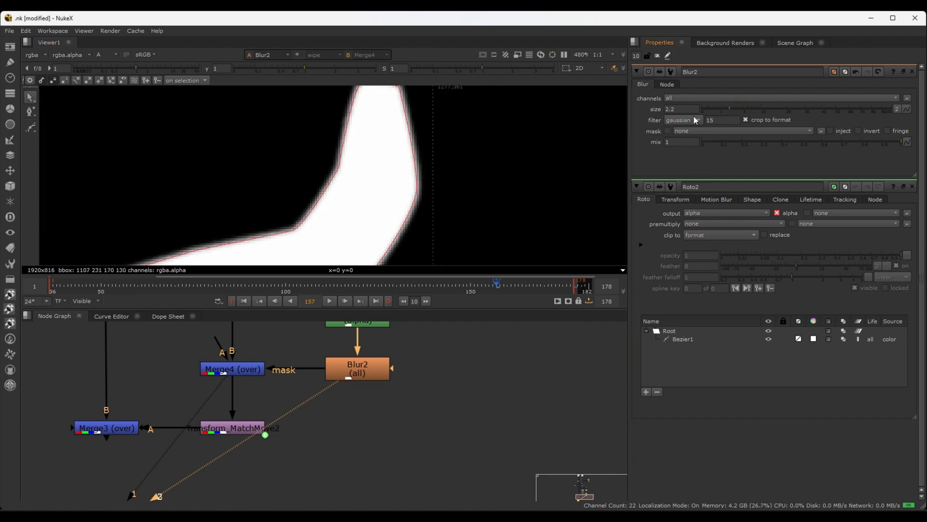
Display the Merge3 composite in full color and scrub the timeline to check the cleaned hillside across the shot
{"action": "scroll", "coordinate": [413, 184], "scroll_direction": "down", "scroll_amount": 6}
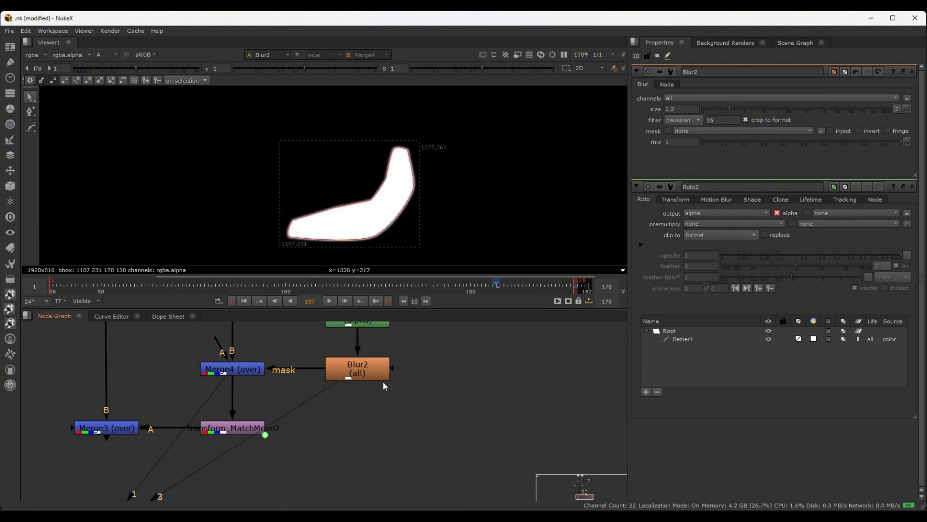
{"action": "scroll", "coordinate": [382, 407], "scroll_direction": "down", "scroll_amount": 3}
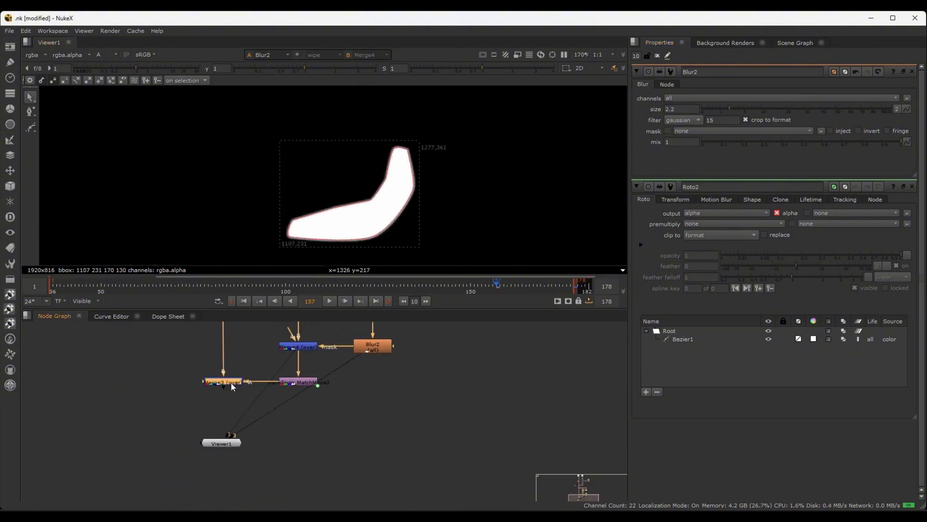
{"action": "key", "text": "1"}
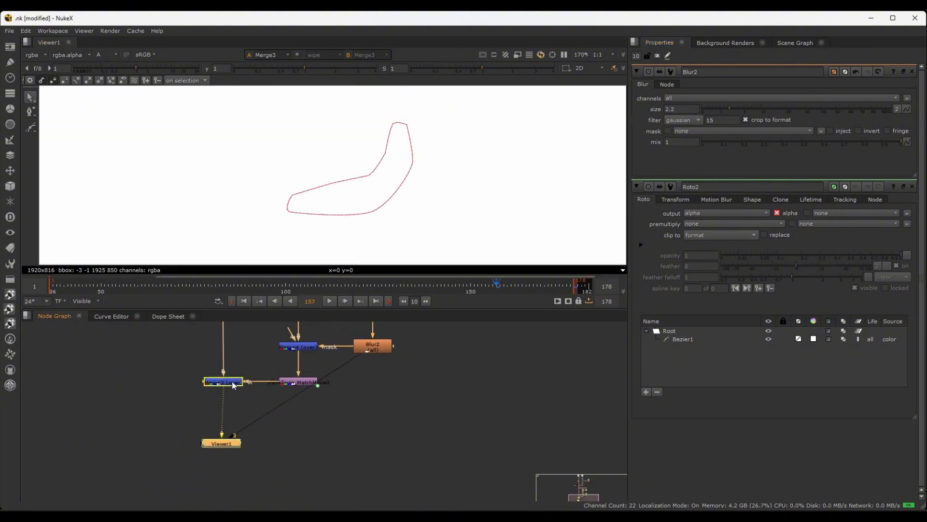
{"action": "key", "text": "a"}
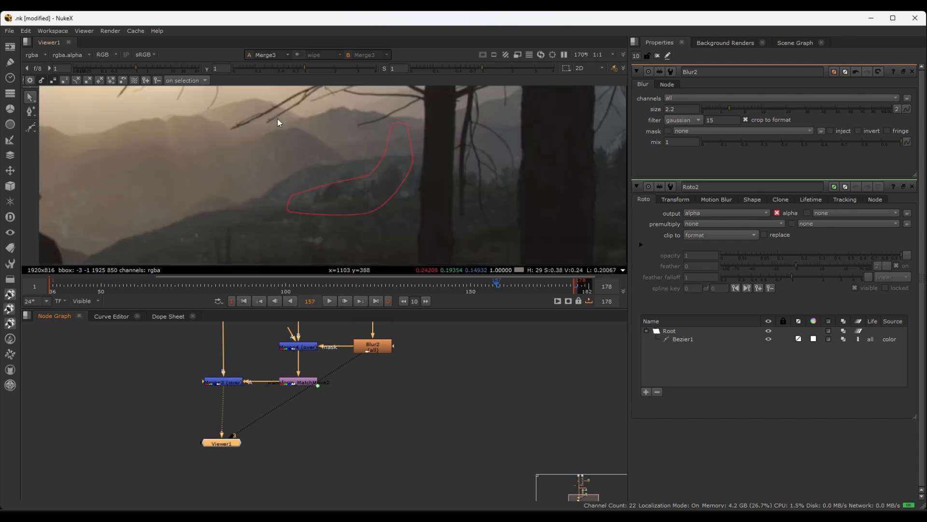
{"action": "scroll", "coordinate": [328, 193], "scroll_direction": "down", "scroll_amount": 4}
{"action": "scroll", "coordinate": [357, 214], "scroll_direction": "down", "scroll_amount": 2}
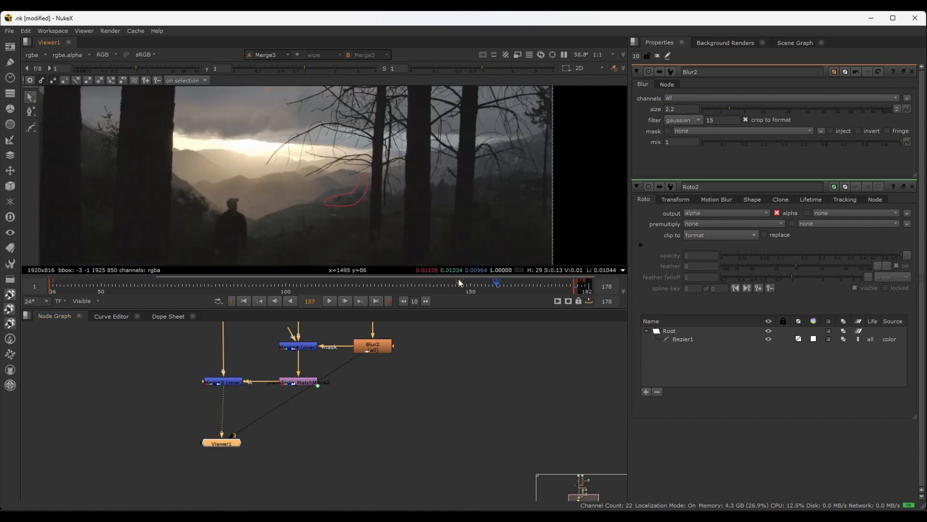
{"action": "left_click_drag", "start_coordinate": [560, 288], "coordinate": [398, 288]}
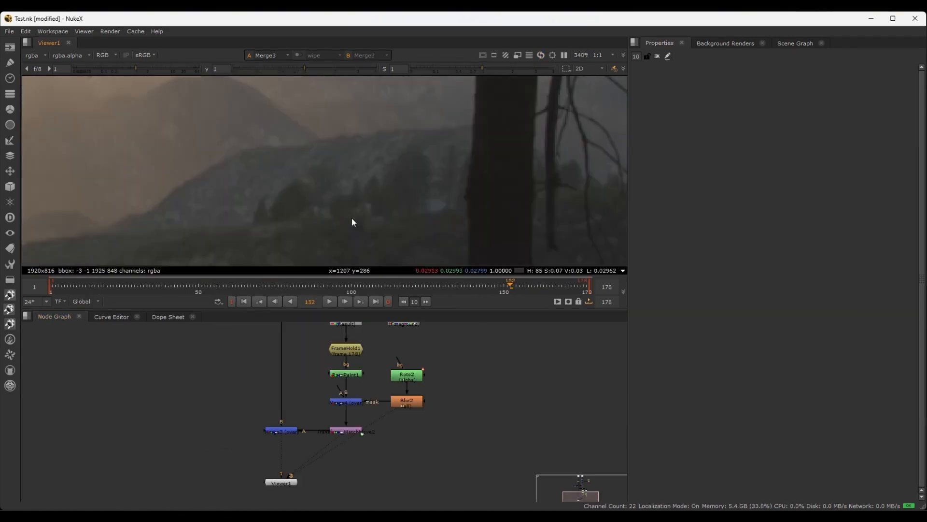
{"action": "scroll", "coordinate": [398, 207], "scroll_direction": "down", "scroll_amount": 6}
{"action": "scroll", "coordinate": [409, 204], "scroll_direction": "down", "scroll_amount": 2}
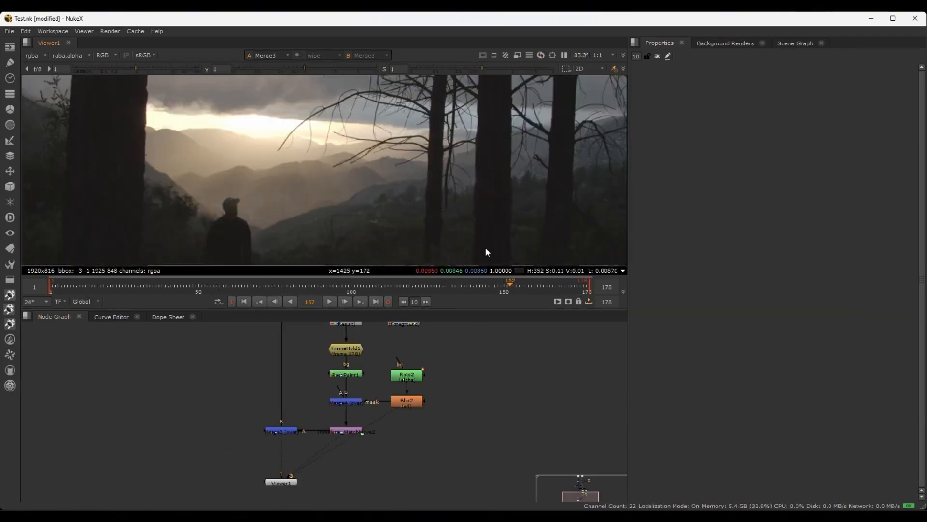
Scrub the Merge3 composite back to frame 137 and check the patched hillside
{"action": "left_click_drag", "start_coordinate": [511, 284], "coordinate": [464, 286]}
{"action": "scroll", "coordinate": [304, 207], "scroll_direction": "down", "scroll_amount": 3}
{"action": "left_click", "coordinate": [328, 286]}
{"action": "scroll", "coordinate": [400, 435], "scroll_direction": "up", "scroll_amount": 4}
{"action": "middle_click_drag", "start_coordinate": [409, 424], "coordinate": [425, 457]}
{"action": "scroll", "coordinate": [414, 441], "scroll_direction": "up", "scroll_amount": 2}
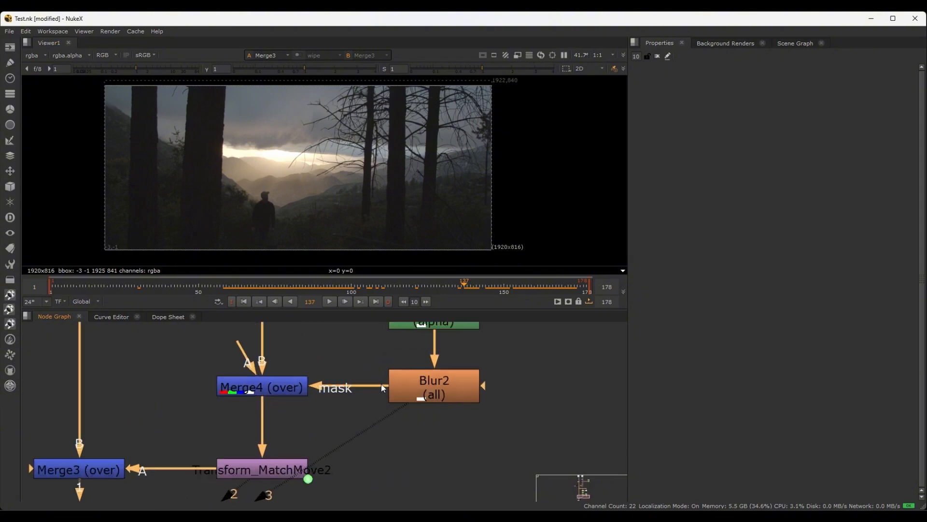
Disconnect Blur2 from the mask input of Merge4 and connect it to Merge4's A input
{"action": "middle_click_drag", "start_coordinate": [362, 360], "coordinate": [352, 364]}
{"action": "left_click_drag", "start_coordinate": [366, 390], "coordinate": [320, 349]}
{"action": "scroll", "coordinate": [321, 358], "scroll_direction": "down", "scroll_amount": 7}
{"action": "middle_click_drag", "start_coordinate": [329, 344], "coordinate": [332, 479]}
{"action": "scroll", "coordinate": [340, 375], "scroll_direction": "up", "scroll_amount": 5}
{"action": "scroll", "coordinate": [370, 418], "scroll_direction": "down", "scroll_amount": 5}
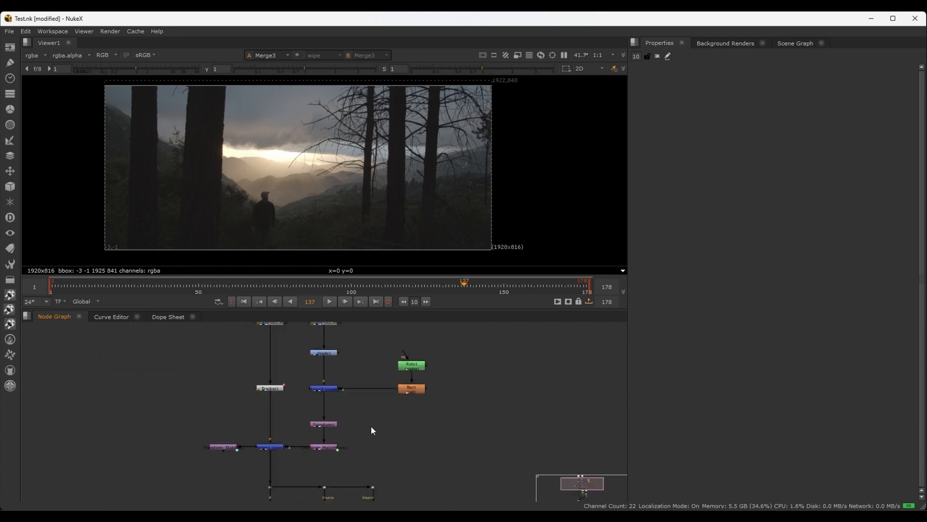
{"action": "middle_click_drag", "start_coordinate": [381, 454], "coordinate": [340, 296]}
{"action": "scroll", "coordinate": [343, 423], "scroll_direction": "up", "scroll_amount": 4}
{"action": "middle_click_drag", "start_coordinate": [371, 386], "coordinate": [389, 343]}
{"action": "scroll", "coordinate": [288, 382], "scroll_direction": "up", "scroll_amount": 2}
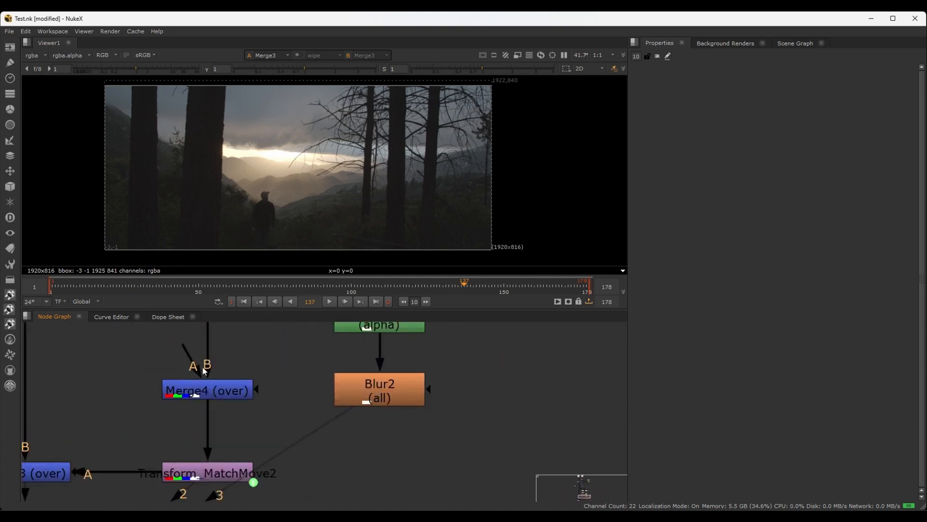
{"action": "left_click_drag", "start_coordinate": [189, 354], "coordinate": [371, 388]}
{"action": "scroll", "coordinate": [341, 186], "scroll_direction": "up", "scroll_amount": 2}
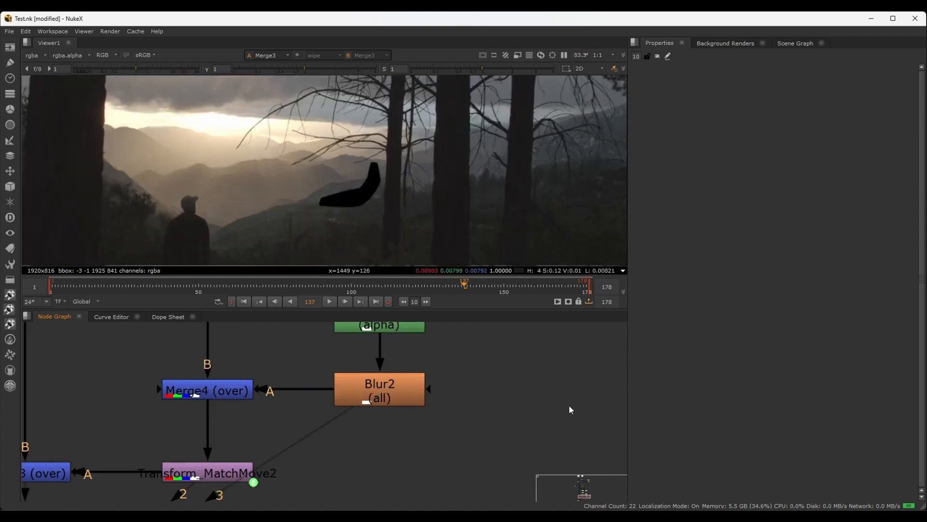
Set the Merge4 operation to mask and inspect the patch on the hillside
{"action": "double_click", "coordinate": [227, 389]}
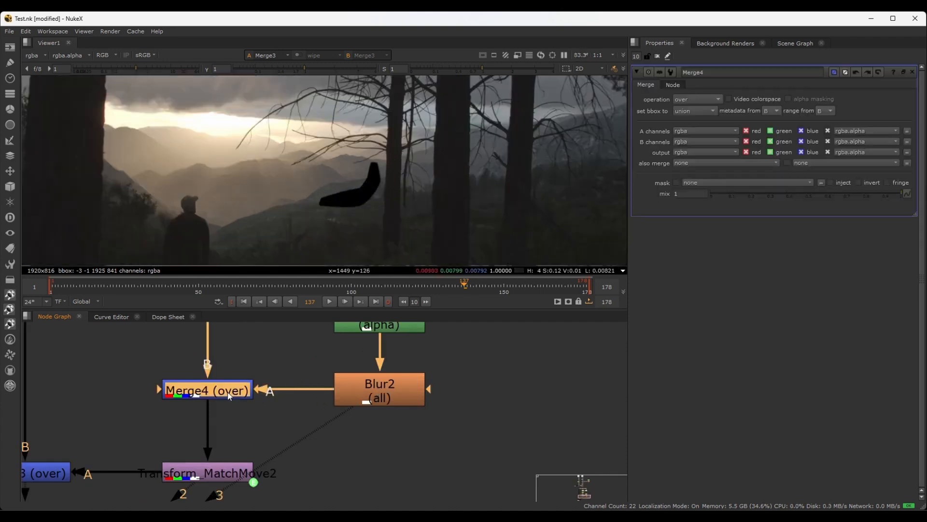
{"action": "left_click", "coordinate": [689, 97]}
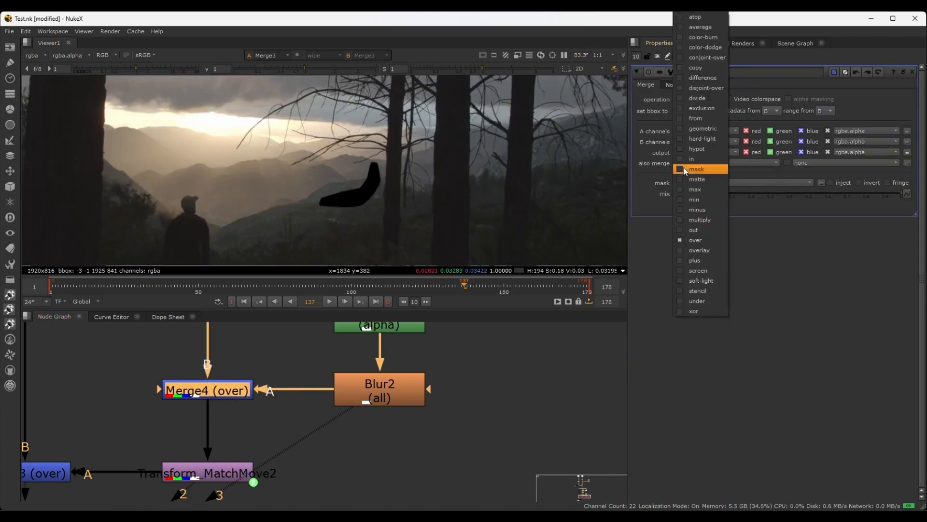
{"action": "left_click", "coordinate": [696, 169]}
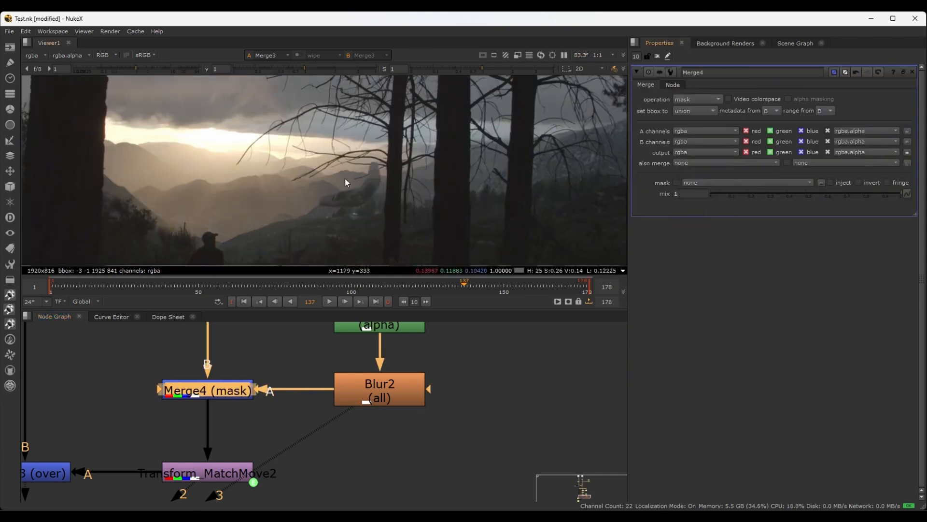
{"action": "scroll", "coordinate": [353, 184], "scroll_direction": "up", "scroll_amount": 3}
{"action": "middle_click_drag", "start_coordinate": [364, 191], "coordinate": [378, 165]}
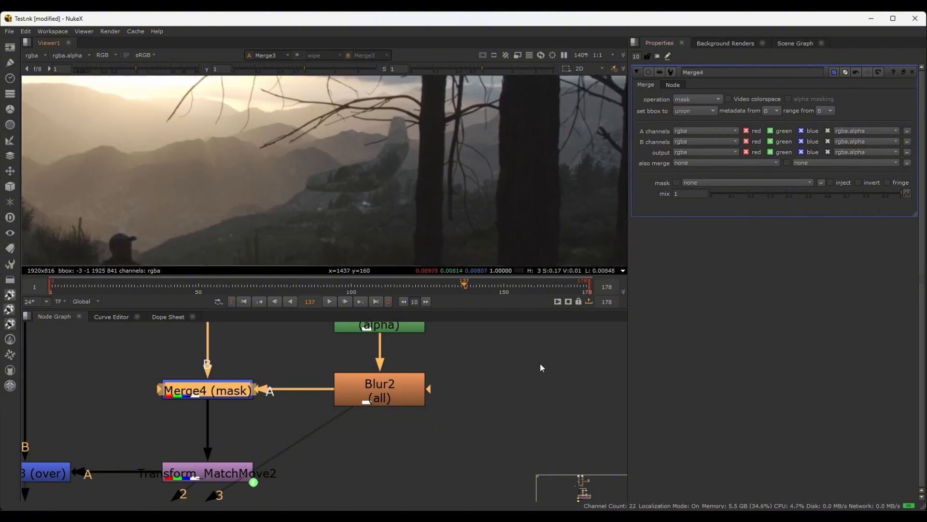
Insert a Transform node between Merge4 and Transform_MatchMove2, spacing the nodes evenly in the chain
{"action": "scroll", "coordinate": [251, 419], "scroll_direction": "down", "scroll_amount": 5}
{"action": "scroll", "coordinate": [360, 468], "scroll_direction": "up", "scroll_amount": 3}
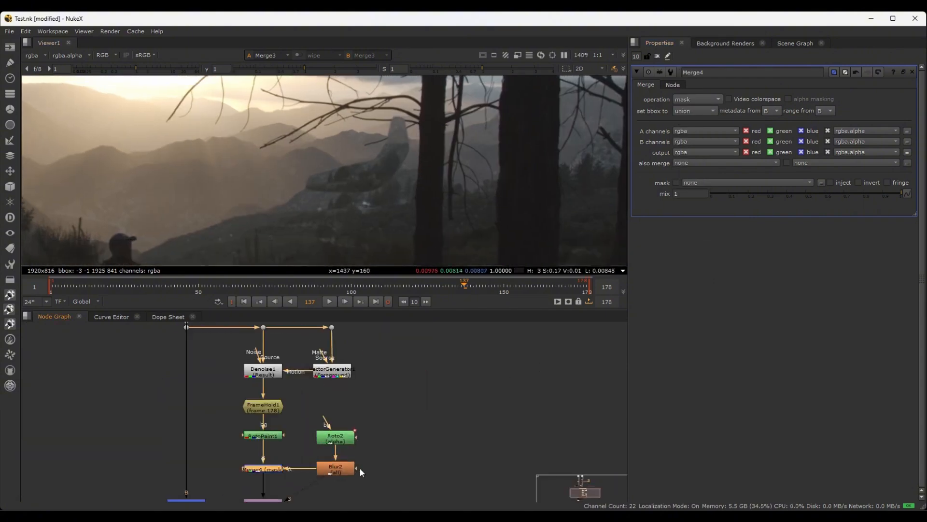
{"action": "middle_click_drag", "start_coordinate": [383, 465], "coordinate": [411, 346]}
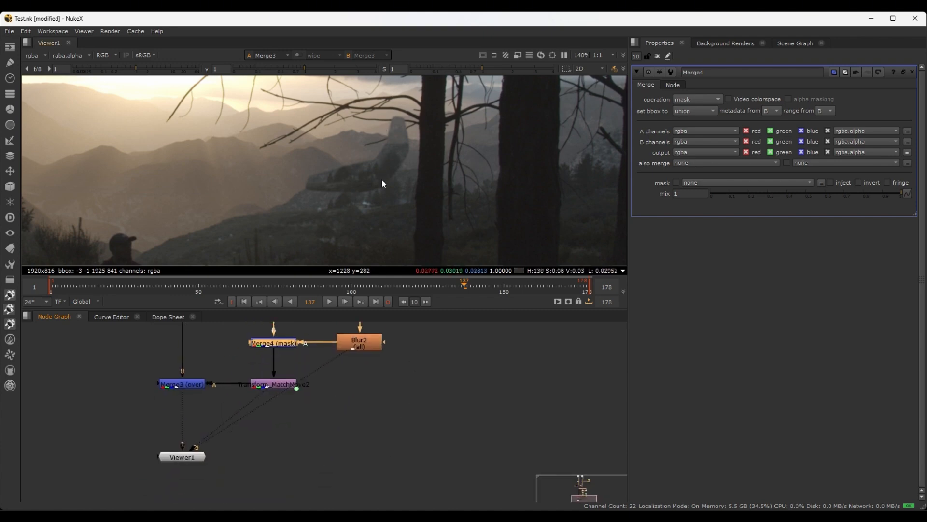
{"action": "scroll", "coordinate": [370, 387], "scroll_direction": "up", "scroll_amount": 3}
{"action": "middle_click_drag", "start_coordinate": [370, 386], "coordinate": [382, 446]}
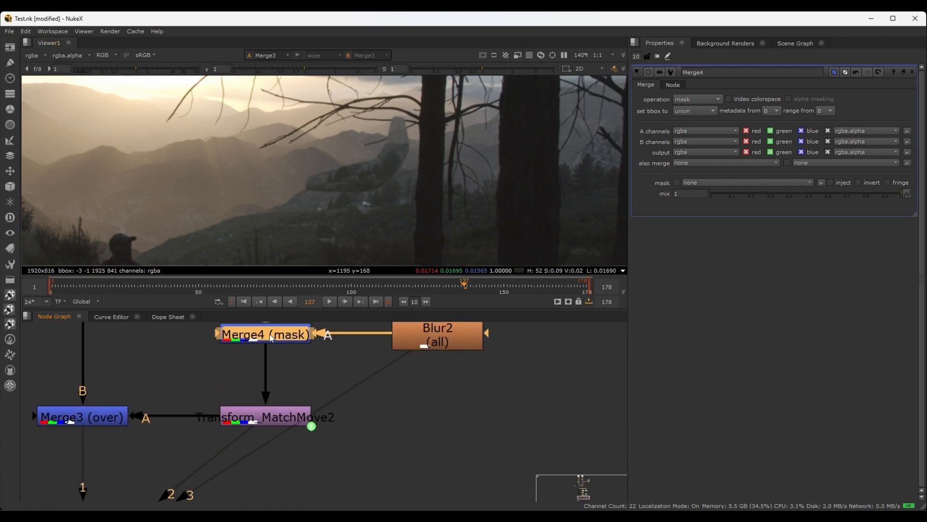
{"action": "key", "text": "t"}
{"action": "left_click_drag", "start_coordinate": [266, 372], "coordinate": [266, 385]}
{"action": "scroll", "coordinate": [367, 439], "scroll_direction": "down", "scroll_amount": 5}
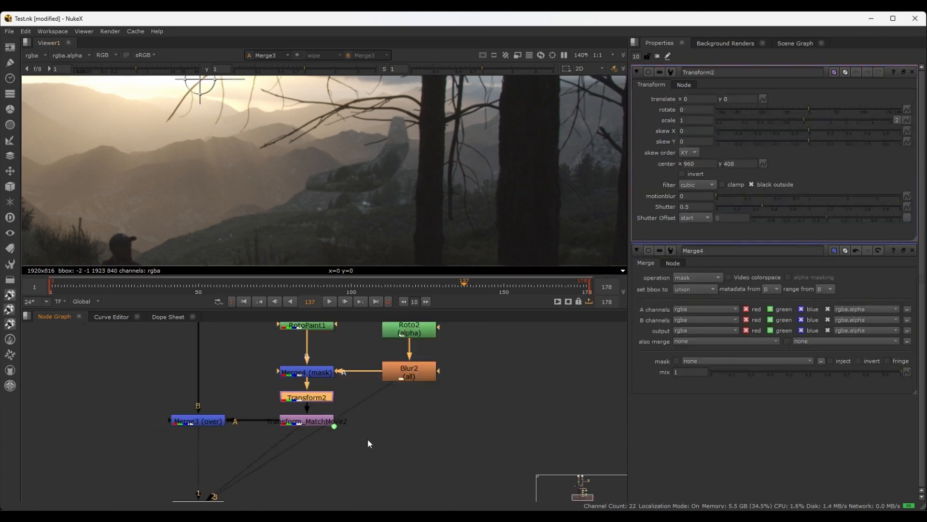
{"action": "left_click_drag", "start_coordinate": [152, 377], "coordinate": [317, 411]}
{"action": "left_click_drag", "start_coordinate": [314, 365], "coordinate": [317, 375]}
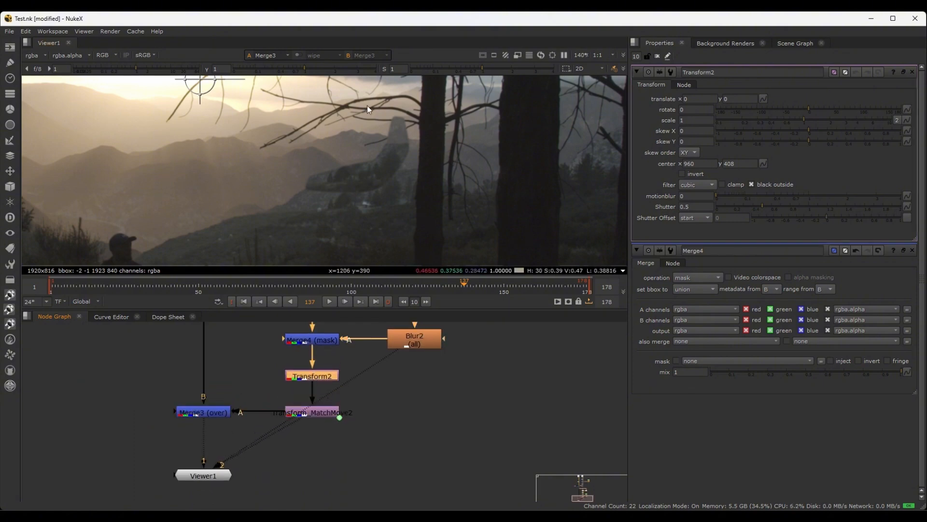
Shift the masked patch with Transform2 by about -2.5 in x and -8.5 in y over the hillside
{"action": "scroll", "coordinate": [332, 167], "scroll_direction": "down", "scroll_amount": 2}
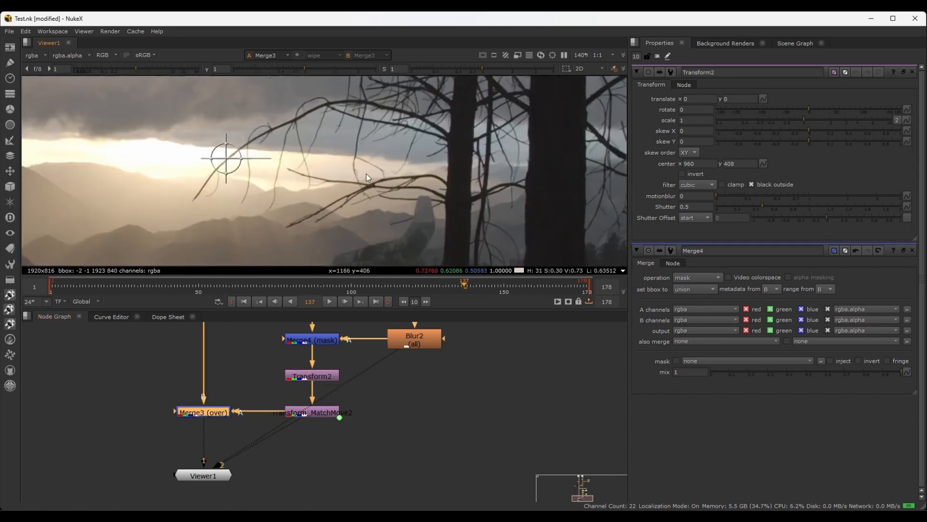
{"action": "scroll", "coordinate": [263, 191], "scroll_direction": "up", "scroll_amount": 2}
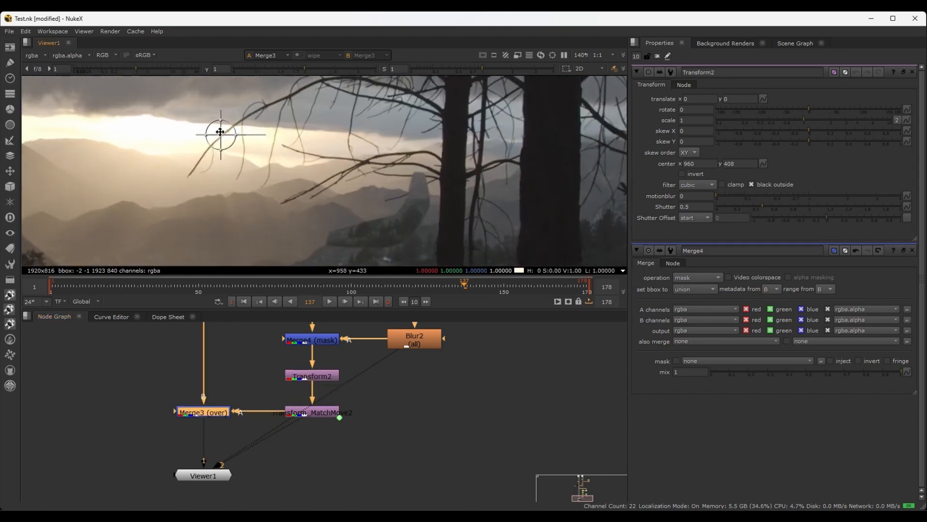
{"action": "scroll", "coordinate": [220, 132], "scroll_direction": "up", "scroll_amount": 2}
{"action": "left_click_drag", "start_coordinate": [221, 133], "coordinate": [218, 140]}
{"action": "middle_click_drag", "start_coordinate": [353, 136], "coordinate": [300, 82]}
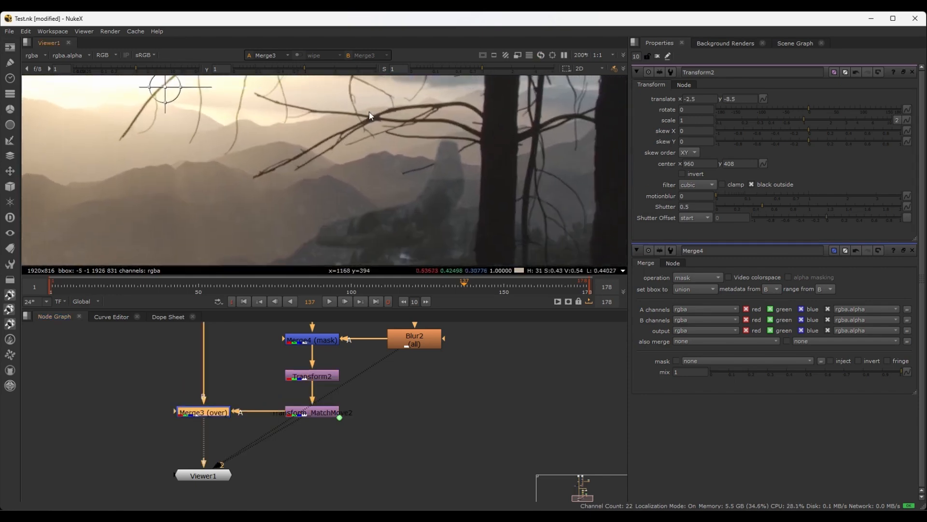
Lower the patch over the houses by setting Transform2's translate y to -39.08
{"action": "left_click", "coordinate": [699, 100]}
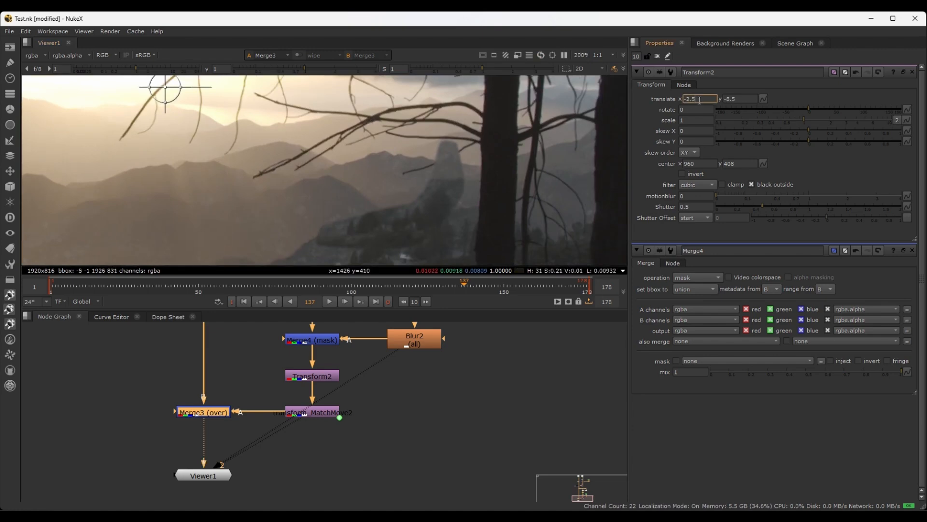
{"action": "left_click", "coordinate": [747, 100]}
{"action": "key", "text": "Down"}
{"action": "key", "text": "Down"}
{"action": "key", "text": "Down"}
{"action": "key", "text": "Down"}
{"action": "key", "text": "Down"}
{"action": "key", "text": "Down"}
{"action": "key", "text": "Down"}
{"action": "key", "text": "Down"}
{"action": "key", "text": "Down"}
{"action": "key", "text": "Down"}
{"action": "key", "text": "Down"}
{"action": "key", "text": "Down"}
{"action": "key", "text": "Down"}
{"action": "key", "text": "Down"}
{"action": "key", "text": "Down"}
{"action": "key", "text": "Down"}
{"action": "key", "text": "Down"}
{"action": "key", "text": "Down"}
{"action": "key", "text": "Down"}
{"action": "key", "text": "Down"}
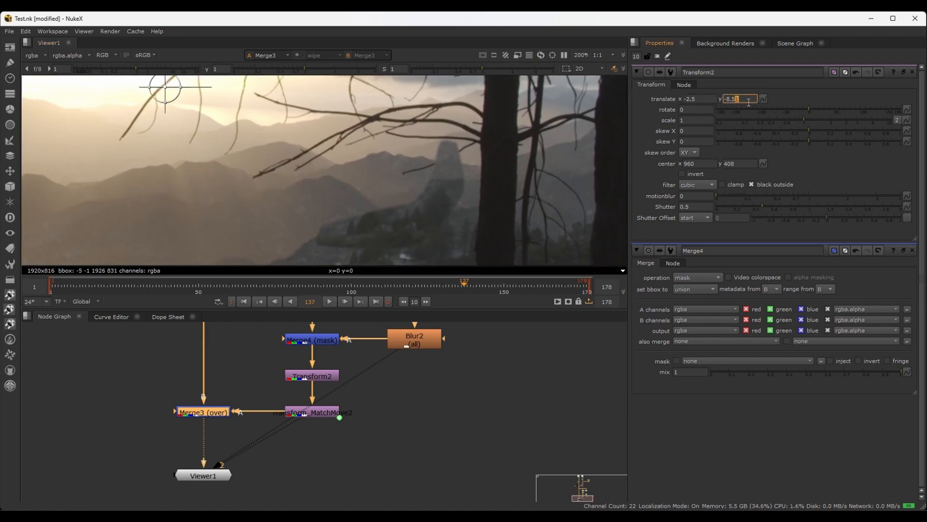
{"action": "key", "text": "Down"}
{"action": "key", "text": "Down"}
{"action": "key", "text": "Down"}
{"action": "key", "text": "Down"}
{"action": "key", "text": "Down"}
{"action": "key", "text": "Down"}
{"action": "key", "text": "Down"}
{"action": "key", "text": "Down"}
{"action": "key", "text": "Down"}
{"action": "key", "text": "Down"}
{"action": "key", "text": "Down"}
{"action": "key", "text": "Down"}
{"action": "key", "text": "Down"}
{"action": "key", "text": "Down"}
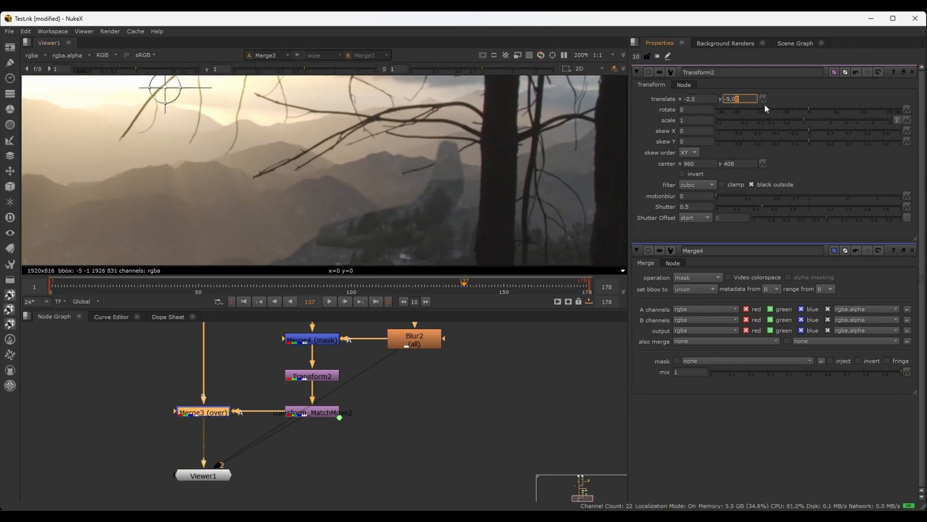
{"action": "left_click", "coordinate": [783, 103]}
{"action": "left_click", "coordinate": [747, 99]}
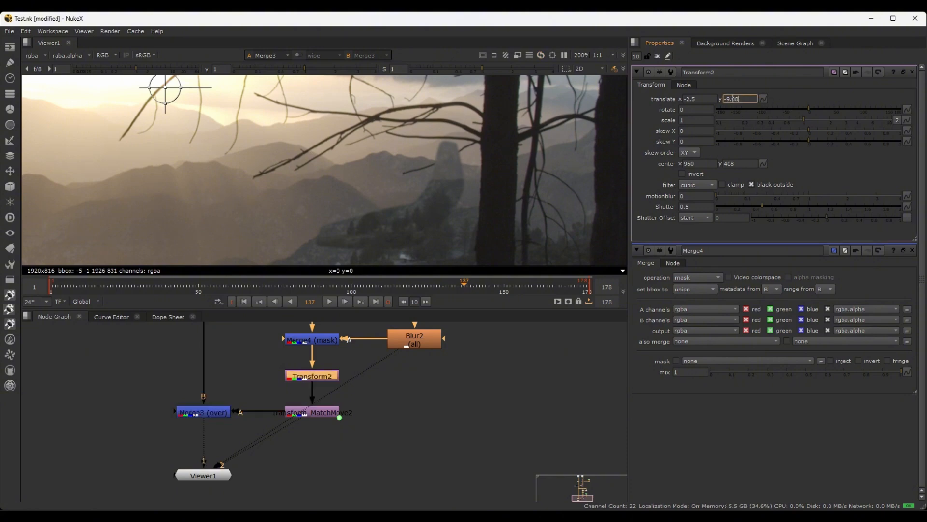
{"action": "key", "text": "Left"}
{"action": "key", "text": "Left"}
{"action": "key", "text": "Left"}
{"action": "key", "text": "Down"}
{"action": "key", "text": "Down"}
{"action": "key", "text": "Down"}
{"action": "key", "text": "Down"}
{"action": "key", "text": "Down"}
{"action": "key", "text": "Down"}
{"action": "key", "text": "Down"}
{"action": "key", "text": "Down"}
{"action": "key", "text": "Down"}
{"action": "key", "text": "Down"}
{"action": "key", "text": "Down"}
{"action": "key", "text": "Down"}
{"action": "key", "text": "Down"}
{"action": "key", "text": "Down"}
{"action": "key", "text": "Down"}
{"action": "key", "text": "Down"}
{"action": "key", "text": "Down"}
{"action": "key", "text": "Down"}
{"action": "key", "text": "Down"}
{"action": "key", "text": "Down"}
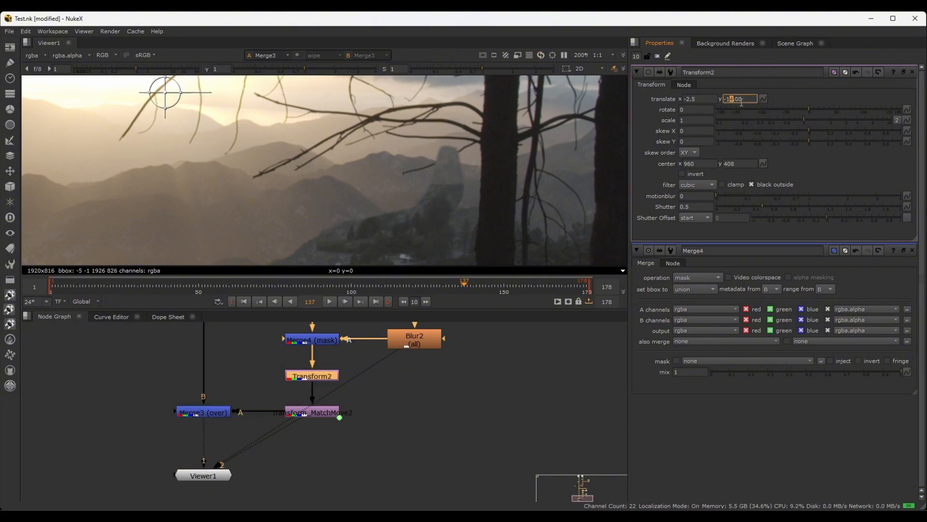
{"action": "key", "text": "Down"}
{"action": "key", "text": "Down"}
{"action": "key", "text": "Down"}
{"action": "key", "text": "Down"}
{"action": "key", "text": "Down"}
{"action": "key", "text": "Down"}
{"action": "key", "text": "Down"}
{"action": "key", "text": "Down"}
{"action": "key", "text": "Down"}
{"action": "key", "text": "Down"}
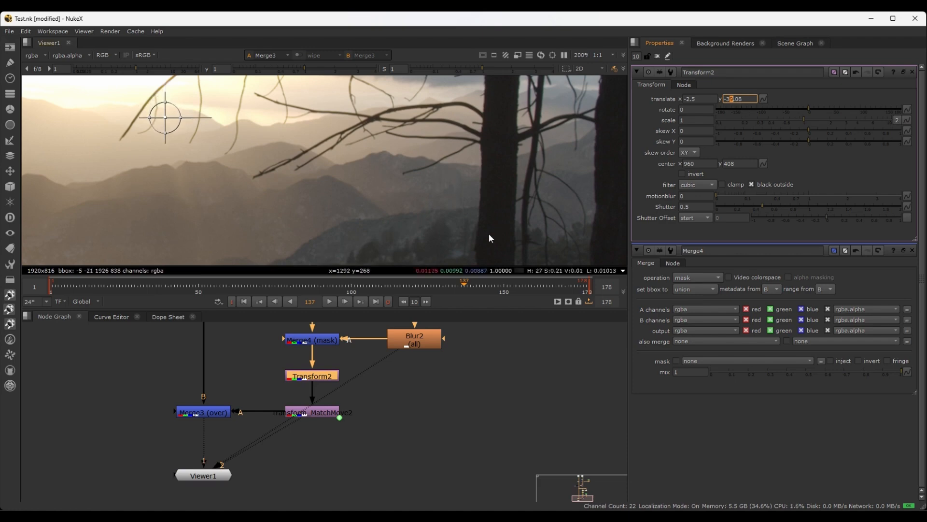
{"action": "scroll", "coordinate": [434, 207], "scroll_direction": "up", "scroll_amount": 4}
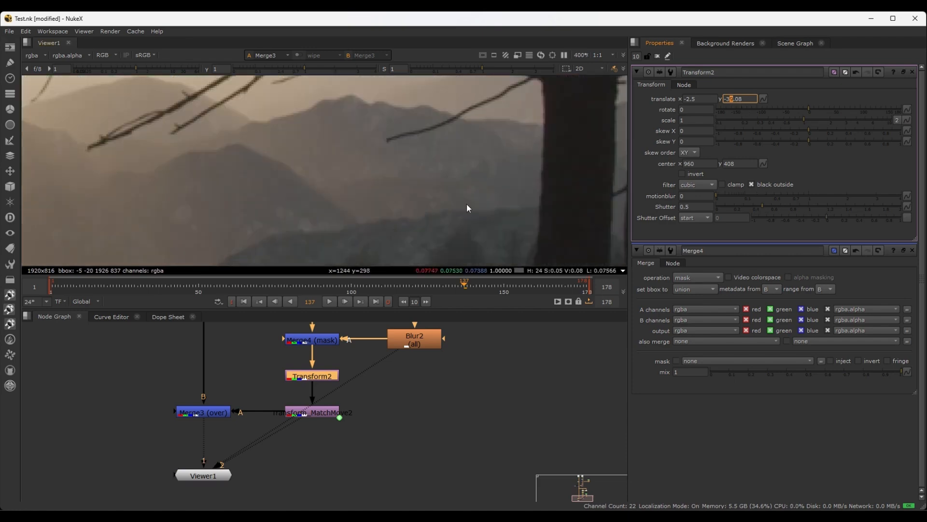
{"action": "scroll", "coordinate": [434, 162], "scroll_direction": "down", "scroll_amount": 3}
Soften the patch's mask edge further by raising the Blur2 size to 3.2
{"action": "left_click", "coordinate": [414, 340]}
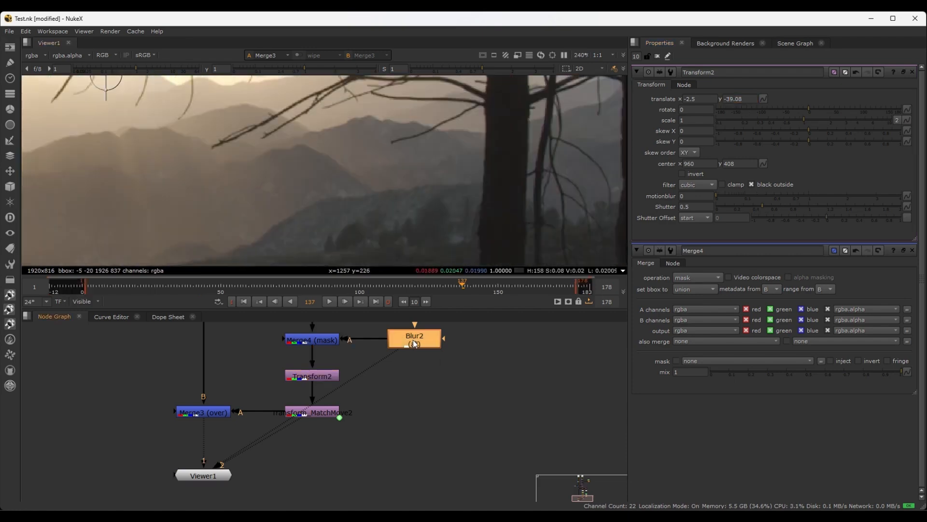
{"action": "double_click", "coordinate": [421, 340]}
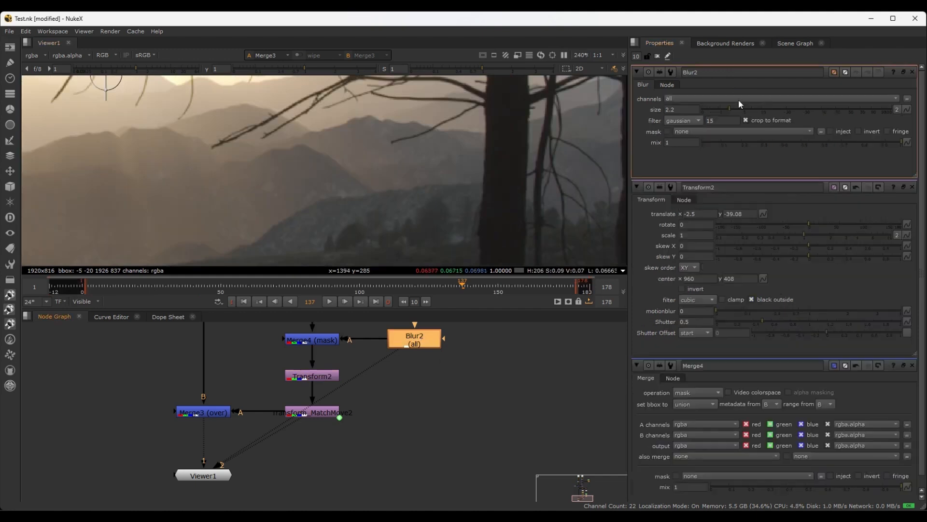
{"action": "left_click_drag", "start_coordinate": [730, 110], "coordinate": [732, 107]}
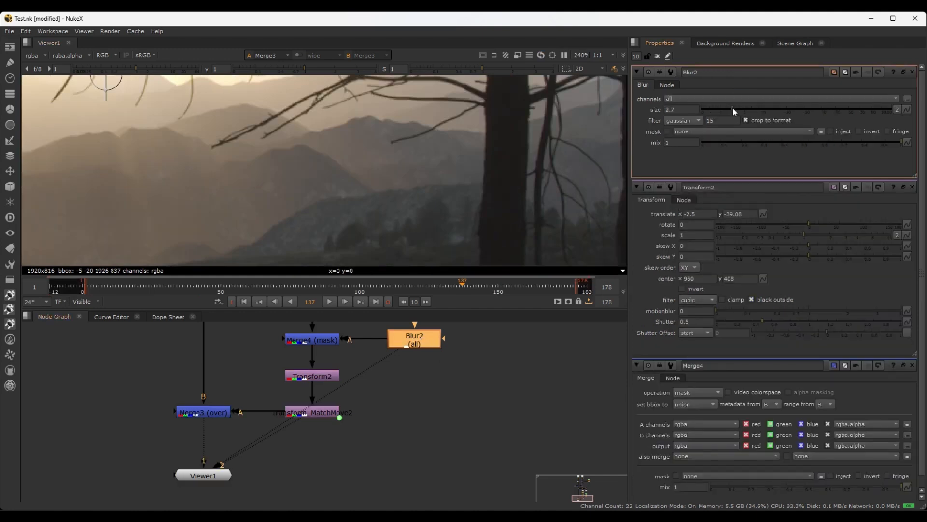
{"action": "scroll", "coordinate": [435, 199], "scroll_direction": "down", "scroll_amount": 2}
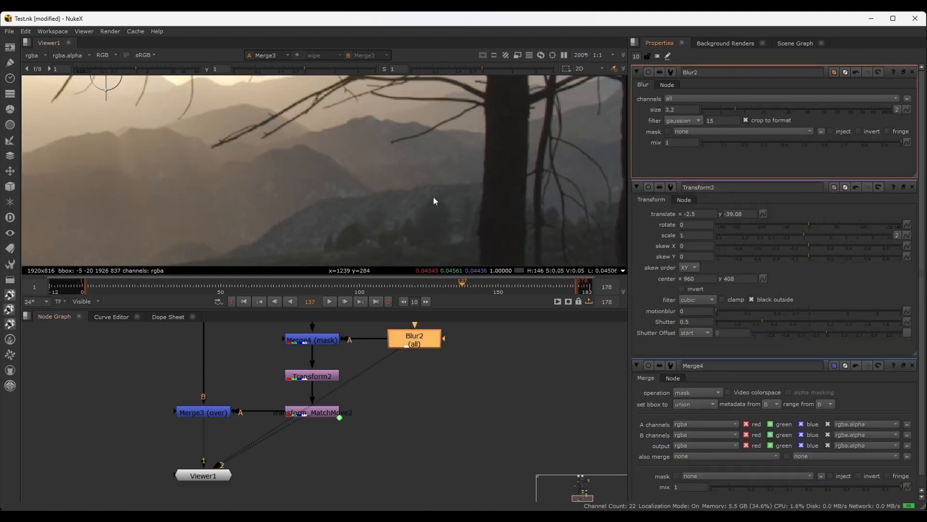
Display the Merge3 composite and scrub from near the first frame to frame 145 to check the patch's tracking
{"action": "left_click", "coordinate": [195, 415]}
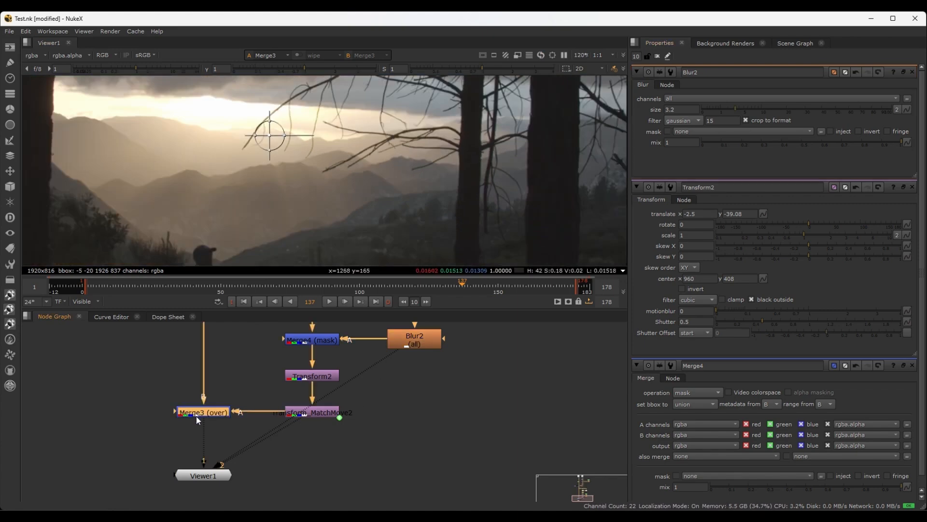
{"action": "key", "text": "1"}
{"action": "scroll", "coordinate": [320, 218], "scroll_direction": "down", "scroll_amount": 3}
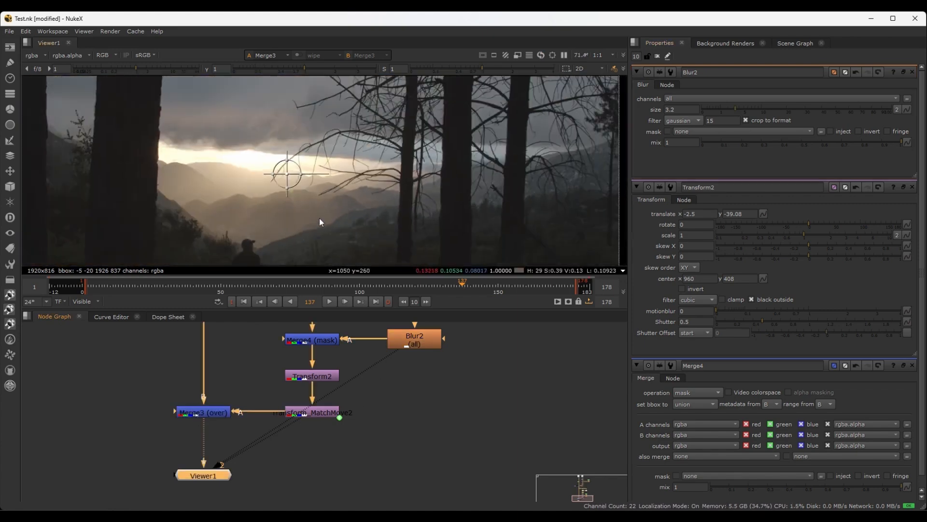
{"action": "middle_click_drag", "start_coordinate": [330, 215], "coordinate": [337, 195]}
{"action": "left_click", "coordinate": [99, 286]}
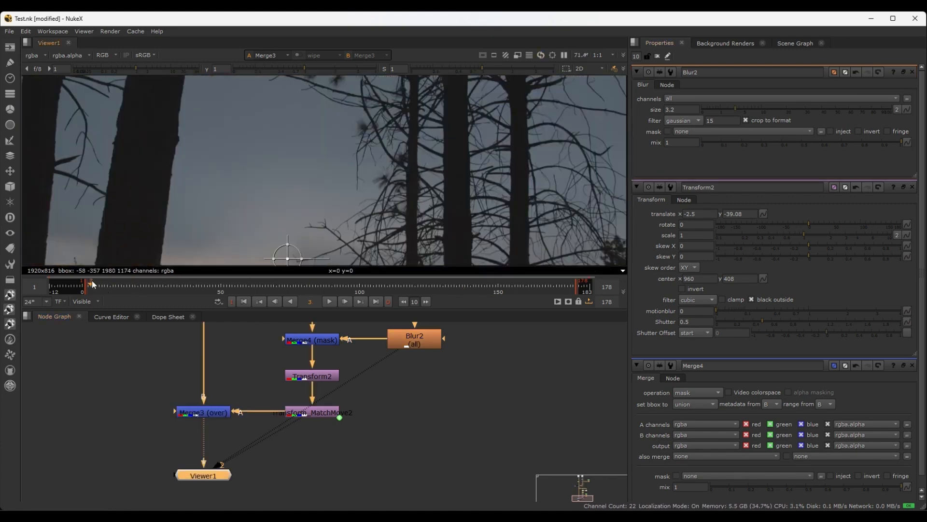
{"action": "scroll", "coordinate": [323, 192], "scroll_direction": "down", "scroll_amount": 4}
{"action": "scroll", "coordinate": [323, 192], "scroll_direction": "up", "scroll_amount": 2}
{"action": "left_click_drag", "start_coordinate": [101, 286], "coordinate": [484, 289]}
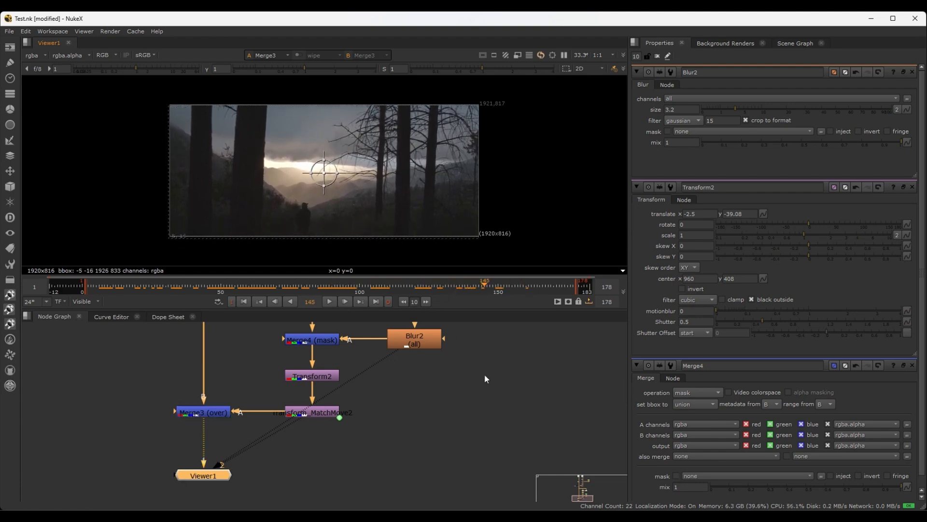
Inspect the blended hillside patch up close and in the wider frame on frame 145
{"action": "scroll", "coordinate": [382, 413], "scroll_direction": "down", "scroll_amount": 3}
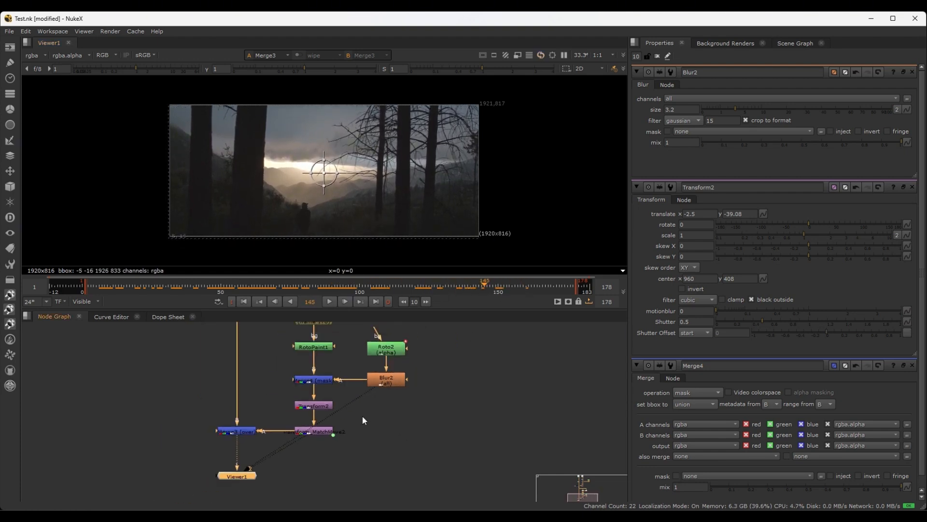
{"action": "scroll", "coordinate": [427, 364], "scroll_direction": "up", "scroll_amount": 4}
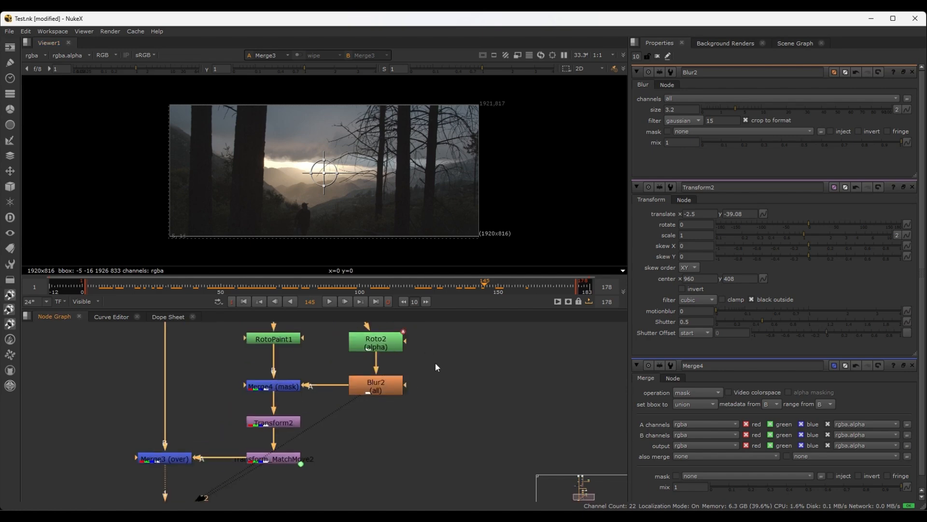
{"action": "scroll", "coordinate": [364, 183], "scroll_direction": "up", "scroll_amount": 4}
{"action": "scroll", "coordinate": [361, 192], "scroll_direction": "up", "scroll_amount": 3}
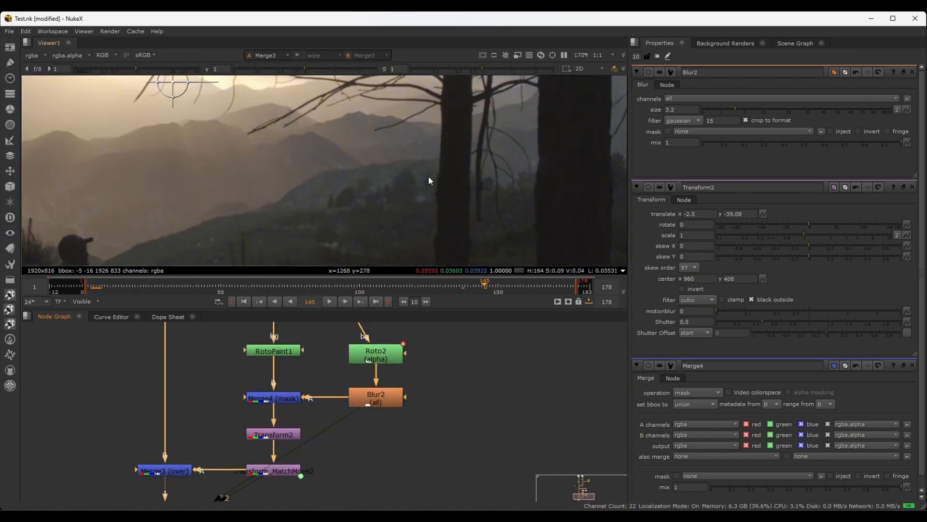
{"action": "scroll", "coordinate": [339, 411], "scroll_direction": "down", "scroll_amount": 1}
{"action": "scroll", "coordinate": [329, 158], "scroll_direction": "down", "scroll_amount": 3}
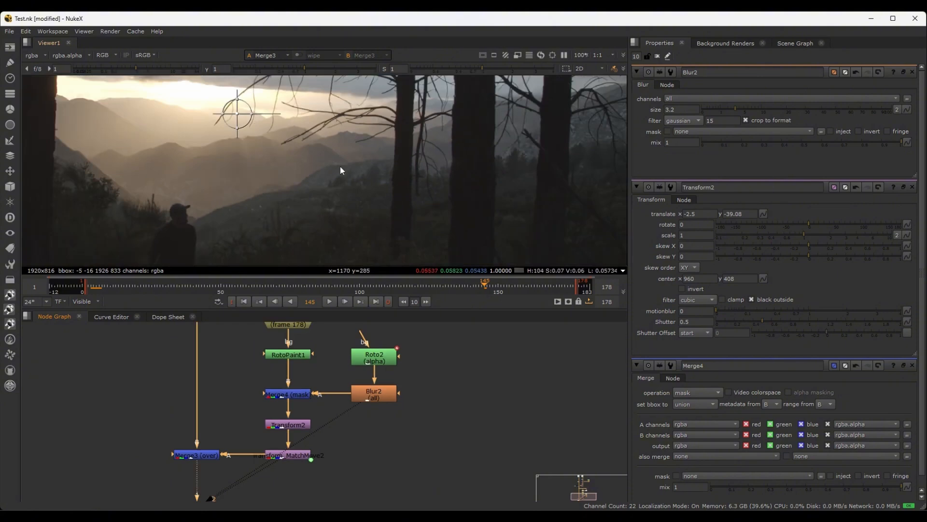
{"action": "scroll", "coordinate": [340, 166], "scroll_direction": "down", "scroll_amount": 1}
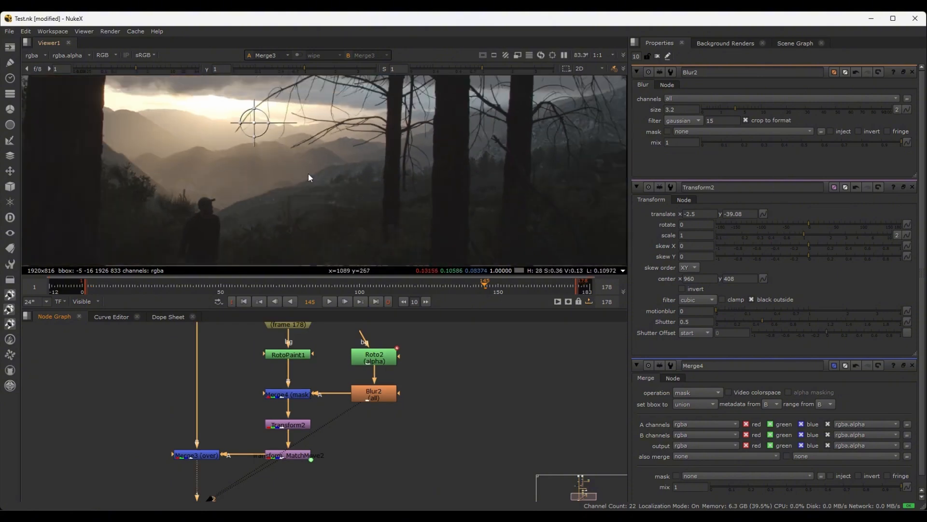
Review the FrameHold1 and RotoPaint1 part of the patch branch and inspect the blended hillside up close on frame 145
{"action": "scroll", "coordinate": [335, 390], "scroll_direction": "up", "scroll_amount": 5}
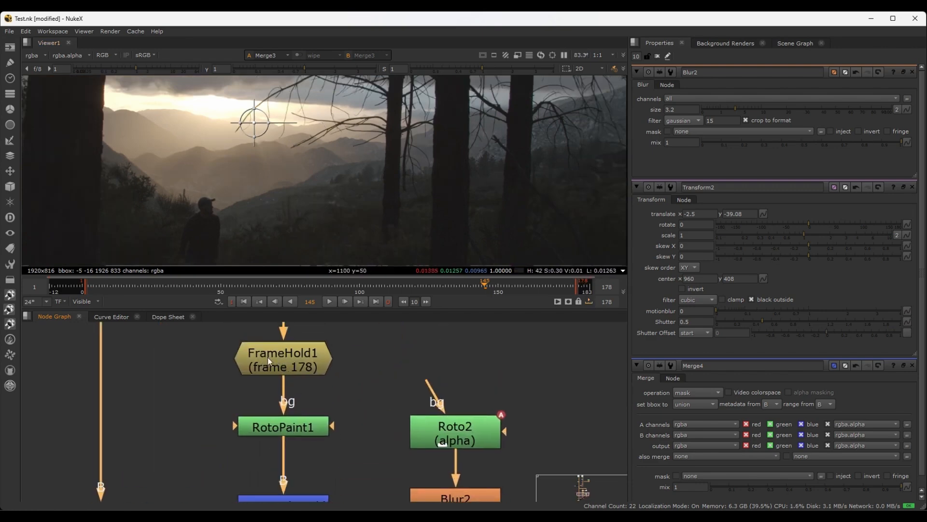
{"action": "middle_click_drag", "start_coordinate": [268, 358], "coordinate": [262, 338]}
{"action": "left_click", "coordinate": [283, 407]}
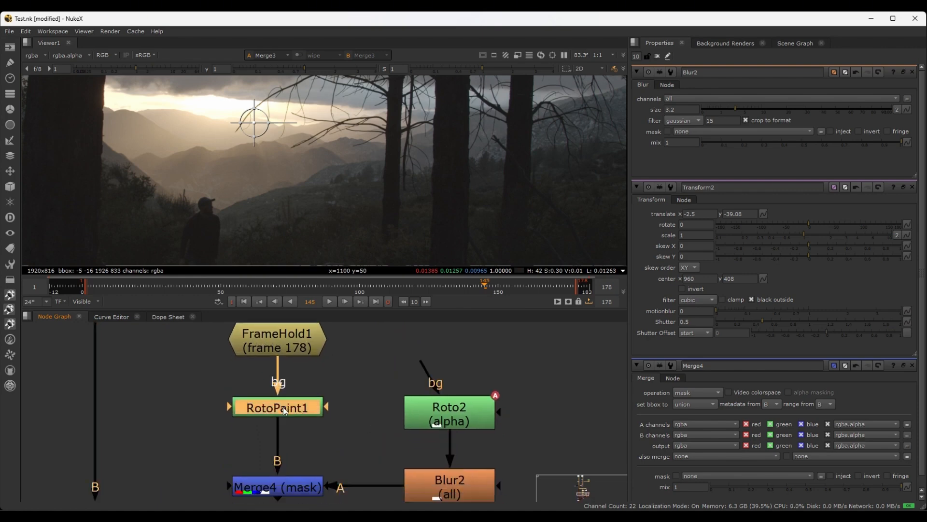
{"action": "scroll", "coordinate": [362, 176], "scroll_direction": "up", "scroll_amount": 3}
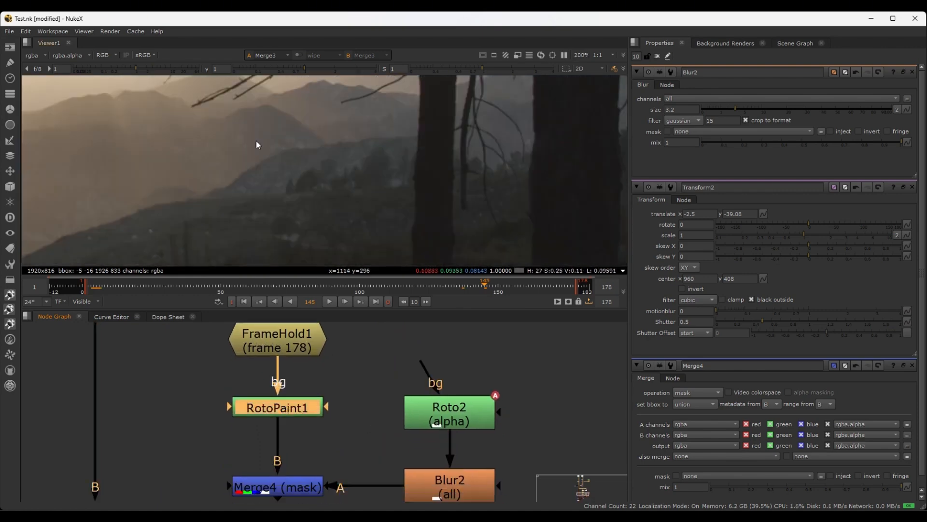
{"action": "scroll", "coordinate": [352, 185], "scroll_direction": "up", "scroll_amount": 2}
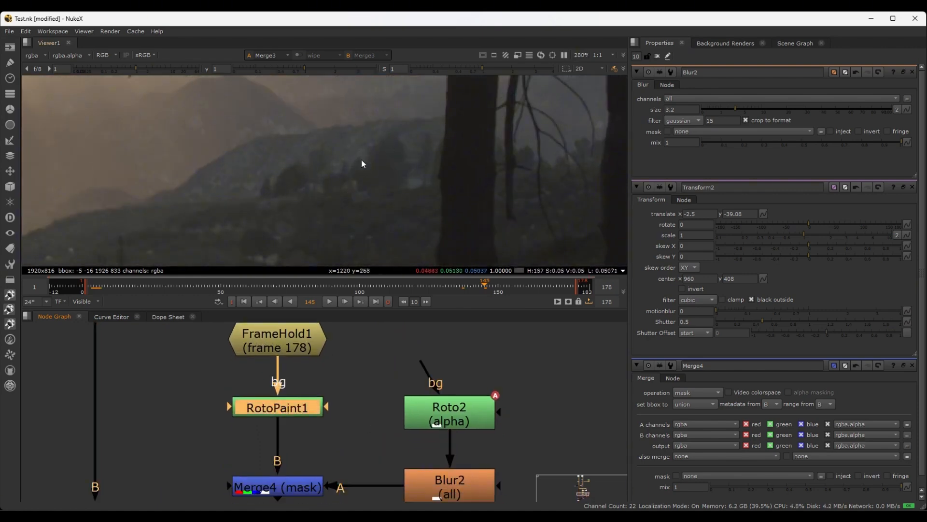
{"action": "scroll", "coordinate": [350, 440], "scroll_direction": "down", "scroll_amount": 5}
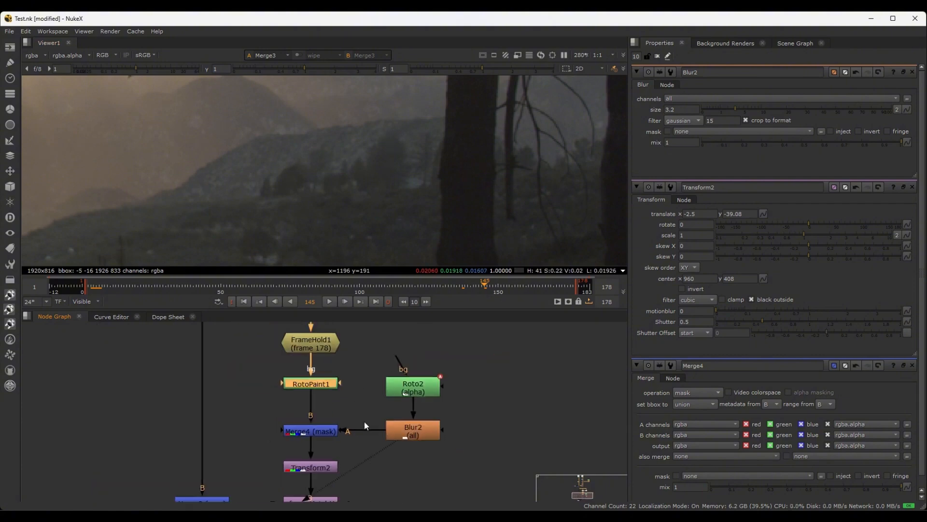
{"action": "scroll", "coordinate": [343, 170], "scroll_direction": "down", "scroll_amount": 7}
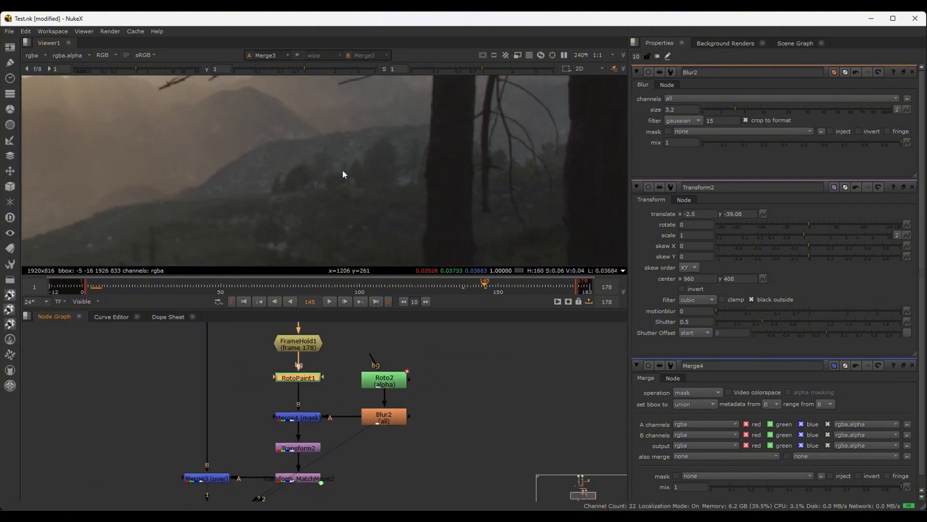
{"action": "scroll", "coordinate": [343, 169], "scroll_direction": "up", "scroll_amount": 5}
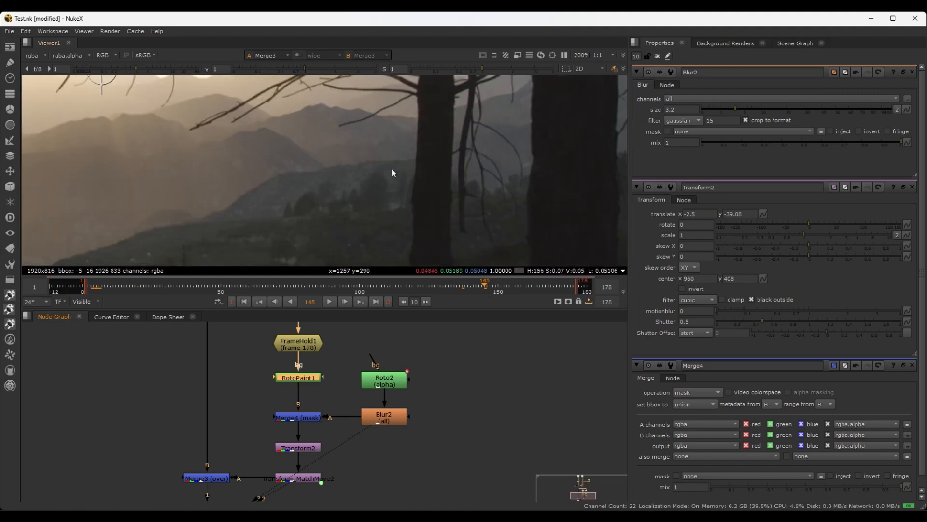
{"action": "scroll", "coordinate": [393, 391], "scroll_direction": "up", "scroll_amount": 2}
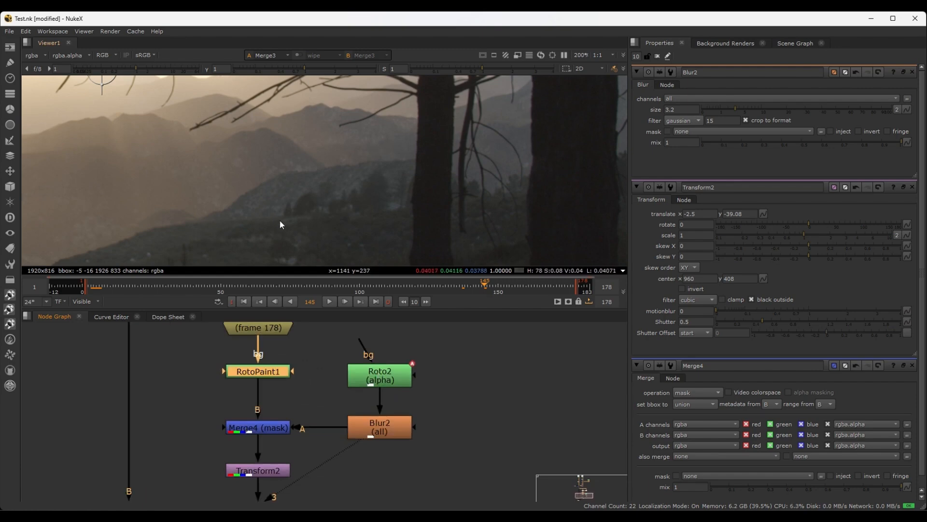
Open Roto2's properties to show its mask outline over the composite, and scrub to frame 92 to check the hillside patch
{"action": "double_click", "coordinate": [378, 375]}
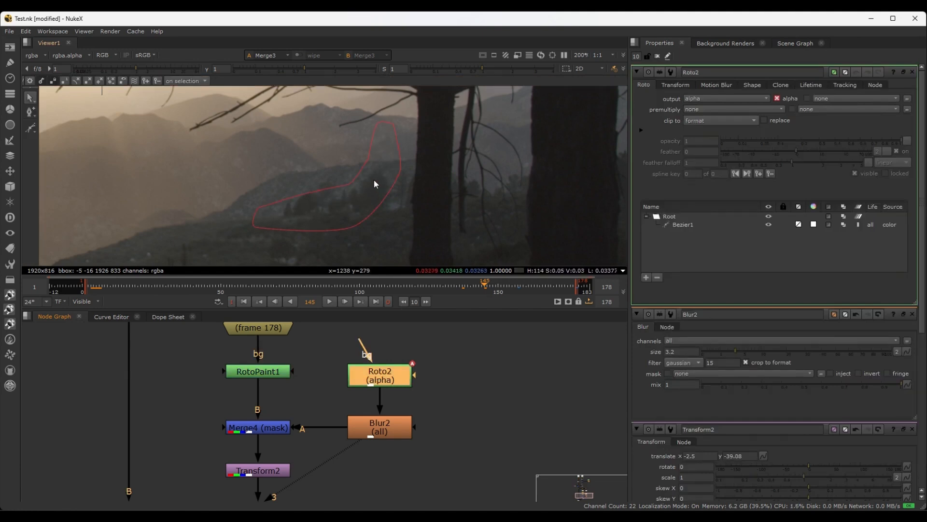
{"action": "middle_click_drag", "start_coordinate": [417, 420], "coordinate": [434, 369]}
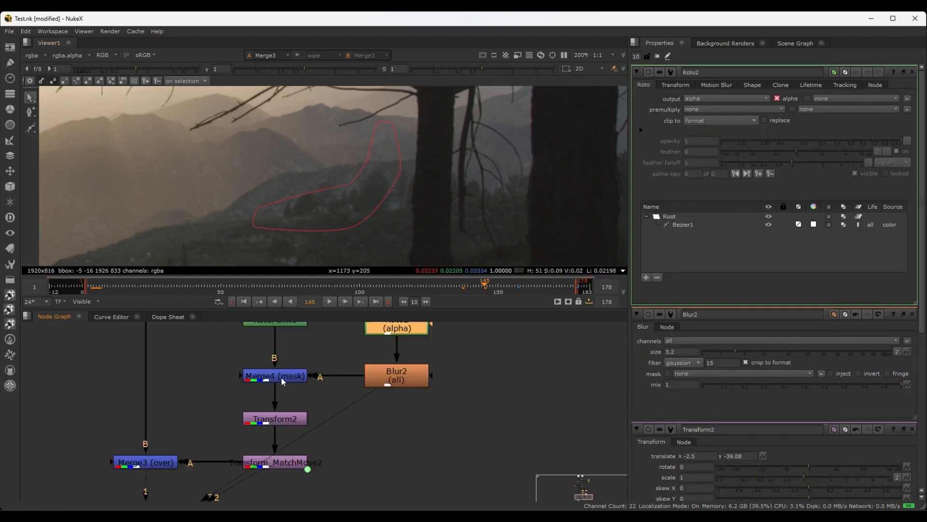
{"action": "middle_click_drag", "start_coordinate": [283, 382], "coordinate": [293, 356]}
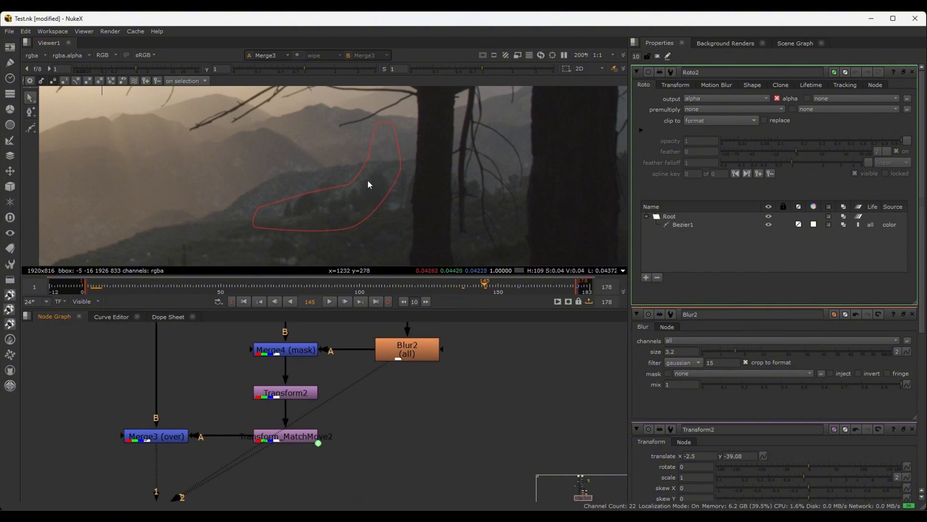
{"action": "scroll", "coordinate": [347, 236], "scroll_direction": "down", "scroll_amount": 3}
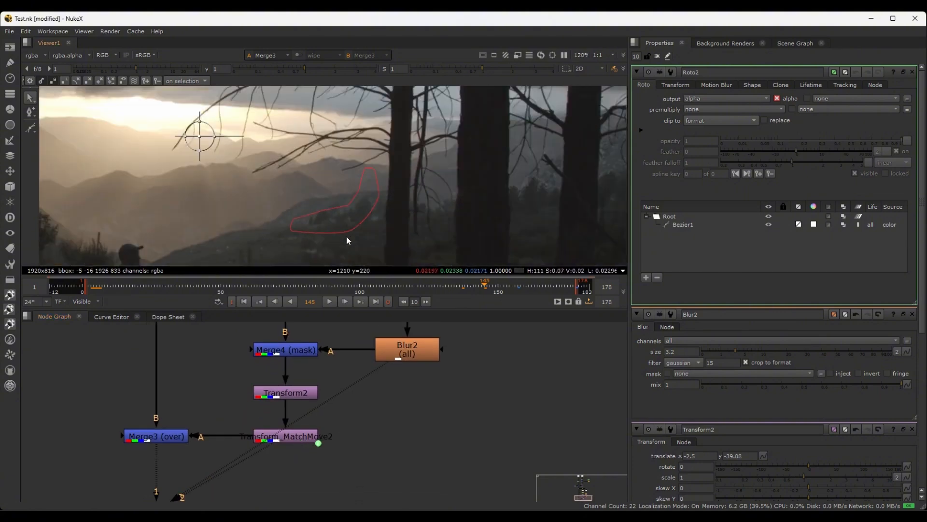
{"action": "scroll", "coordinate": [347, 239], "scroll_direction": "down", "scroll_amount": 3}
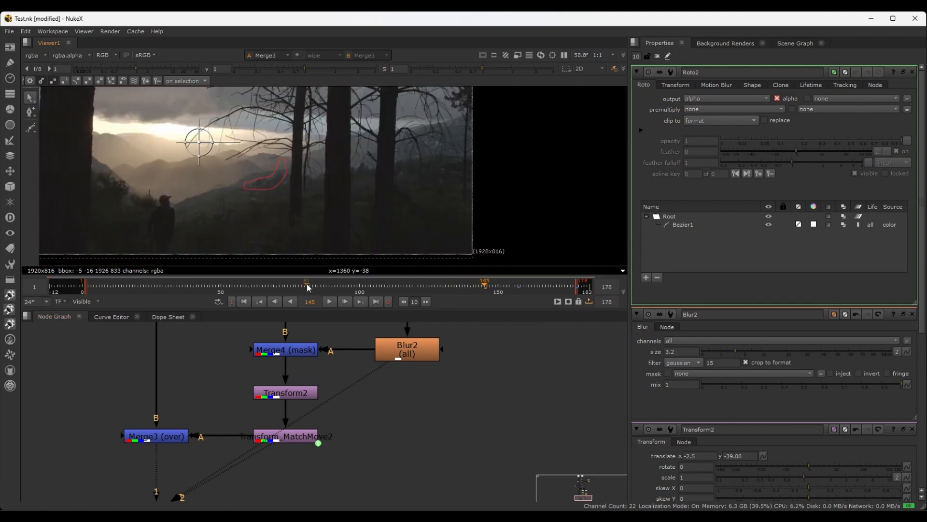
{"action": "left_click", "coordinate": [259, 286]}
{"action": "left_click_drag", "start_coordinate": [258, 286], "coordinate": [337, 284]}
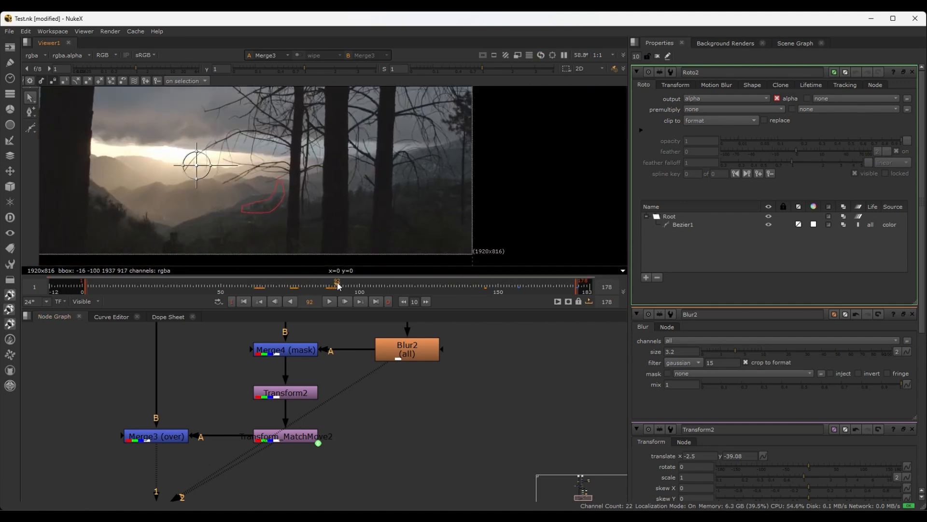
Trace the node graph from Merge1 and Transform_MatchMove1 down through Denoise1 and VectorGenerator1 to Transform_MatchMove2
{"action": "scroll", "coordinate": [296, 421], "scroll_direction": "up", "scroll_amount": 1}
{"action": "scroll", "coordinate": [324, 401], "scroll_direction": "down", "scroll_amount": 7}
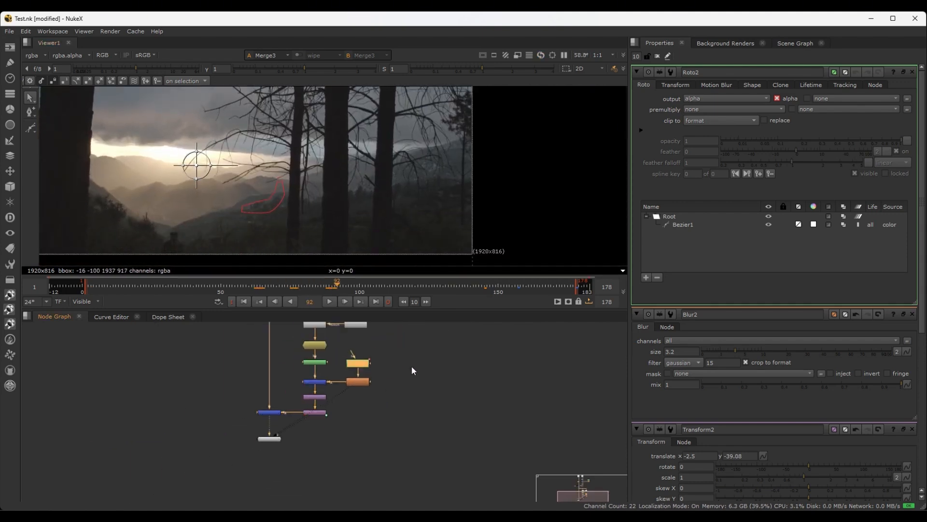
{"action": "middle_click_drag", "start_coordinate": [346, 334], "coordinate": [356, 427]}
{"action": "scroll", "coordinate": [357, 387], "scroll_direction": "up", "scroll_amount": 3}
{"action": "scroll", "coordinate": [357, 370], "scroll_direction": "up", "scroll_amount": 1}
{"action": "middle_click_drag", "start_coordinate": [356, 353], "coordinate": [385, 414]}
{"action": "scroll", "coordinate": [362, 404], "scroll_direction": "up", "scroll_amount": 4}
{"action": "left_click", "coordinate": [290, 366]}
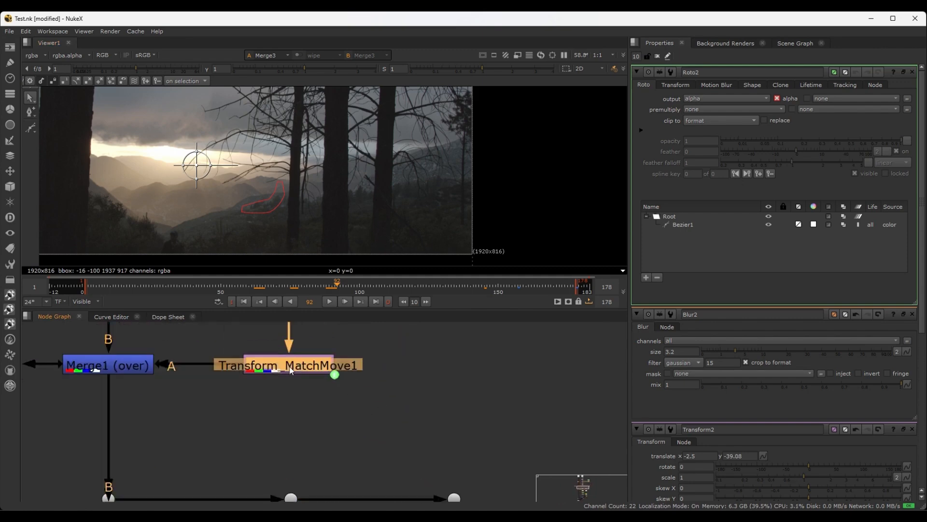
{"action": "middle_click_drag", "start_coordinate": [322, 483], "coordinate": [299, 322]}
{"action": "scroll", "coordinate": [330, 421], "scroll_direction": "down", "scroll_amount": 1}
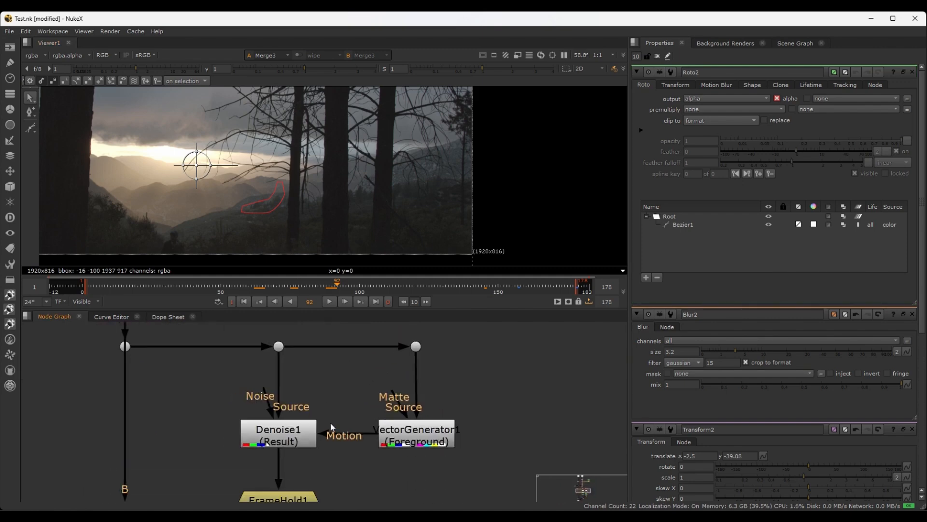
{"action": "middle_click_drag", "start_coordinate": [341, 497], "coordinate": [354, 343]}
{"action": "middle_click_drag", "start_coordinate": [370, 494], "coordinate": [376, 357]}
{"action": "scroll", "coordinate": [279, 431], "scroll_direction": "up", "scroll_amount": 3}
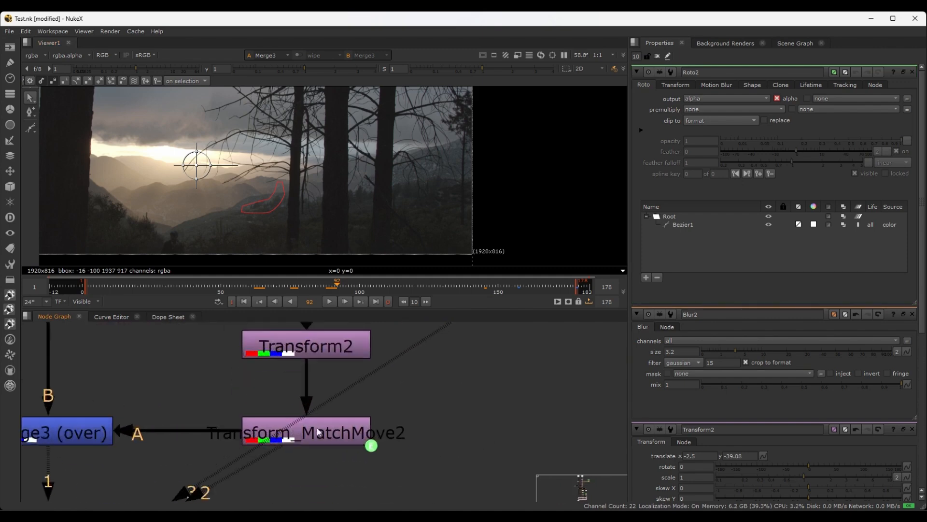
Examine the outlined patch on frame 92 alongside the Merge4, Transform2 and Transform_MatchMove2 nodes, and scrub further forward
{"action": "scroll", "coordinate": [260, 191], "scroll_direction": "up", "scroll_amount": 9}
{"action": "scroll", "coordinate": [410, 413], "scroll_direction": "down", "scroll_amount": 2}
{"action": "scroll", "coordinate": [410, 414], "scroll_direction": "down", "scroll_amount": 1}
{"action": "middle_click_drag", "start_coordinate": [424, 390], "coordinate": [392, 421]}
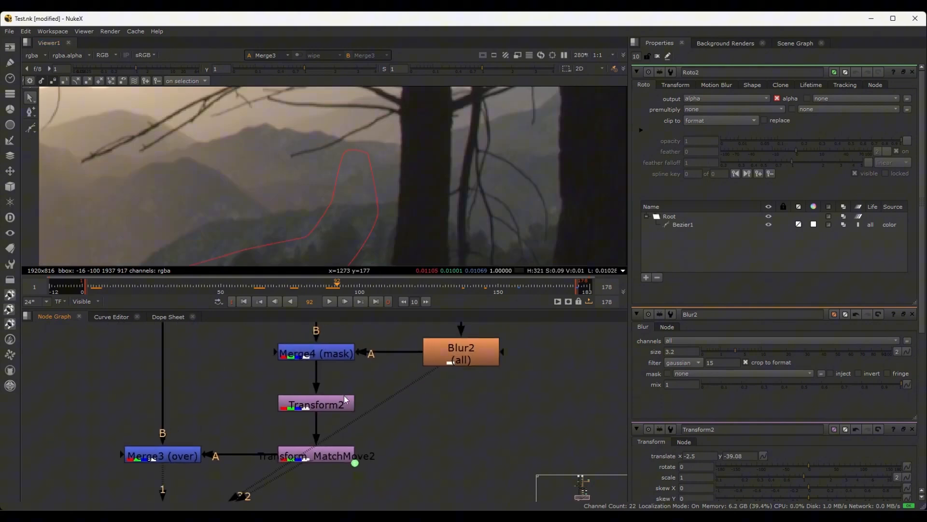
{"action": "left_click", "coordinate": [325, 353]}
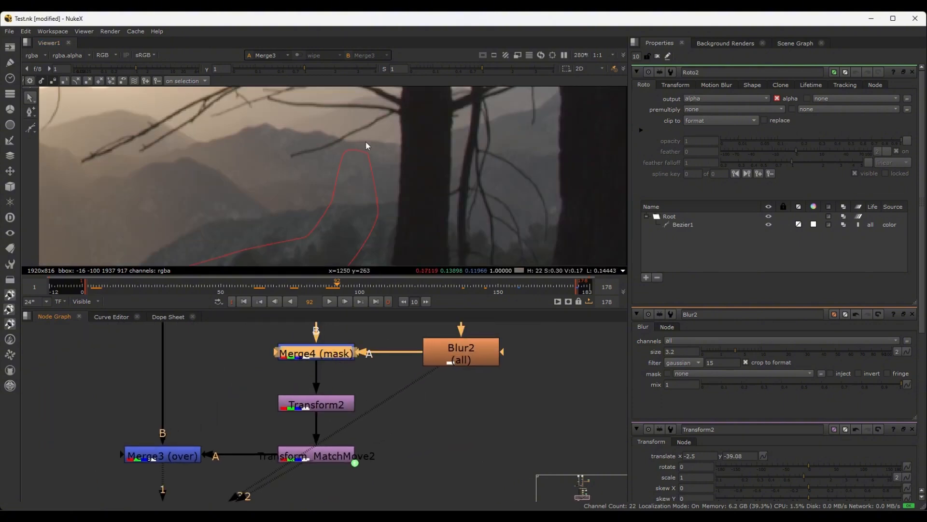
{"action": "scroll", "coordinate": [366, 141], "scroll_direction": "down", "scroll_amount": 4}
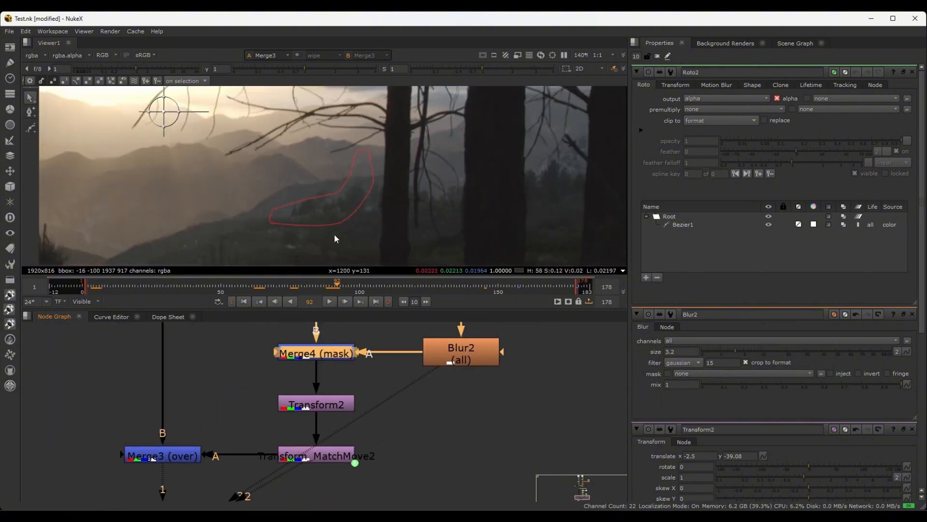
{"action": "scroll", "coordinate": [350, 190], "scroll_direction": "up", "scroll_amount": 2}
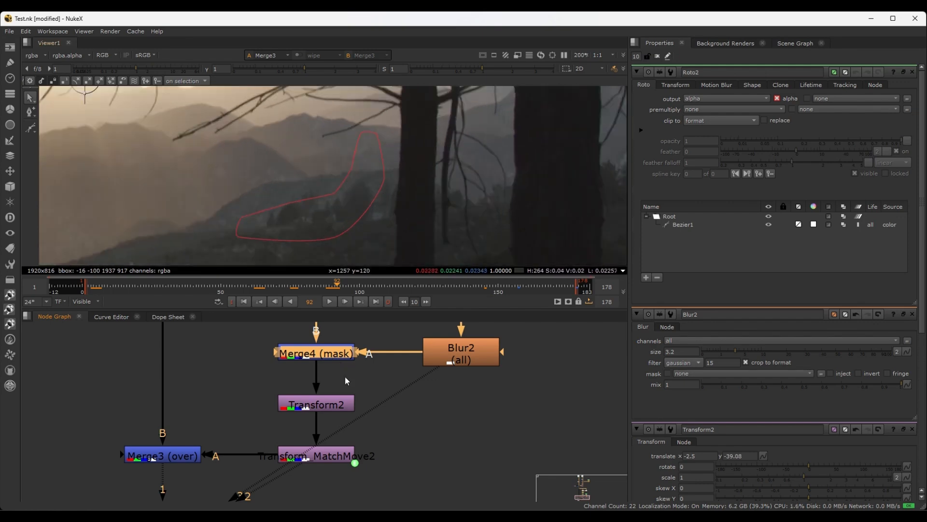
{"action": "left_click", "coordinate": [340, 401]}
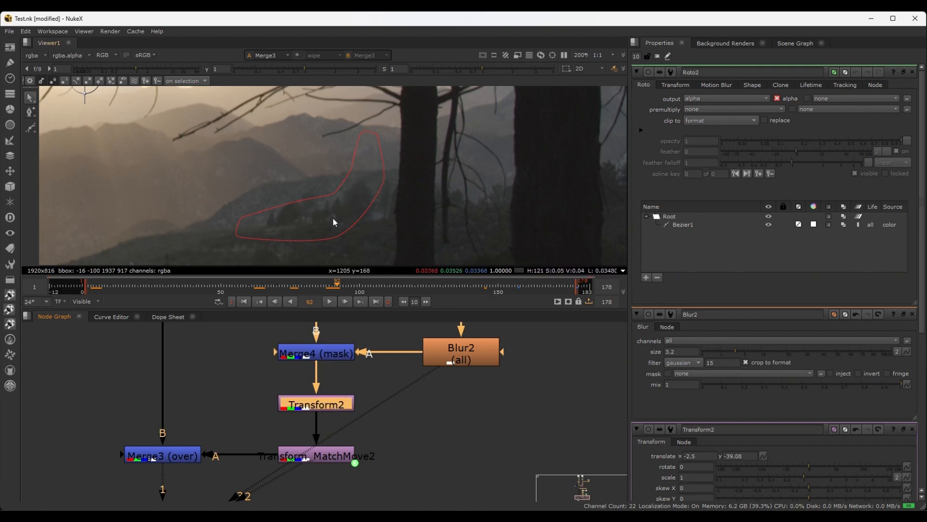
{"action": "scroll", "coordinate": [340, 232], "scroll_direction": "down", "scroll_amount": 2}
{"action": "left_click", "coordinate": [321, 458]}
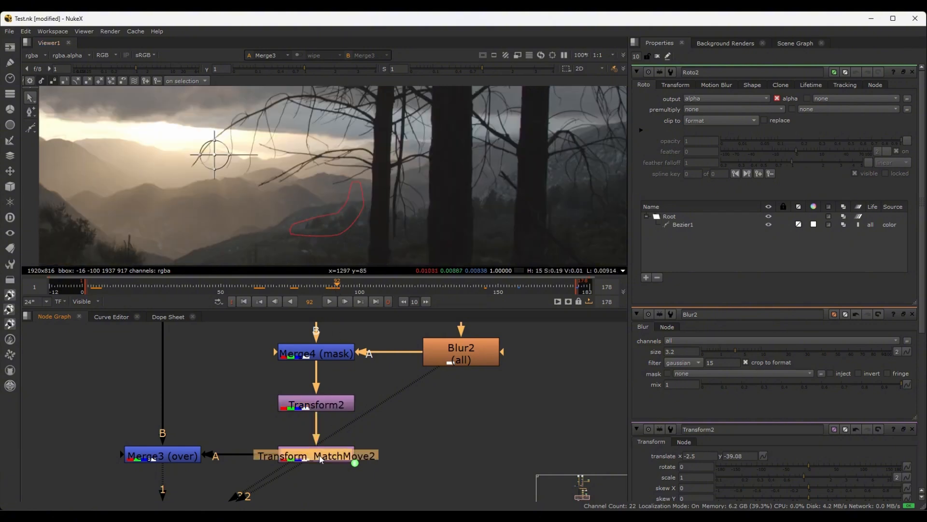
{"action": "left_click_drag", "start_coordinate": [337, 286], "coordinate": [418, 281]}
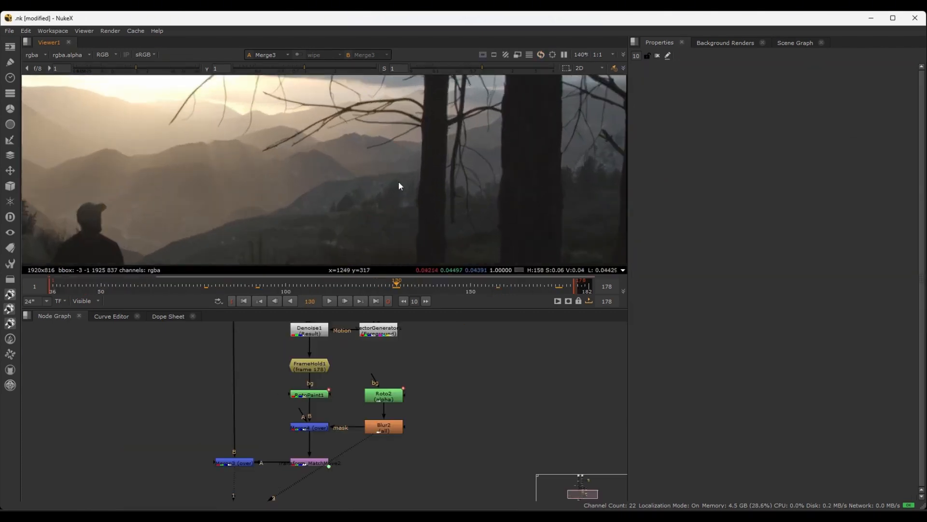
Inspect the patched hillside on frame 130 and review the upper node graph around Read1, Read2, Tracker1 and Roto1
{"action": "scroll", "coordinate": [385, 206], "scroll_direction": "up", "scroll_amount": 2}
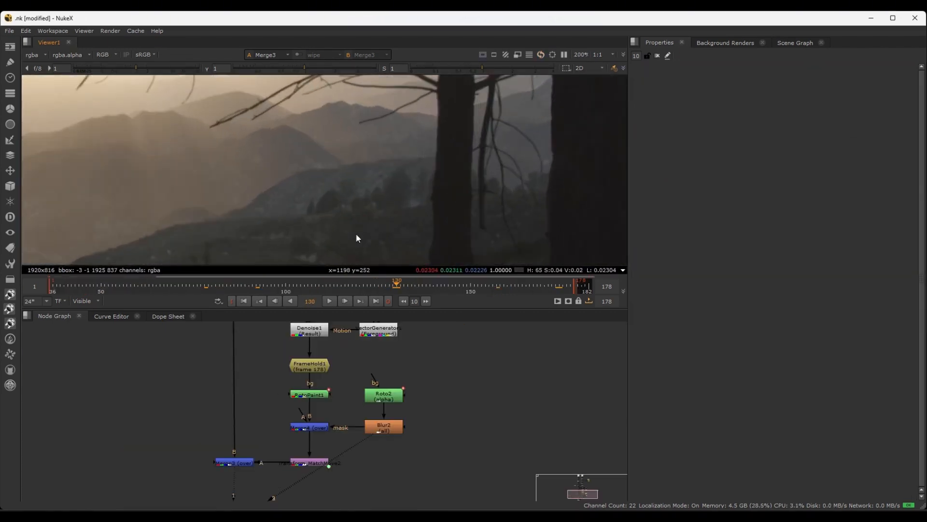
{"action": "key", "text": "f"}
{"action": "scroll", "coordinate": [417, 453], "scroll_direction": "down", "scroll_amount": 3}
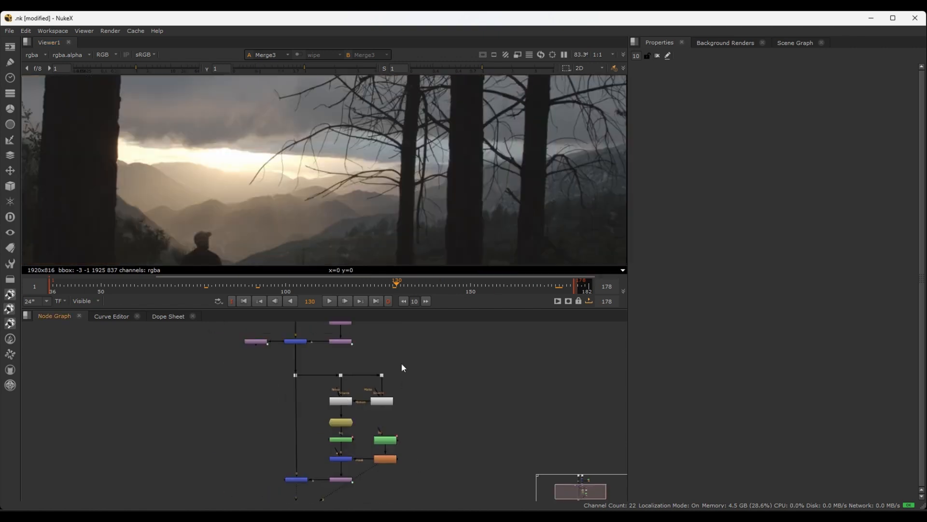
{"action": "scroll", "coordinate": [402, 363], "scroll_direction": "down", "scroll_amount": 1}
{"action": "middle_click_drag", "start_coordinate": [399, 349], "coordinate": [387, 416]}
{"action": "scroll", "coordinate": [370, 412], "scroll_direction": "up", "scroll_amount": 4}
{"action": "middle_click_drag", "start_coordinate": [386, 378], "coordinate": [424, 479]}
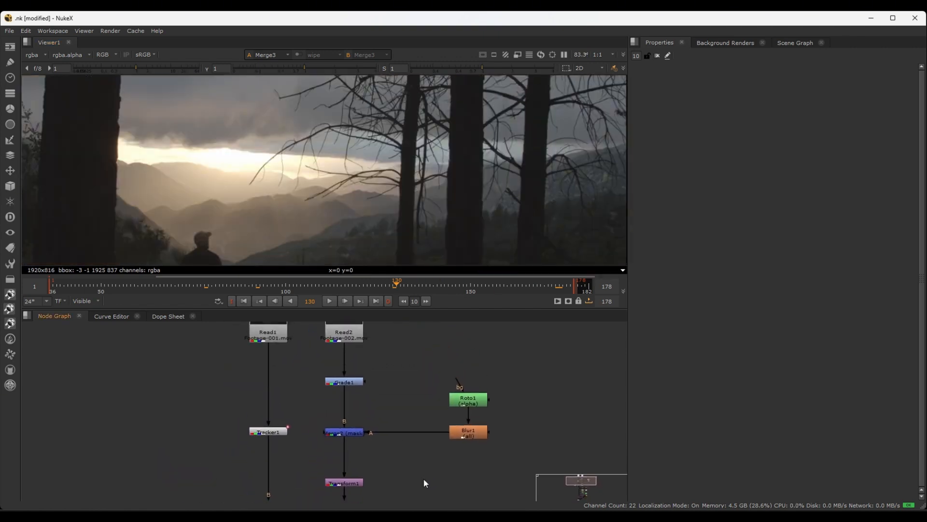
{"action": "middle_click_drag", "start_coordinate": [413, 378], "coordinate": [425, 418]}
{"action": "key", "text": "f"}
Review the dot connections feeding Denoise1 and VectorGenerator1 and follow the patch branch down to the viewer node
{"action": "scroll", "coordinate": [357, 388], "scroll_direction": "up", "scroll_amount": 3}
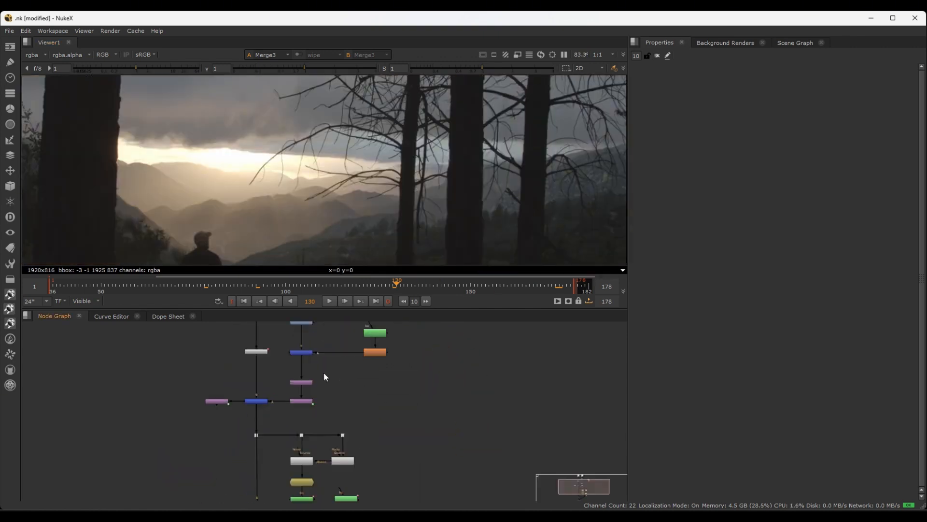
{"action": "middle_click_drag", "start_coordinate": [297, 382], "coordinate": [314, 338]}
{"action": "scroll", "coordinate": [299, 366], "scroll_direction": "up", "scroll_amount": 3}
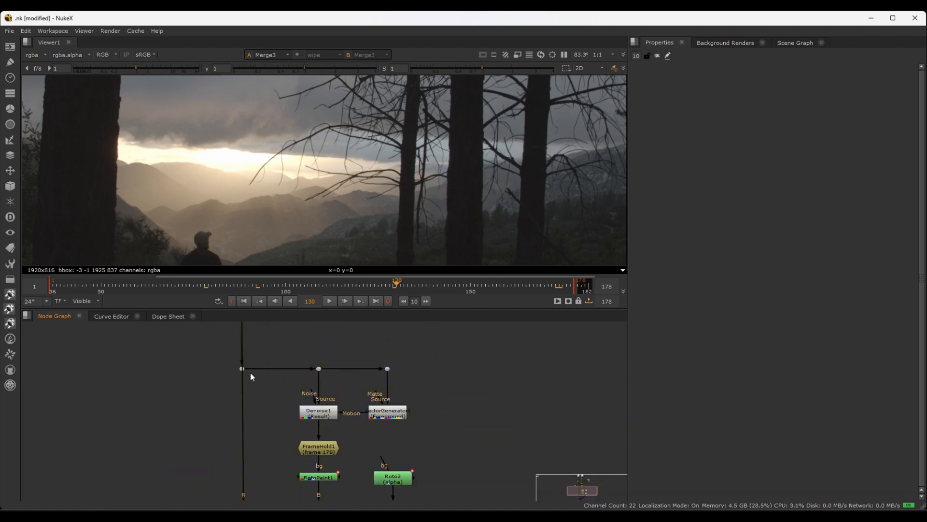
{"action": "scroll", "coordinate": [251, 376], "scroll_direction": "down", "scroll_amount": 2}
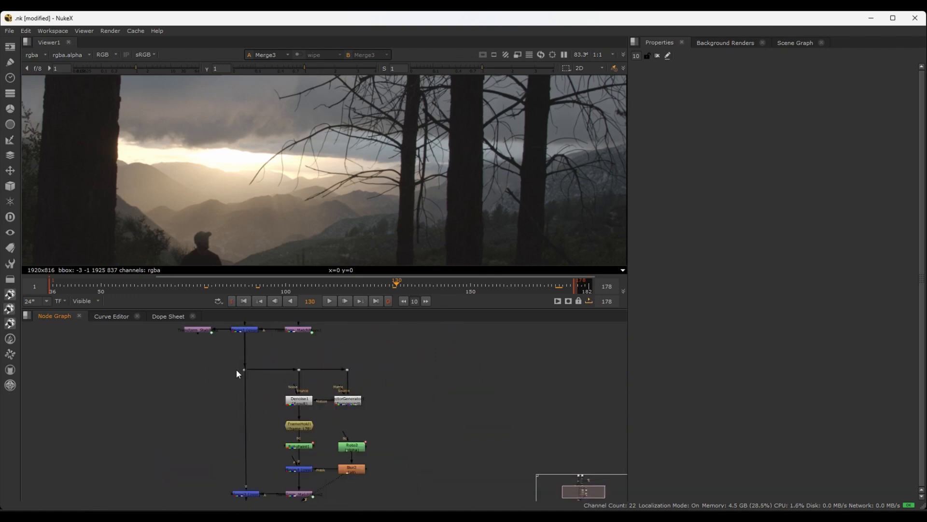
{"action": "scroll", "coordinate": [342, 381], "scroll_direction": "up", "scroll_amount": 2}
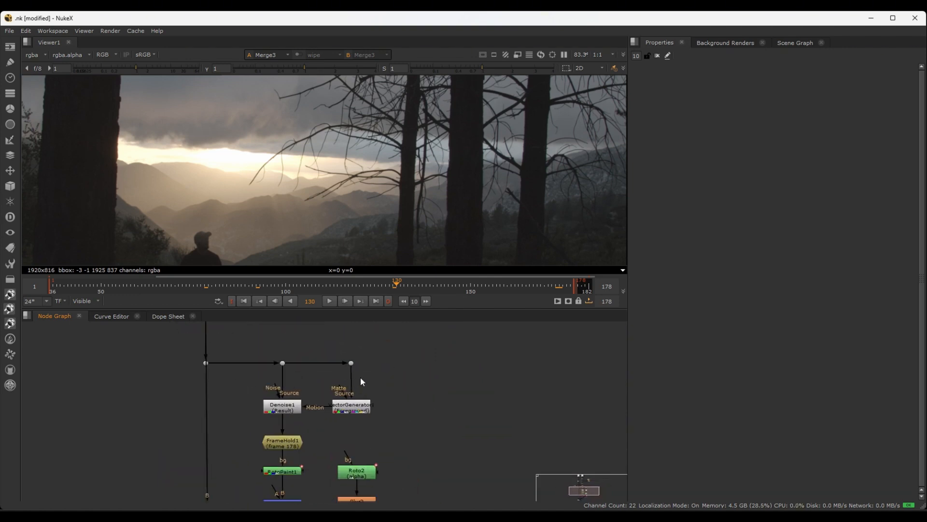
{"action": "middle_click_drag", "start_coordinate": [371, 379], "coordinate": [383, 409]}
{"action": "scroll", "coordinate": [382, 408], "scroll_direction": "up", "scroll_amount": 1}
{"action": "scroll", "coordinate": [208, 396], "scroll_direction": "up", "scroll_amount": 2}
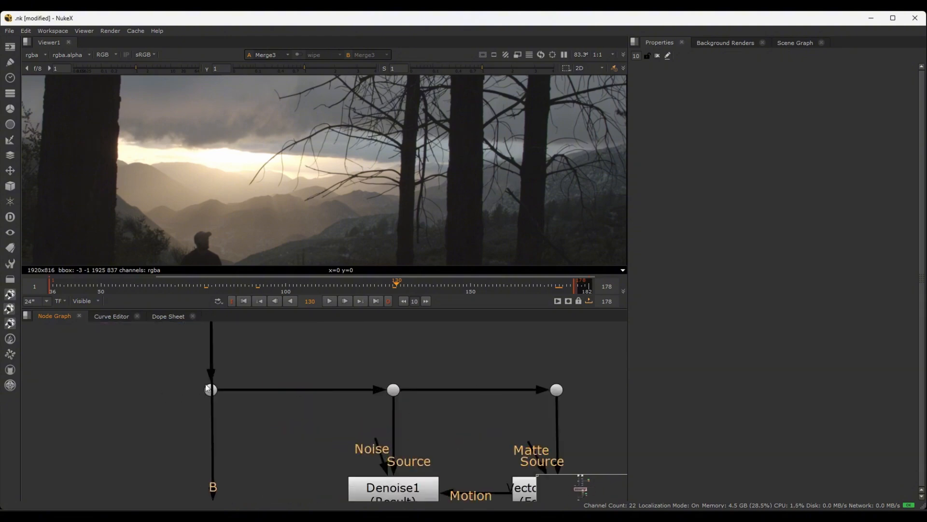
{"action": "scroll", "coordinate": [210, 396], "scroll_direction": "down", "scroll_amount": 4}
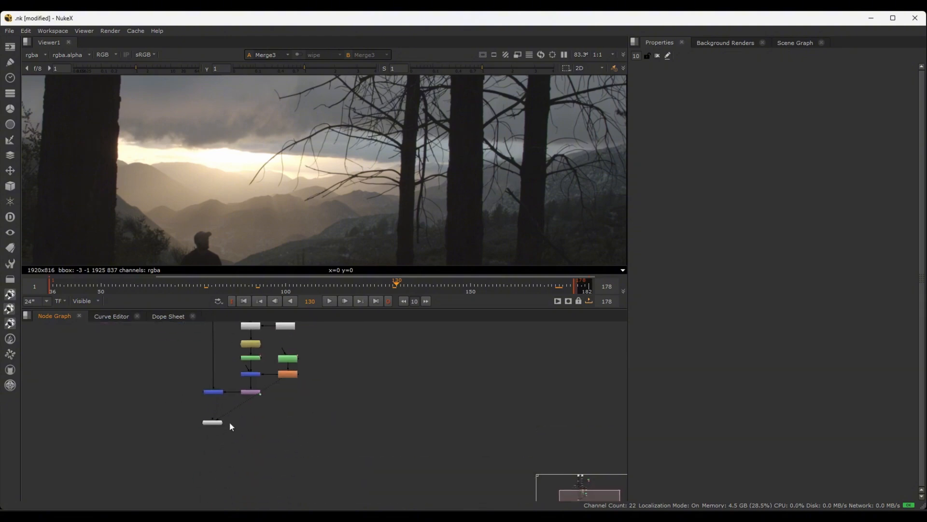
{"action": "key", "text": "f"}
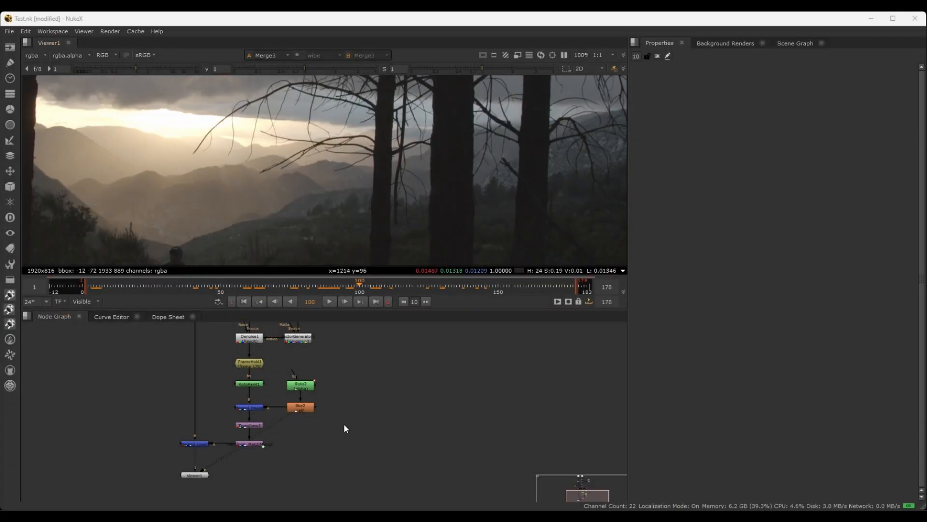
Review the node tree from the upper merge and matchmove branch down to the Denoise1, FrameHold1, RotoPaint1 and Roto2 patch branch
{"action": "scroll", "coordinate": [352, 382], "scroll_direction": "up", "scroll_amount": 4}
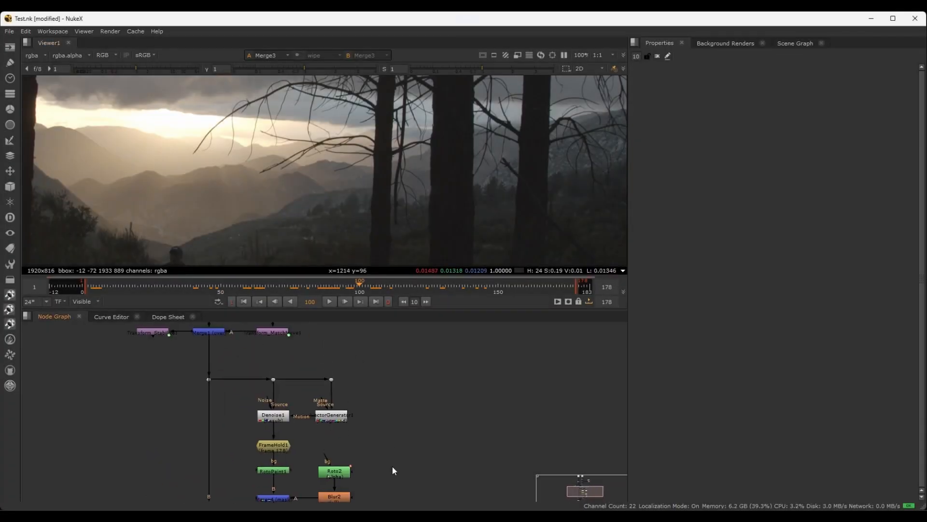
{"action": "middle_click_drag", "start_coordinate": [369, 368], "coordinate": [357, 422]}
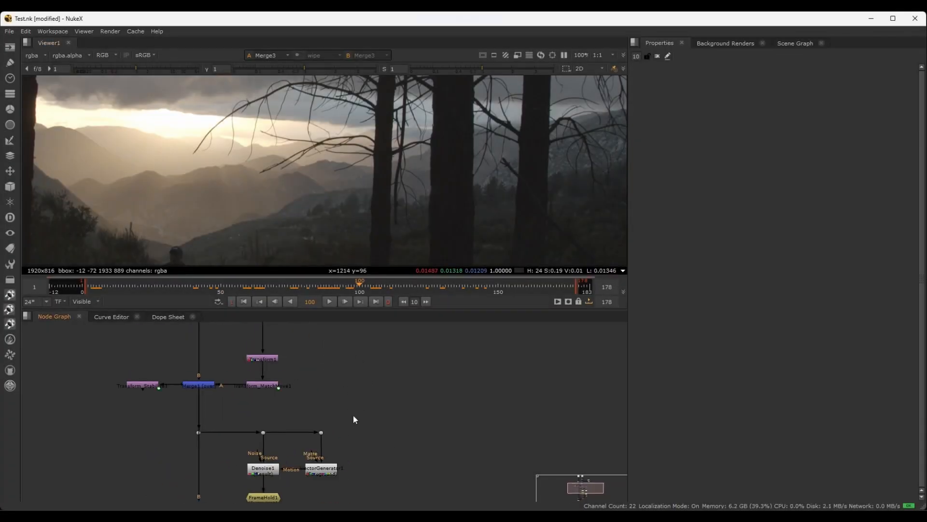
{"action": "scroll", "coordinate": [355, 420], "scroll_direction": "down", "scroll_amount": 2}
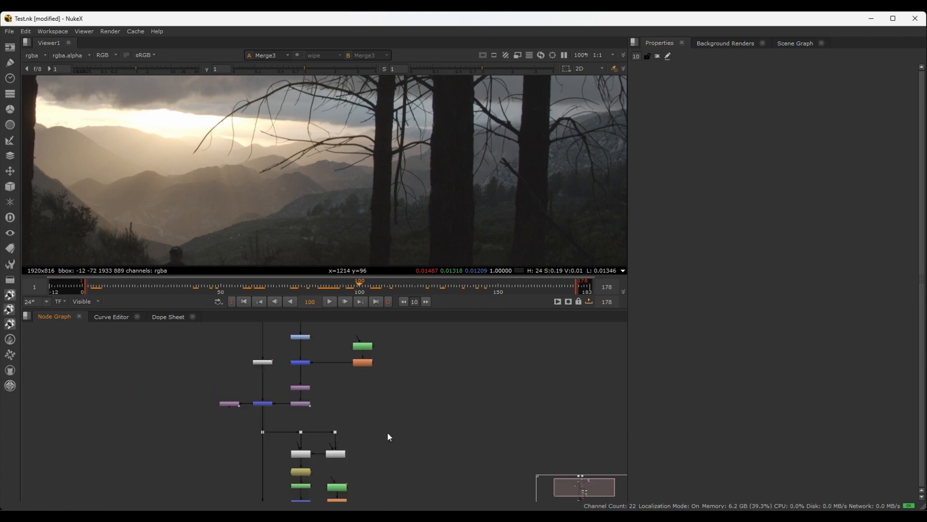
{"action": "scroll", "coordinate": [378, 438], "scroll_direction": "down", "scroll_amount": 1}
{"action": "middle_click_drag", "start_coordinate": [366, 438], "coordinate": [387, 369]}
{"action": "scroll", "coordinate": [361, 426], "scroll_direction": "up", "scroll_amount": 2}
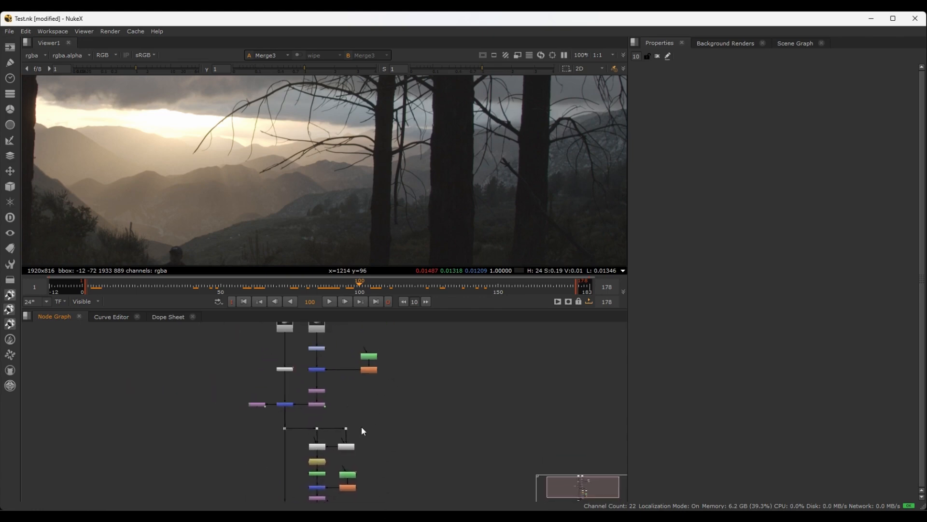
{"action": "scroll", "coordinate": [353, 395], "scroll_direction": "down", "scroll_amount": 2}
{"action": "scroll", "coordinate": [352, 419], "scroll_direction": "up", "scroll_amount": 2}
{"action": "scroll", "coordinate": [385, 454], "scroll_direction": "up", "scroll_amount": 2}
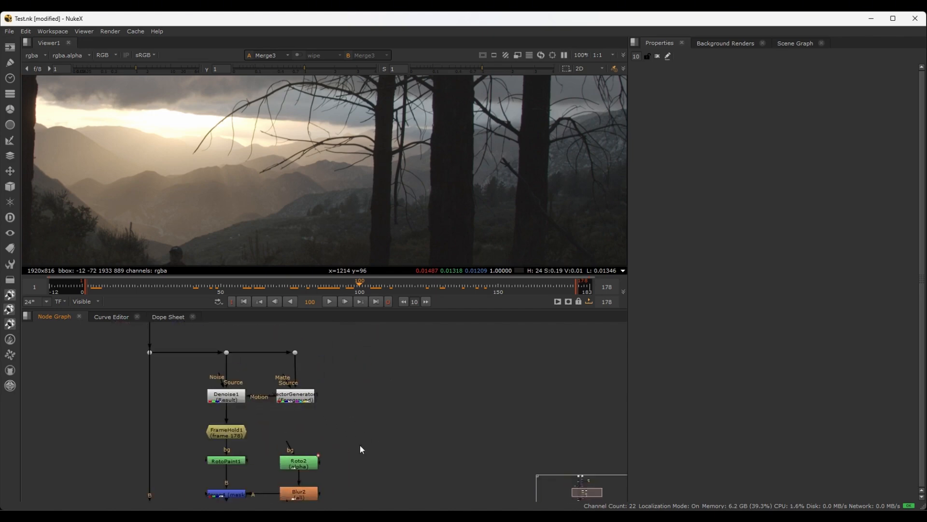
Add a Write node near Viewer1, below Transform_MatchMove2 at the end of the node tree
{"action": "middle_click_drag", "start_coordinate": [360, 447], "coordinate": [426, 320]}
{"action": "middle_click_drag", "start_coordinate": [294, 457], "coordinate": [329, 406]}
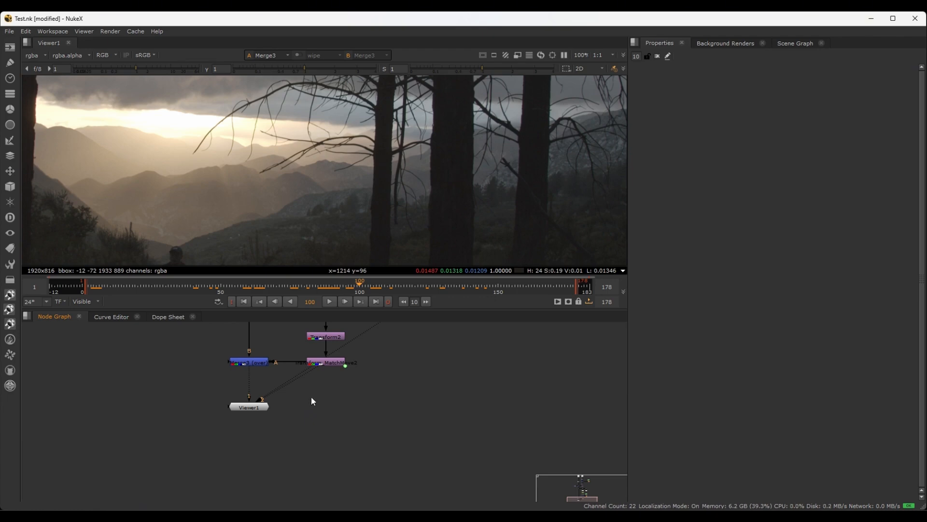
{"action": "key", "text": "w"}
{"action": "scroll", "coordinate": [321, 433], "scroll_direction": "up", "scroll_amount": 3}
{"action": "middle_click_drag", "start_coordinate": [365, 394], "coordinate": [329, 451]}
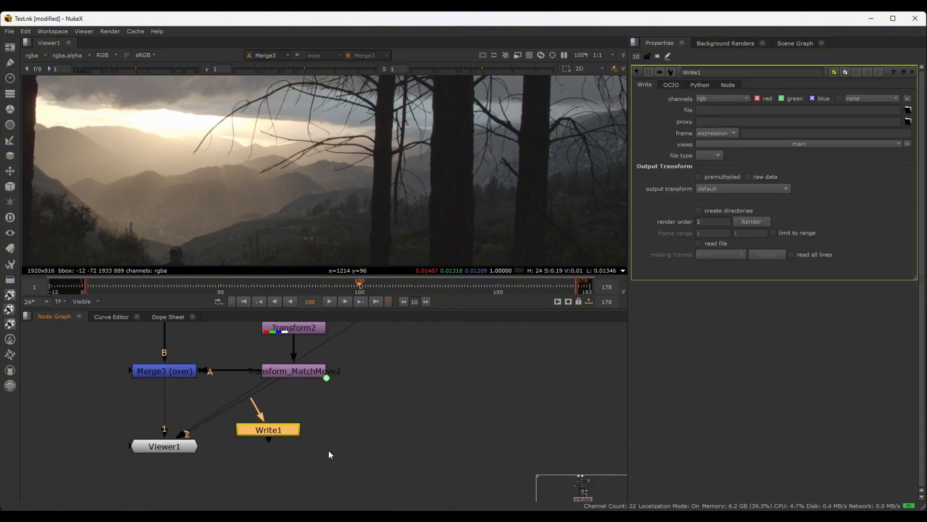
Connect the Write node's input to Merge3 (over) and arrange it level with Viewer1
{"action": "left_click_drag", "start_coordinate": [266, 431], "coordinate": [264, 445]}
{"action": "left_click_drag", "start_coordinate": [250, 413], "coordinate": [162, 369]}
{"action": "left_click_drag", "start_coordinate": [180, 446], "coordinate": [184, 455]}
{"action": "left_click_drag", "start_coordinate": [258, 447], "coordinate": [283, 457]}
{"action": "middle_click_drag", "start_coordinate": [357, 443], "coordinate": [322, 413]}
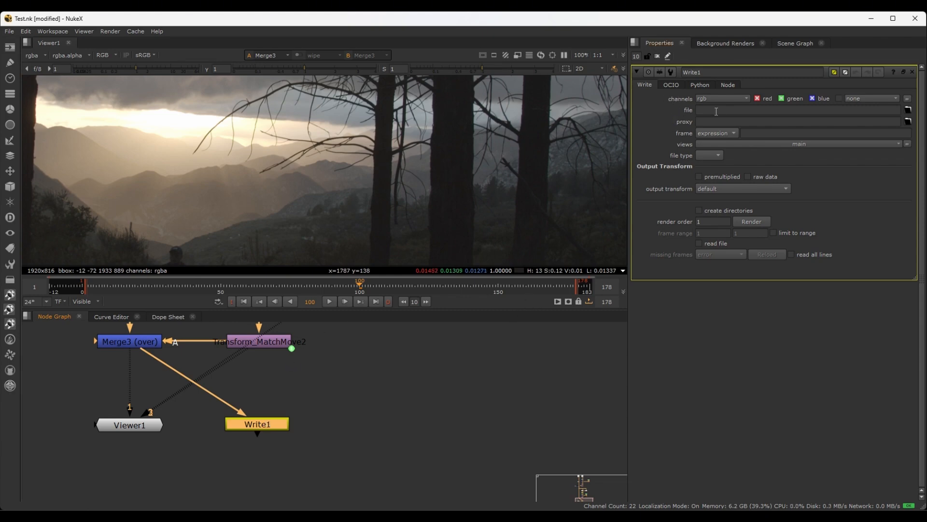
Create a folder named Renders in E:/Nuke Classes/Test/ and set it as Write1's output location
{"action": "left_click", "coordinate": [908, 110]}
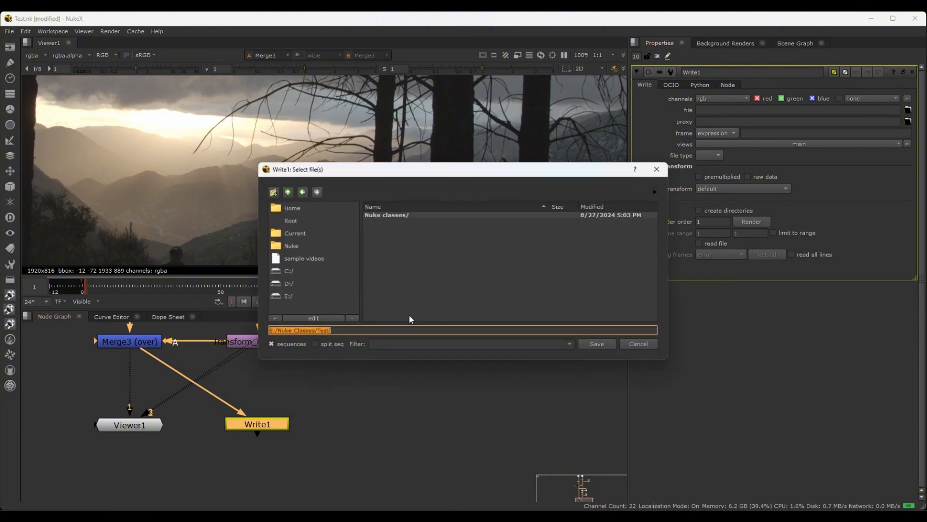
{"action": "left_click", "coordinate": [343, 329]}
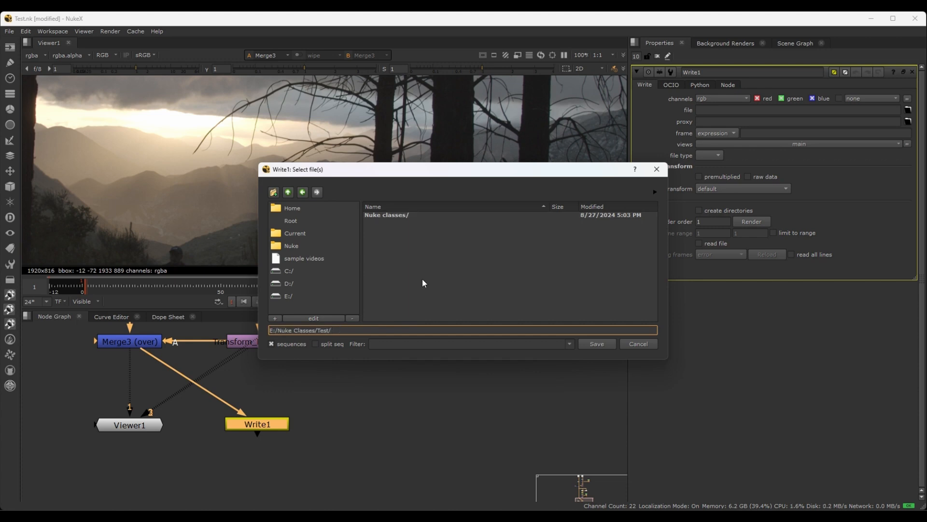
{"action": "left_click", "coordinate": [274, 192]}
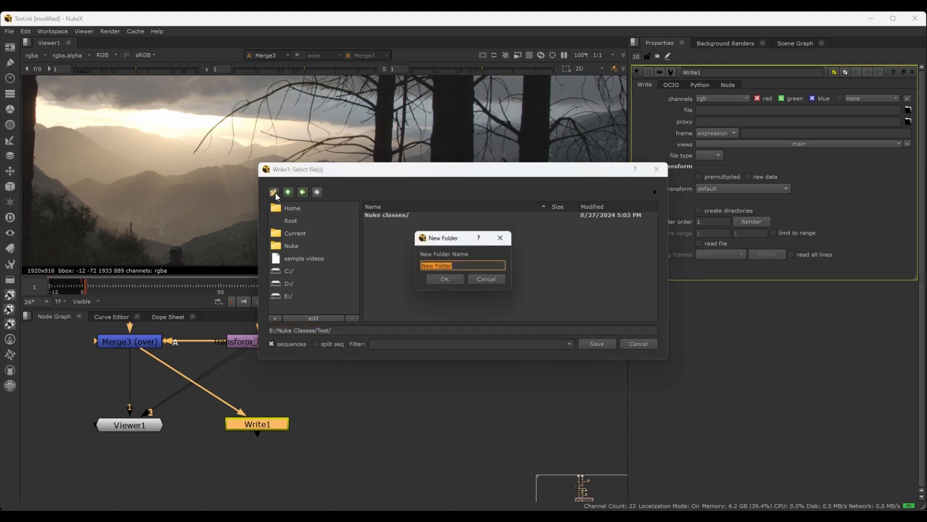
{"action": "key", "text": "BackSpace"}
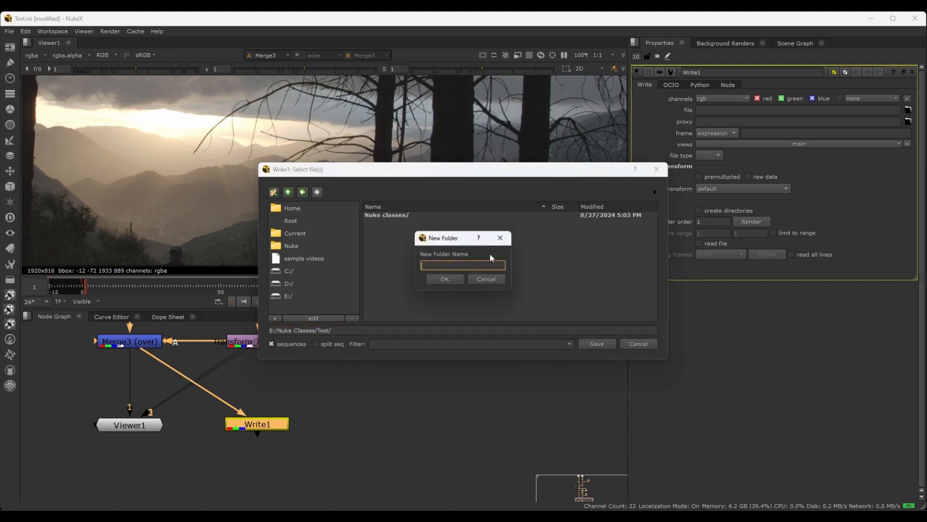
{"action": "type", "text": "Renders"}
{"action": "left_click", "coordinate": [445, 279]}
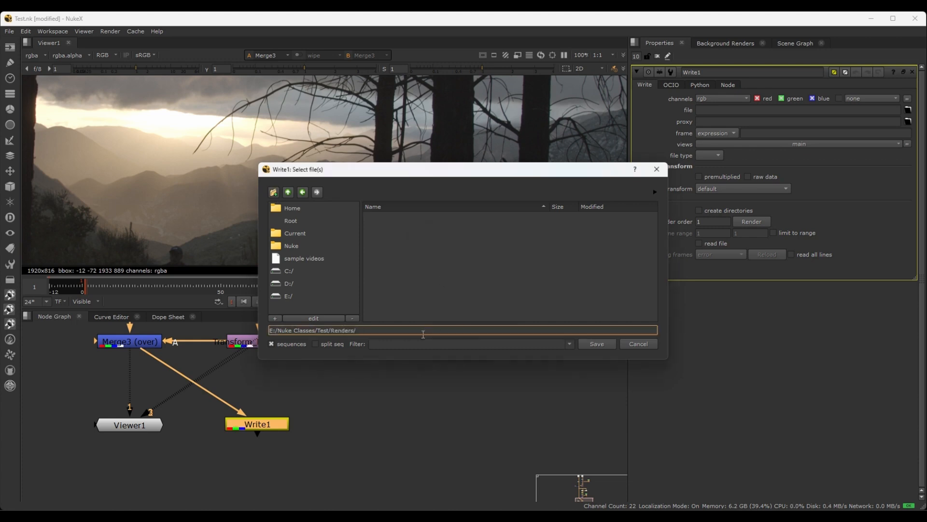
{"action": "left_click", "coordinate": [597, 344]}
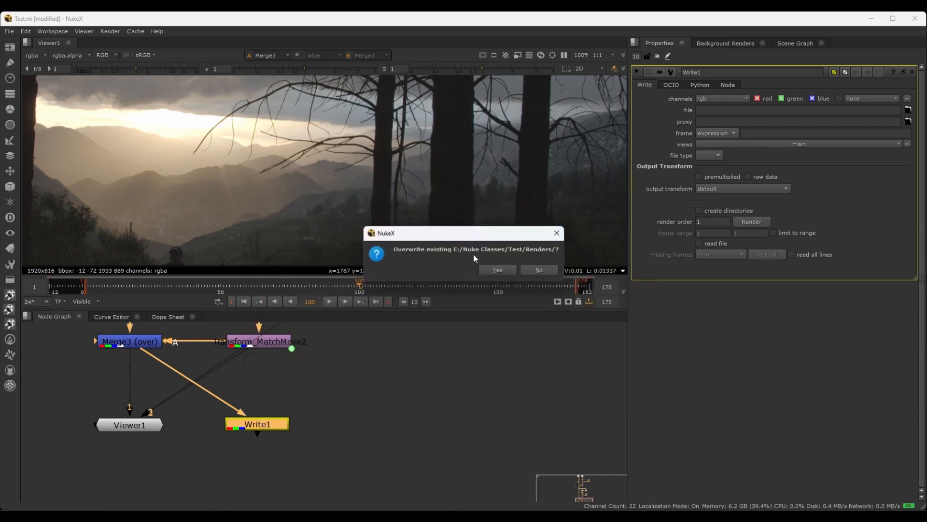
{"action": "left_click", "coordinate": [499, 270]}
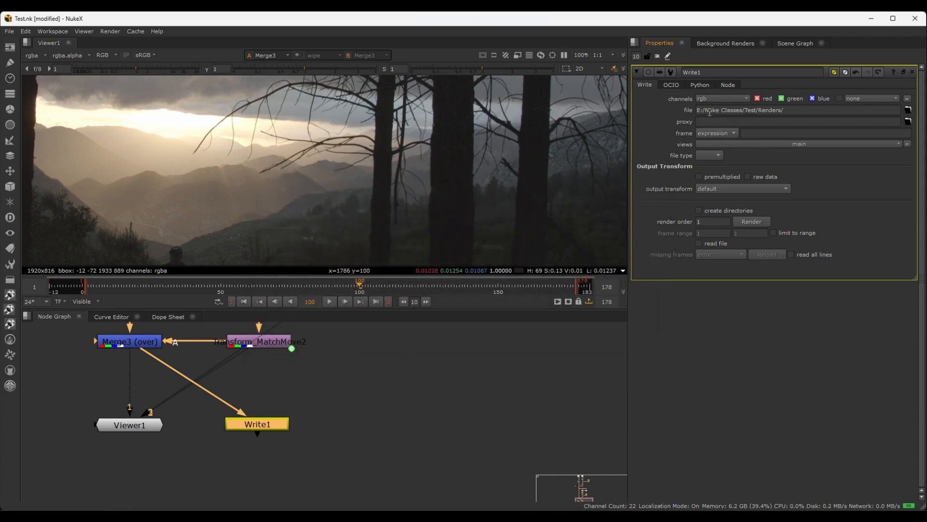
Name Write1's output file Test_V001.mov in the Renders folder
{"action": "left_click", "coordinate": [796, 110]}
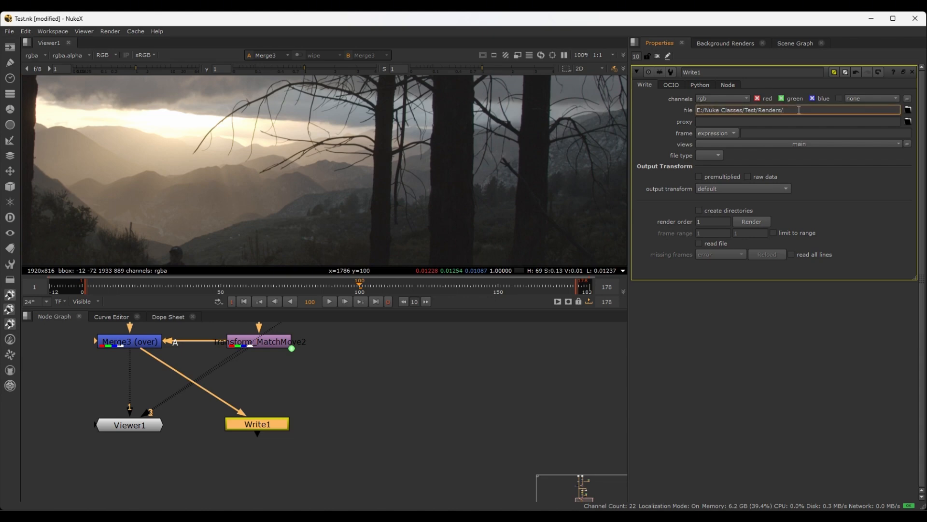
{"action": "left_click", "coordinate": [908, 110]}
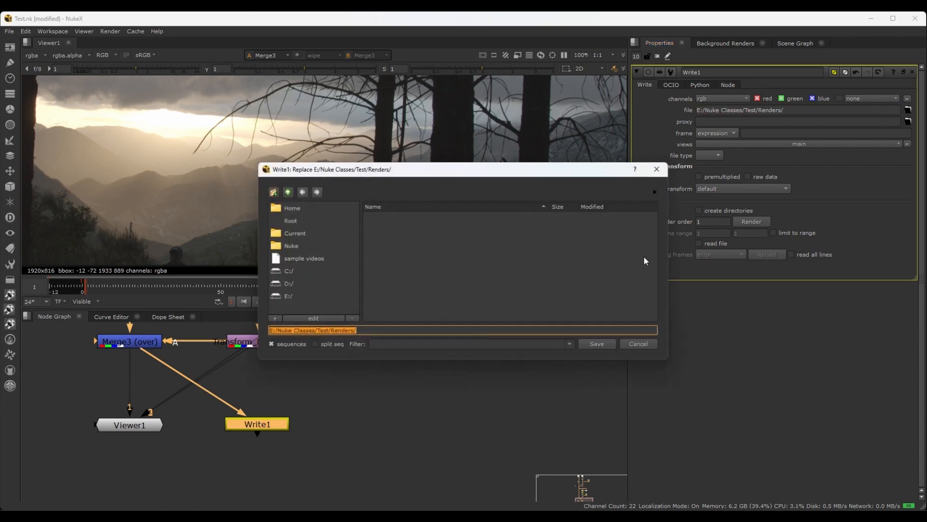
{"action": "left_click", "coordinate": [377, 330]}
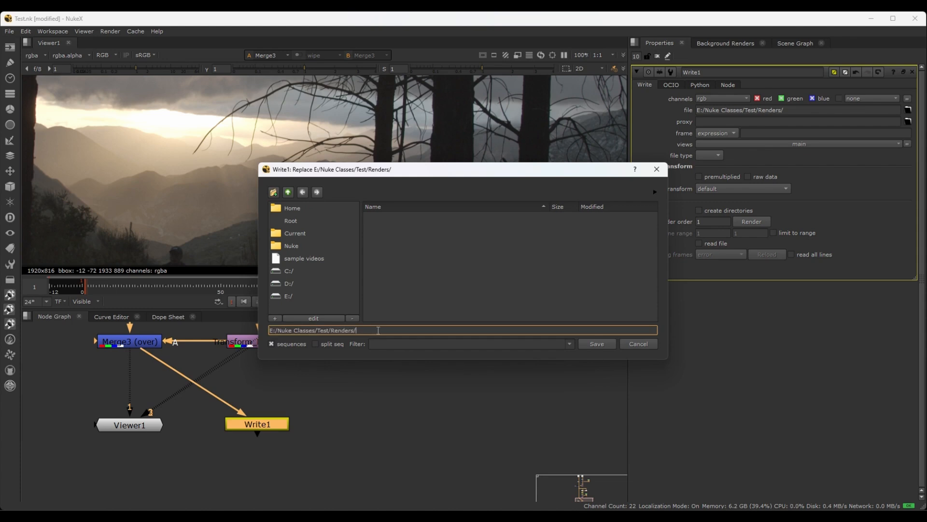
{"action": "type", "text": "Test_V001.mov"}
{"action": "left_click", "coordinate": [598, 346]}
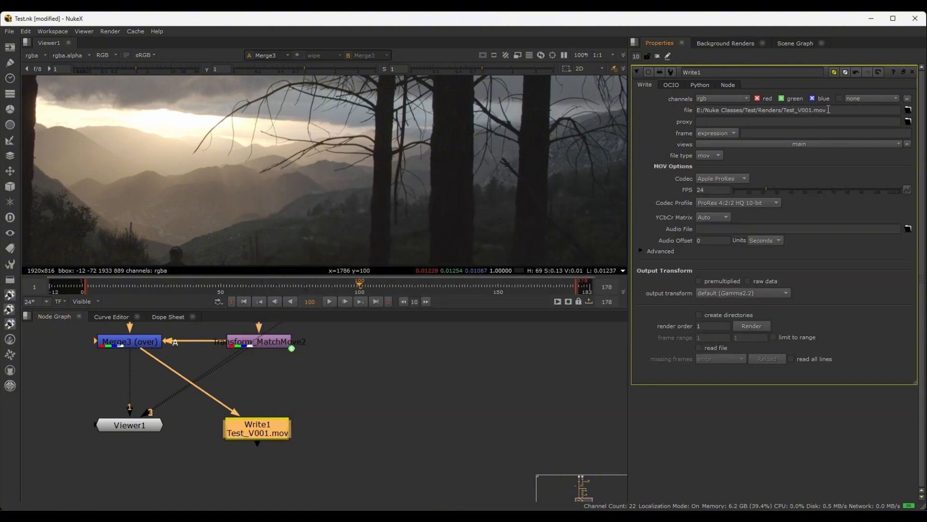
{"action": "left_click_drag", "start_coordinate": [828, 110], "coordinate": [813, 110]}
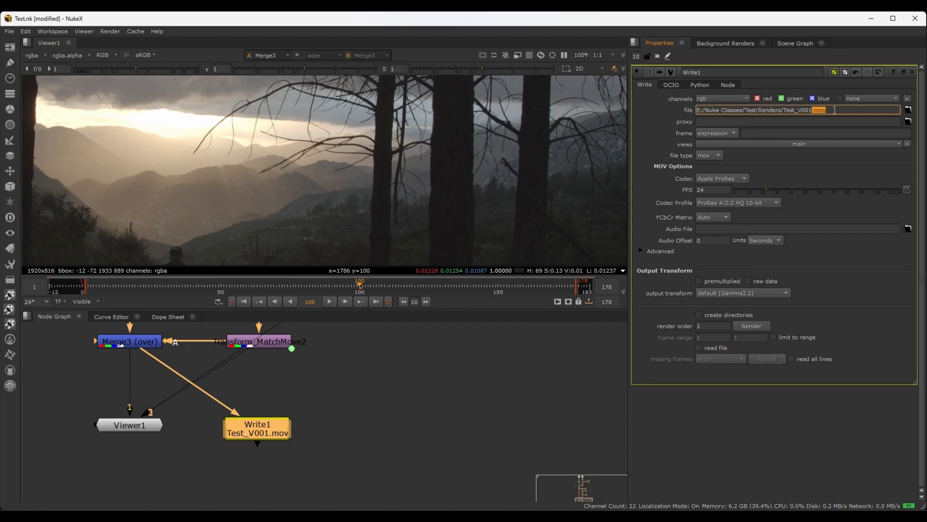
{"action": "left_click", "coordinate": [832, 109]}
{"action": "left_click", "coordinate": [651, 119]}
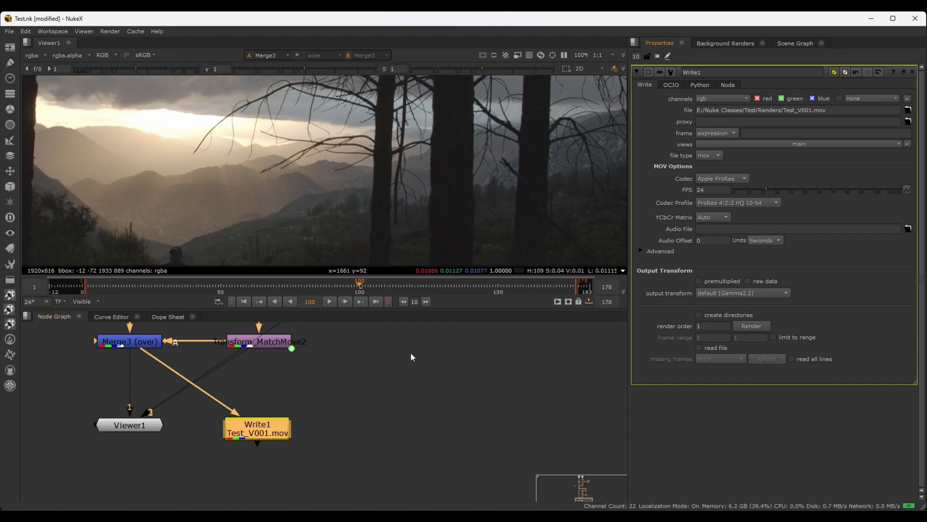
Change Write1's output to a DPX image sequence named Test_V001.#####.dpx with five-digit frame padding
{"action": "key", "text": "f"}
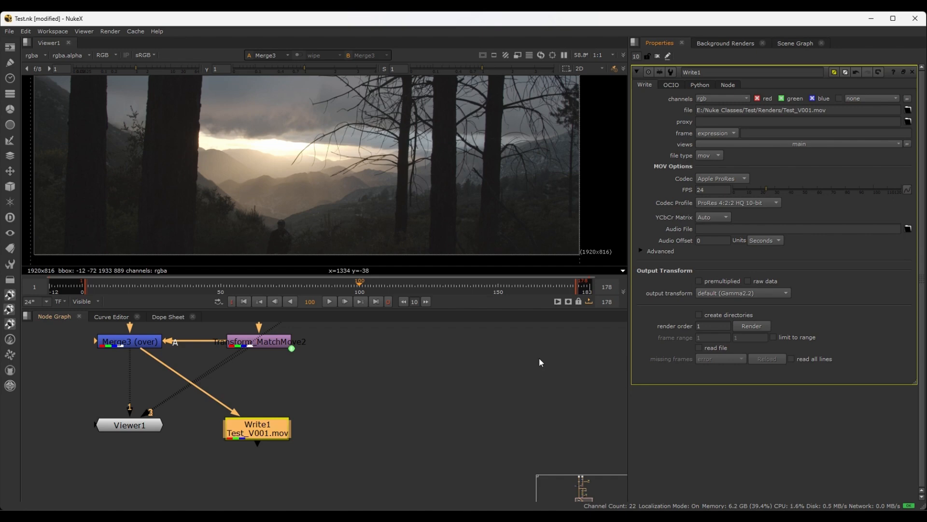
{"action": "left_click", "coordinate": [908, 110]}
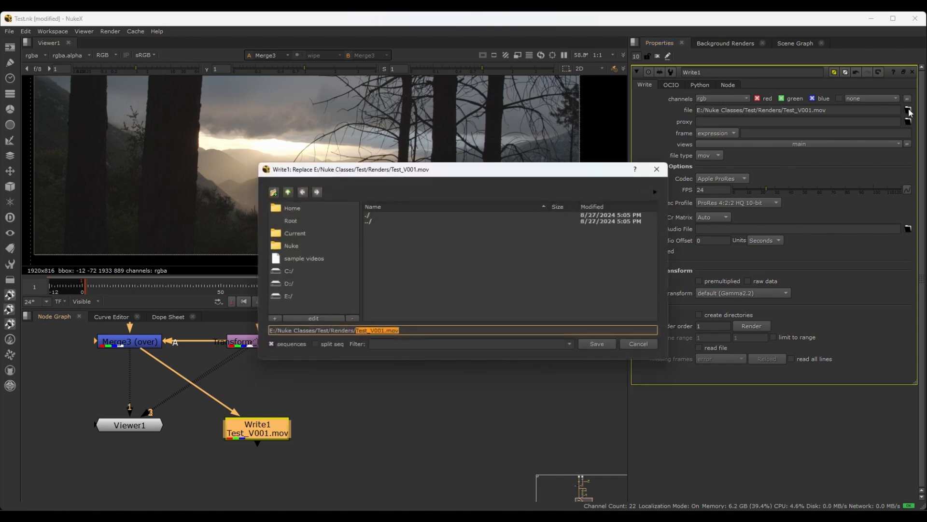
{"action": "left_click", "coordinate": [431, 330]}
{"action": "key", "text": "BackSpace"}
{"action": "key", "text": "BackSpace"}
{"action": "key", "text": "BackSpace"}
{"action": "key", "text": "BackSpace"}
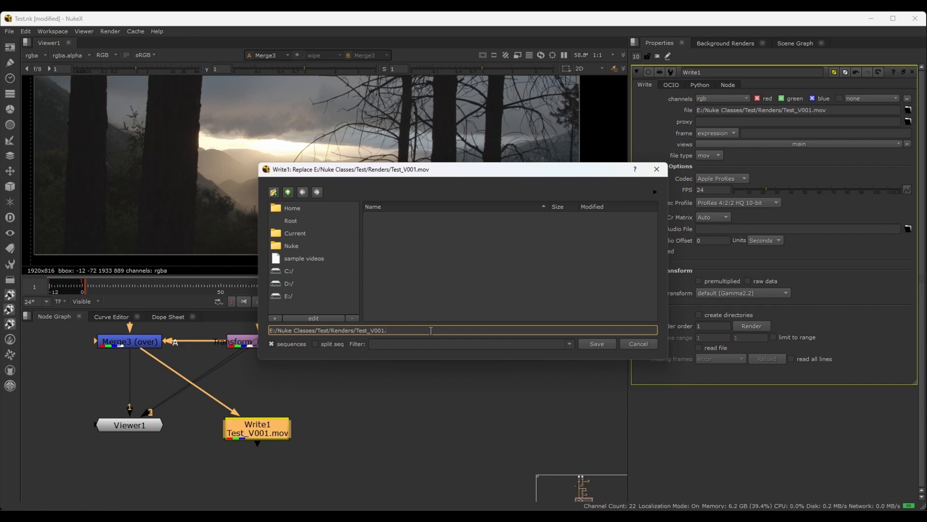
{"action": "type", "text": ".dp"}
{"action": "type", "text": "#"}
{"action": "key", "text": "BackSpace"}
{"action": "type", "text": "#####."}
{"action": "key", "text": "BackSpace"}
{"action": "type", "text": "#"}
{"action": "left_click", "coordinate": [608, 342]}
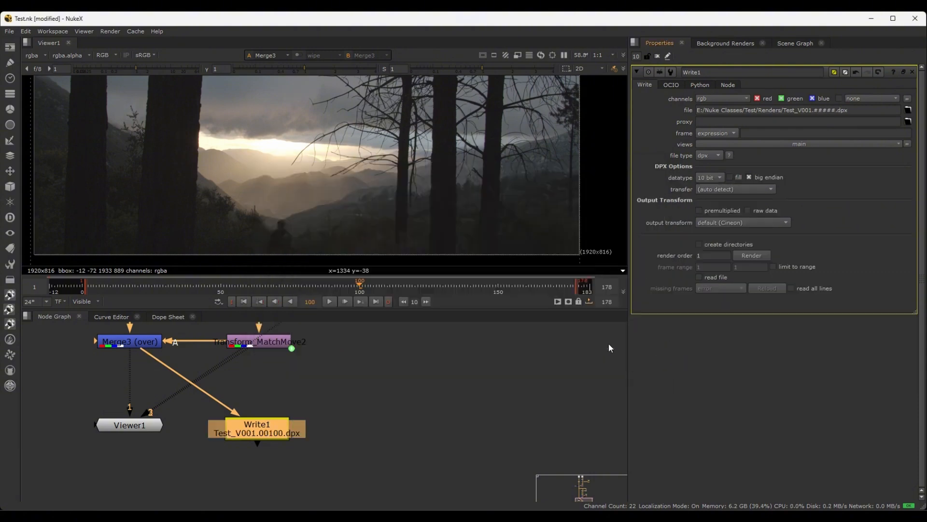
{"action": "left_click", "coordinate": [720, 155]}
{"action": "left_click", "coordinate": [719, 154]}
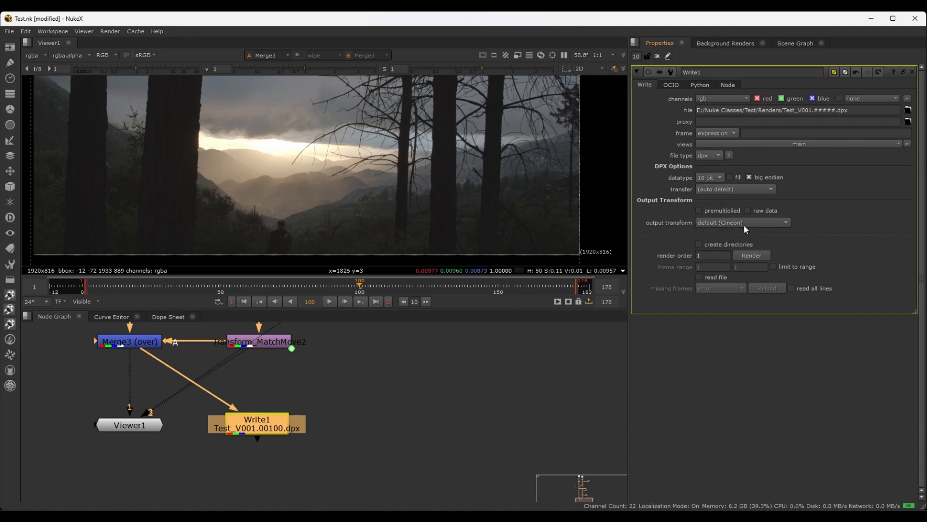
Open the source footage's Read1 properties and compare its input transform with Write1's output transform
{"action": "left_click", "coordinate": [414, 379]}
{"action": "scroll", "coordinate": [416, 380], "scroll_direction": "down", "scroll_amount": 5}
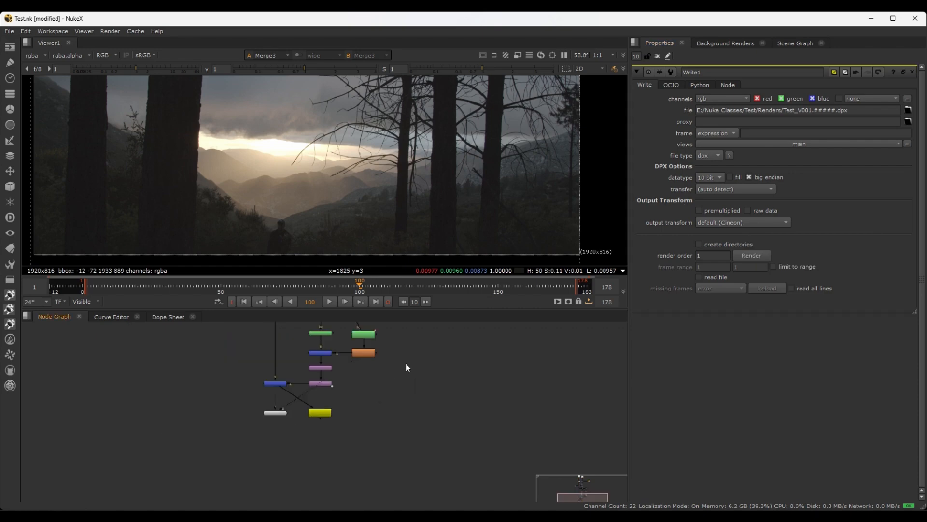
{"action": "middle_click_drag", "start_coordinate": [406, 363], "coordinate": [394, 424]}
{"action": "scroll", "coordinate": [393, 415], "scroll_direction": "up", "scroll_amount": 5}
{"action": "scroll", "coordinate": [391, 381], "scroll_direction": "down", "scroll_amount": 6}
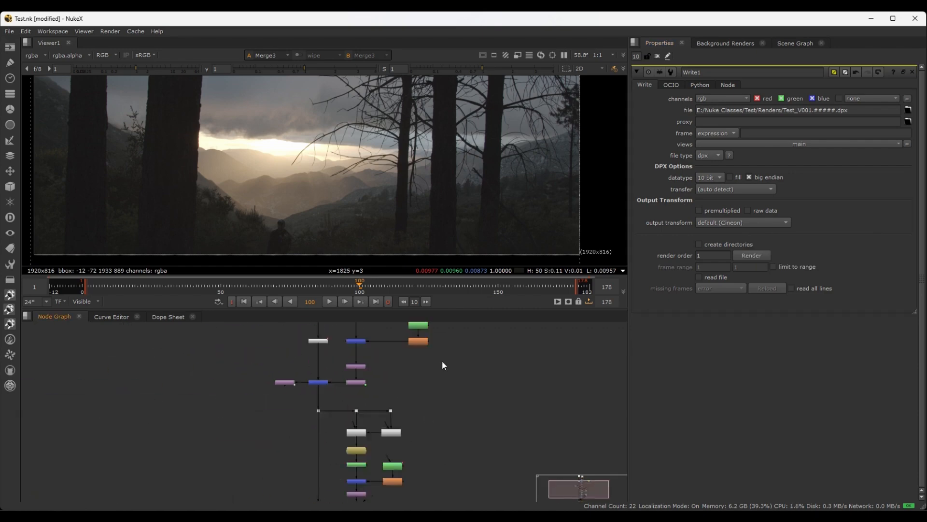
{"action": "middle_click_drag", "start_coordinate": [442, 360], "coordinate": [436, 449]}
{"action": "double_click", "coordinate": [313, 375]}
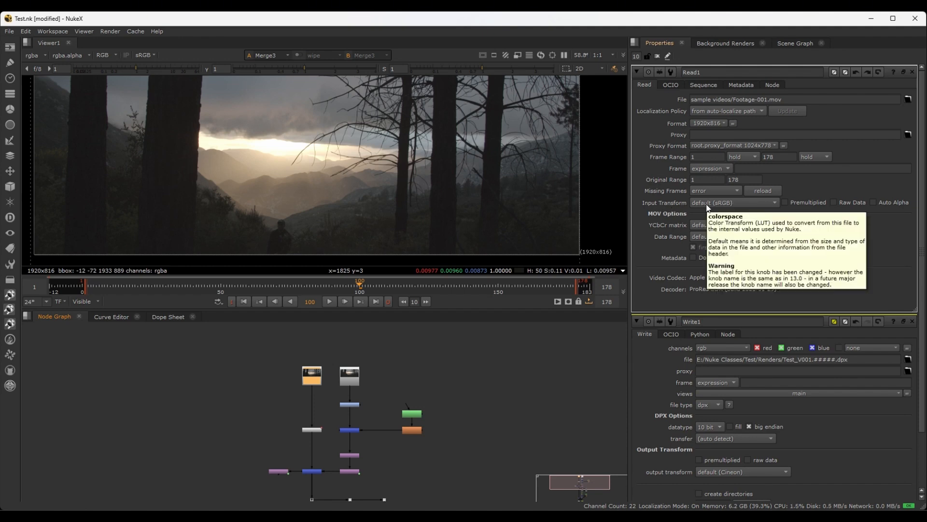
{"action": "scroll", "coordinate": [423, 422], "scroll_direction": "up", "scroll_amount": 3}
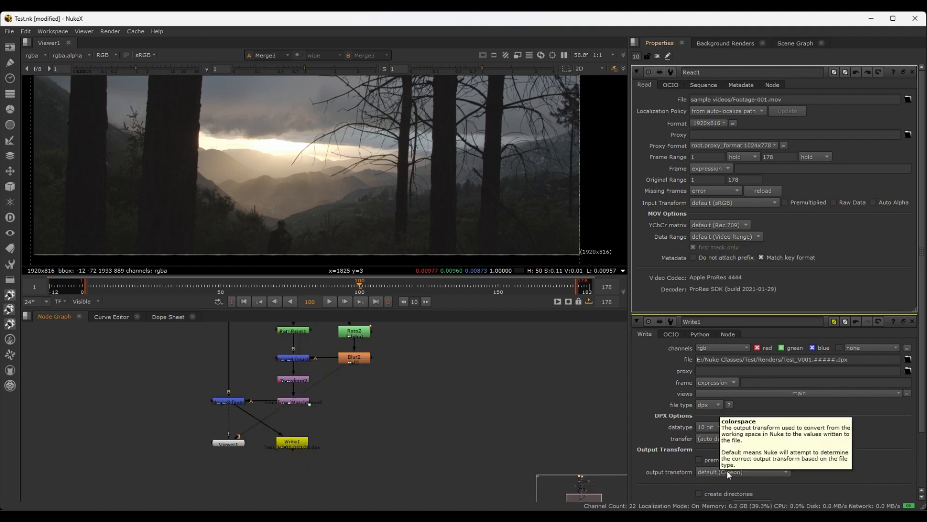
Set Write1's output transform to sRGB
{"action": "double_click", "coordinate": [297, 446]}
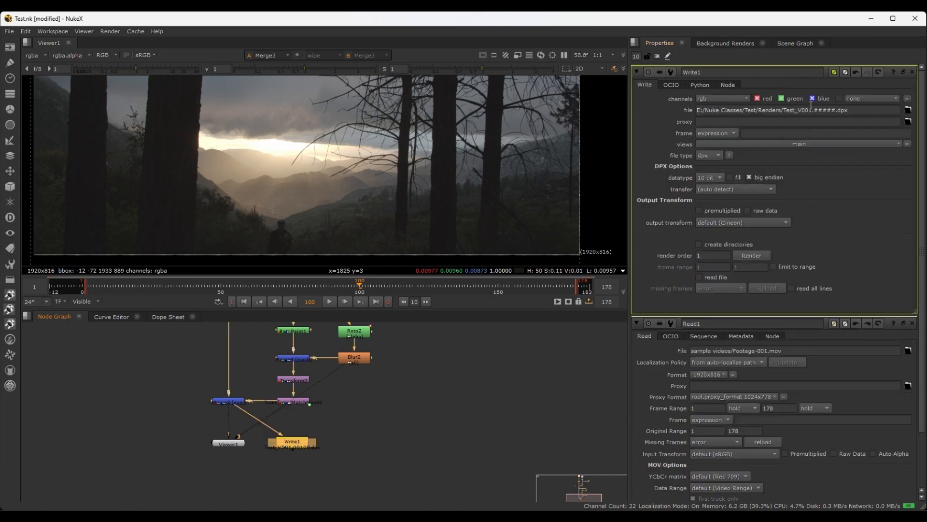
{"action": "left_click", "coordinate": [773, 226]}
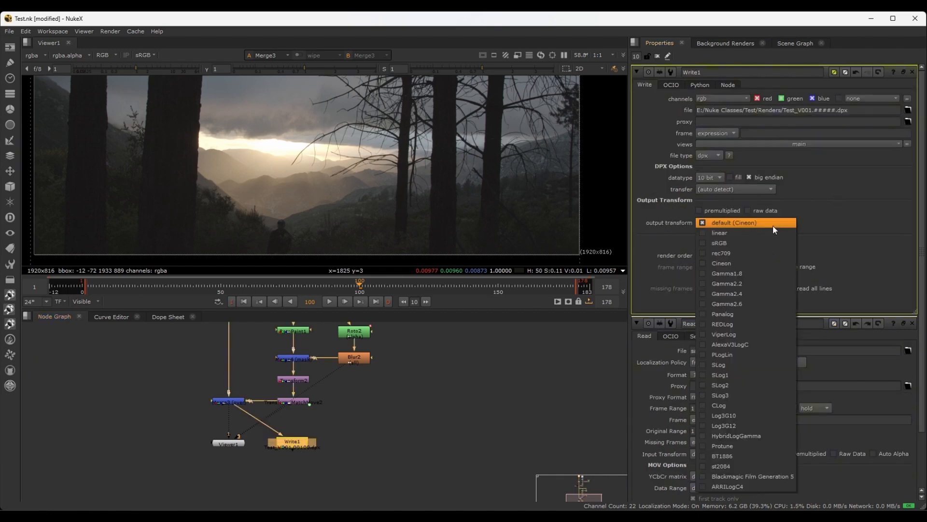
{"action": "left_click", "coordinate": [719, 244]}
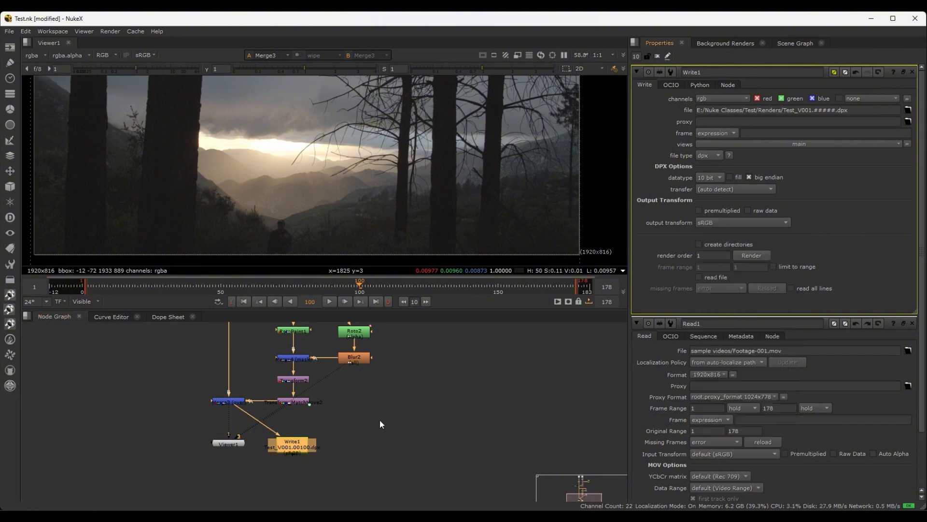
{"action": "scroll", "coordinate": [288, 186], "scroll_direction": "down", "scroll_amount": 1}
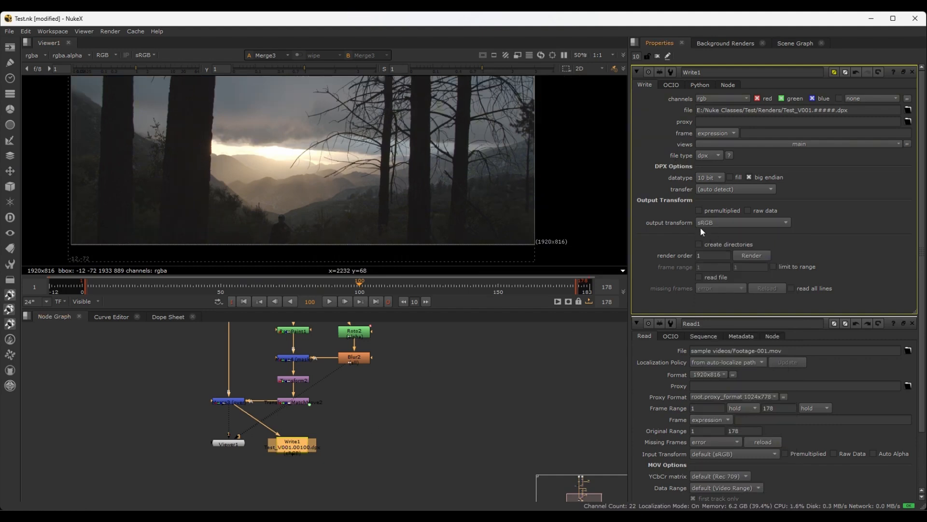
Set Write1's render frame range to global and close the render dialog without rendering
{"action": "left_click", "coordinate": [745, 257]}
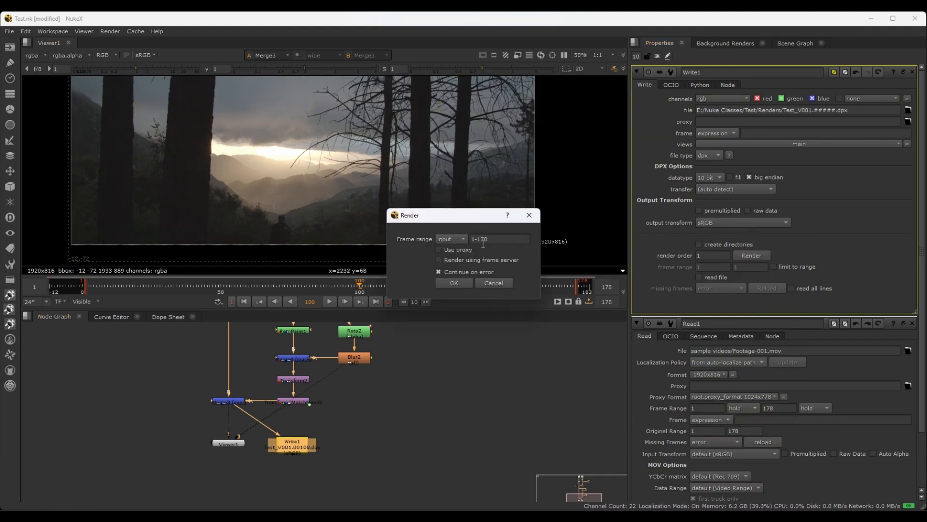
{"action": "left_click", "coordinate": [457, 238]}
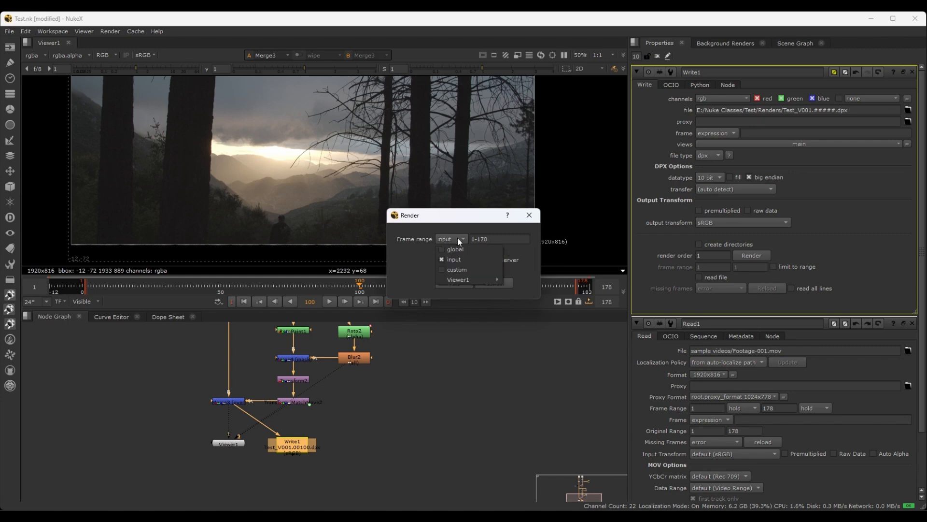
{"action": "left_click", "coordinate": [456, 250]}
{"action": "left_click_drag", "start_coordinate": [473, 214], "coordinate": [489, 376]}
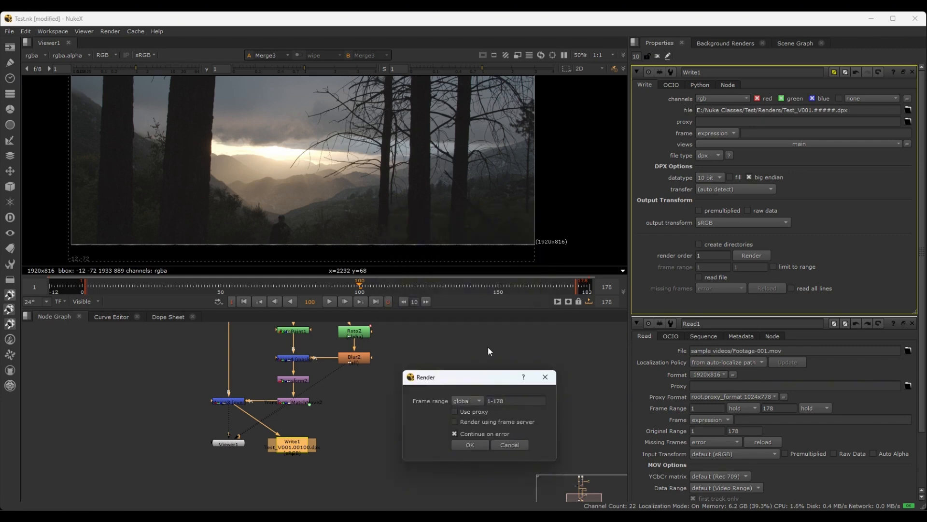
{"action": "left_click", "coordinate": [545, 377]}
{"action": "left_click", "coordinate": [486, 366]}
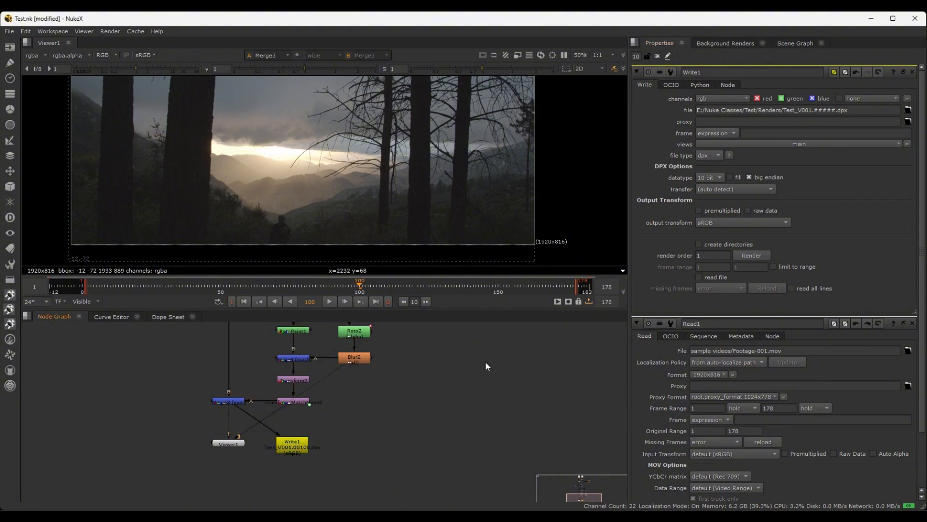
Open the project settings and check the global frame range
{"action": "key", "text": "s"}
{"action": "scroll", "coordinate": [769, 398], "scroll_direction": "down", "scroll_amount": 3}
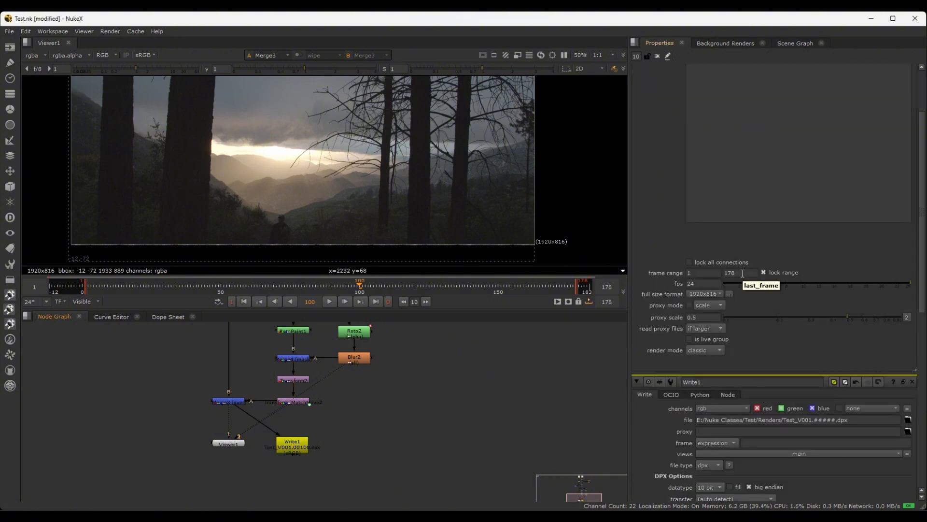
{"action": "scroll", "coordinate": [753, 458], "scroll_direction": "down", "scroll_amount": 3}
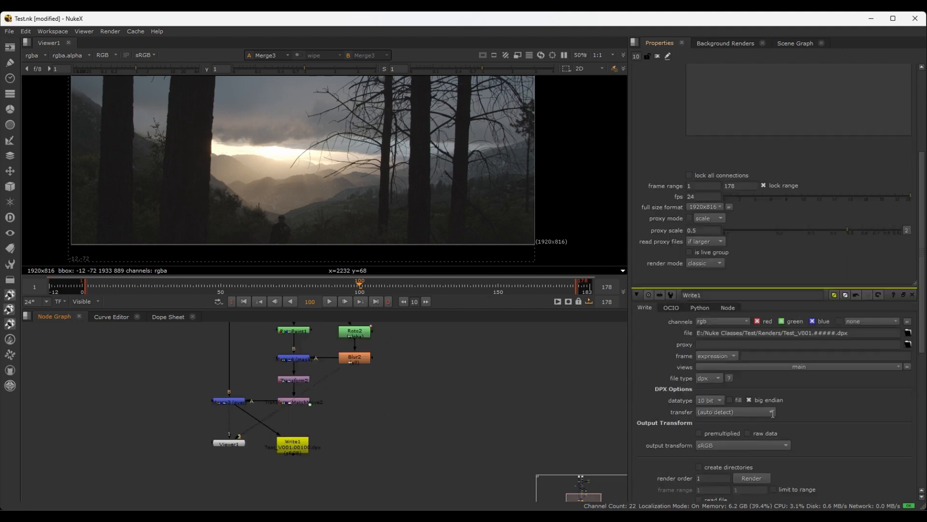
Render Write1 over the global frame range 1-178
{"action": "left_click", "coordinate": [755, 477]}
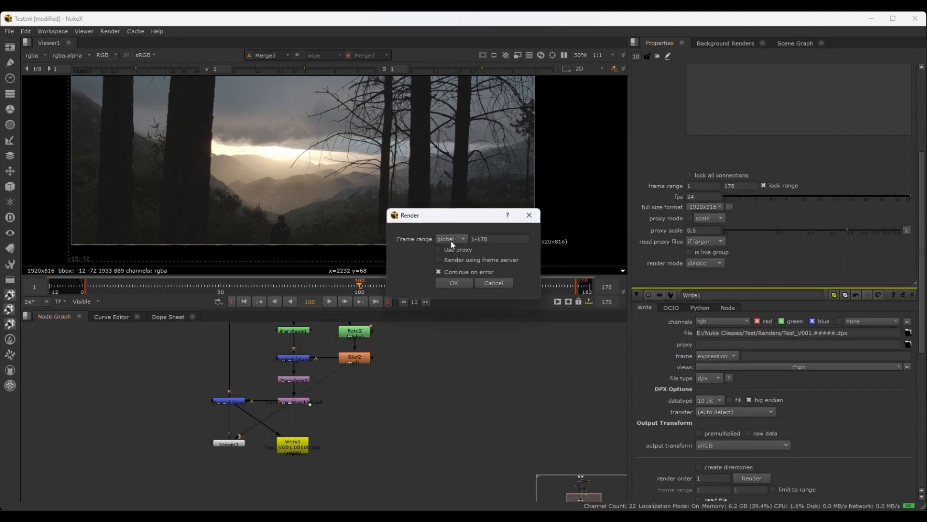
{"action": "left_click", "coordinate": [455, 283]}
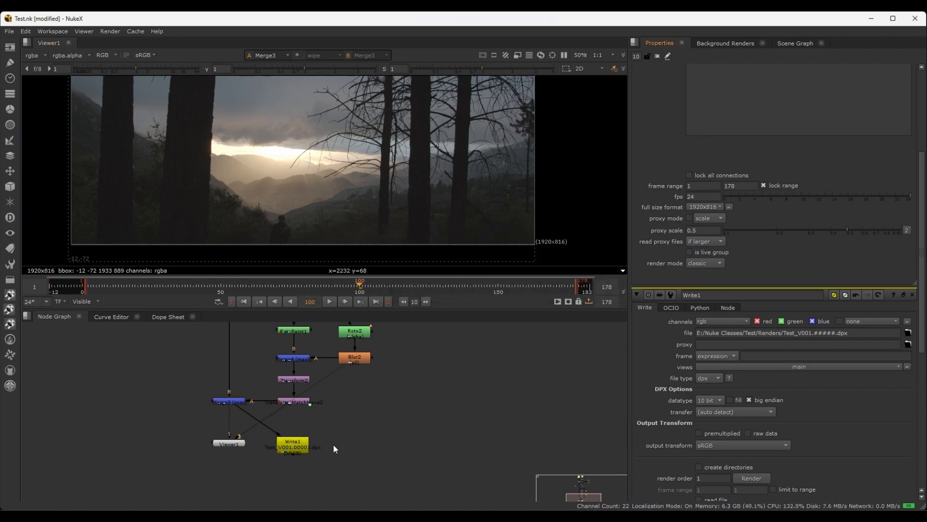
{"action": "scroll", "coordinate": [357, 426], "scroll_direction": "up", "scroll_amount": 3}
{"action": "middle_click_drag", "start_coordinate": [372, 414], "coordinate": [370, 395]}
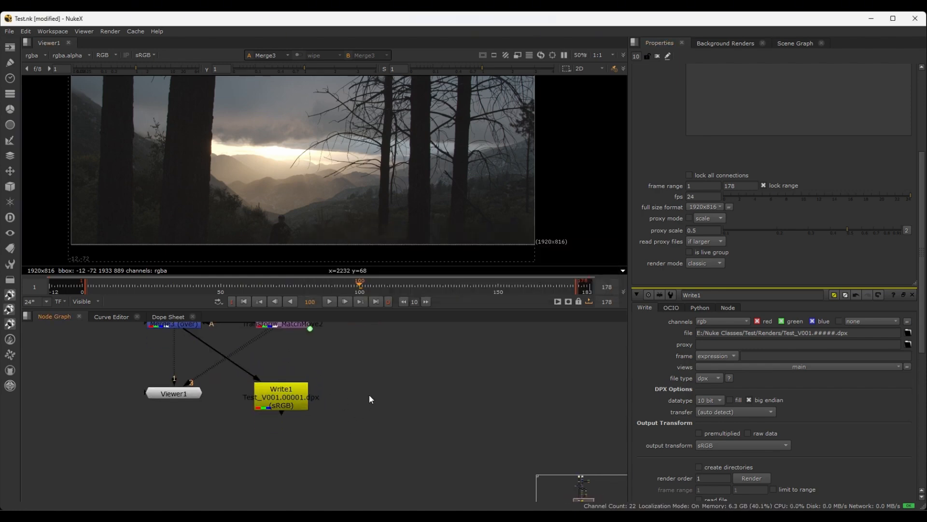
With Write1 selected, start a new Read node and bring up the Renders folder for choosing its files
{"action": "left_click", "coordinate": [286, 396]}
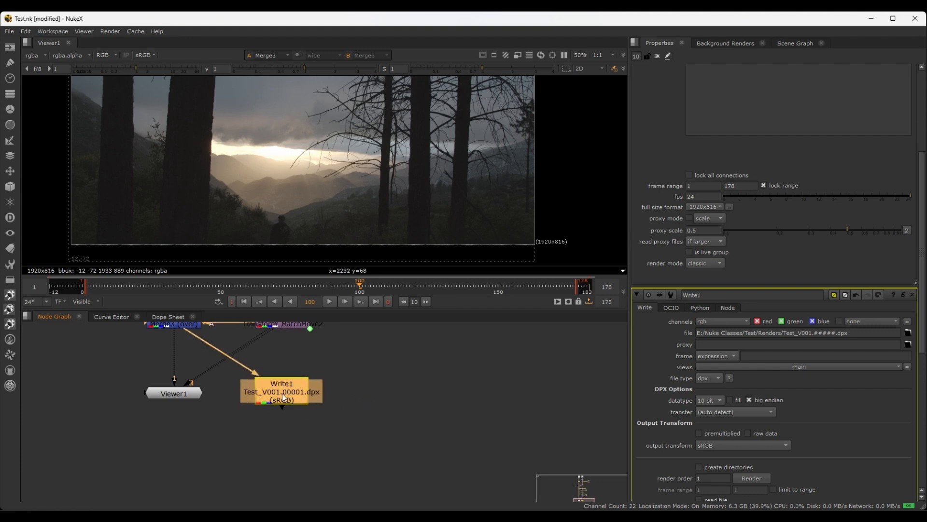
{"action": "left_click", "coordinate": [372, 386]}
{"action": "left_click", "coordinate": [284, 390]}
{"action": "key", "text": "r"}
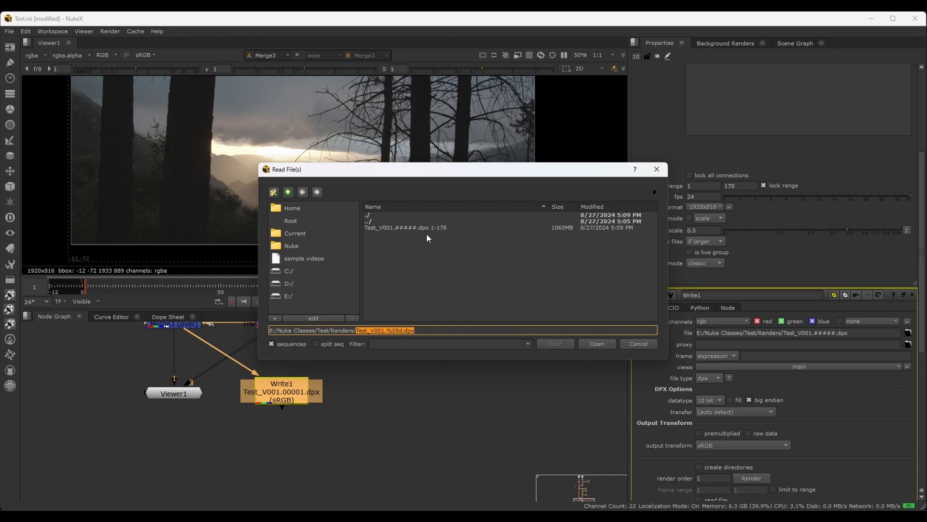
{"action": "left_click", "coordinate": [438, 269]}
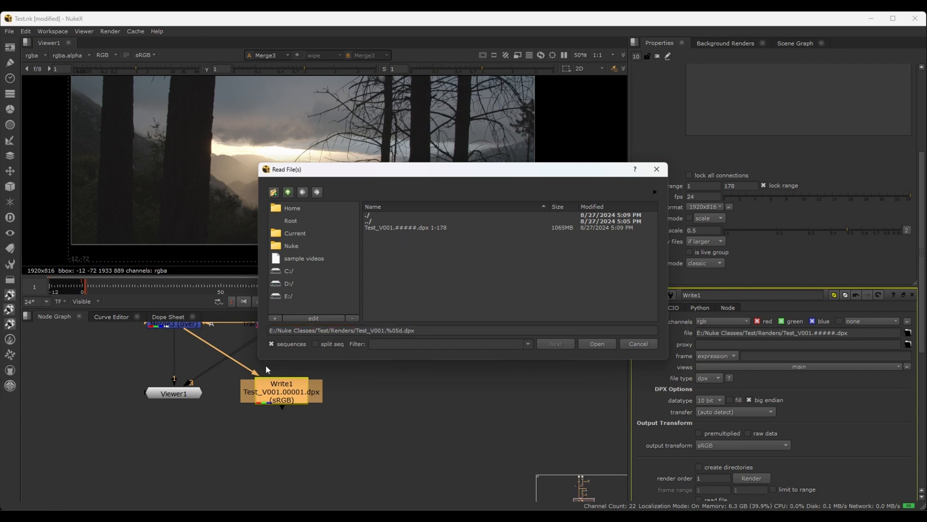
Turn off sequence grouping and examine the individual rendered files from Test_V001.00001.dpx through Test_V001.00178.dpx
{"action": "left_click", "coordinate": [274, 344]}
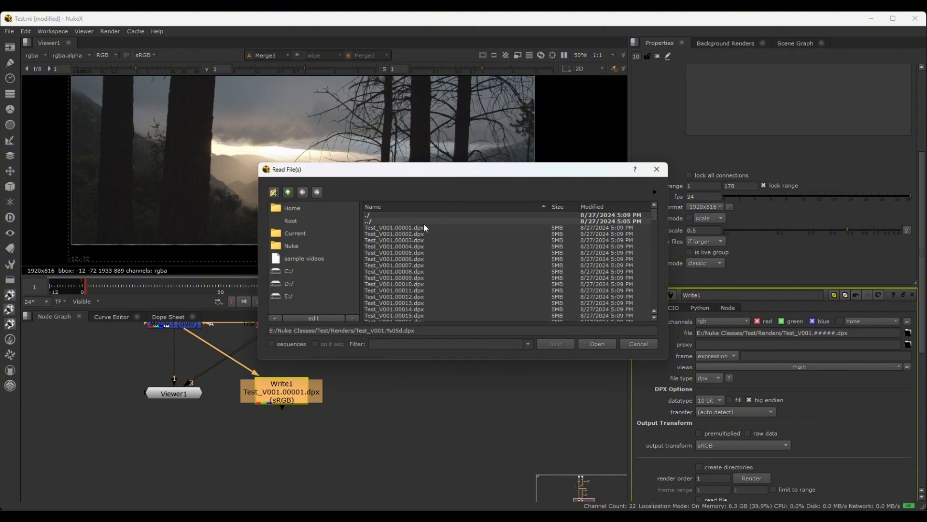
{"action": "left_click", "coordinate": [398, 229]}
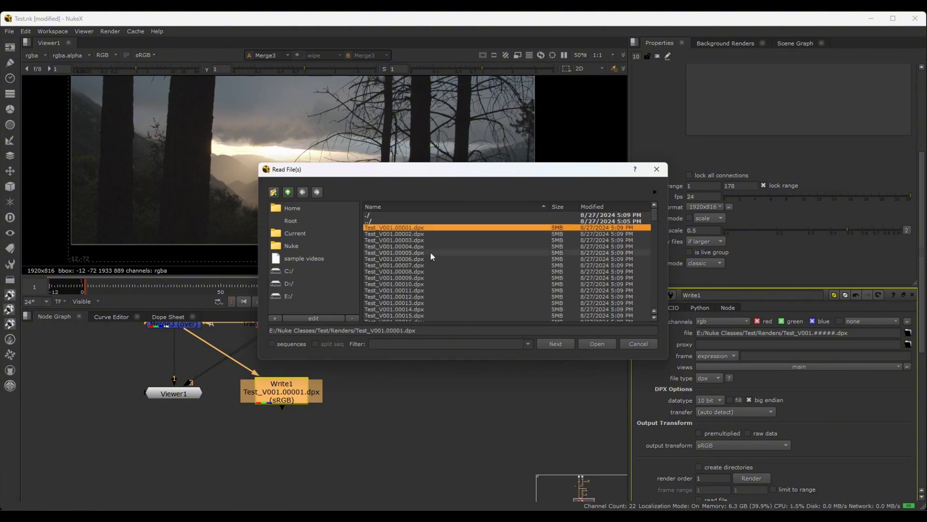
{"action": "scroll", "coordinate": [438, 285], "scroll_direction": "down", "scroll_amount": 20}
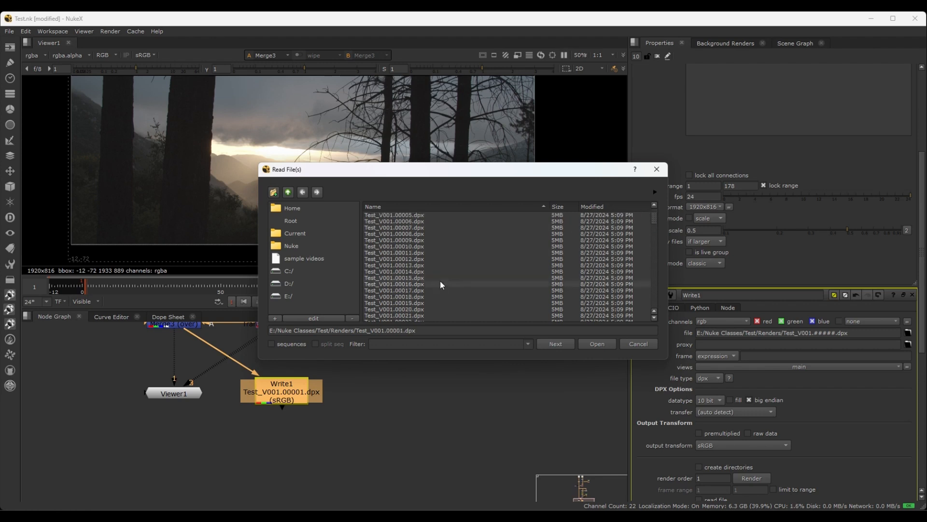
{"action": "scroll", "coordinate": [439, 286], "scroll_direction": "down", "scroll_amount": 20}
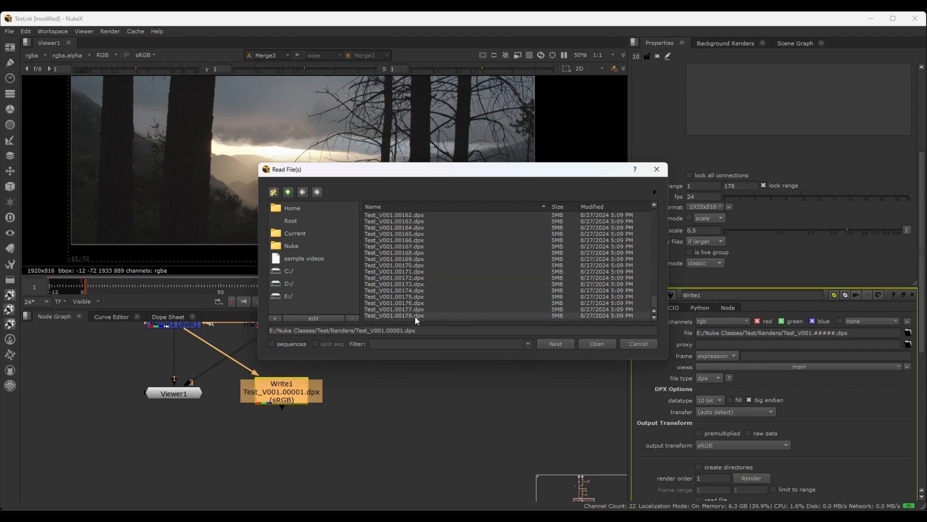
{"action": "left_click", "coordinate": [416, 316]}
{"action": "scroll", "coordinate": [439, 271], "scroll_direction": "up", "scroll_amount": 20}
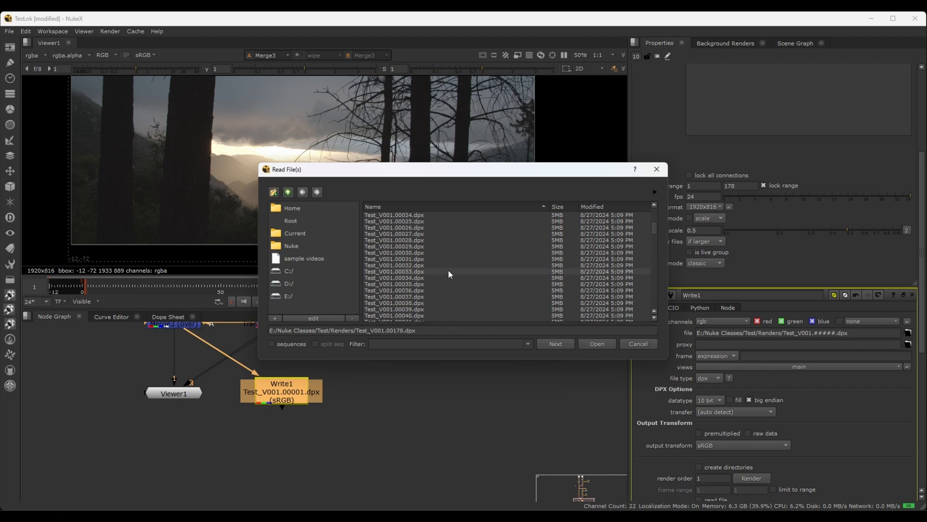
{"action": "scroll", "coordinate": [449, 274], "scroll_direction": "up", "scroll_amount": 8}
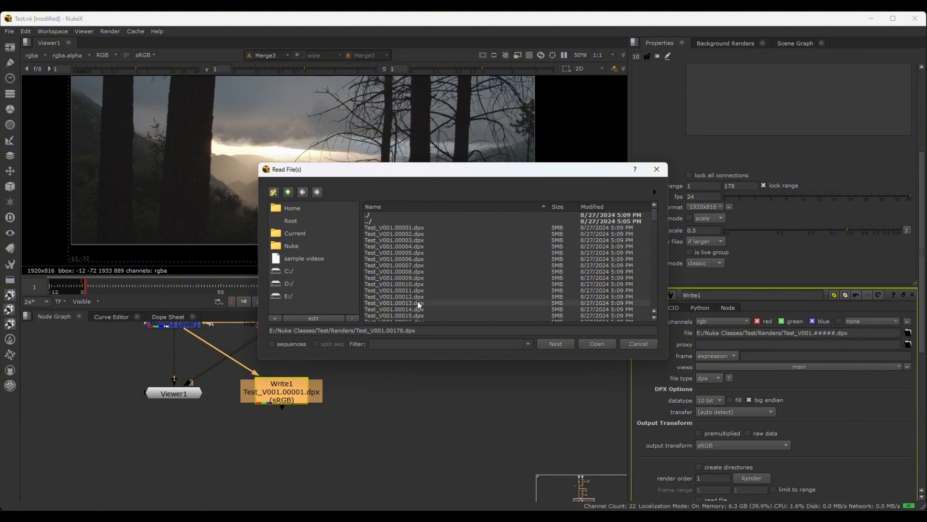
Regroup the files as sequences, load Test_V001.#####.dpx 1-178 into a Read node, and place it beside Write1
{"action": "left_click", "coordinate": [271, 344]}
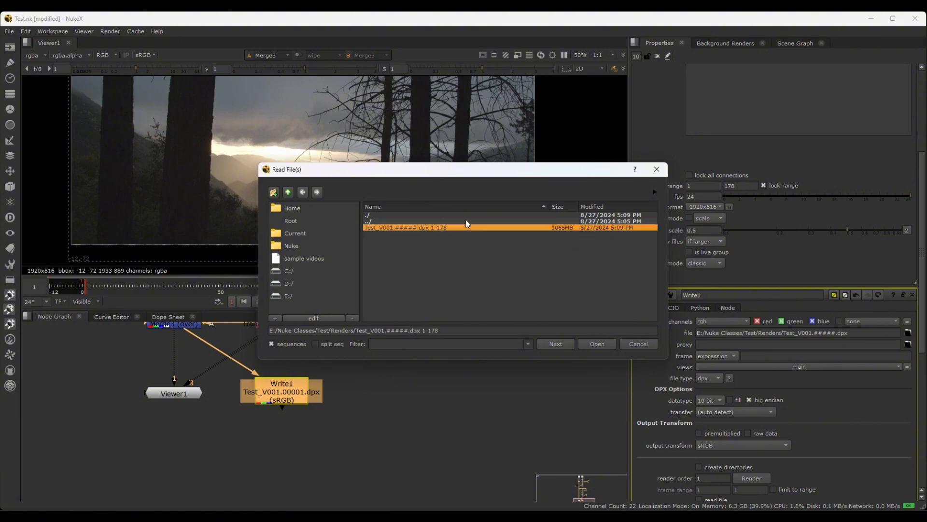
{"action": "left_click", "coordinate": [590, 344]}
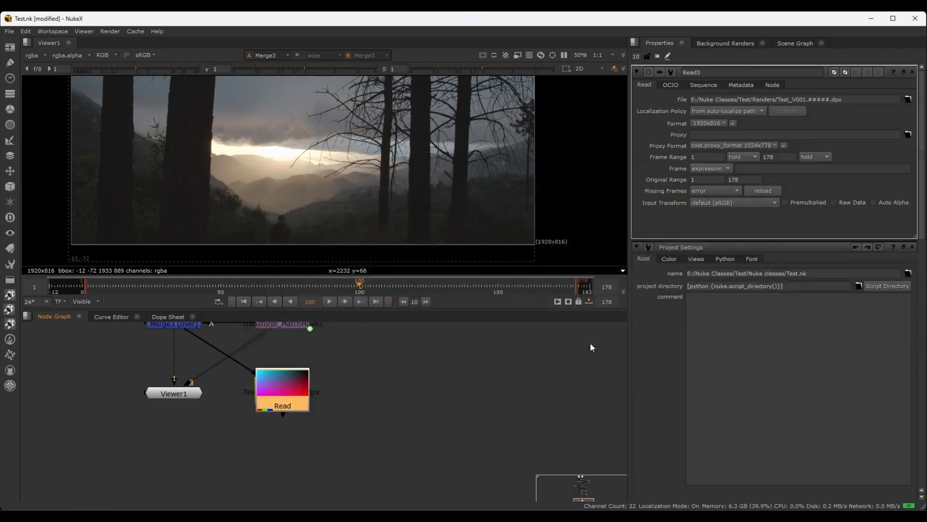
{"action": "key", "text": "f"}
{"action": "scroll", "coordinate": [363, 465], "scroll_direction": "up", "scroll_amount": 5}
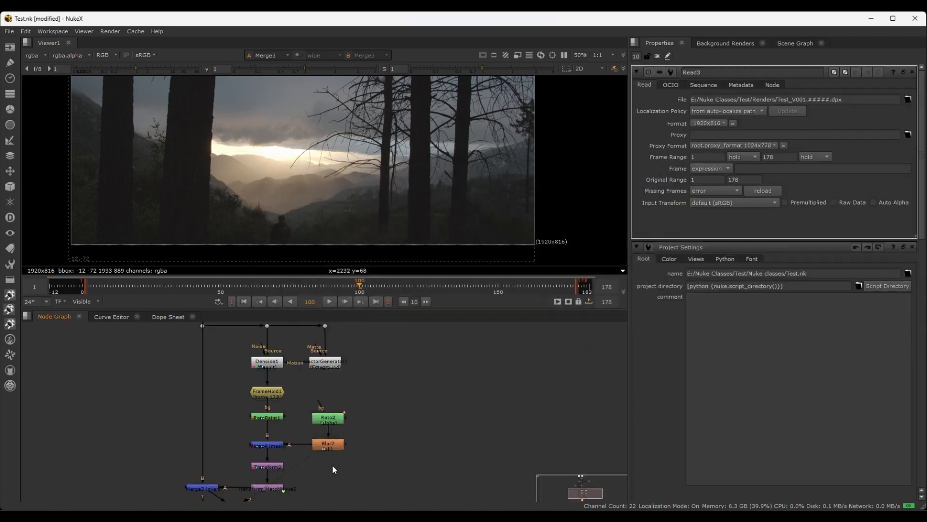
{"action": "middle_click_drag", "start_coordinate": [333, 468], "coordinate": [349, 355]}
{"action": "scroll", "coordinate": [320, 399], "scroll_direction": "up", "scroll_amount": 5}
{"action": "middle_click_drag", "start_coordinate": [337, 399], "coordinate": [342, 357]}
{"action": "left_click_drag", "start_coordinate": [245, 376], "coordinate": [420, 376]}
{"action": "scroll", "coordinate": [475, 391], "scroll_direction": "down", "scroll_amount": 3}
{"action": "middle_click_drag", "start_coordinate": [518, 392], "coordinate": [509, 386]}
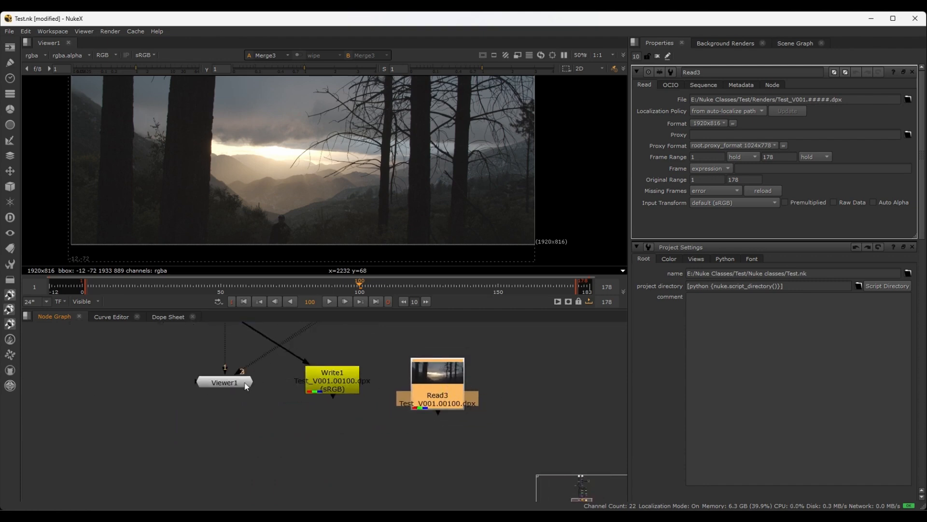
Connect the rendered sequence's Read node to viewer input 2 and play it back from frame 2 to review the render
{"action": "key", "text": "2"}
{"action": "left_click_drag", "start_coordinate": [237, 382], "coordinate": [232, 392]}
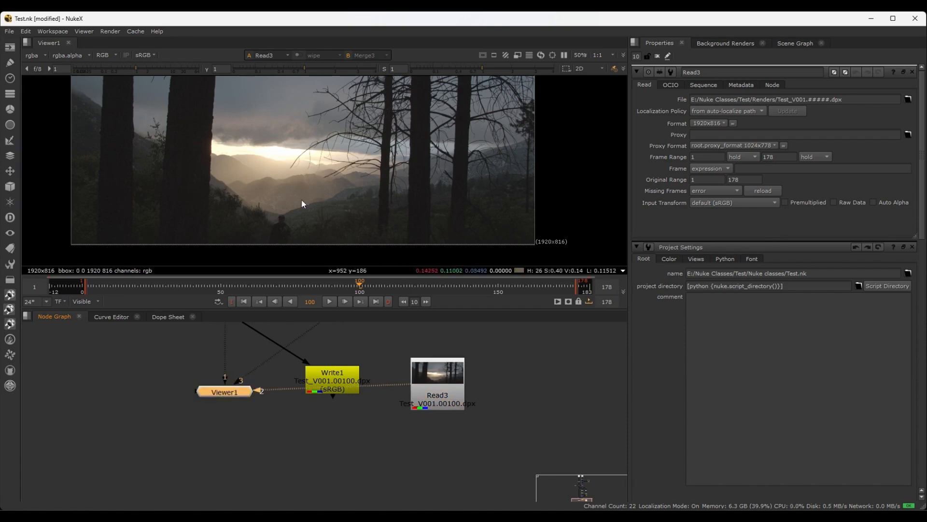
{"action": "left_click_drag", "start_coordinate": [358, 286], "coordinate": [89, 286]}
{"action": "scroll", "coordinate": [305, 193], "scroll_direction": "down", "scroll_amount": 1}
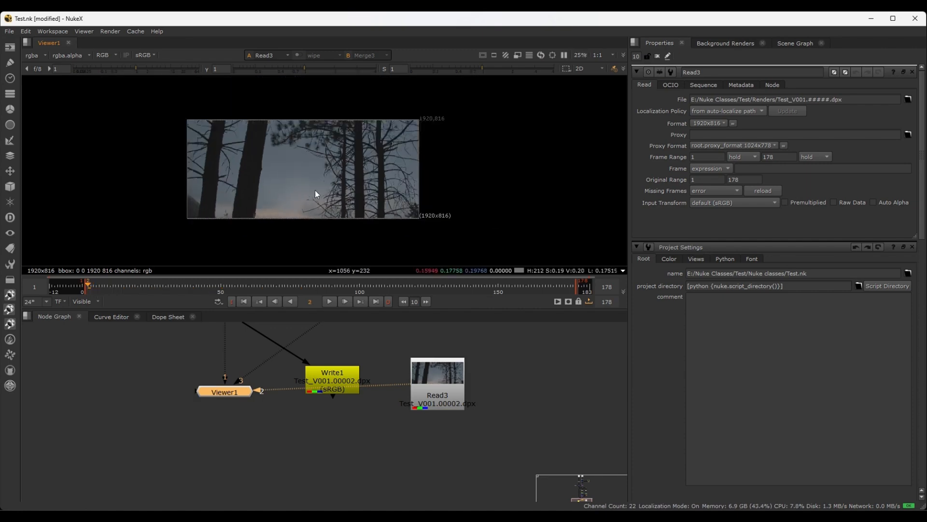
{"action": "key", "text": "l"}
{"action": "scroll", "coordinate": [315, 189], "scroll_direction": "up", "scroll_amount": 4}
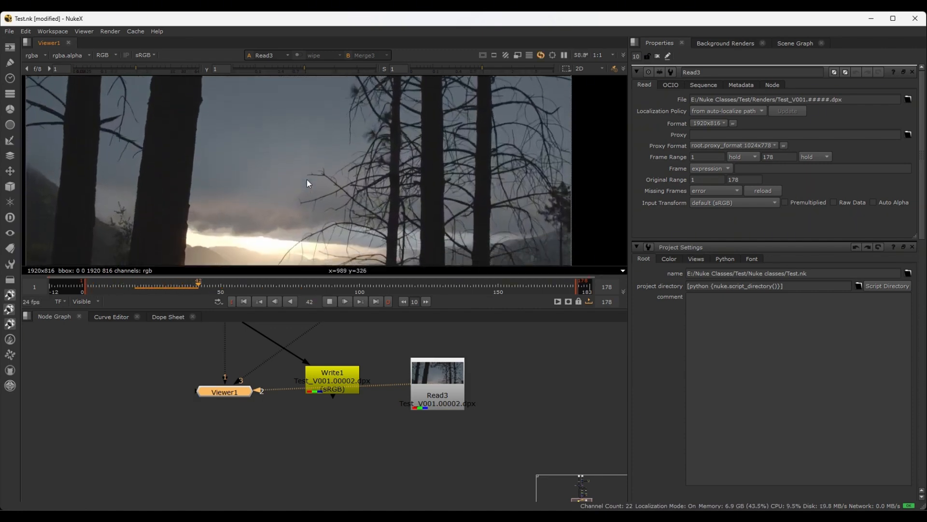
{"action": "scroll", "coordinate": [307, 184], "scroll_direction": "down", "scroll_amount": 1}
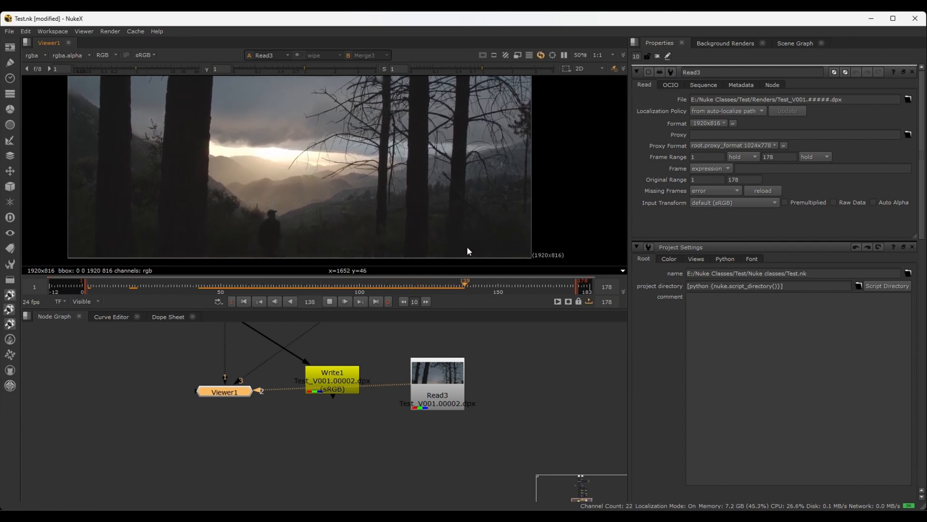
{"action": "key", "text": "k"}
{"action": "scroll", "coordinate": [450, 181], "scroll_direction": "down", "scroll_amount": 1}
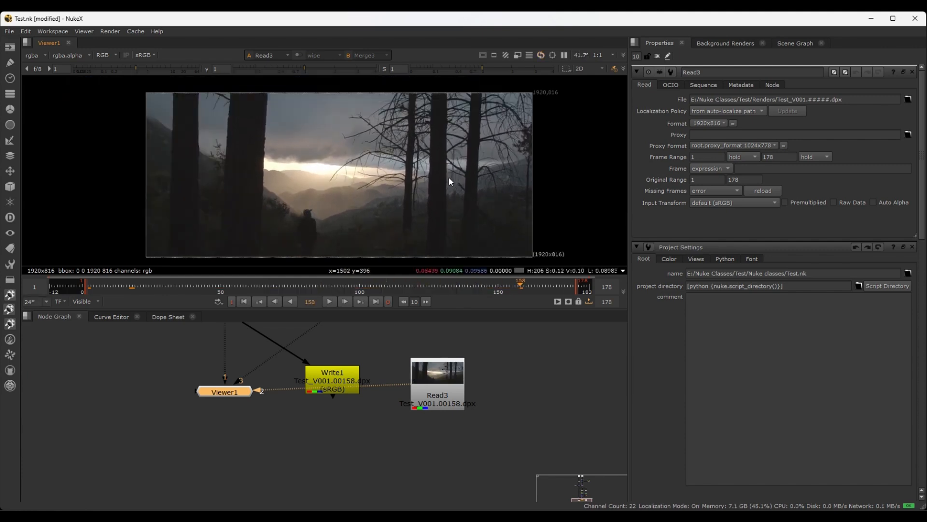